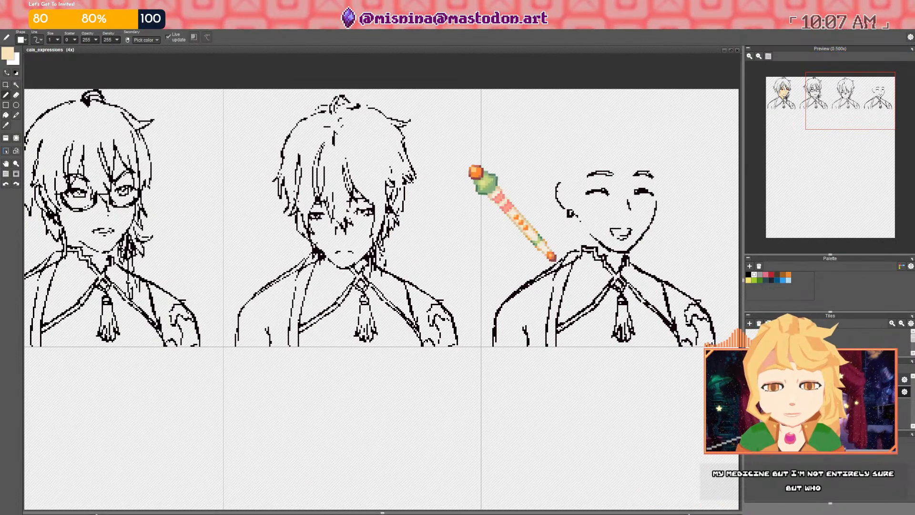
# Look over the character expression portraits on the sheet, ending on the partly coloured first portrait
pyautogui.press('space')
pyautogui.moveTo(331, 155); pyautogui.dragTo(417, 187)
pyautogui.moveTo(226, 266); pyautogui.dragTo(374, 258)
pyautogui.moveTo(169, 253); pyautogui.dragTo(221, 254)
pyautogui.scroll(1, 366, 268)
pyautogui.moveTo(329, 262); pyautogui.dragTo(403, 270)
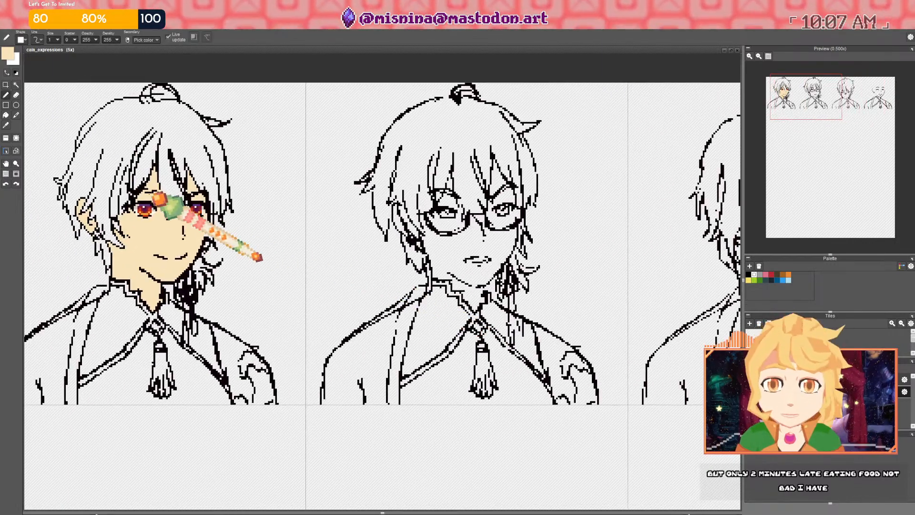
pyautogui.scroll(3, 137, 159)
pyautogui.press('space')
pyautogui.moveTo(139, 169)
pyautogui.mouseDown()
pyautogui.moveTo(180, 200)
pyautogui.moveTo(186, 225)
pyautogui.mouseUp()
pyautogui.scroll(-1, 187, 206)
pyautogui.scroll(2, 245, 298)
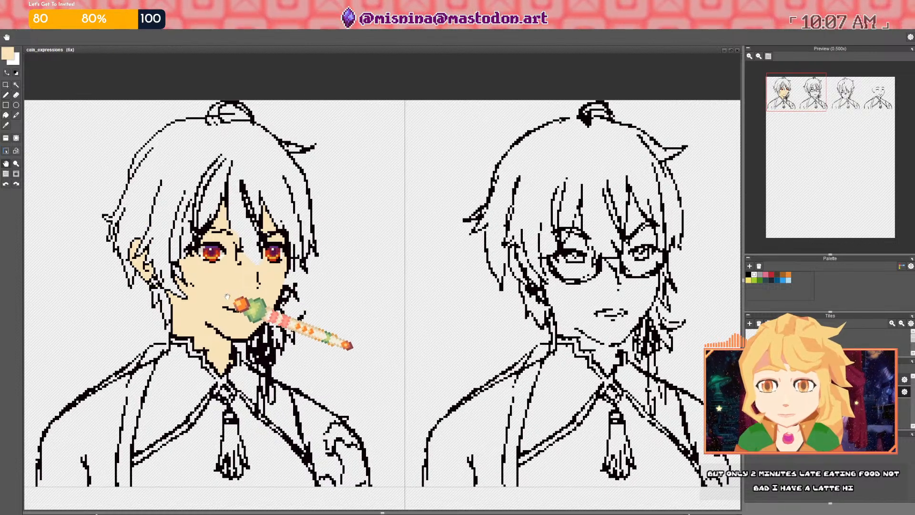
pyautogui.click(11, 57)
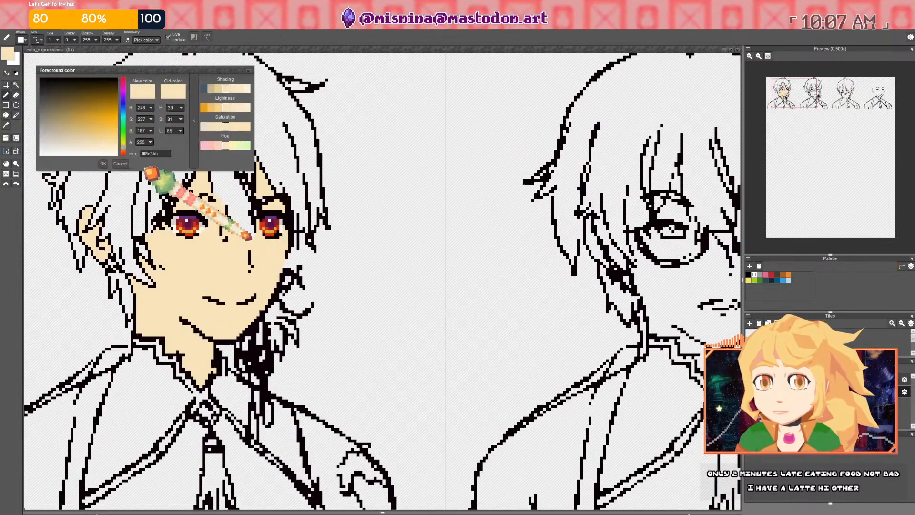
pyautogui.click(122, 164)
pyautogui.scroll(-4, 192, 192)
pyautogui.scroll(-1, 405, 244)
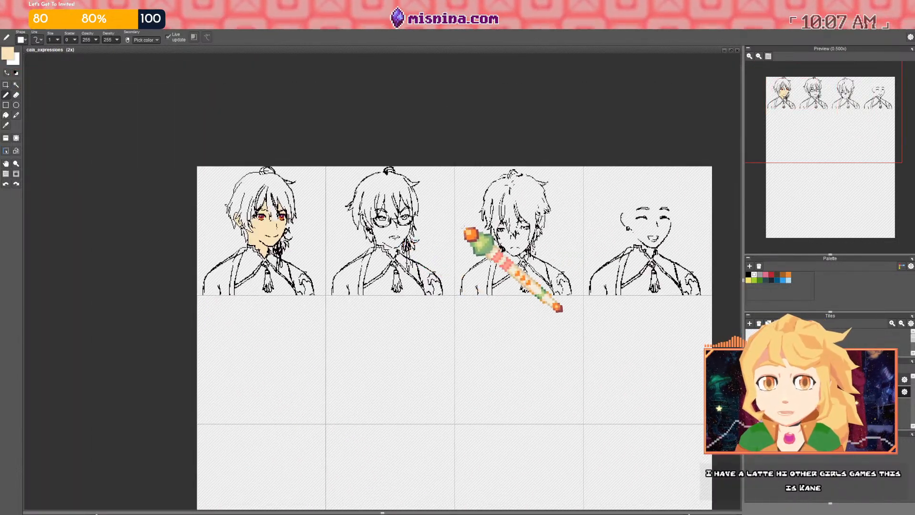
pyautogui.moveTo(466, 231); pyautogui.dragTo(329, 231)
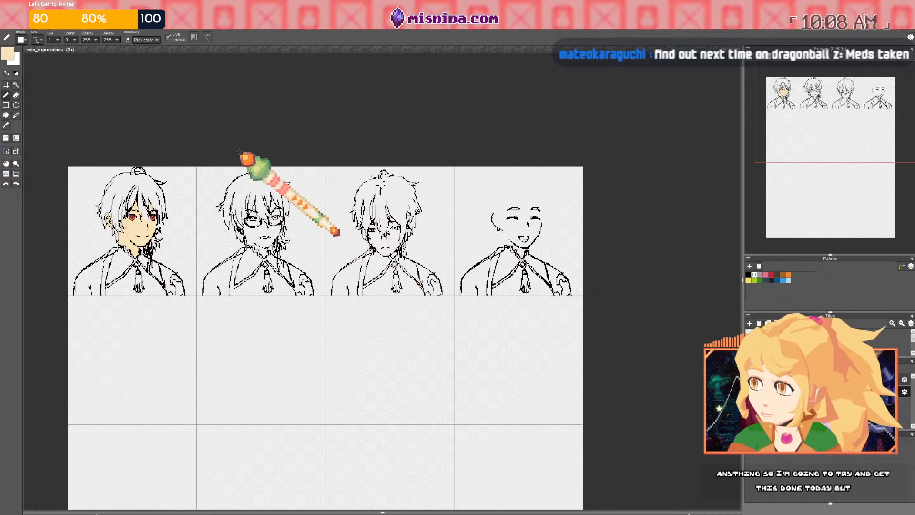
# Set the foreground colour to a tan skin-shadow tone, RGB 235, 179, 119, for the first portrait
pyautogui.moveTo(167, 221); pyautogui.dragTo(234, 243)
pyautogui.scroll(6, 210, 249)
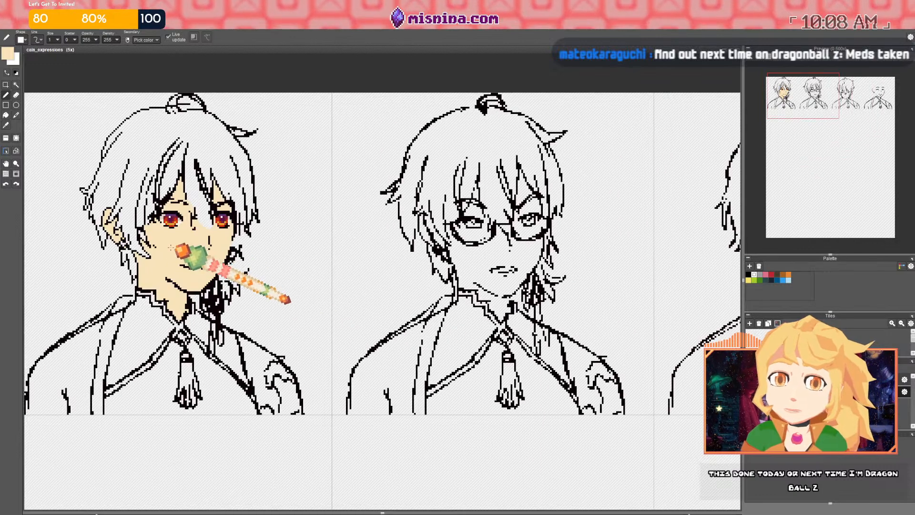
pyautogui.click(15, 52)
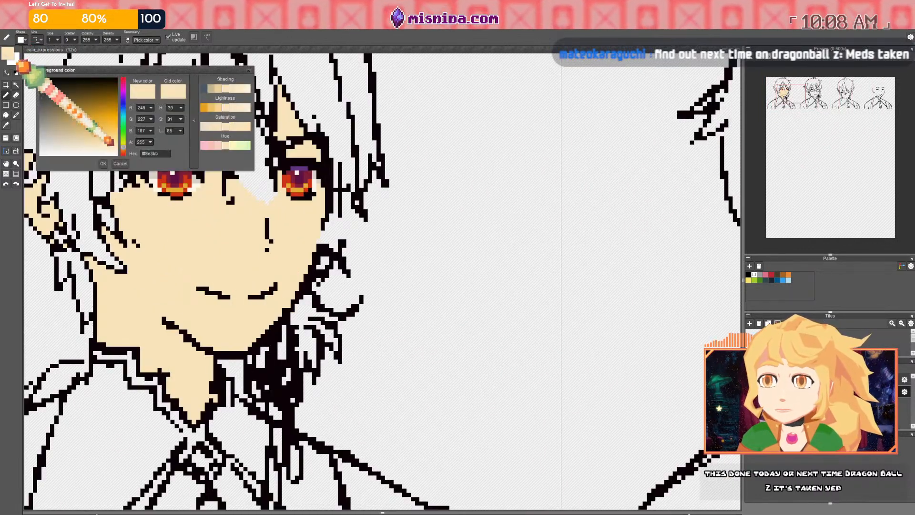
pyautogui.moveTo(123, 148); pyautogui.dragTo(123, 150)
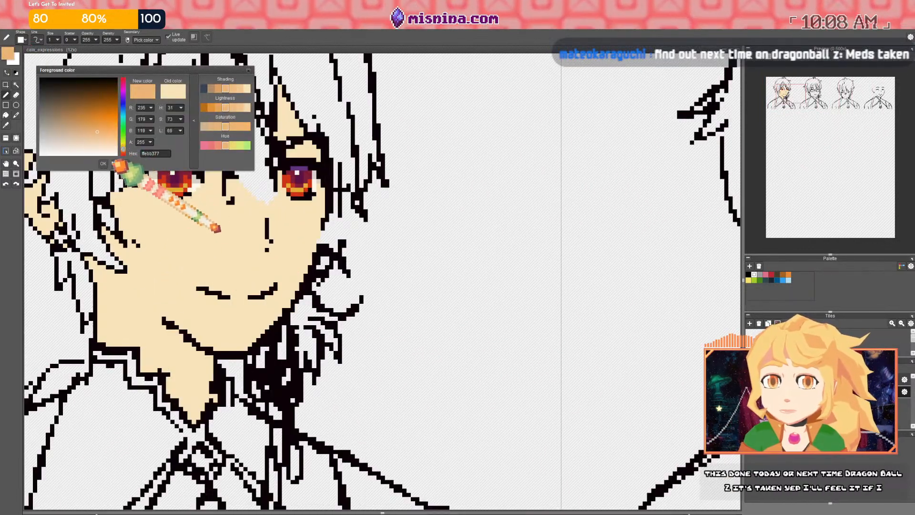
pyautogui.click(103, 164)
# Draw the tan shadow boundary on the first portrait's skin, running from below the ear along the jaw to the chin
pyautogui.moveTo(161, 316); pyautogui.dragTo(194, 311)
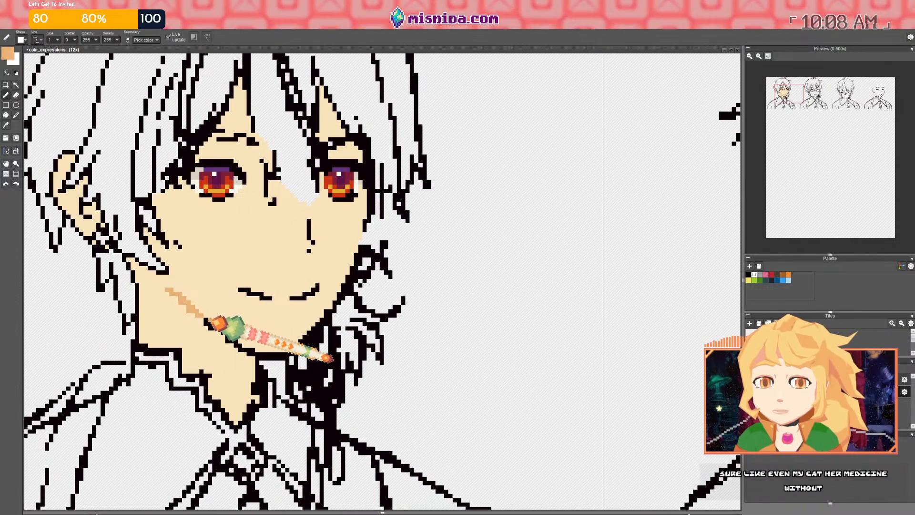
pyautogui.rightClick(201, 315)
pyautogui.moveTo(210, 319); pyautogui.dragTo(219, 327)
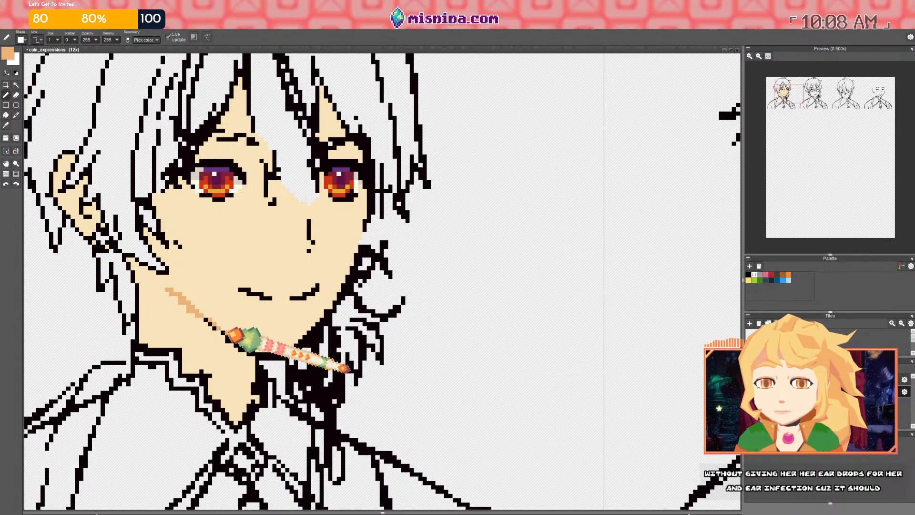
pyautogui.rightClick(225, 335)
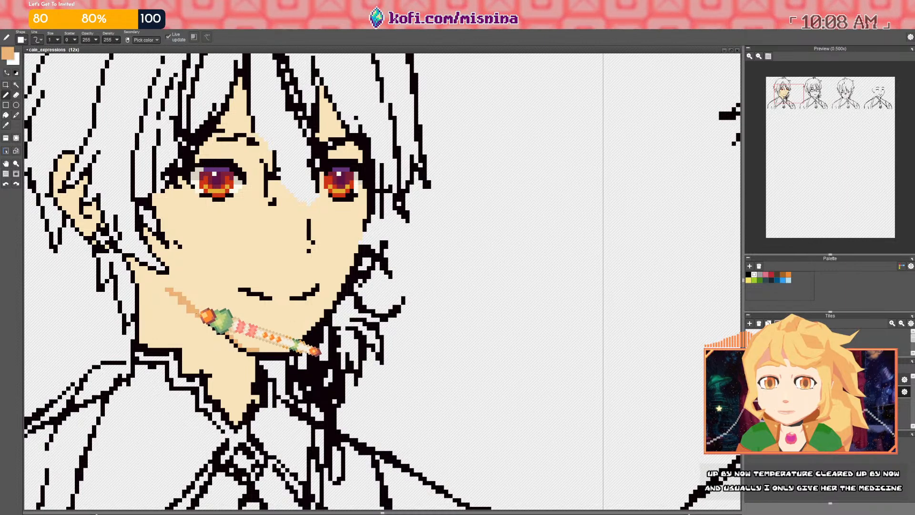
pyautogui.rightClick(200, 314)
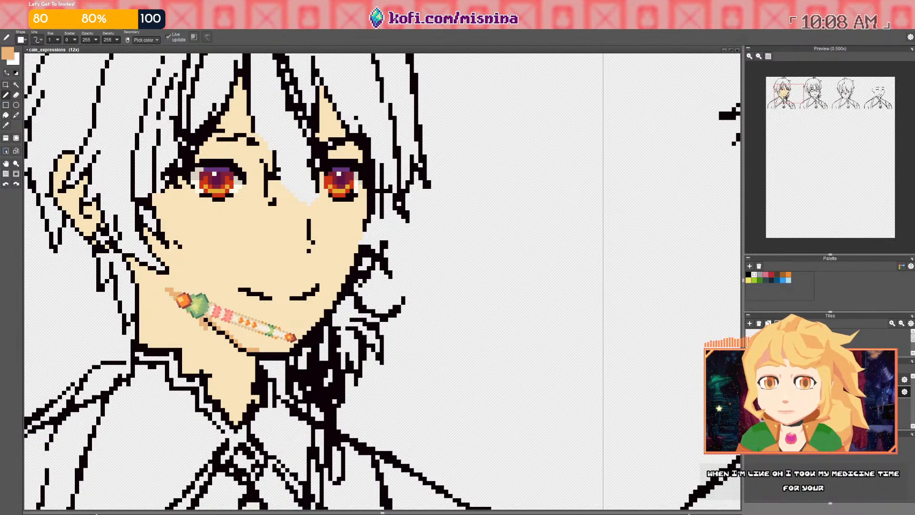
pyautogui.moveTo(173, 293); pyautogui.dragTo(133, 269)
# Fill the neck area below the jaw shadow line with the tan tone, using a contiguous fill
pyautogui.press('f')
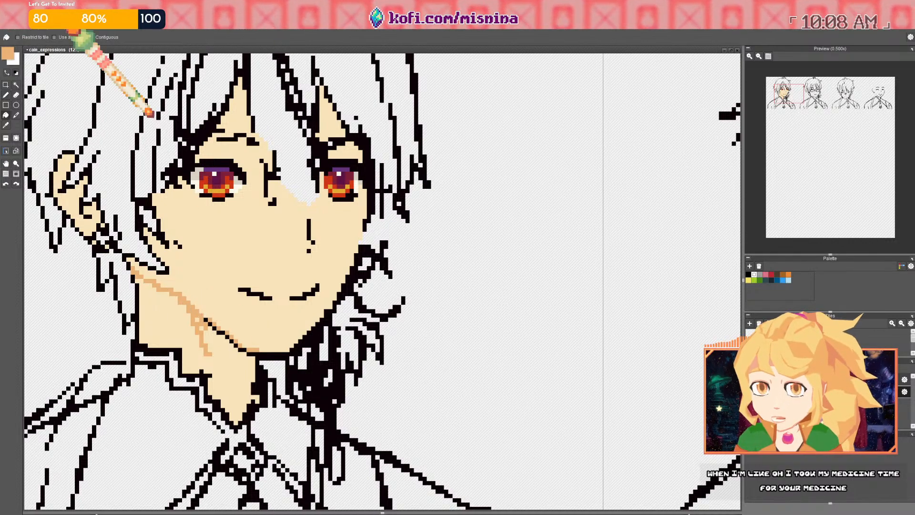
pyautogui.click(224, 327)
pyautogui.hotkey('ctrl', 'z')
pyautogui.click(102, 38)
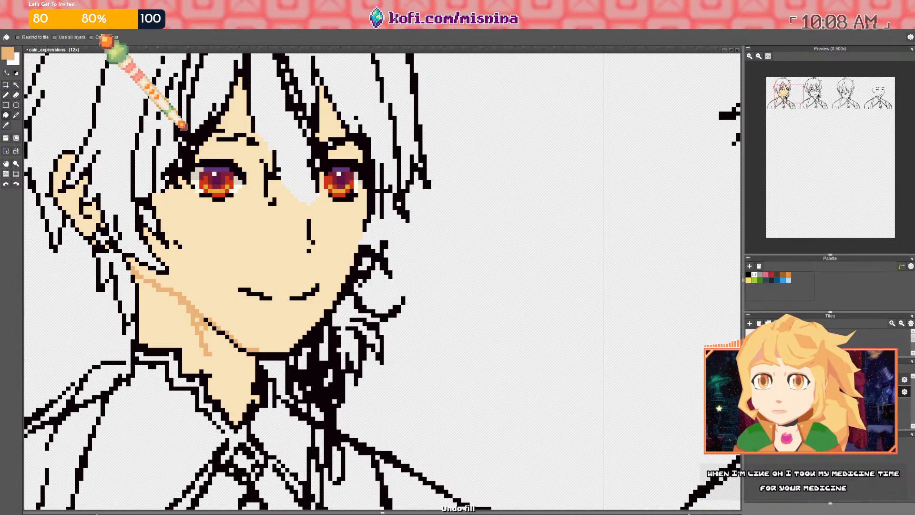
pyautogui.click(168, 336)
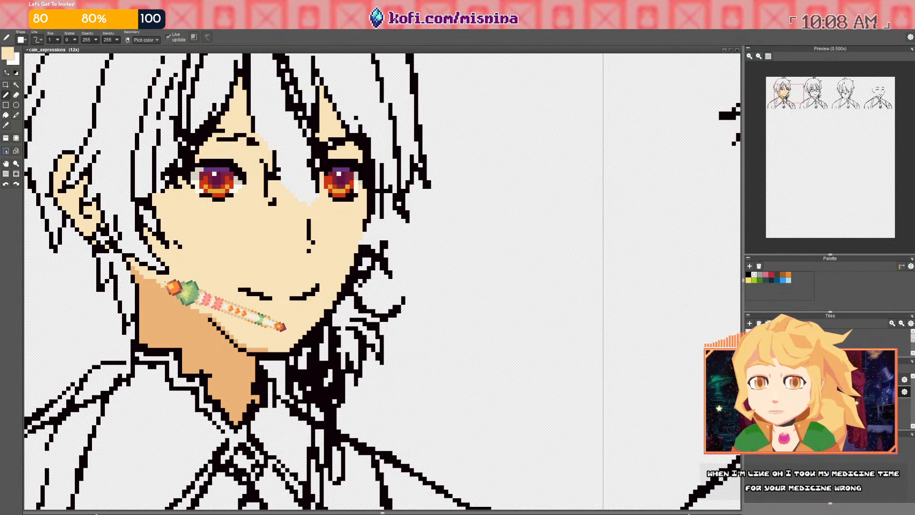
# Shade the underside of the chin and the far jaw edge in tan, and undo the last stray pen stroke
pyautogui.moveTo(298, 340); pyautogui.dragTo(247, 357)
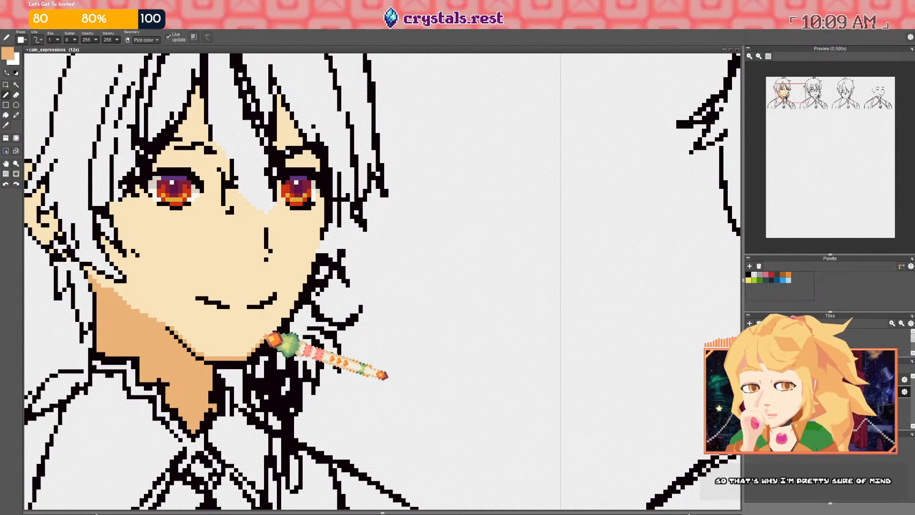
pyautogui.moveTo(267, 277); pyautogui.dragTo(261, 296)
pyautogui.moveTo(271, 253); pyautogui.dragTo(245, 311)
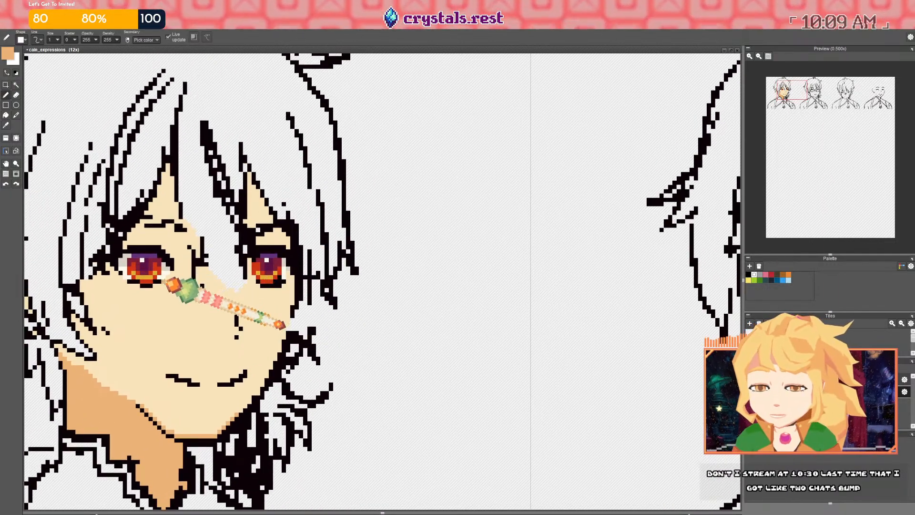
pyautogui.hotkey('ctrl', 'z')
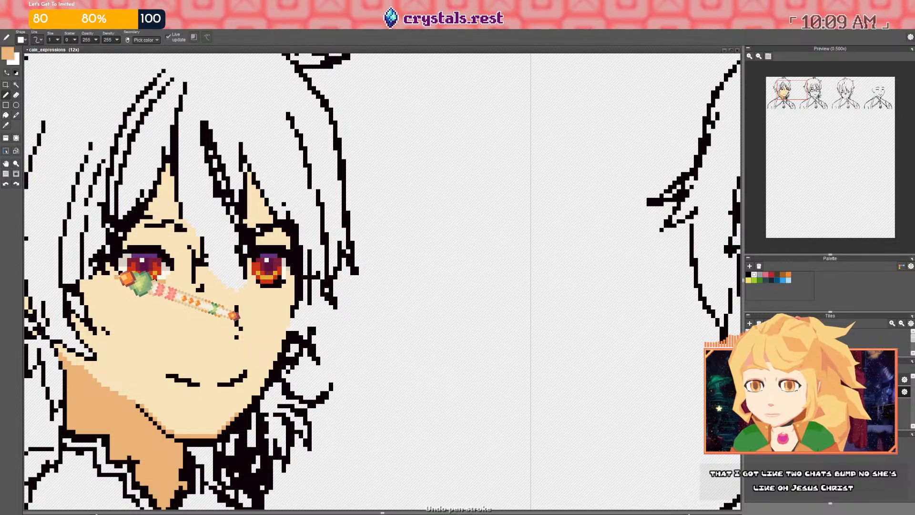
# Paint tan shadows on the temple and cheek where the side hair locks overlap the face
pyautogui.moveTo(115, 275); pyautogui.dragTo(90, 302)
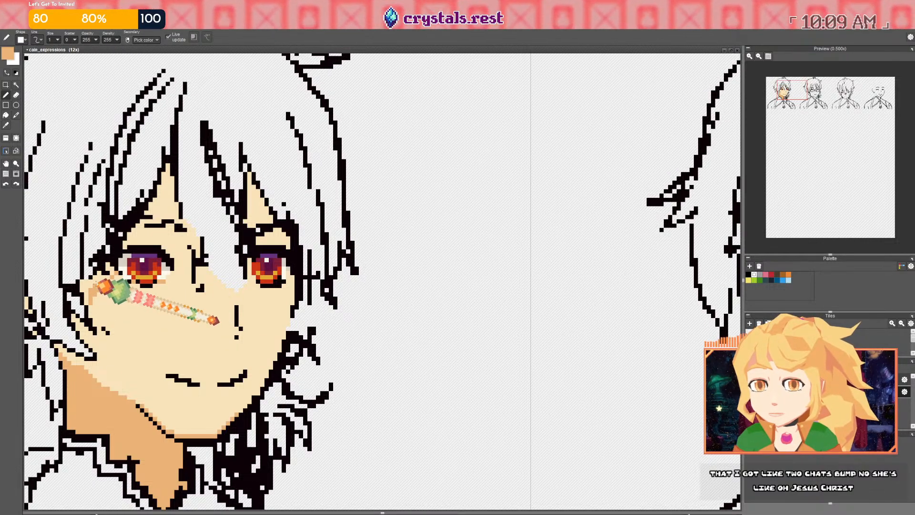
pyautogui.scroll(-5, 95, 305)
pyautogui.moveTo(267, 291); pyautogui.dragTo(249, 301)
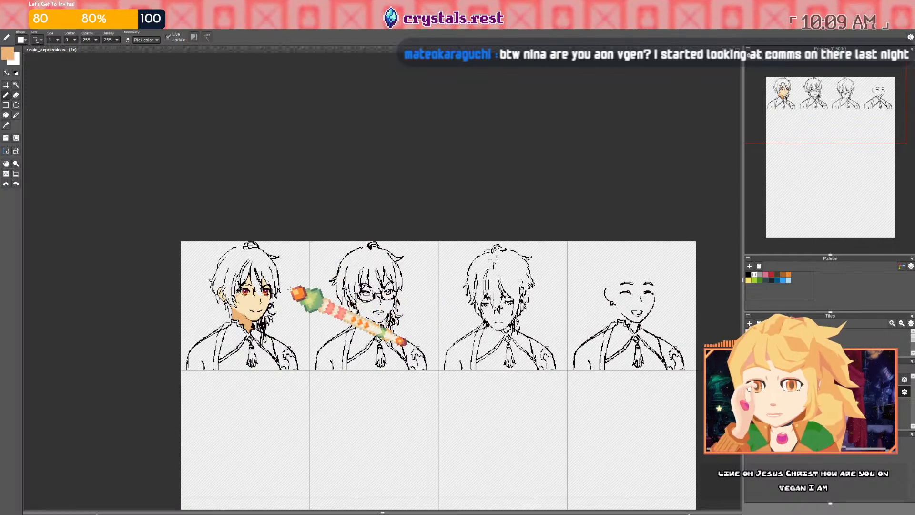
pyautogui.scroll(4, 255, 288)
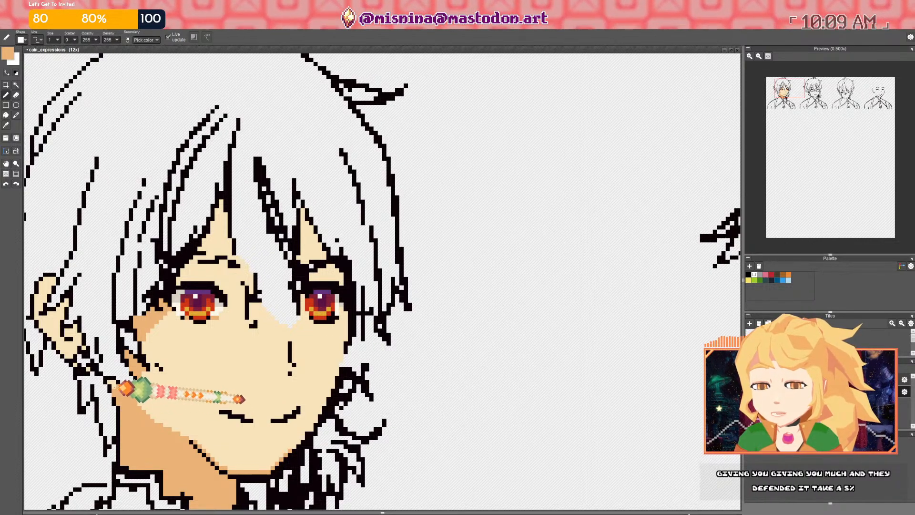
# Shade the forehead and nose bridge along the fringe in tan, including the skin gap above the far eye
pyautogui.scroll(3, 138, 367)
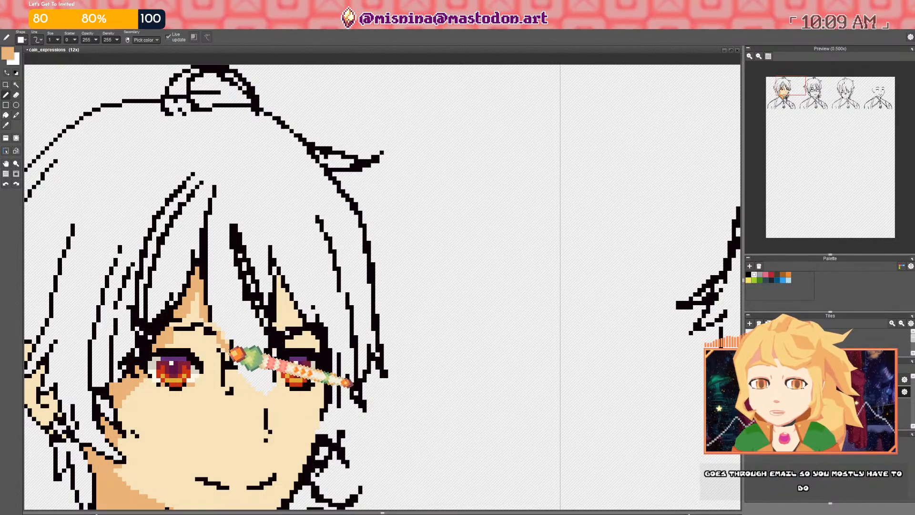
pyautogui.moveTo(236, 332); pyautogui.dragTo(169, 272)
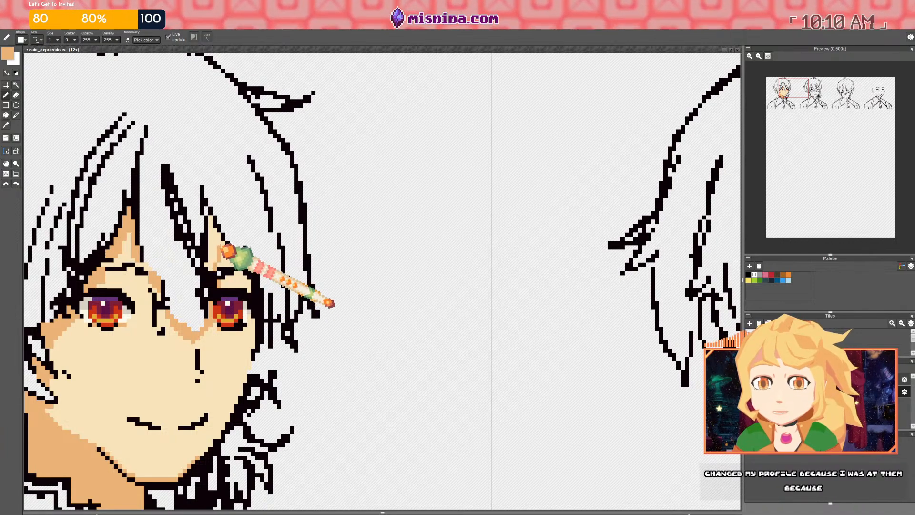
pyautogui.press('f')
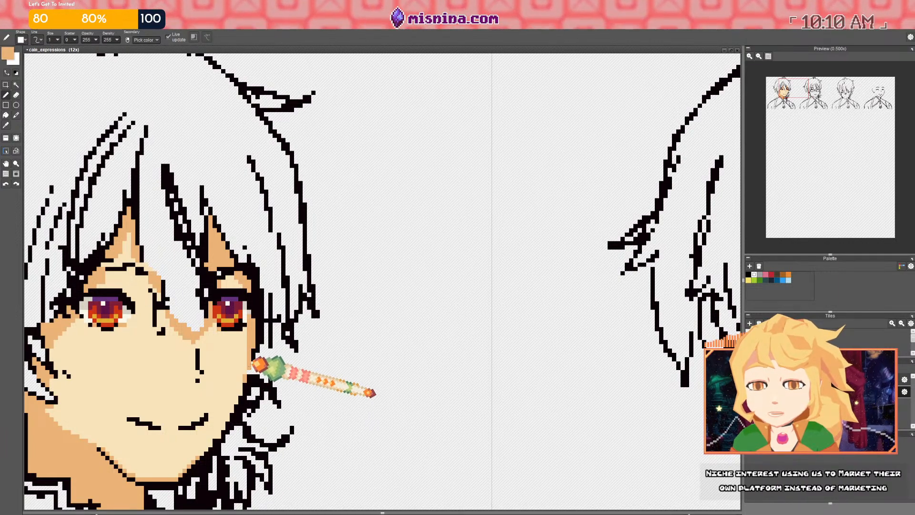
# Touch up the face with small tan shadow pixels at the corners of the mouth
pyautogui.scroll(1, 265, 370)
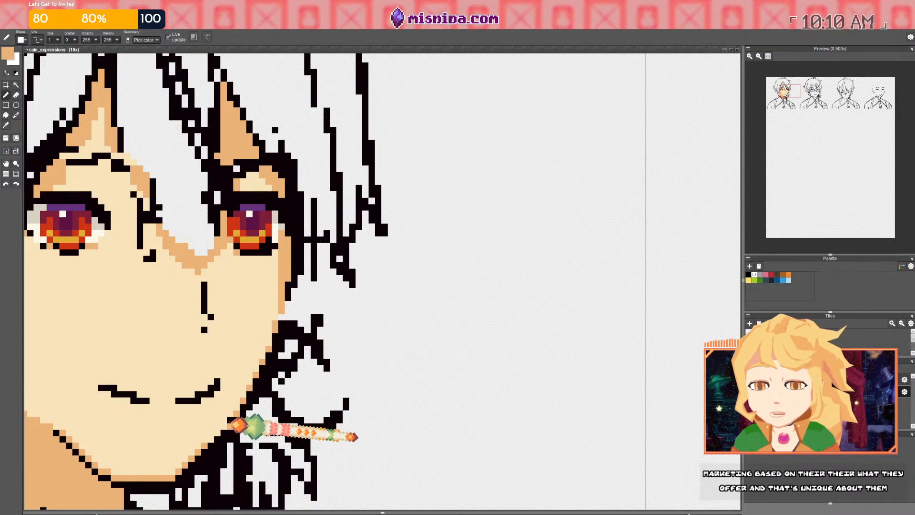
pyautogui.scroll(-3, 235, 426)
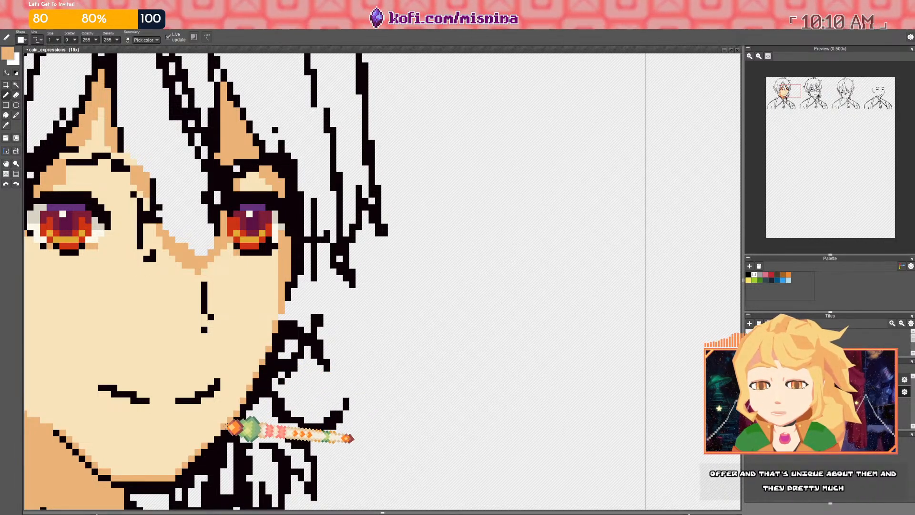
pyautogui.scroll(-2, 213, 350)
pyautogui.scroll(5, 214, 351)
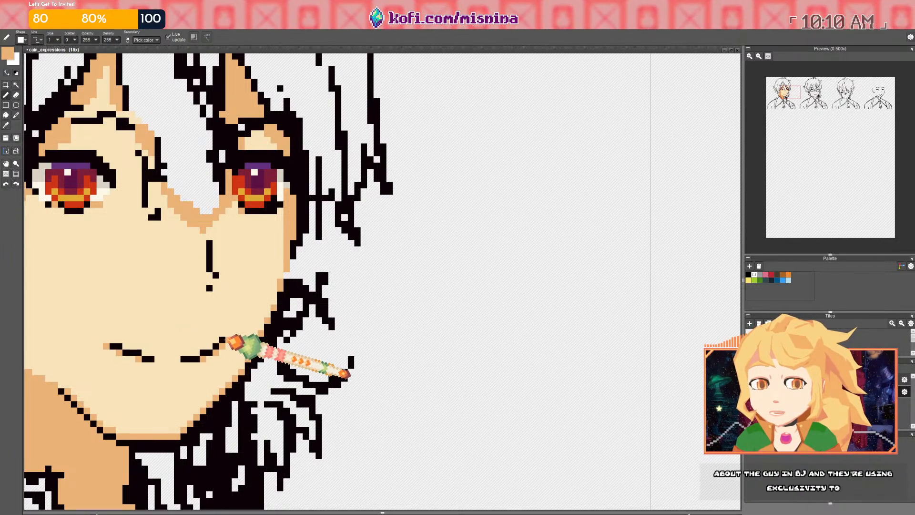
pyautogui.scroll(-3, 223, 339)
pyautogui.scroll(3, 217, 298)
# Reshape the nose line in black by shifting its lower pixels outward to form a slight bend
pyautogui.keyDown('alt'); pyautogui.click(217, 297); pyautogui.keyUp('alt')
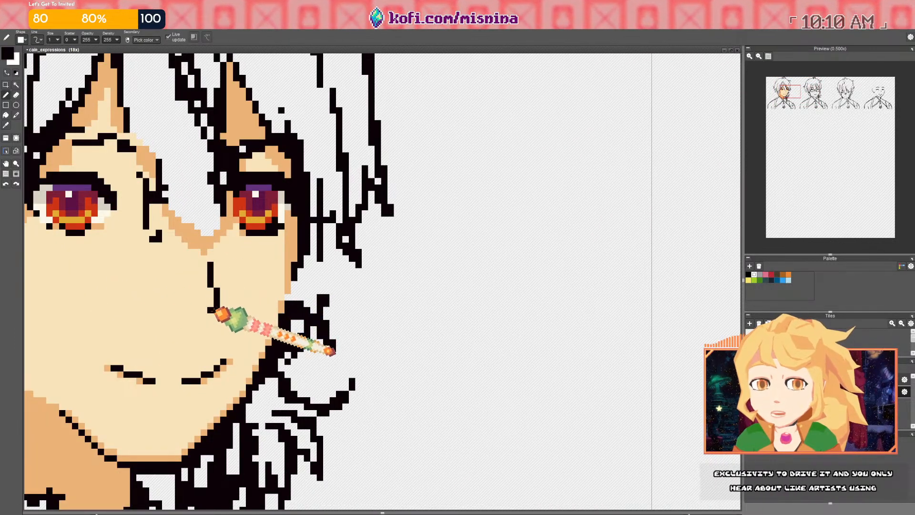
pyautogui.keyDown('alt'); pyautogui.click(213, 289); pyautogui.keyUp('alt')
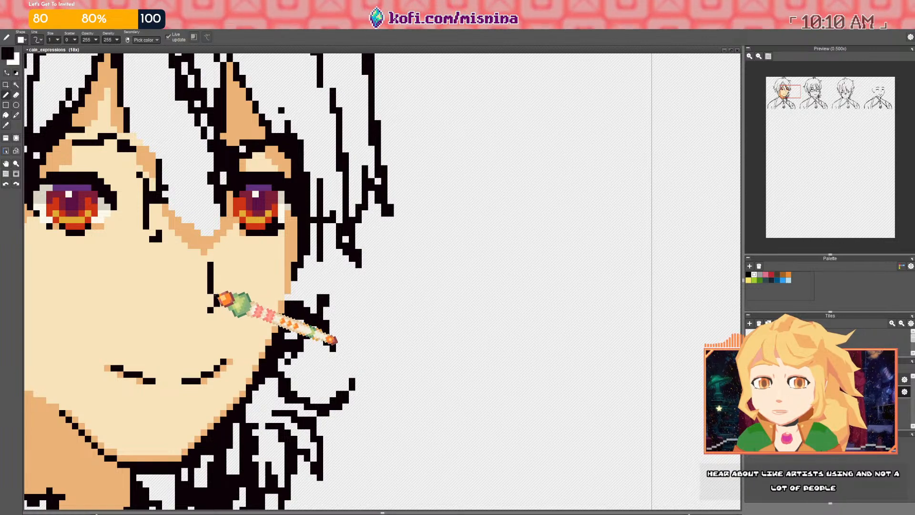
pyautogui.keyDown('alt'); pyautogui.click(220, 293); pyautogui.keyUp('alt')
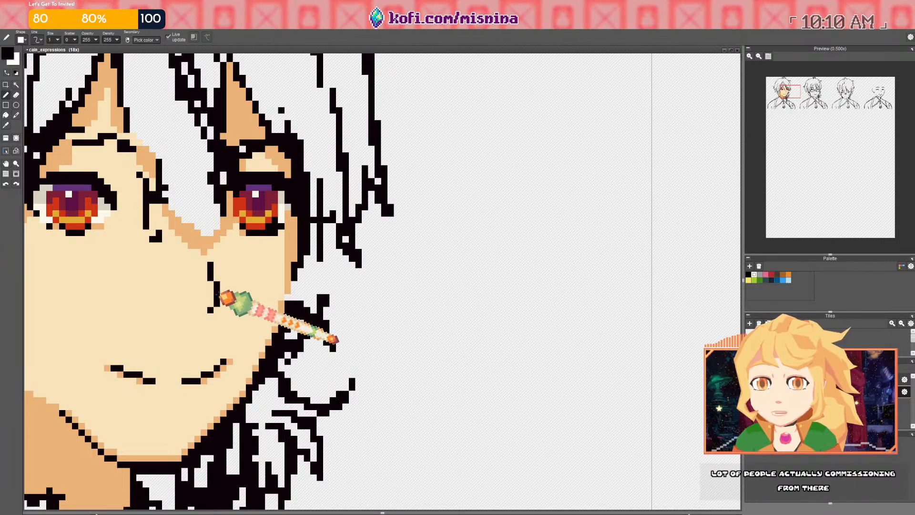
pyautogui.scroll(-3, 221, 293)
pyautogui.scroll(3, 224, 291)
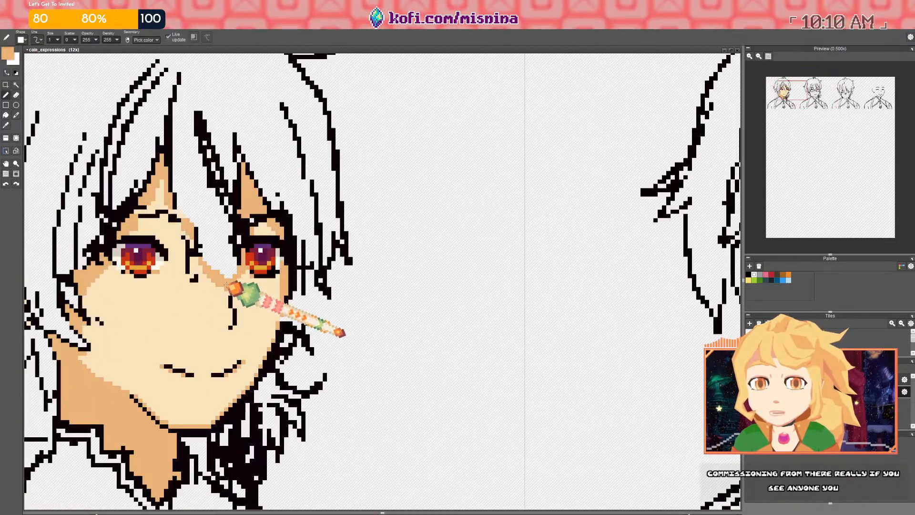
# Add tan shading beside the nose line and beneath the tip of the nose
pyautogui.rightClick(242, 328)
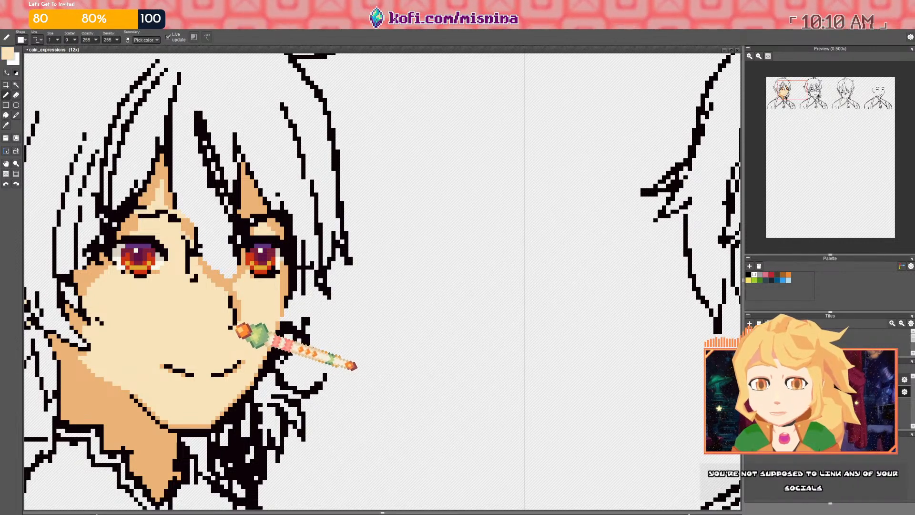
pyautogui.scroll(-3, 238, 326)
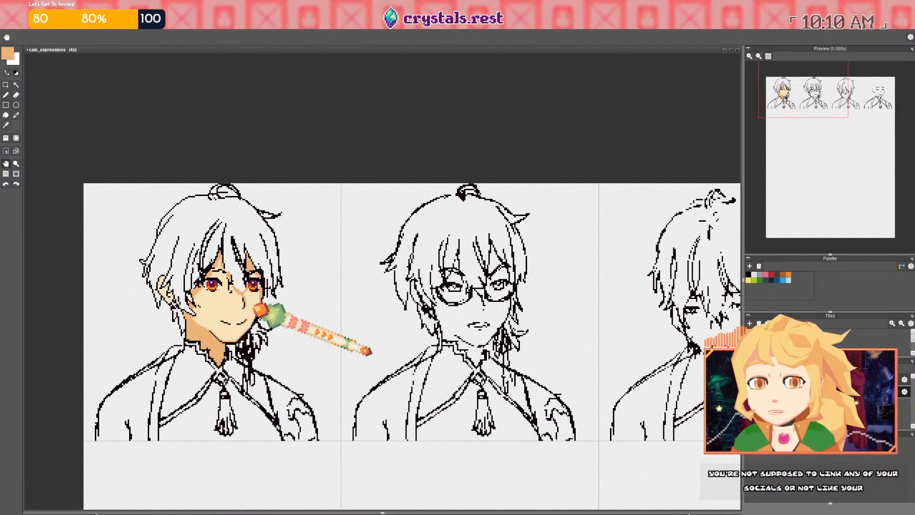
pyautogui.scroll(4, 238, 326)
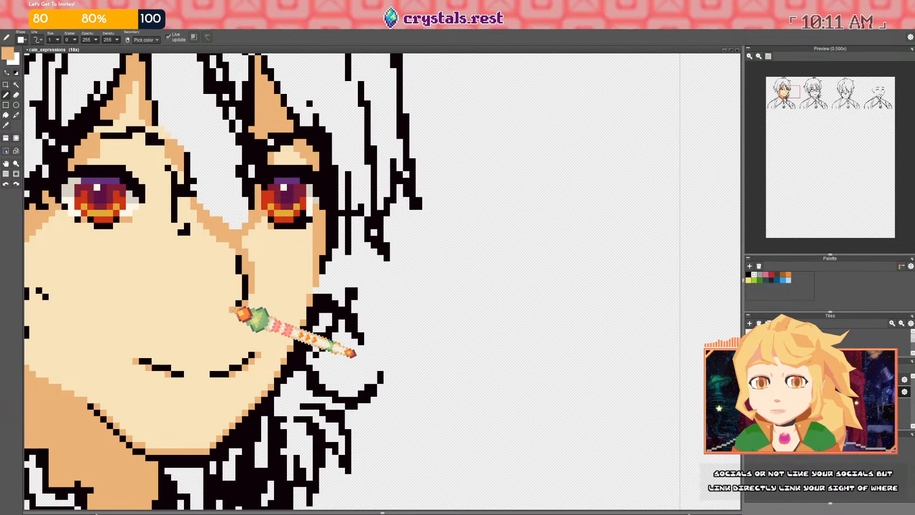
pyautogui.scroll(-4, 248, 308)
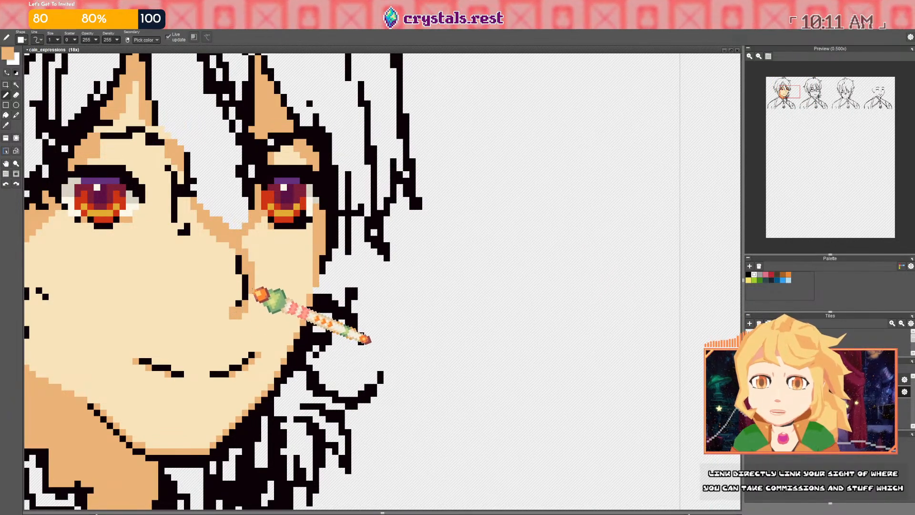
# Examine the shading around the eyes and nose up close and across the whole first portrait
pyautogui.scroll(4, 258, 284)
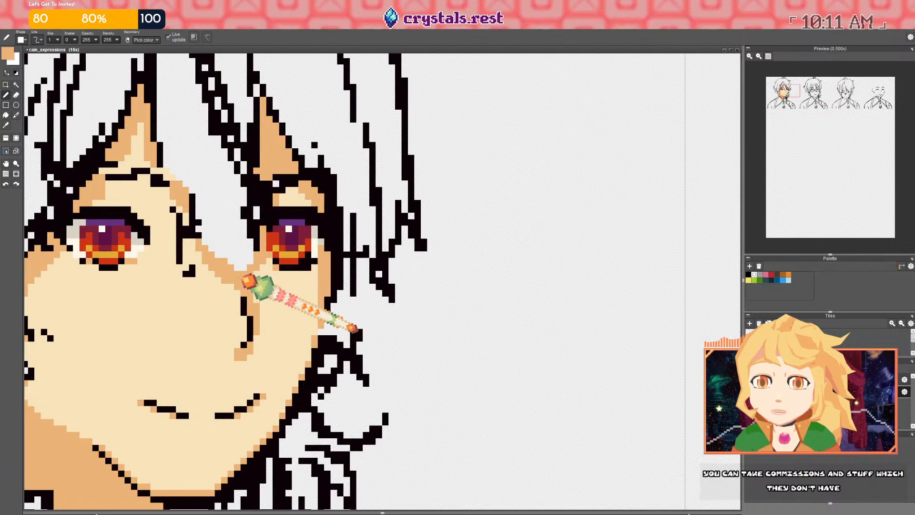
pyautogui.moveTo(201, 248); pyautogui.dragTo(229, 272)
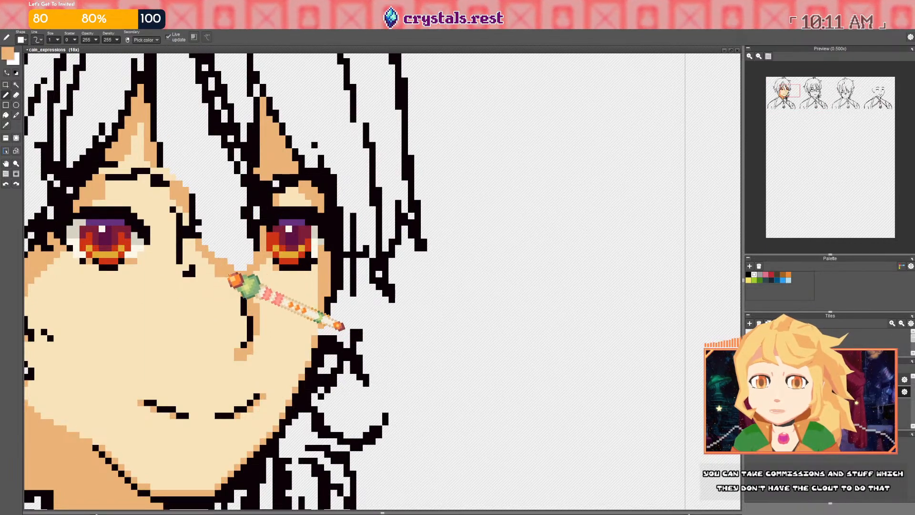
pyautogui.moveTo(176, 213); pyautogui.dragTo(194, 234)
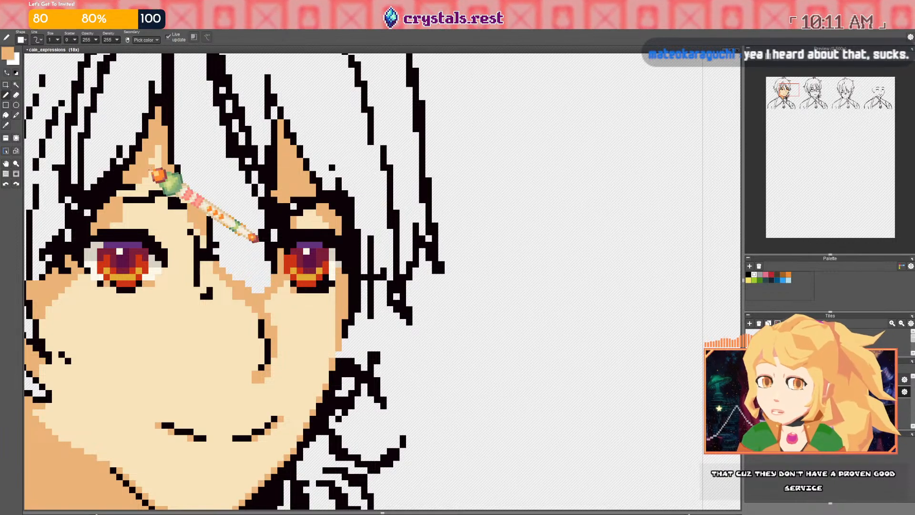
pyautogui.moveTo(242, 249); pyautogui.dragTo(255, 260)
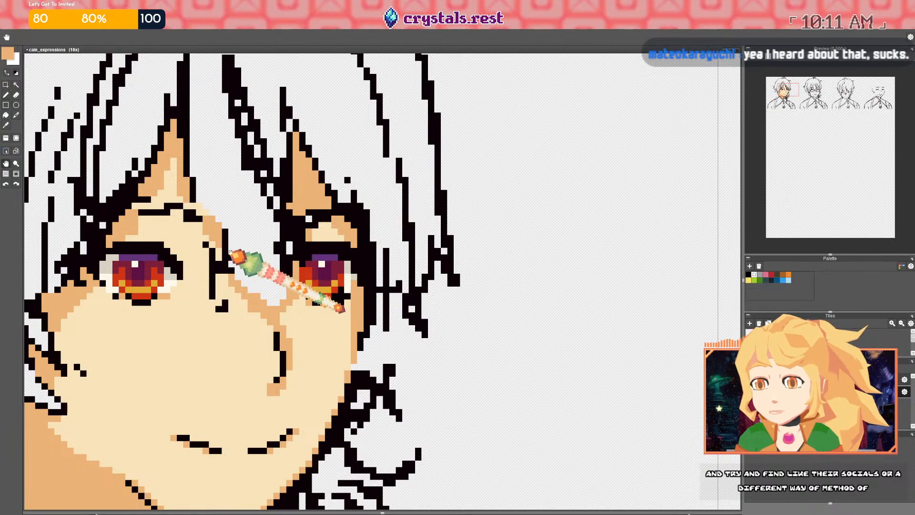
pyautogui.moveTo(230, 249); pyautogui.dragTo(272, 252)
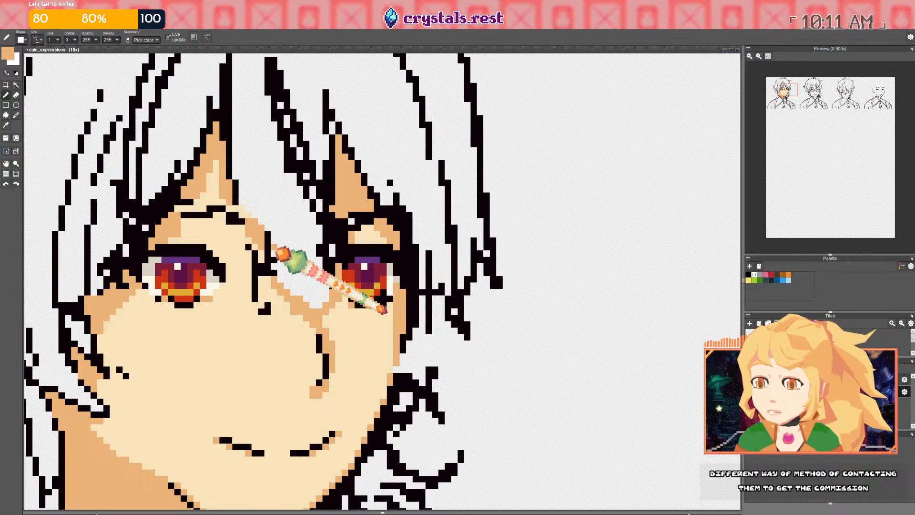
pyautogui.scroll(-3, 342, 254)
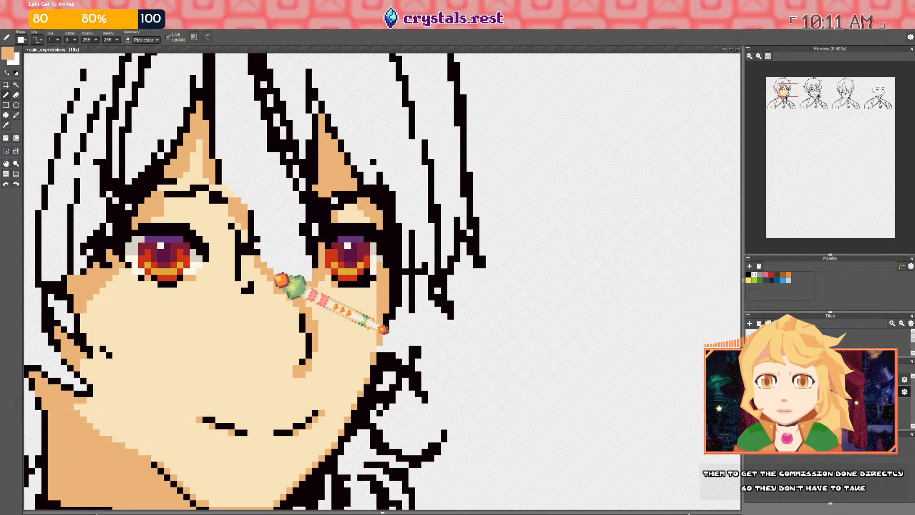
pyautogui.scroll(-2, 282, 280)
pyautogui.scroll(-1, 285, 284)
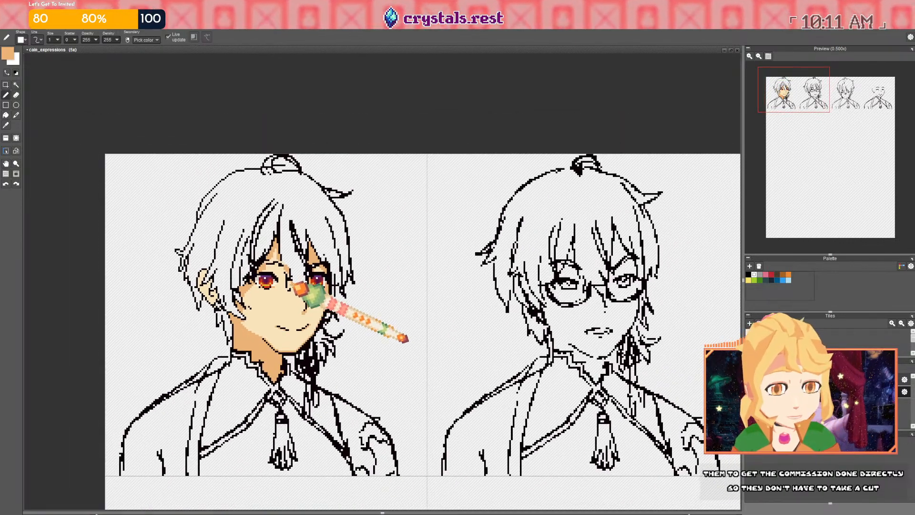
# Clean up the black fringe outline between the eyes, adding pixels near its tip and erasing stray ones
pyautogui.scroll(4, 299, 287)
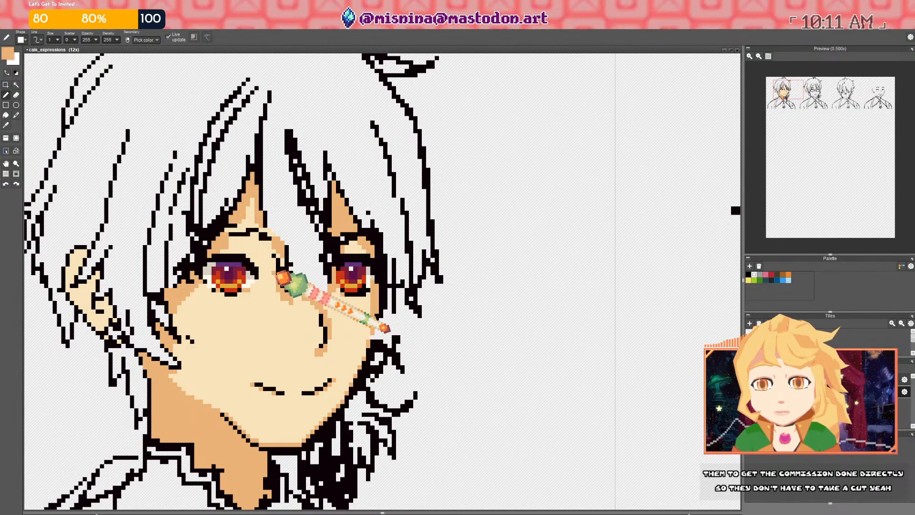
pyautogui.rightClick(290, 282)
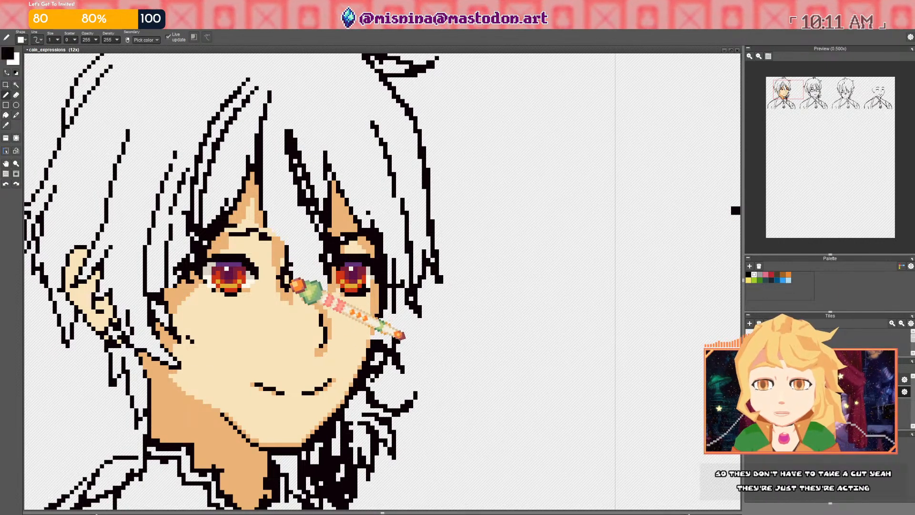
pyautogui.press('e')
pyautogui.click(291, 273)
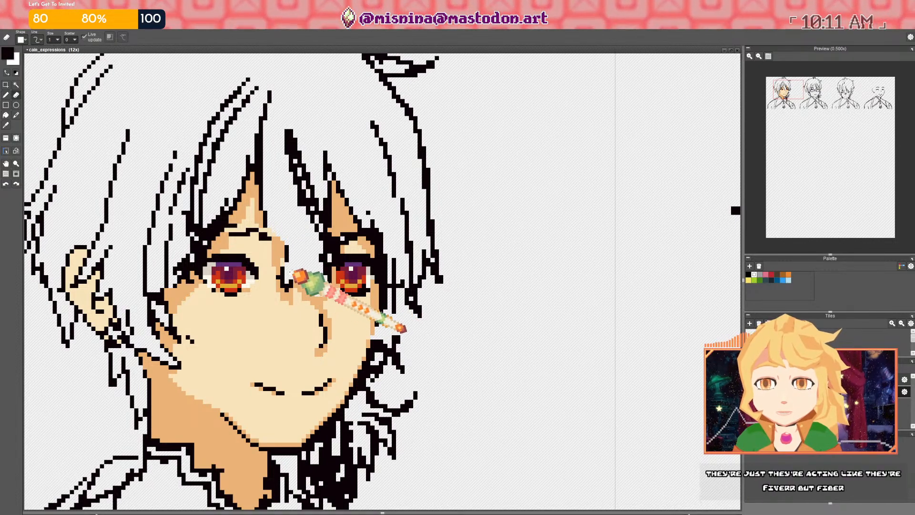
pyautogui.moveTo(287, 261); pyautogui.dragTo(287, 251)
pyautogui.press('b')
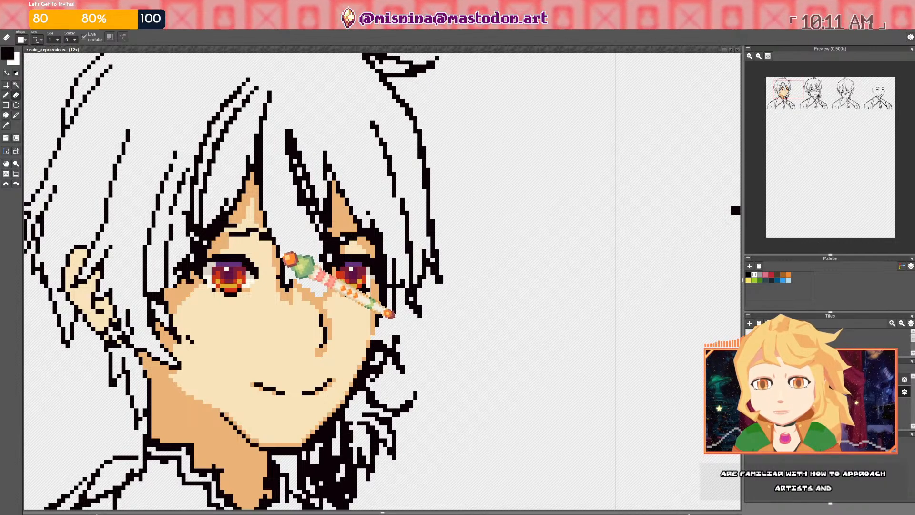
# Paint over the leftover line pixels beside the nose bridge with the cream and tan skin tones
pyautogui.press('b')
pyautogui.rightClick(278, 272)
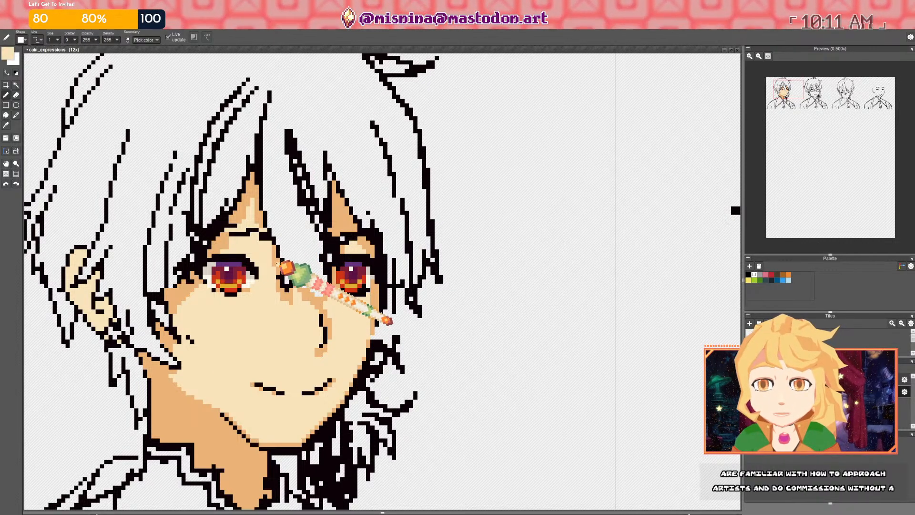
pyautogui.rightClick(280, 286)
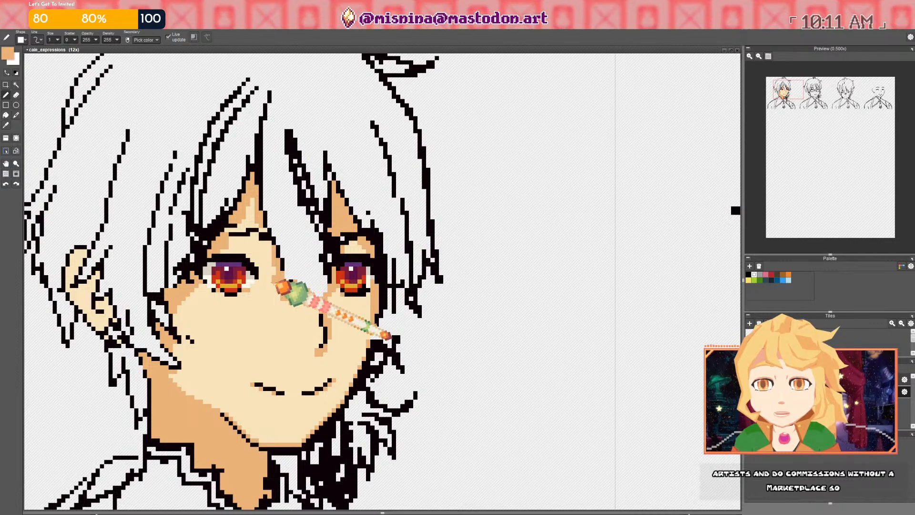
pyautogui.moveTo(275, 280); pyautogui.dragTo(277, 290)
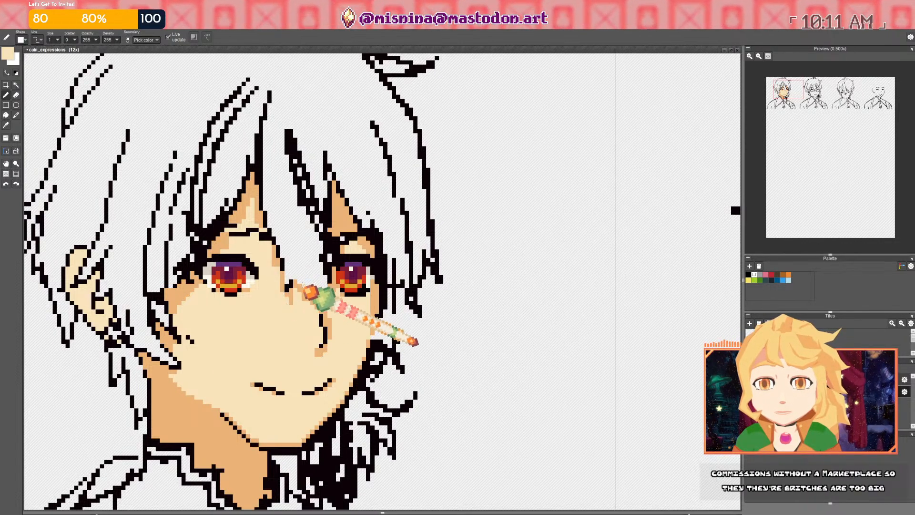
# Check how the first portrait's expression reads at several zoom levels, alongside the other portraits on the sheet
pyautogui.scroll(-4, 301, 292)
pyautogui.scroll(4, 296, 295)
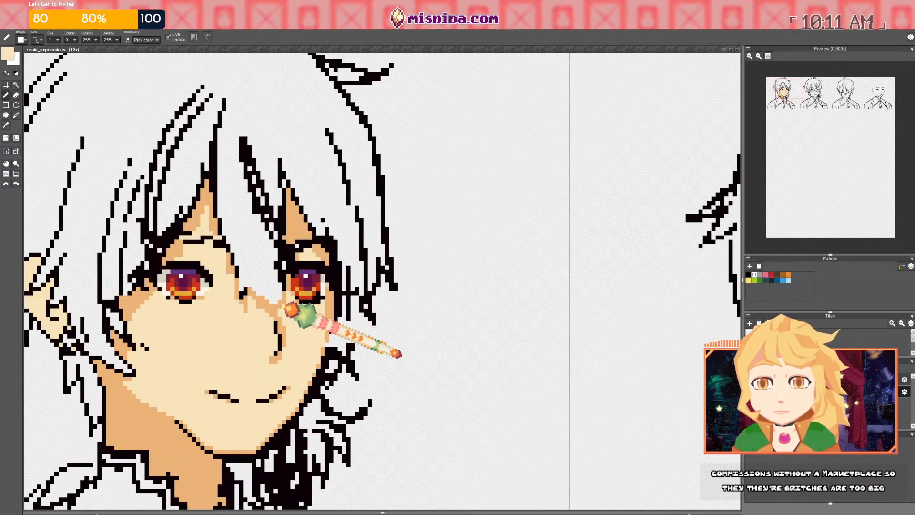
pyautogui.scroll(-6, 286, 308)
pyautogui.scroll(1, 322, 261)
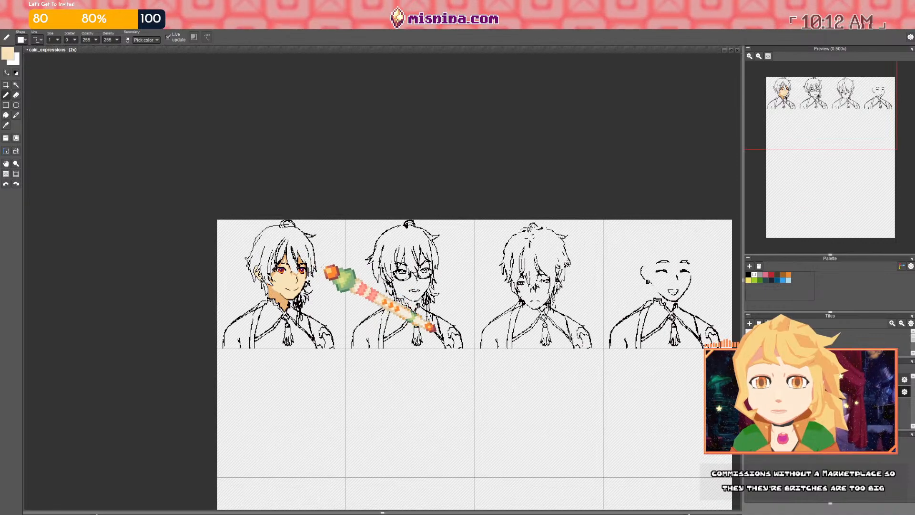
pyautogui.moveTo(431, 329); pyautogui.dragTo(411, 323)
pyautogui.scroll(5, 404, 322)
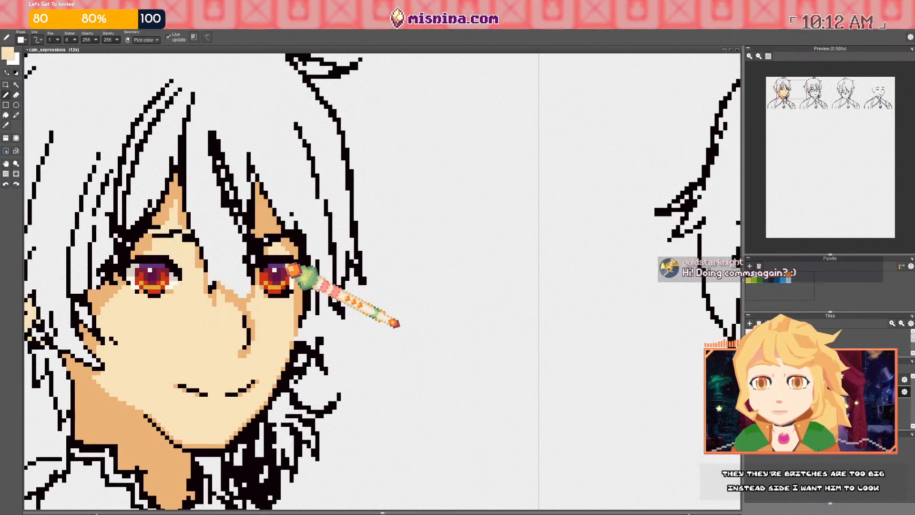
pyautogui.rightClick(289, 267)
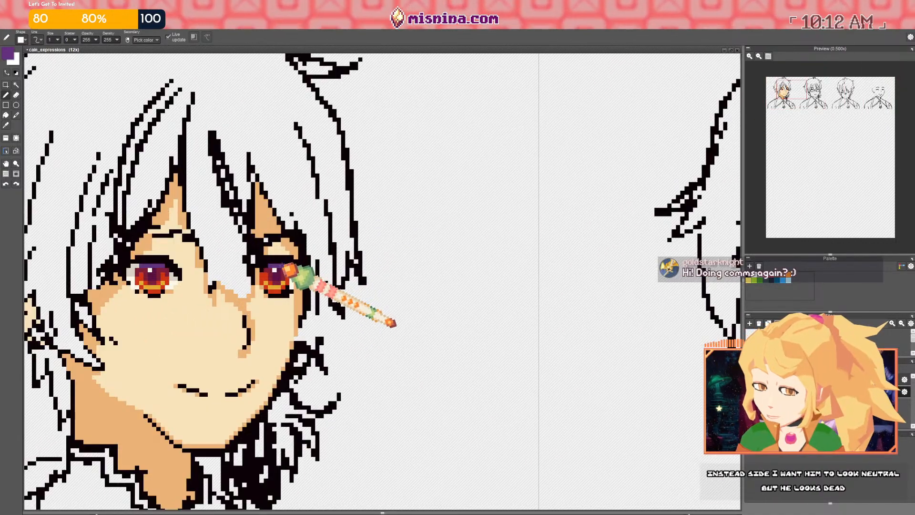
pyautogui.scroll(-6, 289, 268)
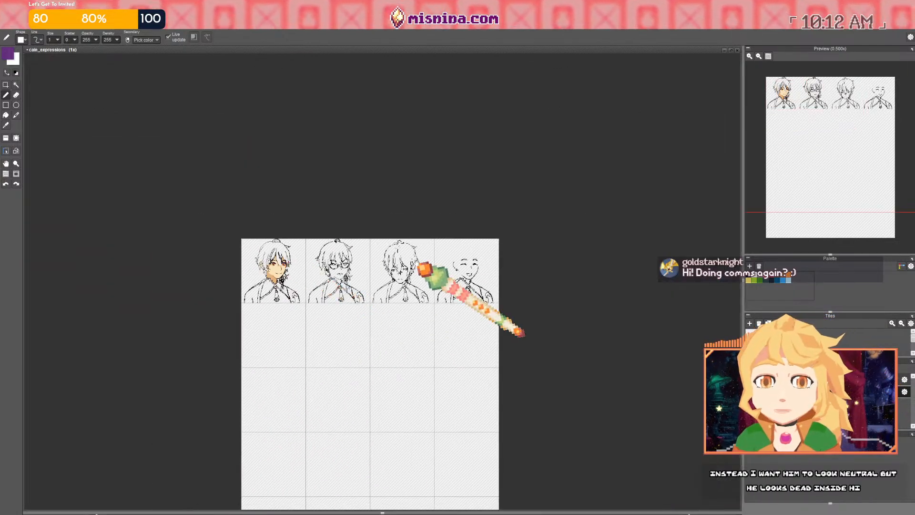
pyautogui.scroll(1, 432, 271)
pyautogui.scroll(4, 305, 305)
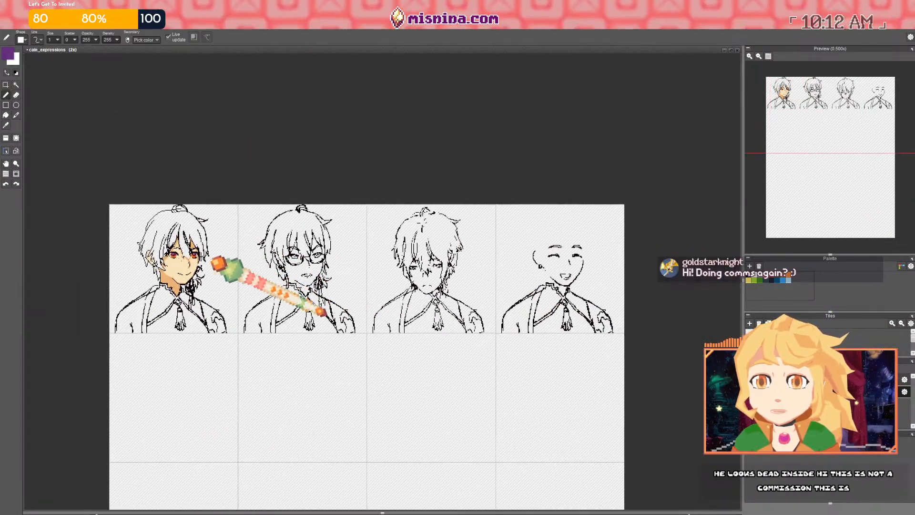
pyautogui.scroll(2, 208, 255)
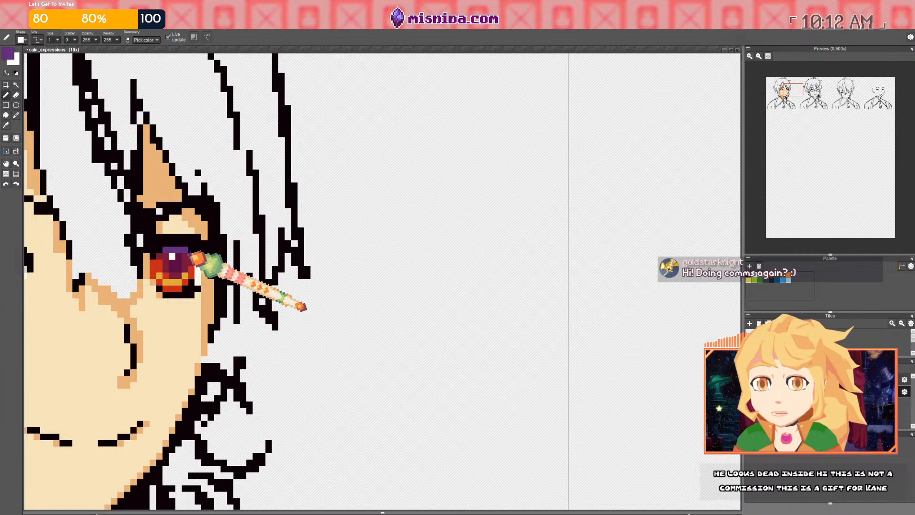
# Lower the upper eyelids of both eyes by painting black over the top purple row of each iris
pyautogui.rightClick(162, 246)
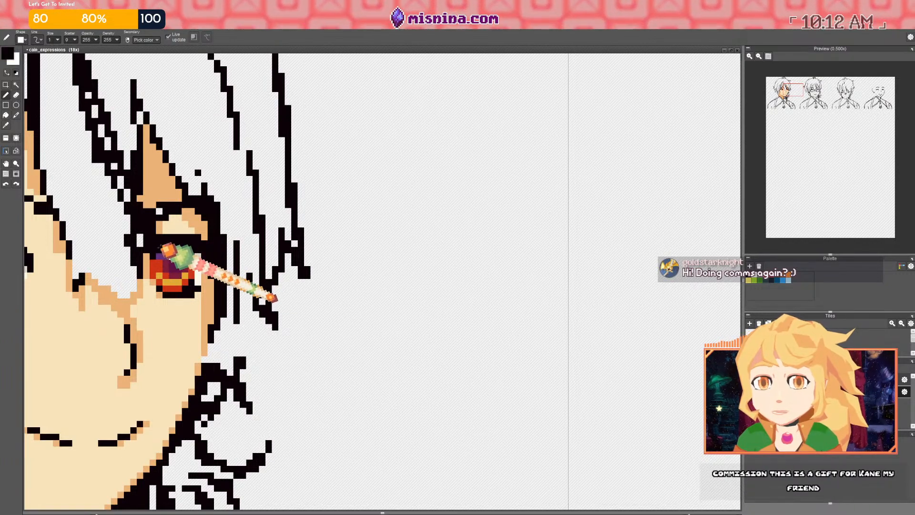
pyautogui.scroll(-5, 197, 250)
pyautogui.scroll(2, 205, 246)
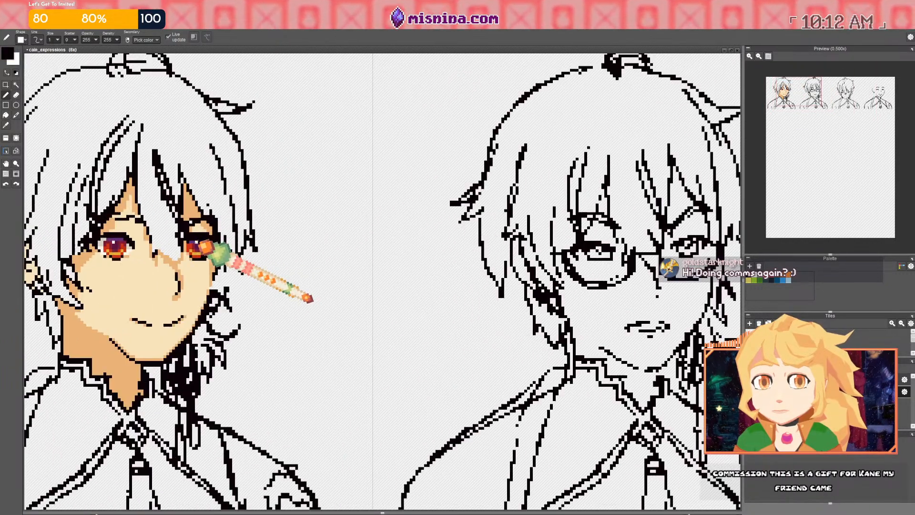
pyautogui.scroll(3, 200, 245)
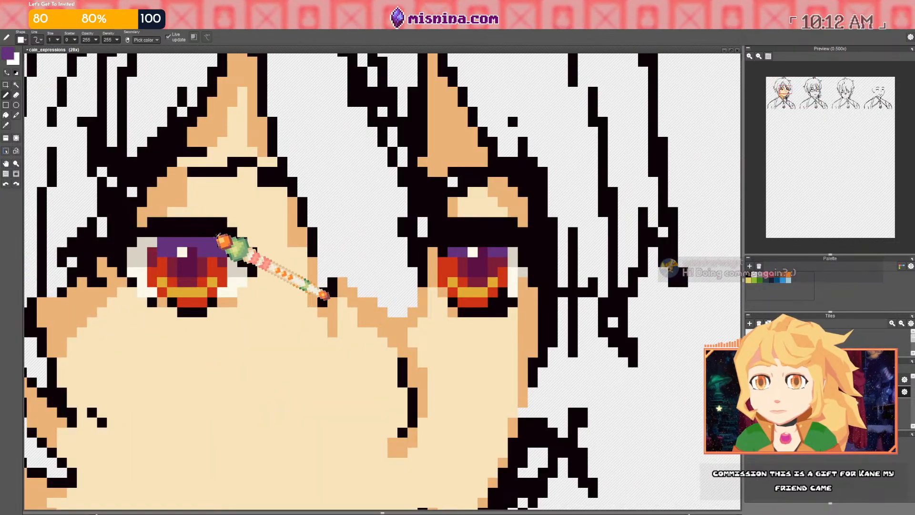
pyautogui.scroll(-7, 164, 244)
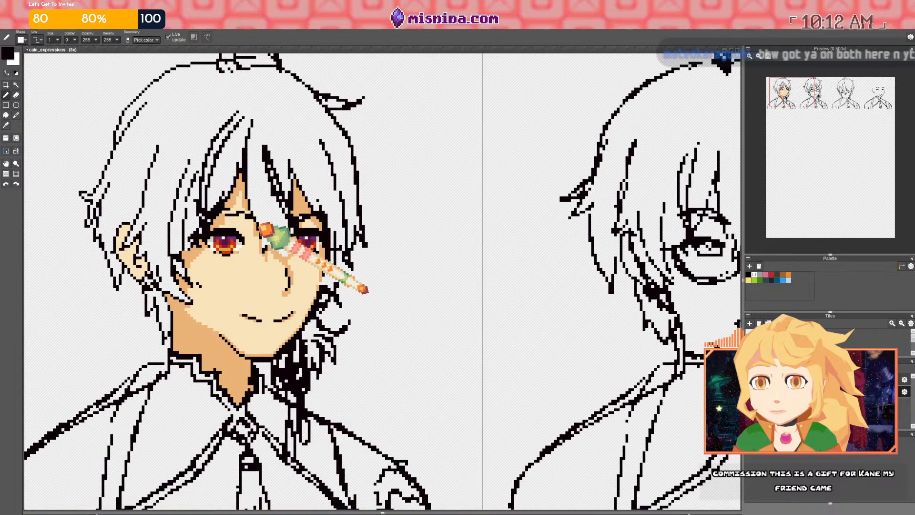
# Recolour the outer pixels of the far iris's top row in maroon, keeping purple beside the highlight
pyautogui.scroll(6, 286, 241)
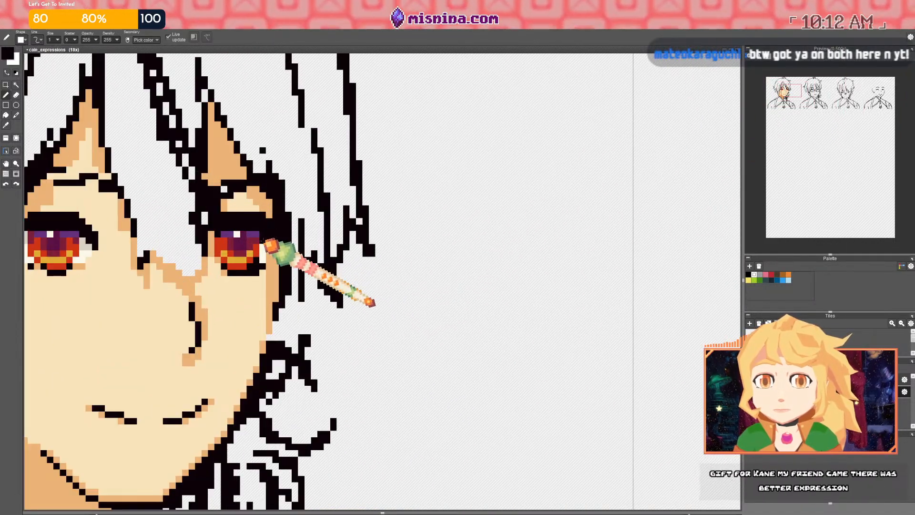
pyautogui.rightClick(256, 240)
pyautogui.click(256, 235)
pyautogui.scroll(-6, 288, 227)
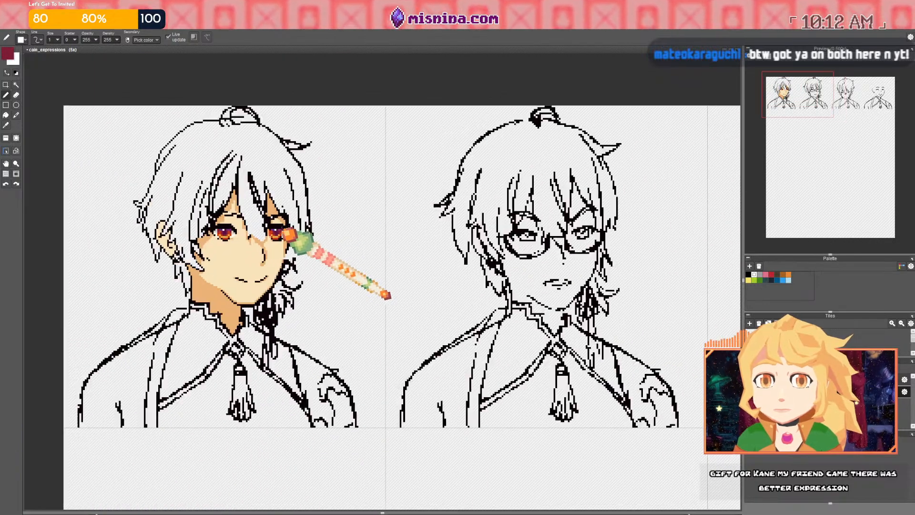
pyautogui.scroll(7, 235, 243)
pyautogui.moveTo(235, 243)
pyautogui.mouseDown()
pyautogui.moveTo(224, 241)
pyautogui.moveTo(272, 241)
pyautogui.moveTo(273, 233)
pyautogui.mouseUp()
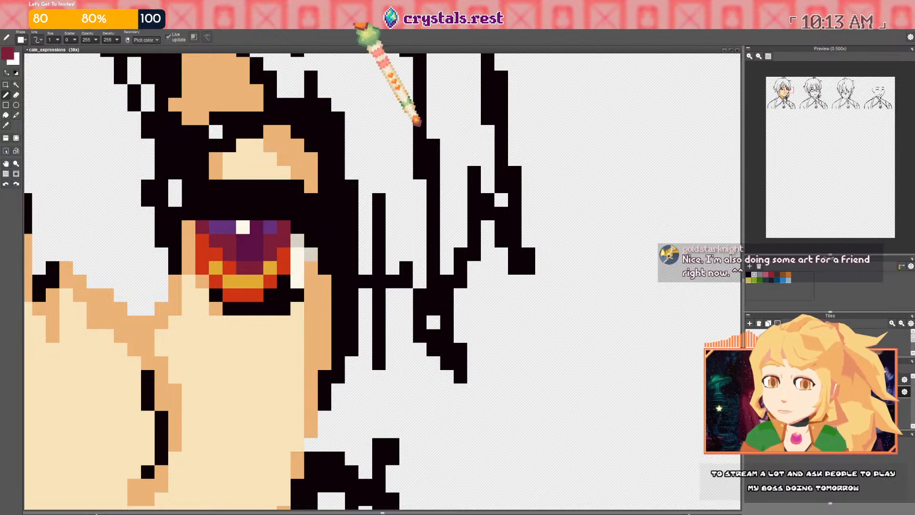
pyautogui.scroll(-5, 300, 163)
pyautogui.moveTo(296, 160); pyautogui.dragTo(297, 166)
pyautogui.scroll(2, 301, 176)
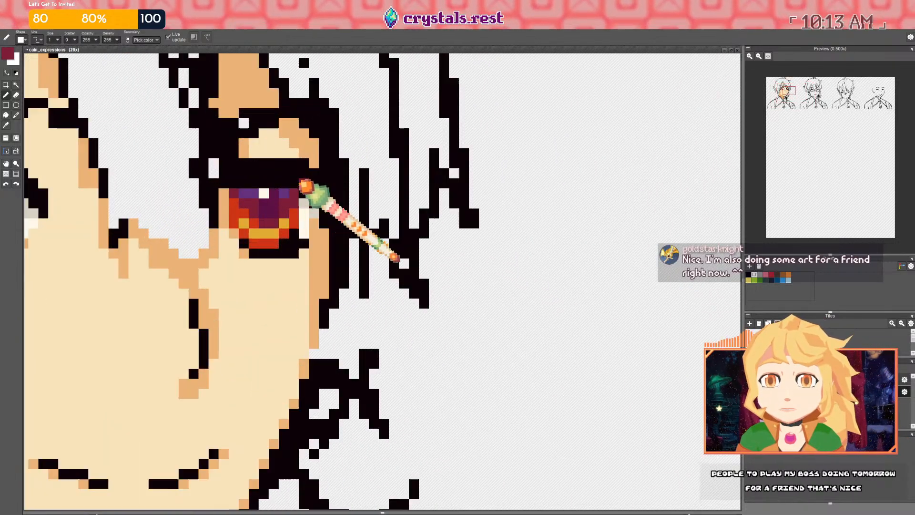
pyautogui.rightClick(291, 194)
pyautogui.scroll(-2, 297, 190)
pyautogui.scroll(-1, 305, 186)
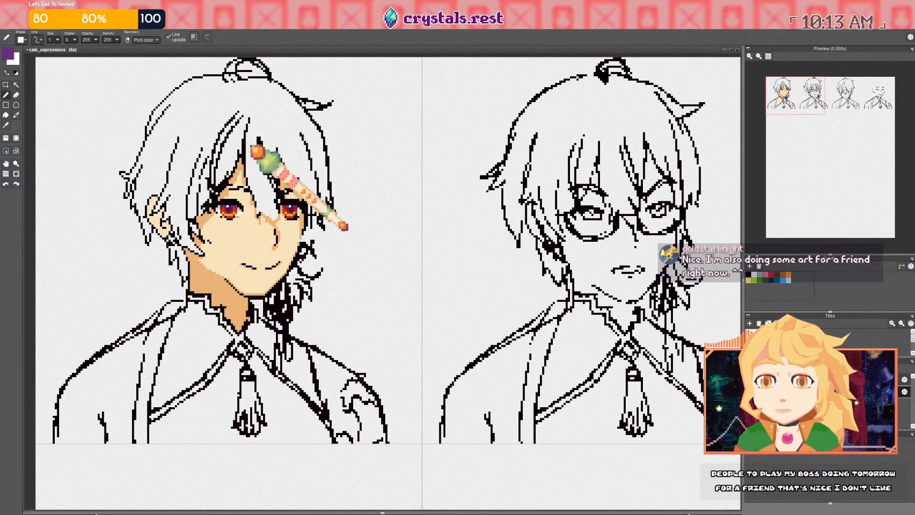
# Redraw the near-side jawline in black, running diagonally from the neck shadow down toward the chin
pyautogui.scroll(2, 248, 201)
pyautogui.rightClick(239, 215)
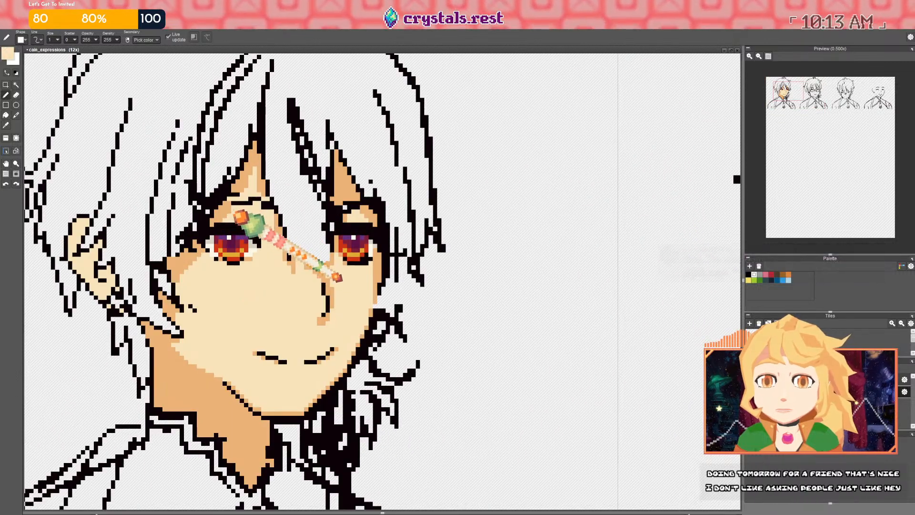
pyautogui.scroll(-2, 236, 214)
pyautogui.scroll(4, 233, 305)
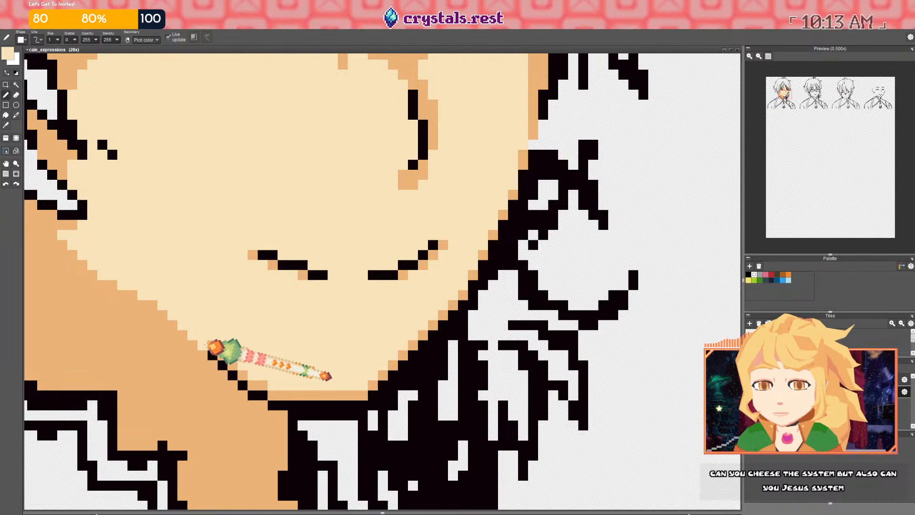
pyautogui.rightClick(212, 354)
pyautogui.moveTo(203, 346); pyautogui.dragTo(181, 335)
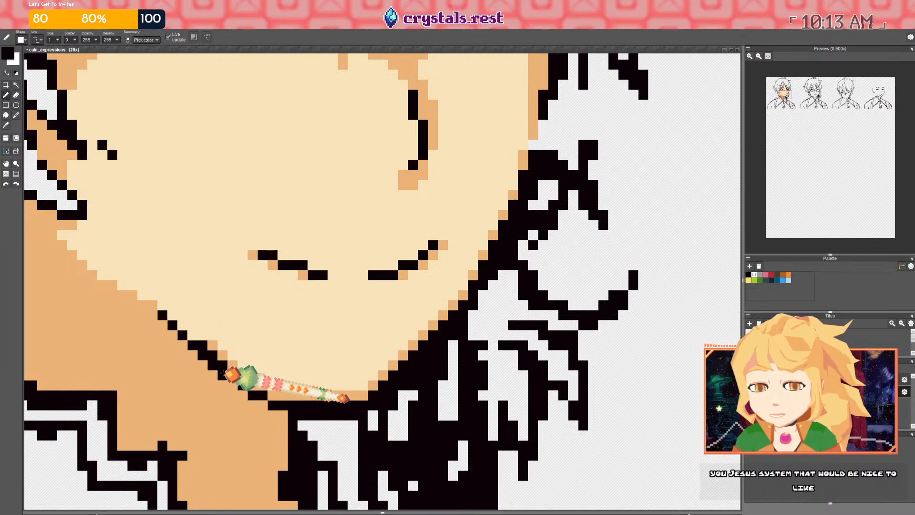
# Thin the redrawn jawline to a clean diagonal by covering its extra black pixels with tan and cream
pyautogui.rightClick(225, 365)
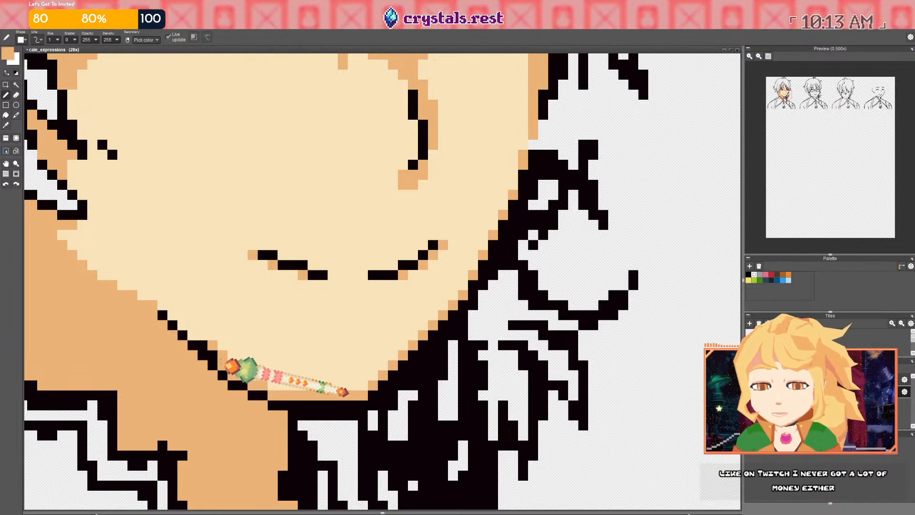
pyautogui.moveTo(168, 316); pyautogui.dragTo(162, 306)
pyautogui.rightClick(207, 329)
pyautogui.moveTo(212, 344); pyautogui.dragTo(235, 367)
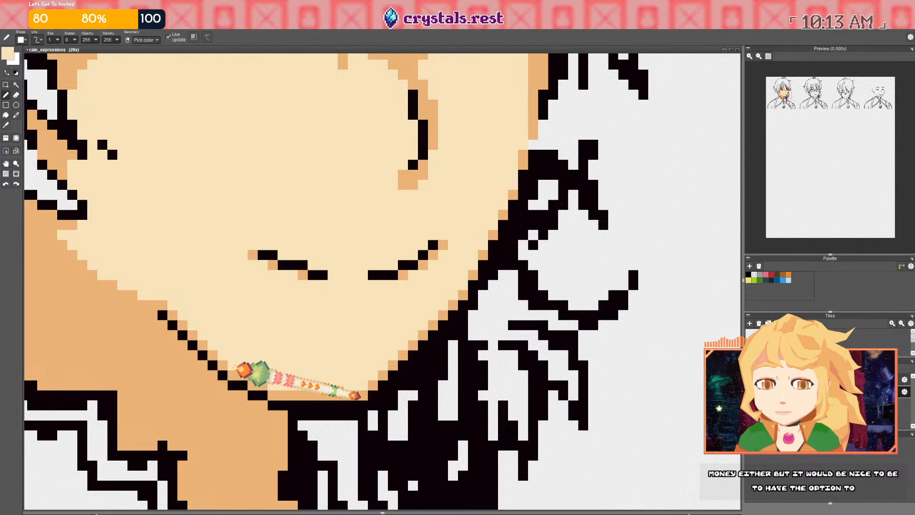
pyautogui.scroll(-5, 235, 367)
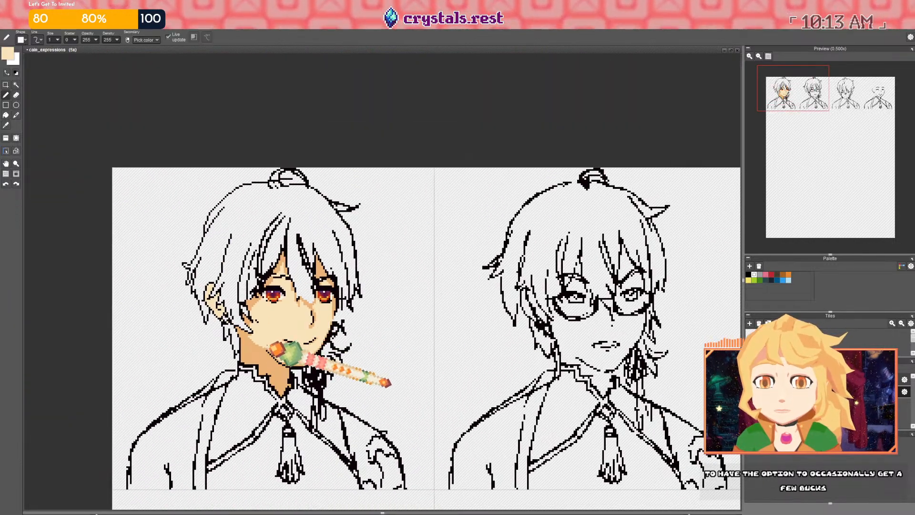
pyautogui.scroll(3, 262, 334)
pyautogui.scroll(-3, 262, 334)
pyautogui.scroll(4, 260, 319)
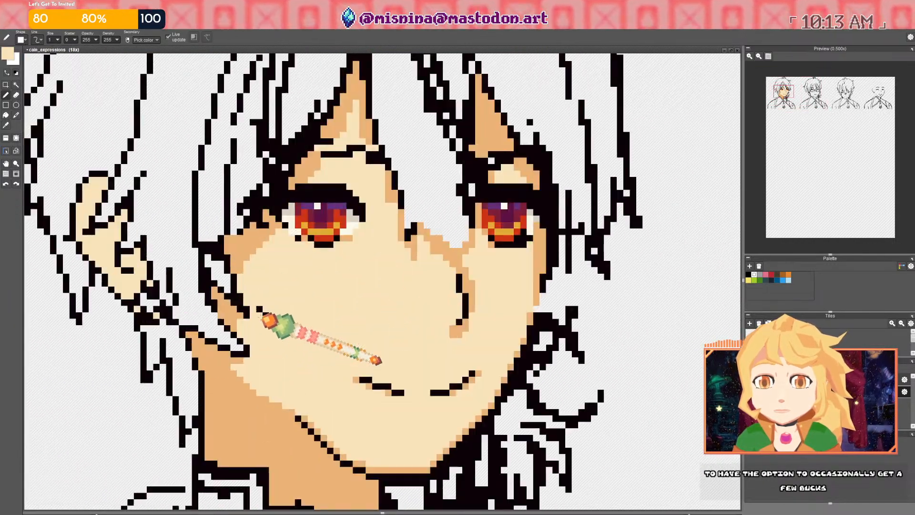
pyautogui.scroll(2, 263, 317)
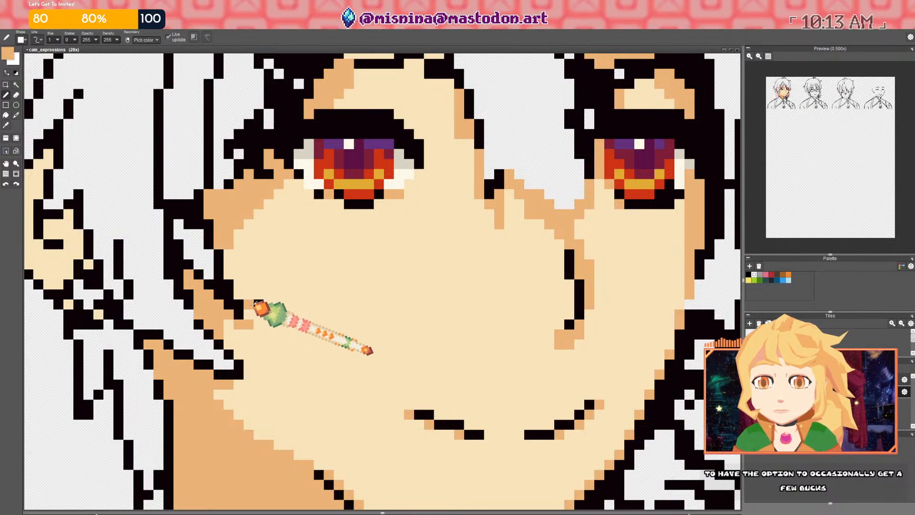
pyautogui.scroll(-3, 259, 297)
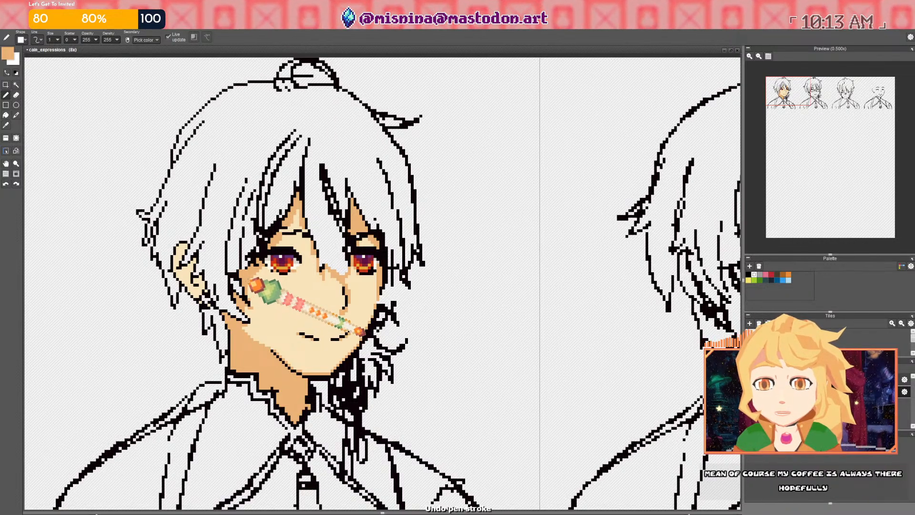
# Shade the inside of the near ear in tan, leaving a cream rim along its outer edge
pyautogui.scroll(1, 217, 289)
pyautogui.scroll(3, 240, 289)
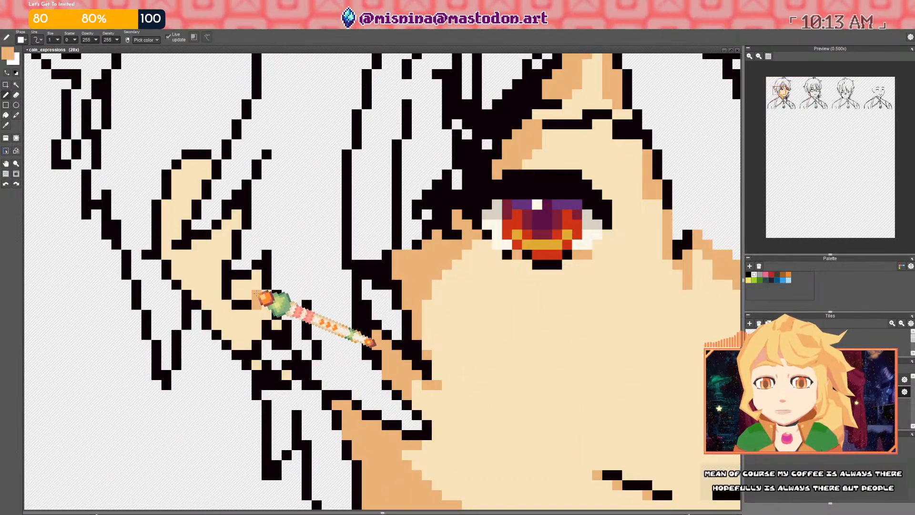
pyautogui.scroll(-3, 262, 299)
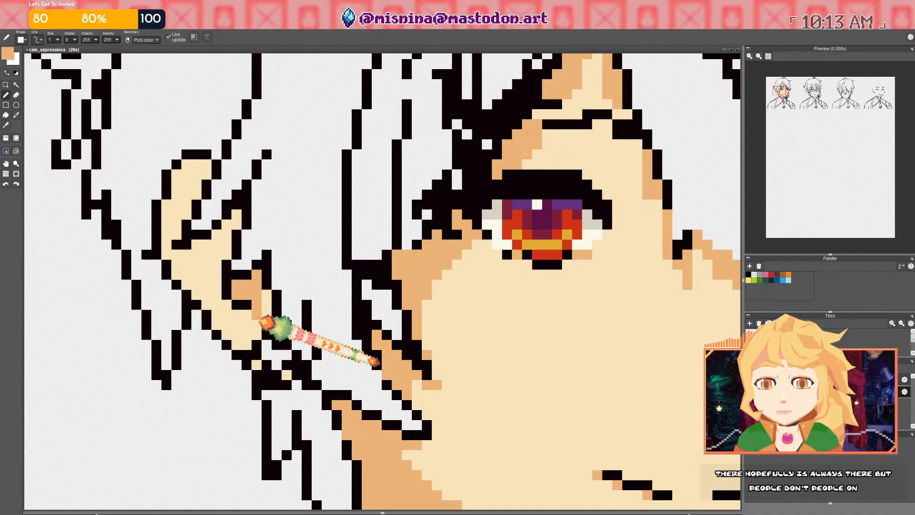
pyautogui.scroll(-2, 267, 305)
pyautogui.scroll(4, 285, 301)
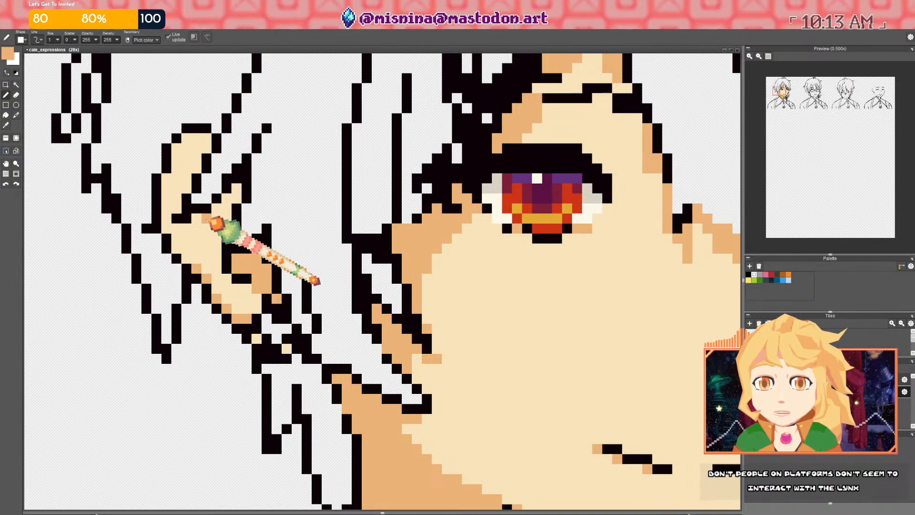
pyautogui.moveTo(208, 229)
pyautogui.mouseDown()
pyautogui.moveTo(225, 206)
pyautogui.moveTo(223, 235)
pyautogui.moveTo(238, 194)
pyautogui.moveTo(224, 201)
pyautogui.moveTo(189, 194)
pyautogui.moveTo(193, 154)
pyautogui.moveTo(185, 171)
pyautogui.moveTo(201, 149)
pyautogui.moveTo(181, 196)
pyautogui.moveTo(182, 183)
pyautogui.moveTo(213, 248)
pyautogui.mouseUp()
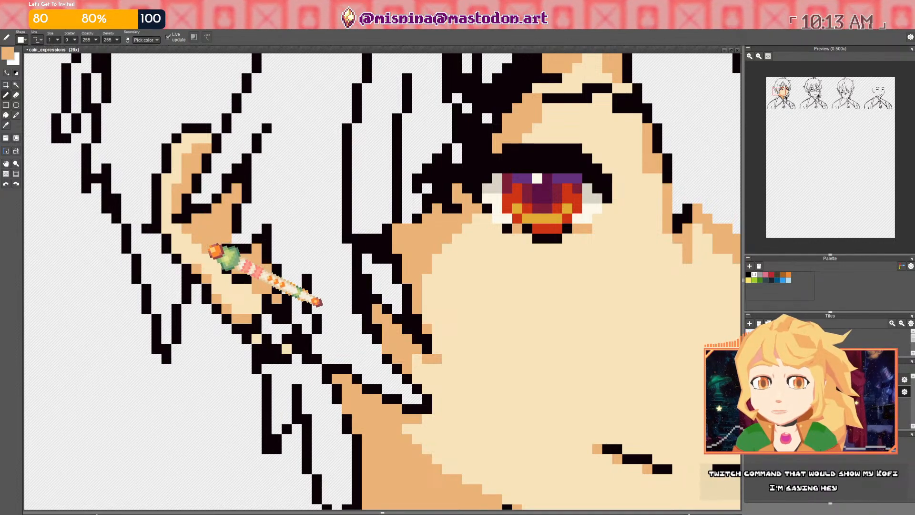
# Undo the last pen stroke and erase the stray pixels below the near earlobe around the earring
pyautogui.scroll(-5, 271, 315)
pyautogui.scroll(3, 292, 294)
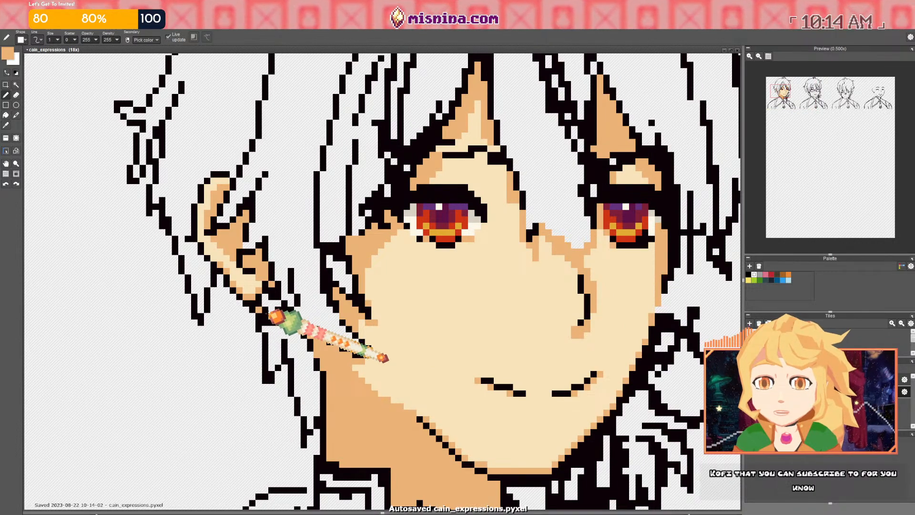
pyautogui.hotkey('ctrl', 'z')
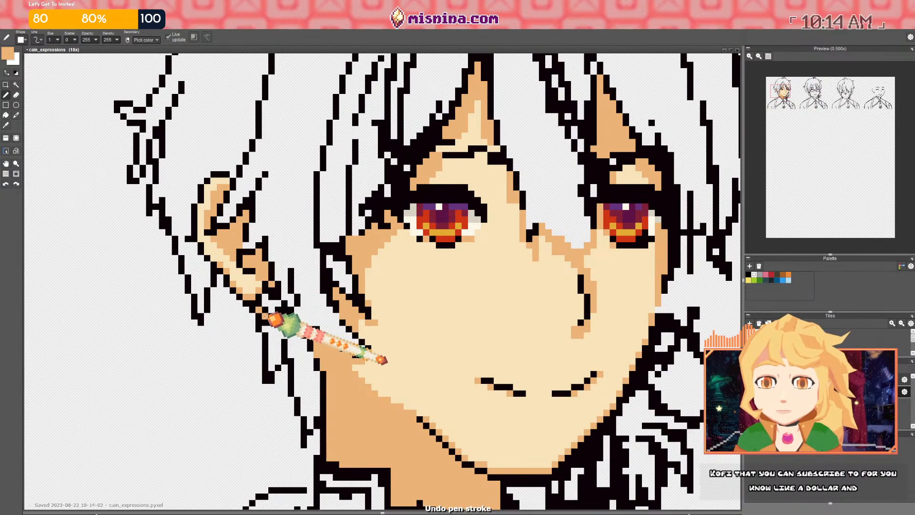
pyautogui.scroll(-3, 259, 295)
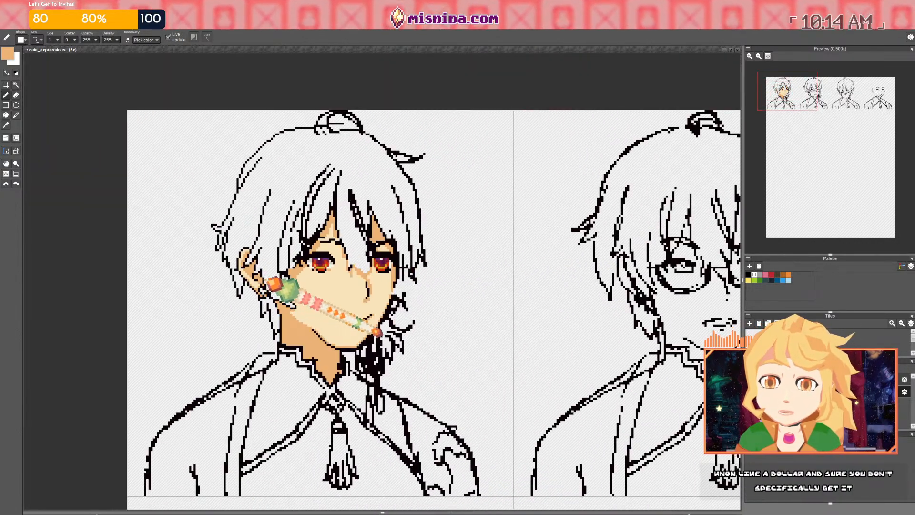
pyautogui.scroll(3, 269, 291)
pyautogui.press('e')
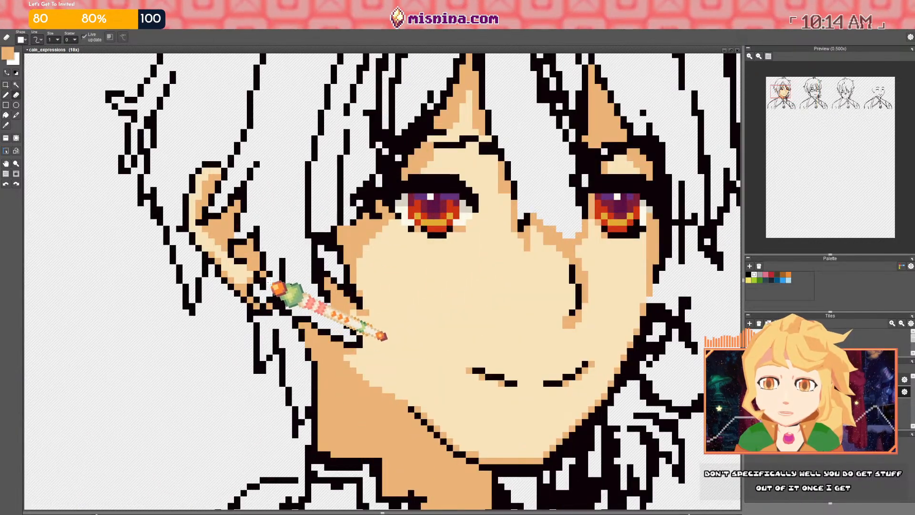
pyautogui.scroll(-3, 275, 289)
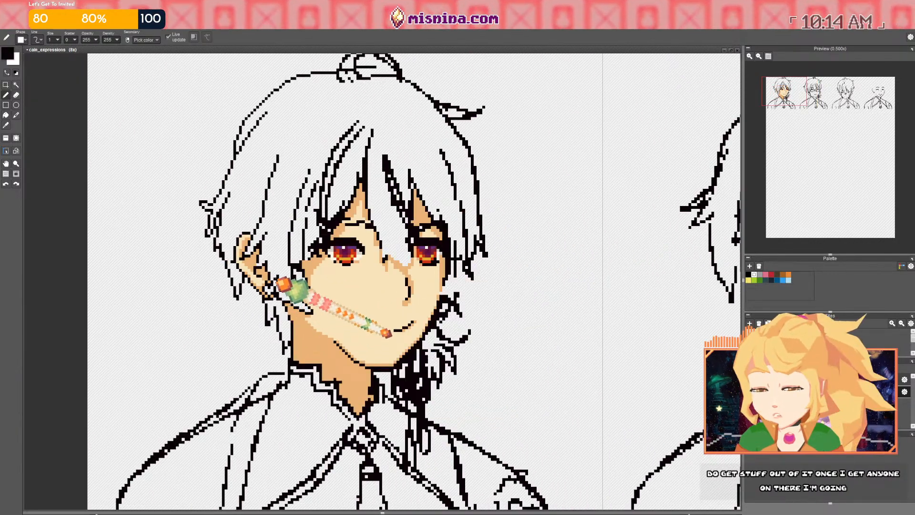
pyautogui.scroll(3, 279, 276)
pyautogui.press('e')
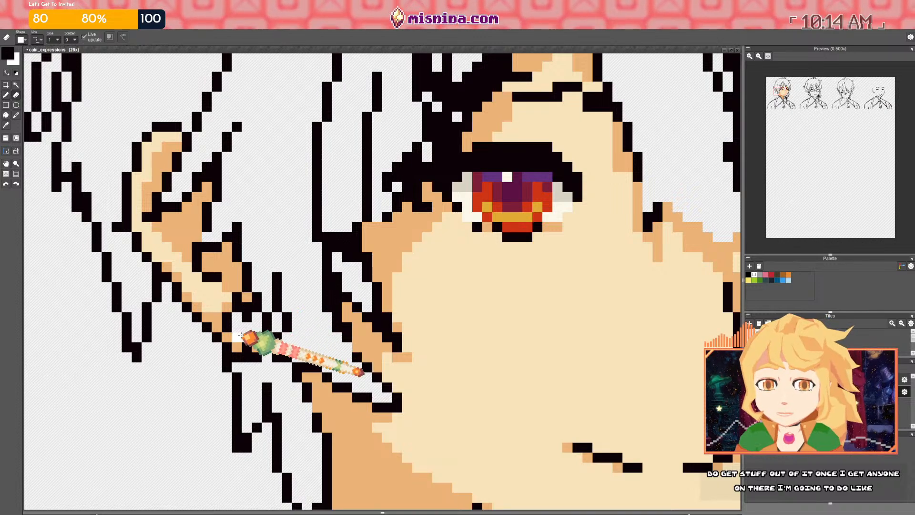
# Redraw the black outline pixels where the near earlobe meets the earring, resampling colours from the surrounding pixels
pyautogui.press('b')
pyautogui.click(229, 337)
pyautogui.moveTo(237, 345); pyautogui.dragTo(245, 346)
pyautogui.press('e')
pyautogui.press('b')
pyautogui.rightClick(257, 346)
pyautogui.click(238, 347)
pyautogui.rightClick(247, 345)
pyautogui.click(238, 338)
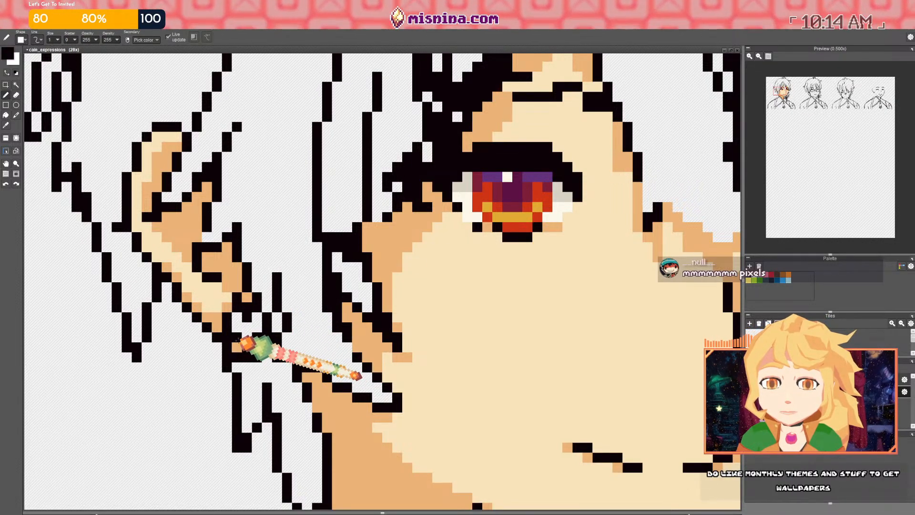
# Compare the coloured first portrait with the other three expression sketches at a reduced zoom
pyautogui.scroll(-5, 255, 336)
pyautogui.scroll(-1, 281, 325)
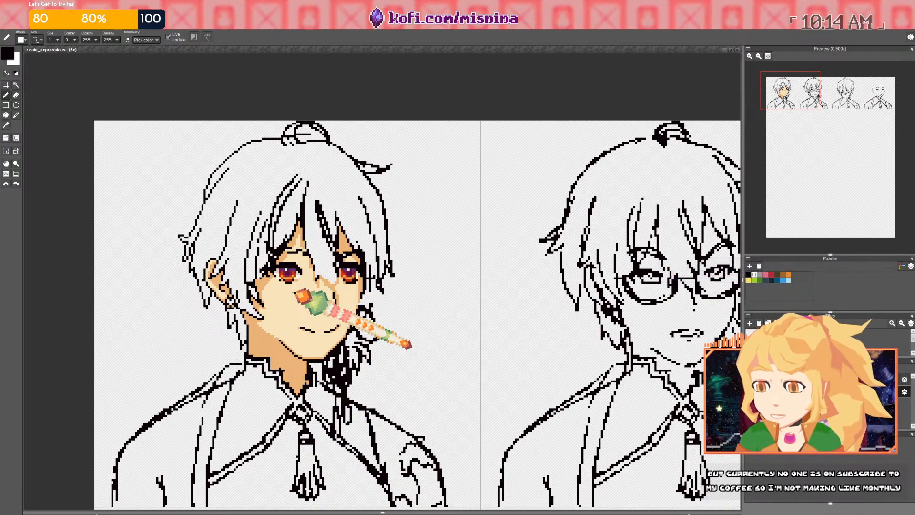
pyautogui.scroll(-3, 543, 211)
pyautogui.moveTo(557, 251); pyautogui.dragTo(364, 237)
pyautogui.moveTo(334, 267); pyautogui.dragTo(546, 260)
pyautogui.moveTo(363, 265); pyautogui.dragTo(424, 263)
pyautogui.moveTo(556, 263); pyautogui.dragTo(317, 245)
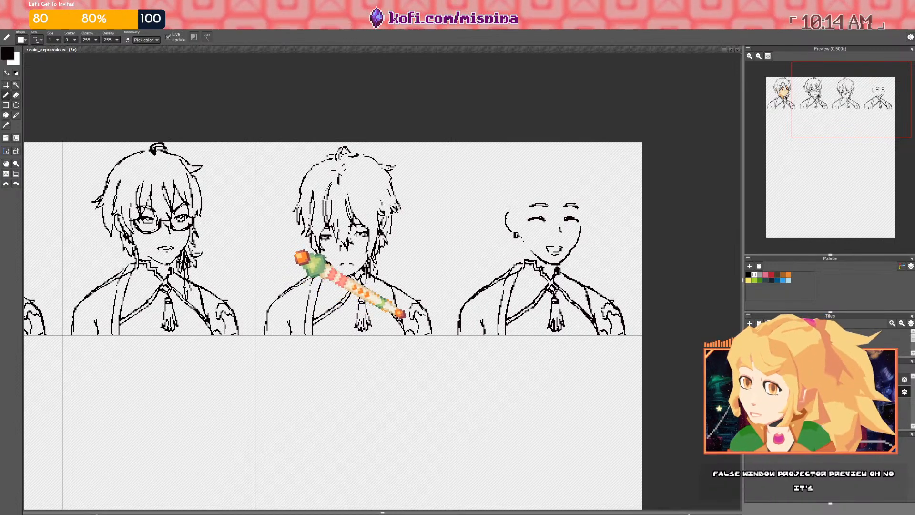
pyautogui.moveTo(290, 253); pyautogui.dragTo(315, 251)
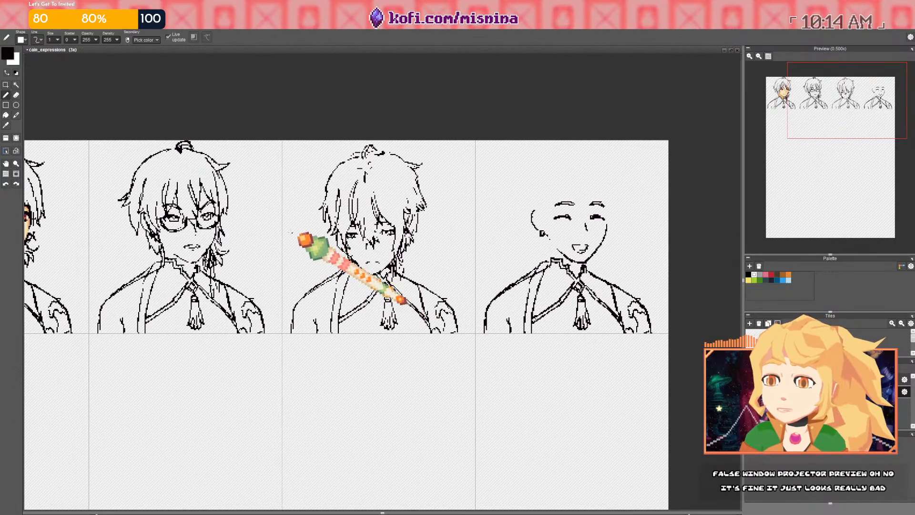
pyautogui.moveTo(291, 211); pyautogui.dragTo(365, 227)
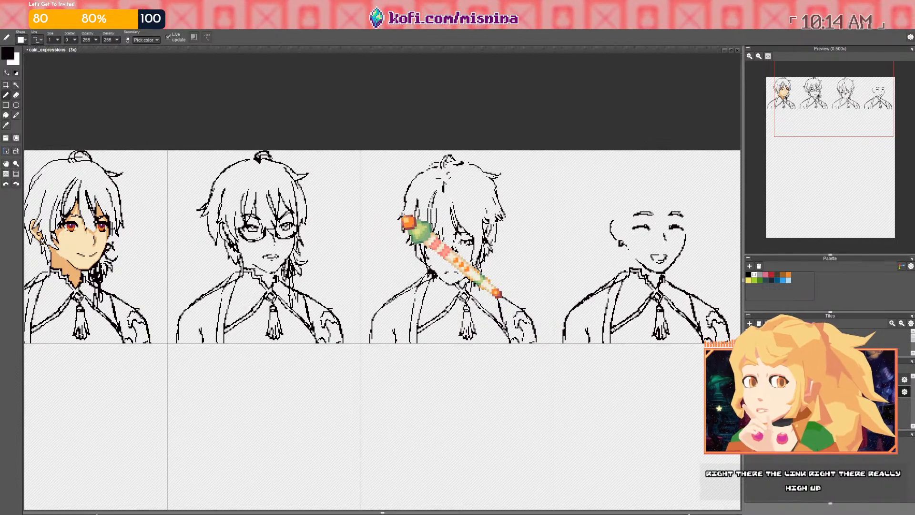
pyautogui.moveTo(397, 254); pyautogui.dragTo(487, 251)
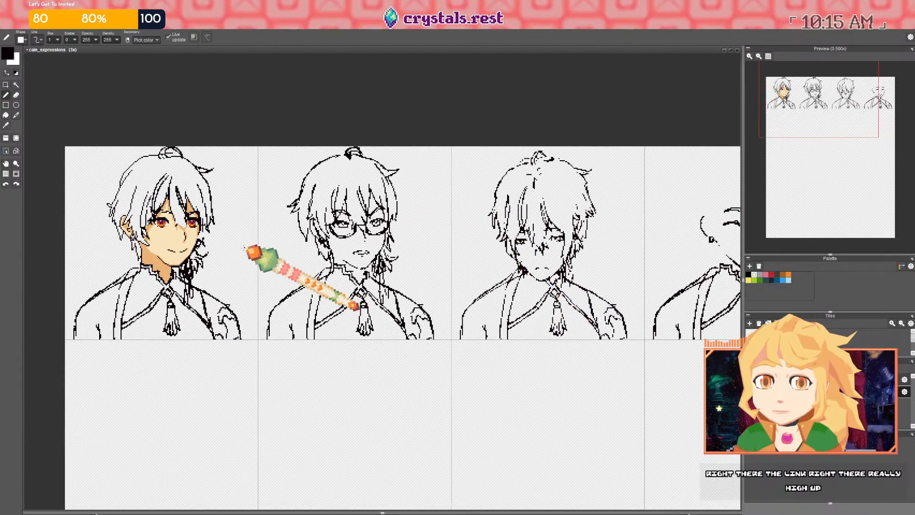
pyautogui.moveTo(229, 252); pyautogui.dragTo(239, 253)
# Shorten the upper end of the near-side jawline by covering its black pixels with tan and cream
pyautogui.scroll(5, 239, 255)
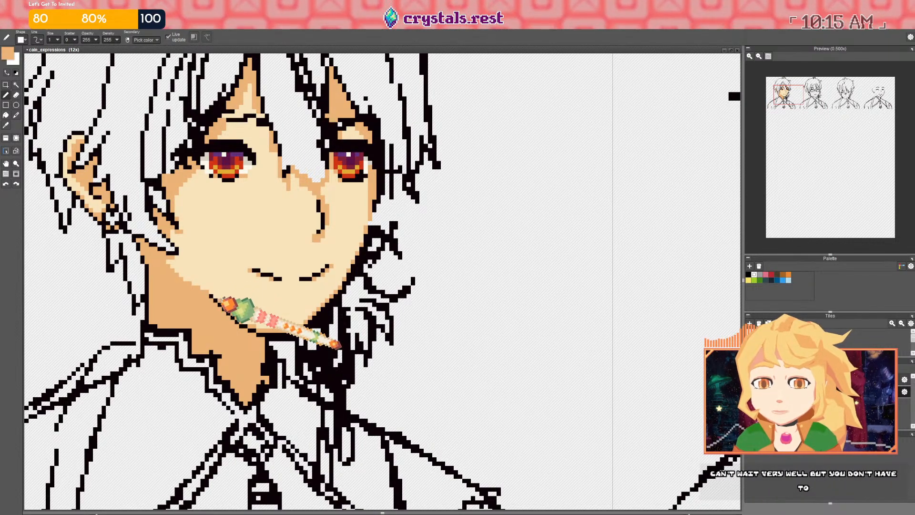
pyautogui.scroll(-5, 220, 303)
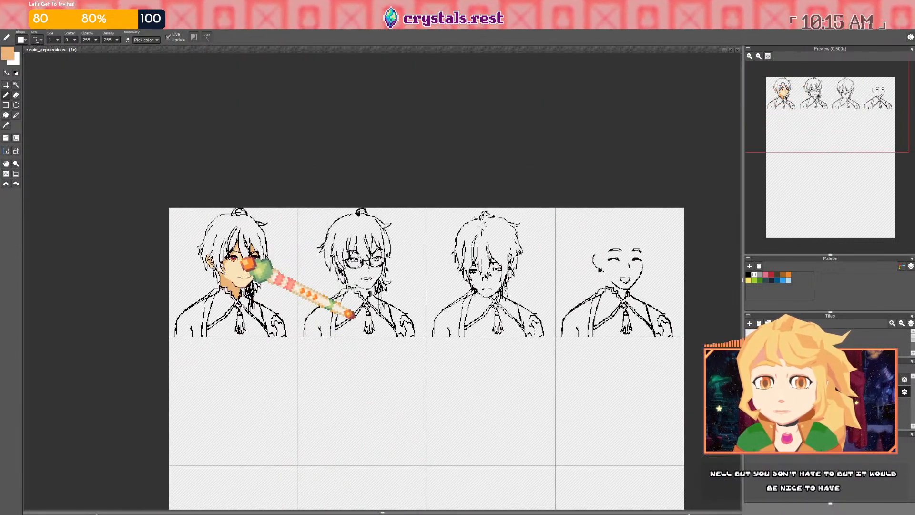
pyautogui.scroll(5, 239, 290)
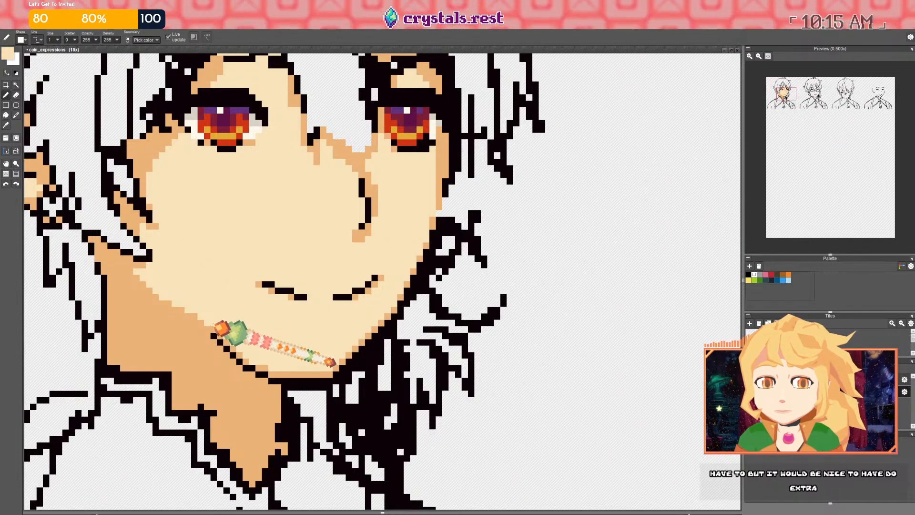
pyautogui.scroll(-5, 205, 322)
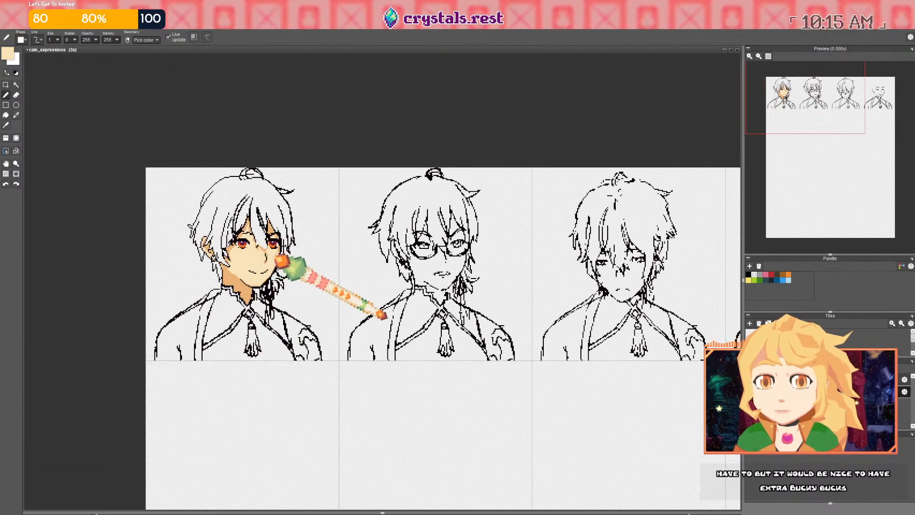
# Set the foreground colour to orange #D87246 and add darker shading along the nose bridge and around the black nose line
pyautogui.scroll(6, 370, 307)
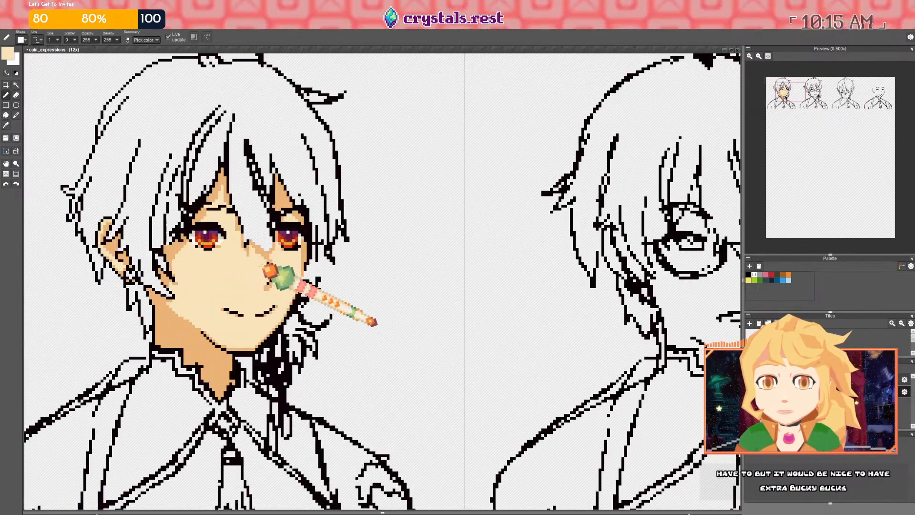
pyautogui.click(8, 54)
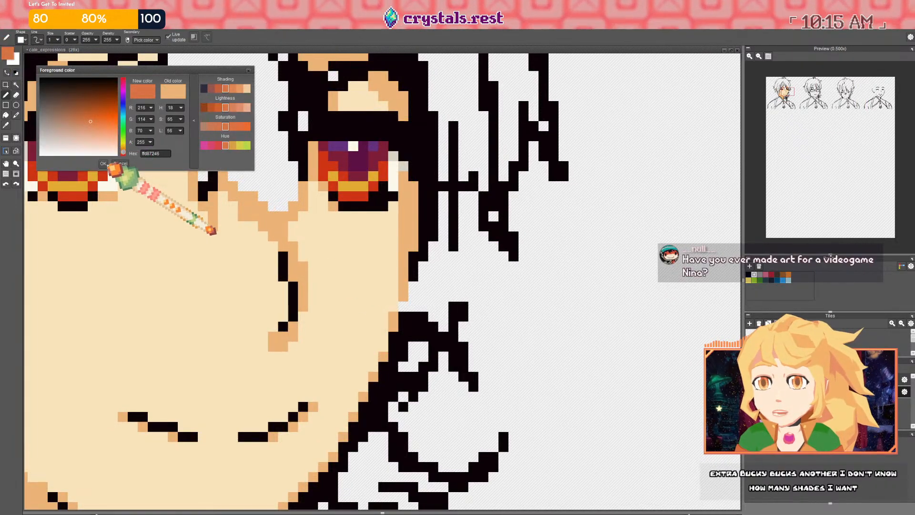
pyautogui.click(106, 163)
pyautogui.click(292, 325)
pyautogui.click(283, 246)
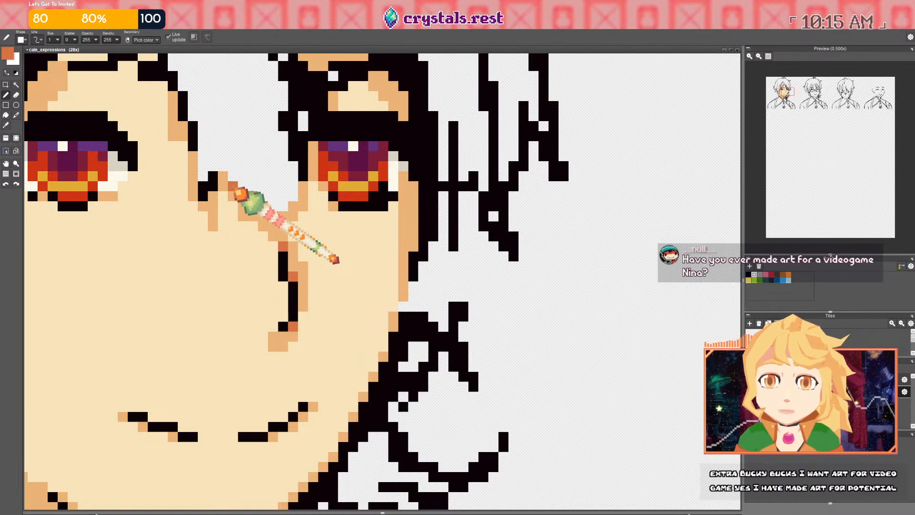
pyautogui.moveTo(222, 176)
pyautogui.mouseDown()
pyautogui.moveTo(274, 204)
pyautogui.moveTo(285, 227)
pyautogui.mouseUp()
pyautogui.click(283, 216)
pyautogui.click(293, 206)
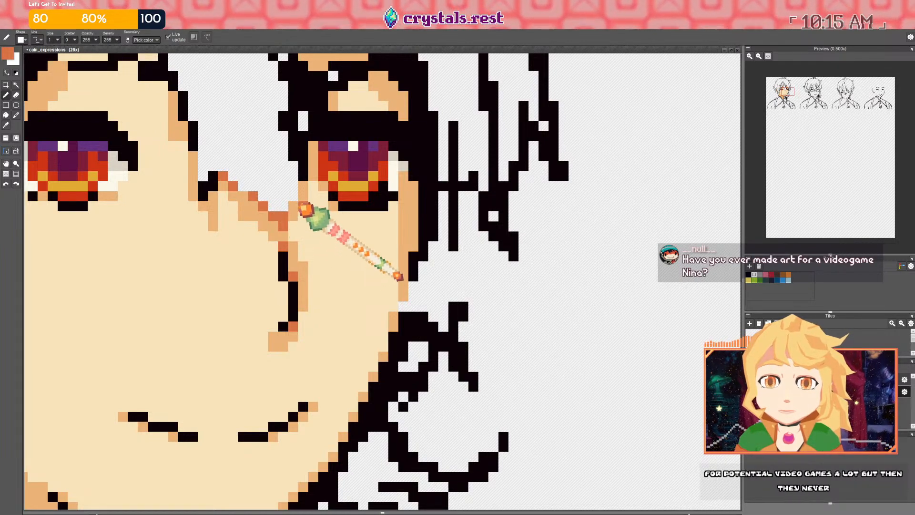
pyautogui.click(303, 186)
pyautogui.scroll(-8, 315, 218)
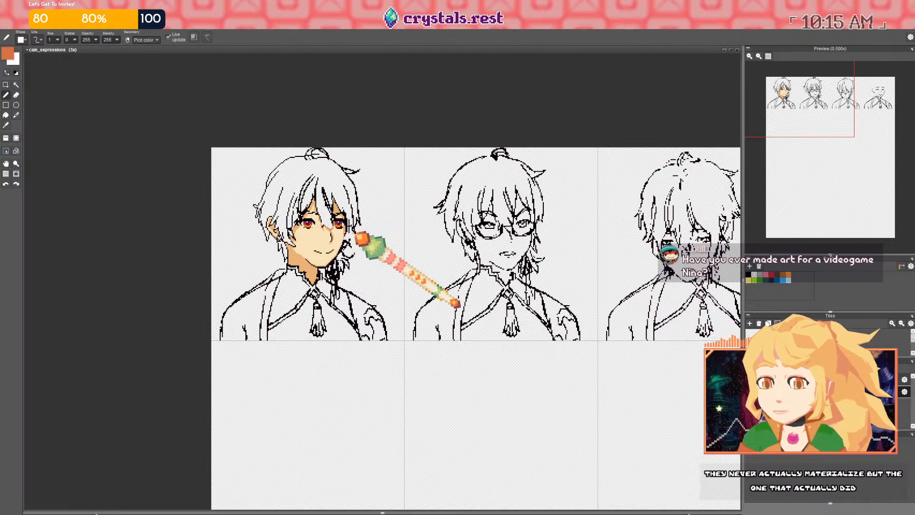
# Outline a cast shadow on the neck below the jaw in the darker orange and fill it in
pyautogui.moveTo(405, 258); pyautogui.dragTo(383, 264)
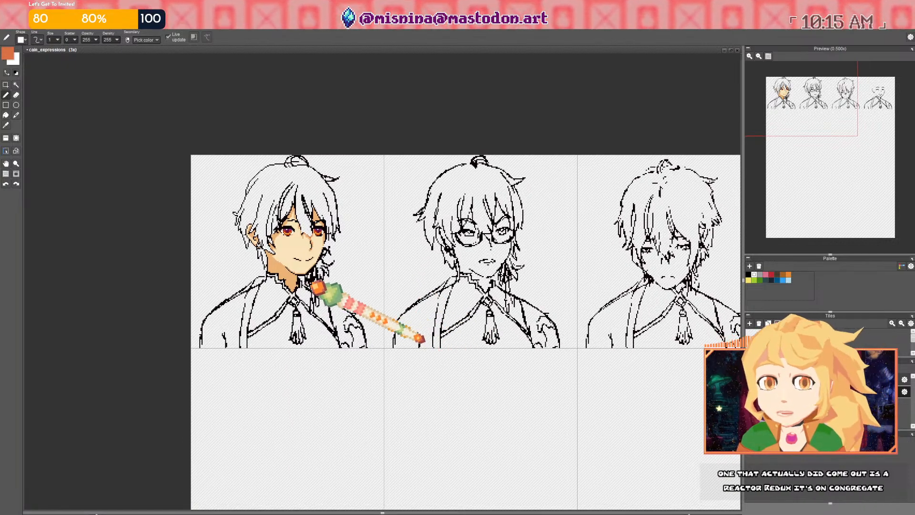
pyautogui.scroll(4, 372, 291)
pyautogui.scroll(2, 267, 237)
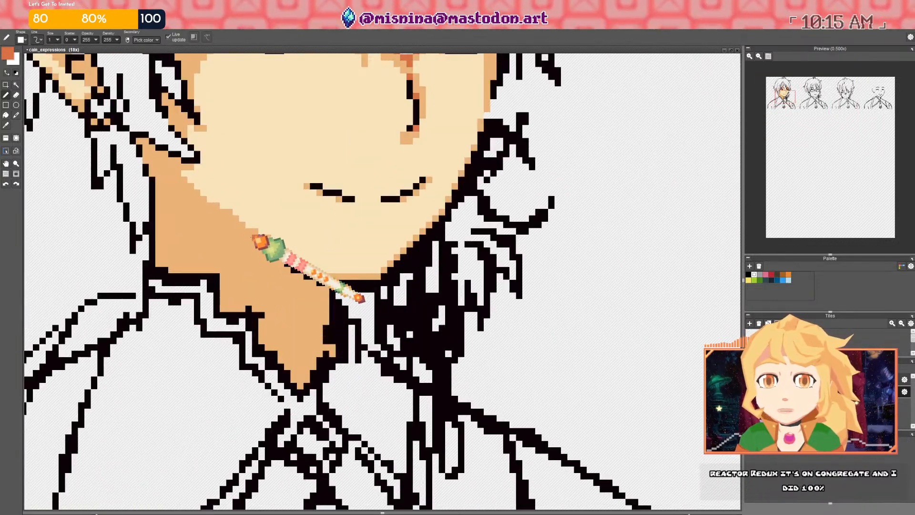
pyautogui.moveTo(223, 231)
pyautogui.mouseDown()
pyautogui.moveTo(230, 270)
pyautogui.moveTo(223, 232)
pyautogui.moveTo(190, 211)
pyautogui.moveTo(196, 231)
pyautogui.mouseUp()
pyautogui.press('f')
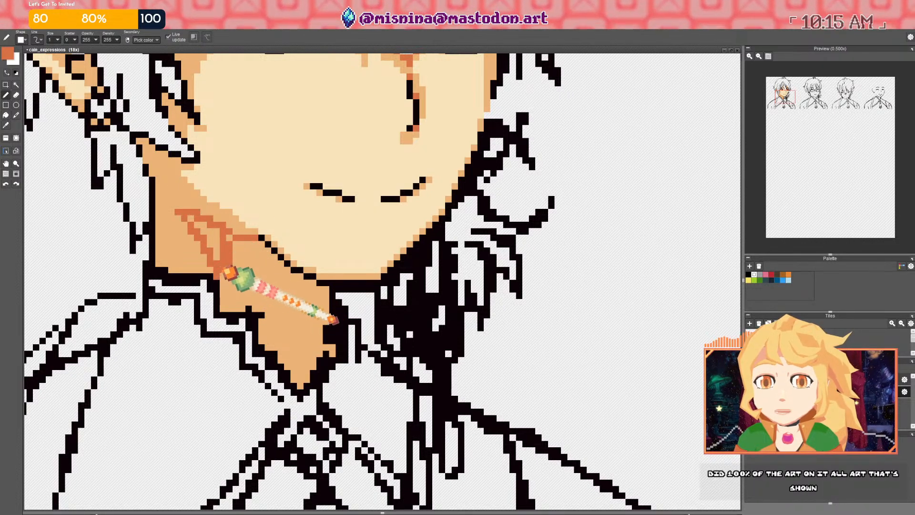
pyautogui.click(259, 272)
pyautogui.click(218, 238)
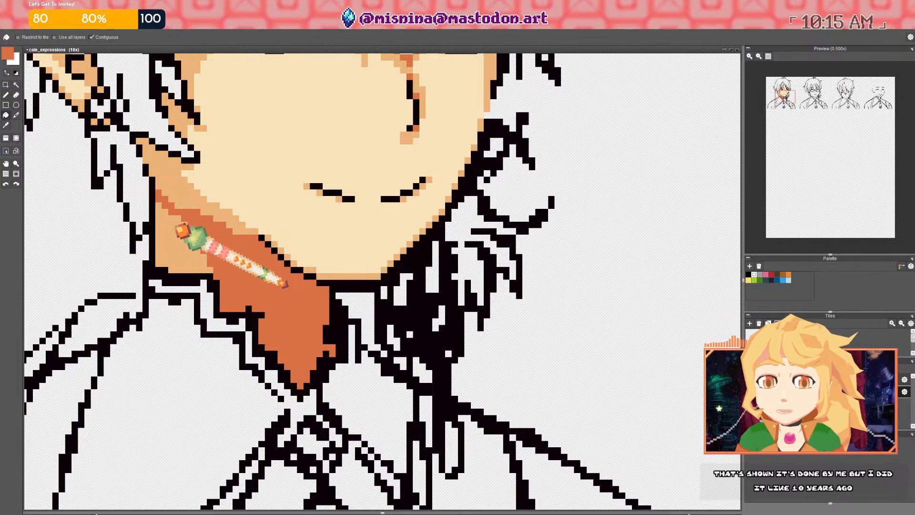
# Fill the remaining tan neck area beside the shadow with the same orange and undo the last stray edit
pyautogui.click(176, 222)
pyautogui.press('b')
pyautogui.hotkey('ctrl', 'z')
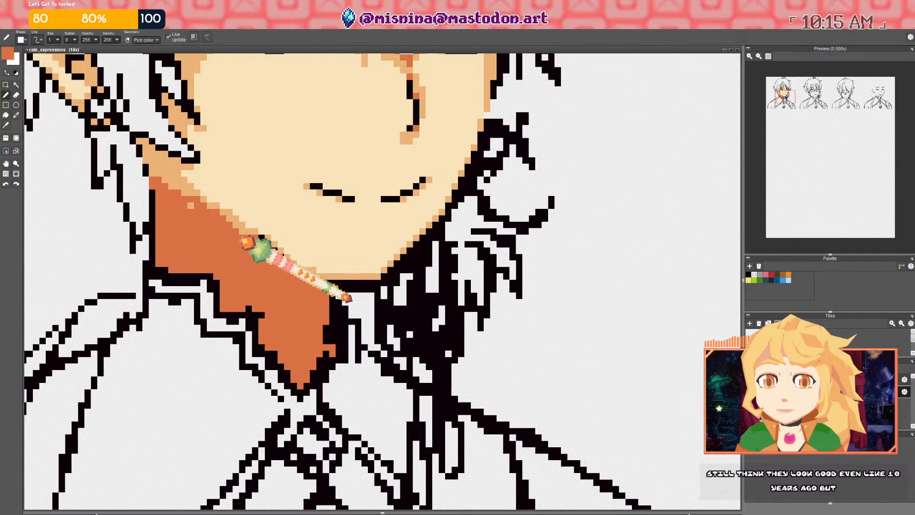
pyautogui.scroll(-3, 241, 184)
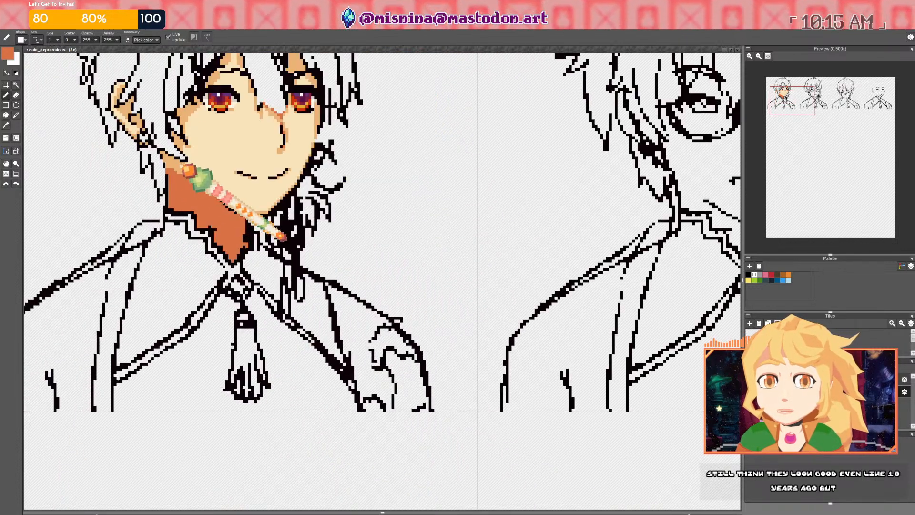
# Undo the last stray pen stroke at the edge of the first portrait's jaw
pyautogui.scroll(1, 235, 316)
pyautogui.scroll(4, 267, 334)
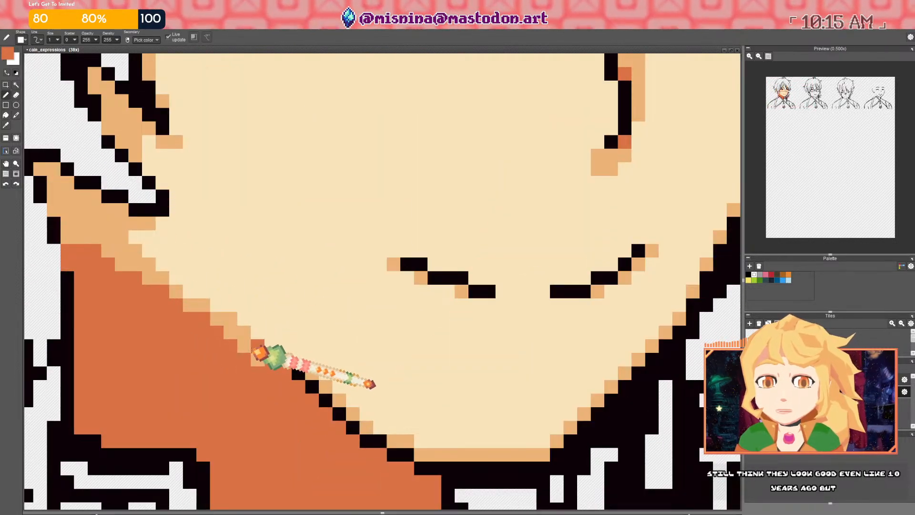
pyautogui.hotkey('ctrl', 'z')
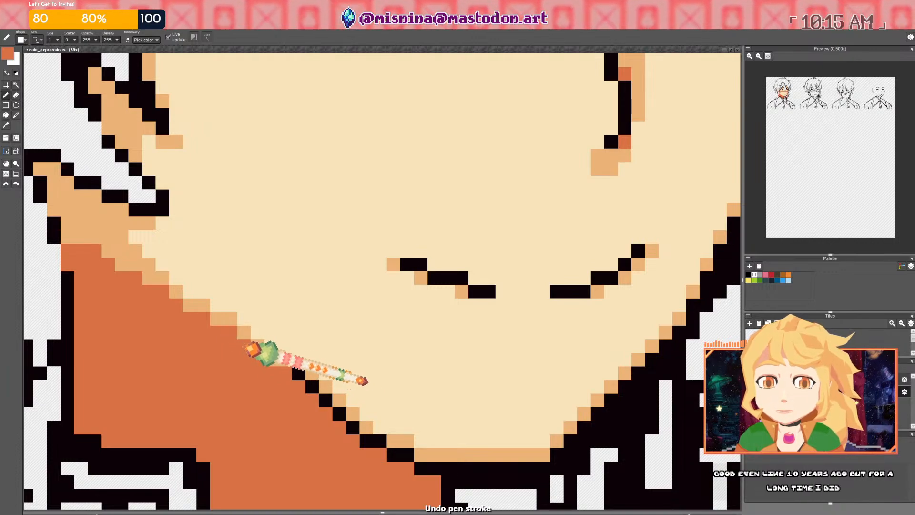
pyautogui.scroll(-5, 239, 273)
pyautogui.scroll(-3, 232, 290)
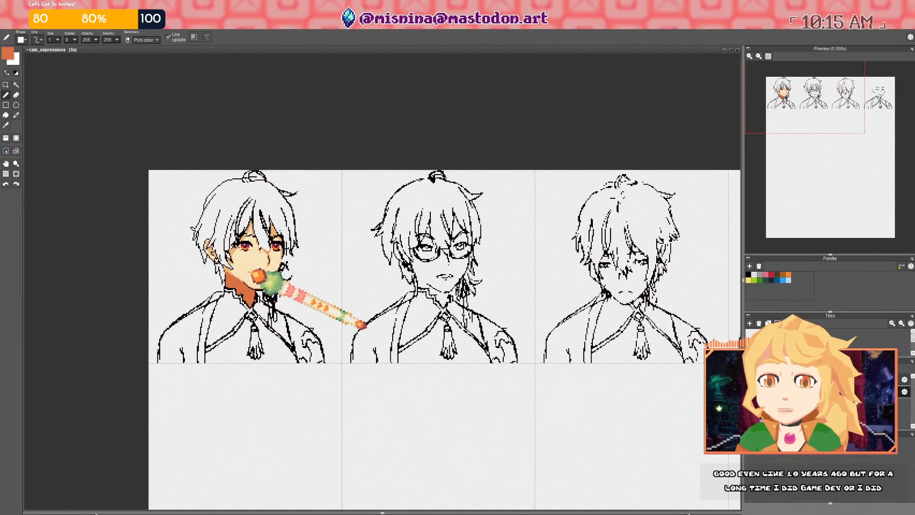
# Repaint a wide band of the neck directly below the near-side jaw in tan over the orange shadow
pyautogui.scroll(4, 231, 291)
pyautogui.scroll(3, 247, 281)
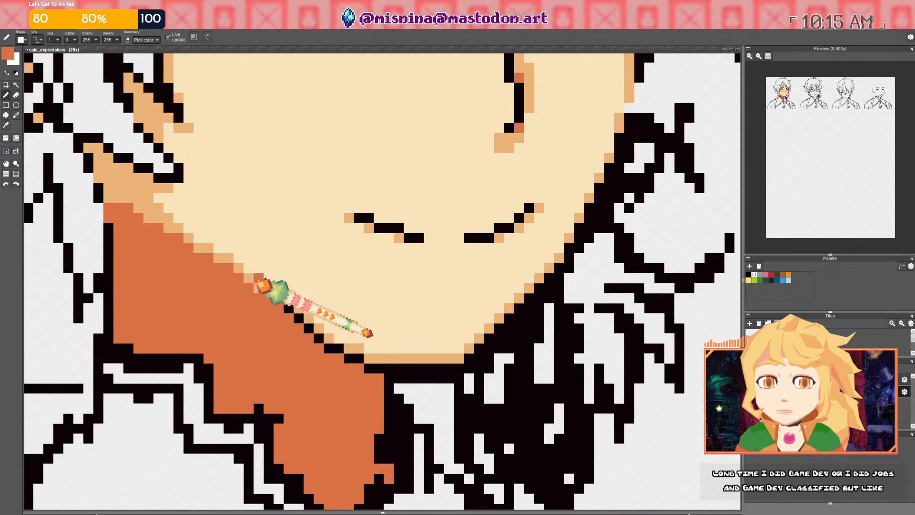
pyautogui.moveTo(268, 290)
pyautogui.mouseDown()
pyautogui.moveTo(217, 283)
pyautogui.moveTo(177, 264)
pyautogui.moveTo(126, 211)
pyautogui.moveTo(199, 263)
pyautogui.mouseUp()
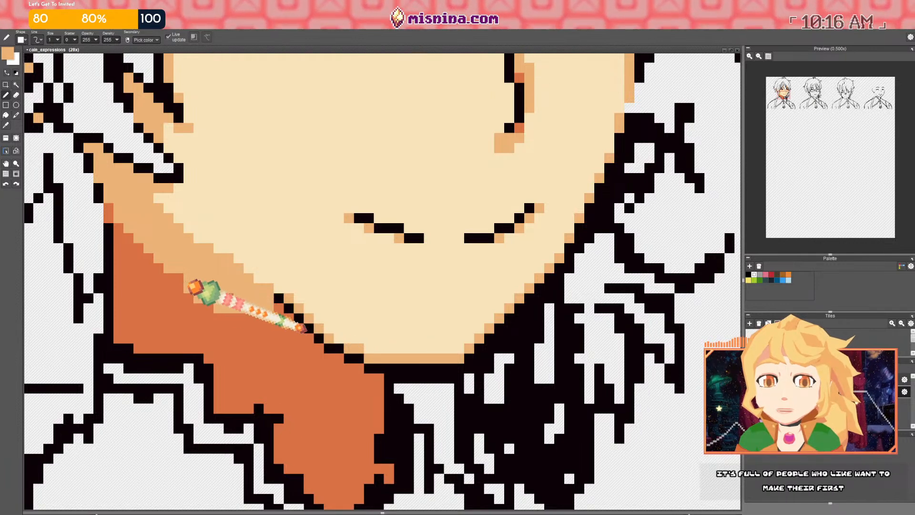
pyautogui.moveTo(145, 238); pyautogui.dragTo(183, 287)
pyautogui.scroll(-3, 237, 301)
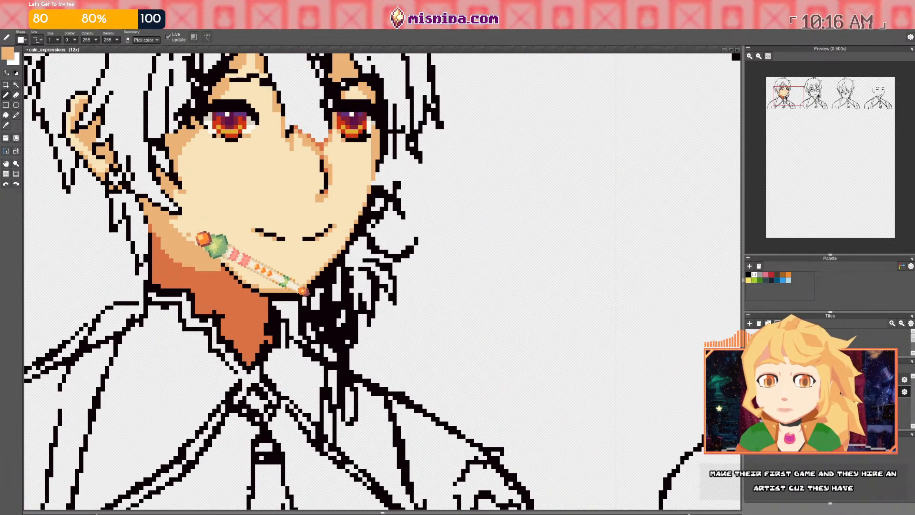
pyautogui.scroll(4, 205, 257)
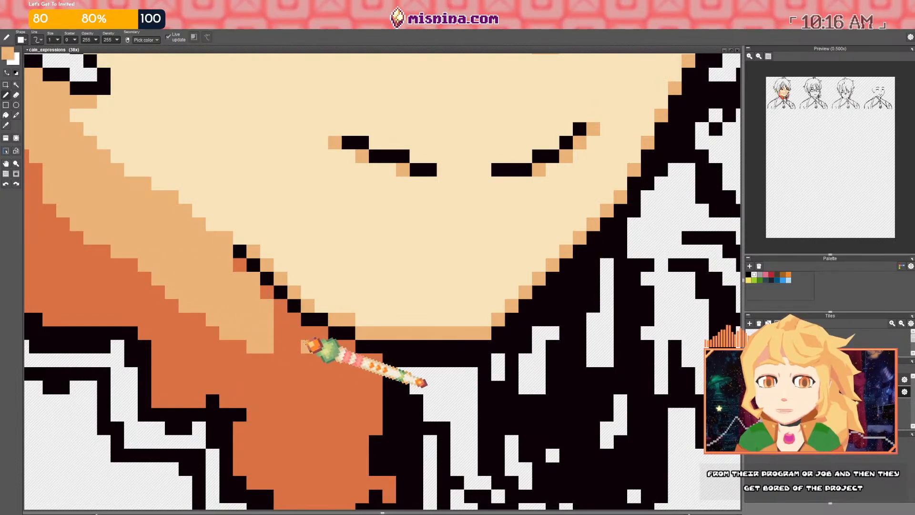
pyautogui.scroll(-5, 280, 304)
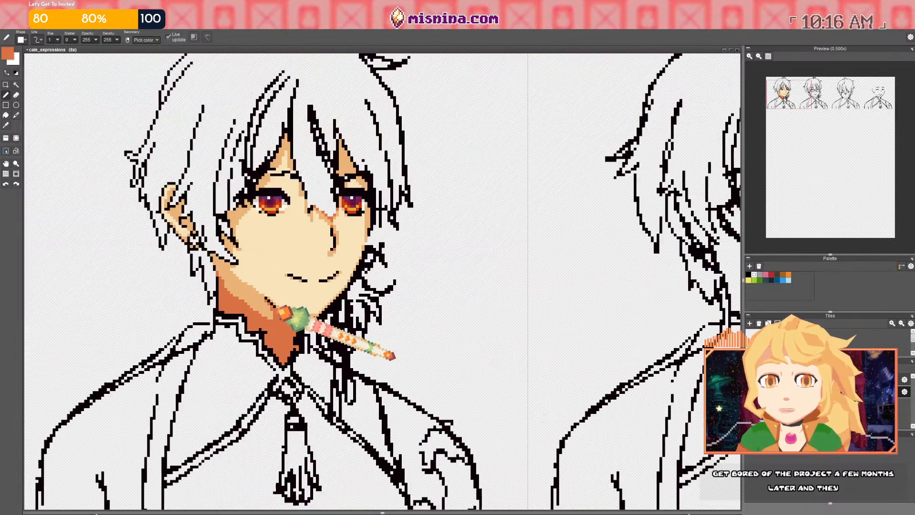
# Extend the tan down the side of the neck, leaving only a thin orange edge along the hair and collar
pyautogui.scroll(3, 300, 324)
pyautogui.scroll(1, 287, 316)
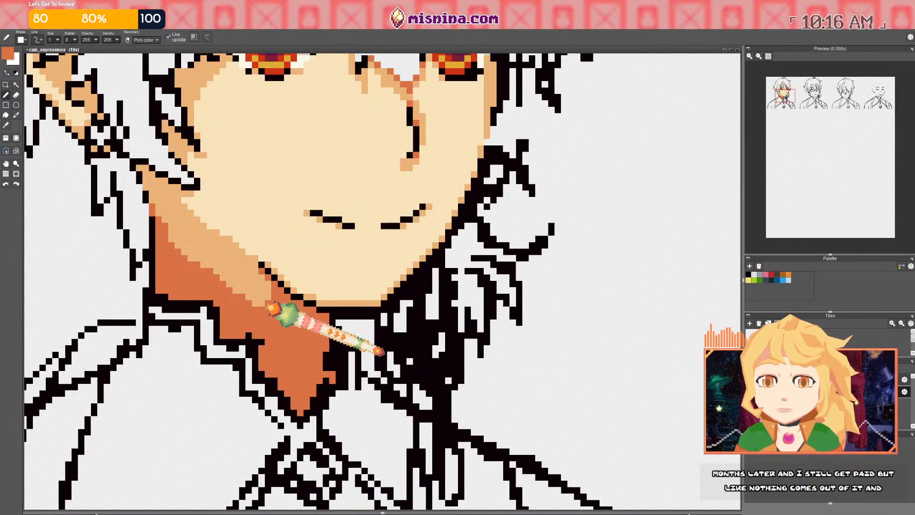
pyautogui.scroll(-5, 271, 306)
pyautogui.scroll(6, 296, 305)
pyautogui.scroll(1, 307, 285)
pyautogui.rightClick(343, 352)
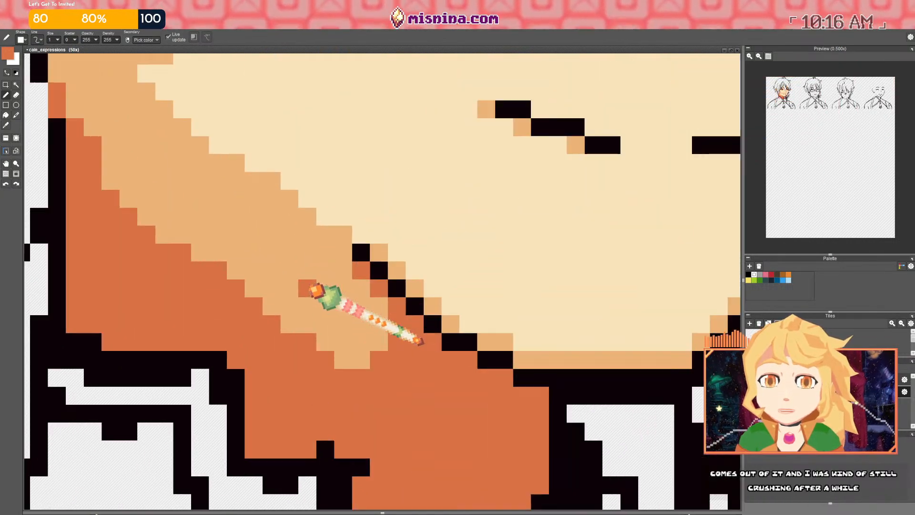
pyautogui.moveTo(344, 356)
pyautogui.mouseDown()
pyautogui.moveTo(325, 396)
pyautogui.moveTo(296, 422)
pyautogui.moveTo(261, 410)
pyautogui.moveTo(258, 371)
pyautogui.moveTo(293, 422)
pyautogui.moveTo(320, 422)
pyautogui.moveTo(347, 386)
pyautogui.moveTo(345, 364)
pyautogui.moveTo(280, 403)
pyautogui.moveTo(311, 345)
pyautogui.moveTo(256, 353)
pyautogui.moveTo(222, 329)
pyautogui.mouseUp()
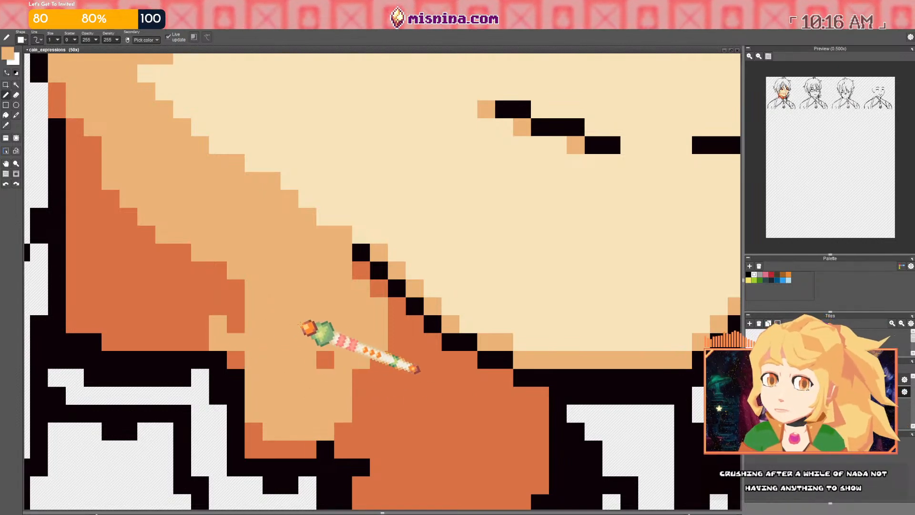
pyautogui.moveTo(307, 342)
pyautogui.mouseDown()
pyautogui.moveTo(215, 303)
pyautogui.moveTo(178, 320)
pyautogui.moveTo(104, 300)
pyautogui.moveTo(87, 240)
pyautogui.moveTo(85, 145)
pyautogui.moveTo(131, 284)
pyautogui.moveTo(127, 271)
pyautogui.moveTo(141, 292)
pyautogui.moveTo(126, 229)
pyautogui.moveTo(190, 303)
pyautogui.moveTo(265, 330)
pyautogui.moveTo(159, 275)
pyautogui.moveTo(291, 308)
pyautogui.moveTo(145, 233)
pyautogui.moveTo(161, 227)
pyautogui.moveTo(212, 317)
pyautogui.mouseUp()
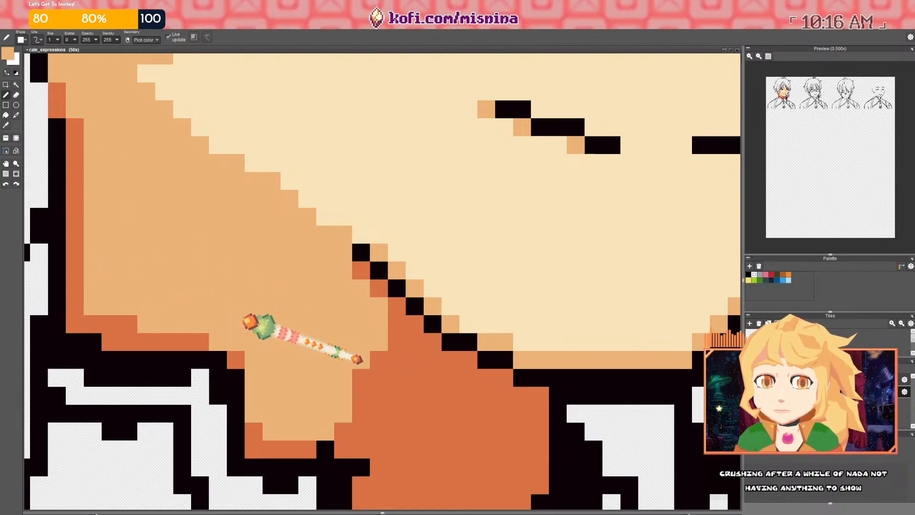
pyautogui.scroll(-7, 297, 296)
pyautogui.scroll(-5, 310, 298)
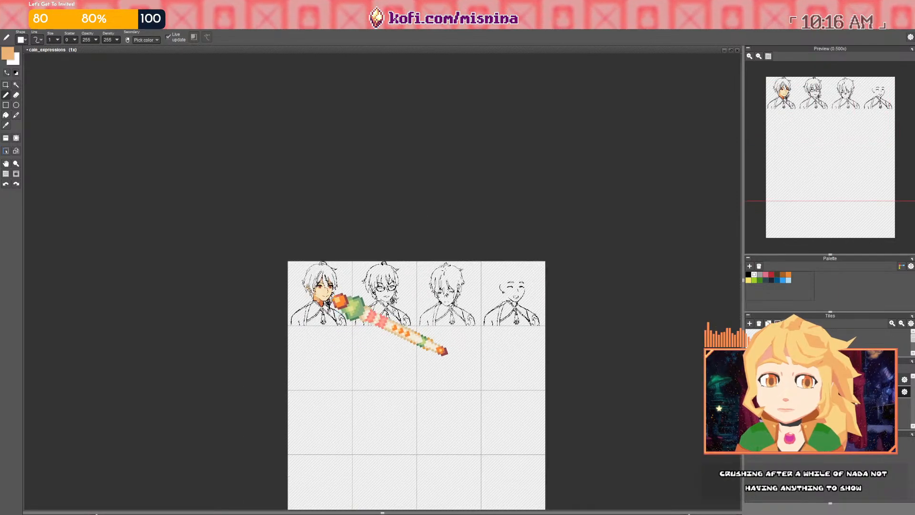
# Outline and fill the front of the neck with tan, and tidy the narrow orange shadow under the chin
pyautogui.scroll(10, 333, 300)
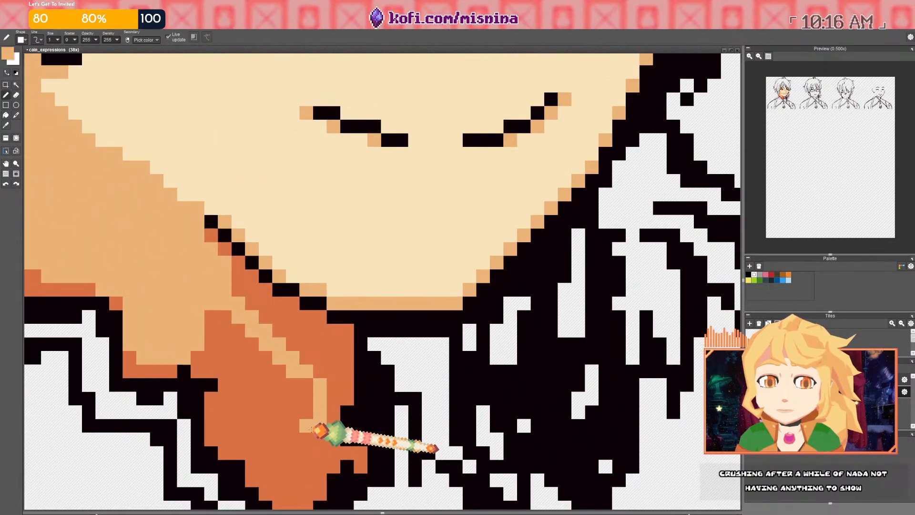
pyautogui.scroll(-2, 315, 429)
pyautogui.moveTo(312, 430)
pyautogui.mouseDown()
pyautogui.moveTo(302, 389)
pyautogui.moveTo(307, 420)
pyautogui.mouseUp()
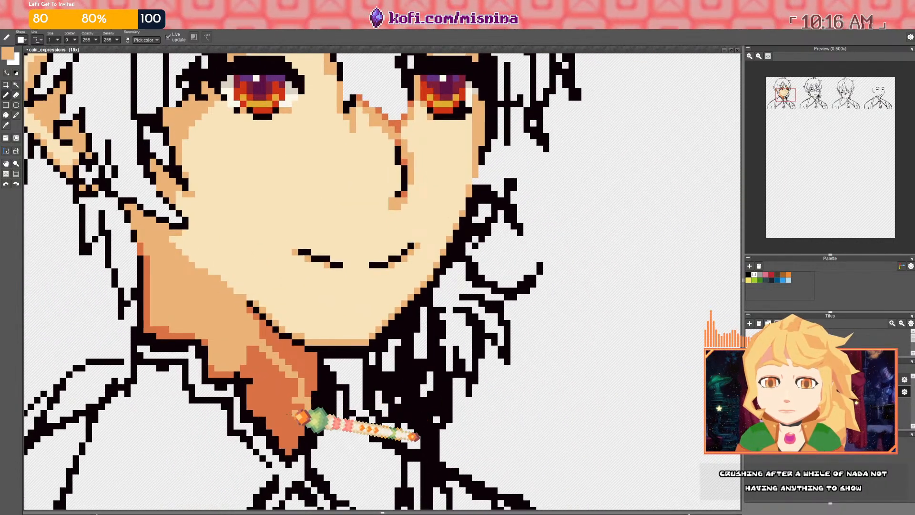
pyautogui.press('g')
pyautogui.click(275, 410)
pyautogui.press('b')
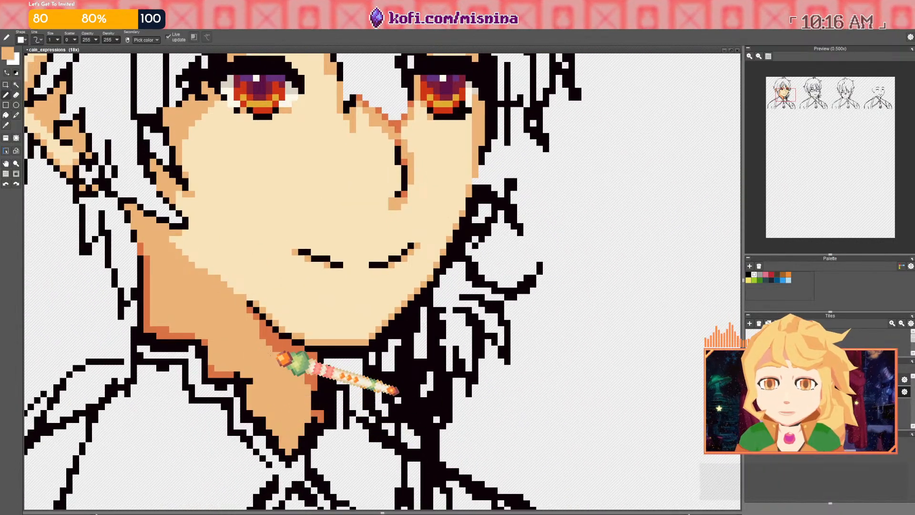
pyautogui.moveTo(260, 337); pyautogui.dragTo(305, 372)
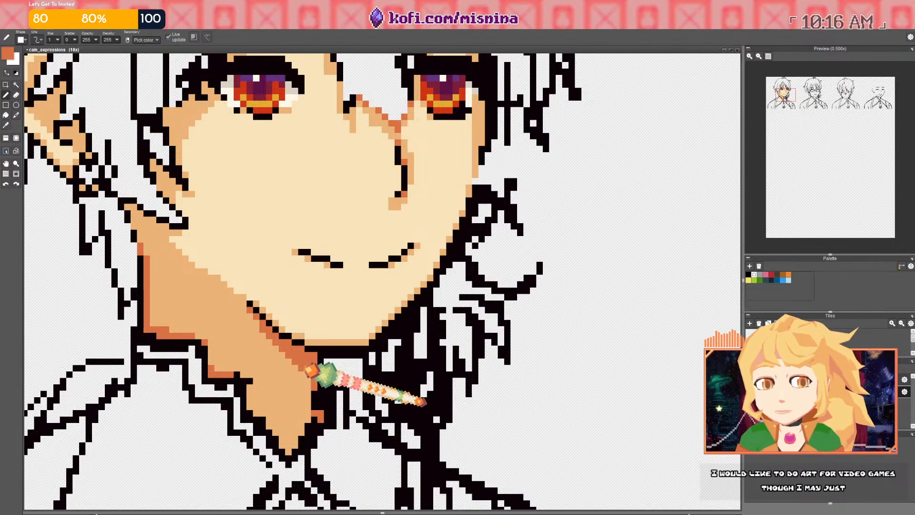
pyautogui.scroll(-3, 324, 369)
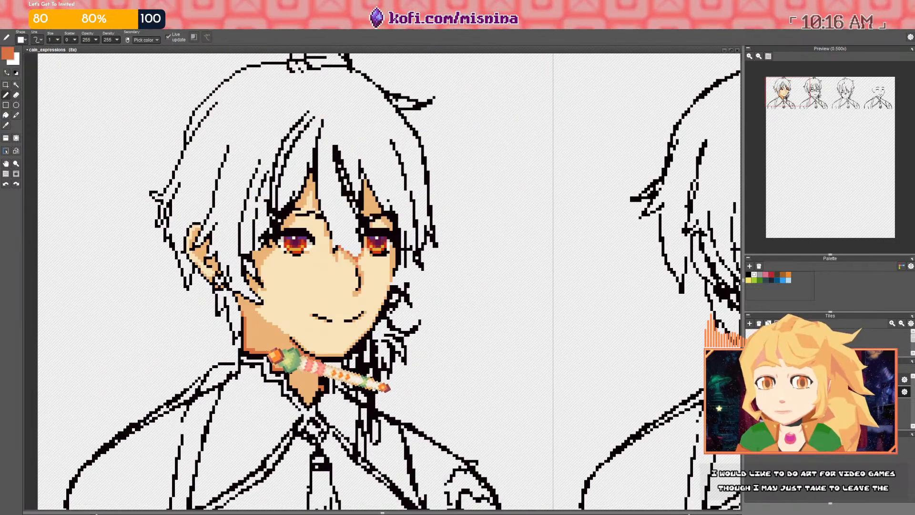
# Add darker orange shadows under the hair strand on the upper neck and along the side hair at the cheek and temple
pyautogui.scroll(4, 270, 354)
pyautogui.moveTo(195, 169); pyautogui.dragTo(220, 329)
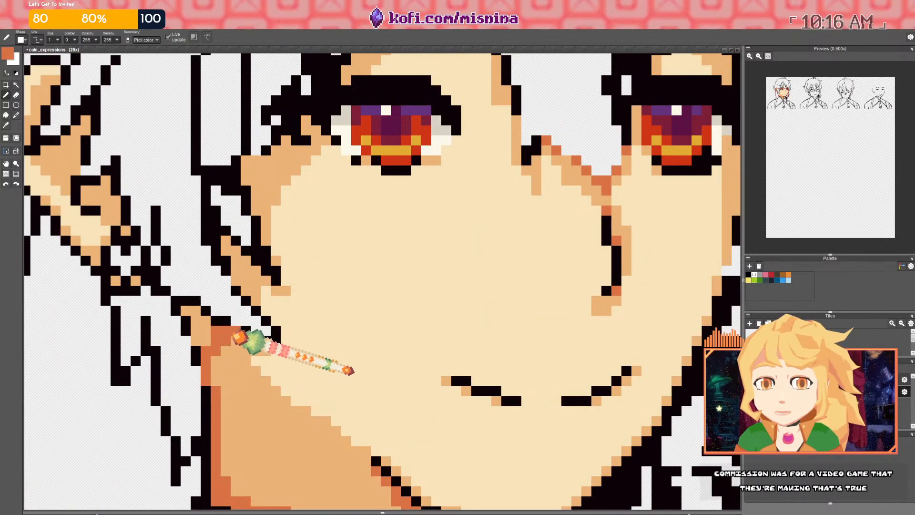
pyautogui.moveTo(196, 313); pyautogui.dragTo(186, 311)
pyautogui.moveTo(244, 269)
pyautogui.mouseDown()
pyautogui.moveTo(238, 279)
pyautogui.moveTo(241, 262)
pyautogui.moveTo(247, 273)
pyautogui.mouseUp()
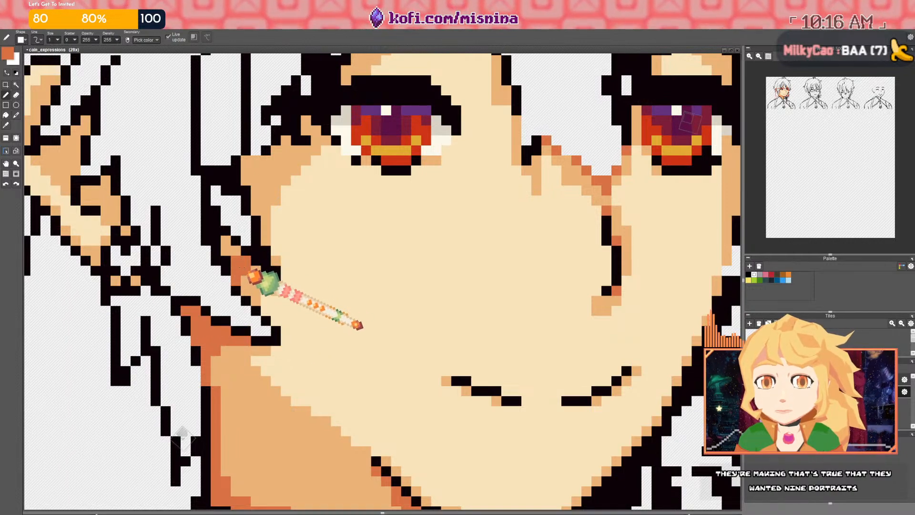
pyautogui.moveTo(273, 205); pyautogui.dragTo(270, 390)
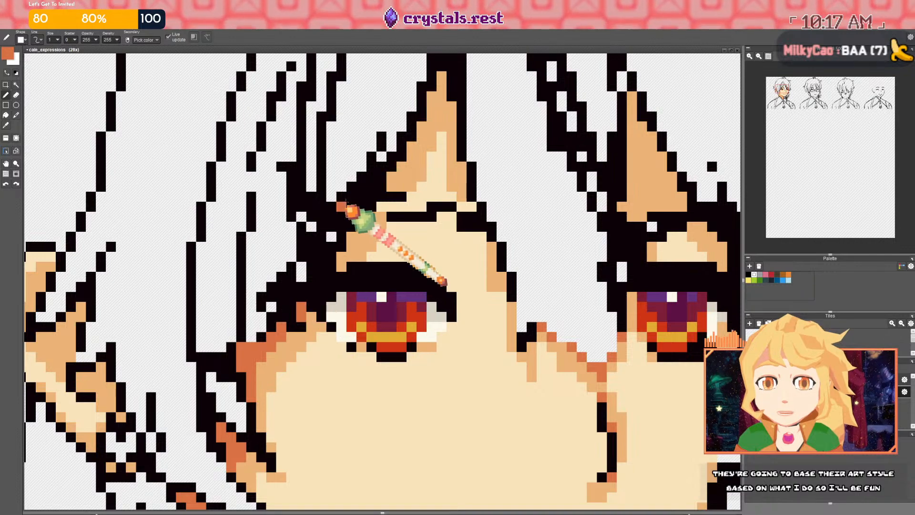
# Shade the forehead skin beside the near eye and in the near gap between the bangs with darker orange along the hair edges
pyautogui.moveTo(296, 256); pyautogui.dragTo(238, 352)
pyautogui.moveTo(216, 394); pyautogui.dragTo(216, 403)
pyautogui.click(246, 353)
pyautogui.click(307, 263)
pyautogui.click(268, 312)
pyautogui.click(276, 303)
pyautogui.click(287, 282)
pyautogui.click(299, 262)
pyautogui.moveTo(307, 245); pyautogui.dragTo(318, 204)
pyautogui.moveTo(317, 242); pyautogui.dragTo(327, 252)
pyautogui.moveTo(336, 303); pyautogui.dragTo(336, 309)
# Refine the orange and tan shading along the central bang's edge beside the near eye
pyautogui.scroll(-2, 342, 314)
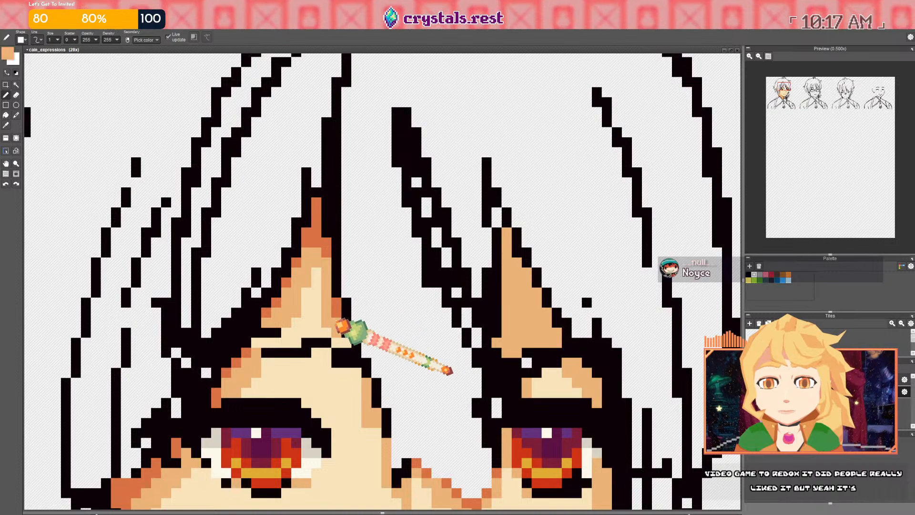
pyautogui.scroll(-1, 345, 331)
pyautogui.scroll(1, 306, 280)
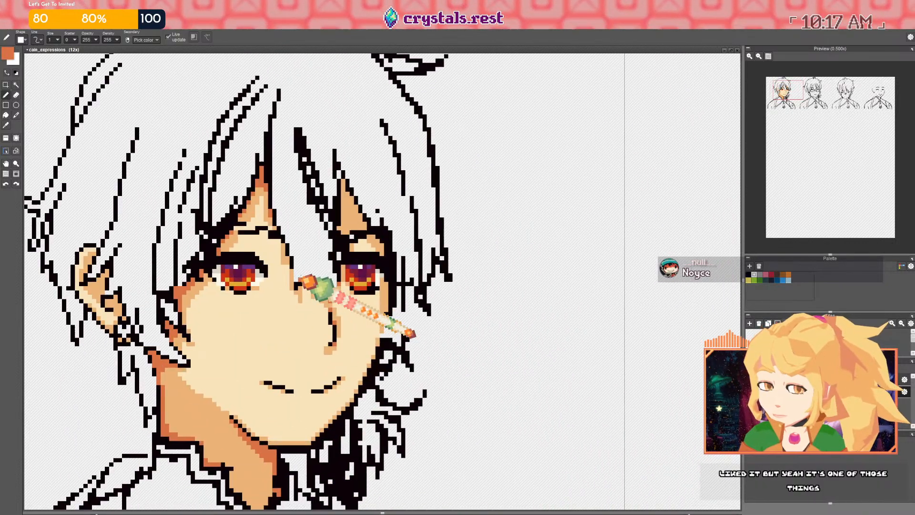
pyautogui.scroll(1, 286, 259)
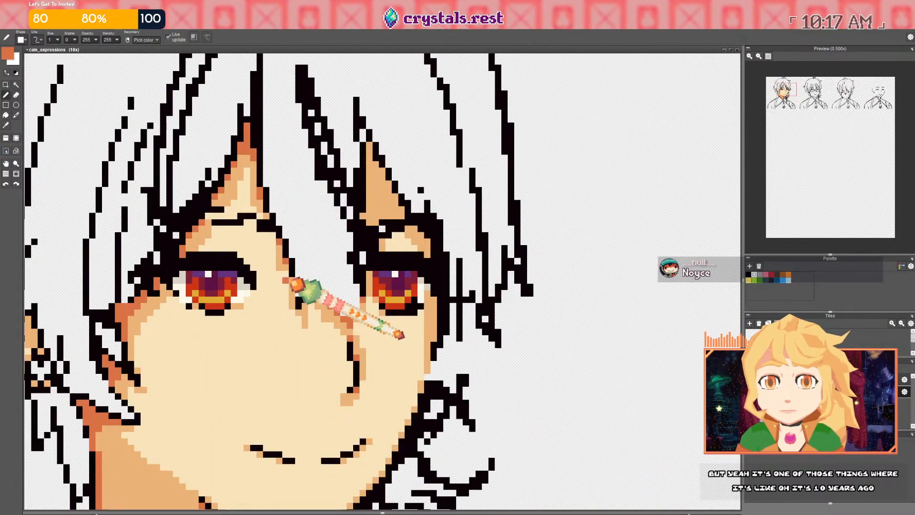
pyautogui.rightClick(288, 275)
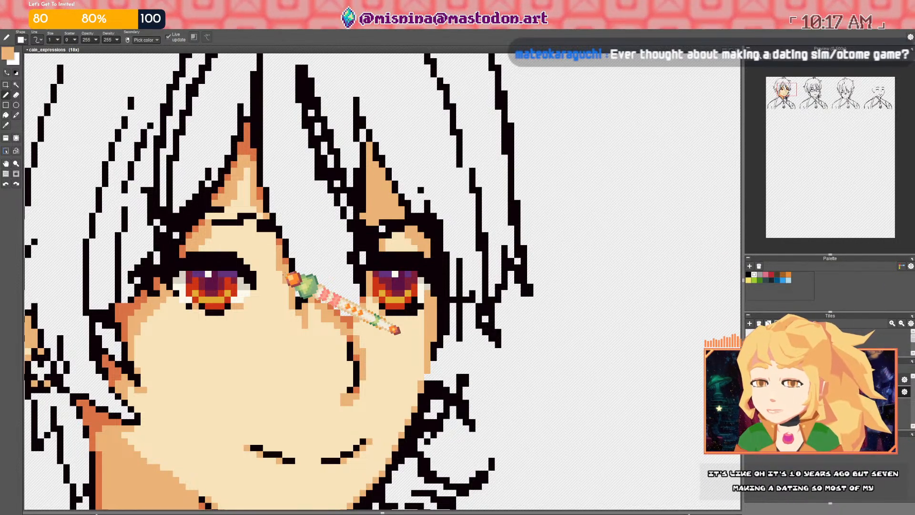
pyautogui.moveTo(405, 288); pyautogui.dragTo(399, 311)
pyautogui.moveTo(361, 184)
pyautogui.mouseDown()
pyautogui.moveTo(295, 237)
pyautogui.moveTo(291, 289)
pyautogui.mouseUp()
# Fill the cream in the near forehead gap with tan and shade the upper part of the far gap in darker orange
pyautogui.rightClick(276, 393)
pyautogui.moveTo(309, 258); pyautogui.dragTo(319, 257)
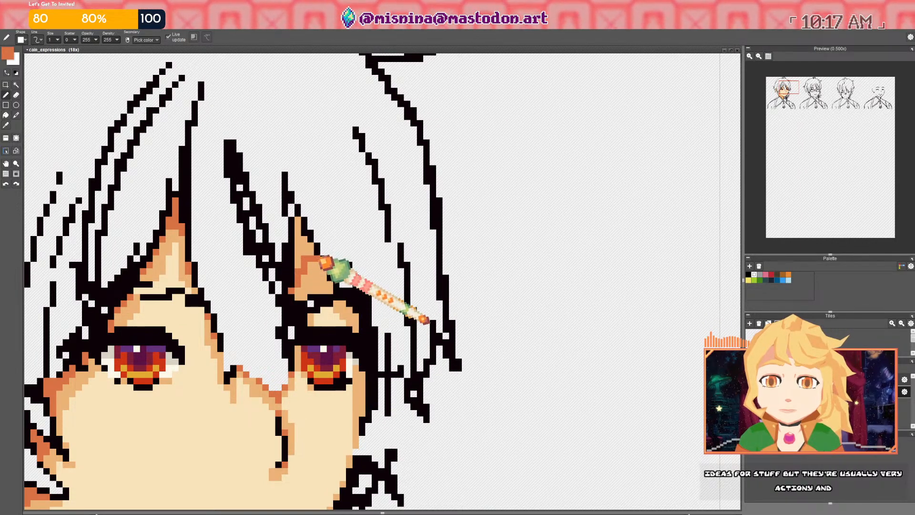
pyautogui.rightClick(184, 274)
pyautogui.moveTo(181, 278)
pyautogui.mouseDown()
pyautogui.moveTo(146, 279)
pyautogui.moveTo(175, 258)
pyautogui.moveTo(169, 264)
pyautogui.mouseUp()
pyautogui.rightClick(303, 265)
pyautogui.moveTo(301, 260)
pyautogui.mouseDown()
pyautogui.moveTo(299, 219)
pyautogui.moveTo(311, 258)
pyautogui.mouseUp()
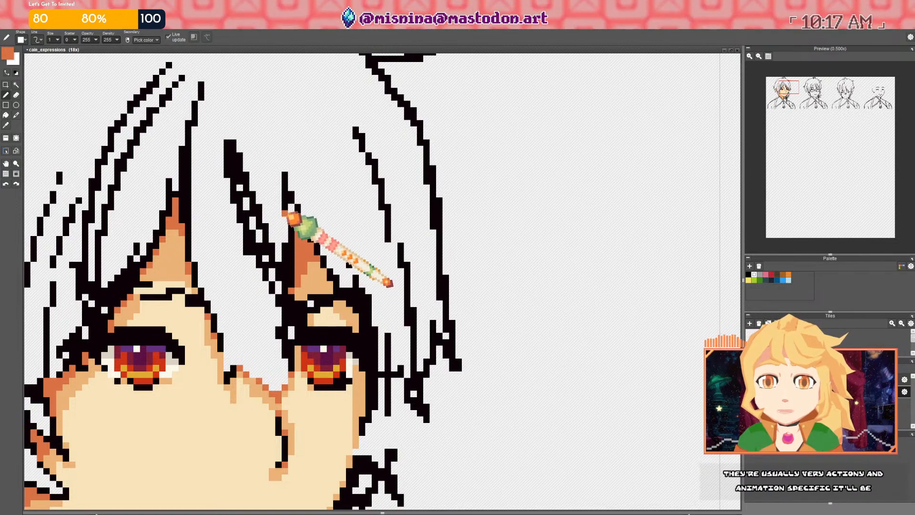
pyautogui.moveTo(291, 213); pyautogui.dragTo(292, 206)
# Shade the far eye's upper lid with tan and add darker orange along its top edge
pyautogui.moveTo(335, 270)
pyautogui.mouseDown()
pyautogui.moveTo(319, 257)
pyautogui.moveTo(284, 238)
pyautogui.mouseUp()
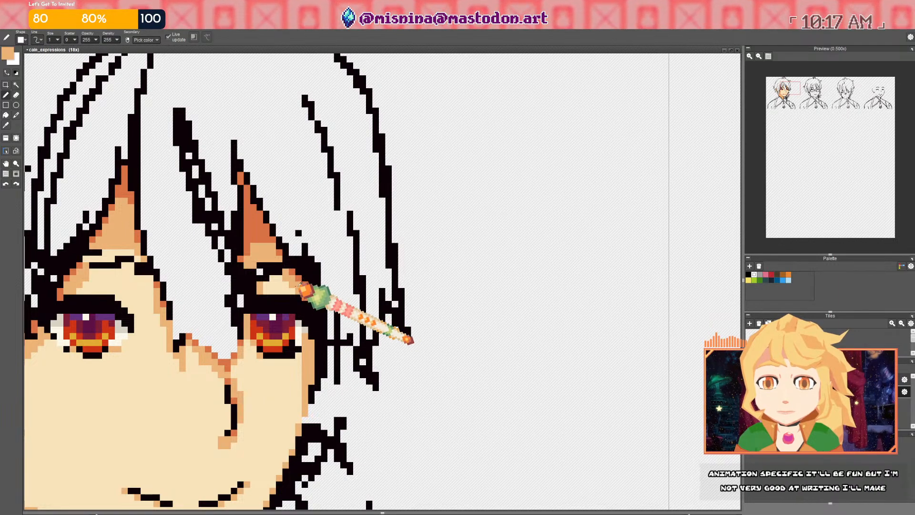
pyautogui.rightClick(268, 286)
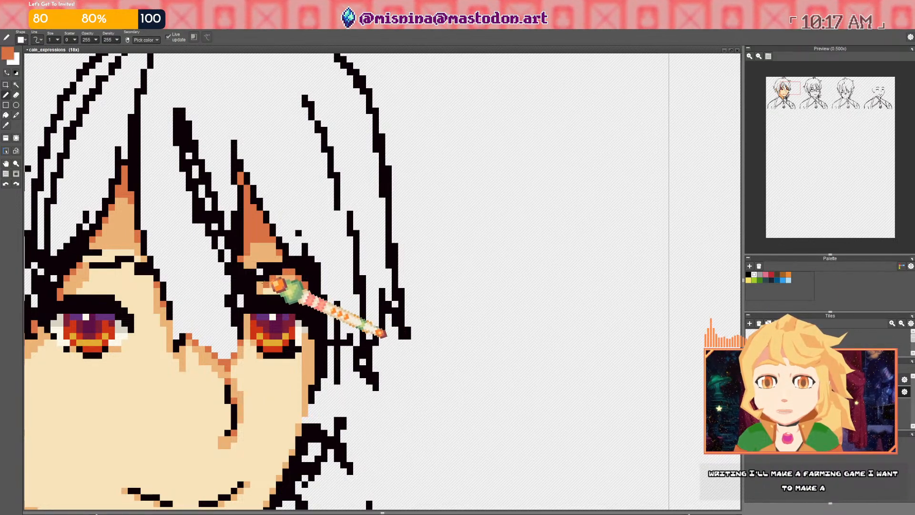
pyautogui.rightClick(272, 291)
pyautogui.scroll(-3, 299, 293)
pyautogui.scroll(3, 316, 280)
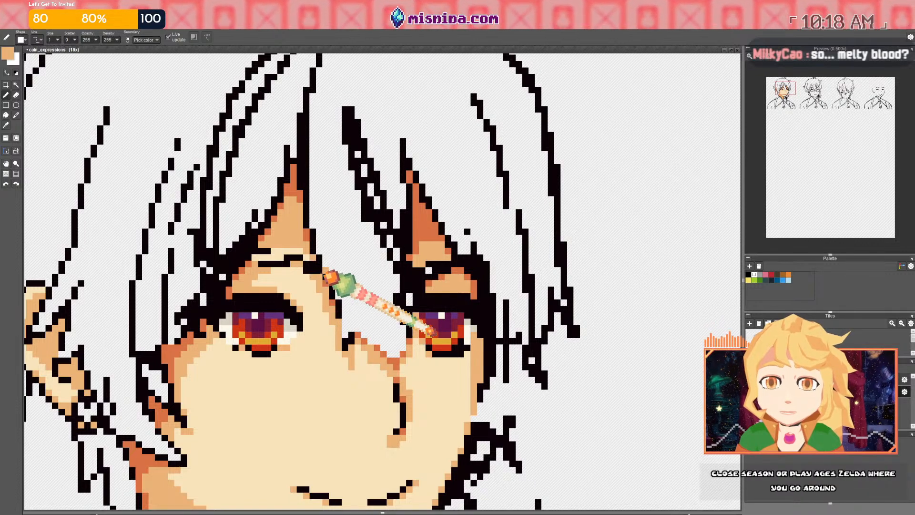
pyautogui.scroll(-3, 329, 288)
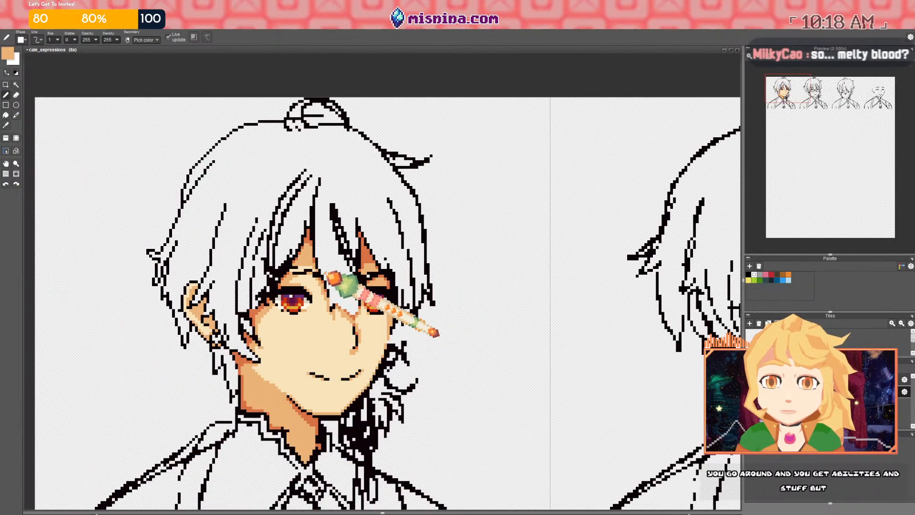
# Add a darker orange shadow with tan touch-ups along the far edge of the face beside the eye
pyautogui.scroll(2, 376, 312)
pyautogui.scroll(2, 299, 245)
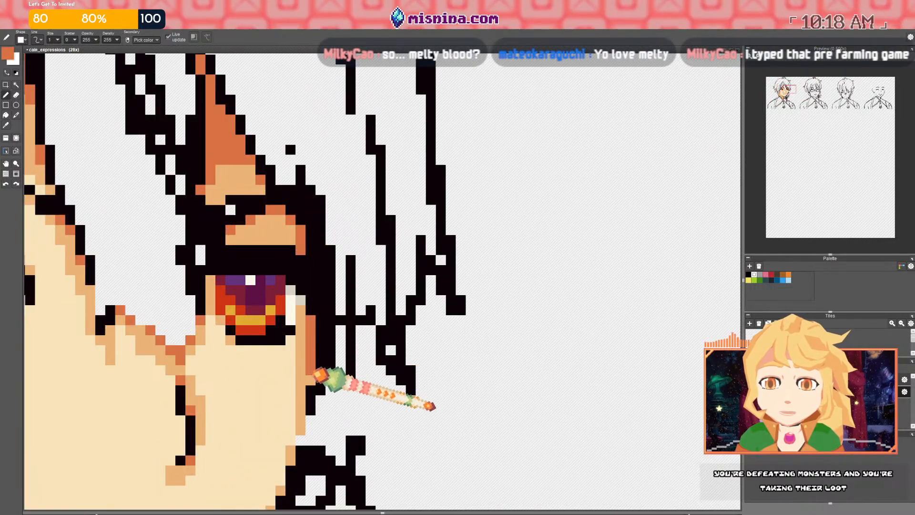
pyautogui.rightClick(305, 336)
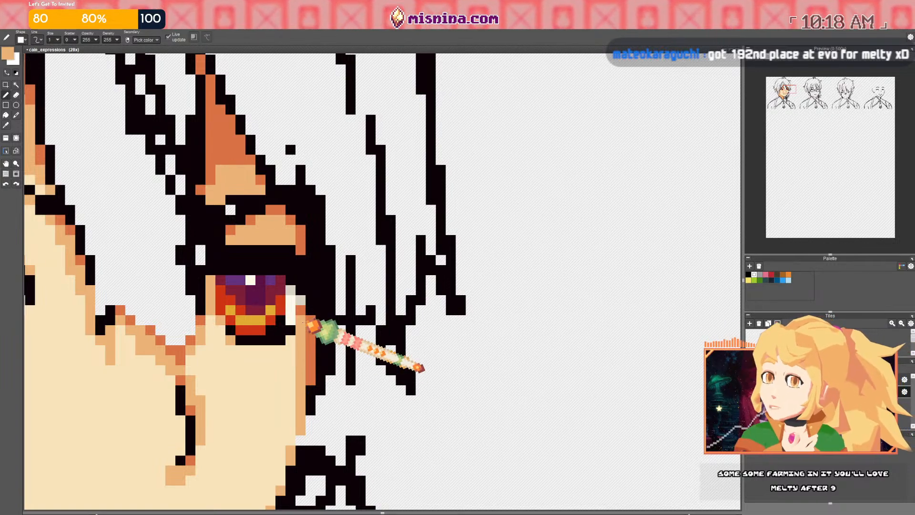
pyautogui.scroll(-2, 366, 271)
pyautogui.scroll(-4, 366, 272)
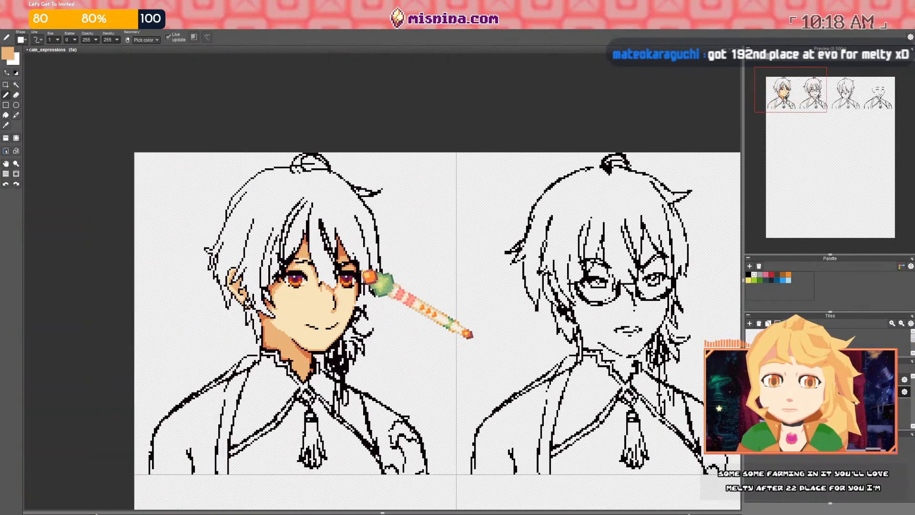
# Recolour the remaining black pixels at the mouth's near corner in darker orange with a tan end
pyautogui.scroll(4, 331, 316)
pyautogui.moveTo(414, 339); pyautogui.dragTo(423, 241)
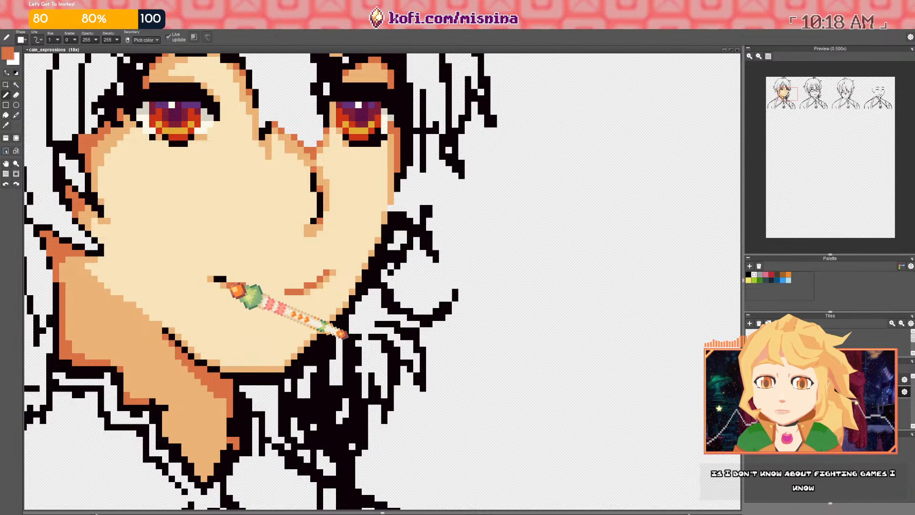
pyautogui.moveTo(221, 278); pyautogui.dragTo(217, 279)
pyautogui.rightClick(211, 279)
pyautogui.scroll(-6, 281, 291)
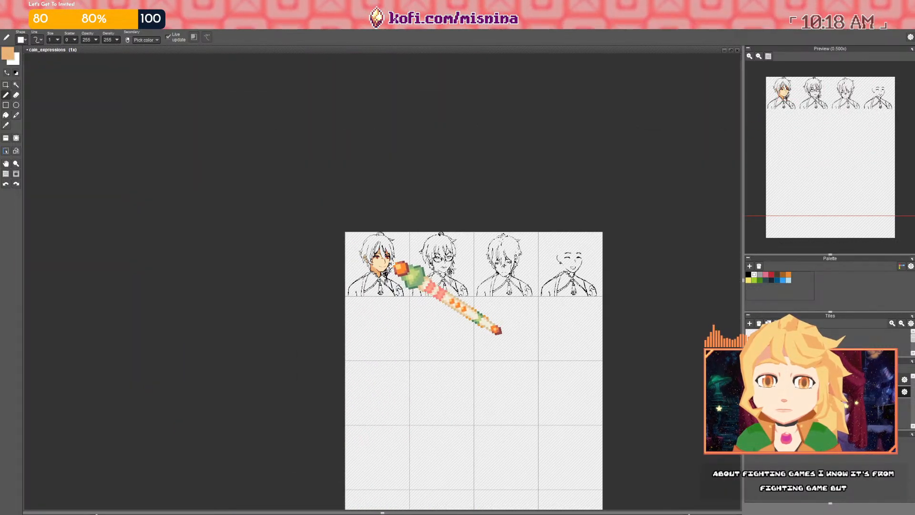
# Soften both corners of the smiling mouth with tan touch-ups
pyautogui.scroll(7, 397, 265)
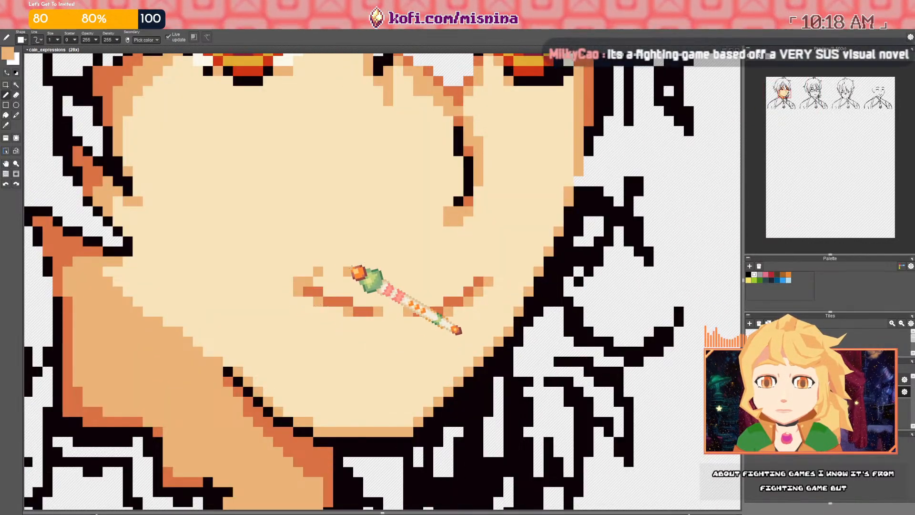
pyautogui.scroll(-4, 315, 281)
pyautogui.scroll(2, 334, 295)
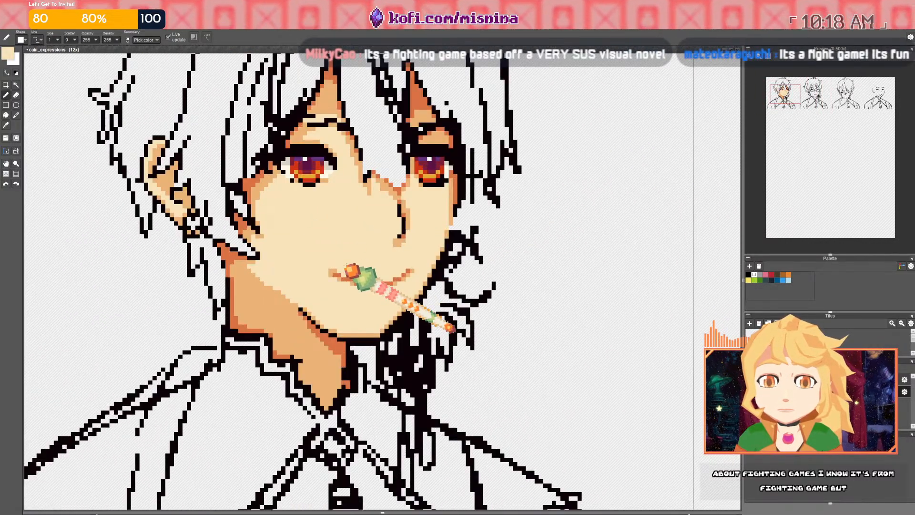
pyautogui.scroll(-3, 363, 260)
pyautogui.scroll(2, 382, 261)
pyautogui.scroll(3, 384, 262)
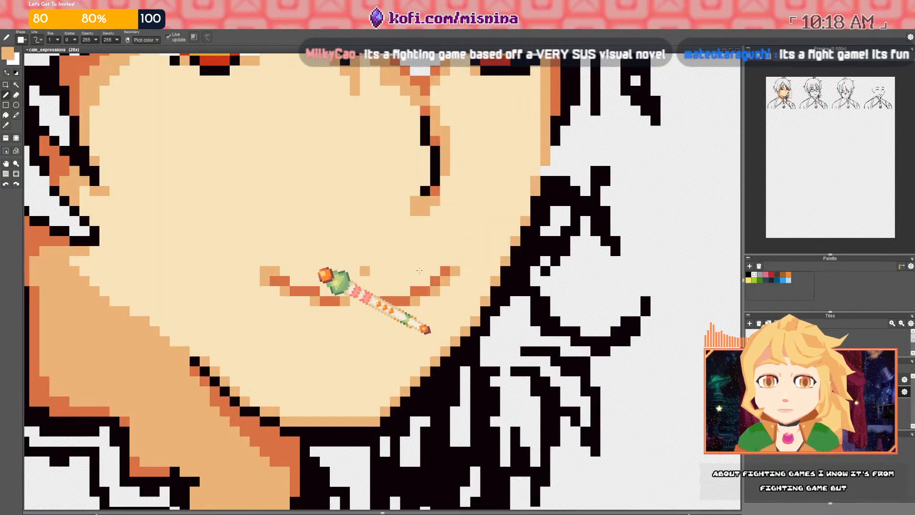
pyautogui.moveTo(454, 265); pyautogui.dragTo(448, 260)
pyautogui.scroll(-6, 456, 261)
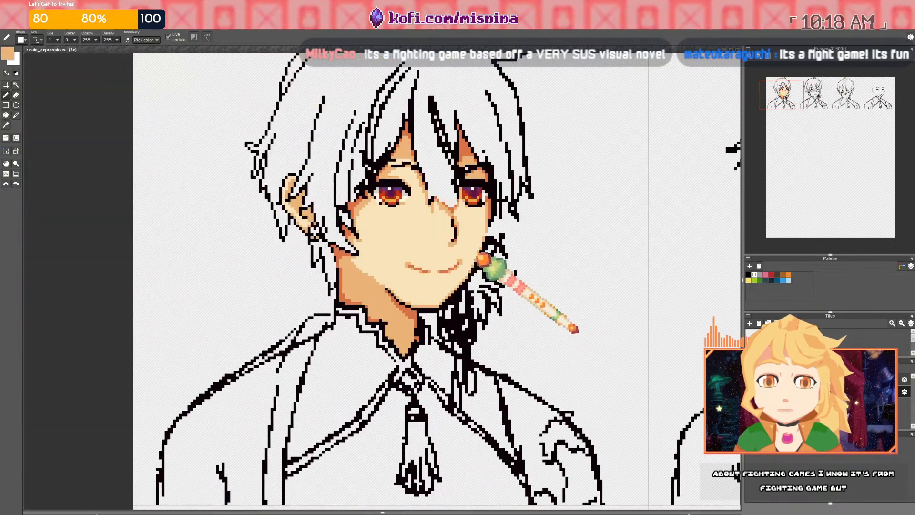
# Enlarge the preview to 3x and frame the first portrait in it
pyautogui.press('space')
pyautogui.moveTo(516, 256); pyautogui.dragTo(367, 265)
pyautogui.scroll(1, 366, 264)
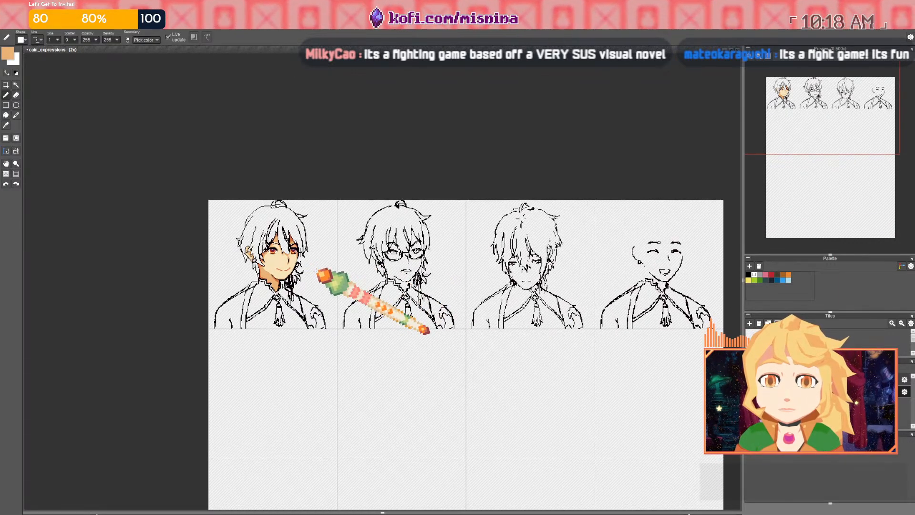
pyautogui.press('space')
pyautogui.moveTo(405, 270); pyautogui.dragTo(368, 270)
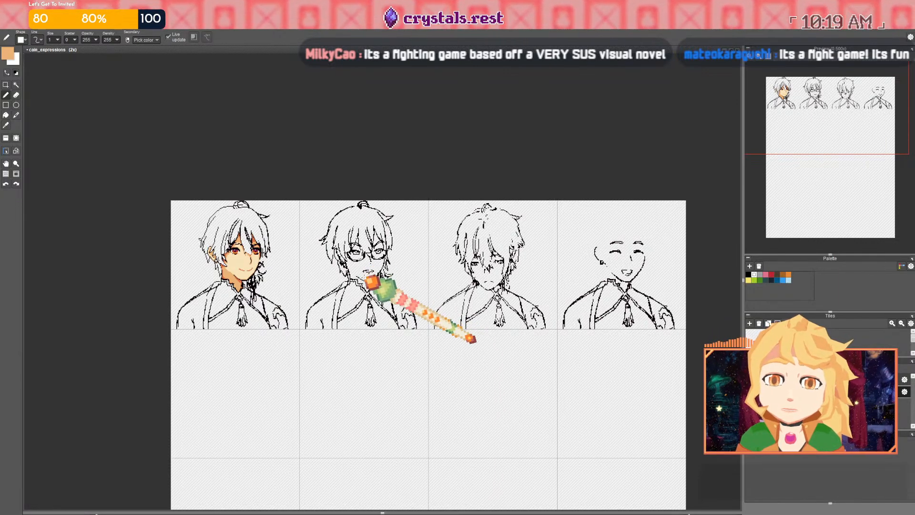
pyautogui.scroll(-1, 369, 276)
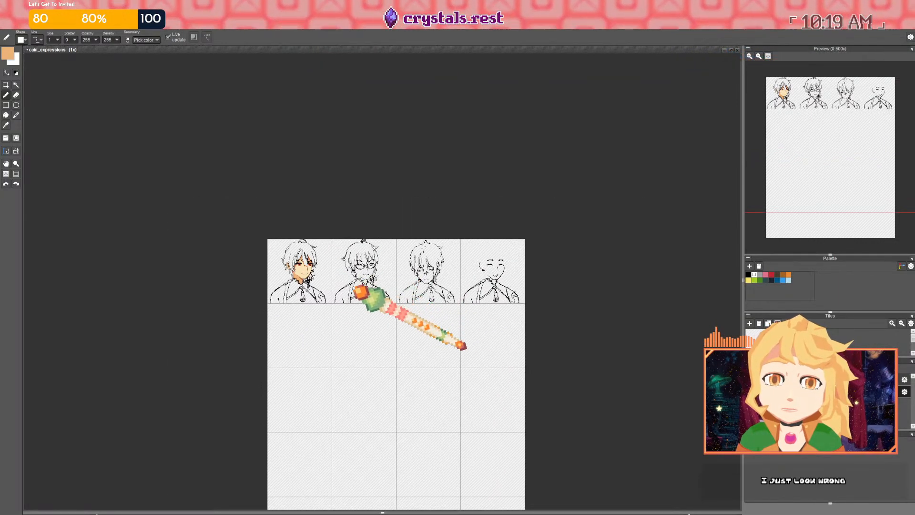
pyautogui.press('space')
pyautogui.moveTo(375, 291); pyautogui.dragTo(345, 286)
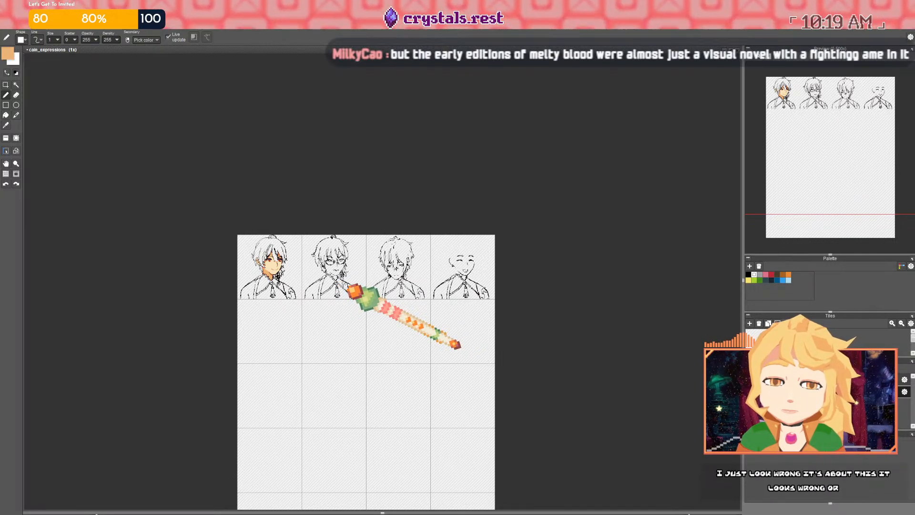
pyautogui.scroll(3, 786, 119)
pyautogui.moveTo(809, 127); pyautogui.dragTo(792, 153)
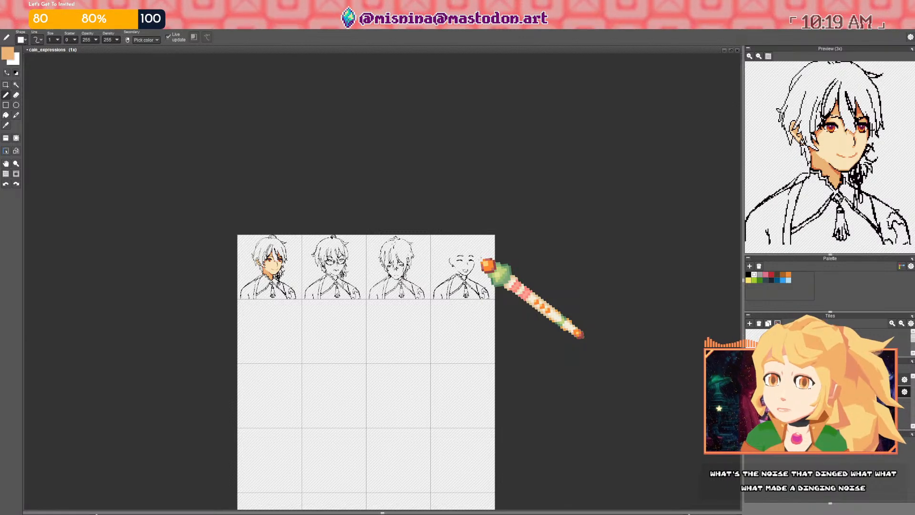
pyautogui.moveTo(430, 266); pyautogui.dragTo(422, 264)
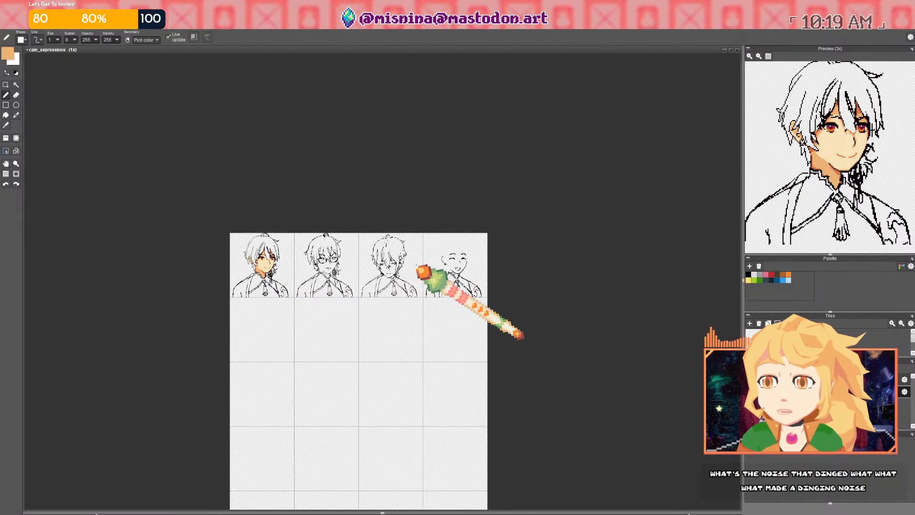
pyautogui.moveTo(409, 315); pyautogui.dragTo(414, 316)
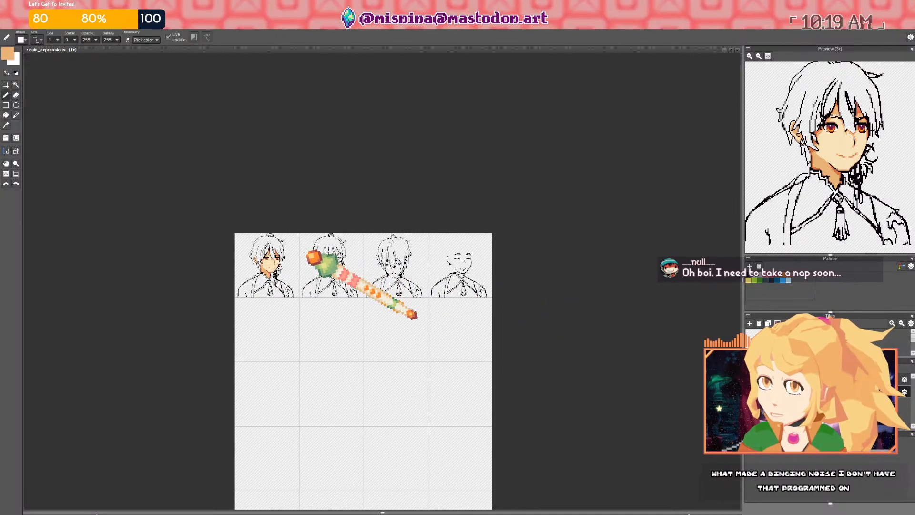
# Fill the remaining cream between the near eye and its eyebrow with tan
pyautogui.scroll(4, 309, 260)
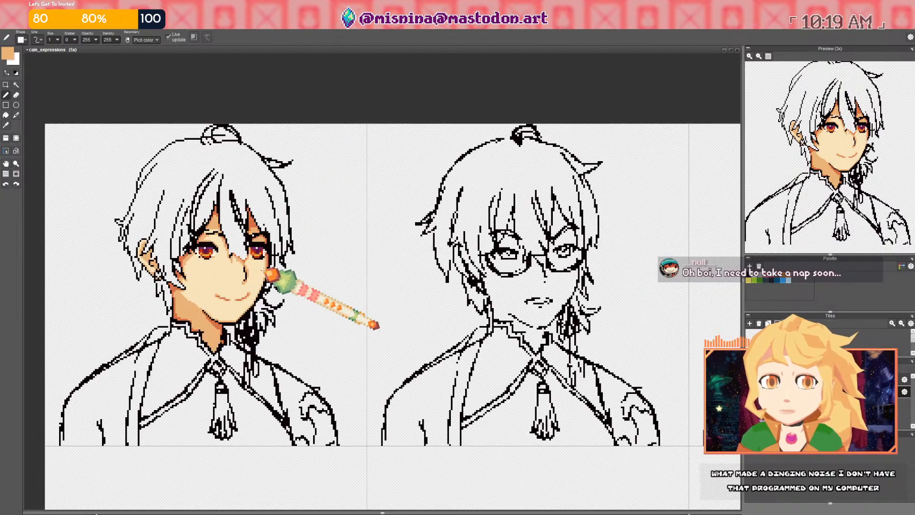
pyautogui.moveTo(247, 288); pyautogui.dragTo(282, 285)
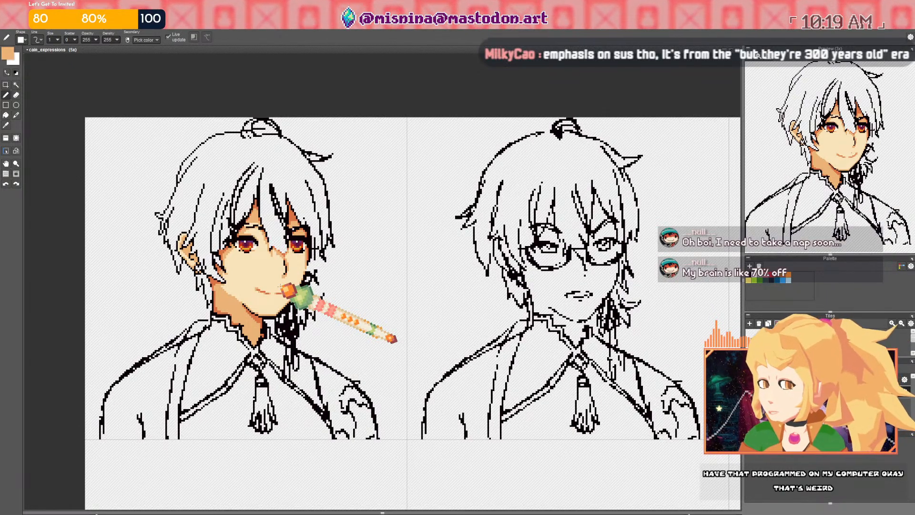
pyautogui.moveTo(324, 227); pyautogui.dragTo(318, 237)
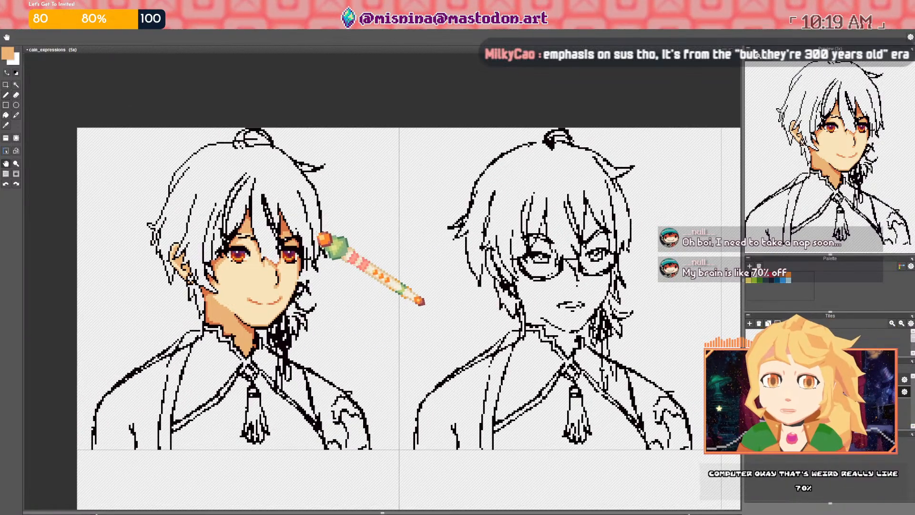
pyautogui.scroll(1, 262, 233)
pyautogui.scroll(5, 262, 239)
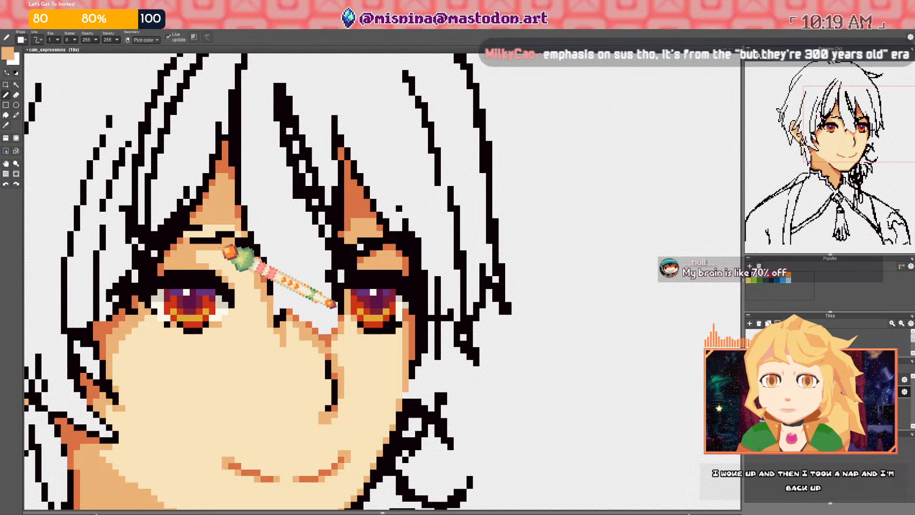
pyautogui.scroll(-5, 264, 273)
pyautogui.scroll(5, 310, 276)
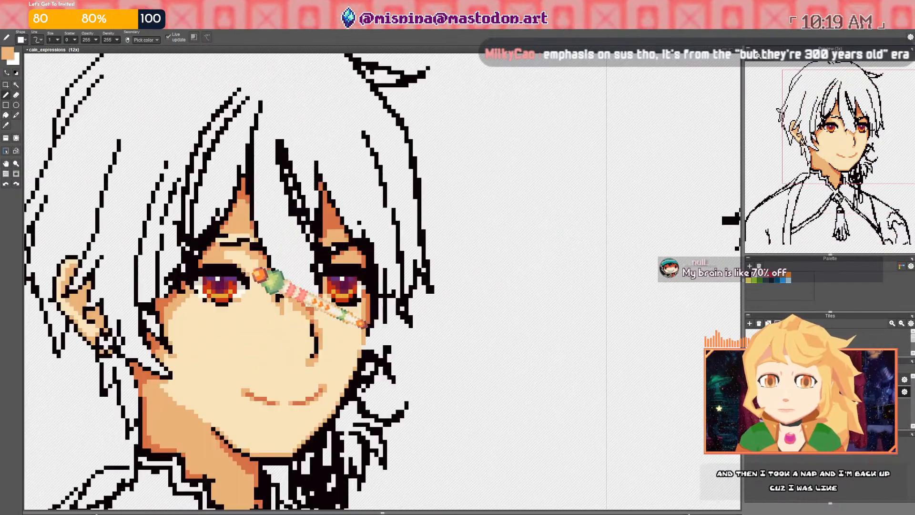
pyautogui.scroll(-1, 260, 276)
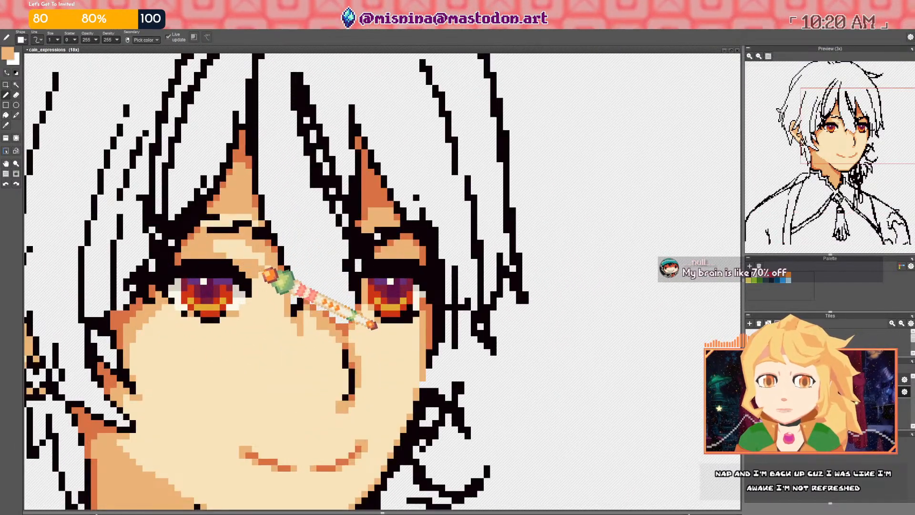
pyautogui.scroll(-2, 260, 260)
pyautogui.scroll(-2, 260, 250)
pyautogui.scroll(2, 224, 246)
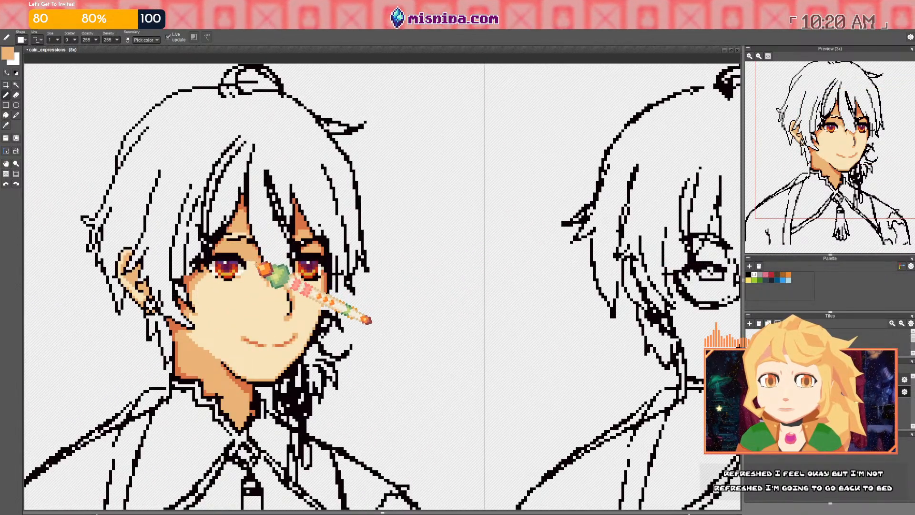
pyautogui.scroll(-3, 260, 267)
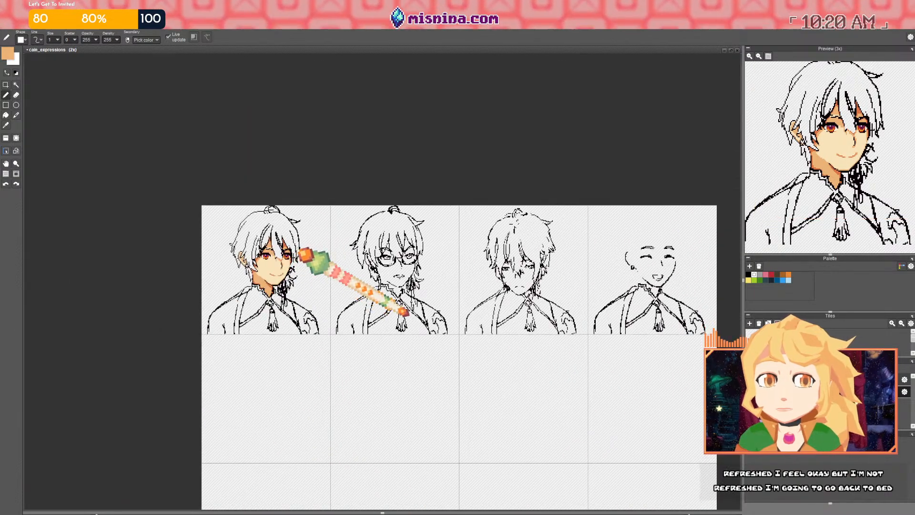
pyautogui.scroll(5, 304, 254)
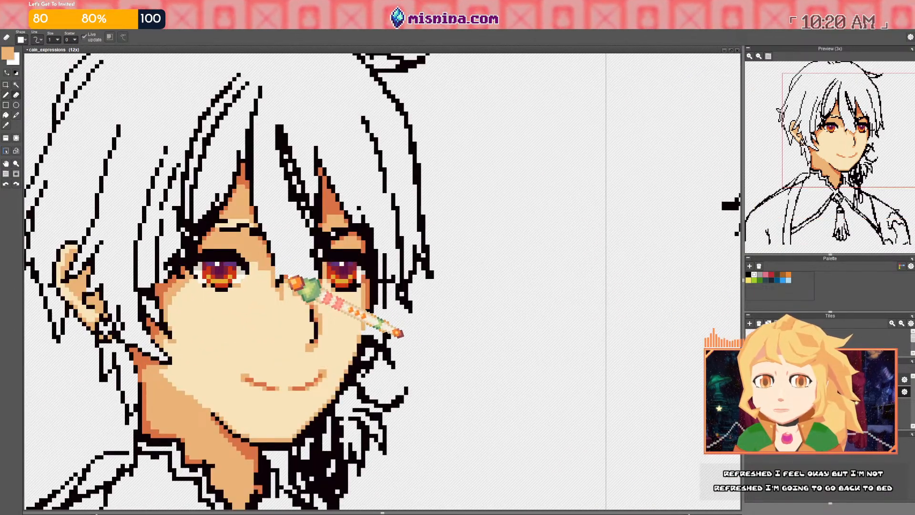
# Draw a darker orange eyelid crease above the near eye, curving down toward the nose
pyautogui.press('b')
pyautogui.scroll(3, 286, 280)
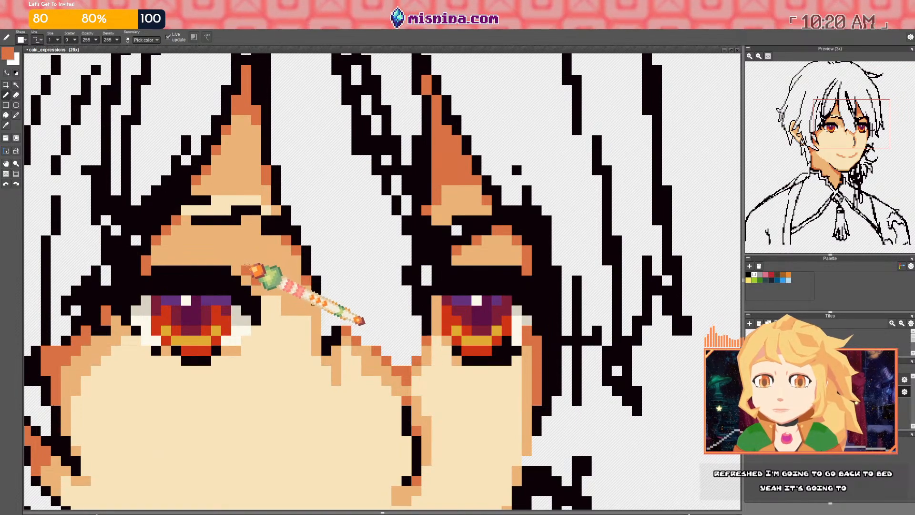
pyautogui.moveTo(235, 252); pyautogui.dragTo(147, 251)
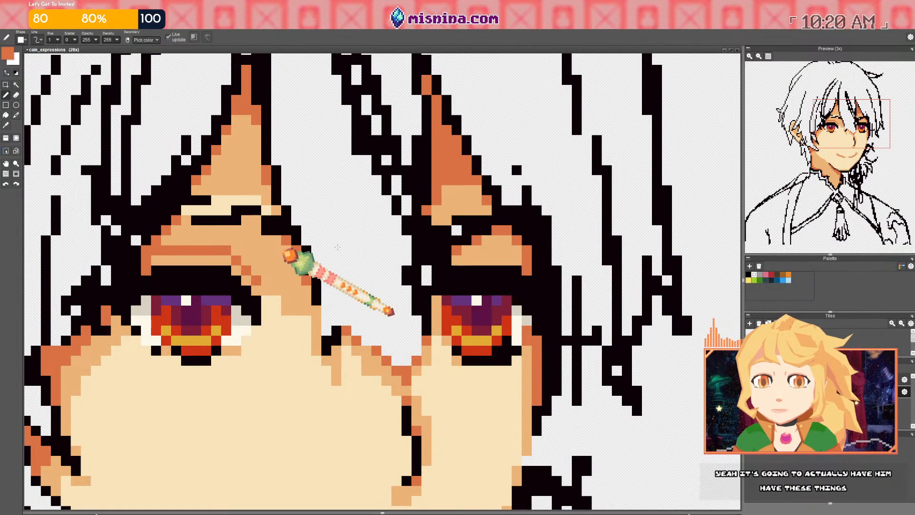
pyautogui.scroll(-6, 201, 256)
# Add darker orange shading to the far eye's upper lid, leaving a tan strip, and touch up the eyebrow above it
pyautogui.scroll(6, 371, 253)
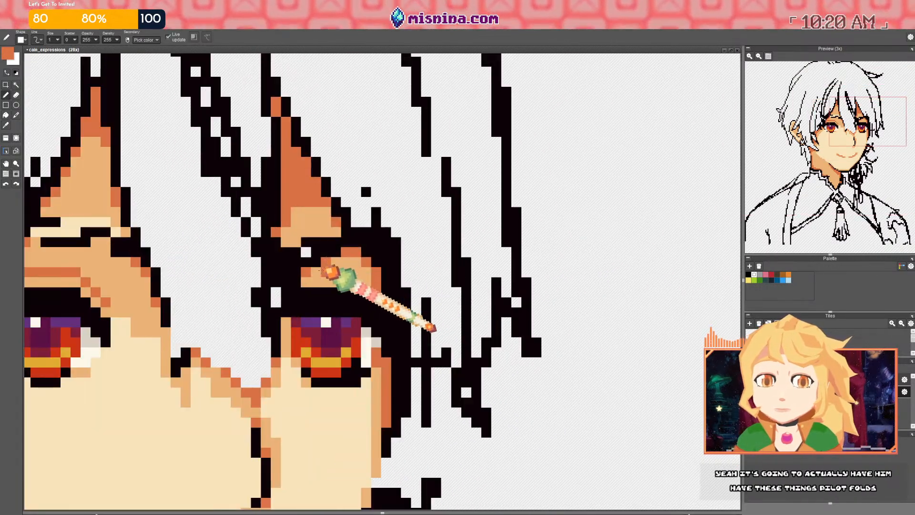
pyautogui.scroll(-5, 353, 269)
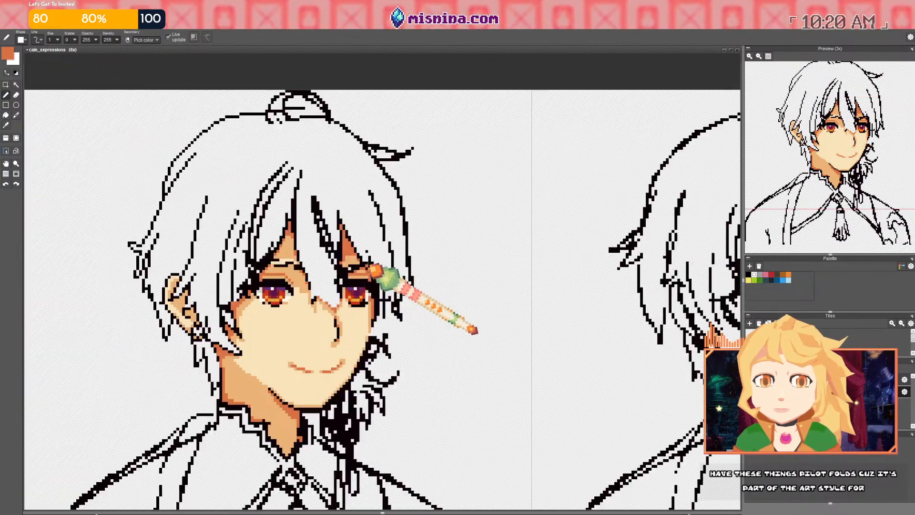
pyautogui.scroll(3, 367, 265)
pyautogui.rightClick(337, 272)
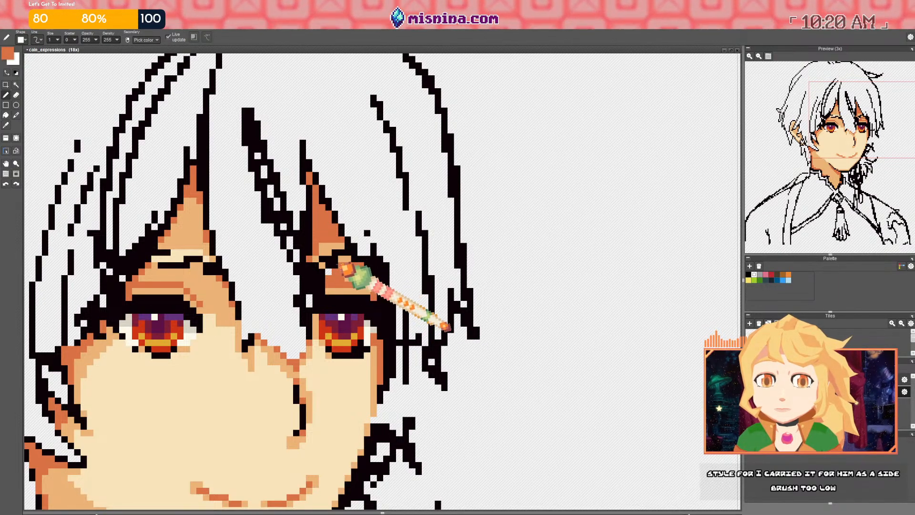
pyautogui.scroll(-2, 462, 316)
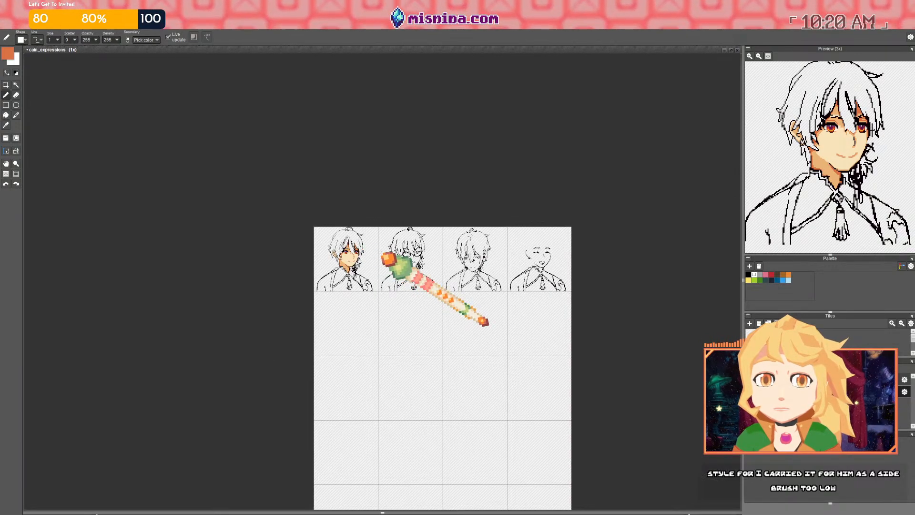
pyautogui.scroll(7, 385, 258)
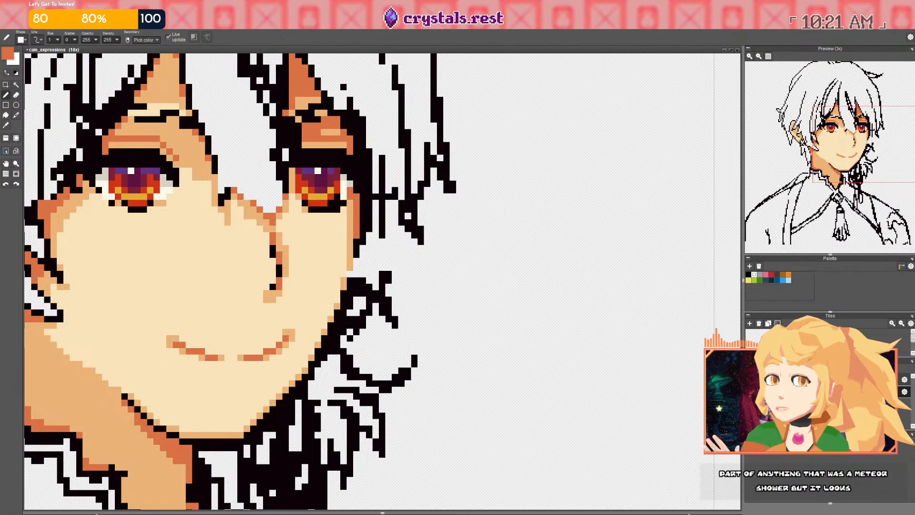
# Set the foreground colour to dark red A43122 (R 164, G 49, B 34)
pyautogui.moveTo(279, 218); pyautogui.dragTo(258, 219)
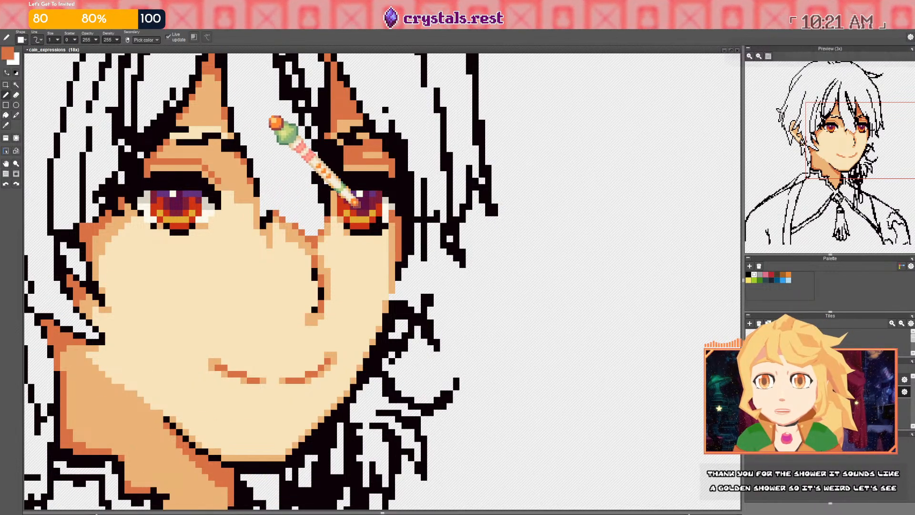
pyautogui.scroll(-3, 316, 174)
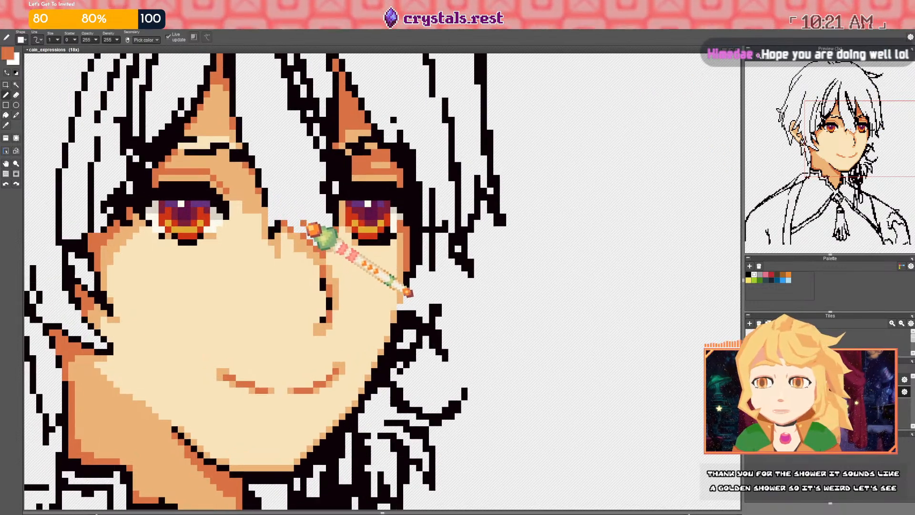
pyautogui.scroll(2, 269, 233)
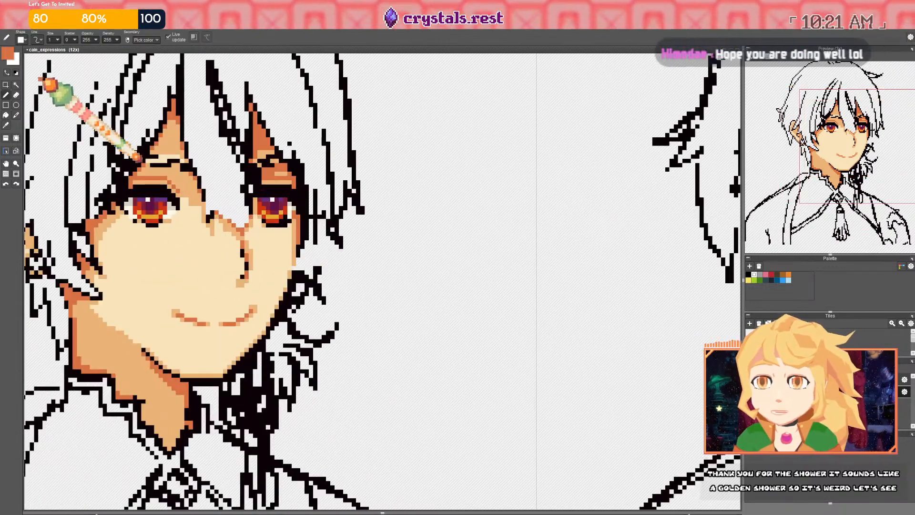
pyautogui.click(7, 54)
pyautogui.click(90, 108)
pyautogui.moveTo(124, 150); pyautogui.dragTo(124, 153)
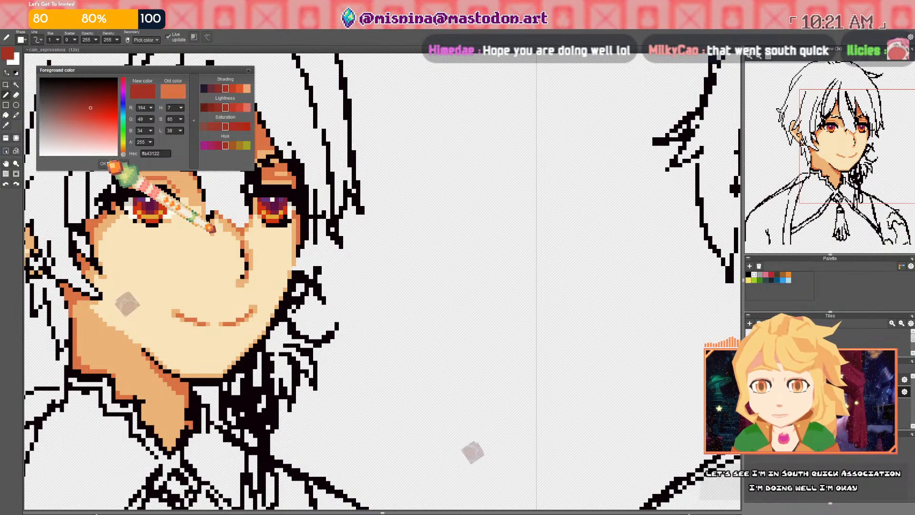
pyautogui.click(112, 165)
# Recolour the black nose line in dark red
pyautogui.scroll(3, 272, 287)
pyautogui.moveTo(199, 284)
pyautogui.mouseDown()
pyautogui.moveTo(215, 245)
pyautogui.moveTo(206, 205)
pyautogui.mouseUp()
pyautogui.scroll(-5, 206, 205)
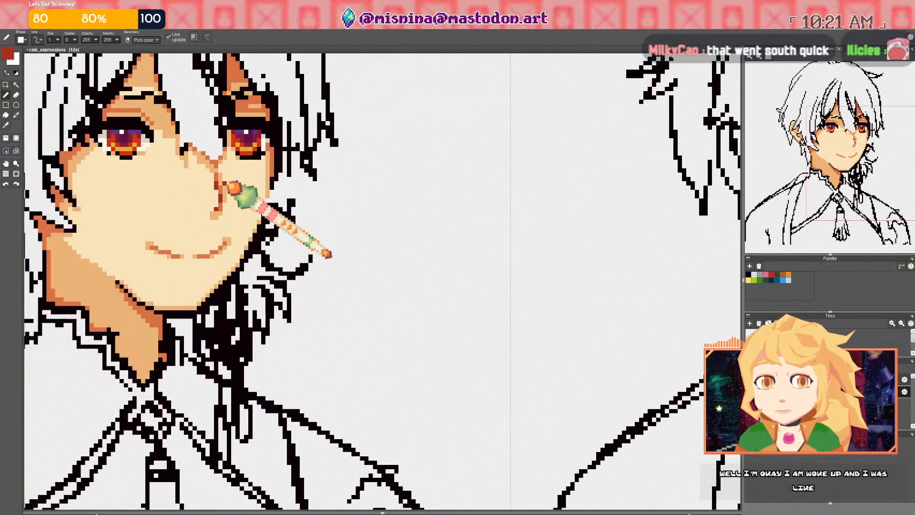
pyautogui.scroll(2, 251, 274)
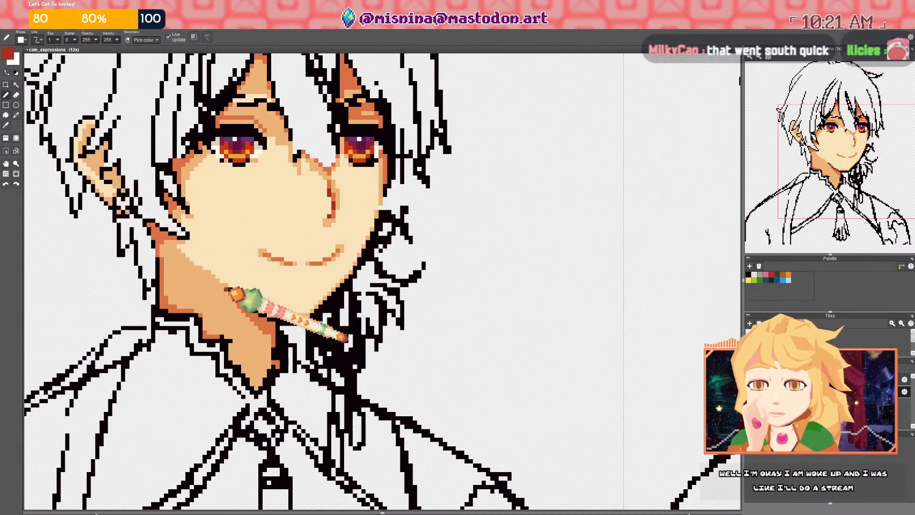
# Recolour the line under the chin and near jaw in dark red
pyautogui.hotkey('ctrl', 'z')
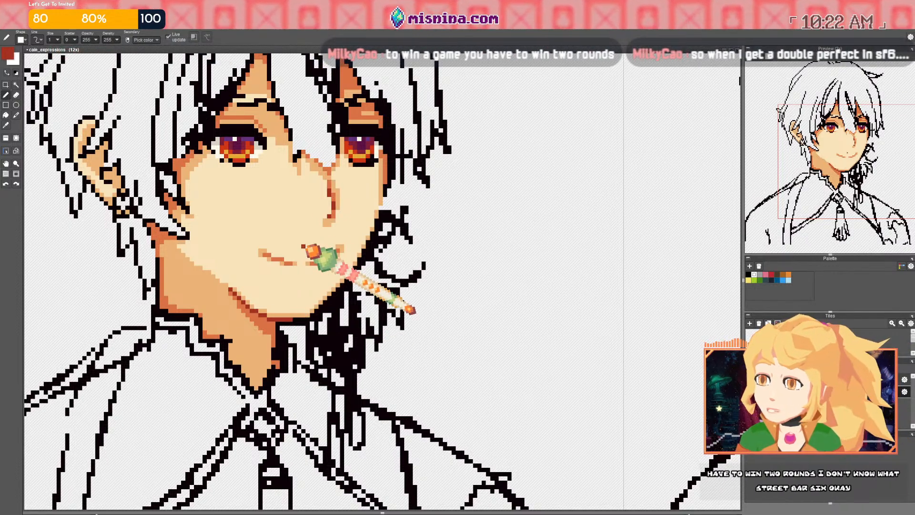
pyautogui.moveTo(274, 207)
pyautogui.mouseDown()
pyautogui.moveTo(291, 236)
pyautogui.moveTo(348, 254)
pyautogui.mouseUp()
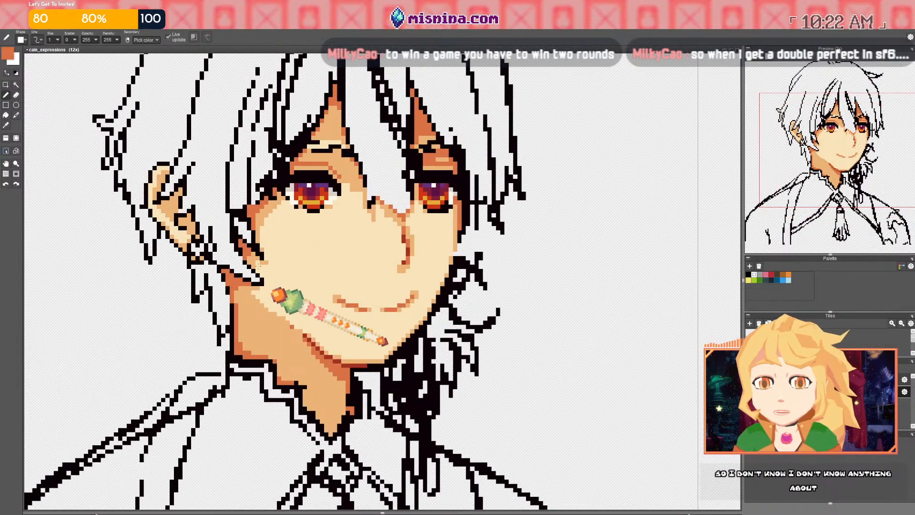
# Shade the inside of the ear in darker orange
pyautogui.scroll(3, 310, 363)
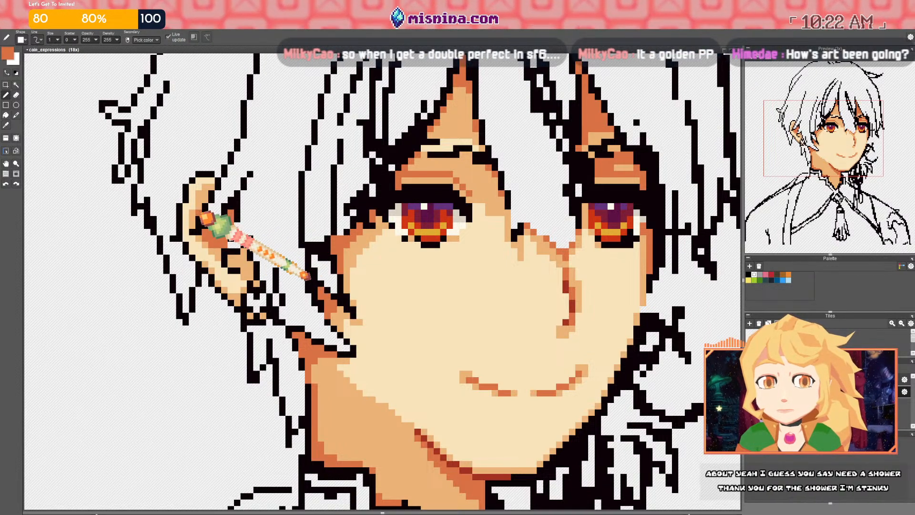
pyautogui.moveTo(230, 238); pyautogui.dragTo(220, 228)
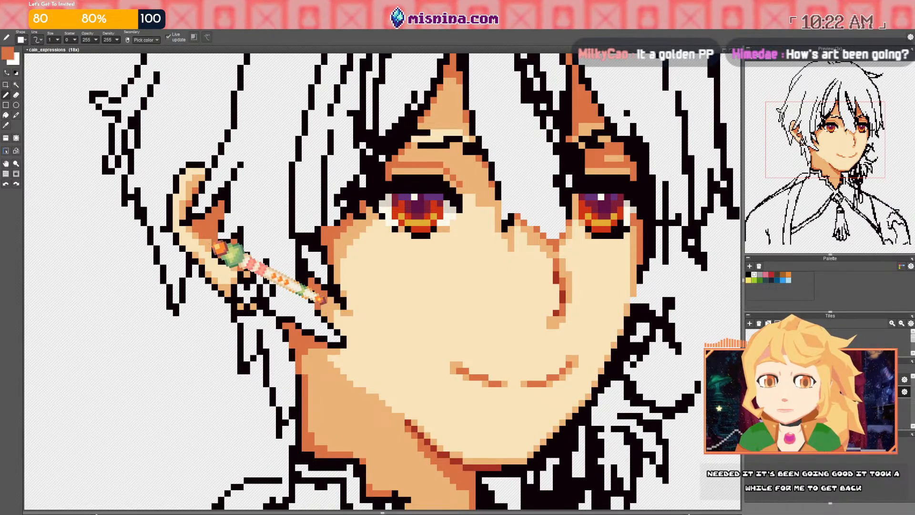
pyautogui.scroll(-4, 218, 246)
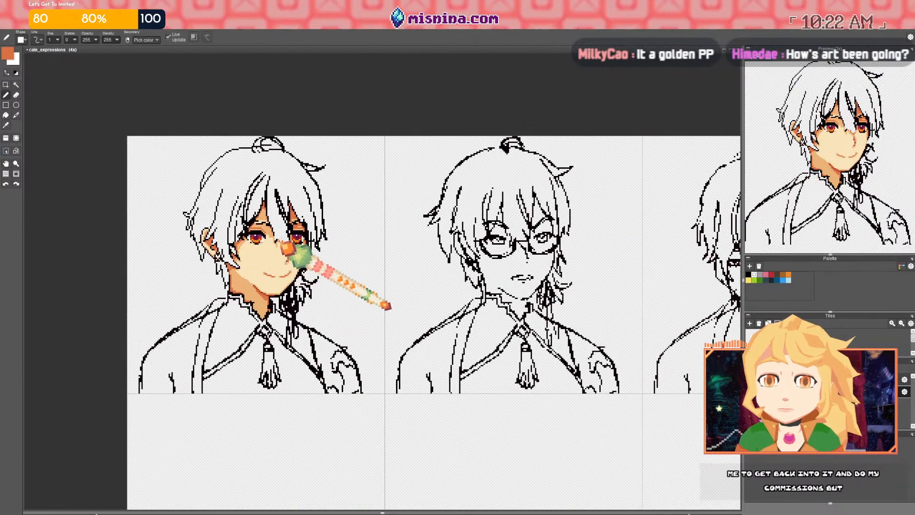
# Look over the other expression sketches in the row and compare them with the coloured first portrait
pyautogui.scroll(2, 262, 233)
pyautogui.moveTo(553, 255); pyautogui.dragTo(331, 208)
pyautogui.scroll(-4, 331, 207)
pyautogui.scroll(1, 549, 263)
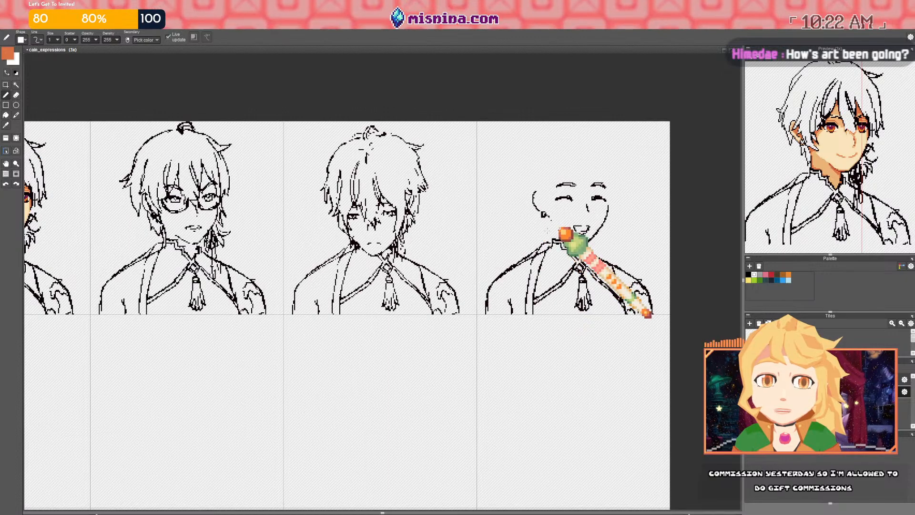
pyautogui.scroll(1, 436, 241)
pyautogui.moveTo(207, 231); pyautogui.dragTo(329, 232)
pyautogui.moveTo(157, 230); pyautogui.dragTo(356, 230)
pyautogui.moveTo(281, 209); pyautogui.dragTo(338, 226)
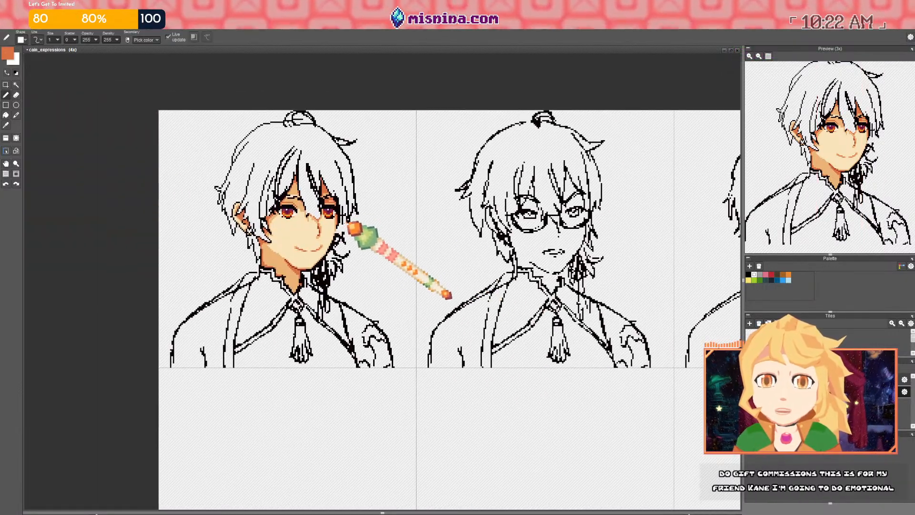
# Recolour the black outline of the far cheek and jaw in dark red, up toward the far eye
pyautogui.scroll(2, 337, 225)
pyautogui.scroll(1, 323, 257)
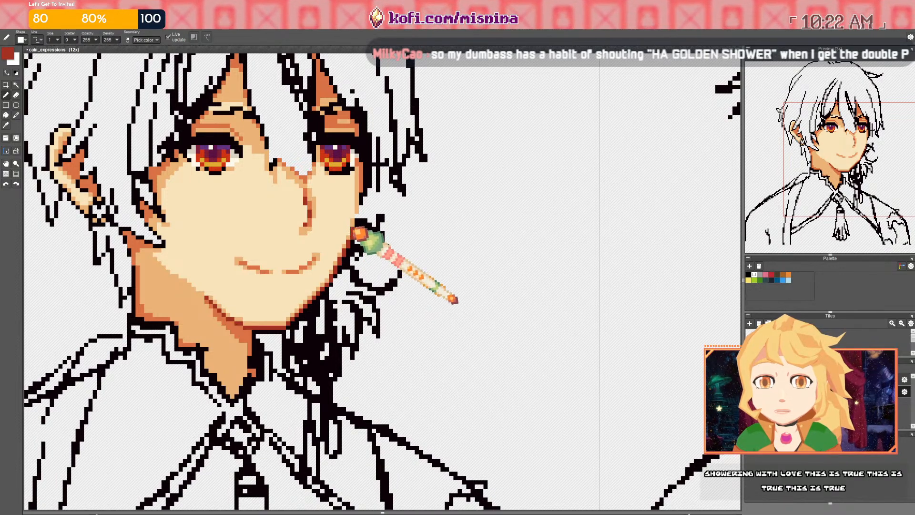
pyautogui.hotkey('ctrl', 'z')
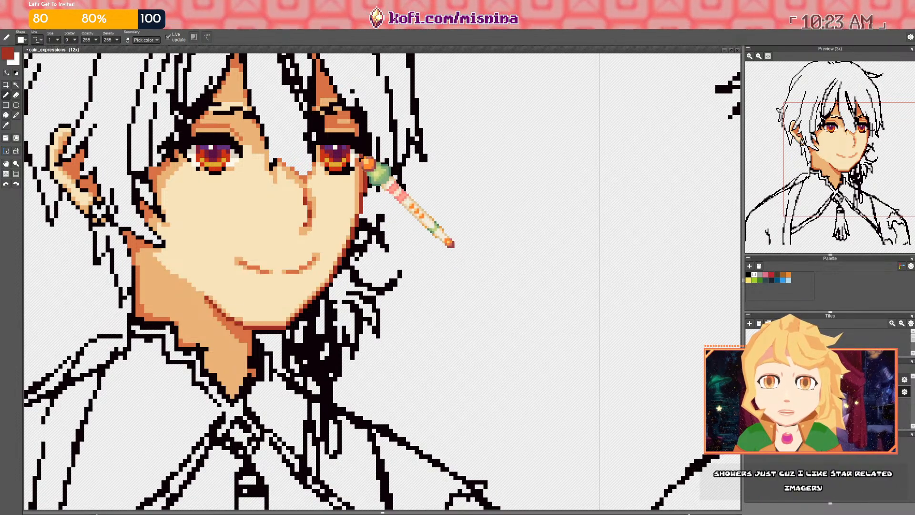
pyautogui.scroll(-2, 366, 138)
pyautogui.moveTo(379, 139); pyautogui.dragTo(381, 153)
pyautogui.scroll(3, 376, 157)
pyautogui.hotkey('ctrl', 'z')
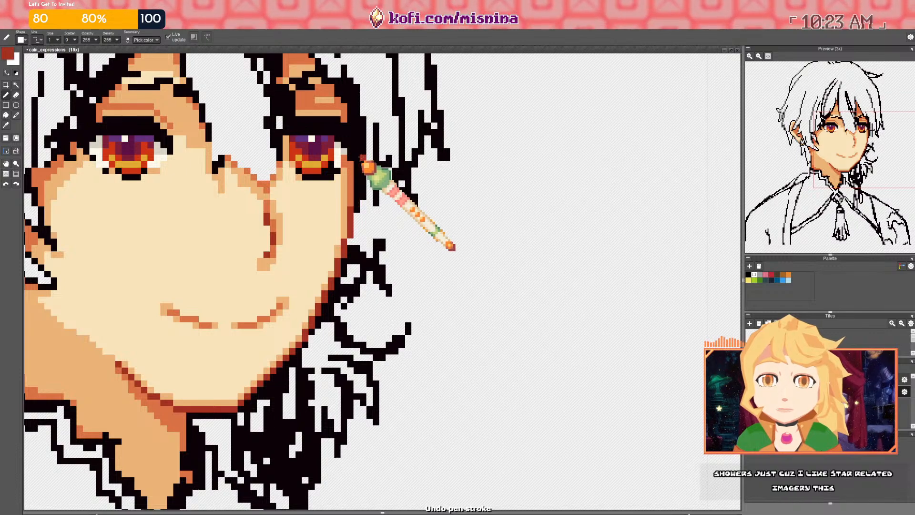
# Touch up the edge between the far cheek and the hair beside the far eye with darker orange and black
pyautogui.scroll(-3, 368, 167)
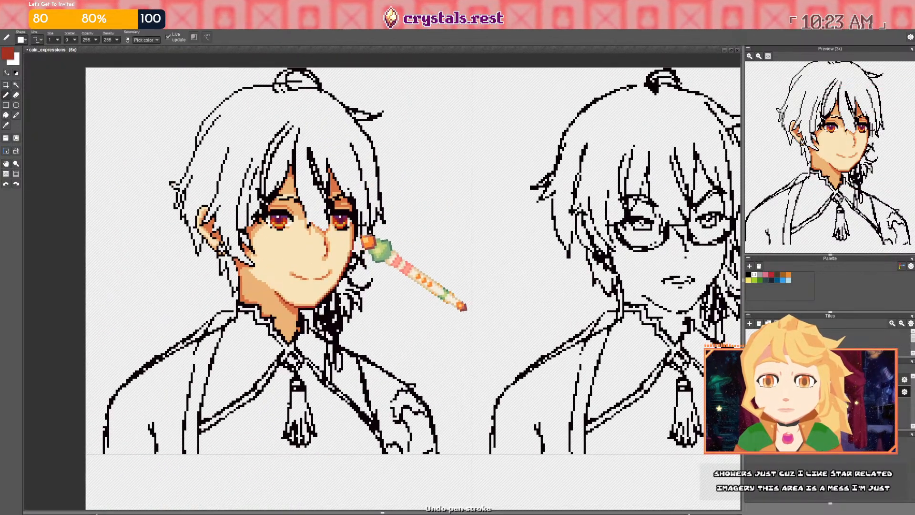
pyautogui.scroll(3, 368, 242)
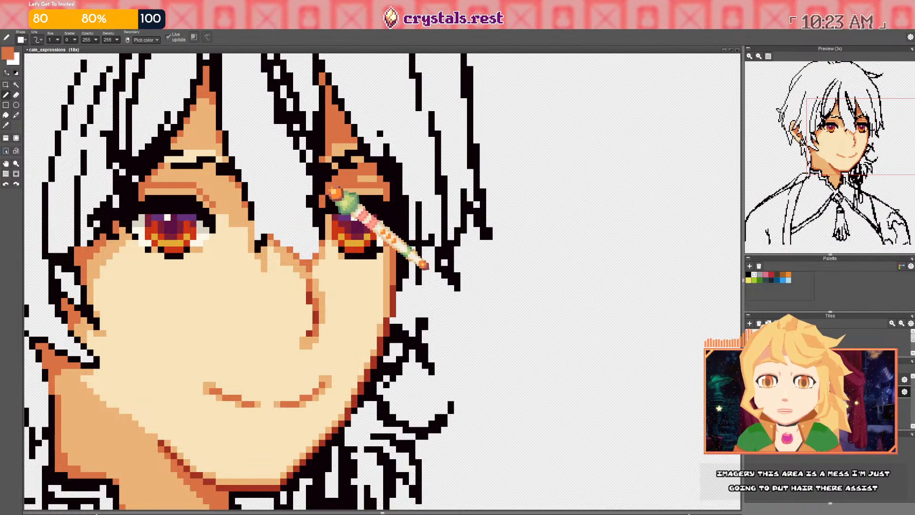
pyautogui.scroll(-3, 334, 193)
pyautogui.scroll(4, 357, 195)
pyautogui.scroll(-4, 420, 208)
pyautogui.scroll(3, 418, 209)
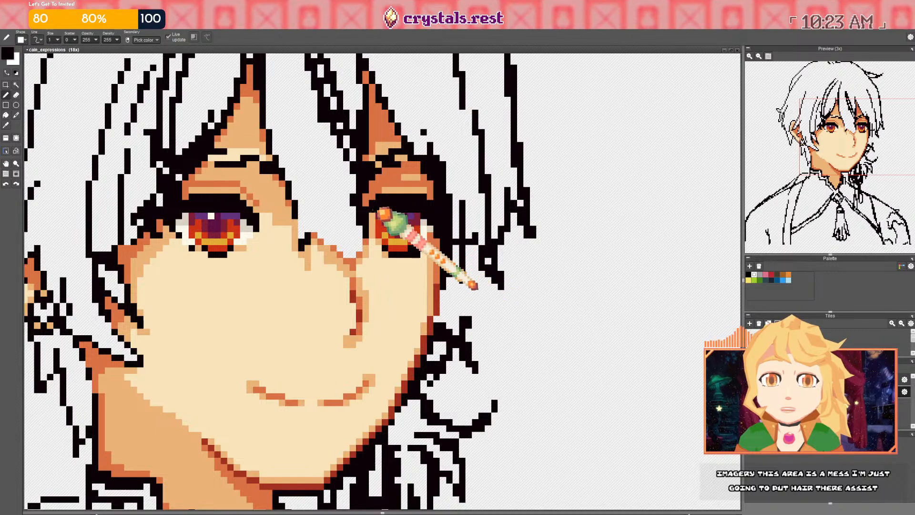
pyautogui.scroll(-3, 420, 194)
pyautogui.scroll(3, 429, 197)
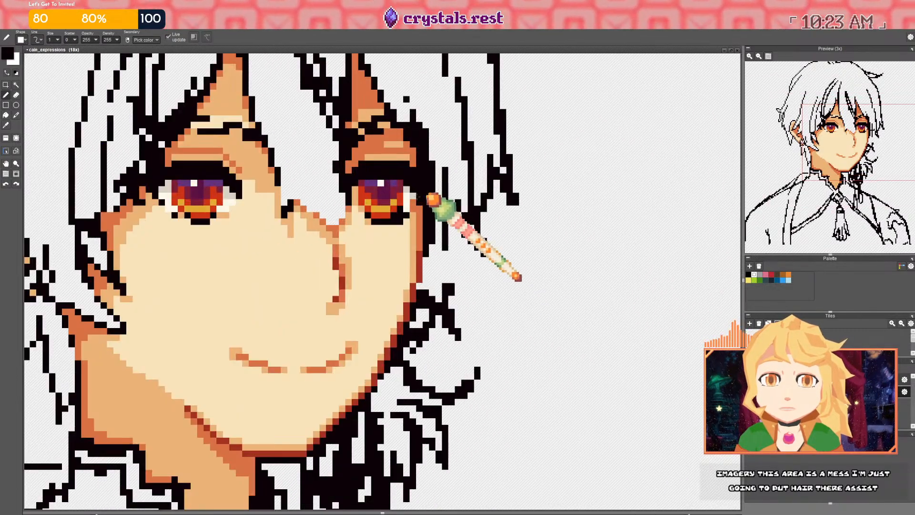
# Touch up the white of the far eye in light grey and off-white, and clean up the skin below it in cream
pyautogui.keyDown('alt'); pyautogui.click(403, 193); pyautogui.keyUp('alt')
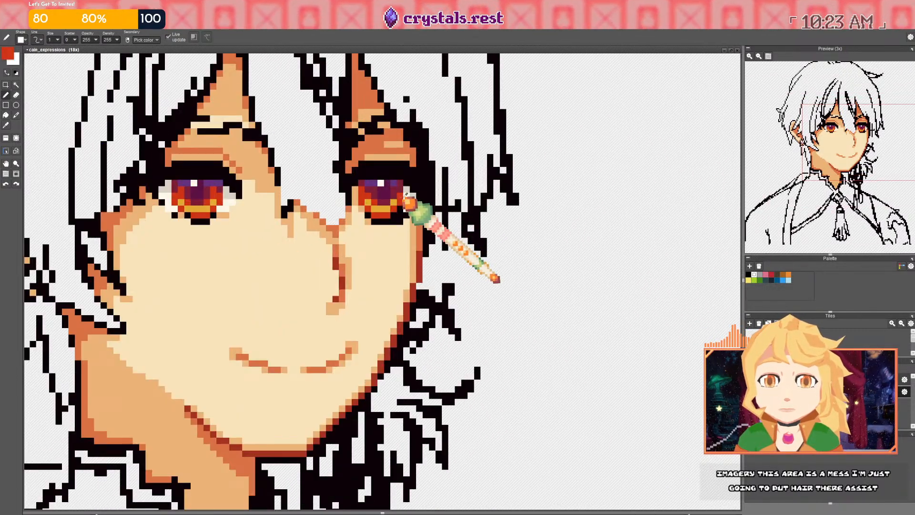
pyautogui.rightClick(407, 195)
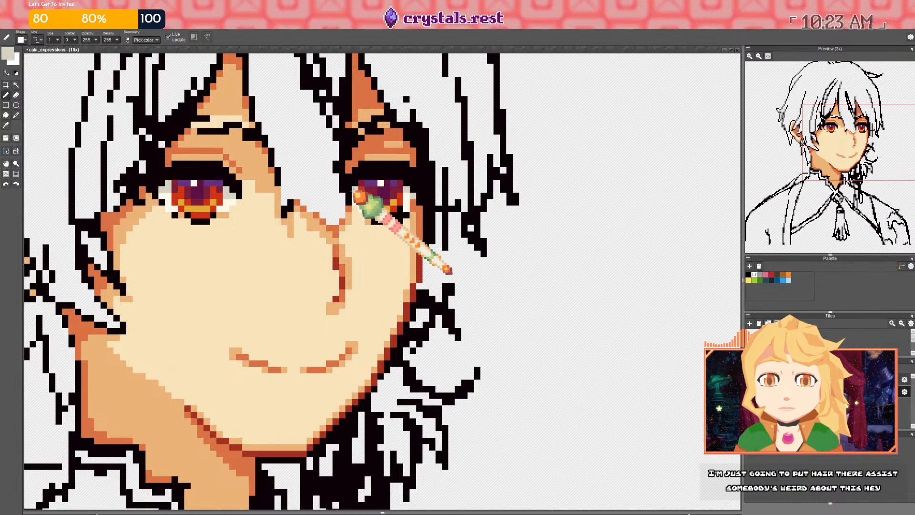
pyautogui.scroll(-8, 397, 191)
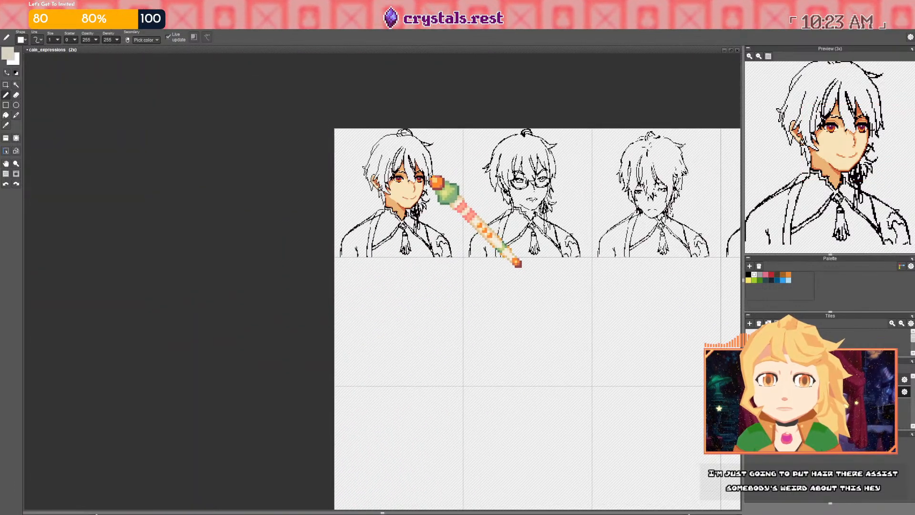
pyautogui.scroll(8, 435, 183)
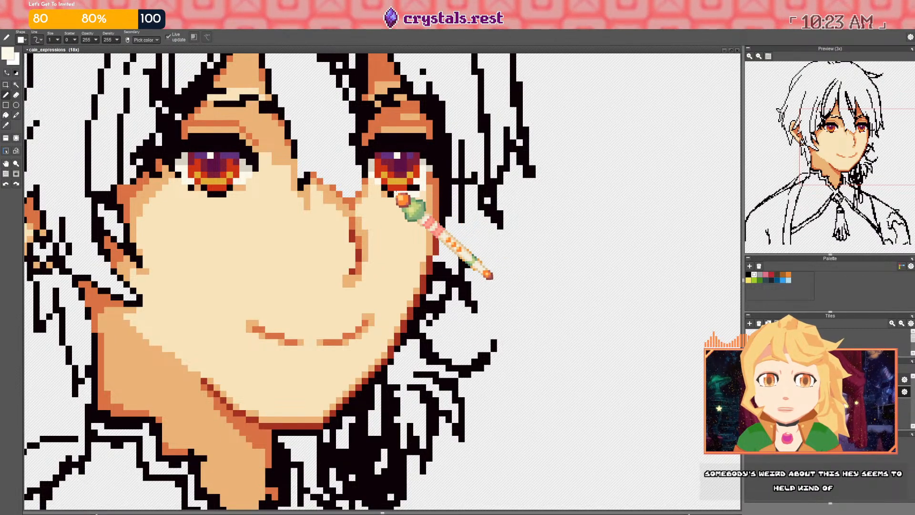
pyautogui.rightClick(423, 195)
pyautogui.moveTo(416, 194); pyautogui.dragTo(387, 194)
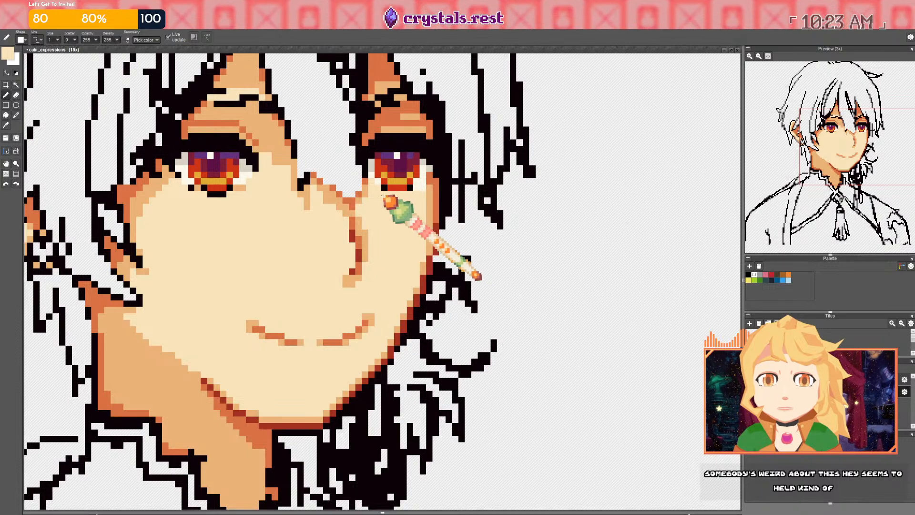
# Replace the black pixels under both irises with red, sampling cream from the skin for touch-ups
pyautogui.rightClick(208, 190)
pyautogui.scroll(-5, 209, 191)
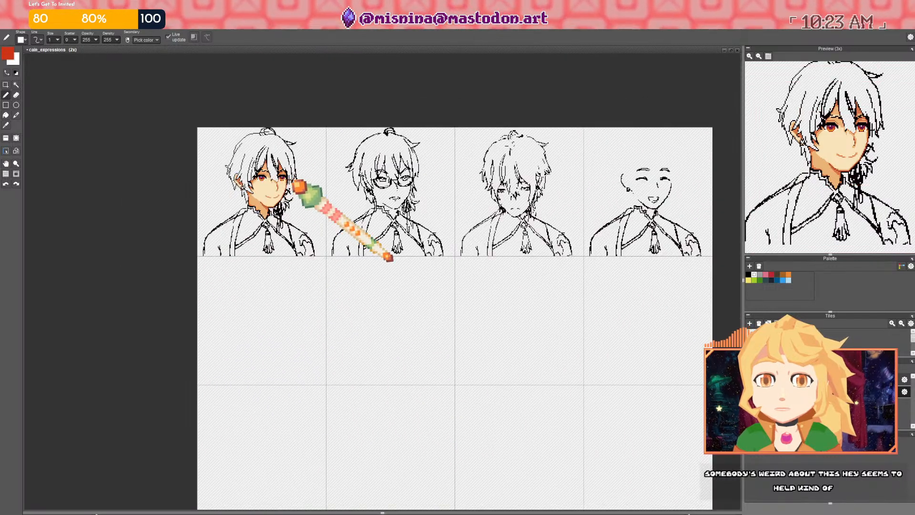
pyautogui.scroll(3, 282, 185)
pyautogui.rightClick(309, 188)
pyautogui.scroll(-4, 310, 188)
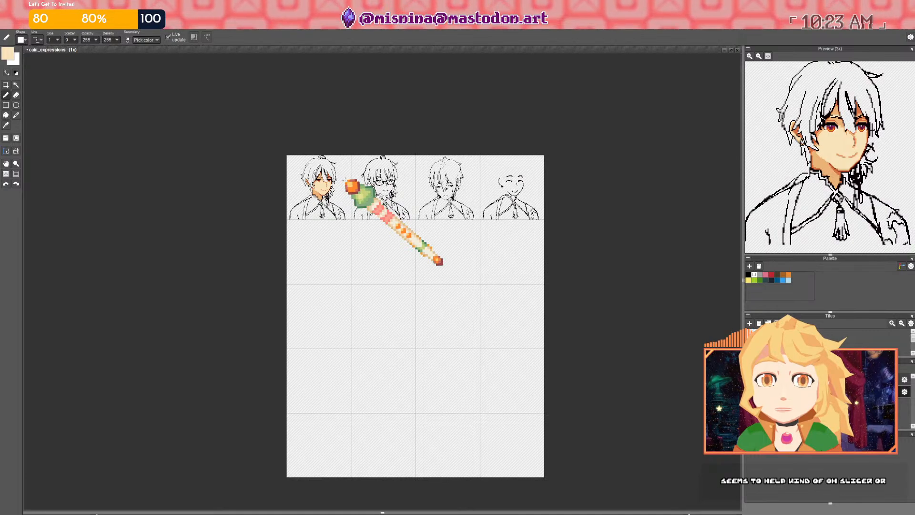
# Paint golden yellow along the lower edge of both irises and save the file
pyautogui.scroll(7, 332, 187)
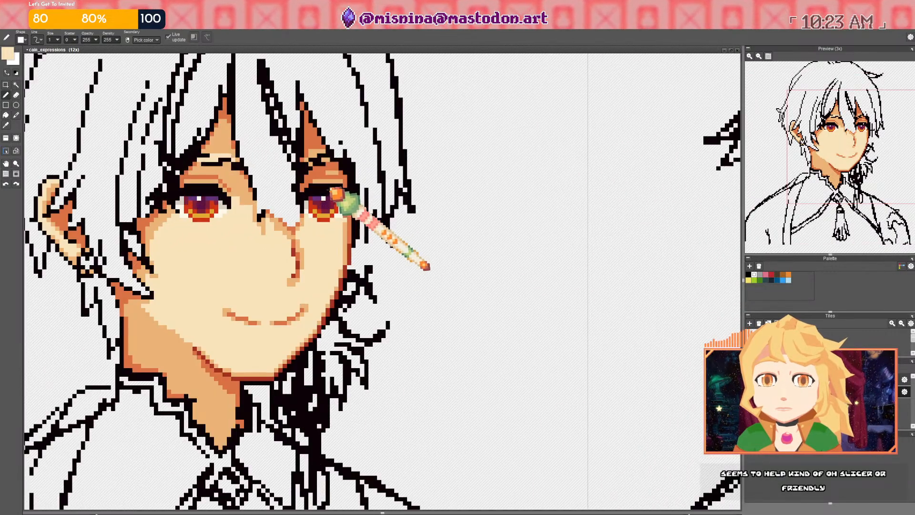
pyautogui.rightClick(324, 218)
pyautogui.moveTo(315, 227); pyautogui.dragTo(332, 225)
pyautogui.moveTo(160, 217); pyautogui.dragTo(336, 222)
pyautogui.moveTo(229, 232); pyautogui.dragTo(200, 235)
pyautogui.scroll(-7, 202, 236)
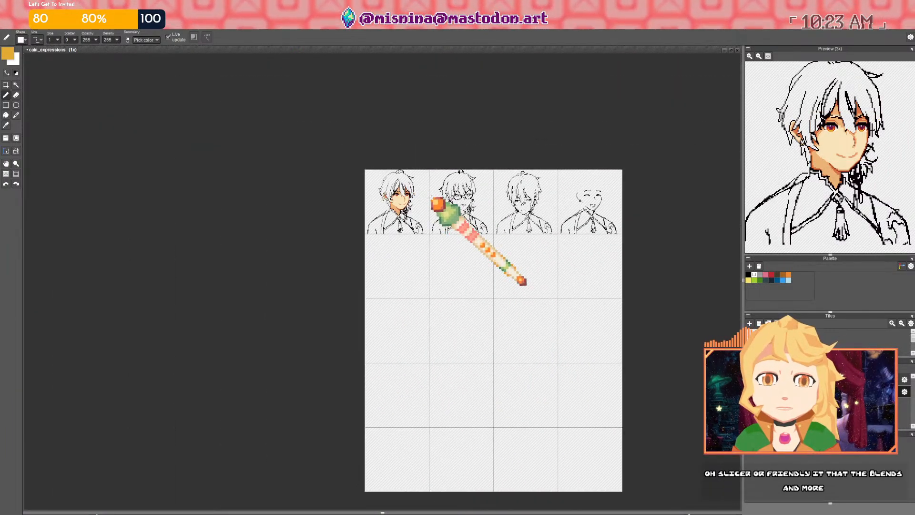
pyautogui.moveTo(425, 196); pyautogui.dragTo(381, 195)
pyautogui.hotkey('ctrl', 's')
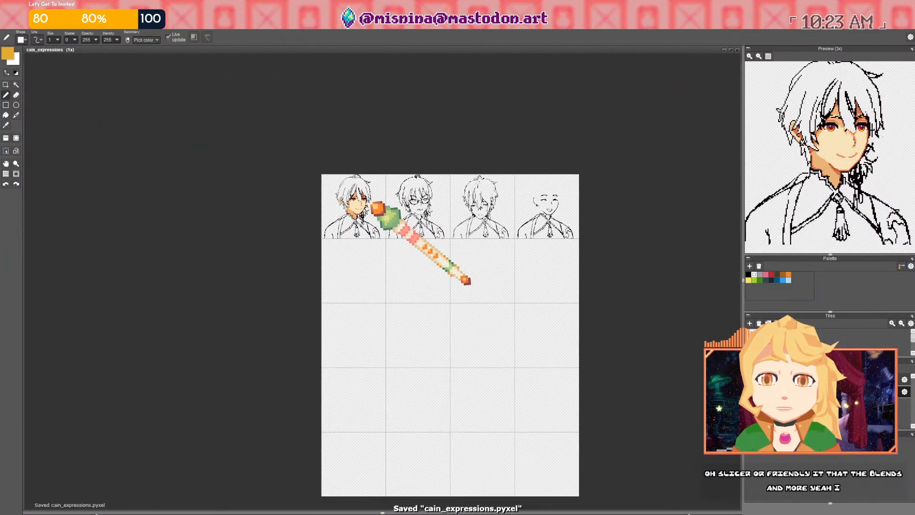
# Add tan shading beside the line on the nose bridge and save the file
pyautogui.scroll(7, 375, 205)
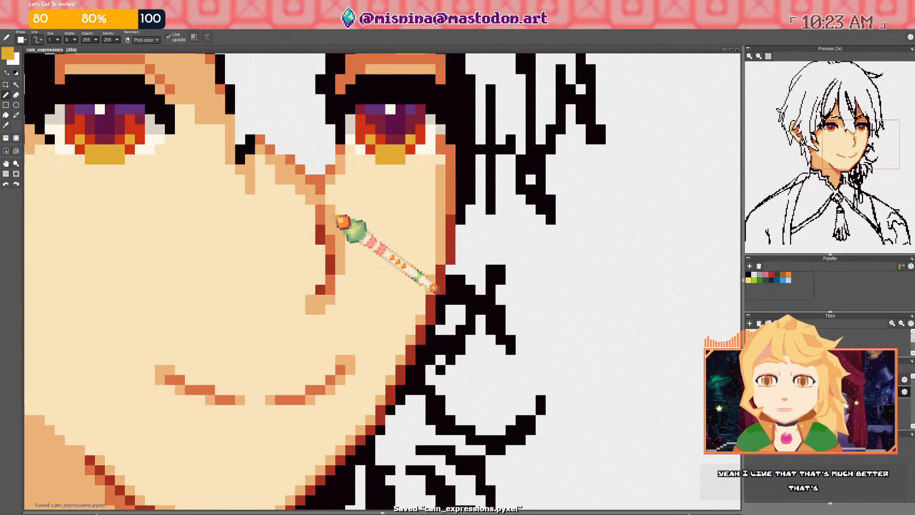
pyautogui.rightClick(333, 218)
pyautogui.moveTo(330, 201); pyautogui.dragTo(328, 191)
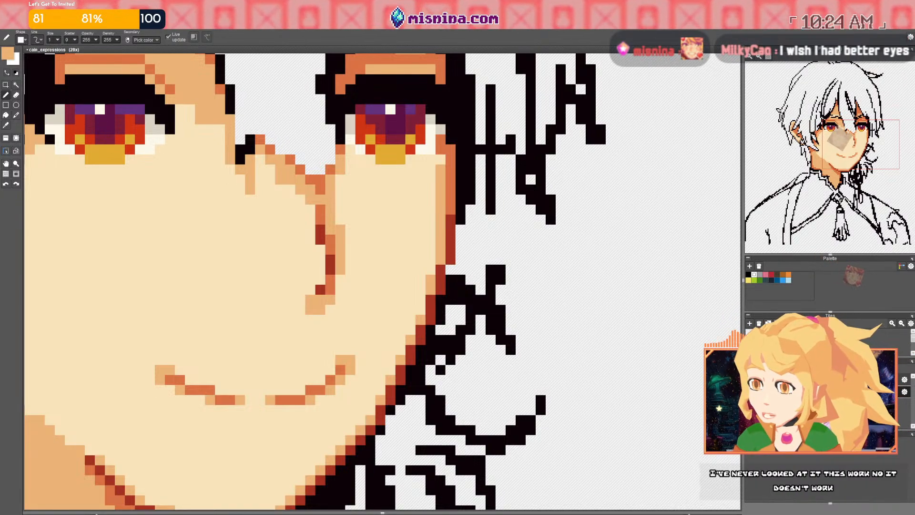
pyautogui.scroll(-5, 365, 217)
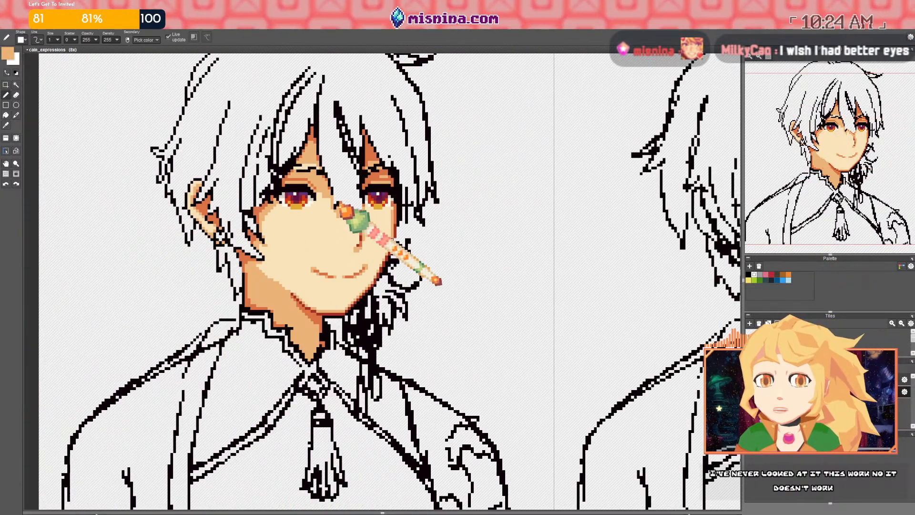
pyautogui.hotkey('ctrl', 's')
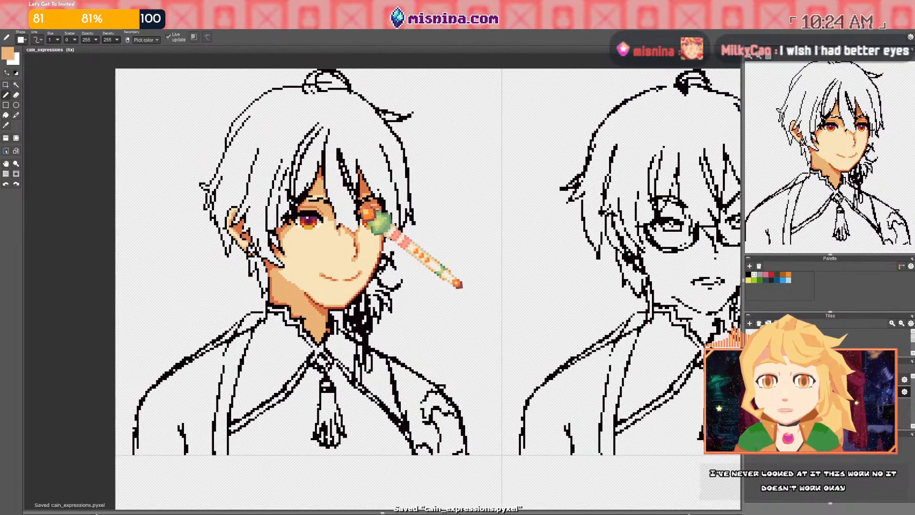
# Sample the portrait's line and shadow colours around the ear, ending on black, and switch to the eraser
pyautogui.scroll(3, 333, 162)
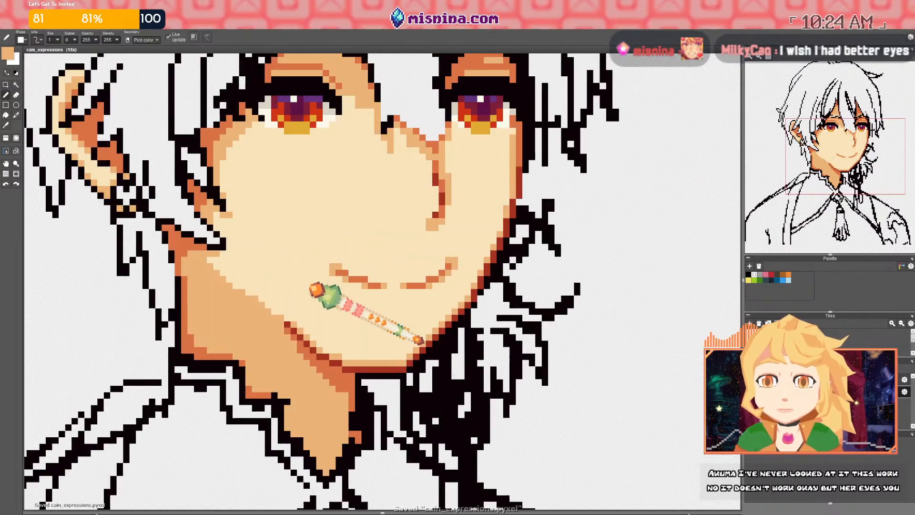
pyautogui.rightClick(296, 331)
pyautogui.moveTo(179, 195); pyautogui.dragTo(393, 271)
pyautogui.moveTo(354, 214); pyautogui.dragTo(298, 215)
pyautogui.rightClick(288, 232)
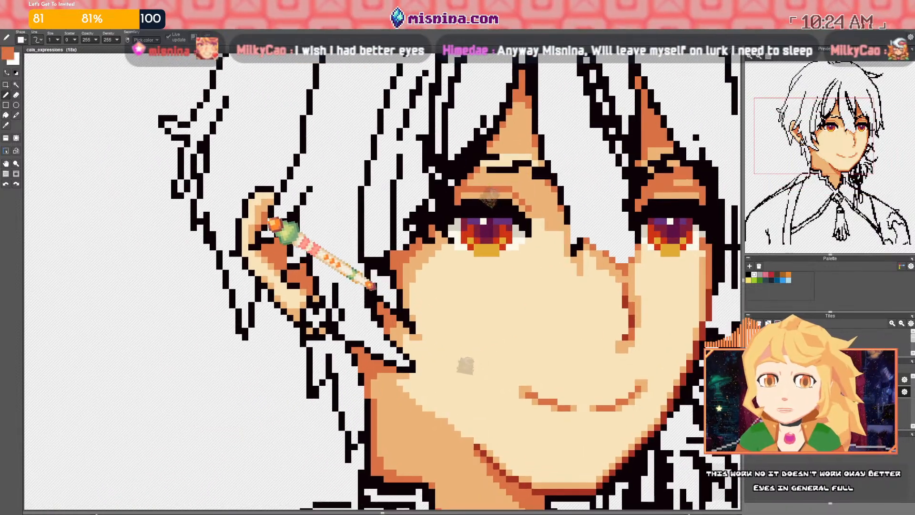
pyautogui.rightClick(278, 201)
pyautogui.press('e')
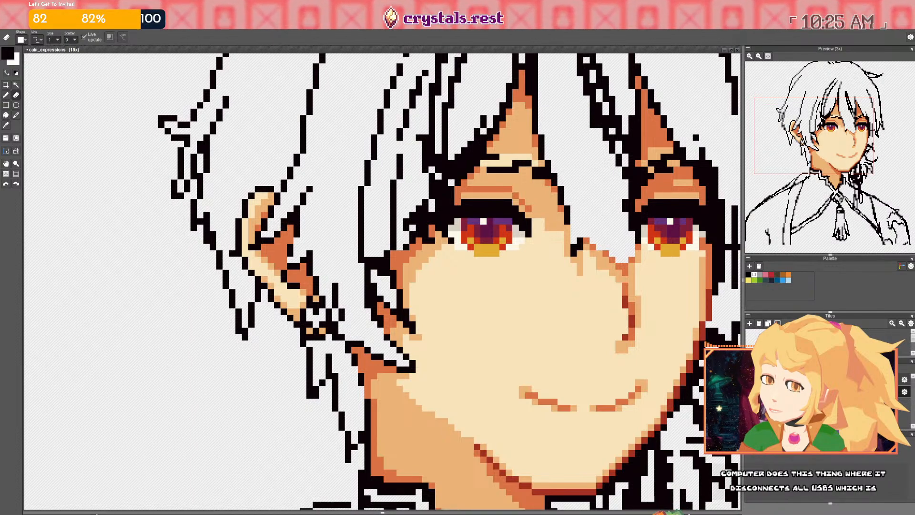
# Switch to the avatar-tracking app and dismiss its new-version notice
pyautogui.click(643, 511)
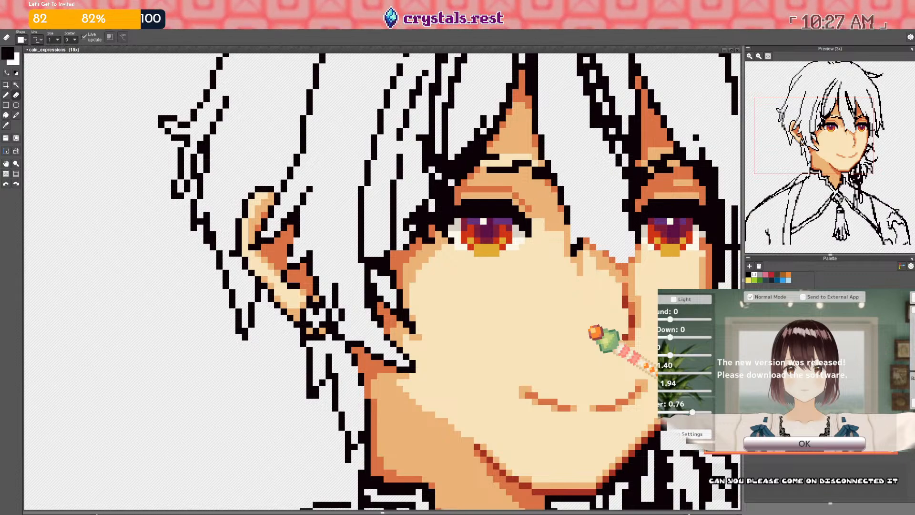
pyautogui.click(805, 443)
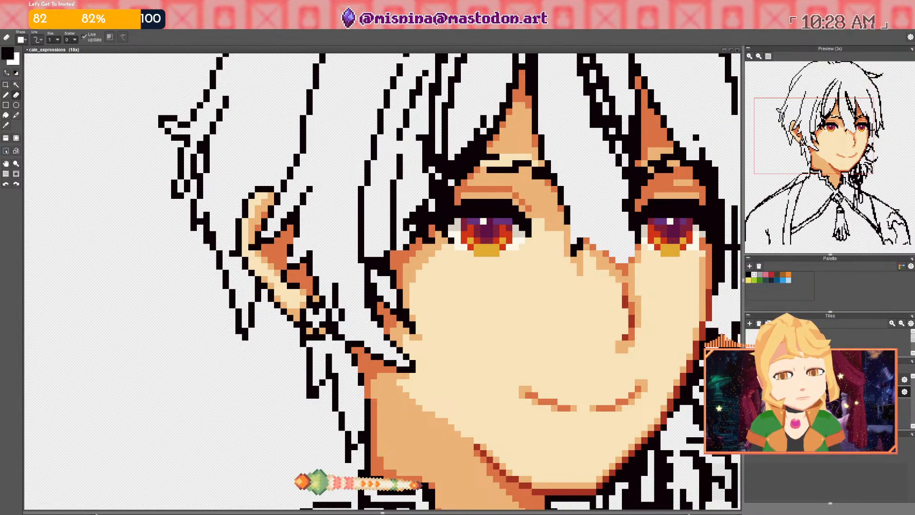
pyautogui.press('space')
pyautogui.moveTo(240, 261); pyautogui.dragTo(181, 266)
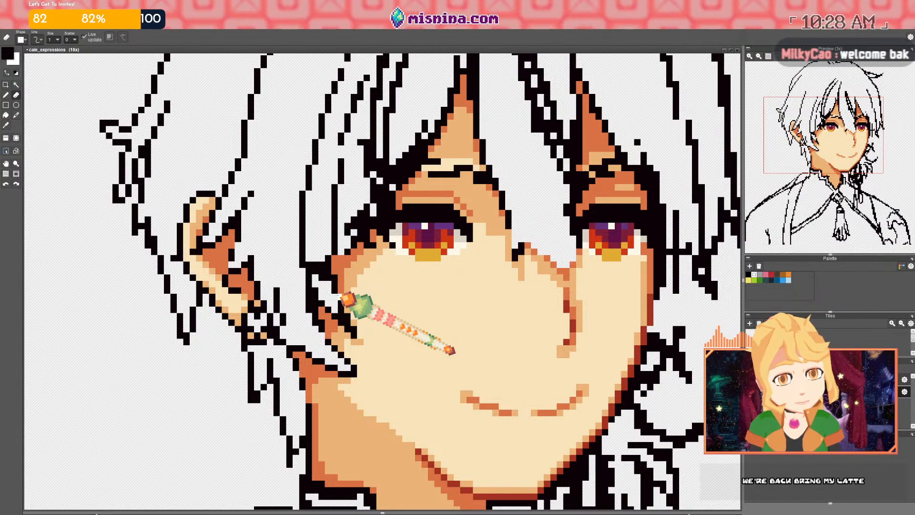
pyautogui.scroll(-3, 346, 297)
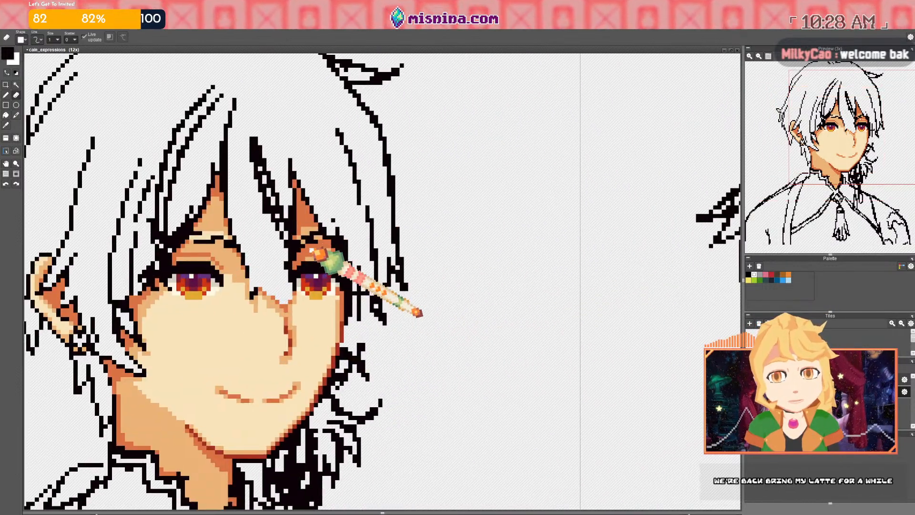
# Retouch the shading between the first portrait's eyelids and eyebrows with the sampled orange and tan skin shadow colours
pyautogui.scroll(3, 310, 250)
pyautogui.press('b')
pyautogui.rightClick(325, 260)
pyautogui.moveTo(139, 260); pyautogui.dragTo(135, 252)
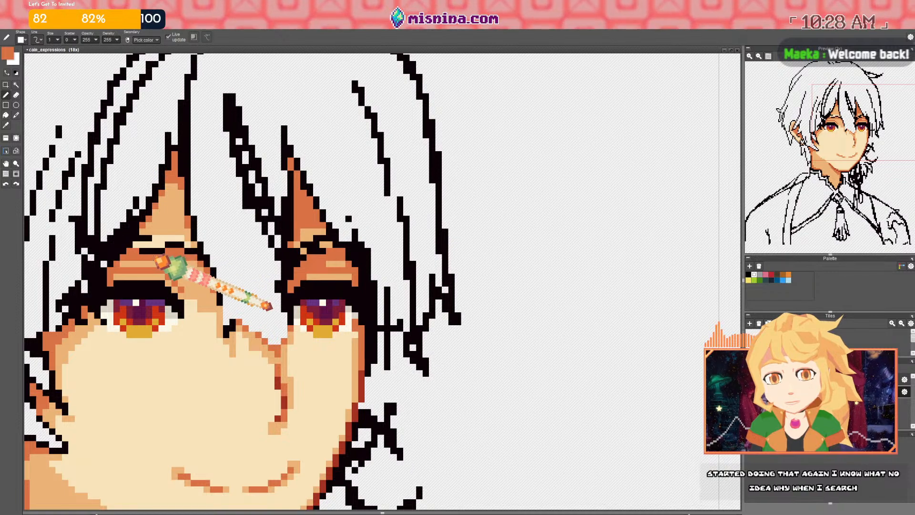
pyautogui.scroll(-6, 215, 279)
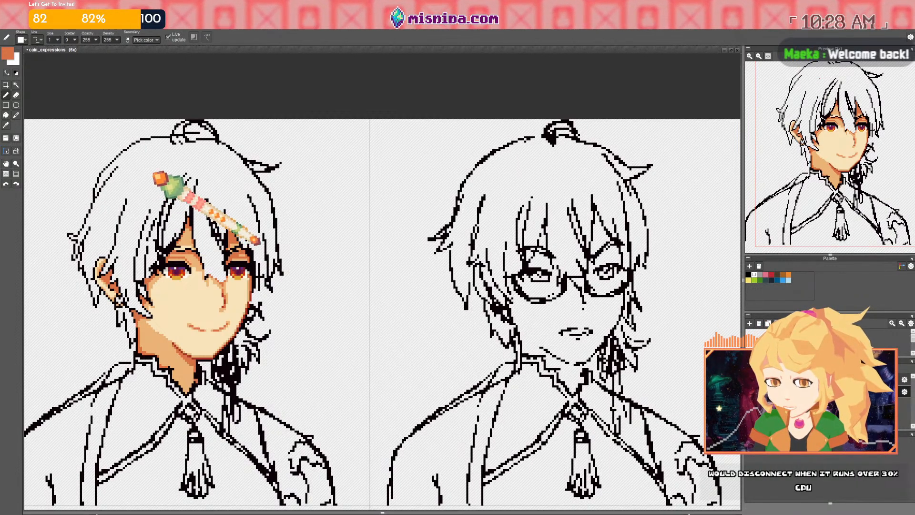
pyautogui.scroll(6, 248, 267)
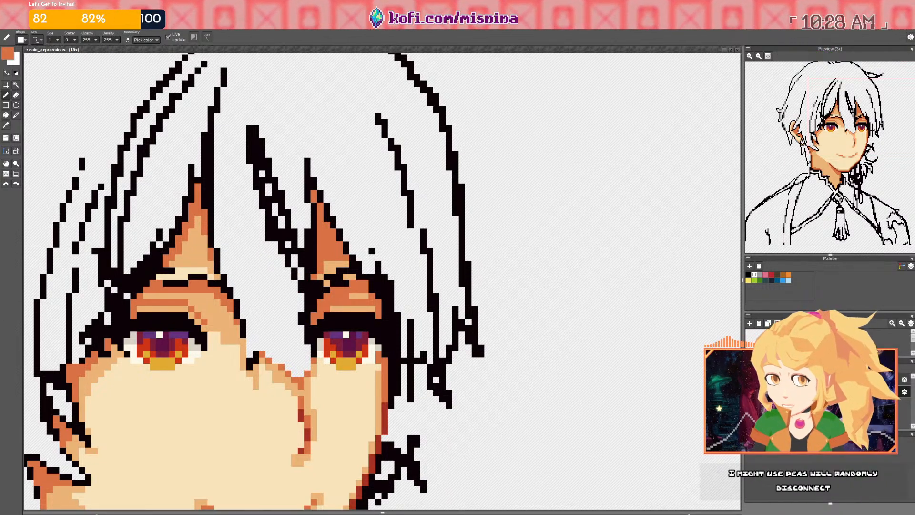
pyautogui.scroll(-3, 293, 283)
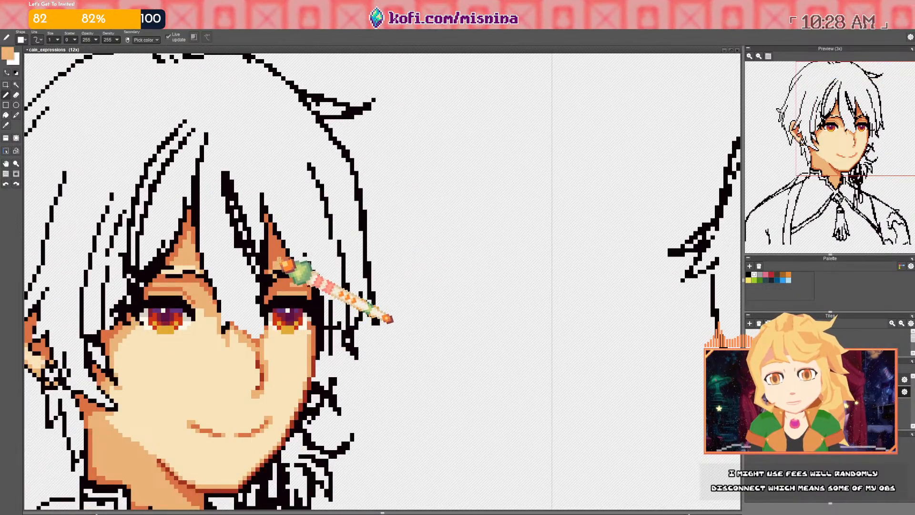
pyautogui.scroll(-2, 286, 261)
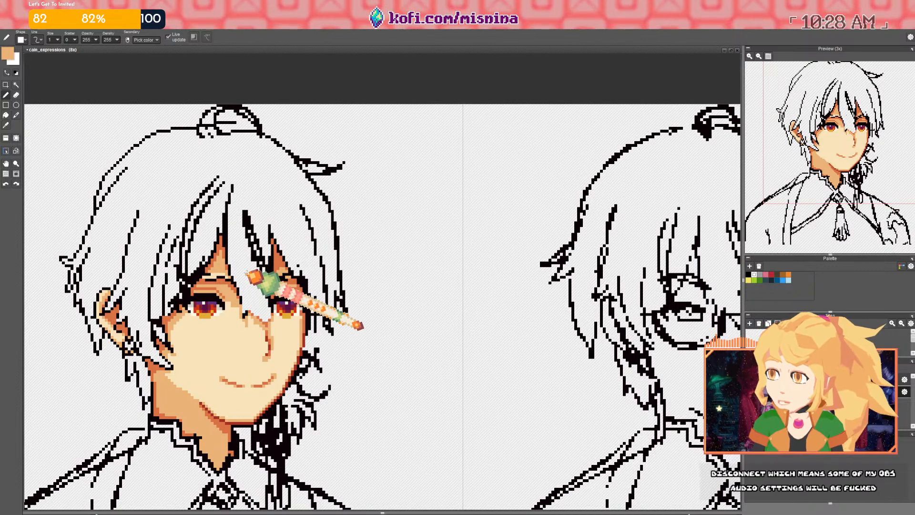
# Paint small diagonal tan blush marks on the cheek beneath the first portrait's left-hand eye
pyautogui.moveTo(252, 343); pyautogui.dragTo(245, 313)
pyautogui.moveTo(232, 353); pyautogui.dragTo(247, 327)
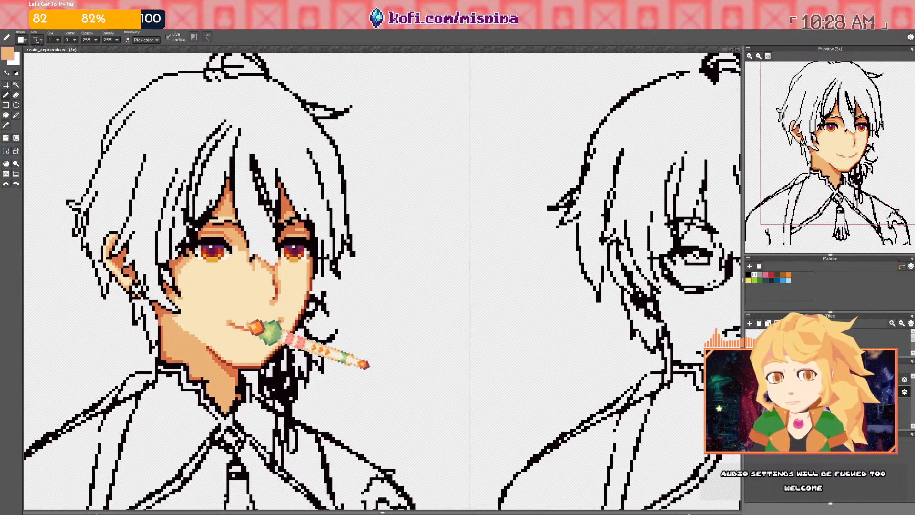
pyautogui.scroll(3, 280, 313)
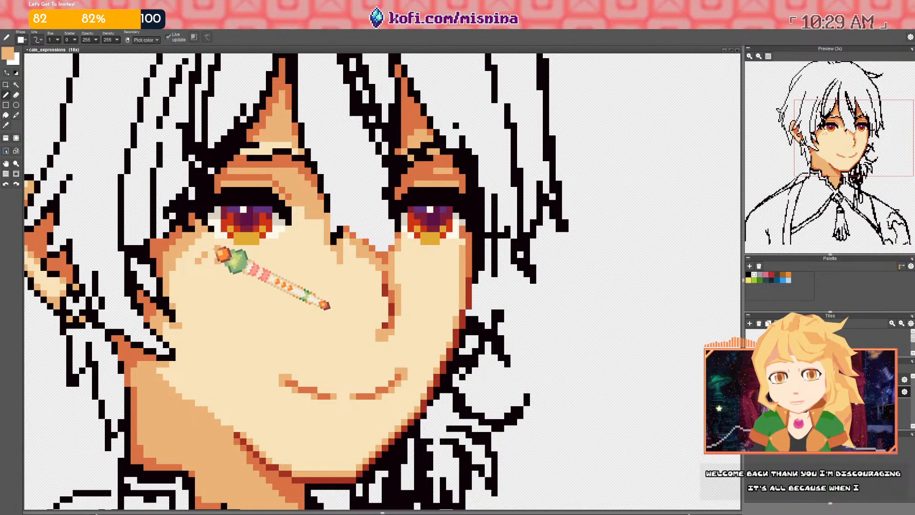
pyautogui.scroll(-4, 224, 246)
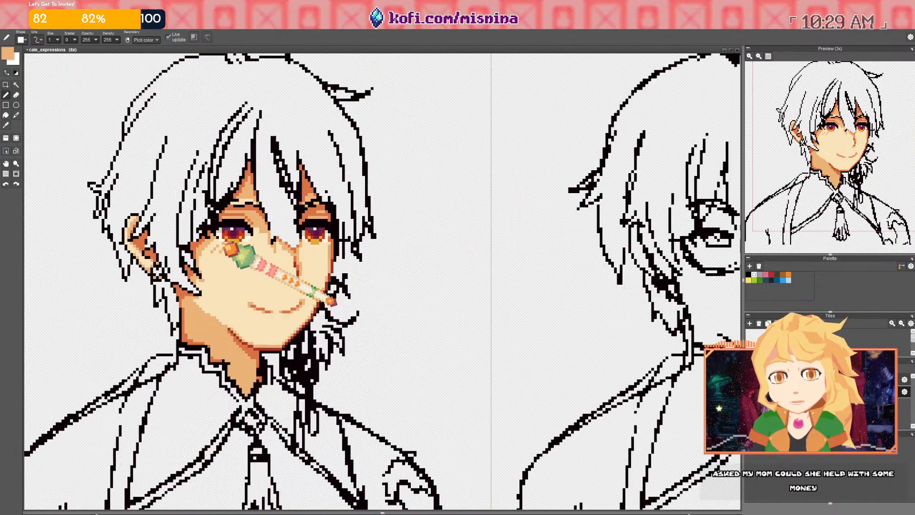
pyautogui.scroll(4, 233, 247)
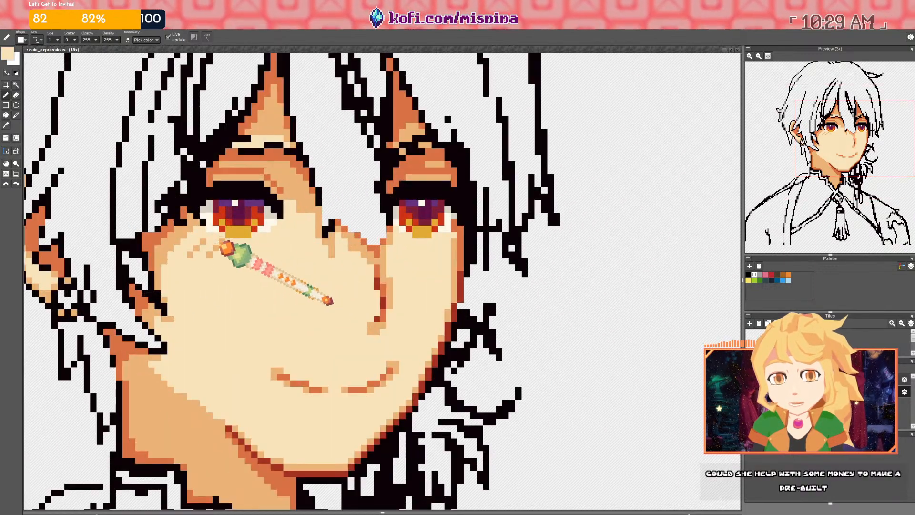
pyautogui.scroll(-5, 229, 247)
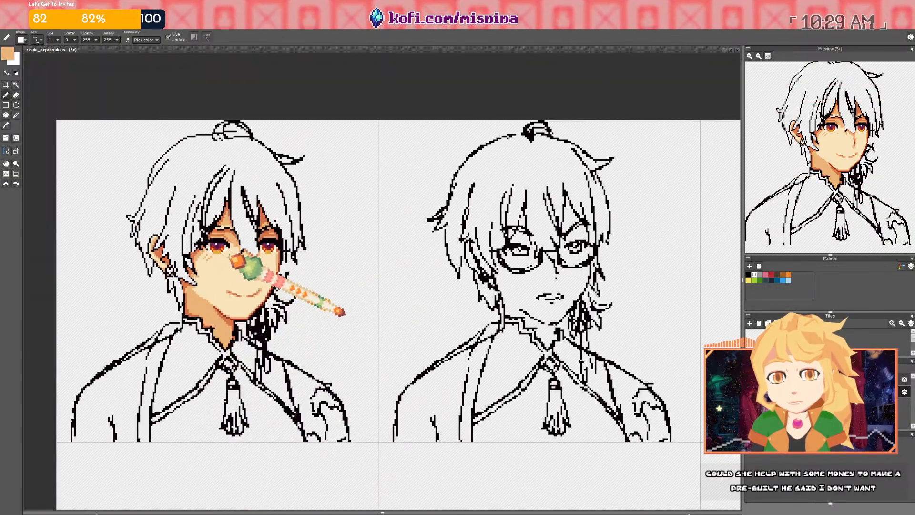
pyautogui.scroll(1, 238, 258)
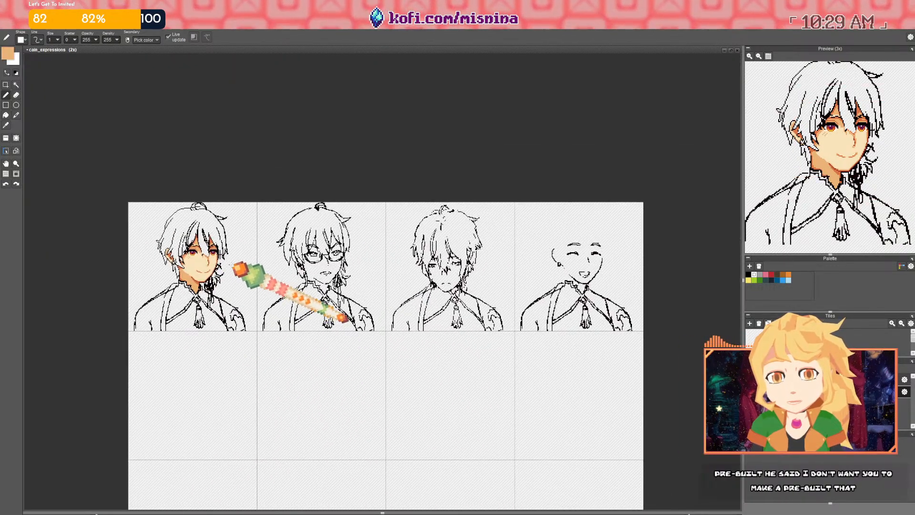
pyautogui.scroll(5, 260, 267)
pyautogui.scroll(3, 208, 249)
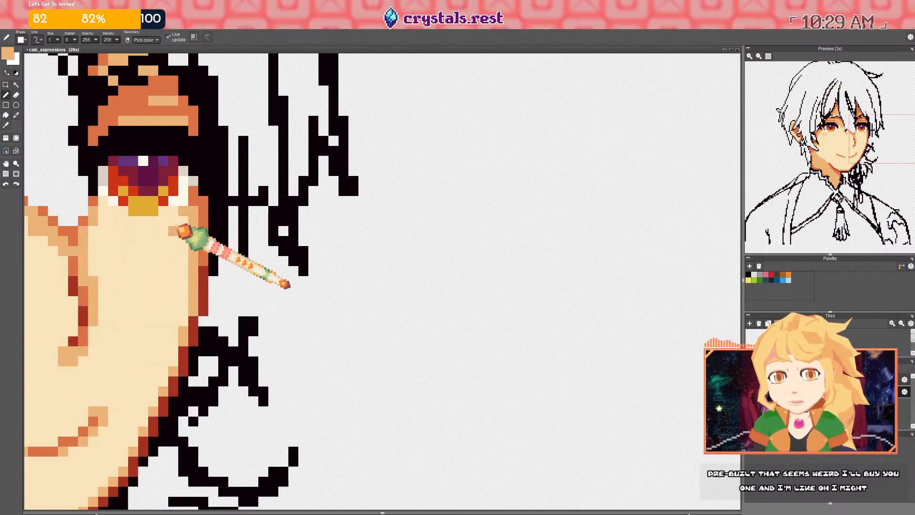
# Sample the orange and tan skin shadows at the left-hand temple to touch up the cheek's edge, and switch to the eraser
pyautogui.scroll(-3, 184, 233)
pyautogui.scroll(-3, 185, 236)
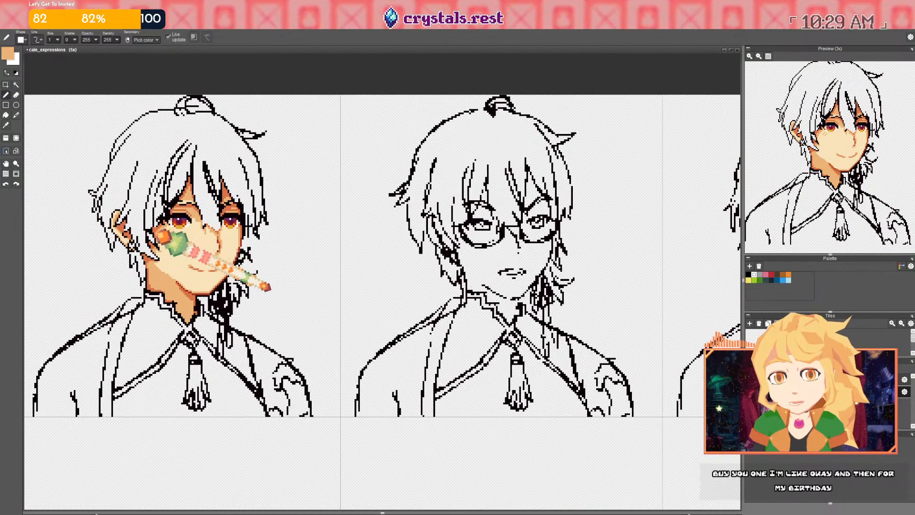
pyautogui.scroll(3, 165, 233)
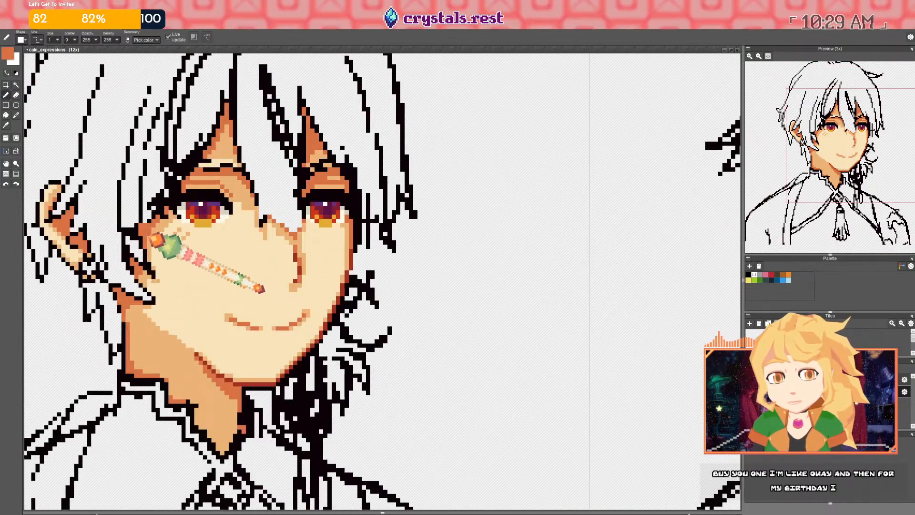
pyautogui.rightClick(153, 225)
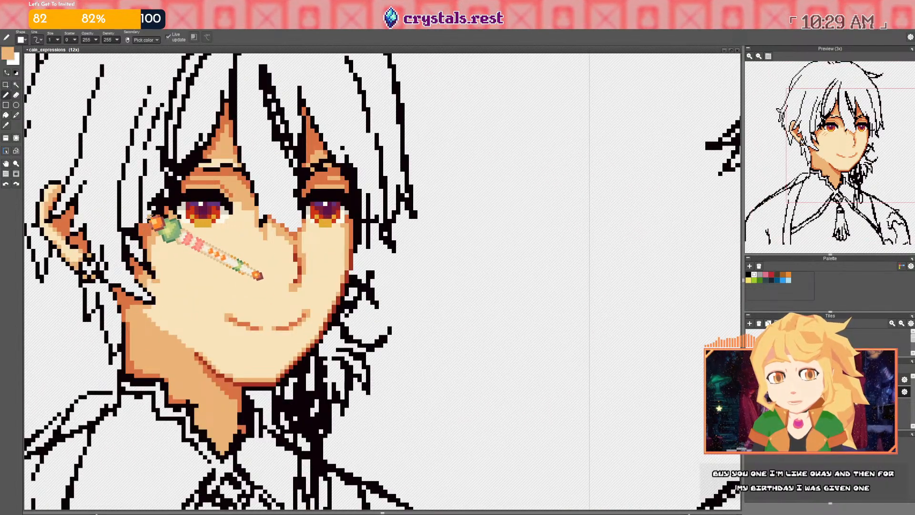
pyautogui.press('e')
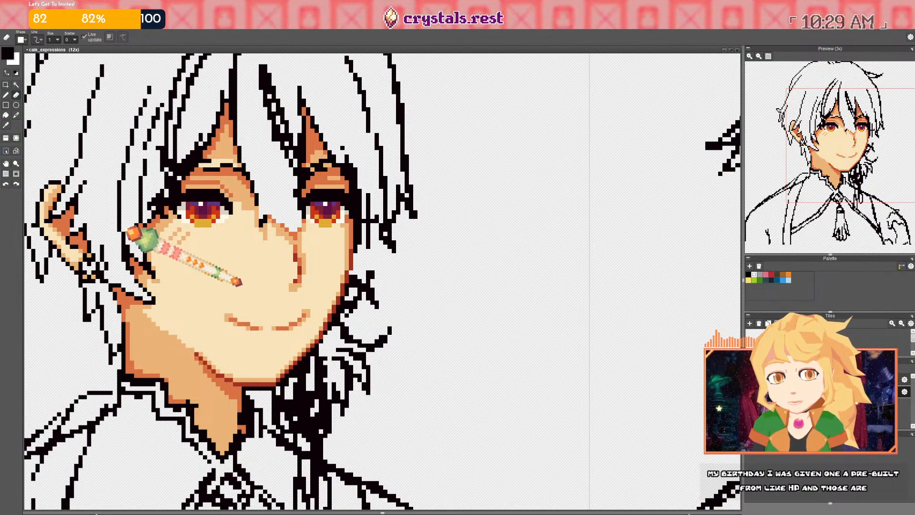
# Paint over the black line of the left-hand eyebrow with the light cream skin colour
pyautogui.scroll(-2, 142, 241)
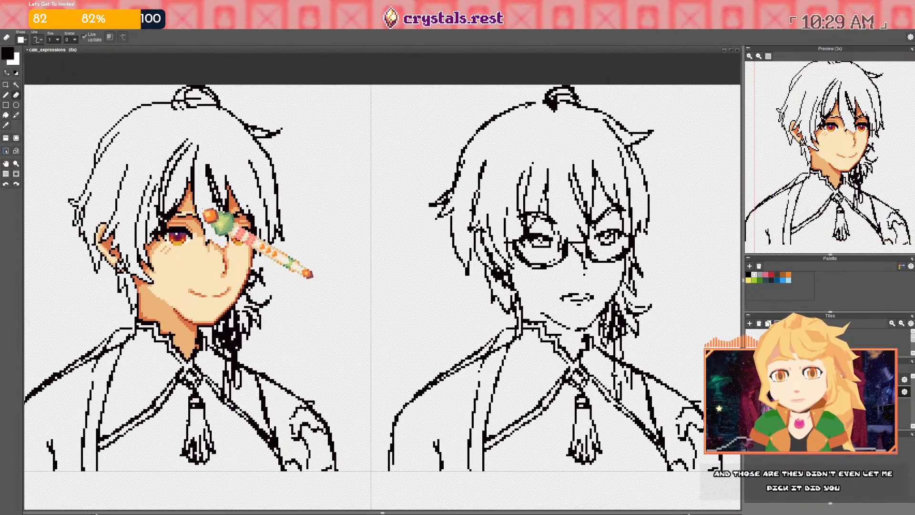
pyautogui.scroll(3, 200, 217)
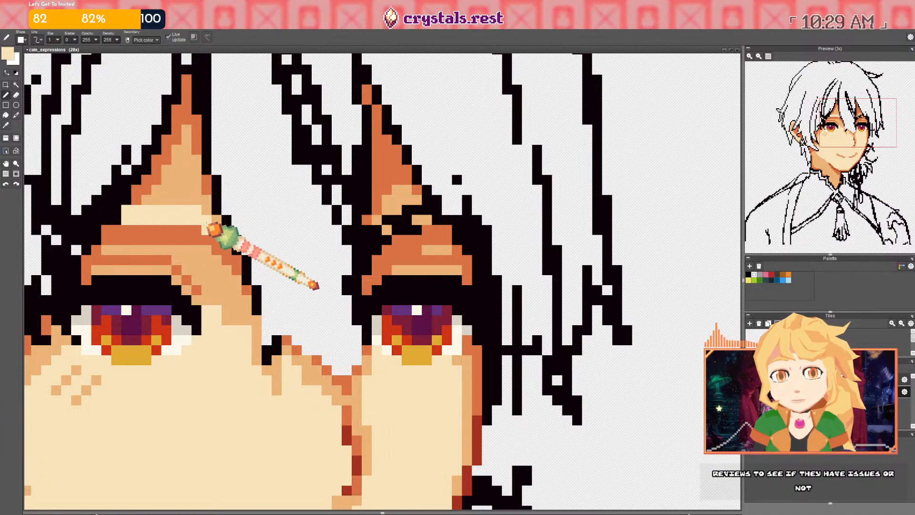
pyautogui.scroll(-4, 216, 225)
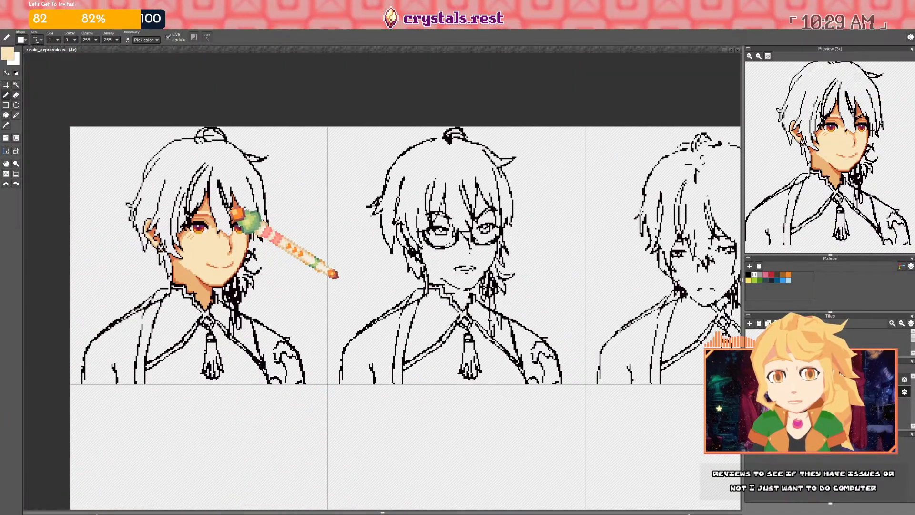
pyautogui.scroll(3, 233, 228)
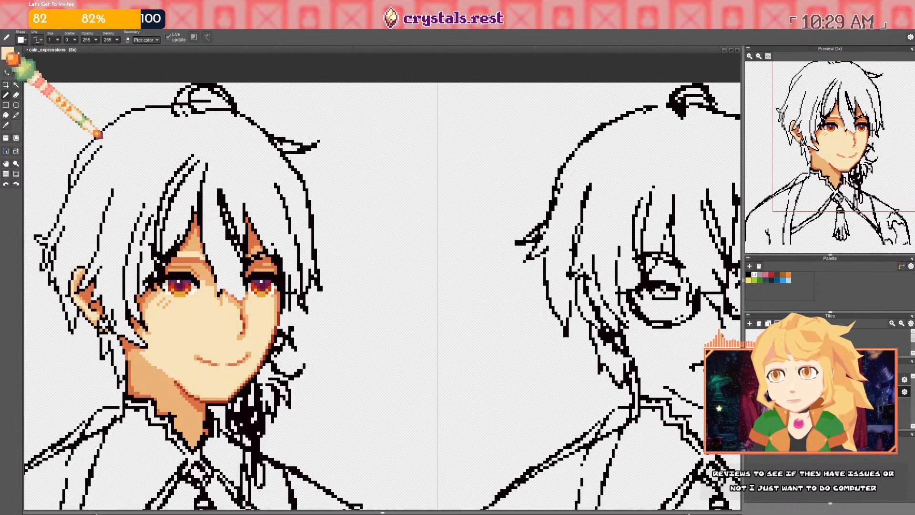
# Set the foreground colour to a light neutral grey for the silver hair
pyautogui.click(8, 53)
pyautogui.moveTo(58, 136); pyautogui.dragTo(62, 130)
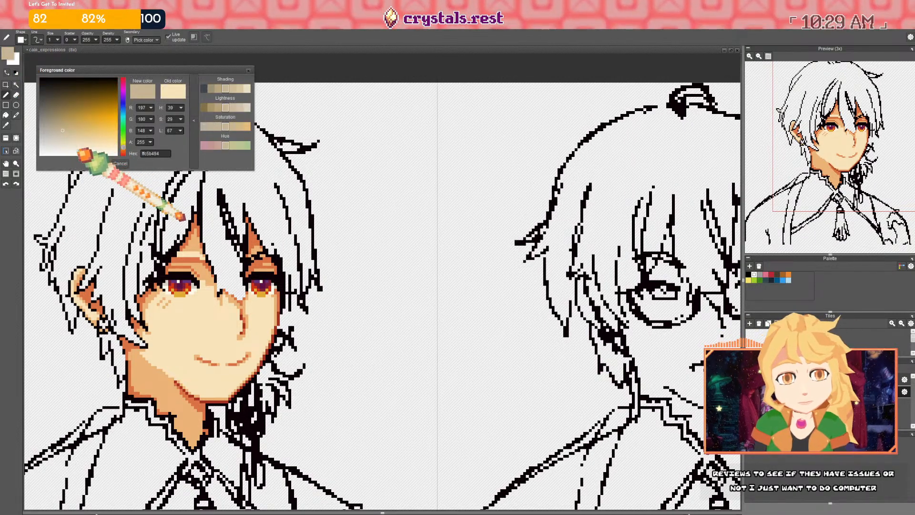
pyautogui.moveTo(123, 141); pyautogui.dragTo(130, 125)
pyautogui.click(44, 139)
pyautogui.moveTo(44, 137); pyautogui.dragTo(42, 145)
pyautogui.click(108, 165)
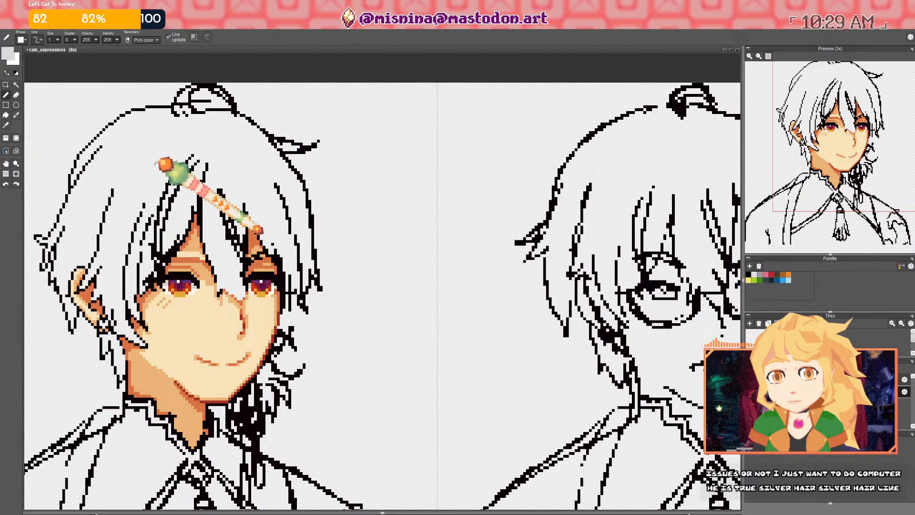
# Fill the first portrait's hair sections, including the fringe and side locks, with the light grey
pyautogui.scroll(1, 180, 163)
pyautogui.scroll(1, 210, 160)
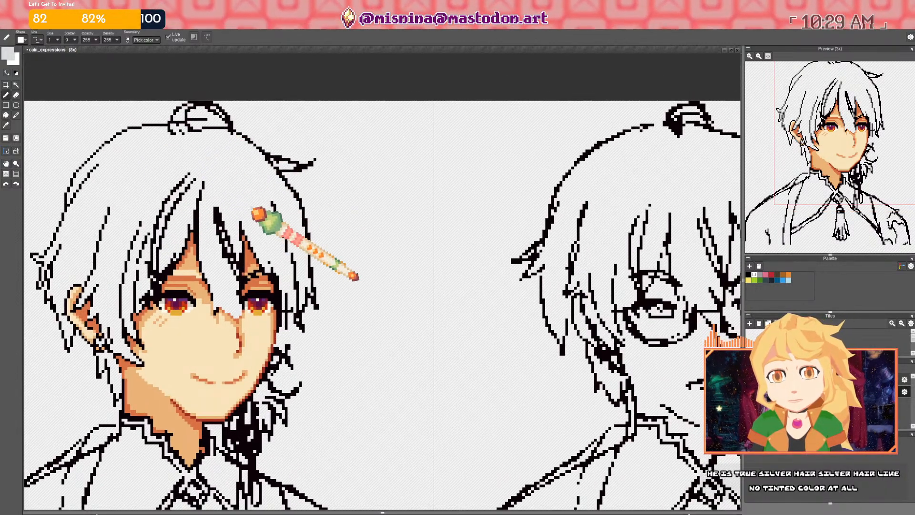
pyautogui.press('f')
pyautogui.click(249, 190)
pyautogui.moveTo(123, 319); pyautogui.dragTo(289, 364)
pyautogui.moveTo(310, 401); pyautogui.dragTo(275, 309)
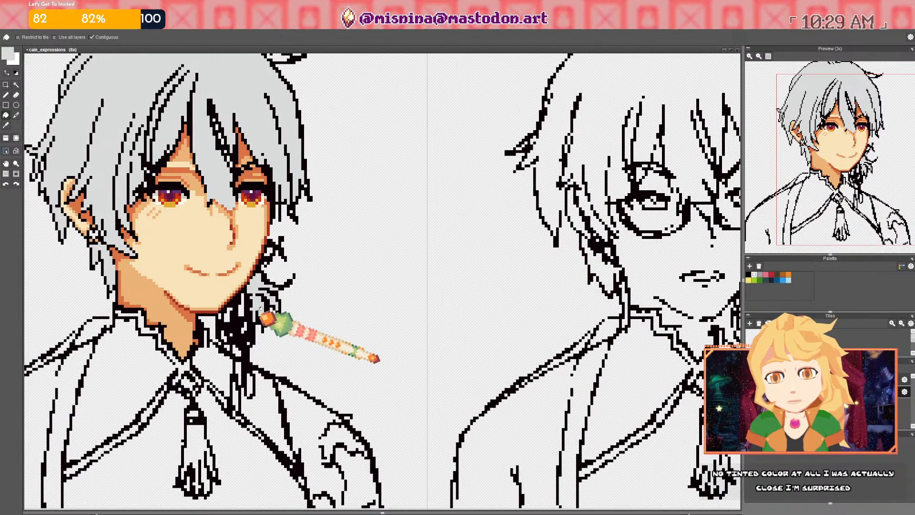
pyautogui.scroll(-1, 211, 324)
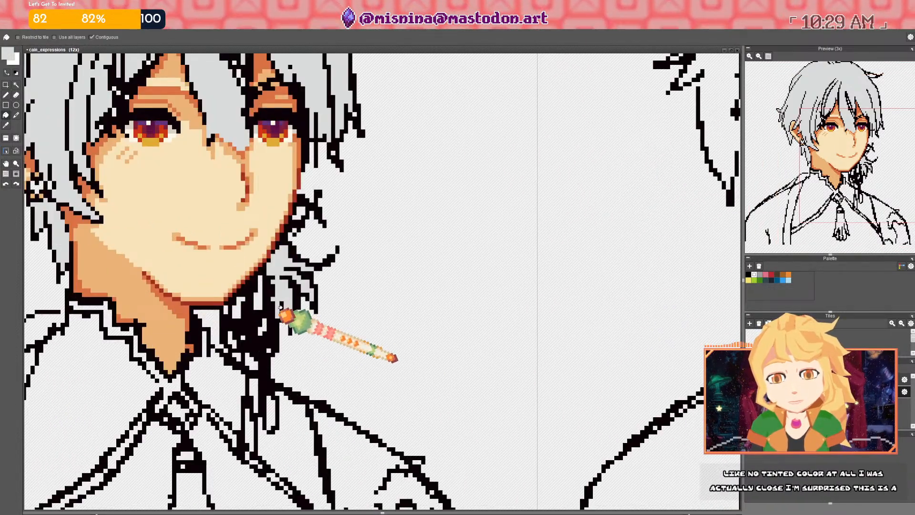
pyautogui.scroll(-1, 286, 305)
pyautogui.moveTo(282, 250); pyautogui.dragTo(274, 281)
pyautogui.moveTo(275, 250); pyautogui.dragTo(274, 267)
# Switch to the pencil and set the foreground colour to a lighter grey, RGB 236, 237, 237
pyautogui.press('b')
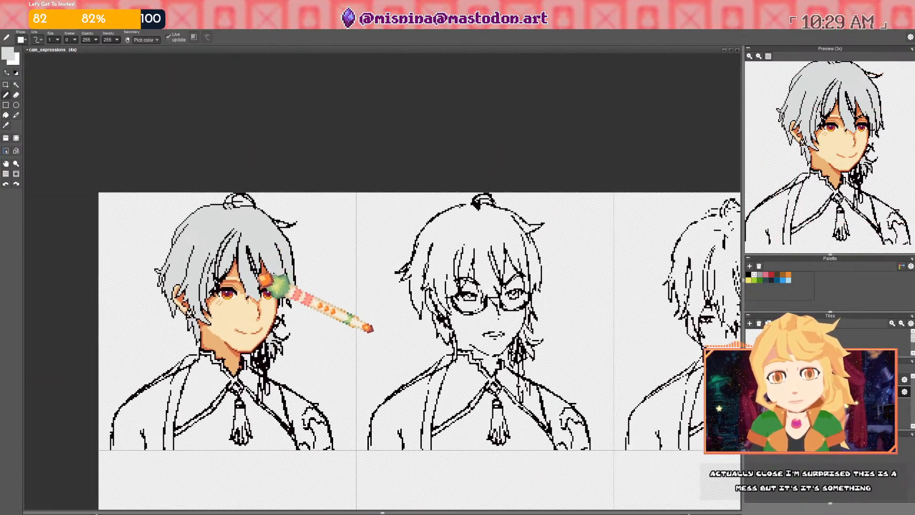
pyautogui.scroll(2, 254, 283)
pyautogui.scroll(1, 257, 288)
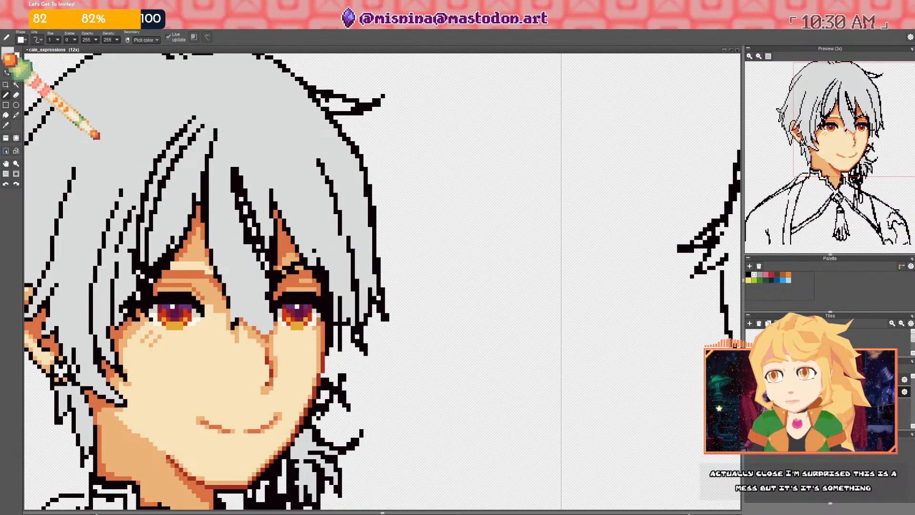
pyautogui.click(7, 55)
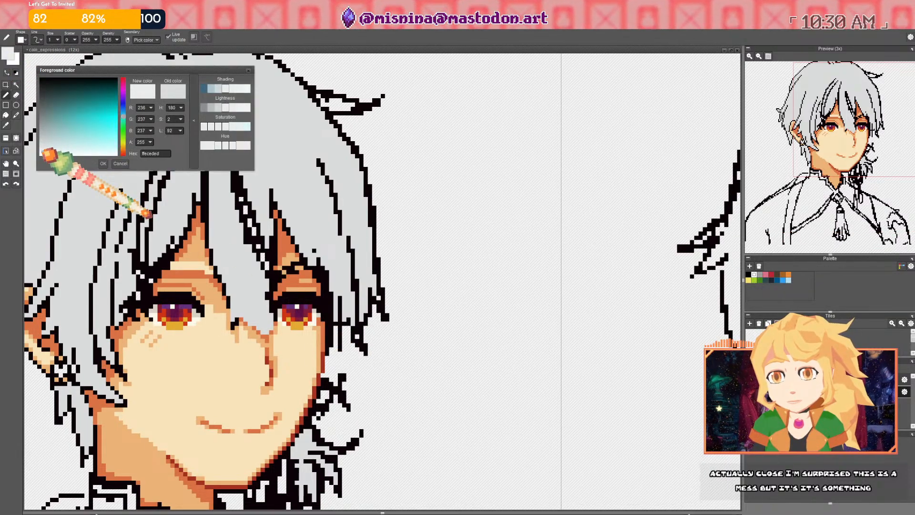
pyautogui.click(104, 164)
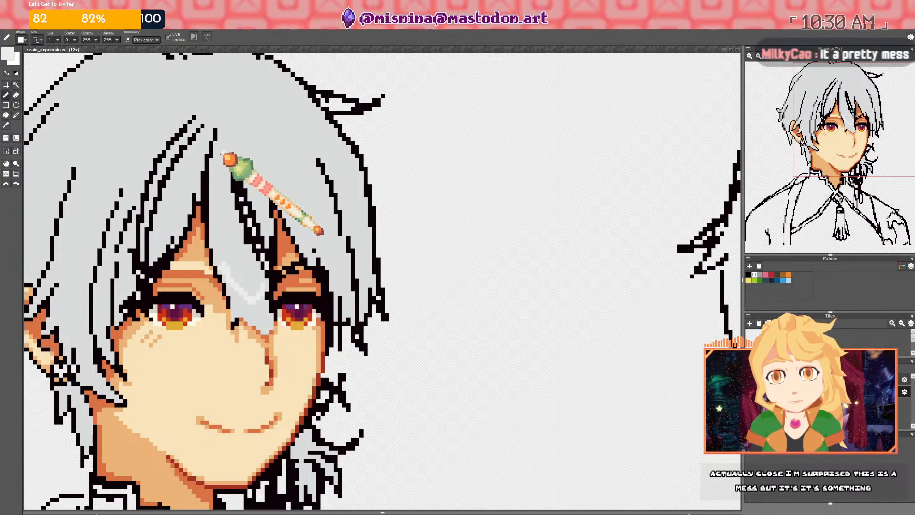
# Draw the zigzag lower edge of a hair highlight across the fringe and side locks in the lighter grey
pyautogui.moveTo(223, 153); pyautogui.dragTo(207, 204)
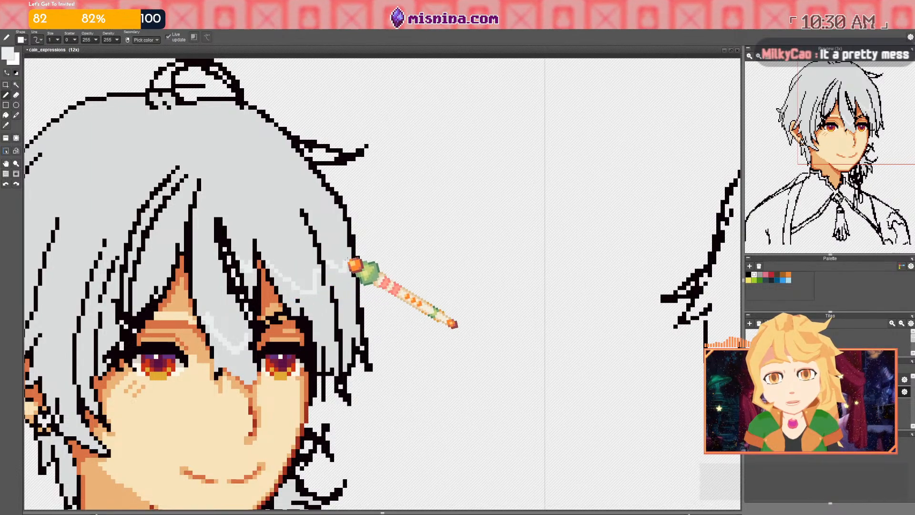
pyautogui.moveTo(173, 245); pyautogui.dragTo(200, 257)
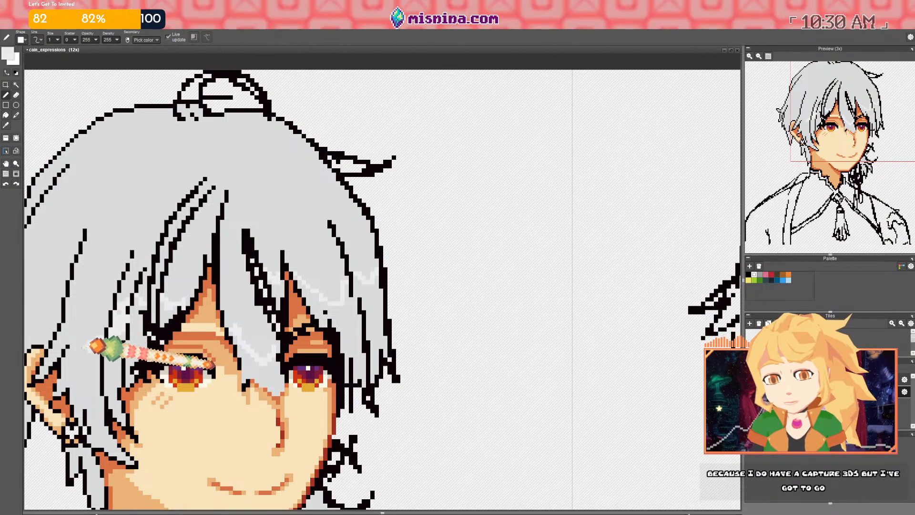
pyautogui.moveTo(96, 288)
pyautogui.mouseDown()
pyautogui.moveTo(278, 305)
pyautogui.moveTo(230, 287)
pyautogui.mouseUp()
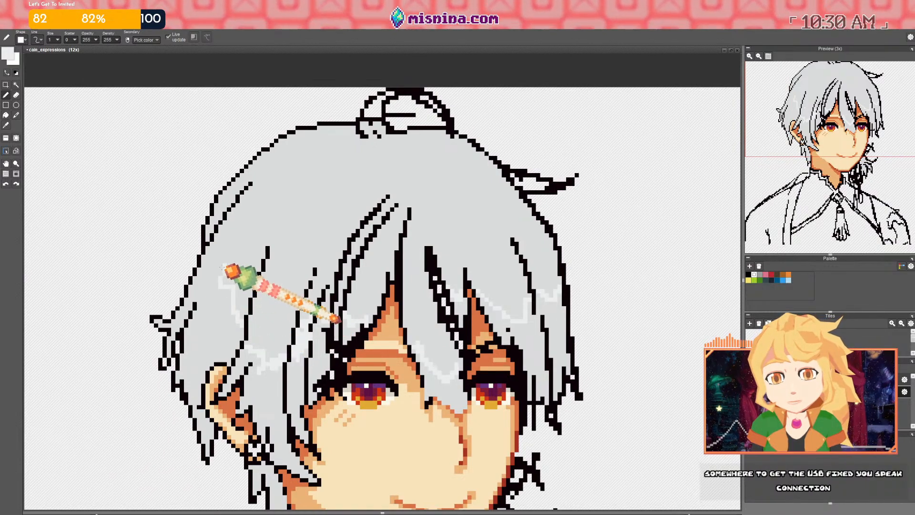
pyautogui.moveTo(254, 197); pyautogui.dragTo(150, 285)
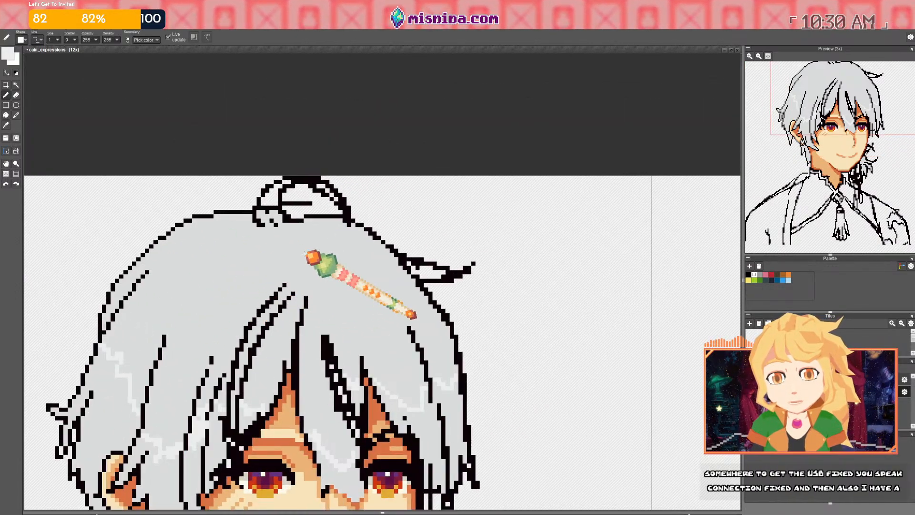
# Draw the highlight's wavy upper edge on the crown below the hair loop and fill the band with the lighter grey
pyautogui.moveTo(237, 219)
pyautogui.mouseDown()
pyautogui.moveTo(227, 227)
pyautogui.moveTo(315, 260)
pyautogui.moveTo(343, 256)
pyautogui.moveTo(367, 235)
pyautogui.mouseUp()
pyautogui.moveTo(411, 262); pyautogui.dragTo(233, 239)
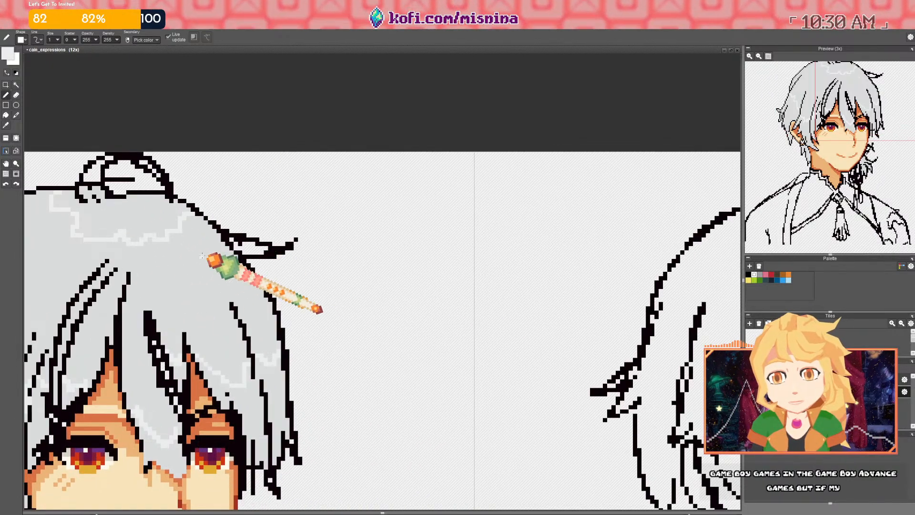
pyautogui.scroll(-3, 311, 313)
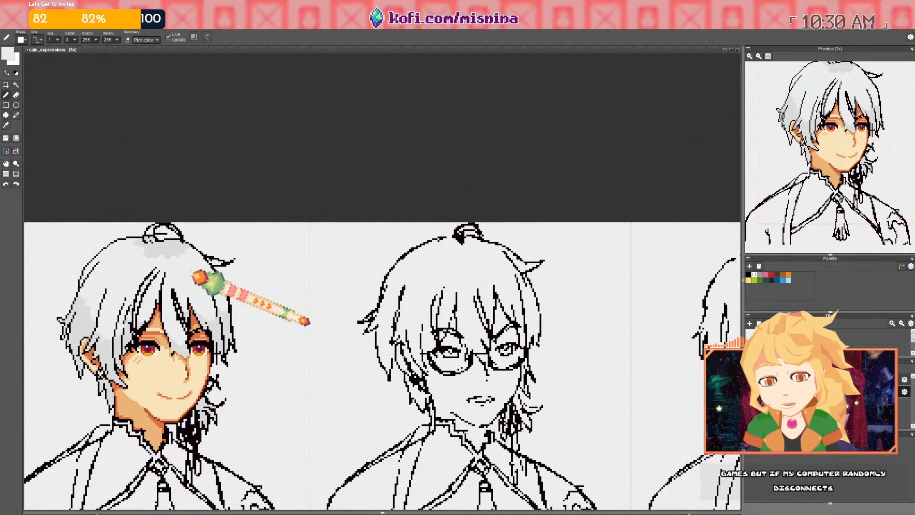
# Thin the outer hair outline below the flick on the far side of the head, replacing its inner black pixels with light grey
pyautogui.scroll(4, 220, 268)
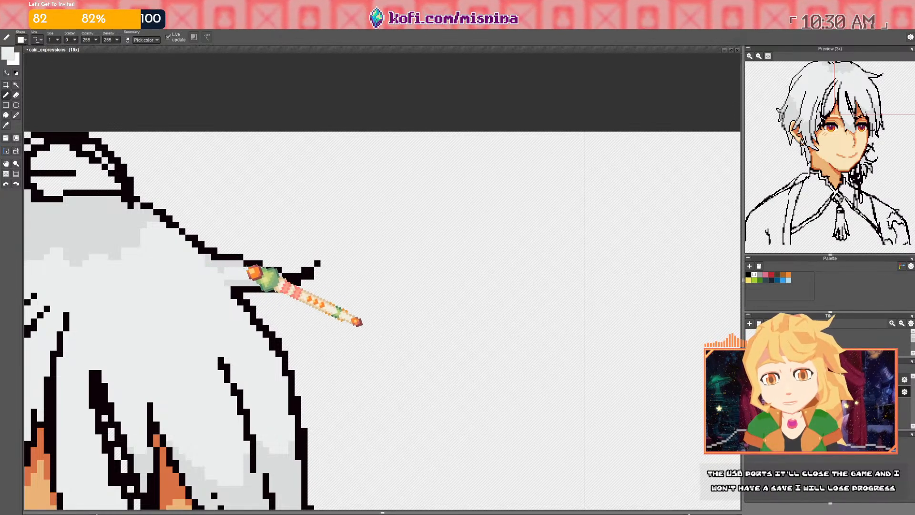
pyautogui.scroll(-3, 224, 269)
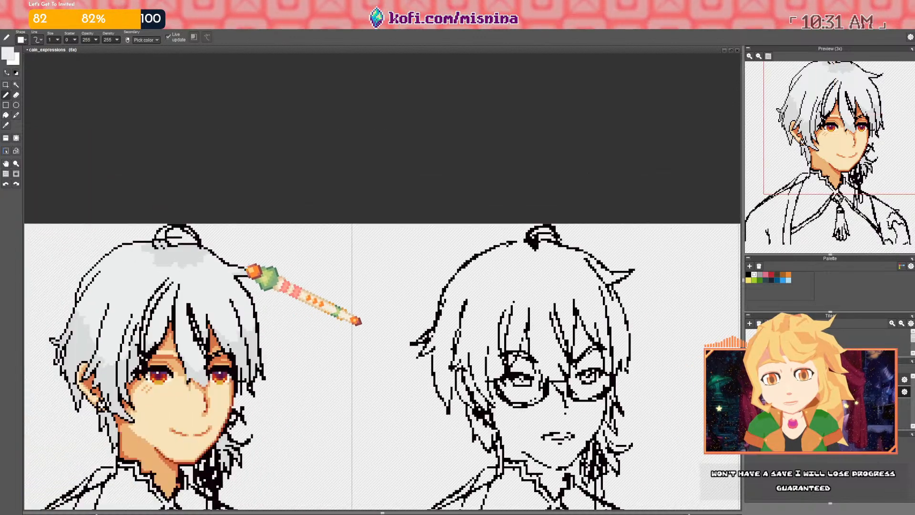
pyautogui.scroll(3, 286, 136)
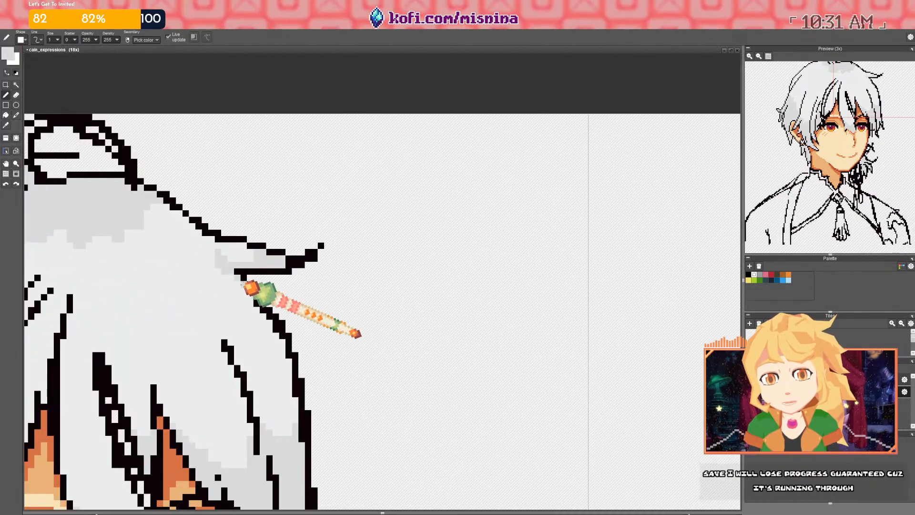
pyautogui.hotkey('ctrl', 'z')
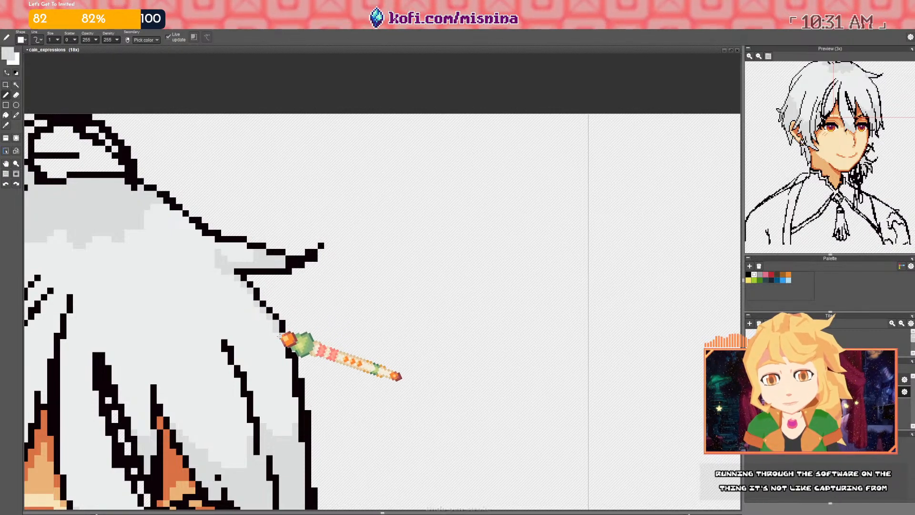
pyautogui.scroll(-4, 299, 318)
pyautogui.scroll(5, 269, 259)
pyautogui.scroll(1, 261, 262)
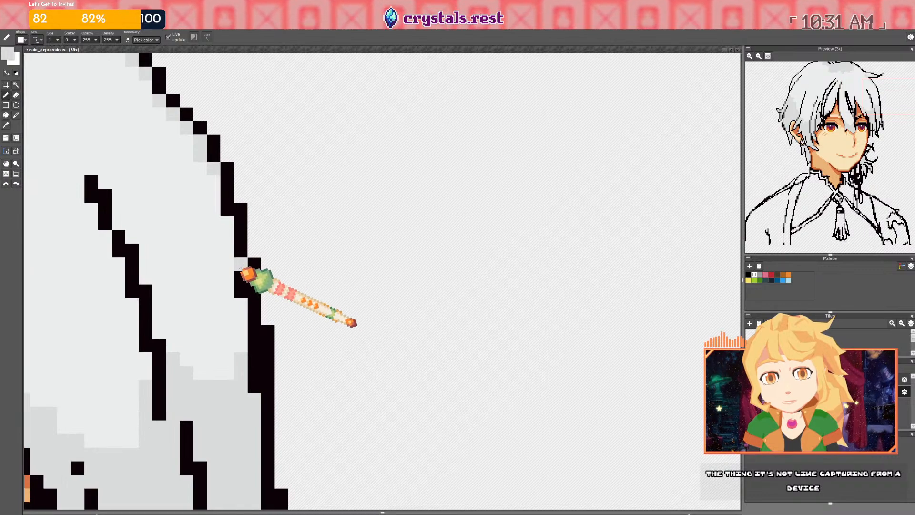
pyautogui.scroll(-4, 269, 356)
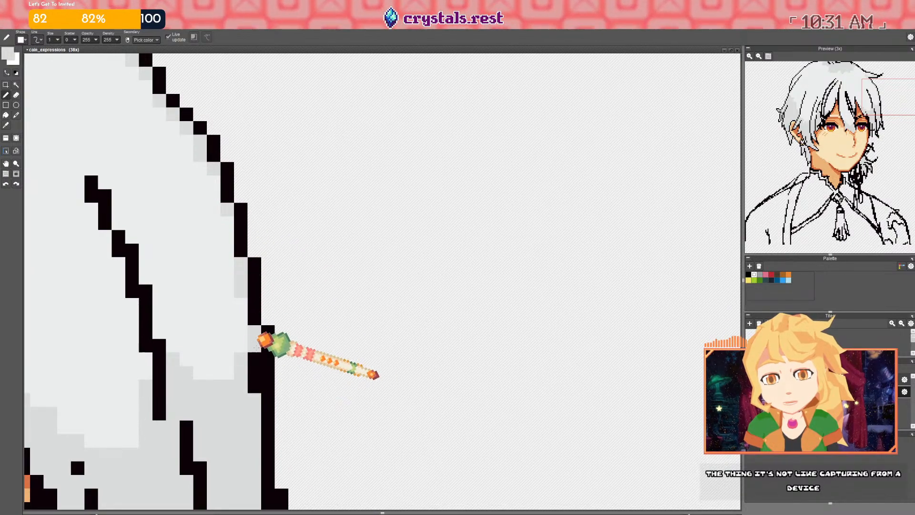
pyautogui.scroll(3, 249, 340)
pyautogui.scroll(-5, 247, 340)
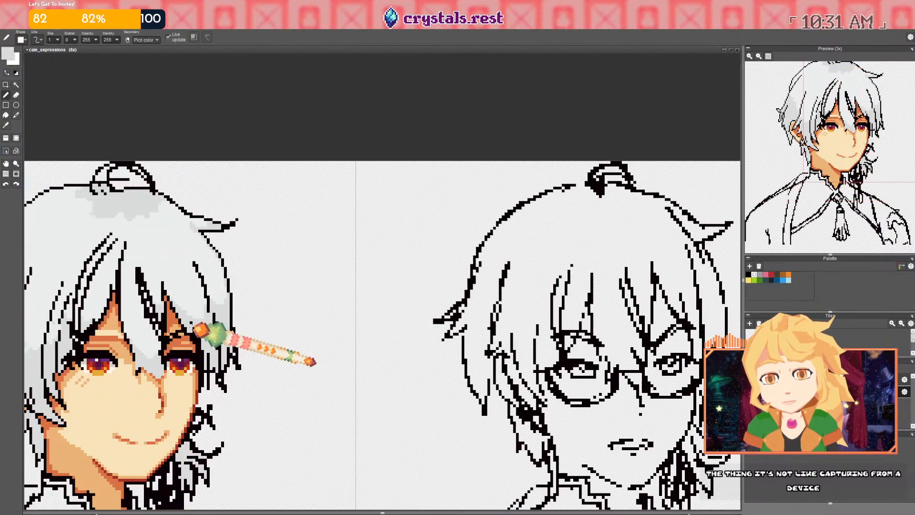
# Thin the two long curved strand lines in the fringe above the eye nearer the ear to single-pixel width using the highlight grey
pyautogui.scroll(1, 214, 311)
pyautogui.scroll(5, 193, 288)
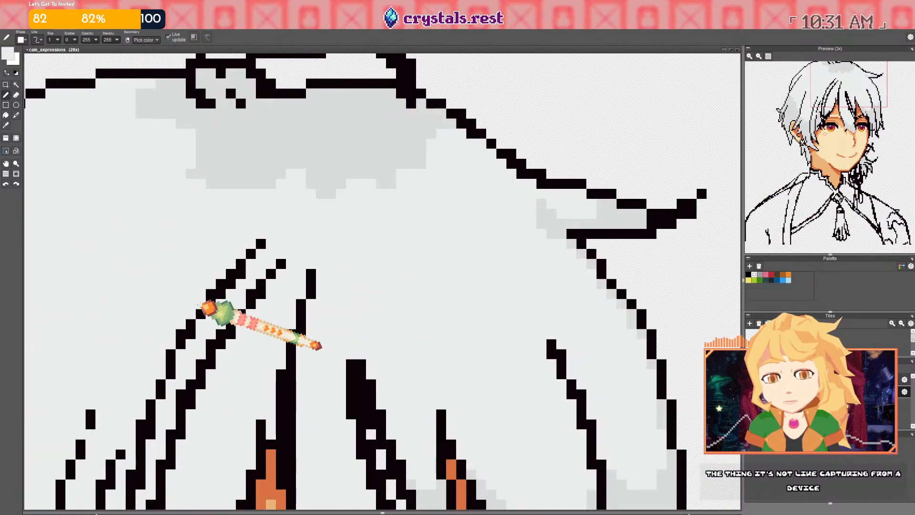
pyautogui.moveTo(221, 285); pyautogui.dragTo(262, 241)
pyautogui.click(263, 293)
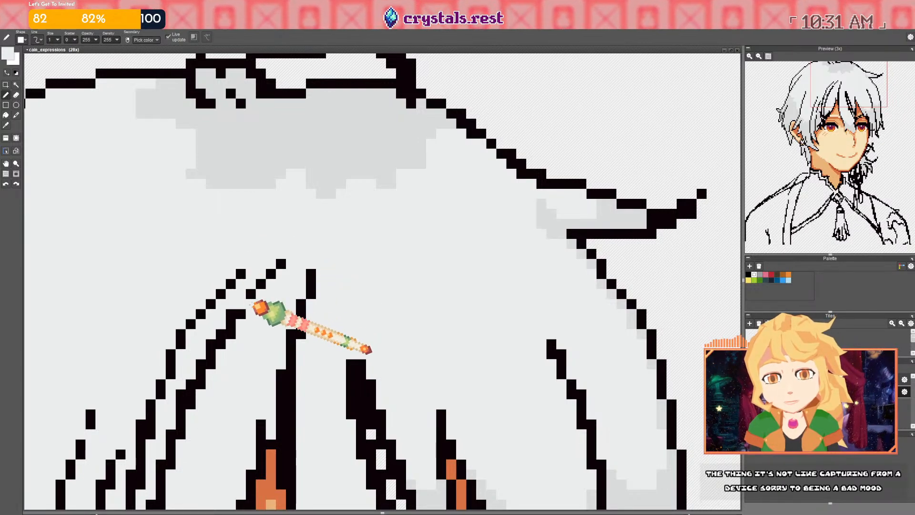
pyautogui.rightClick(230, 315)
pyautogui.moveTo(231, 324); pyautogui.dragTo(250, 304)
pyautogui.rightClick(234, 306)
pyautogui.click(231, 314)
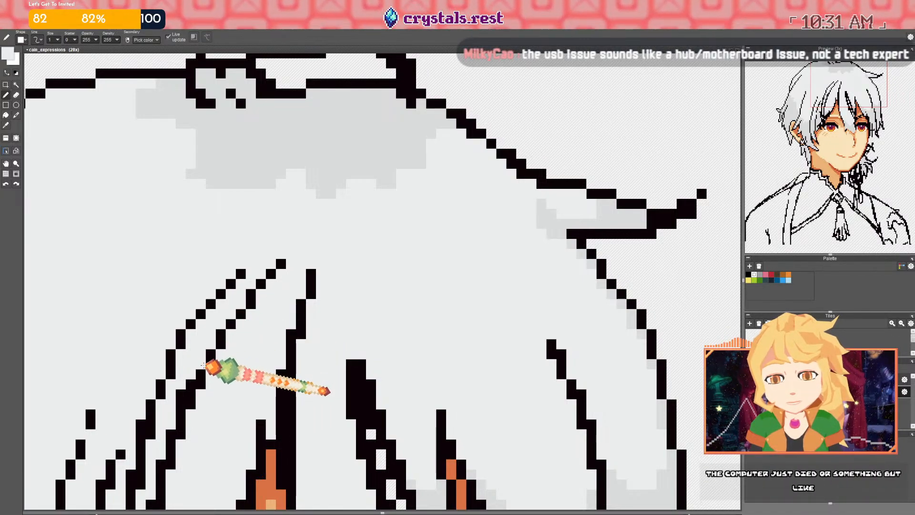
pyautogui.moveTo(205, 363); pyautogui.dragTo(254, 250)
pyautogui.click(240, 271)
pyautogui.click(231, 281)
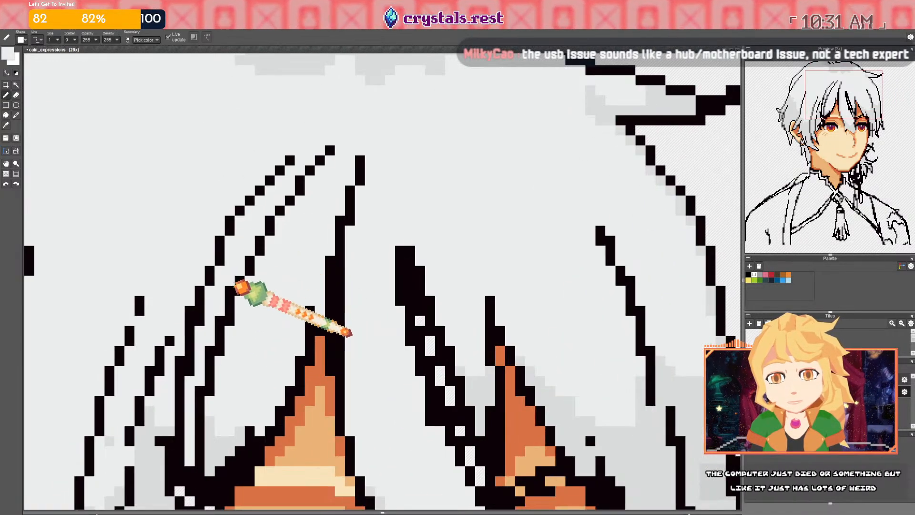
pyautogui.scroll(-3, 241, 329)
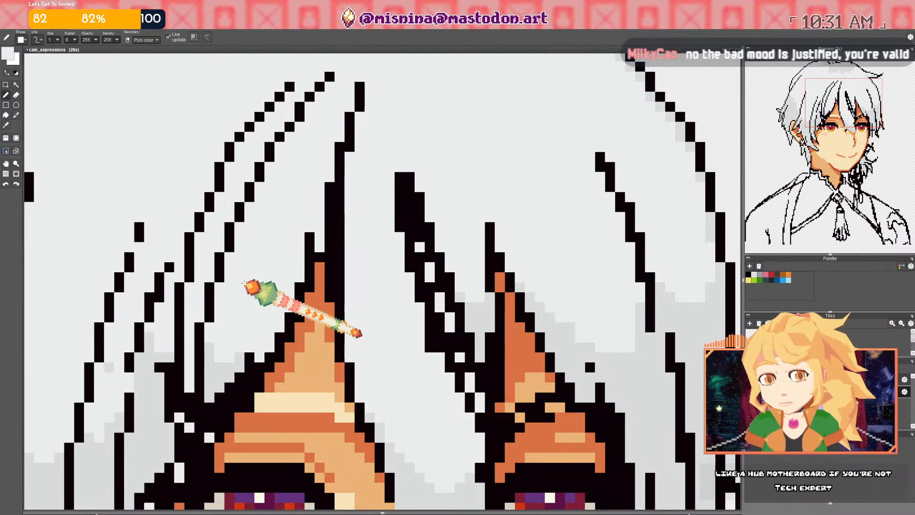
# Clean up the fringe strand ends above the lashes of the eye nearer the ear, closing the stray gaps with black
pyautogui.scroll(-5, 244, 283)
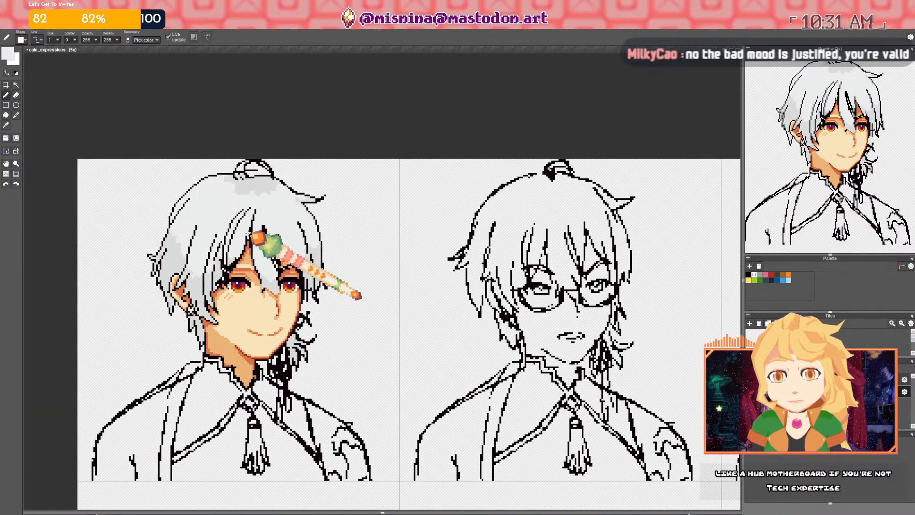
pyautogui.scroll(5, 251, 233)
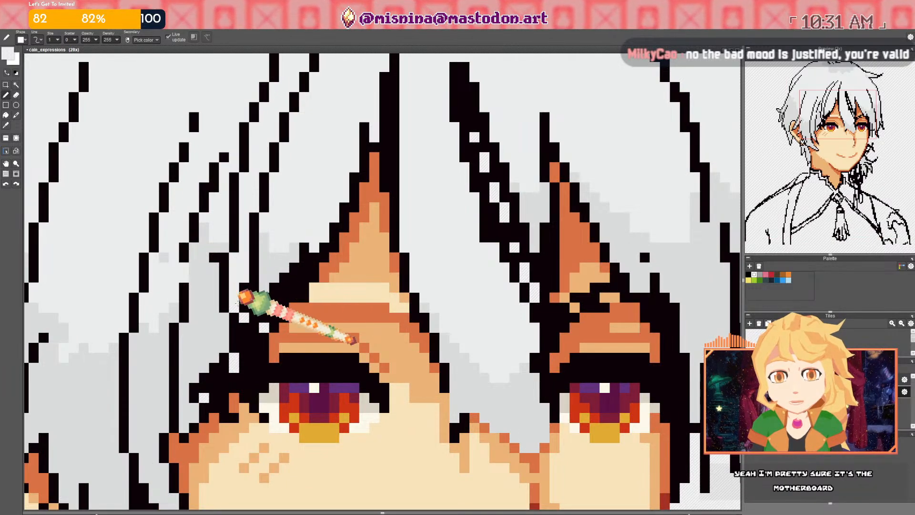
pyautogui.moveTo(246, 360); pyautogui.dragTo(245, 369)
pyautogui.rightClick(233, 347)
pyautogui.moveTo(224, 317); pyautogui.dragTo(226, 330)
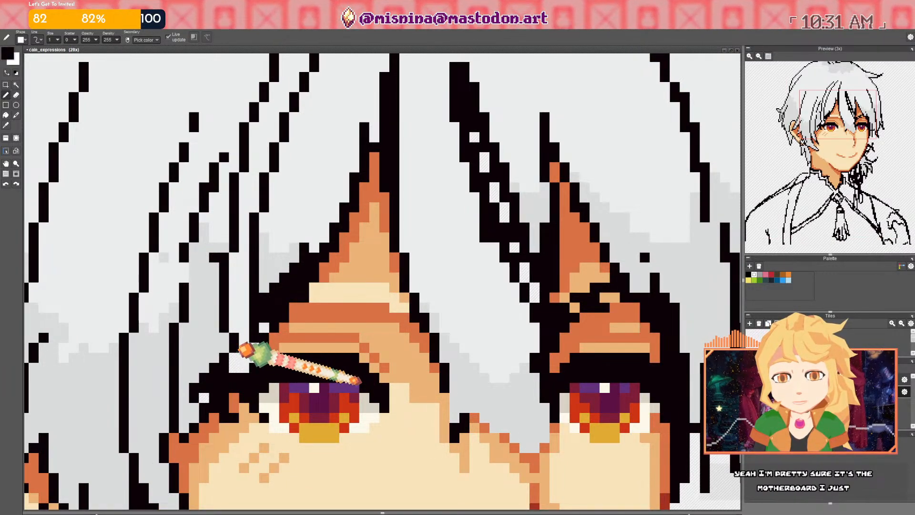
pyautogui.scroll(-3, 222, 346)
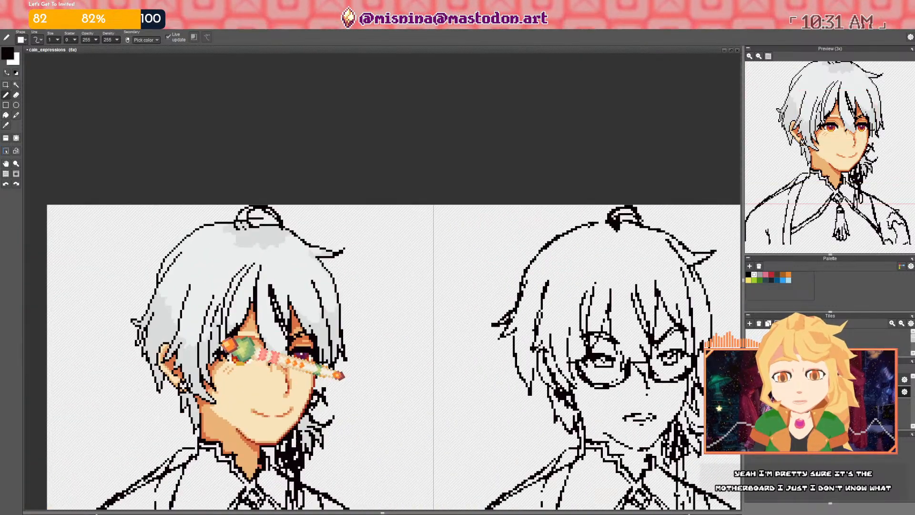
pyautogui.scroll(3, 229, 341)
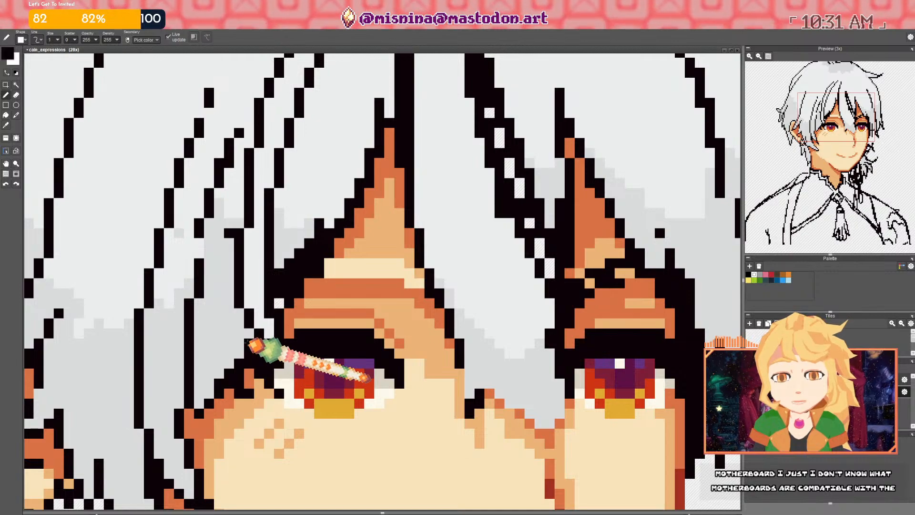
pyautogui.scroll(-3, 243, 360)
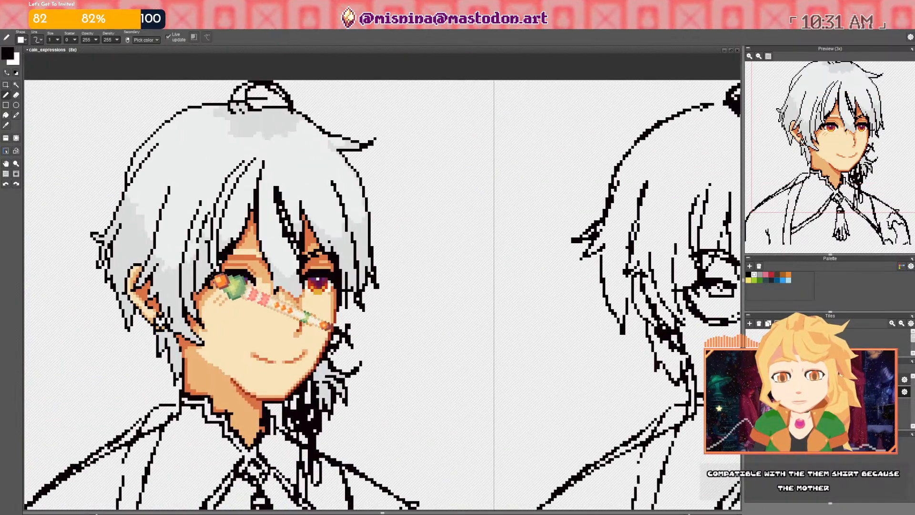
# Extend the dark orange skin shading beside the outer corner of the same eye and tidy the black lash edge
pyautogui.scroll(4, 205, 270)
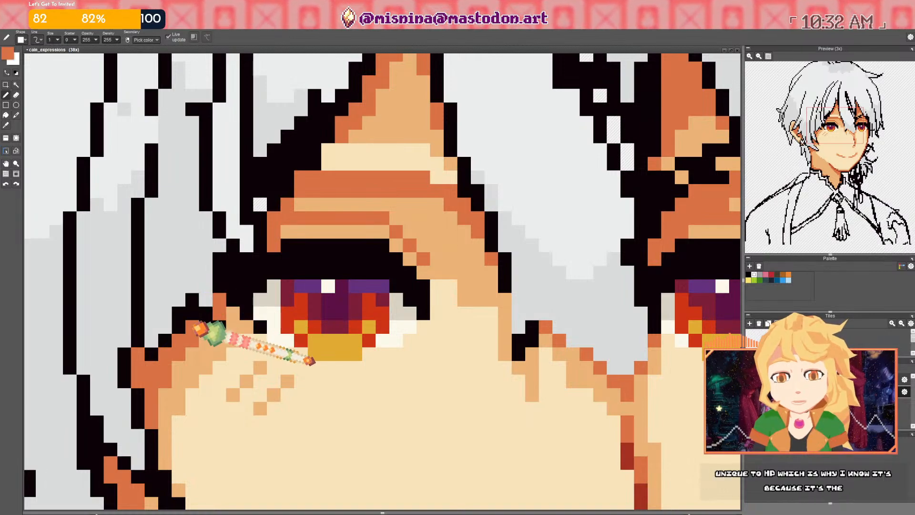
pyautogui.scroll(-3, 234, 286)
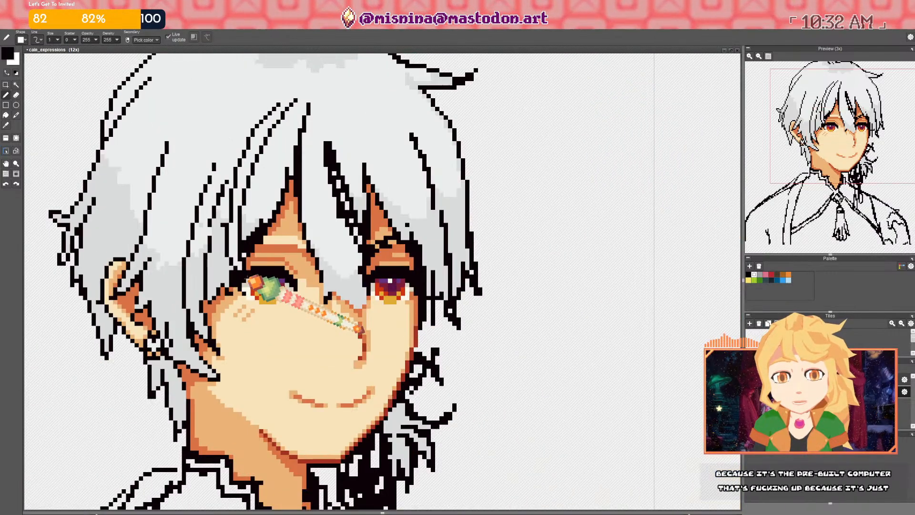
pyautogui.scroll(4, 236, 291)
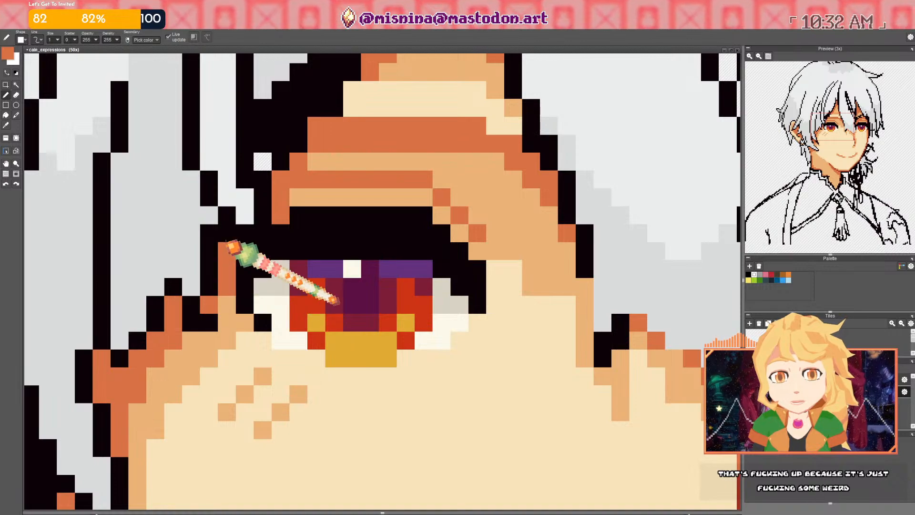
pyautogui.rightClick(234, 248)
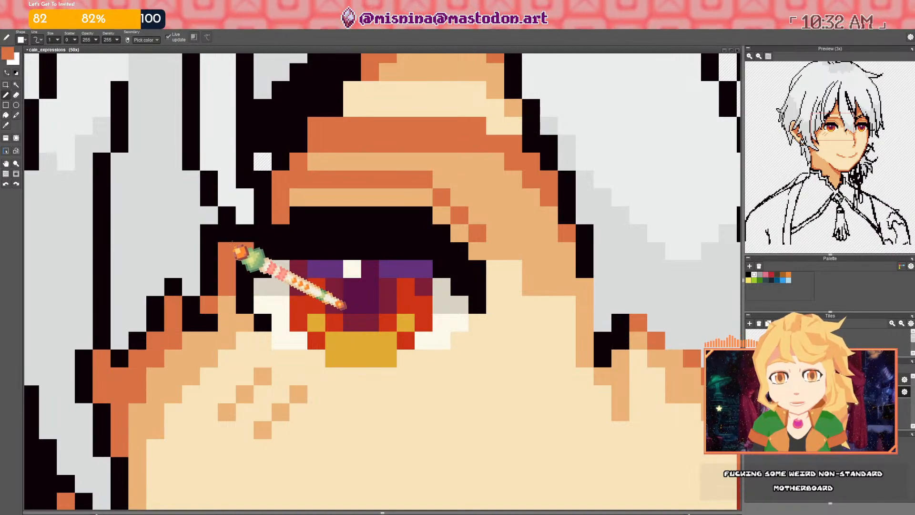
pyautogui.rightClick(274, 250)
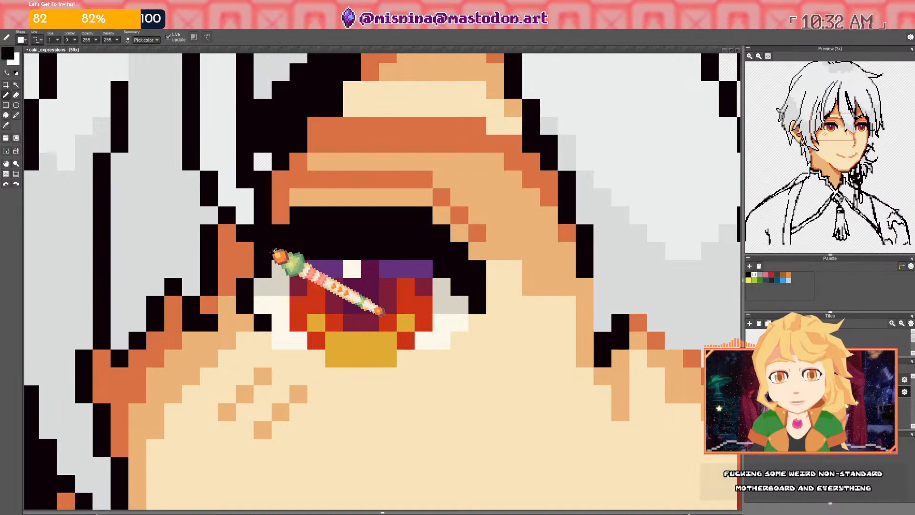
# Pick the hair grey and thin the central fringe line above the forehead gap, smoothing its curve down the middle lock
pyautogui.scroll(-6, 288, 234)
pyautogui.moveTo(309, 235); pyautogui.dragTo(276, 255)
pyautogui.scroll(3, 252, 260)
pyautogui.rightClick(240, 277)
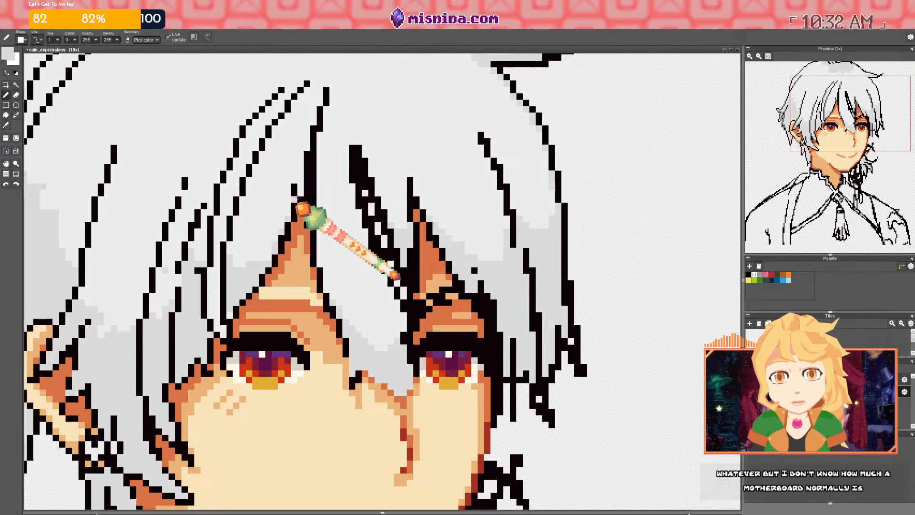
pyautogui.moveTo(299, 209); pyautogui.dragTo(294, 221)
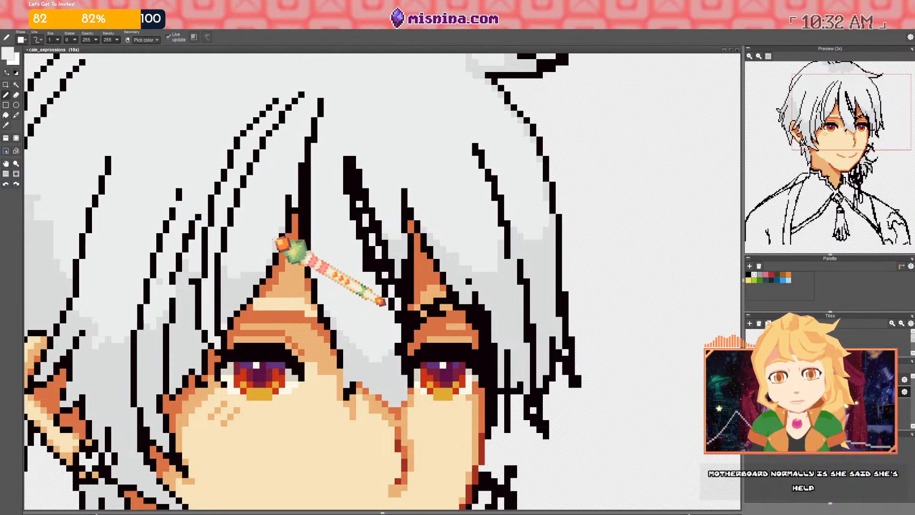
pyautogui.moveTo(300, 171); pyautogui.dragTo(285, 216)
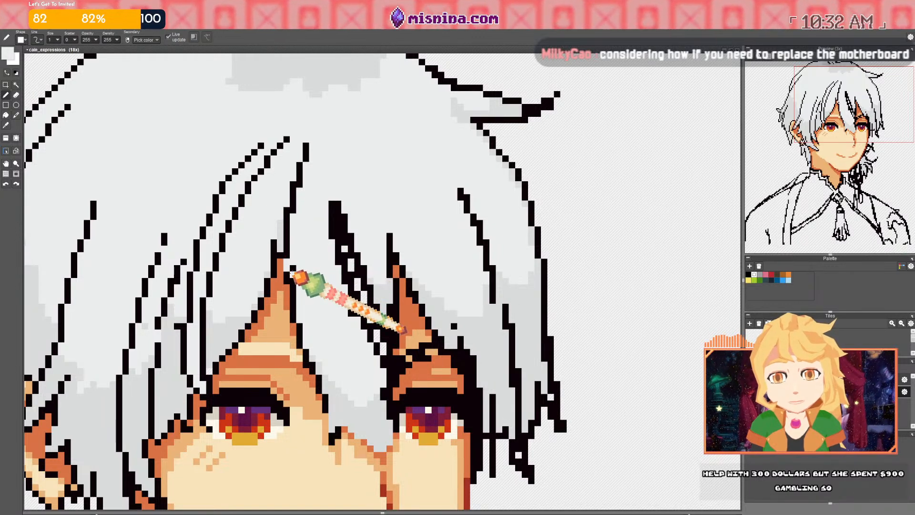
pyautogui.click(300, 185)
pyautogui.moveTo(310, 167); pyautogui.dragTo(306, 179)
pyautogui.moveTo(310, 257); pyautogui.dragTo(280, 211)
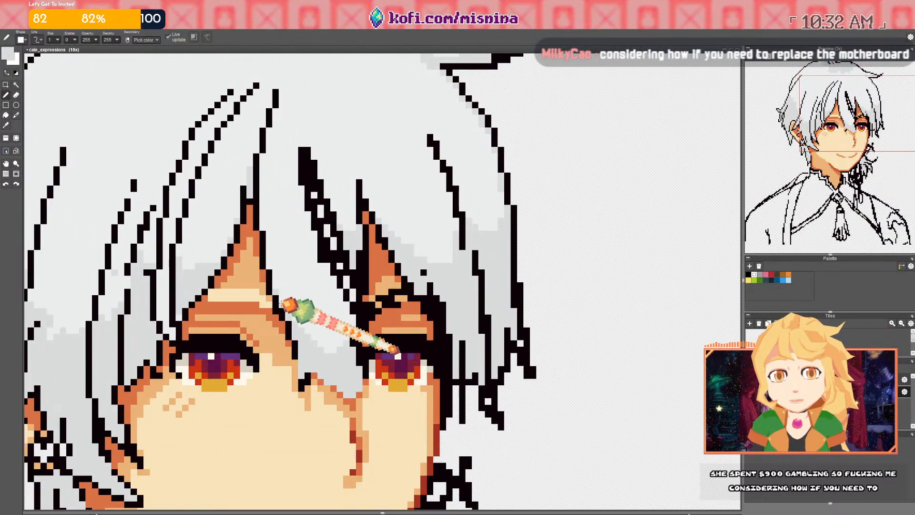
pyautogui.moveTo(264, 230); pyautogui.dragTo(243, 251)
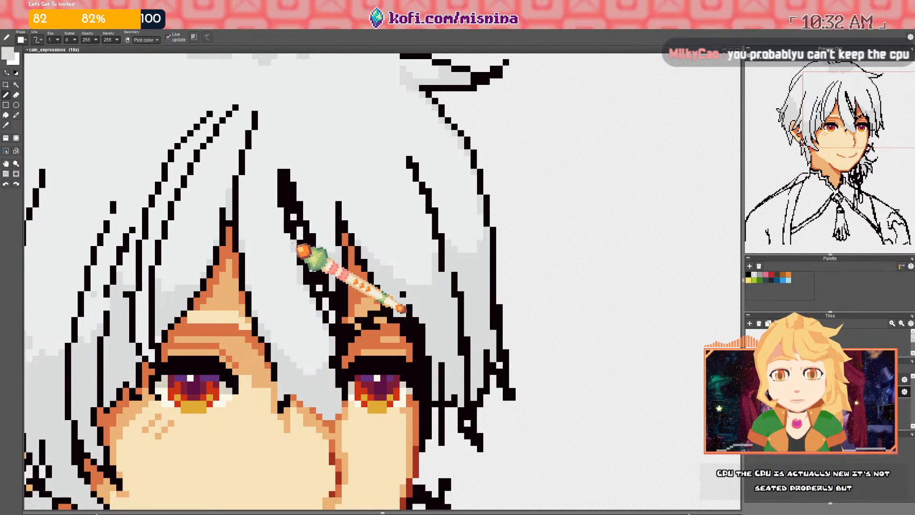
# Taper the thick upper tips of the two black fringe strands beside the middle lock with light grey
pyautogui.moveTo(281, 172)
pyautogui.mouseDown()
pyautogui.moveTo(281, 204)
pyautogui.moveTo(294, 190)
pyautogui.mouseUp()
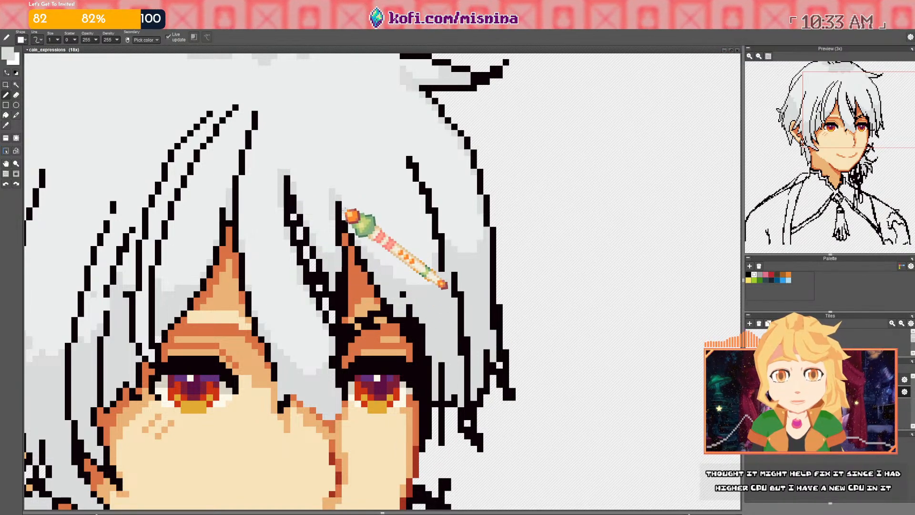
pyautogui.scroll(-5, 355, 233)
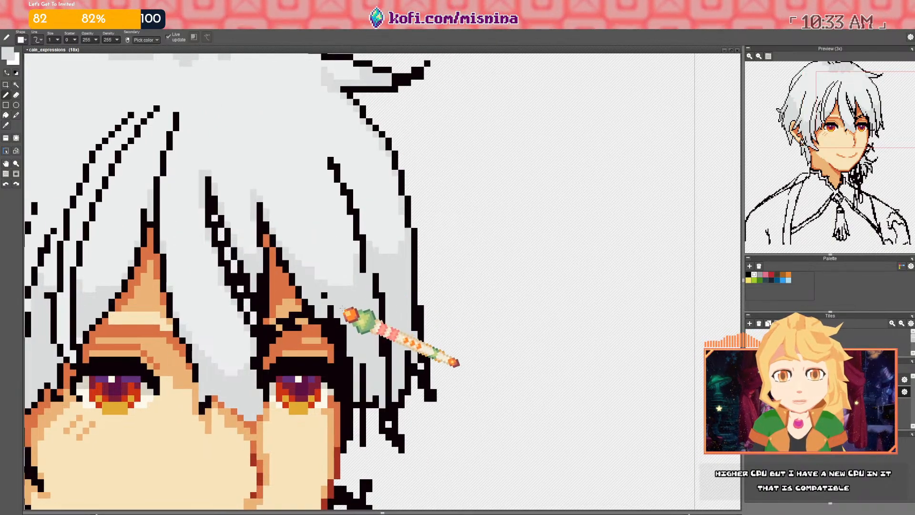
pyautogui.scroll(5, 358, 295)
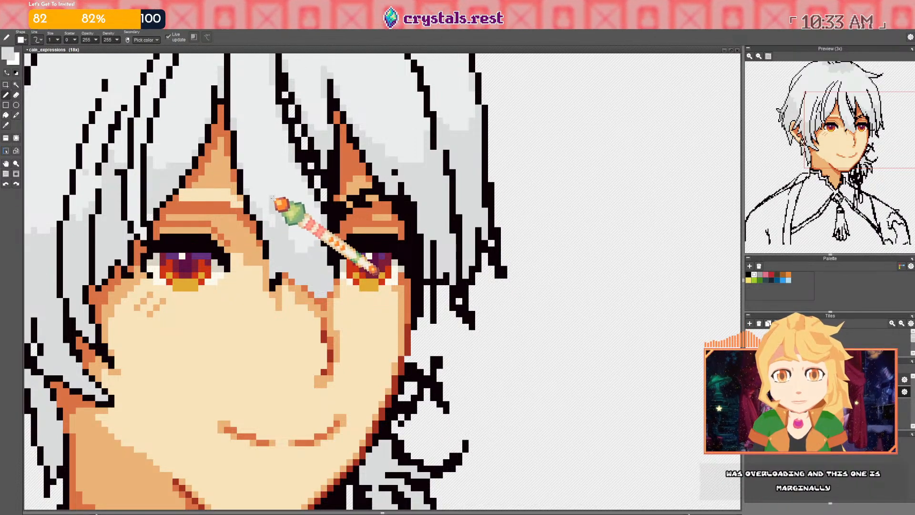
pyautogui.scroll(-5, 282, 239)
pyautogui.scroll(3, 314, 241)
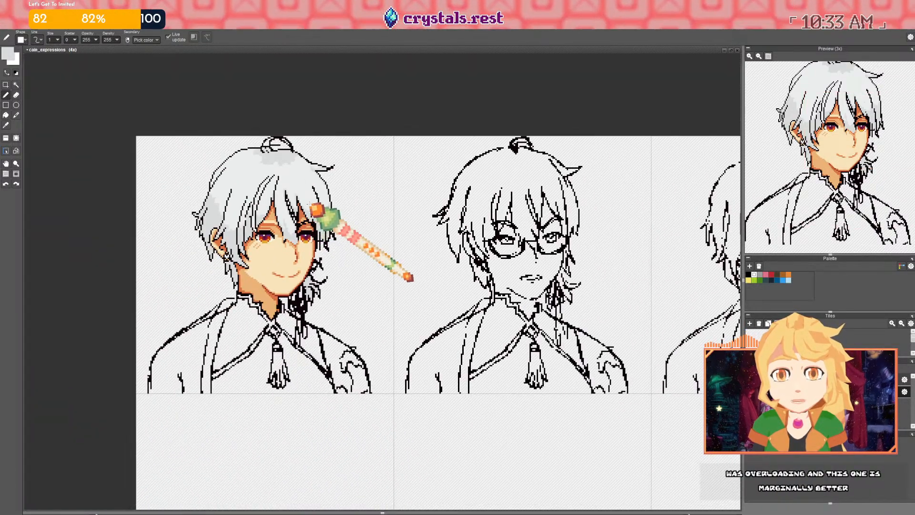
pyautogui.scroll(3, 248, 266)
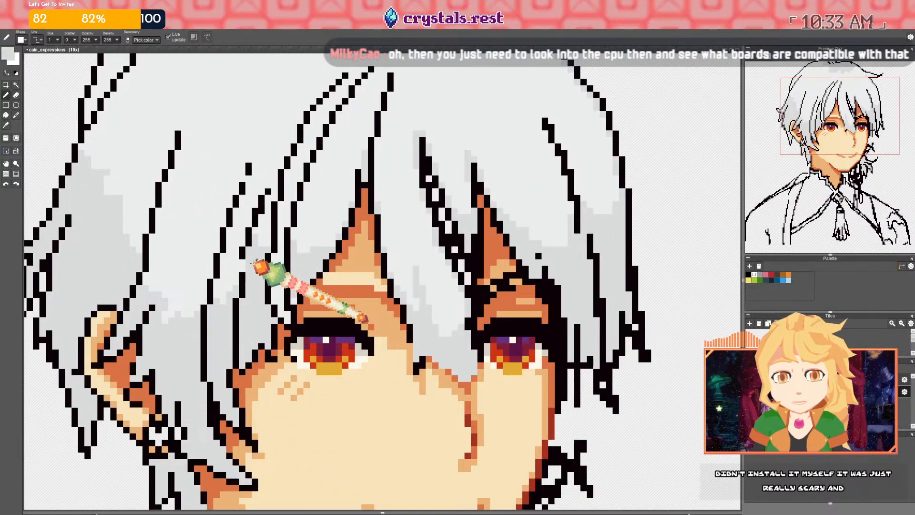
pyautogui.scroll(-5, 246, 271)
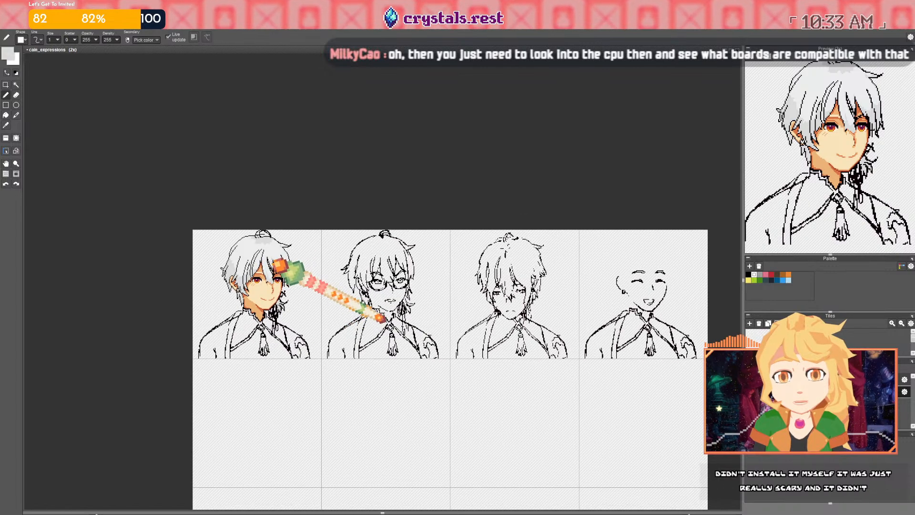
pyautogui.scroll(3, 254, 266)
pyautogui.scroll(1, 253, 266)
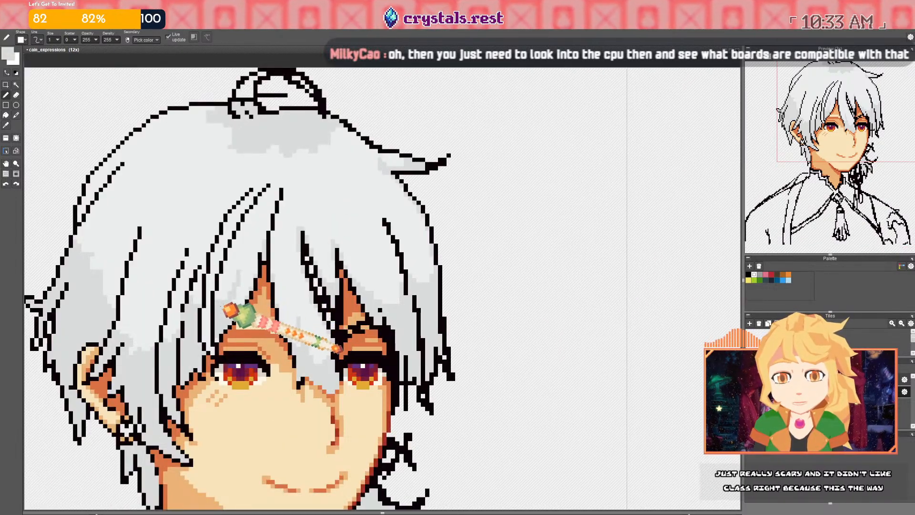
# Feather the grey shading on the side hair beyond the eye farther from the ear into thin light and grey streaks
pyautogui.moveTo(309, 308); pyautogui.dragTo(267, 276)
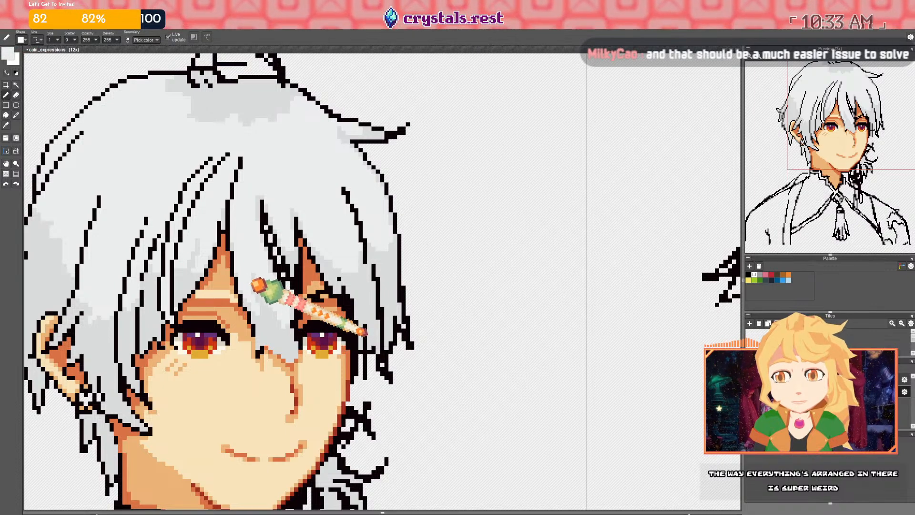
pyautogui.moveTo(258, 277); pyautogui.dragTo(239, 282)
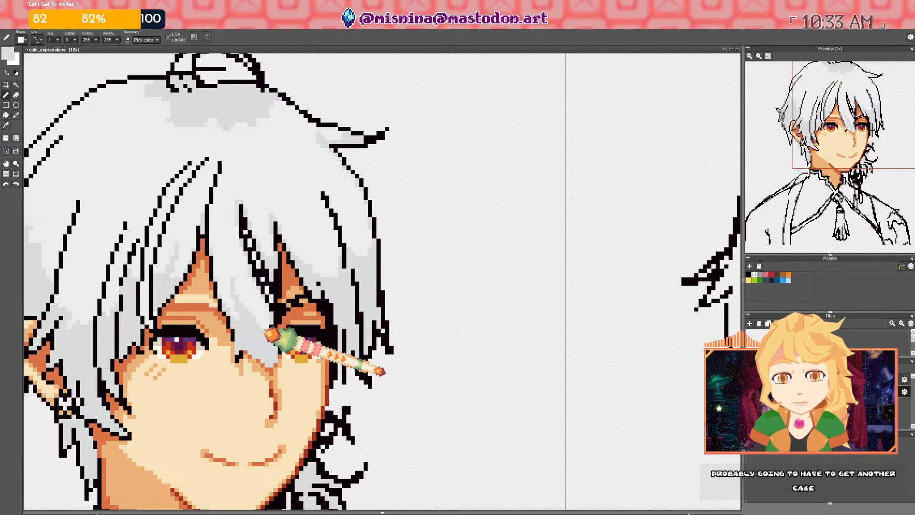
pyautogui.scroll(5, 289, 272)
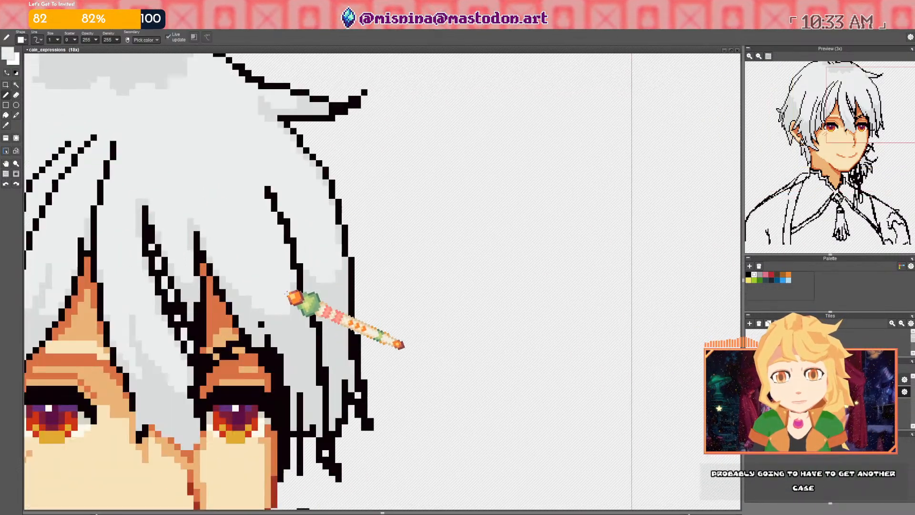
pyautogui.rightClick(296, 341)
pyautogui.moveTo(283, 321)
pyautogui.mouseDown()
pyautogui.moveTo(253, 282)
pyautogui.moveTo(277, 313)
pyautogui.mouseUp()
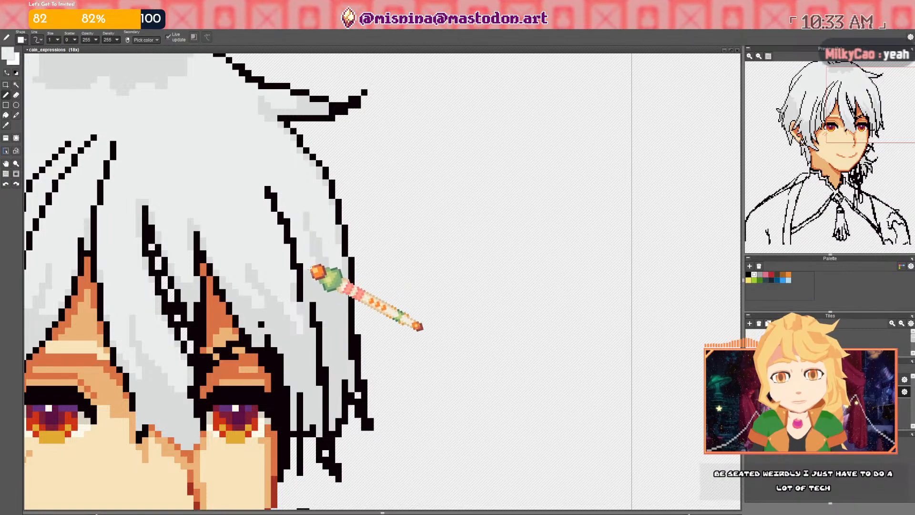
pyautogui.scroll(-5, 322, 277)
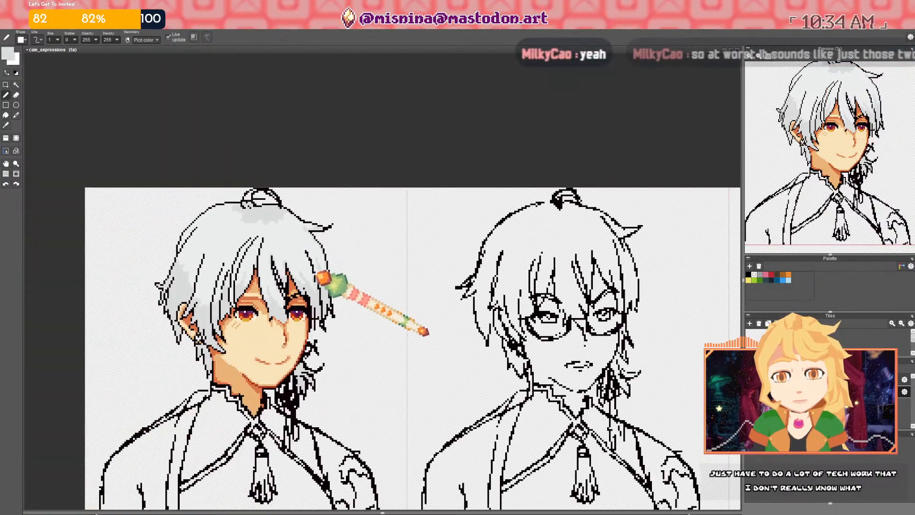
pyautogui.scroll(4, 329, 295)
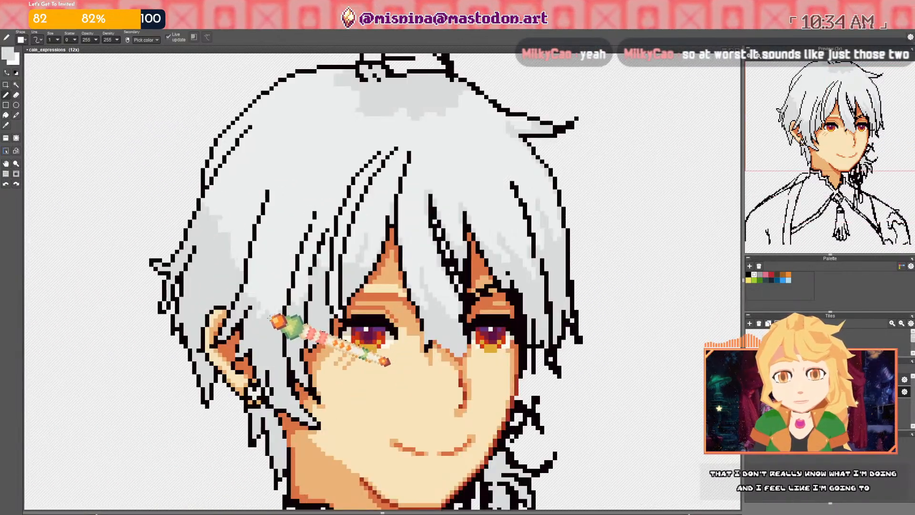
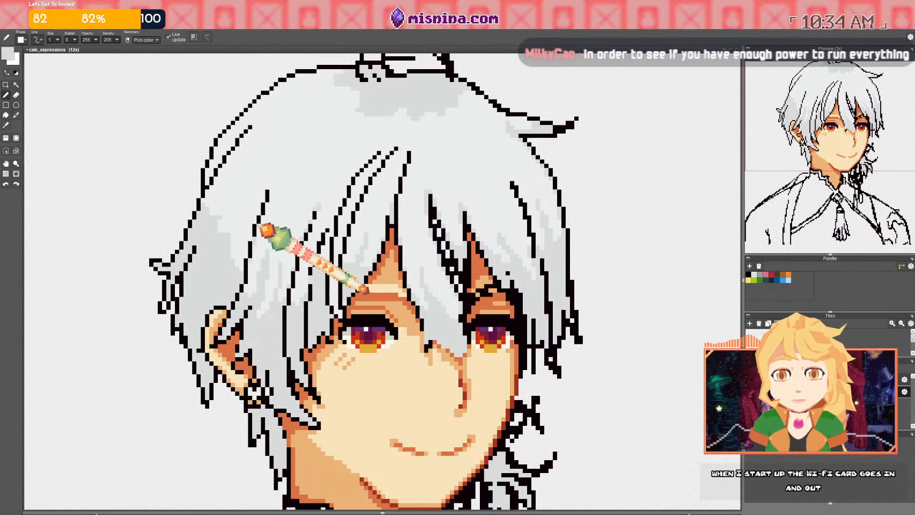
# Break up the grey shadow edge in the hair above the ear with vertical light and grey streaks
pyautogui.rightClick(265, 205)
pyautogui.moveTo(258, 218); pyautogui.dragTo(257, 236)
pyautogui.rightClick(253, 220)
pyautogui.click(256, 222)
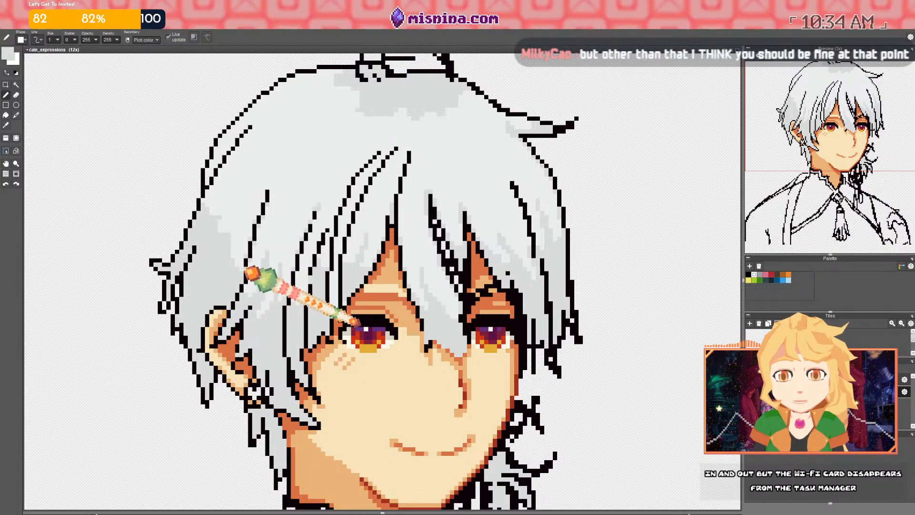
pyautogui.hotkey('ctrl', 'z')
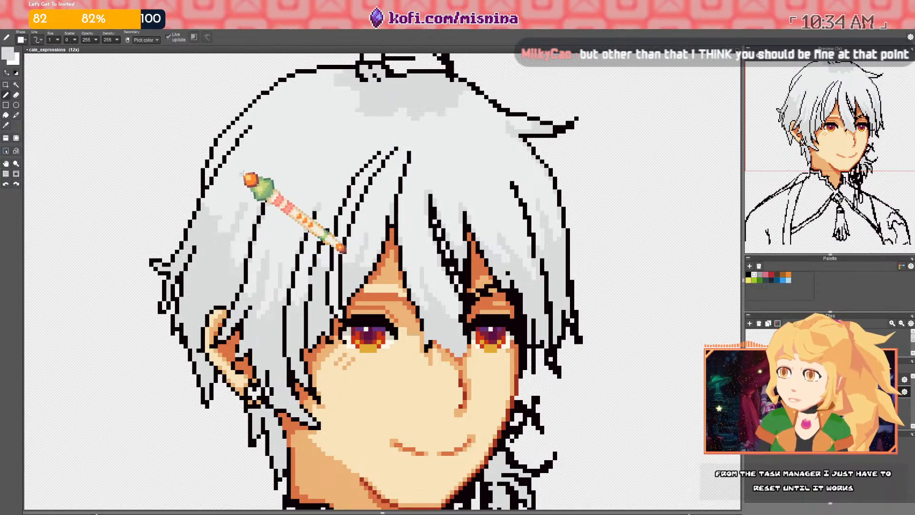
pyautogui.moveTo(246, 168); pyautogui.dragTo(242, 180)
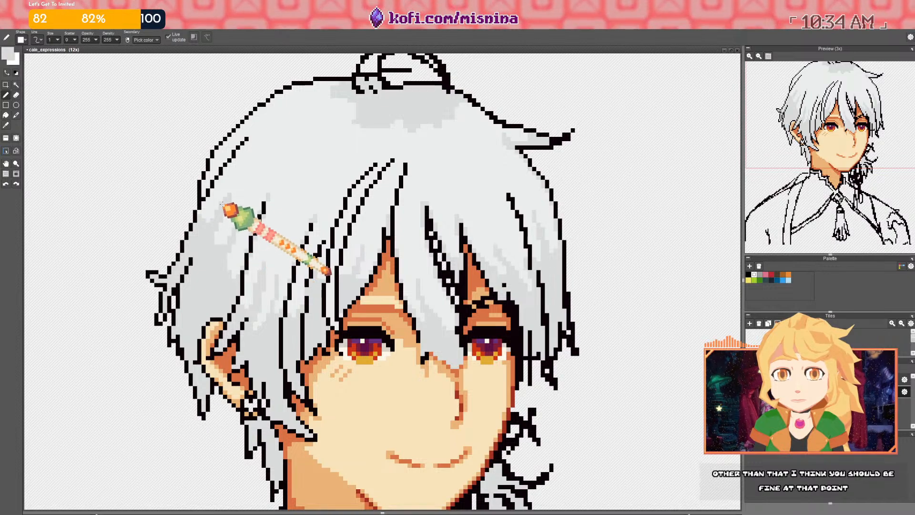
# Shade the narrow outer strand along the head outline on the ear side with the light grey
pyautogui.scroll(-3, 238, 192)
pyautogui.moveTo(271, 186); pyautogui.dragTo(223, 243)
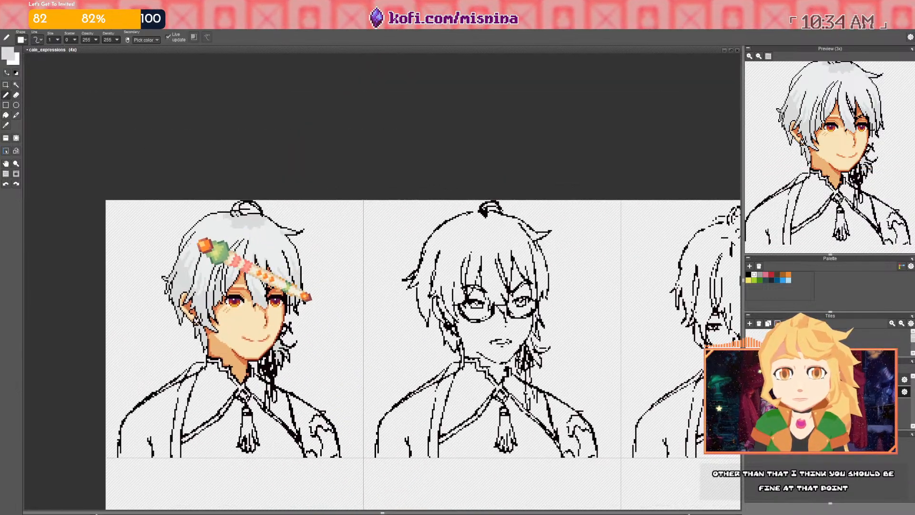
pyautogui.scroll(3, 196, 234)
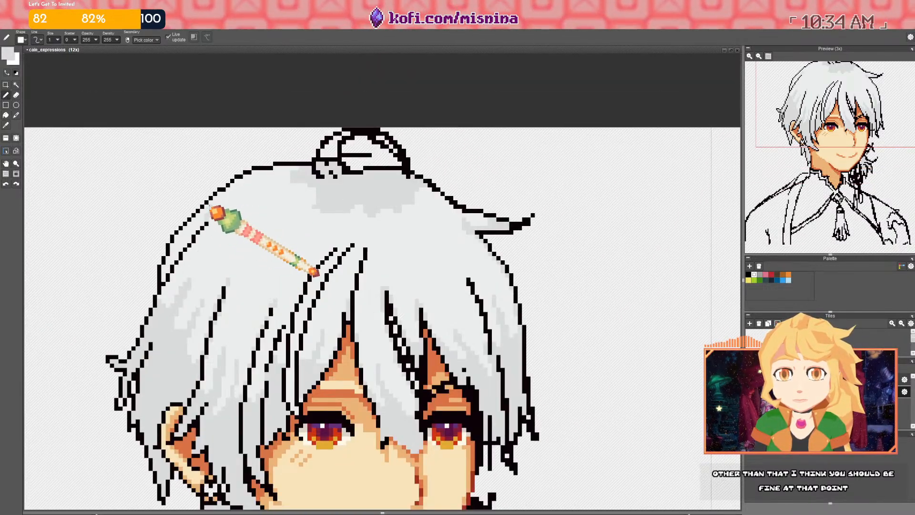
pyautogui.scroll(-3, 223, 222)
pyautogui.scroll(4, 222, 229)
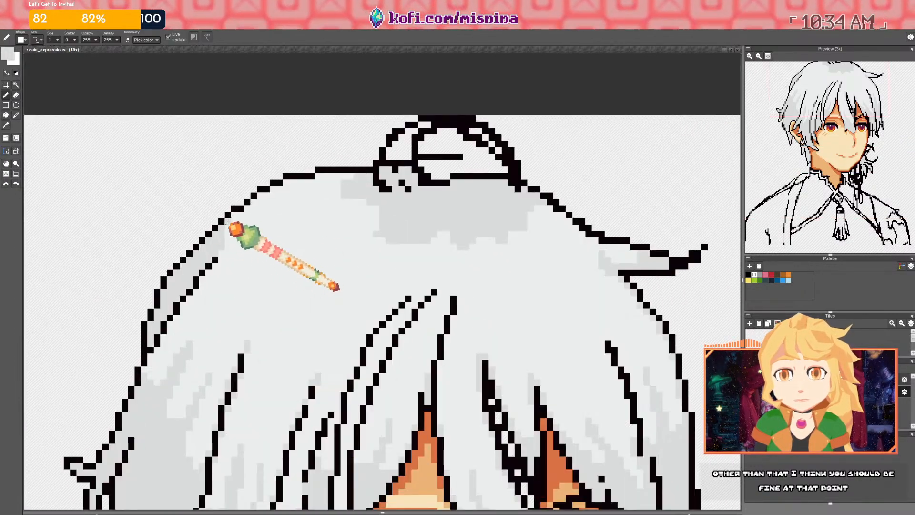
# Reshape the grey crown shadow beneath the top hair loop into jagged streaks that radiate along the hair flow
pyautogui.scroll(-4, 235, 217)
pyautogui.scroll(3, 245, 223)
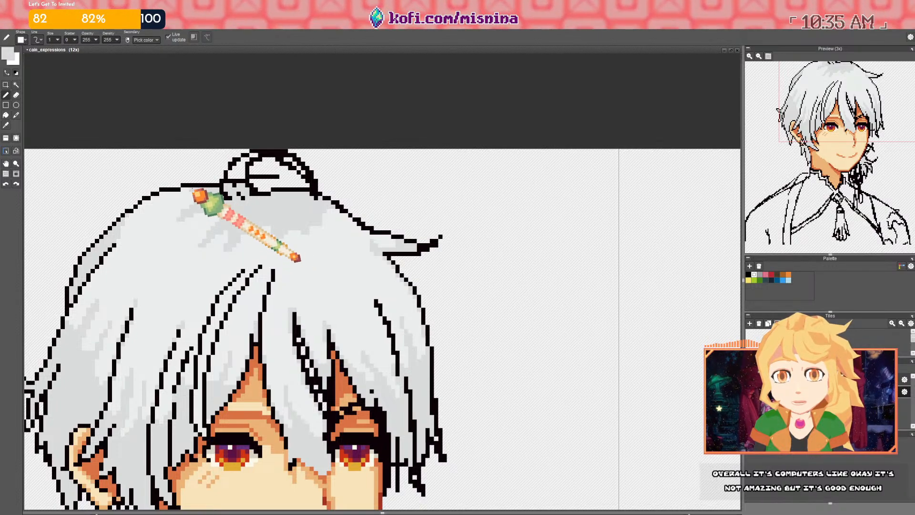
pyautogui.moveTo(351, 221); pyautogui.dragTo(272, 205)
pyautogui.moveTo(197, 216); pyautogui.dragTo(204, 224)
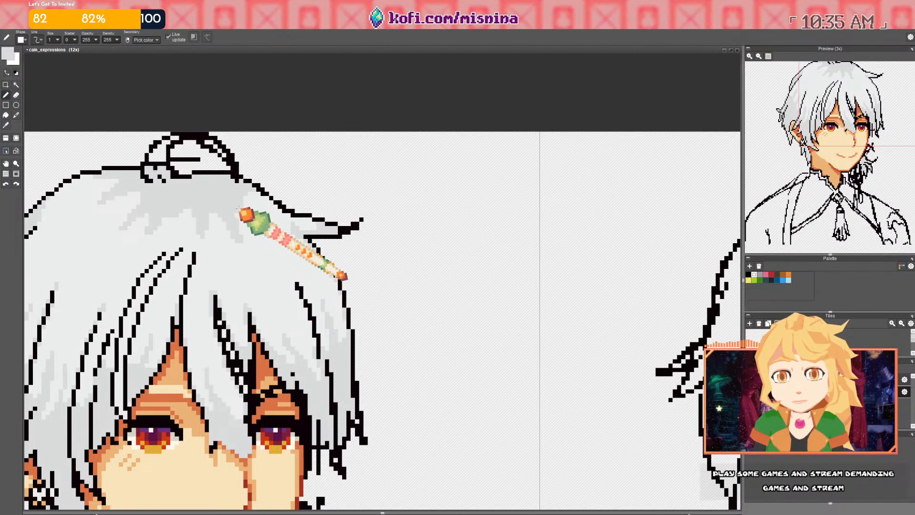
pyautogui.moveTo(244, 214); pyautogui.dragTo(278, 201)
pyautogui.rightClick(275, 202)
pyautogui.rightClick(272, 200)
pyautogui.moveTo(271, 200); pyautogui.dragTo(253, 195)
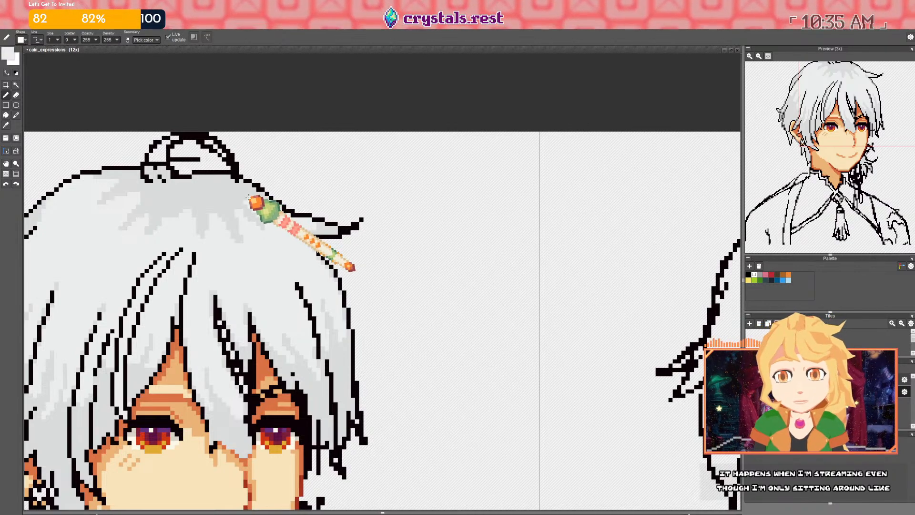
pyautogui.scroll(-6, 249, 195)
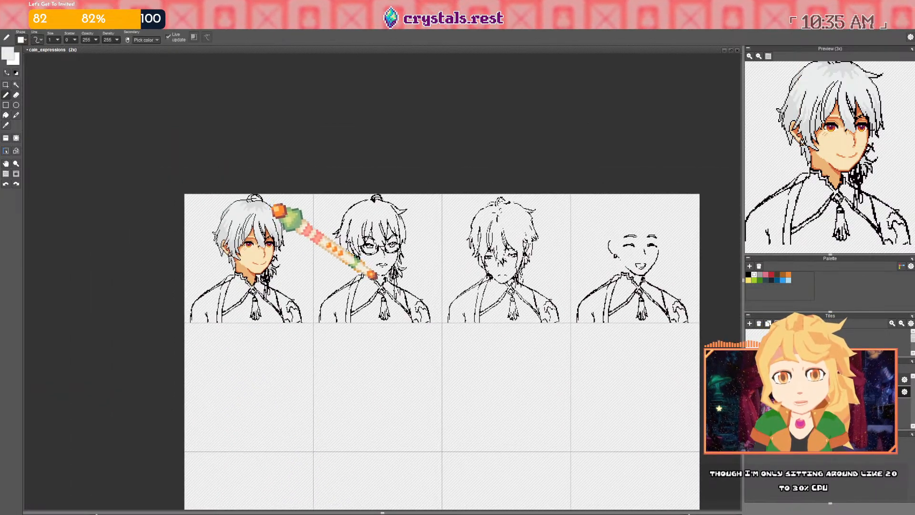
pyautogui.scroll(3, 277, 205)
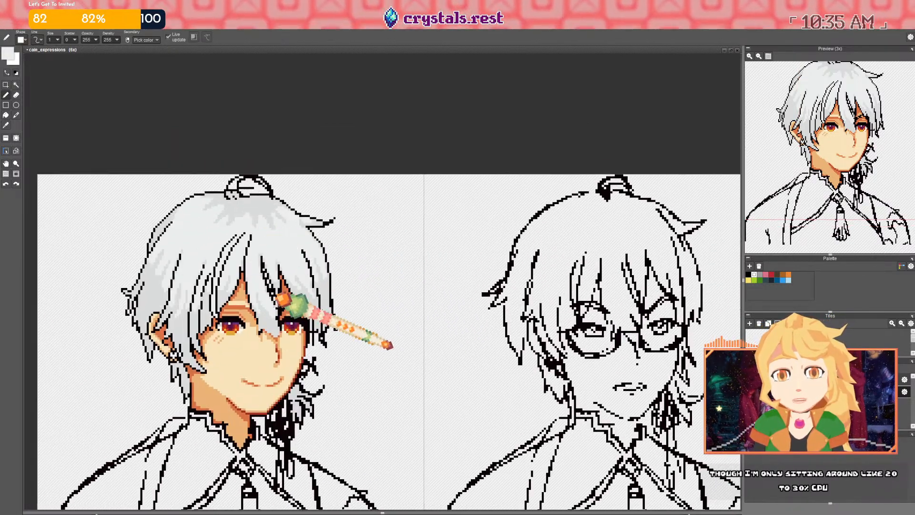
# Set the drawing colour to a darker grey (RGB 187, 188, 188) and outline and fill a deeper shadow in the hair behind the ear
pyautogui.click(8, 53)
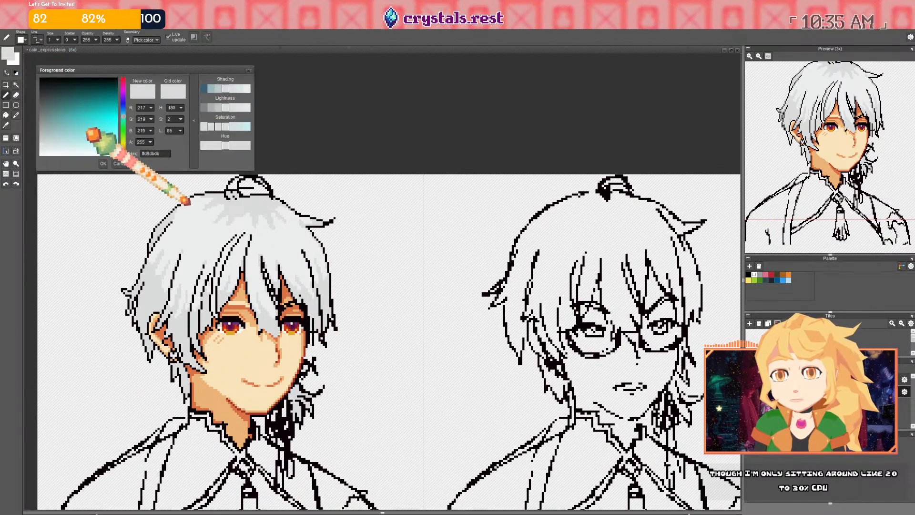
pyautogui.click(41, 135)
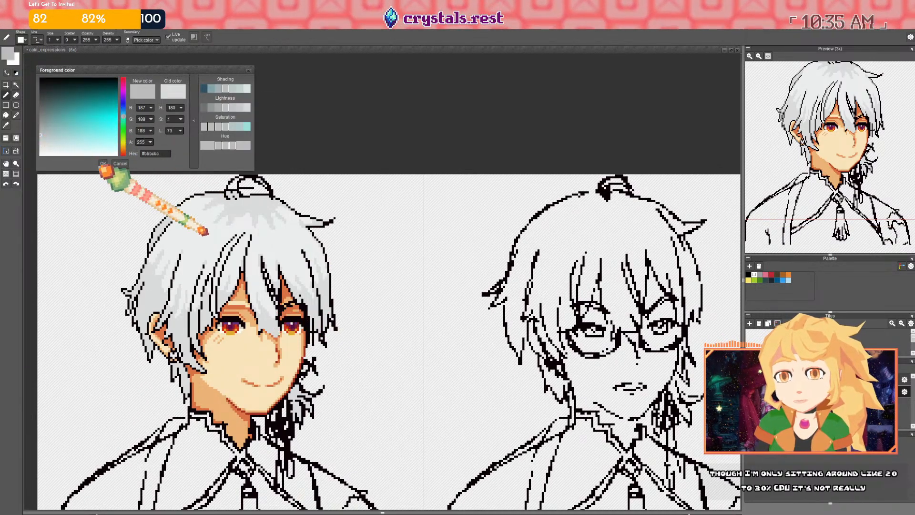
pyautogui.click(102, 164)
pyautogui.scroll(2, 263, 286)
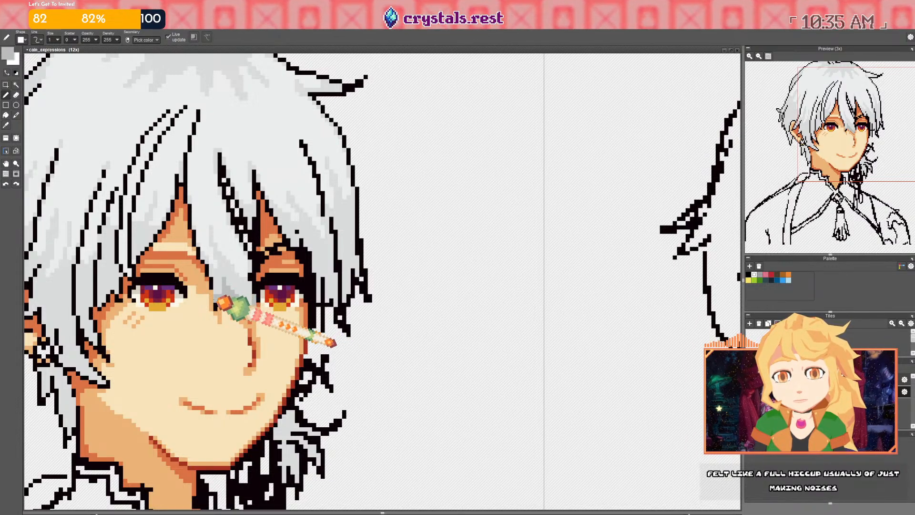
pyautogui.scroll(-2, 220, 301)
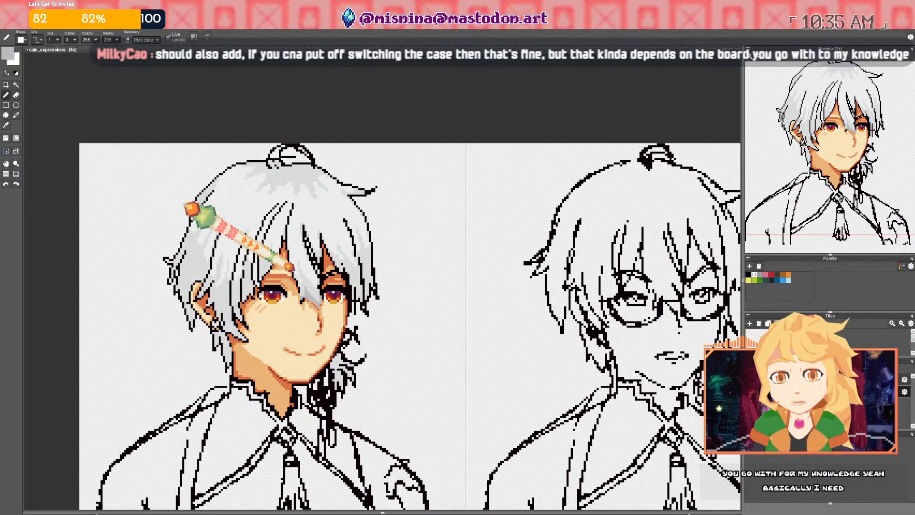
pyautogui.scroll(2, 183, 255)
pyautogui.scroll(1, 228, 279)
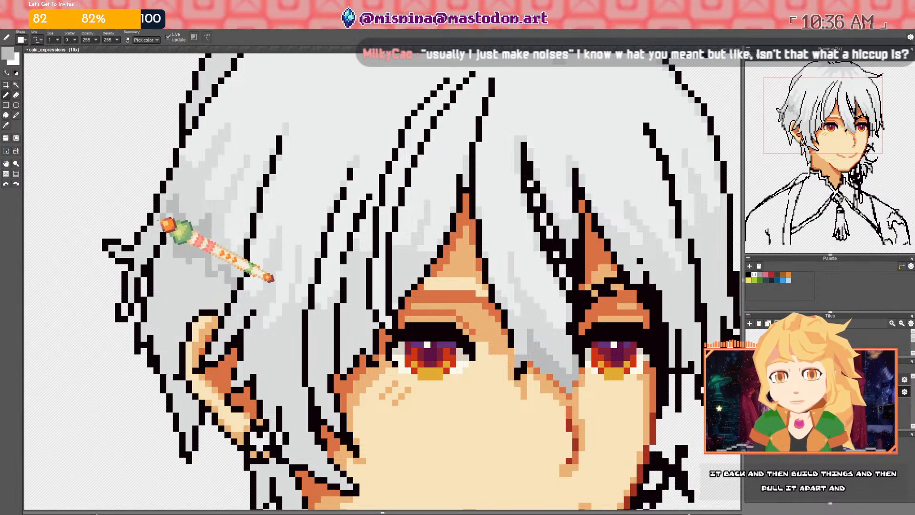
pyautogui.moveTo(184, 270); pyautogui.dragTo(181, 258)
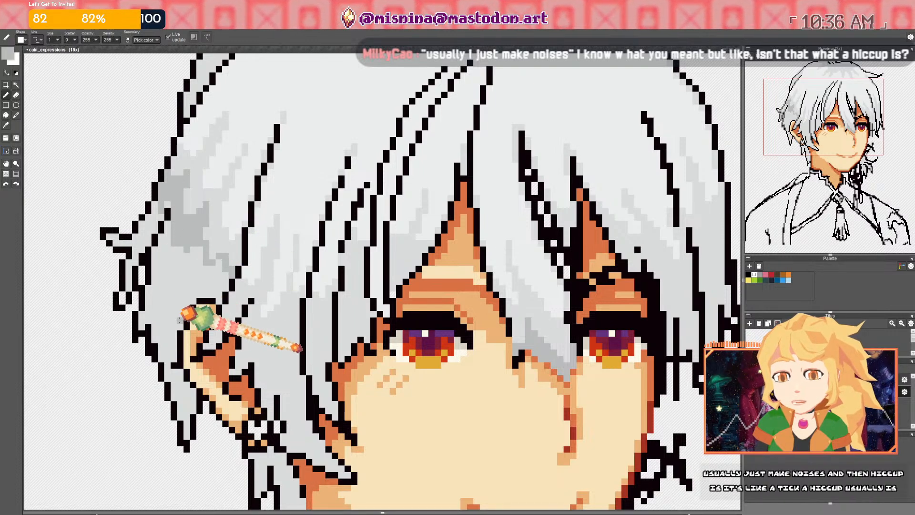
pyautogui.press('f')
pyautogui.click(178, 268)
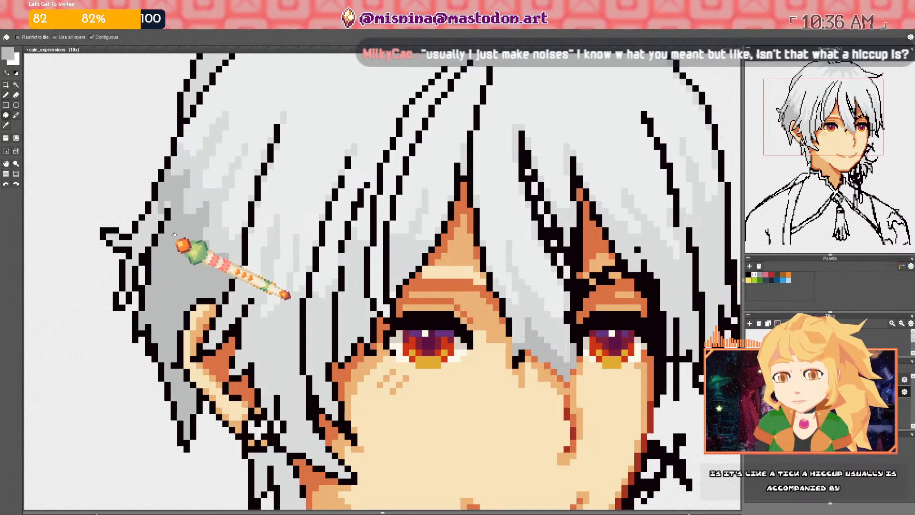
# Fill the shadow area of the hair above and behind the ear with the darker grey
pyautogui.click(151, 233)
pyautogui.scroll(-3, 187, 270)
pyautogui.press('space')
pyautogui.moveTo(197, 293); pyautogui.dragTo(174, 283)
pyautogui.scroll(2, 174, 283)
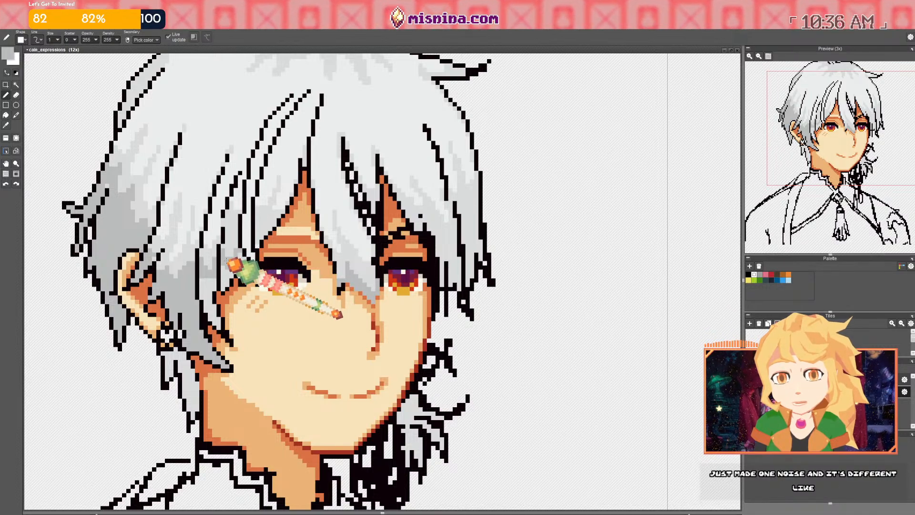
# Shade the hair locks beside the far eye with the darker grey using the pen and fill
pyautogui.press('b')
pyautogui.moveTo(261, 219); pyautogui.dragTo(217, 261)
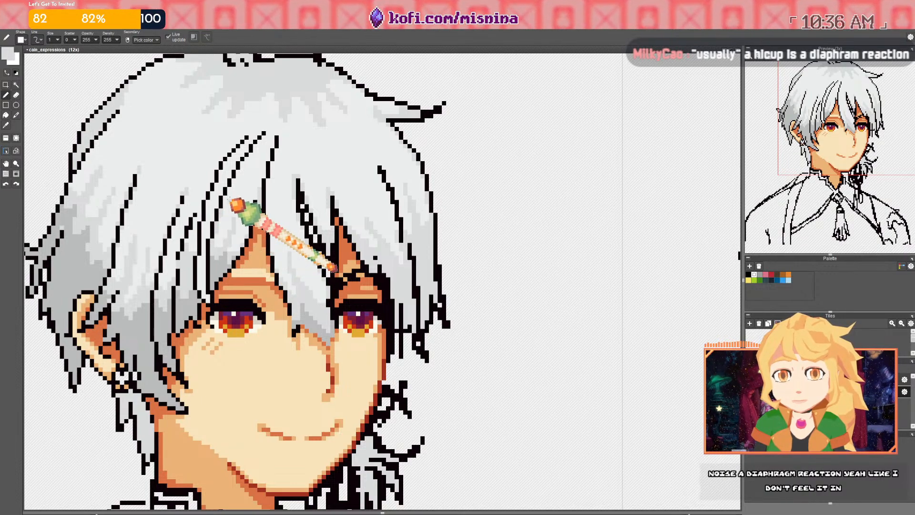
pyautogui.moveTo(277, 259); pyautogui.dragTo(217, 222)
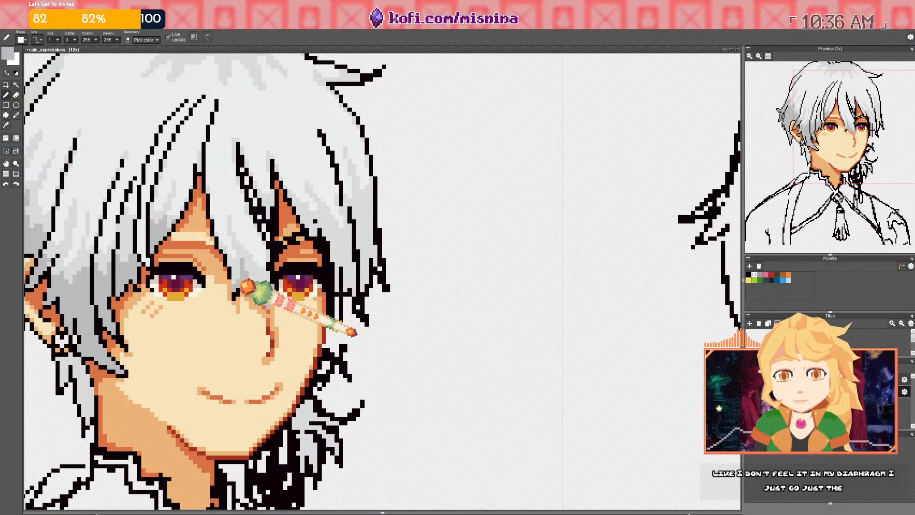
pyautogui.moveTo(327, 217); pyautogui.dragTo(243, 276)
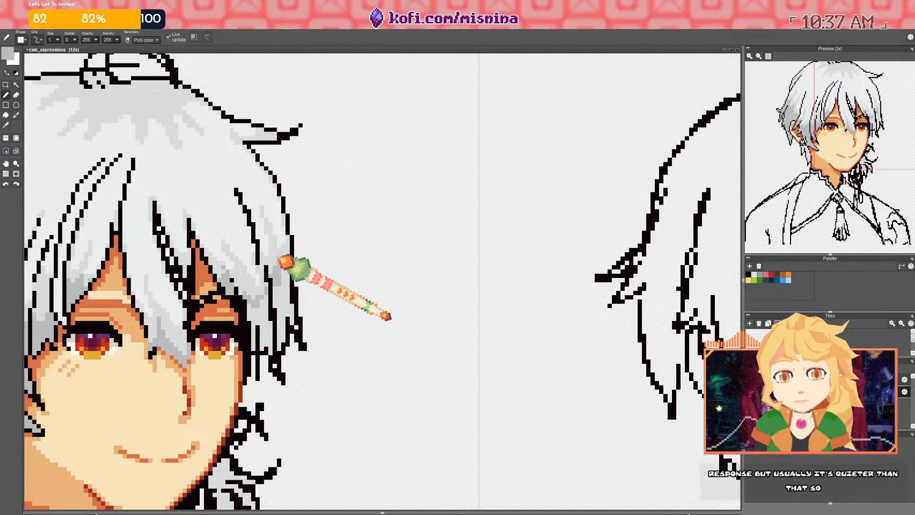
pyautogui.press('f')
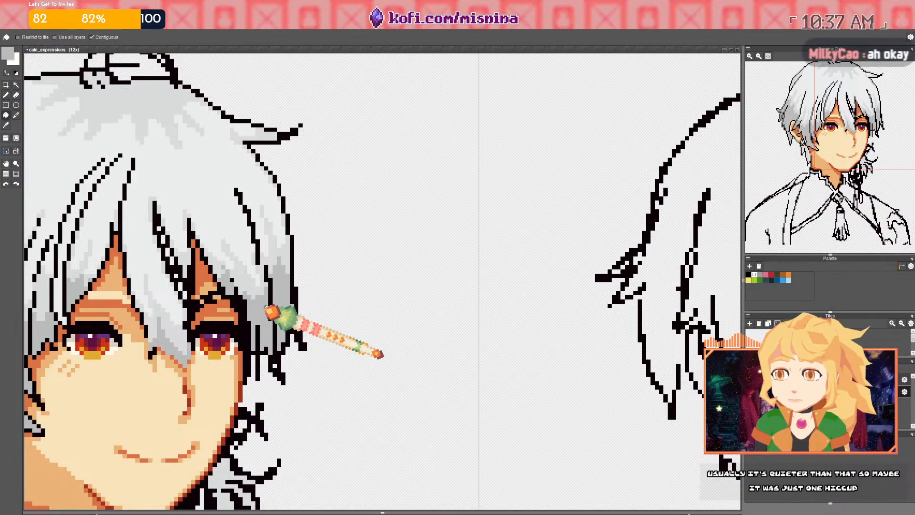
pyautogui.scroll(-3, 266, 308)
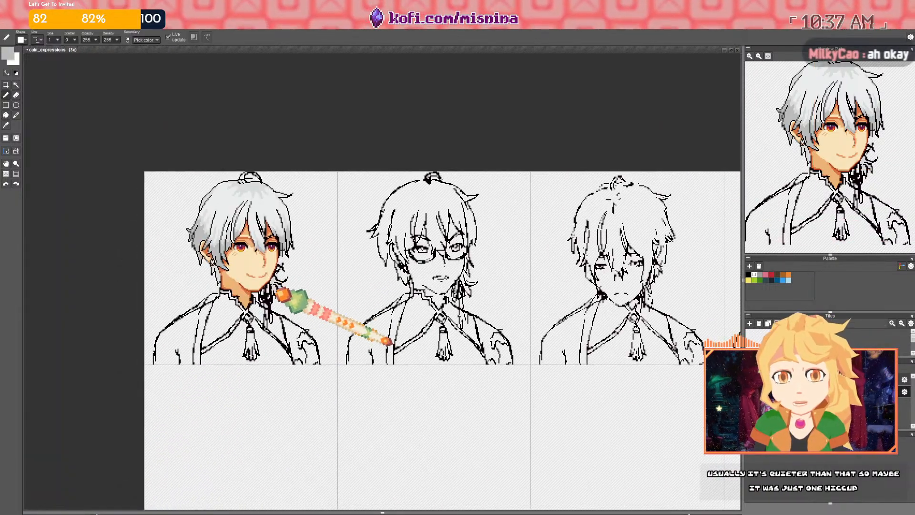
# Undo the last pen stroke on the first portrait
pyautogui.scroll(3, 220, 266)
pyautogui.press('b')
pyautogui.scroll(-5, 214, 272)
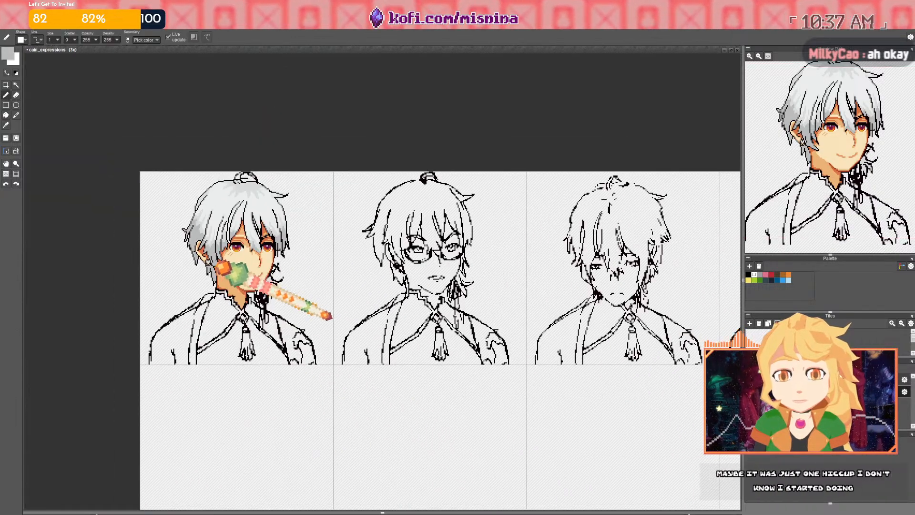
pyautogui.scroll(4, 210, 260)
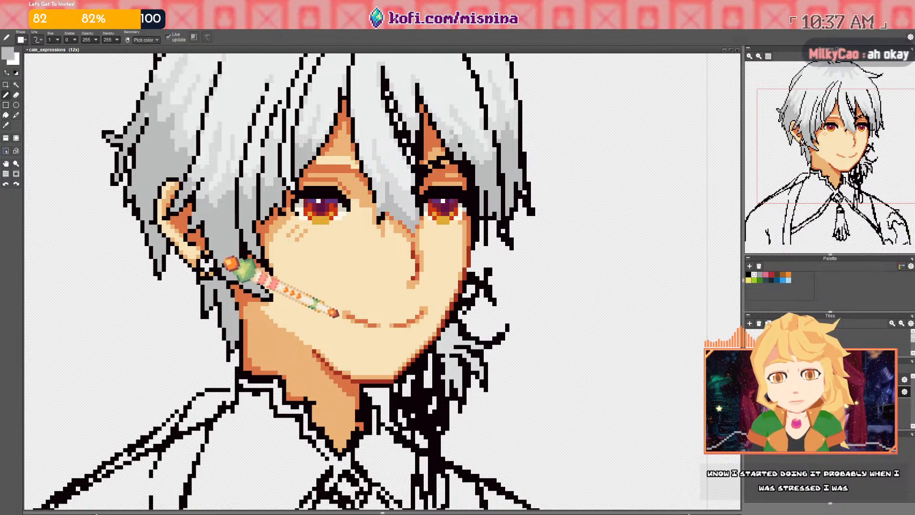
pyautogui.scroll(-4, 296, 236)
pyautogui.scroll(5, 297, 246)
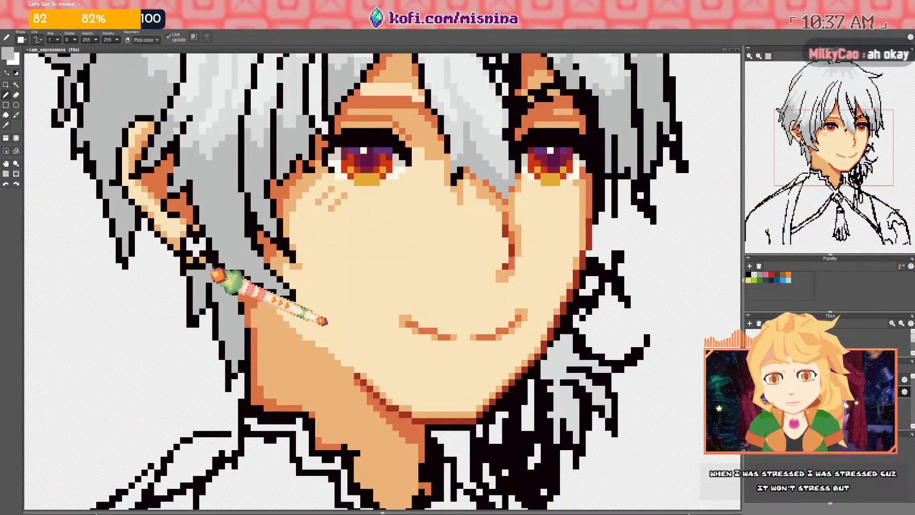
pyautogui.hotkey('ctrl', 'z')
pyautogui.scroll(-5, 224, 268)
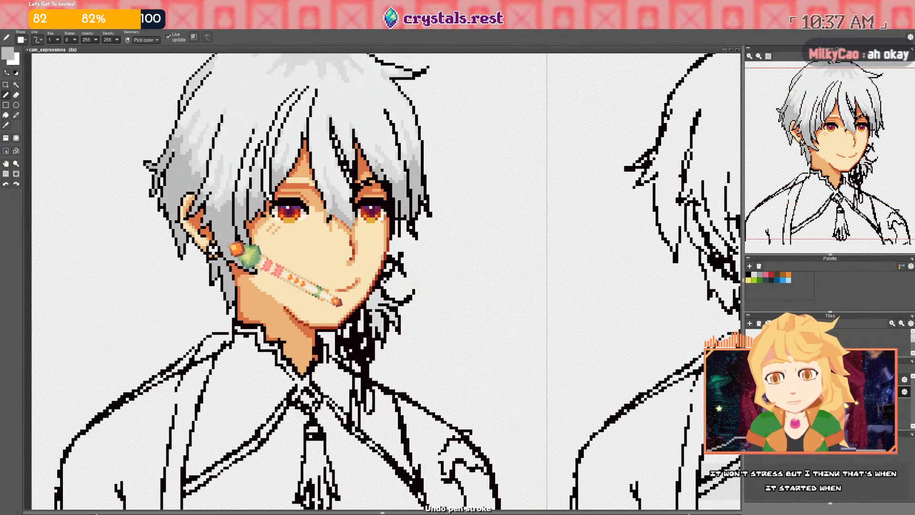
pyautogui.scroll(-1, 260, 228)
pyautogui.scroll(2, 224, 229)
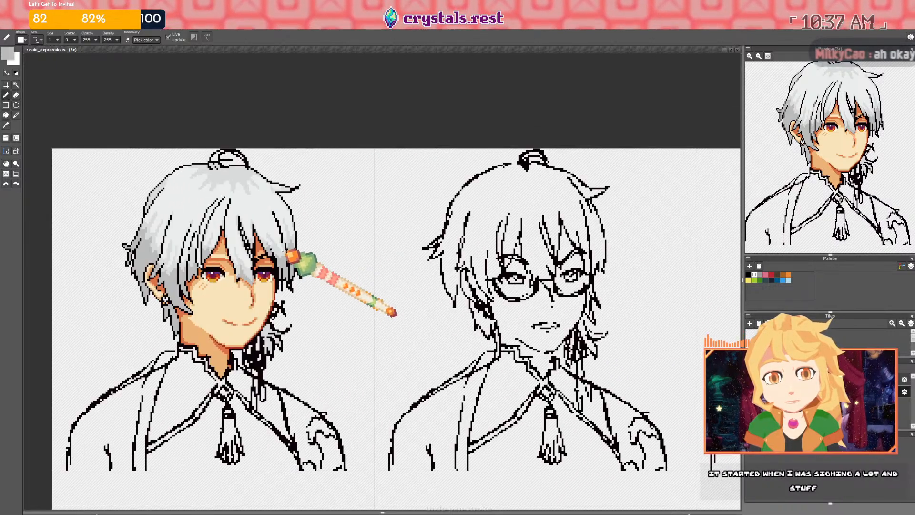
# Fill the shadow at the crown beneath the looped hair tuft with the darker grey and remove stray outline pixels there
pyautogui.scroll(4, 224, 191)
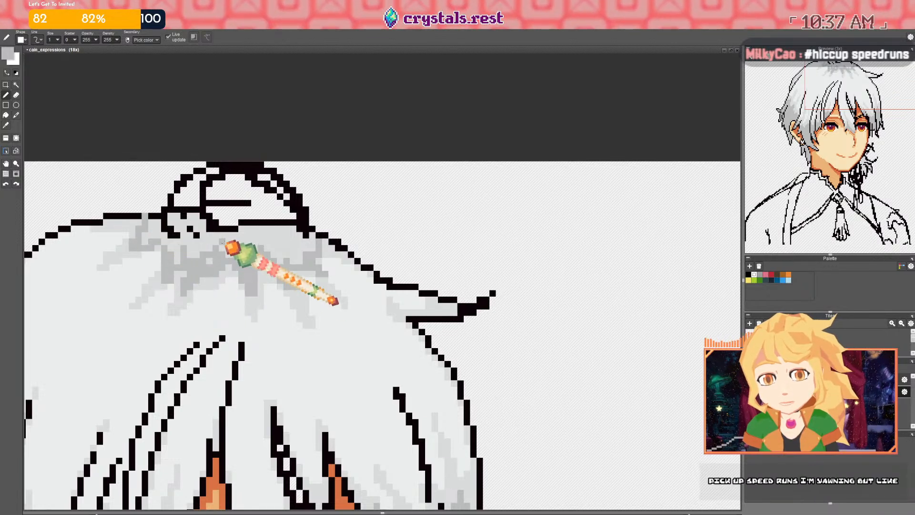
pyautogui.press('f')
pyautogui.click(244, 247)
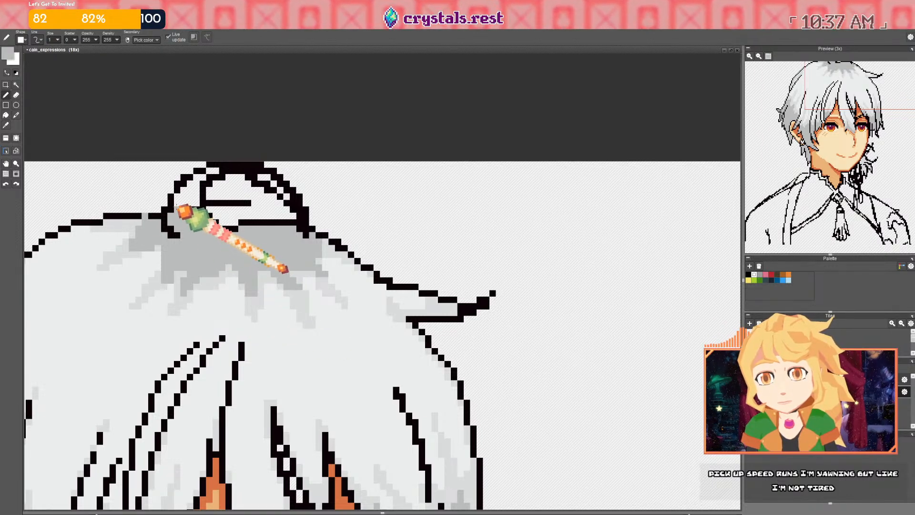
pyautogui.press('e')
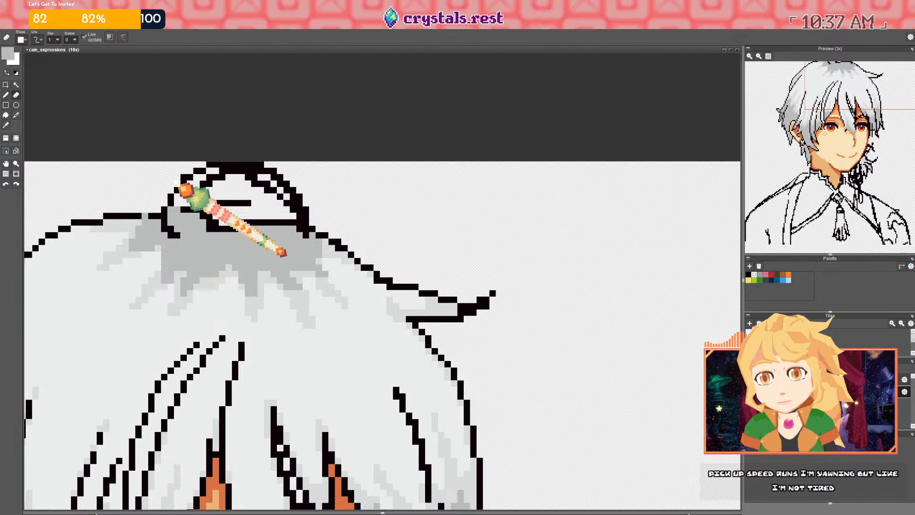
pyautogui.press('b')
# Pick the black outline colour and clean up the linework at the base of the looped hair tuft
pyautogui.scroll(-4, 188, 210)
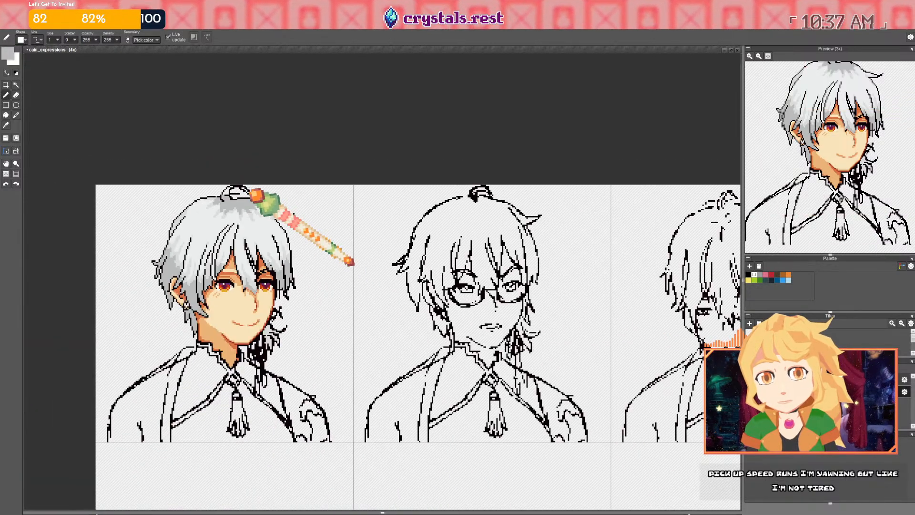
pyautogui.moveTo(257, 195); pyautogui.dragTo(251, 210)
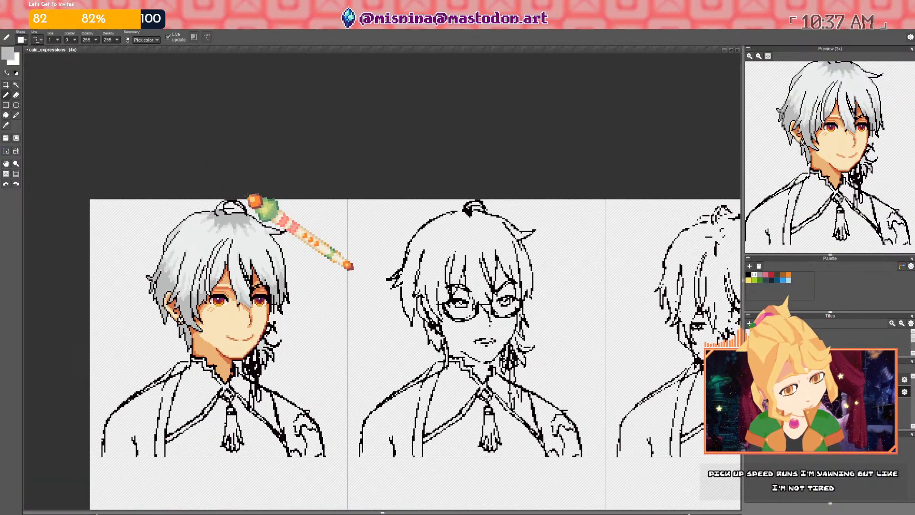
pyautogui.moveTo(230, 172); pyautogui.dragTo(233, 186)
pyautogui.scroll(3, 244, 229)
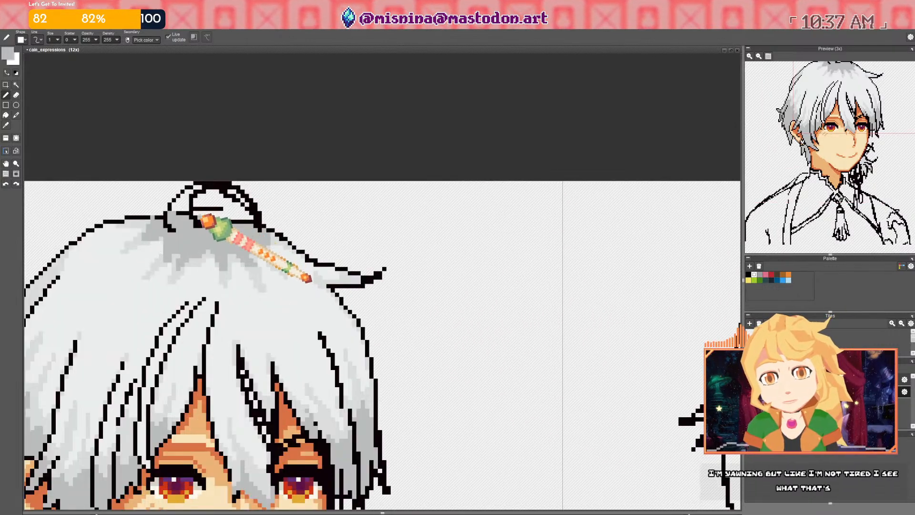
pyautogui.rightClick(198, 206)
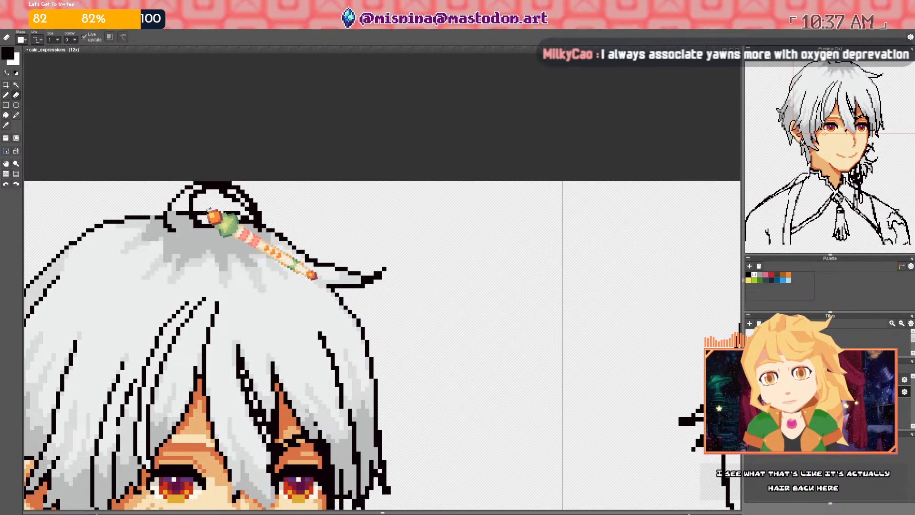
pyautogui.scroll(4, 228, 220)
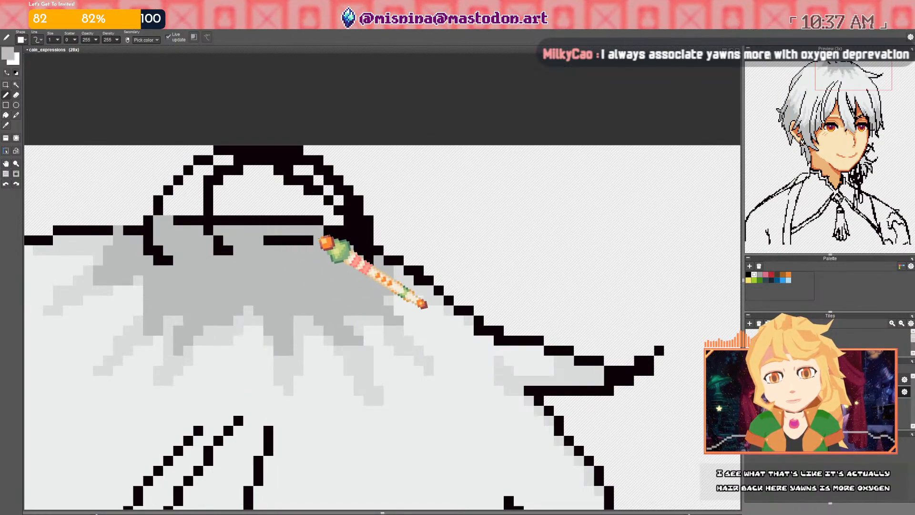
pyautogui.scroll(-5, 281, 236)
pyautogui.scroll(-1, 281, 236)
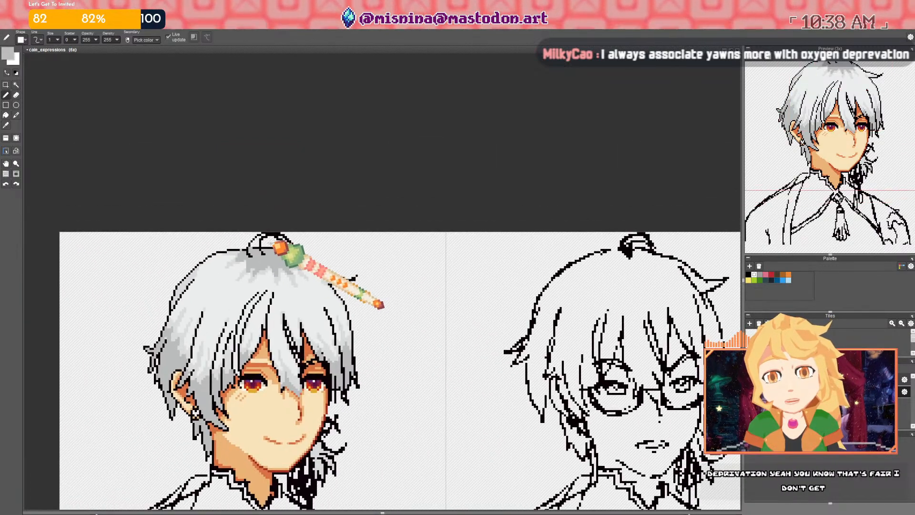
# Sample the dark grey from the crown shadow and shade the near strand of the looped hair tuft
pyautogui.scroll(3, 281, 236)
pyautogui.rightClick(242, 254)
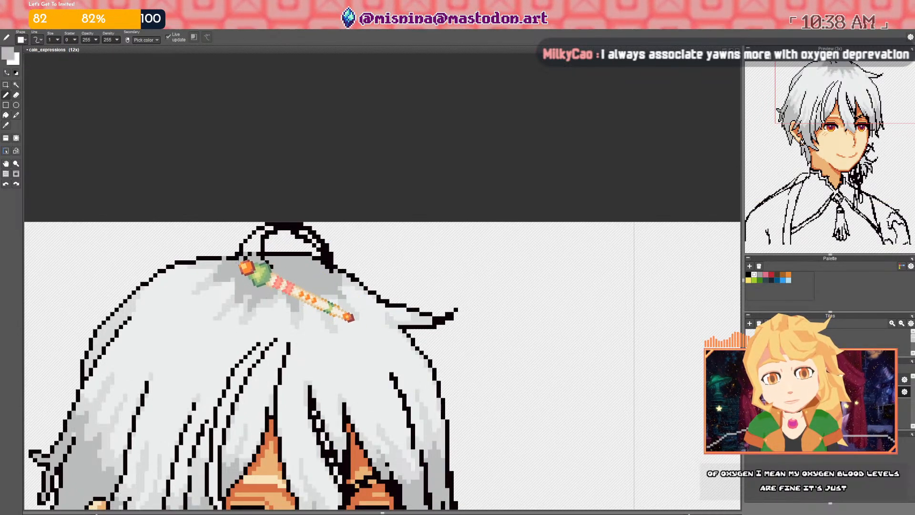
pyautogui.rightClick(233, 258)
pyautogui.click(225, 258)
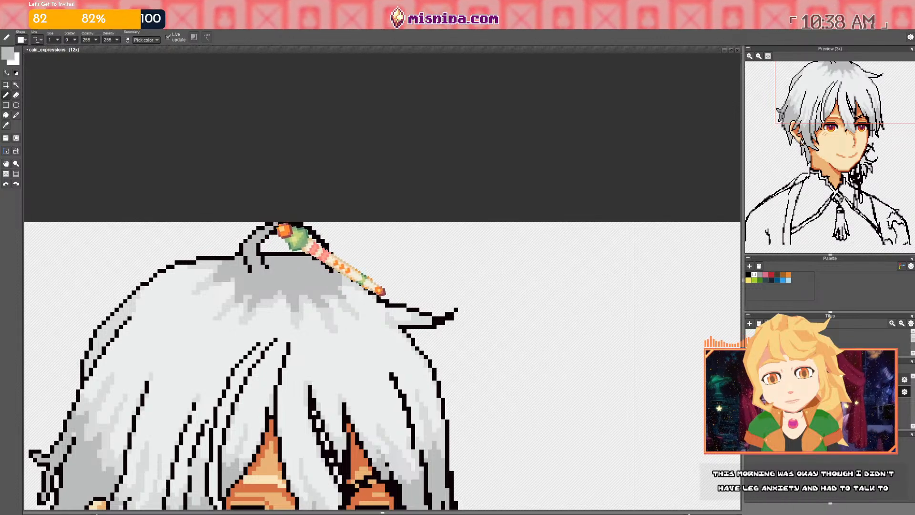
pyautogui.scroll(-5, 295, 228)
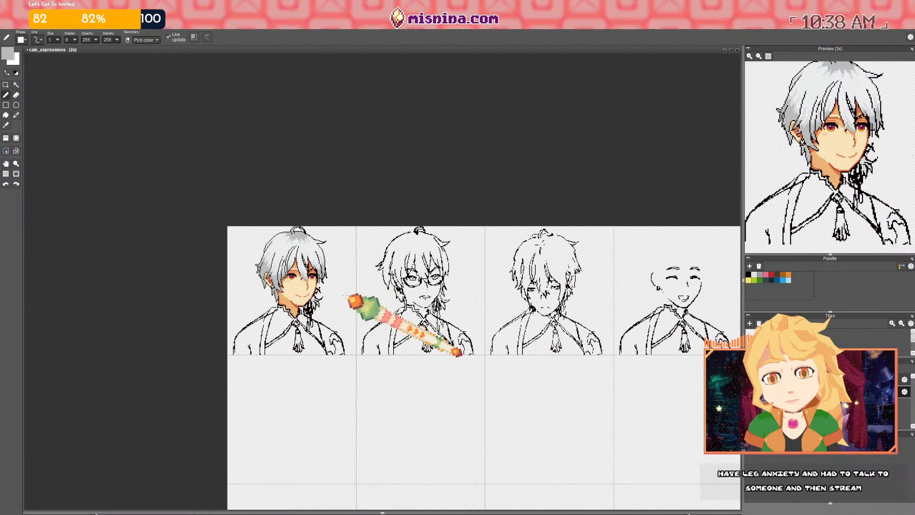
# Shift the coloured portrait and its neighbour down by one pixel within their tiles and delete the pixels wrapped to the top edge
pyautogui.scroll(1, 244, 210)
pyautogui.click(16, 138)
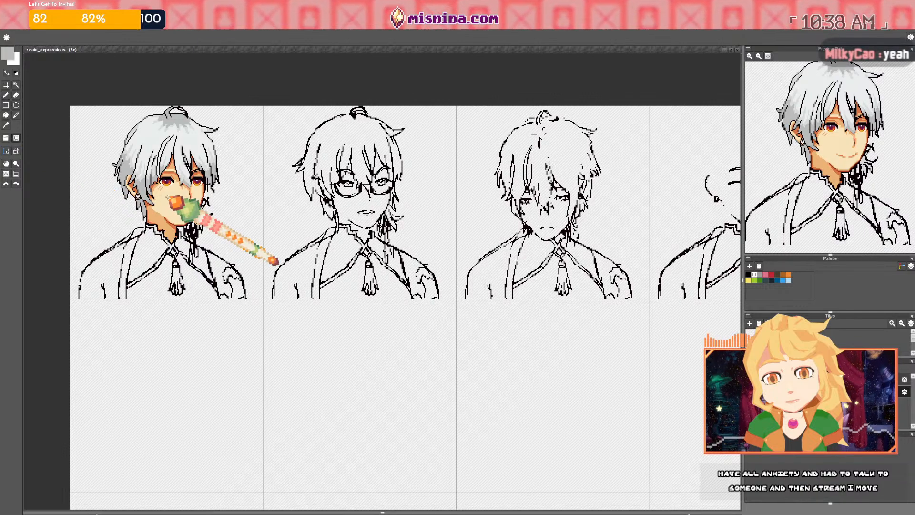
pyautogui.moveTo(172, 196); pyautogui.dragTo(173, 197)
pyautogui.moveTo(374, 205); pyautogui.dragTo(374, 206)
pyautogui.moveTo(534, 175); pyautogui.dragTo(541, 223)
pyautogui.click(5, 85)
pyautogui.moveTo(78, 159); pyautogui.dragTo(479, 161)
pyautogui.press('Delete')
# Shift the third portrait down by one pixel in its tile and clear the wrapped pixels along its top edge
pyautogui.moveTo(548, 176); pyautogui.dragTo(256, 129)
pyautogui.click(15, 137)
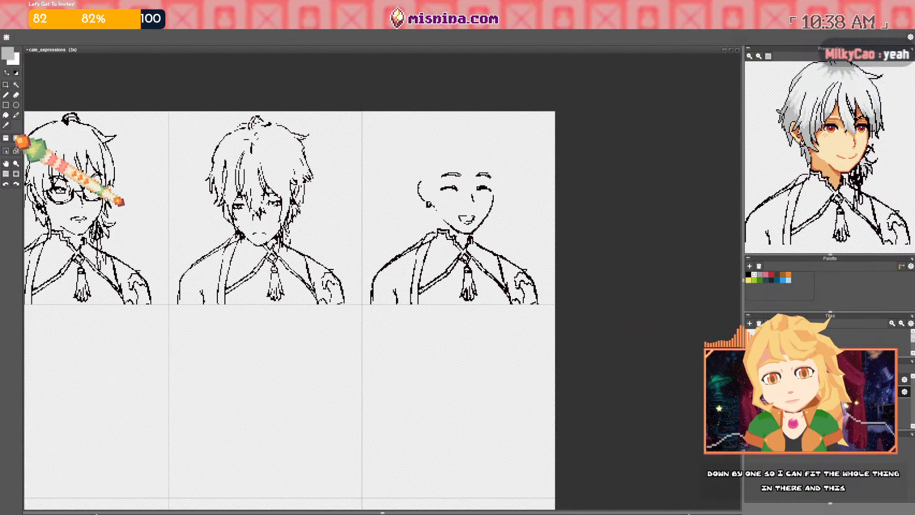
pyautogui.moveTo(289, 190); pyautogui.dragTo(289, 190)
pyautogui.click(5, 84)
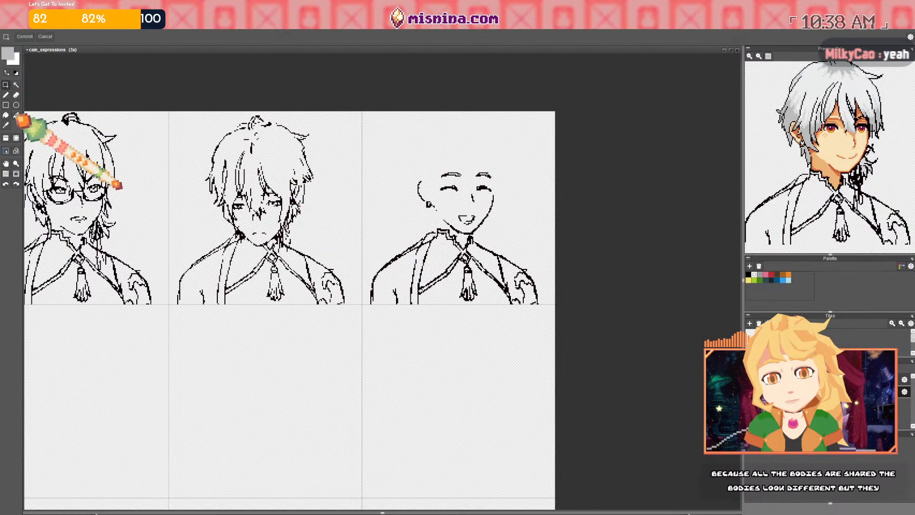
pyautogui.click(16, 138)
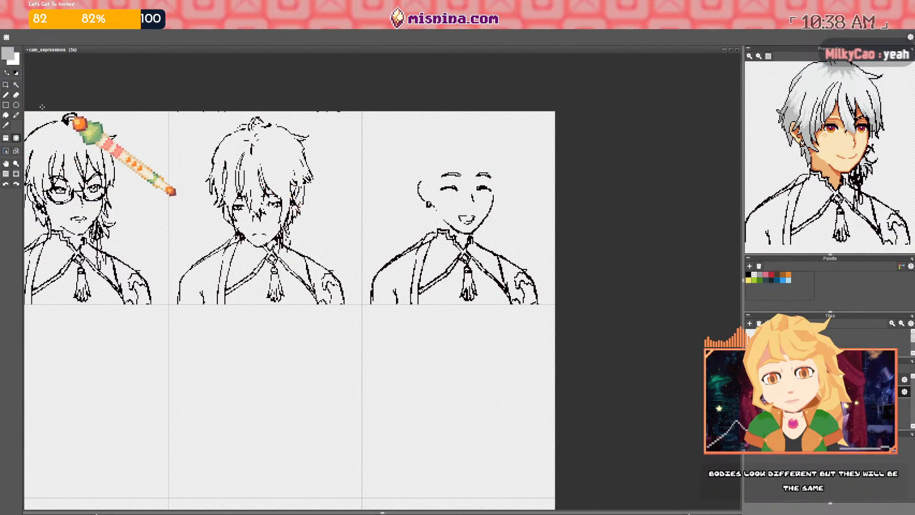
pyautogui.click(6, 85)
pyautogui.moveTo(176, 112); pyautogui.dragTo(350, 114)
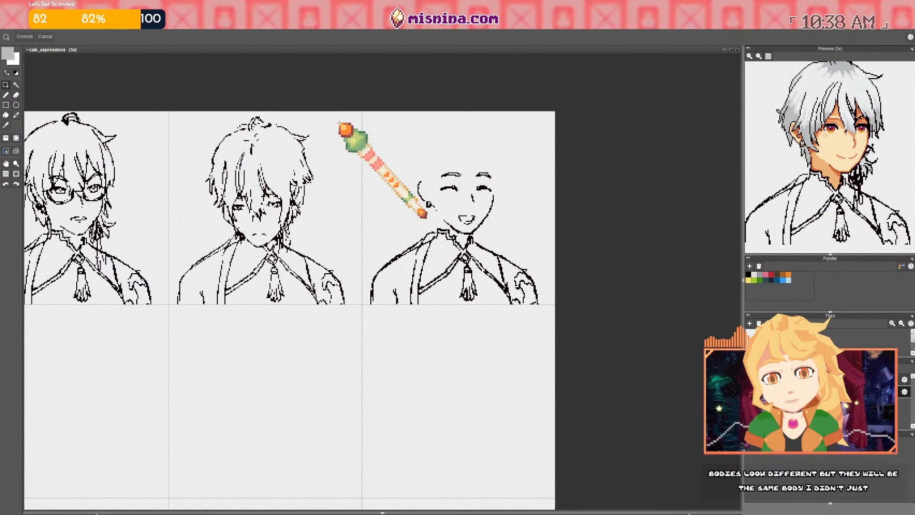
# Save the portrait sheet as cain_expressions.pyxel
pyautogui.scroll(-3, 177, 151)
pyautogui.moveTo(159, 150); pyautogui.dragTo(210, 163)
pyautogui.scroll(5, 218, 172)
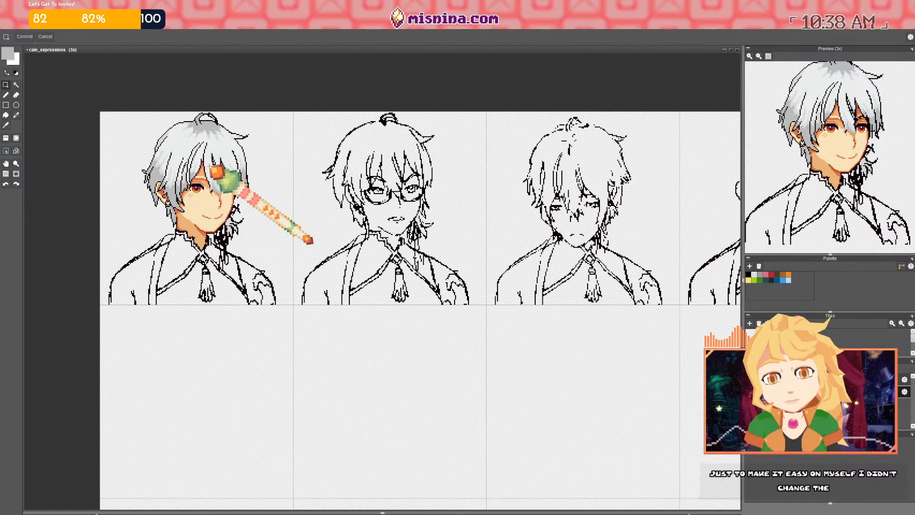
pyautogui.hotkey('ctrl', 's')
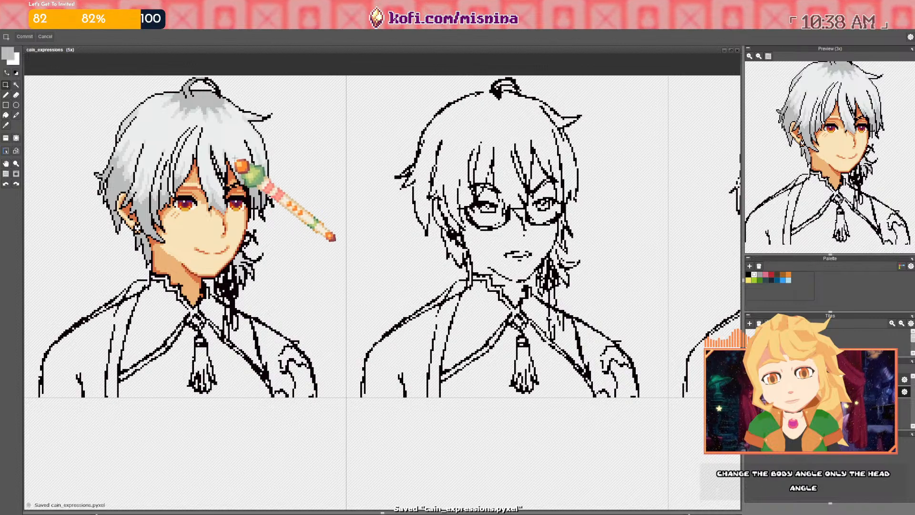
# Shade the remaining parts of the looped hair tuft on the first portrait with grey using the pen
pyautogui.scroll(3, 341, 231)
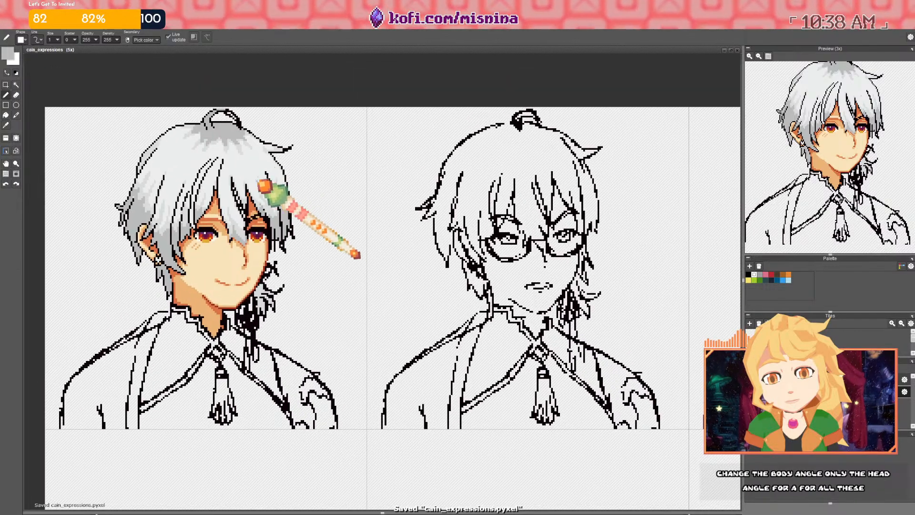
pyautogui.scroll(4, 336, 211)
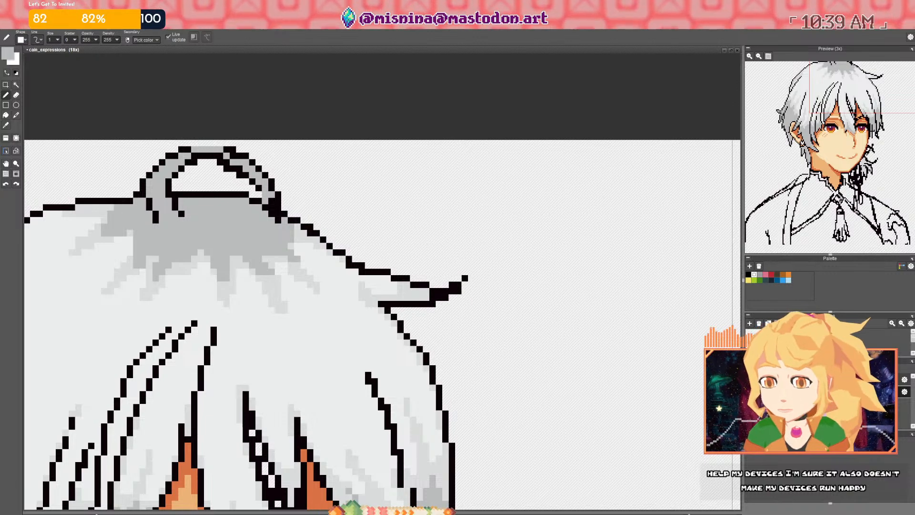
pyautogui.scroll(-5, 458, 286)
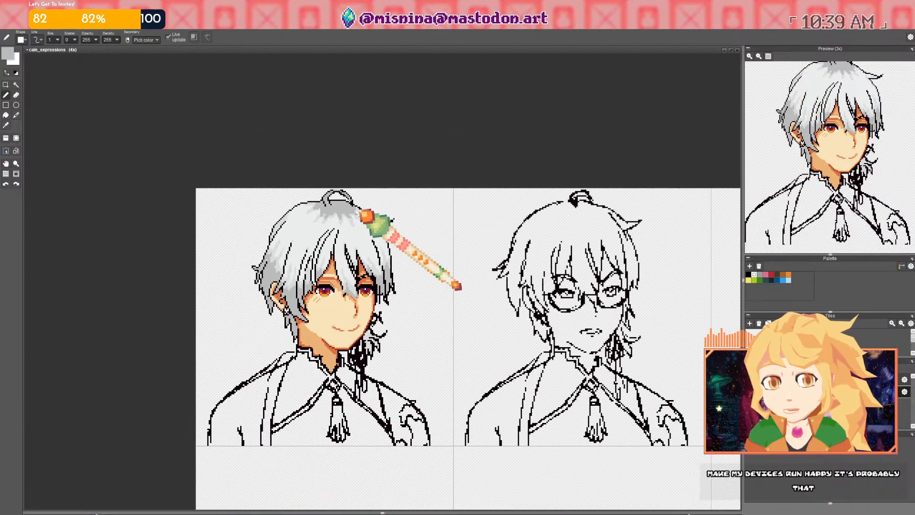
pyautogui.scroll(5, 367, 215)
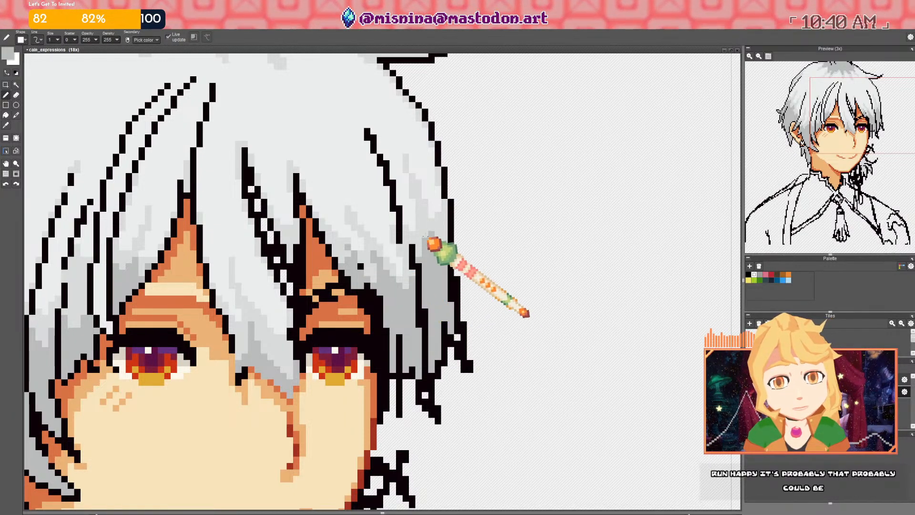
pyautogui.scroll(-3, 437, 267)
pyautogui.scroll(3, 438, 268)
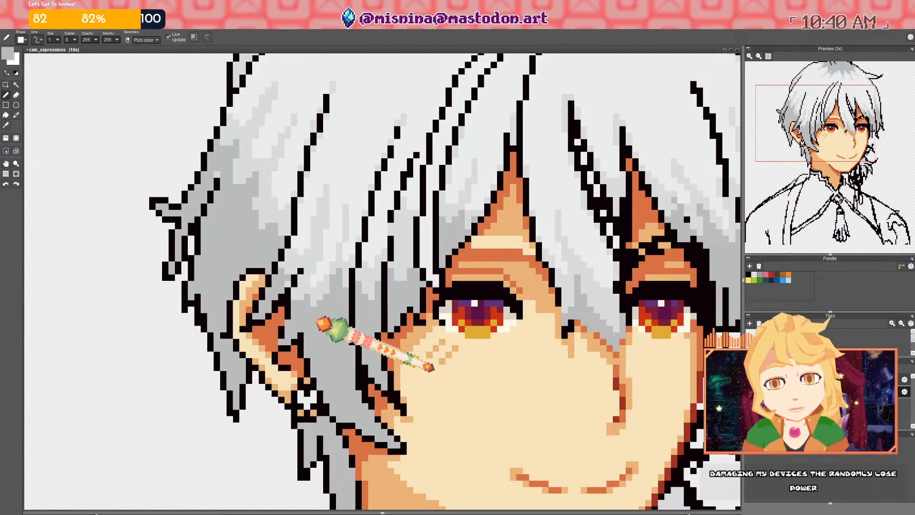
# Recolour the upper ends of the black strand lines on the left side of the first portrait's fringe in grey with the pen
pyautogui.scroll(-1, 285, 237)
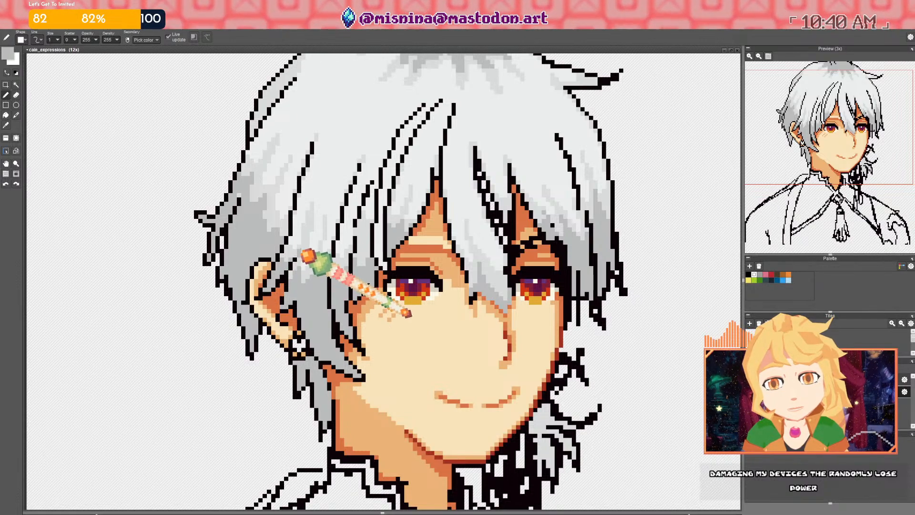
pyautogui.scroll(-2, 309, 247)
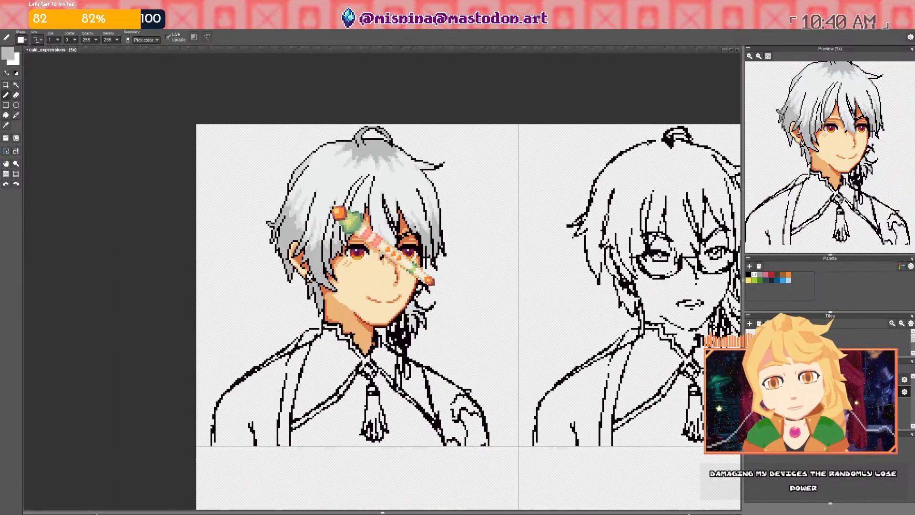
pyautogui.scroll(4, 353, 257)
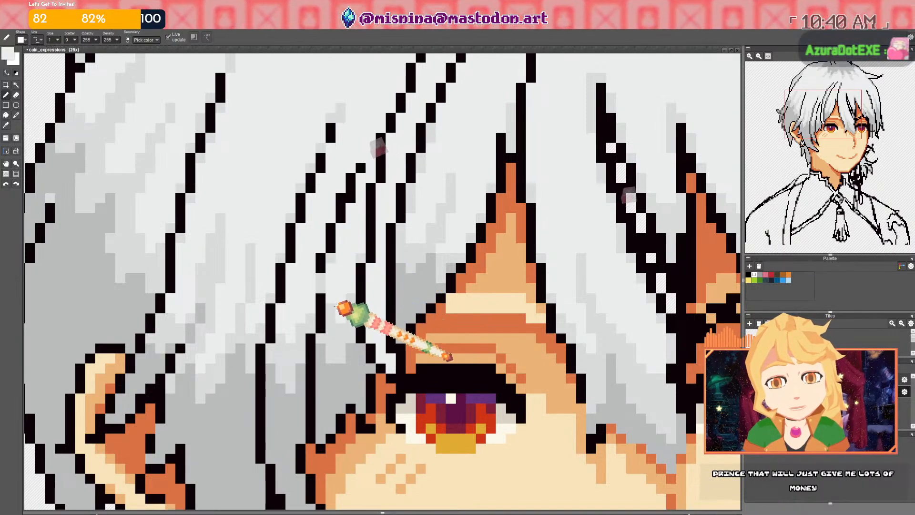
pyautogui.click(451, 399)
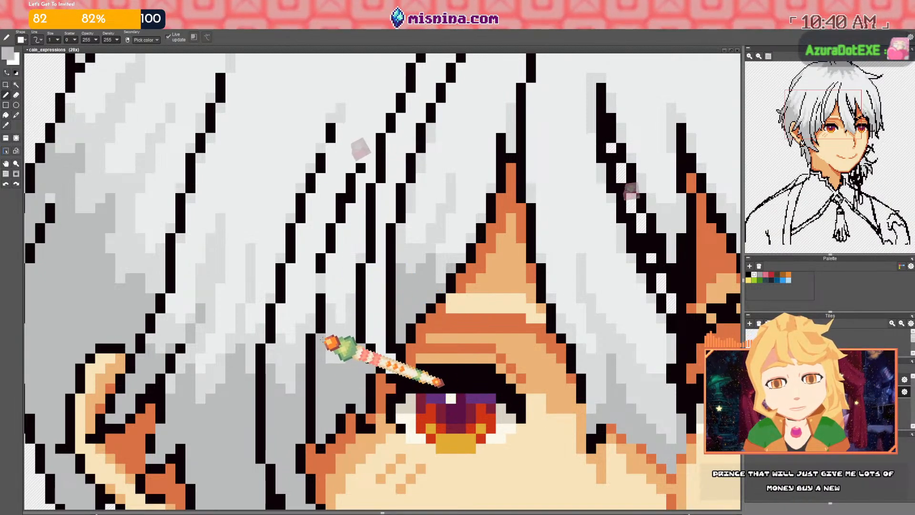
pyautogui.scroll(-2, 326, 298)
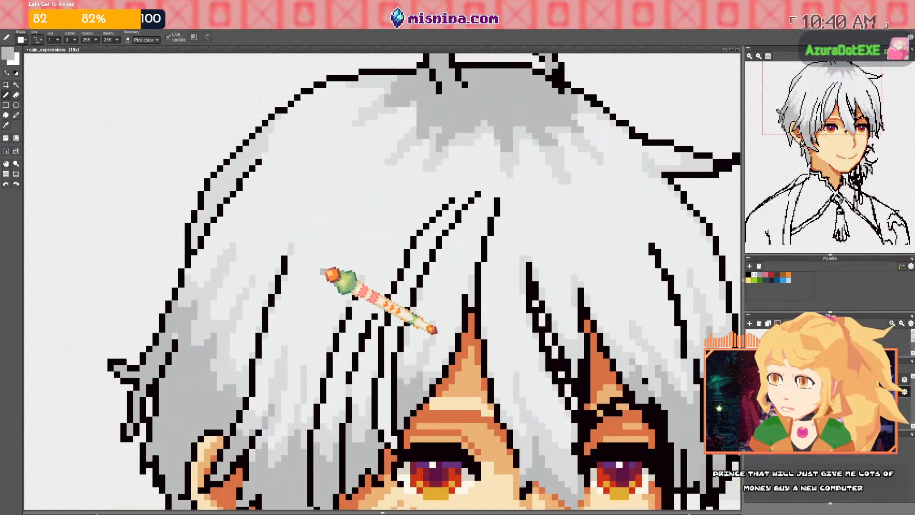
pyautogui.moveTo(346, 232); pyautogui.dragTo(337, 262)
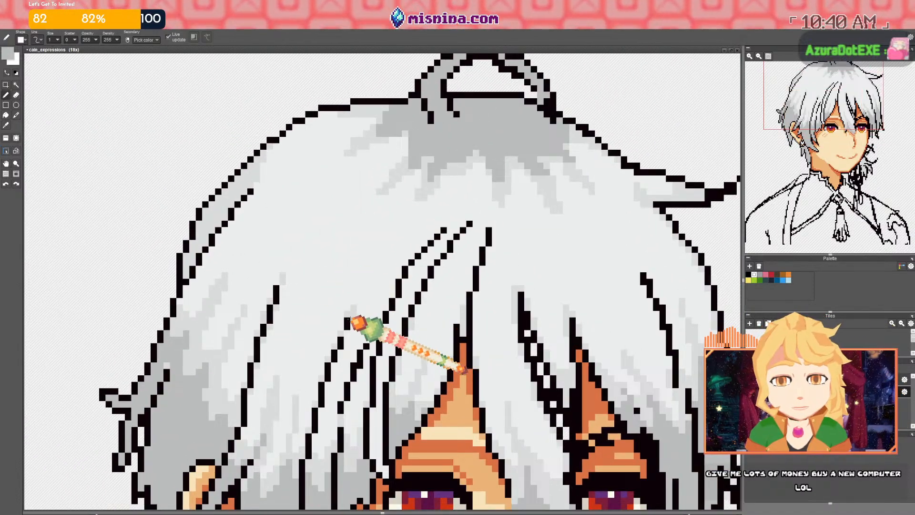
pyautogui.scroll(2, 351, 317)
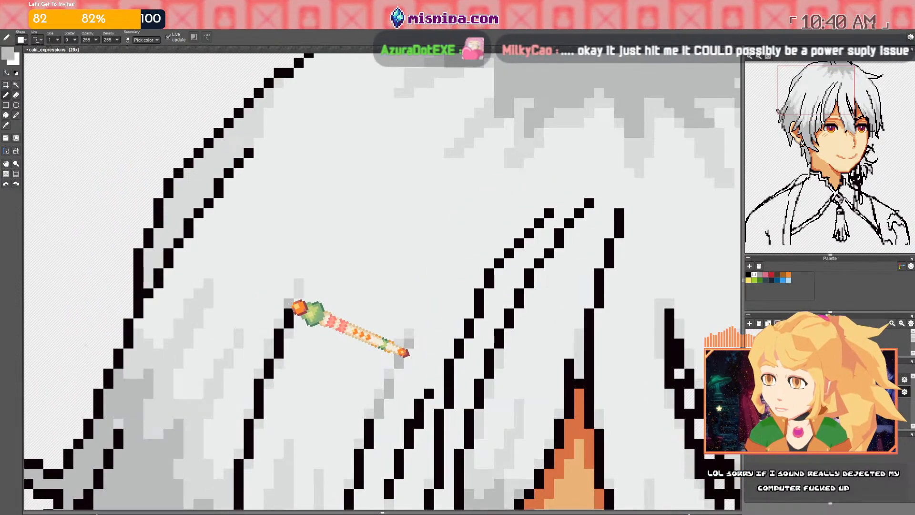
pyautogui.moveTo(295, 285)
pyautogui.mouseDown()
pyautogui.moveTo(303, 298)
pyautogui.moveTo(286, 382)
pyautogui.moveTo(274, 394)
pyautogui.moveTo(279, 430)
pyautogui.mouseUp()
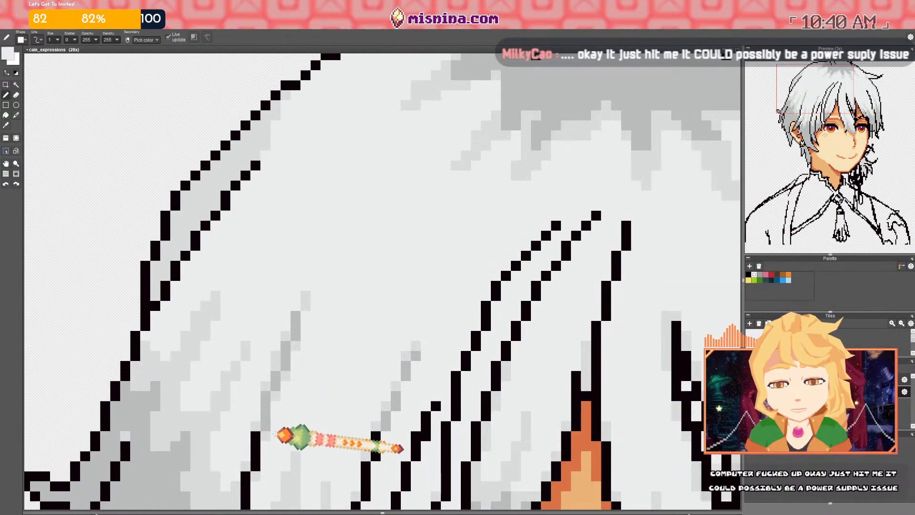
# Recolour the upper-left head outline and the short strand line just inside it in grey with the pen
pyautogui.scroll(-4, 288, 355)
pyautogui.scroll(5, 290, 355)
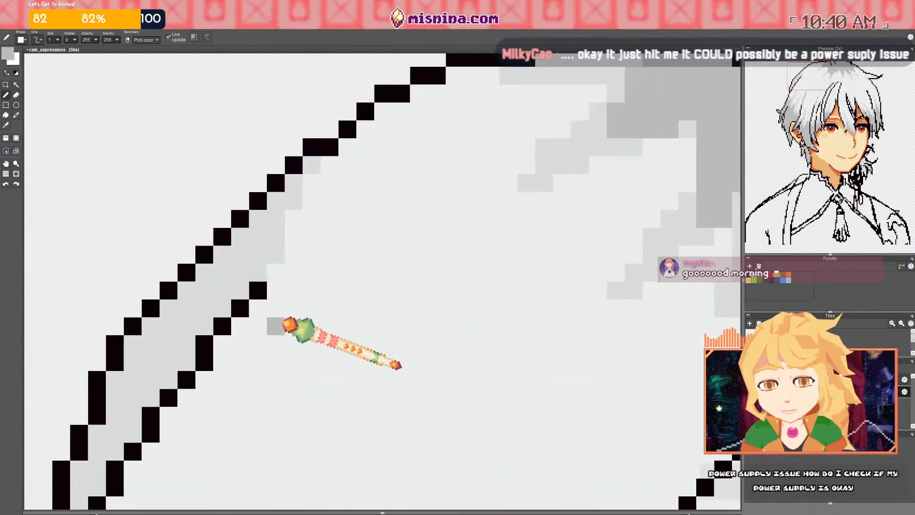
pyautogui.moveTo(287, 325)
pyautogui.mouseDown()
pyautogui.moveTo(254, 287)
pyautogui.moveTo(193, 379)
pyautogui.moveTo(158, 409)
pyautogui.moveTo(153, 431)
pyautogui.mouseUp()
pyautogui.scroll(-4, 242, 309)
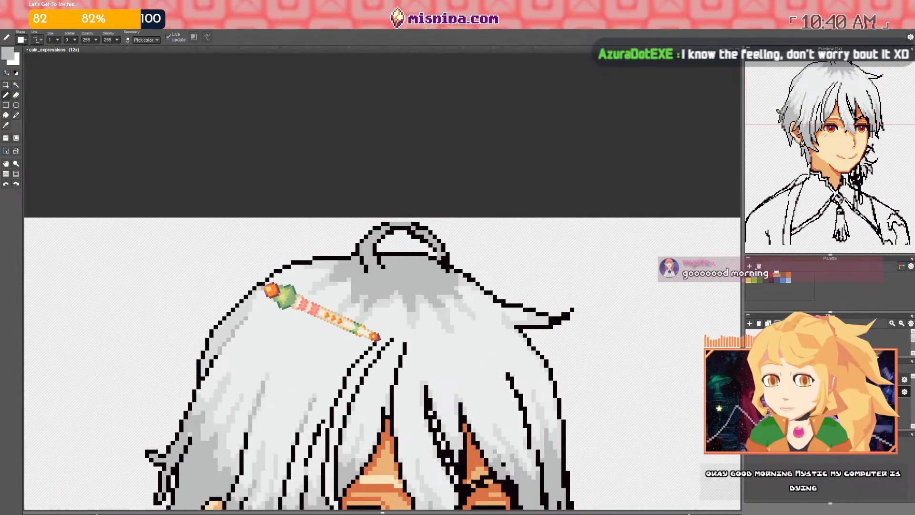
pyautogui.scroll(4, 263, 296)
pyautogui.moveTo(270, 275)
pyautogui.mouseDown()
pyautogui.moveTo(299, 241)
pyautogui.moveTo(357, 222)
pyautogui.mouseUp()
pyautogui.scroll(-5, 372, 219)
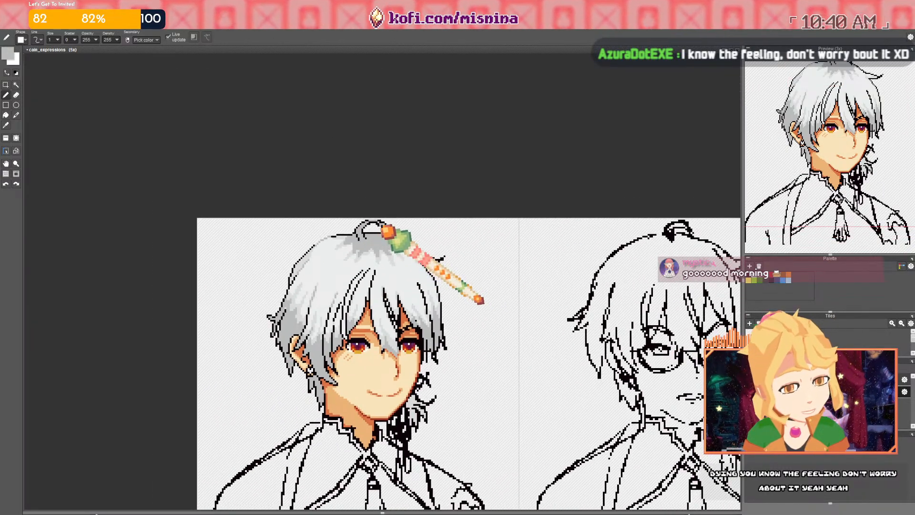
# Lighten the left side of the looped hair tuft with light grey pen strokes, keeping darker grey at its edges
pyautogui.scroll(4, 385, 231)
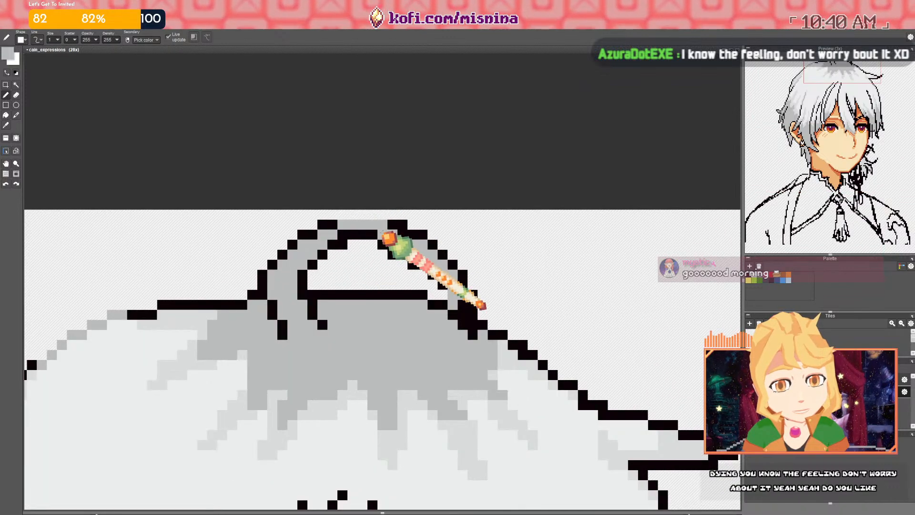
pyautogui.scroll(-4, 385, 301)
pyautogui.scroll(4, 472, 360)
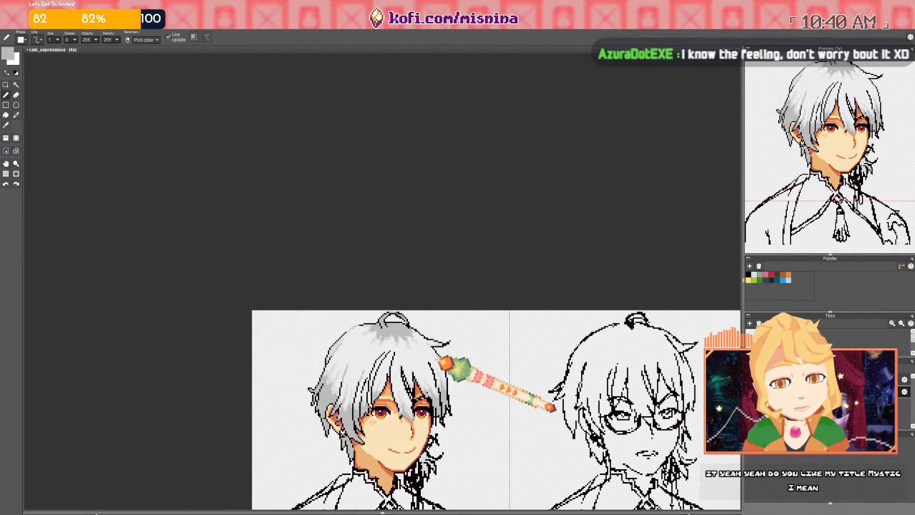
pyautogui.scroll(2, 300, 310)
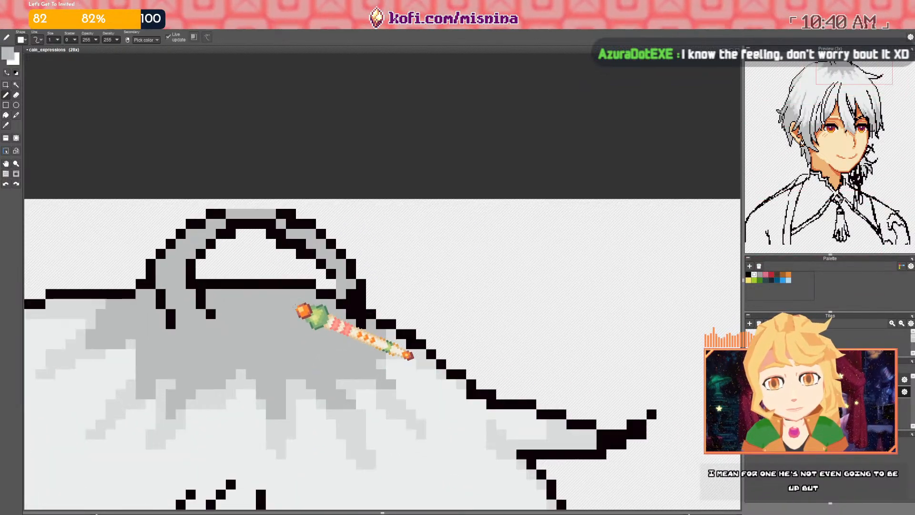
pyautogui.click(8, 53)
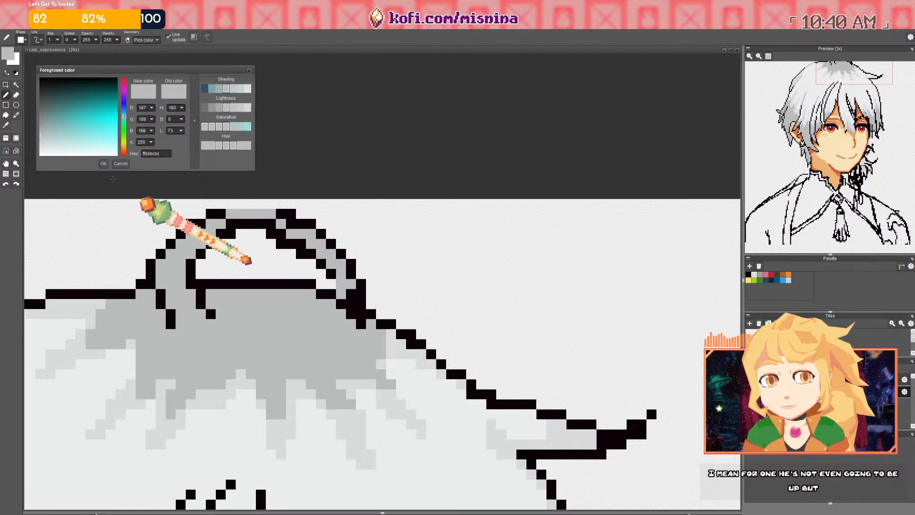
pyautogui.click(118, 164)
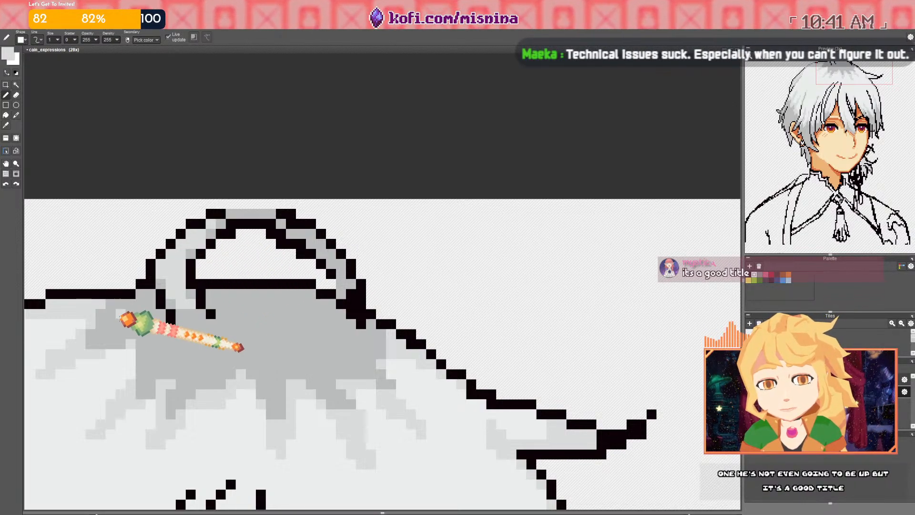
pyautogui.scroll(-3, 123, 318)
pyautogui.scroll(4, 98, 380)
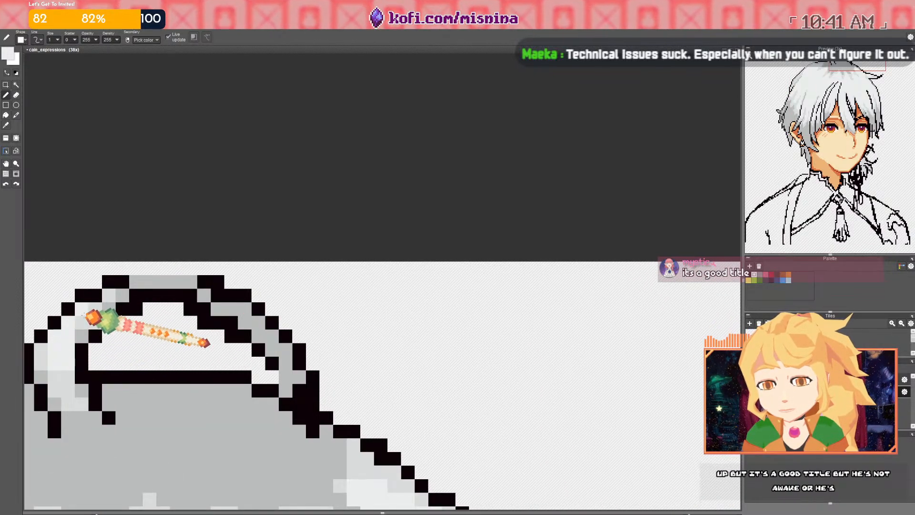
pyautogui.scroll(-1, 102, 306)
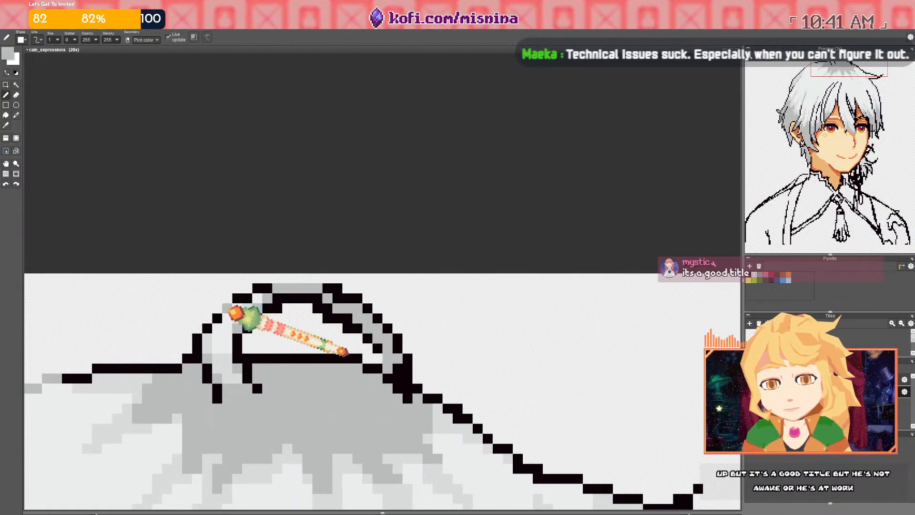
pyautogui.scroll(-5, 225, 348)
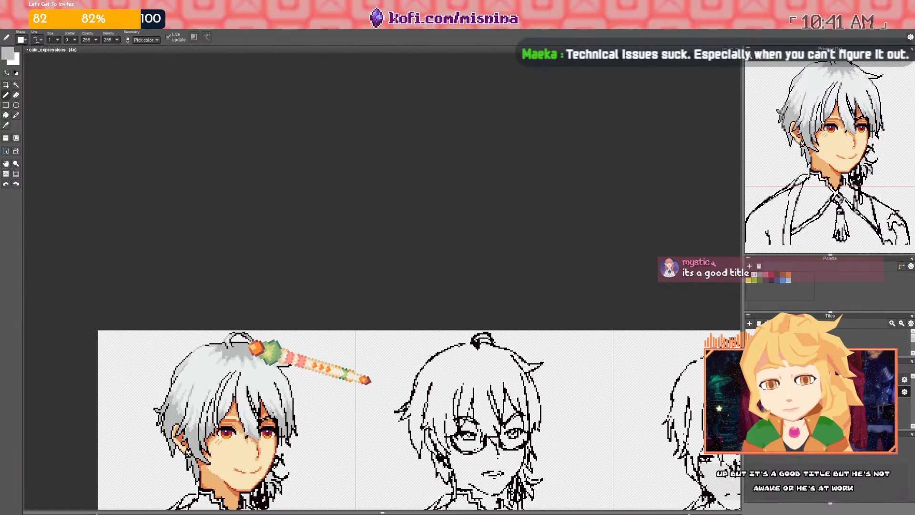
# Recolour the black outer outline on the left side of the looped tuft in grey
pyautogui.scroll(5, 261, 344)
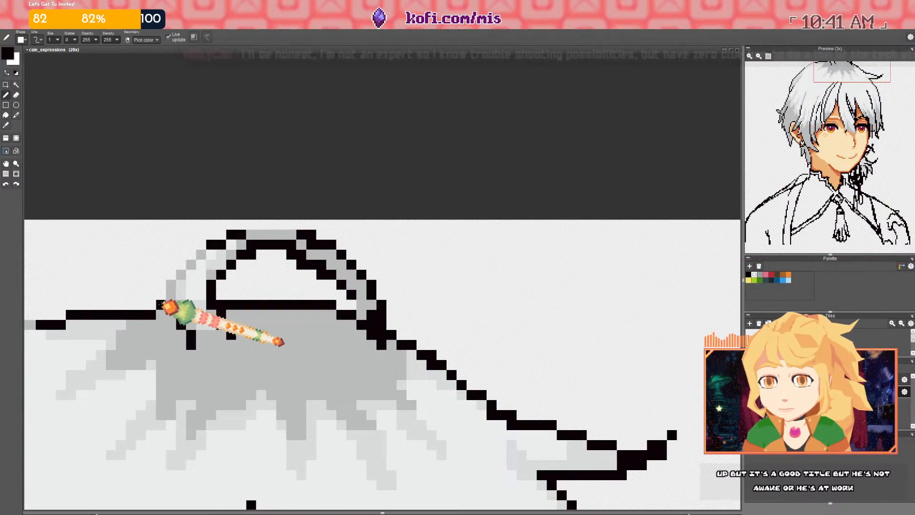
pyautogui.click(234, 295)
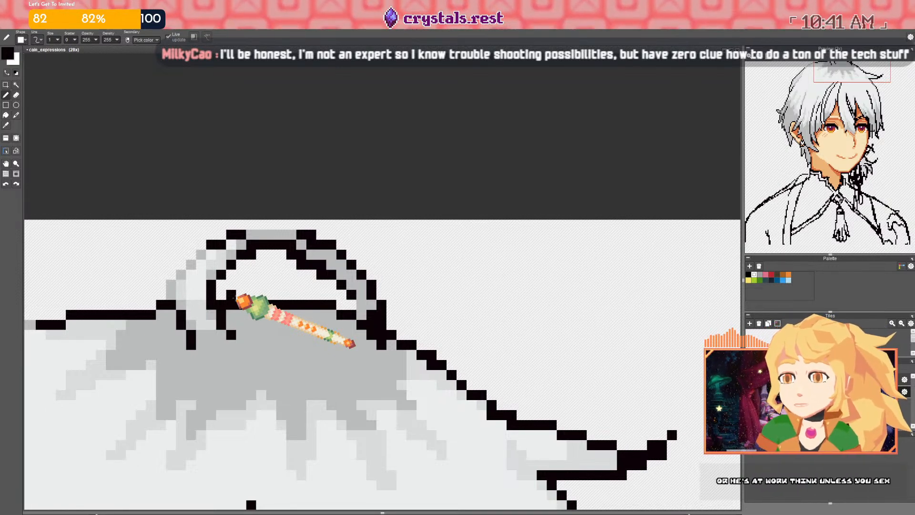
pyautogui.moveTo(233, 252); pyautogui.dragTo(232, 254)
pyautogui.rightClick(228, 259)
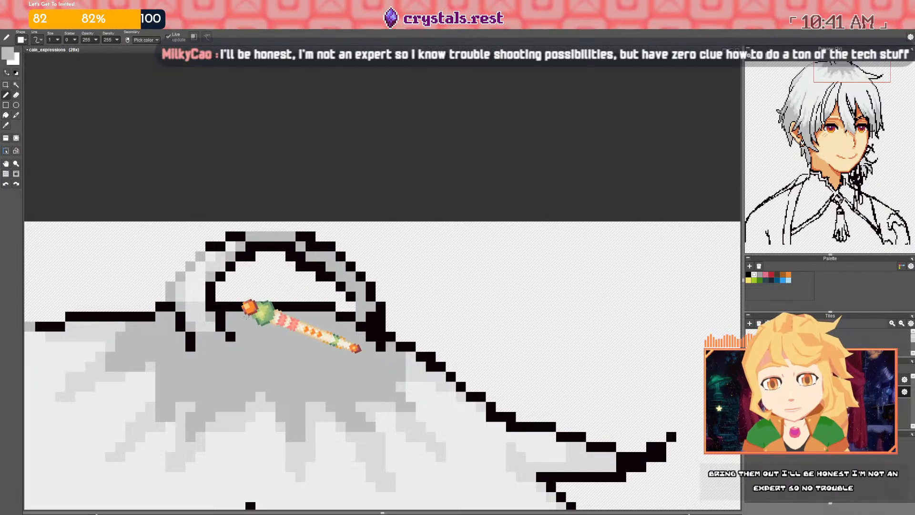
pyautogui.scroll(-5, 267, 356)
pyautogui.scroll(6, 270, 357)
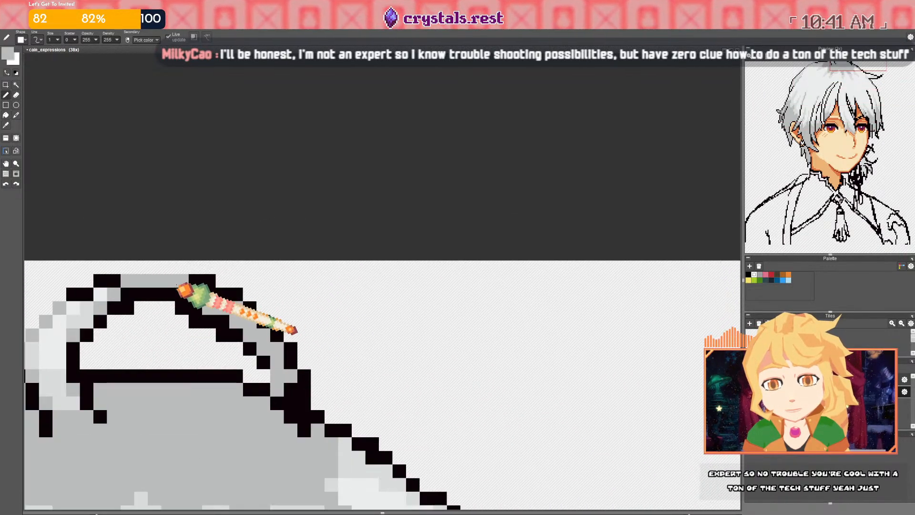
# Thin and reshape the black outline on the right side of the looped tuft, erasing stray pixels and filling the strand with grey
pyautogui.press('e')
pyautogui.click(200, 323)
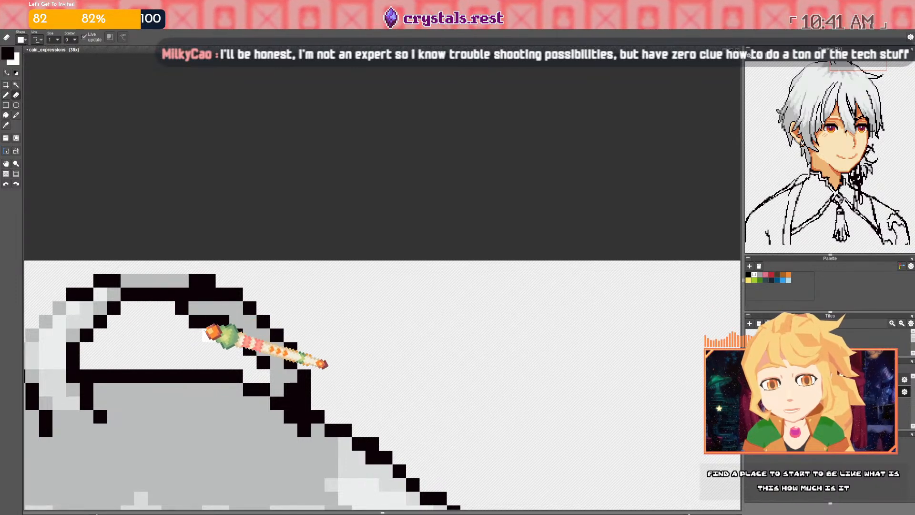
pyautogui.press('b')
pyautogui.rightClick(241, 323)
pyautogui.click(225, 321)
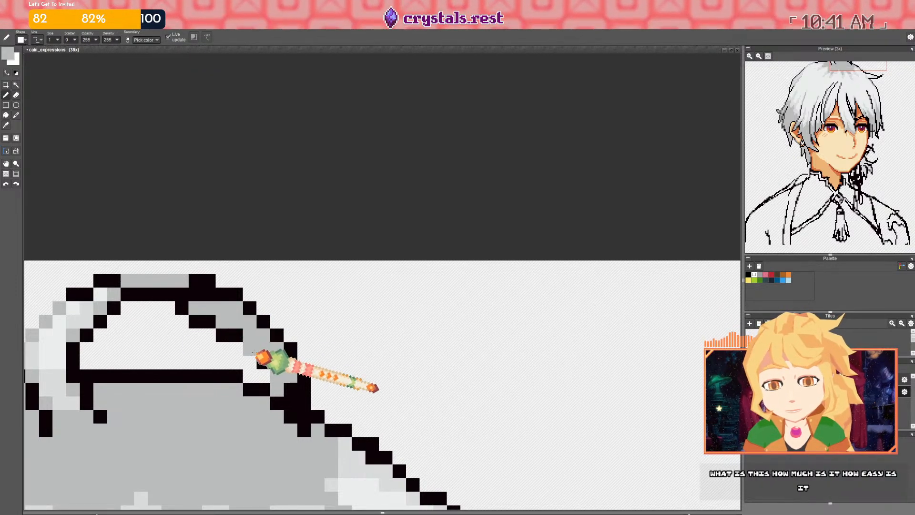
pyautogui.press('e')
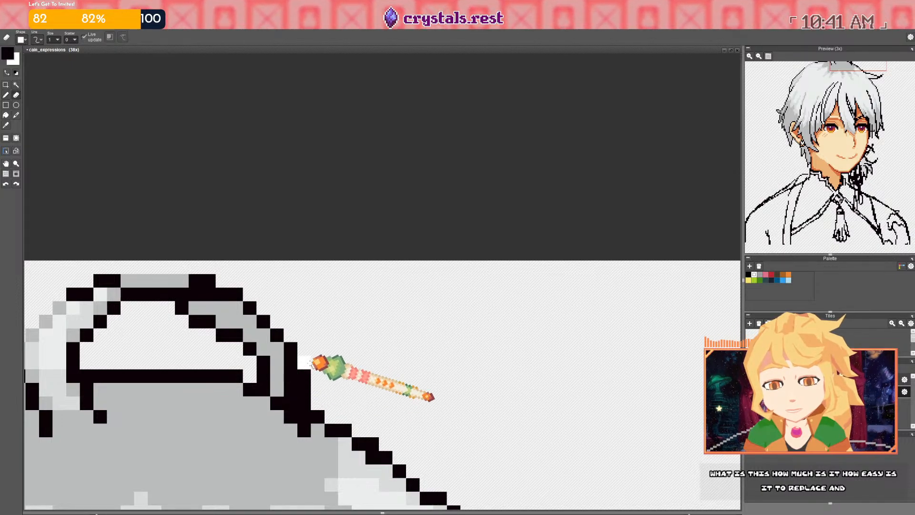
pyautogui.scroll(-1, 315, 369)
pyautogui.scroll(1, 307, 353)
pyautogui.press('b')
pyautogui.moveTo(285, 369); pyautogui.dragTo(263, 355)
pyautogui.scroll(-4, 243, 346)
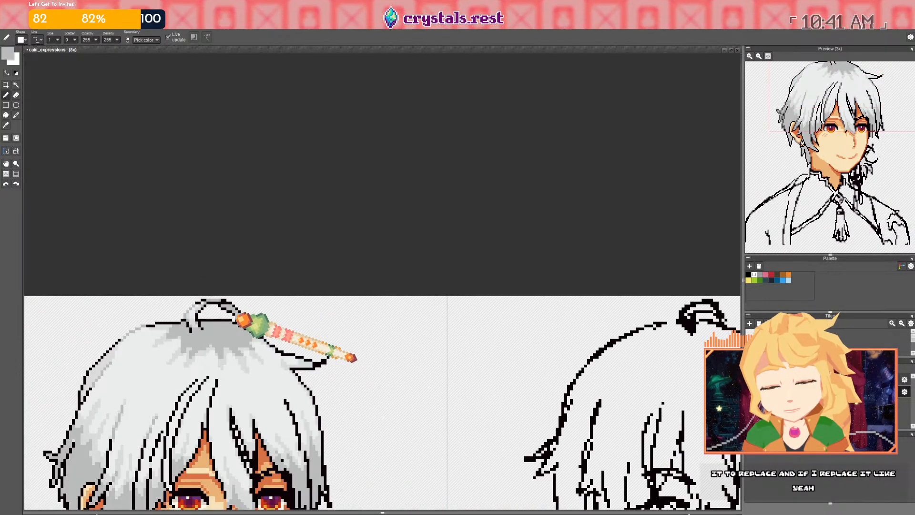
# Close the top of the looped tuft with a black outline and adjust the grey shading at its left base
pyautogui.moveTo(221, 329); pyautogui.dragTo(243, 324)
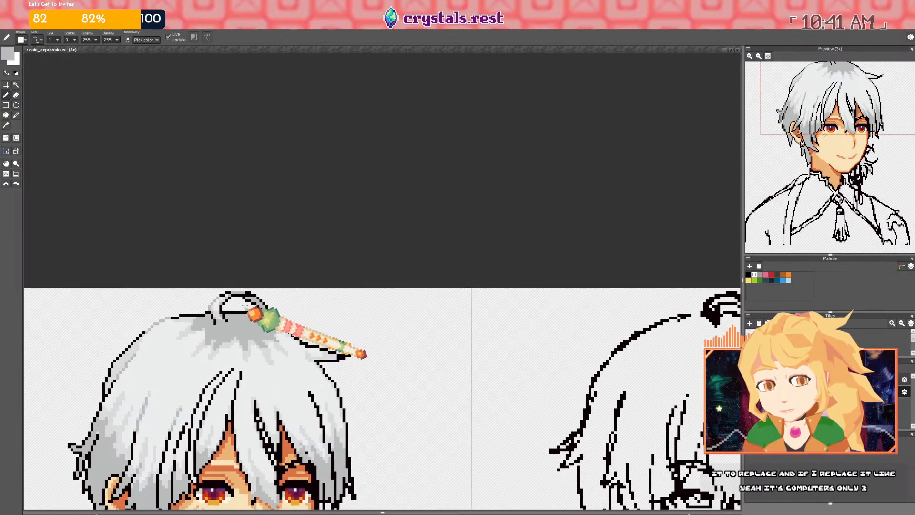
pyautogui.scroll(4, 261, 307)
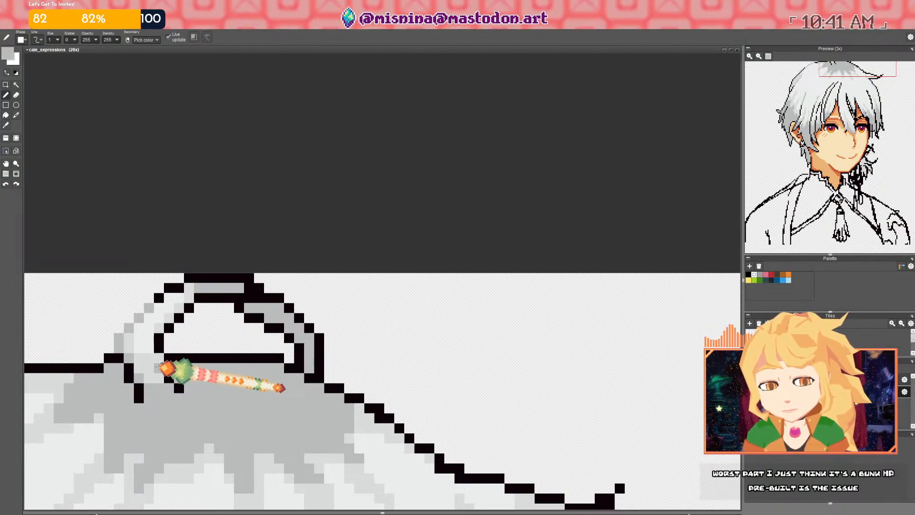
pyautogui.scroll(-4, 177, 291)
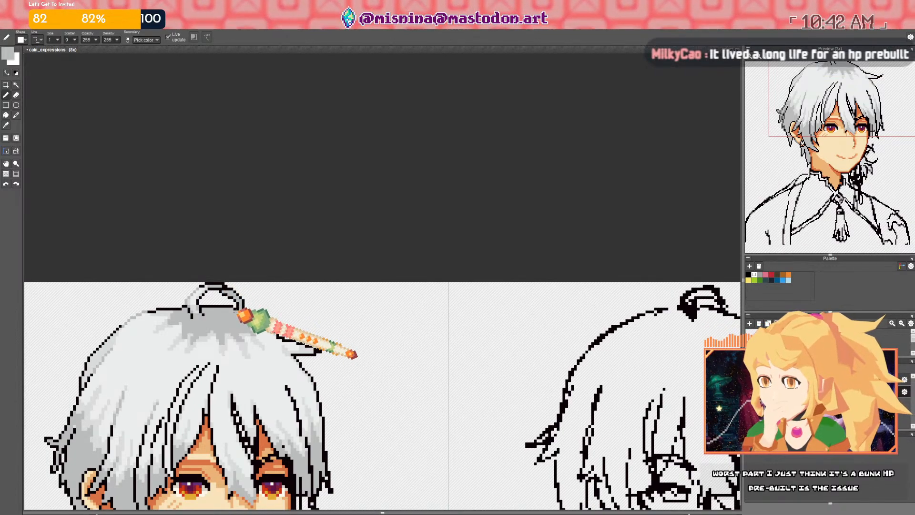
pyautogui.scroll(6, 258, 309)
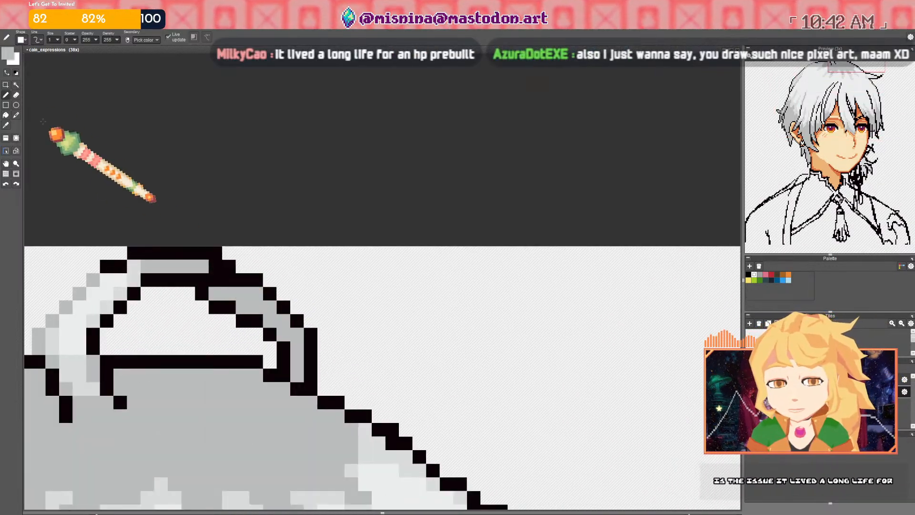
# Choose a darker bluish grey, shade the right side of the looped tuft with it, and undo the last pen stroke
pyautogui.click(8, 54)
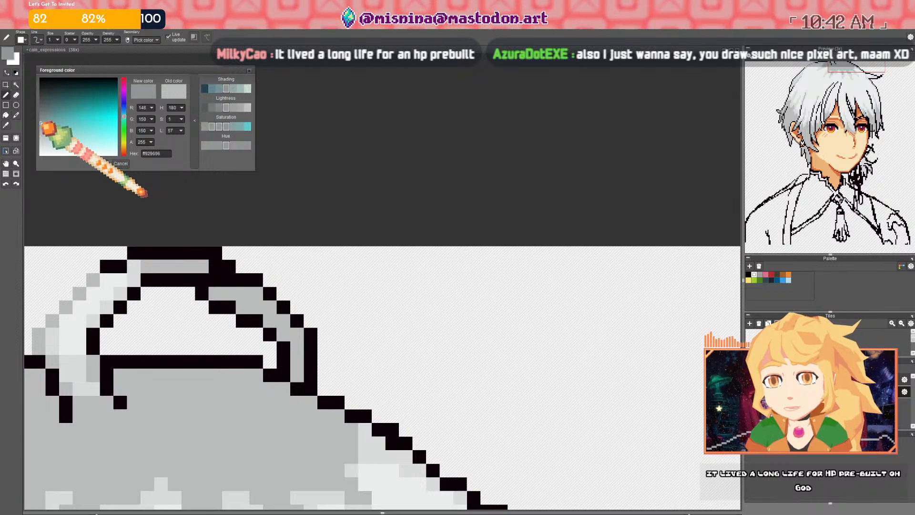
pyautogui.click(100, 163)
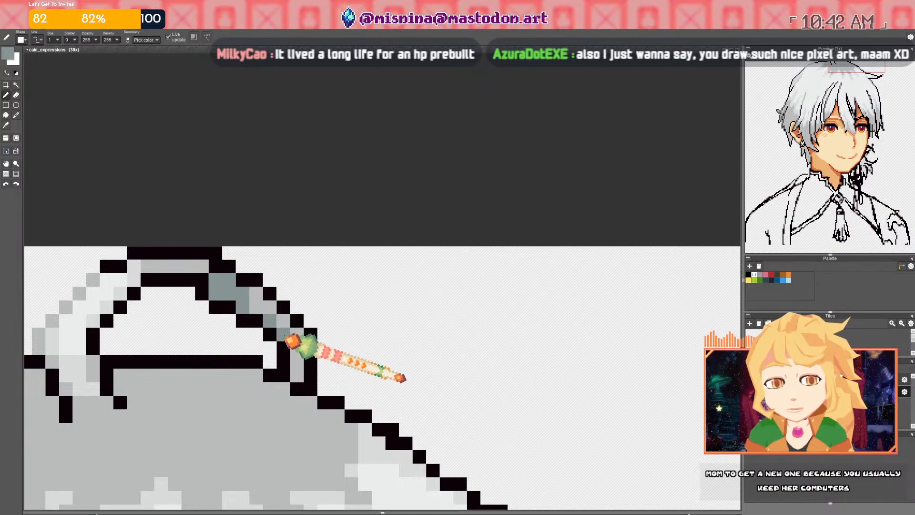
pyautogui.moveTo(297, 361); pyautogui.dragTo(296, 376)
pyautogui.moveTo(270, 308); pyautogui.dragTo(259, 301)
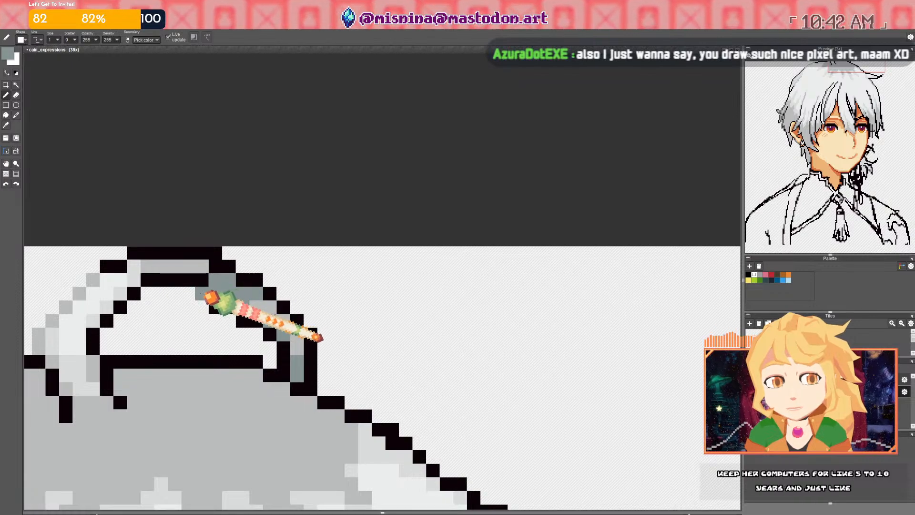
pyautogui.scroll(-3, 197, 271)
pyautogui.hotkey('ctrl', 'z')
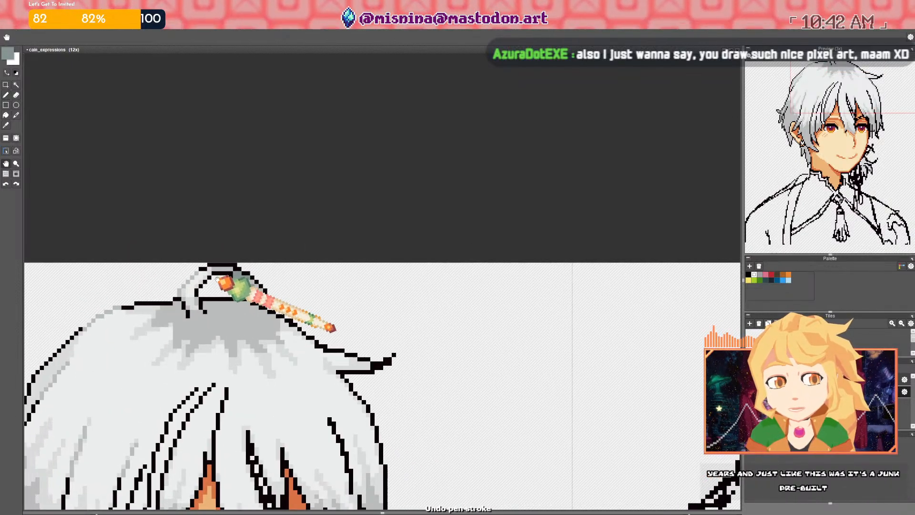
# Examine the shaded hair and looped tuft of the first portrait next to the uncoloured portraits at several zoom levels
pyautogui.scroll(2, 214, 265)
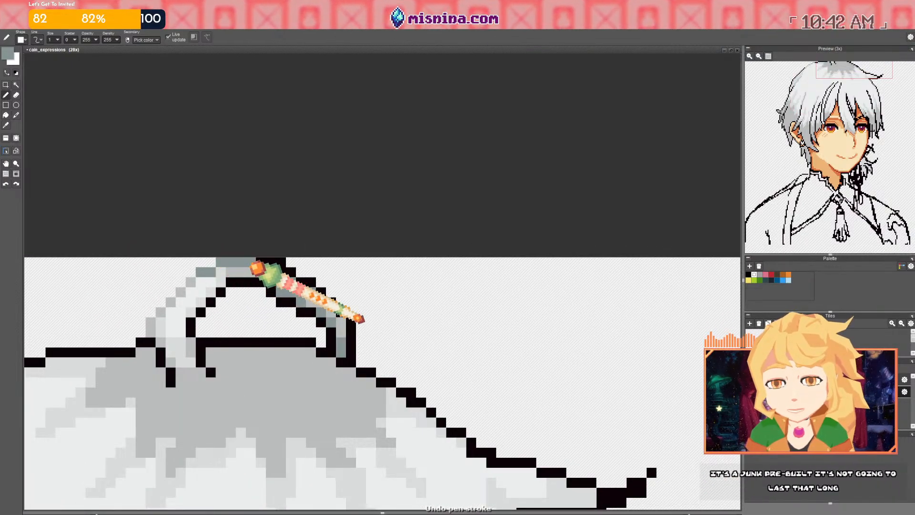
pyautogui.scroll(-6, 255, 285)
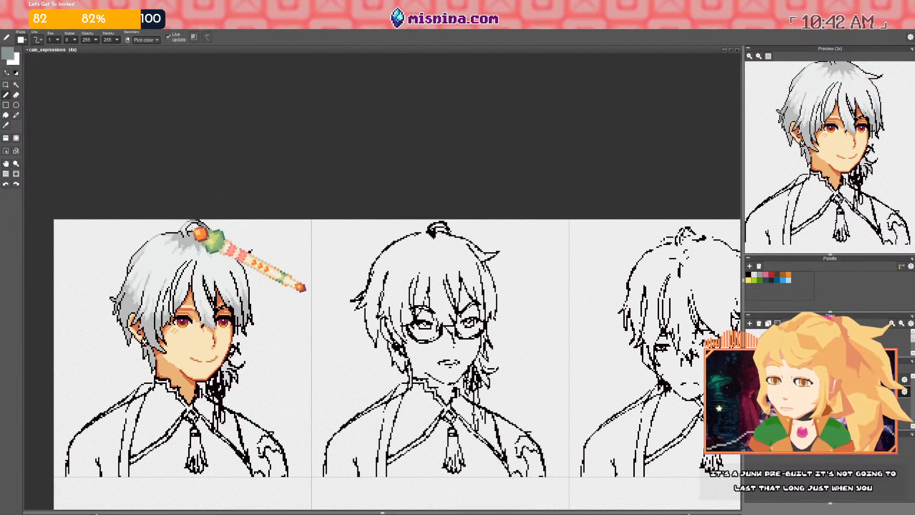
pyautogui.moveTo(401, 289); pyautogui.dragTo(308, 261)
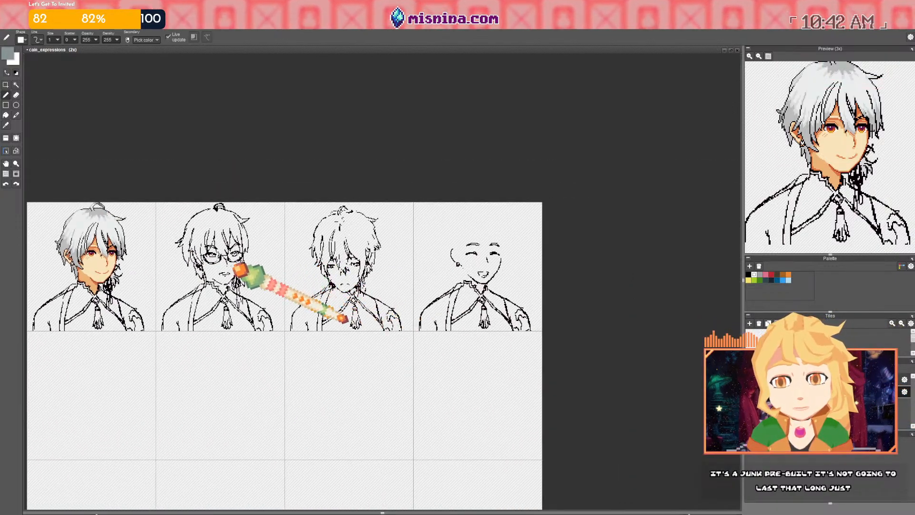
pyautogui.moveTo(234, 268); pyautogui.dragTo(325, 268)
pyautogui.scroll(3, 191, 218)
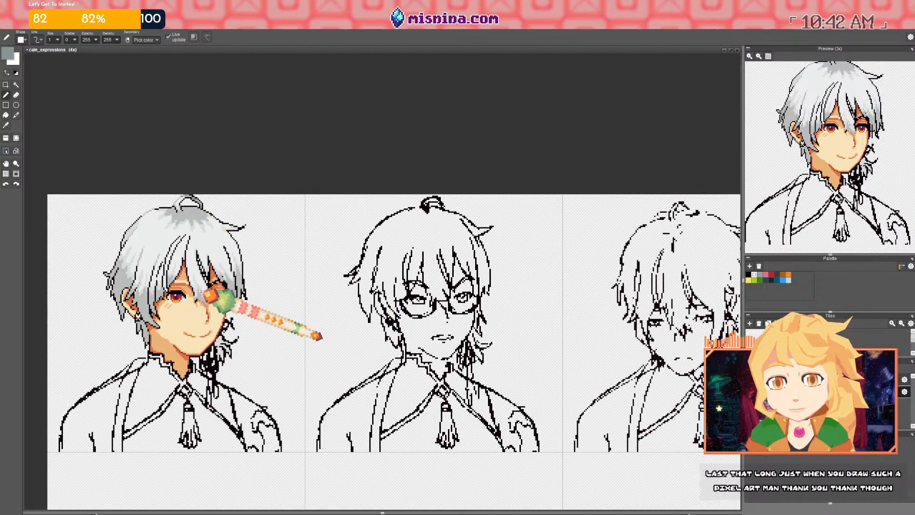
pyautogui.scroll(4, 200, 190)
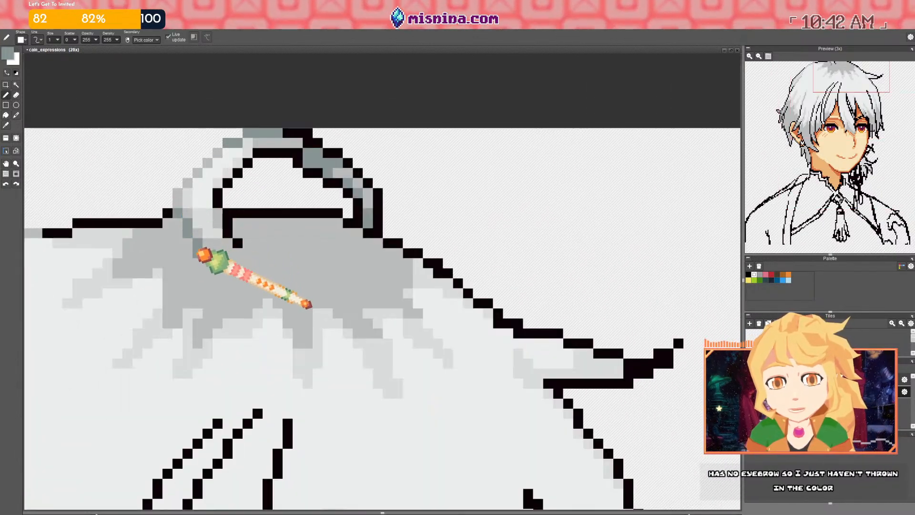
pyautogui.scroll(-7, 227, 200)
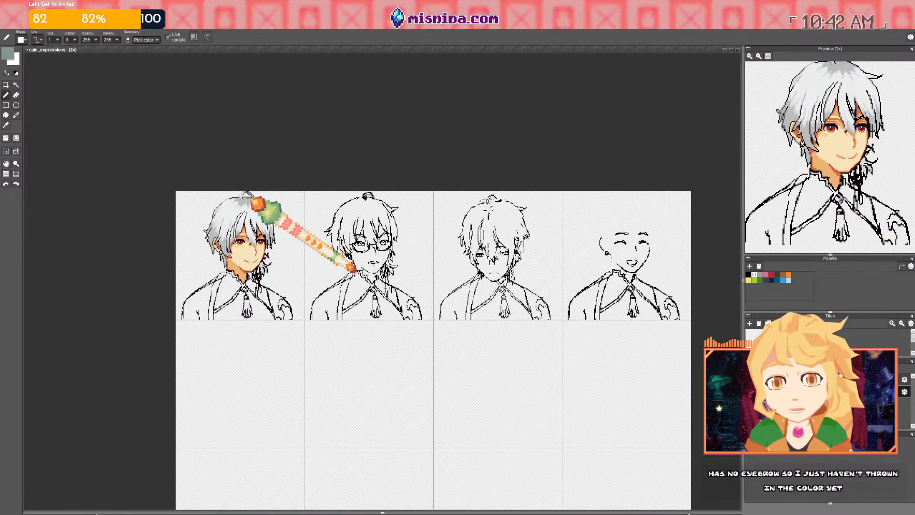
pyautogui.scroll(4, 260, 200)
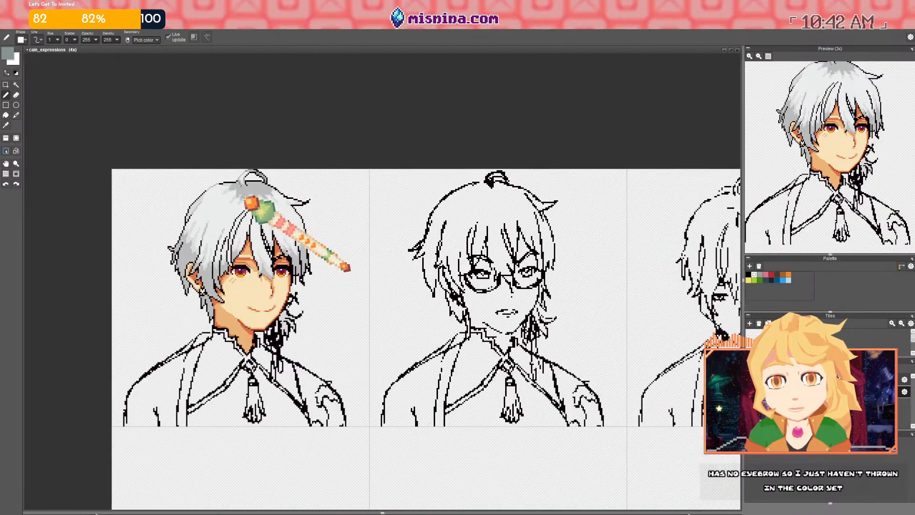
# Replace the looped tuft's bluish grey with darker grey #697777 using a non-contiguous fill restricted to the tile, undoing the last fill
pyautogui.click(9, 53)
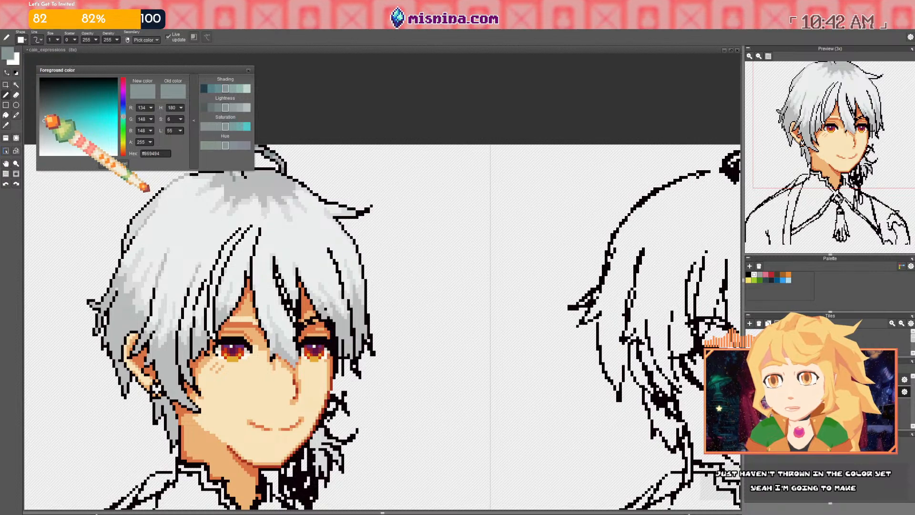
pyautogui.click(44, 112)
pyautogui.moveTo(177, 232); pyautogui.dragTo(160, 333)
pyautogui.press('g')
pyautogui.scroll(2, 217, 255)
pyautogui.click(18, 37)
pyautogui.click(91, 37)
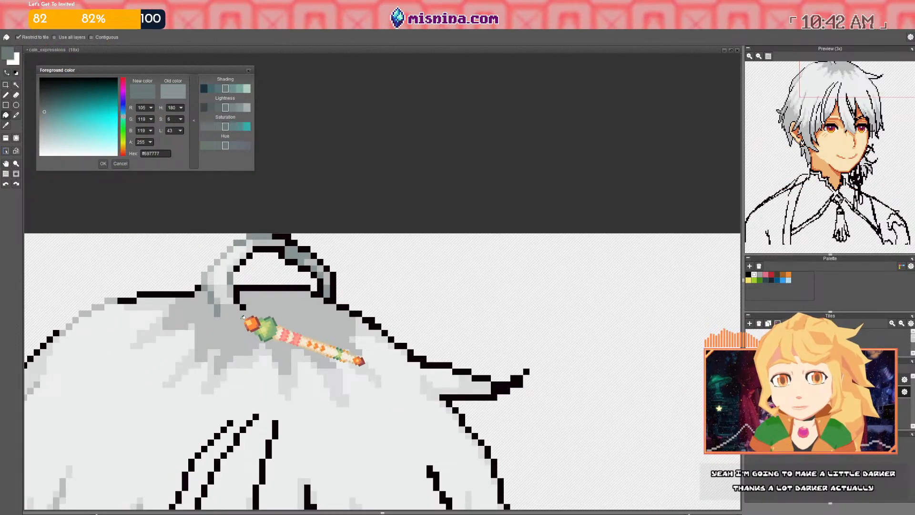
pyautogui.click(214, 299)
pyautogui.hotkey('ctrl', 'z')
pyautogui.scroll(-2, 215, 297)
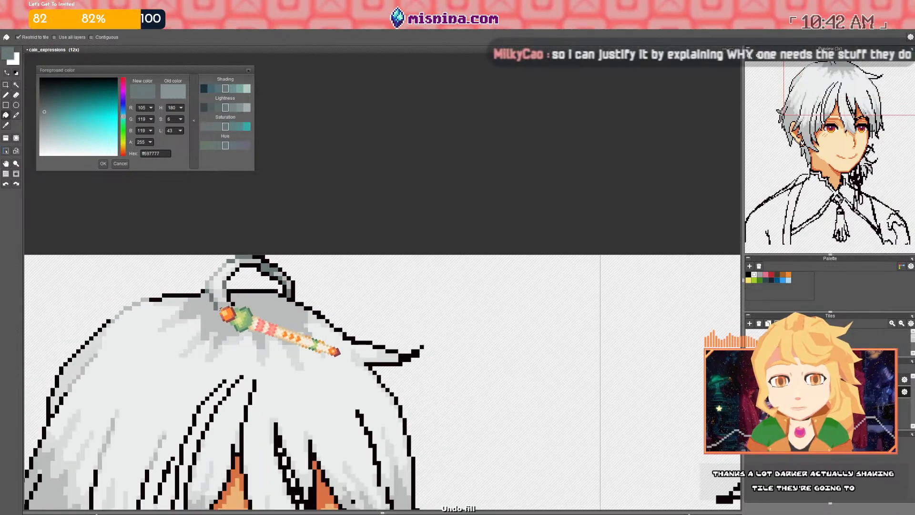
# Sample the mid grey of the crown shadow, adjust it to #a9abab, and refill all hair shadows of that tone
pyautogui.scroll(3, 221, 305)
pyautogui.rightClick(250, 321)
pyautogui.click(41, 130)
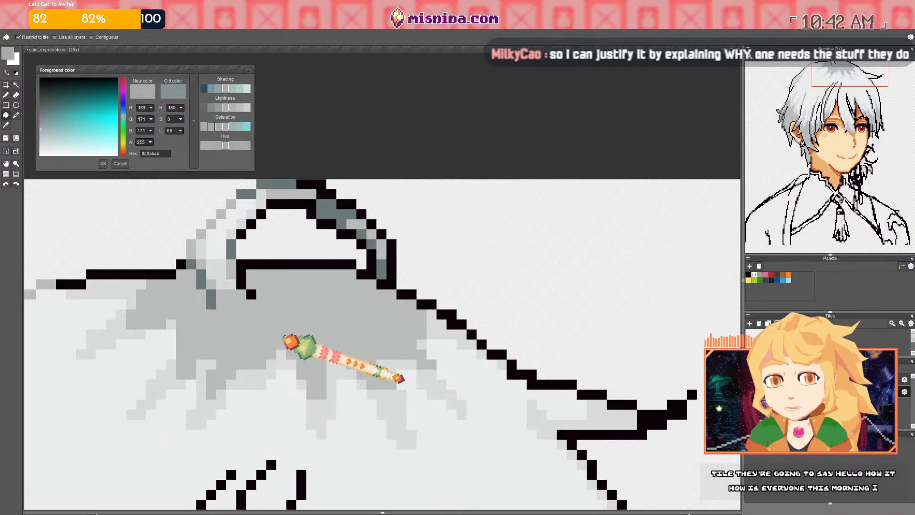
pyautogui.click(291, 333)
pyautogui.scroll(-7, 305, 310)
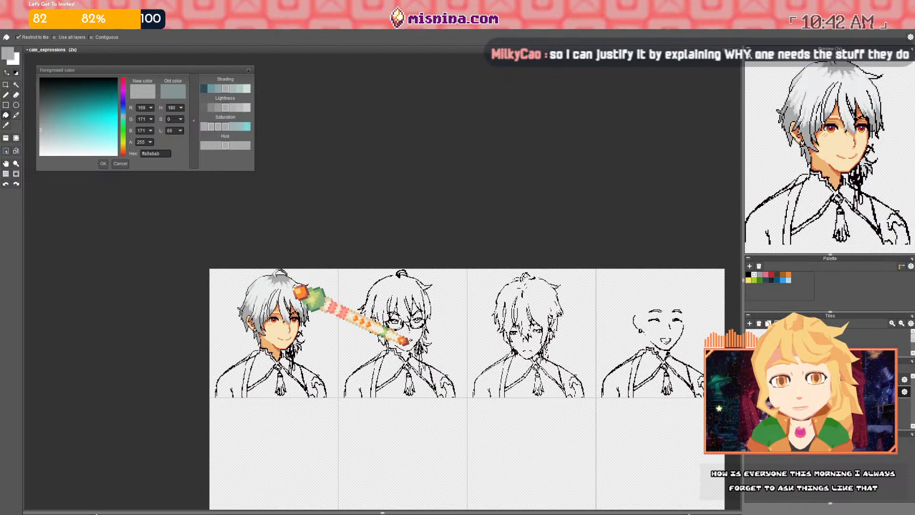
pyautogui.scroll(2, 357, 360)
pyautogui.scroll(2, 255, 307)
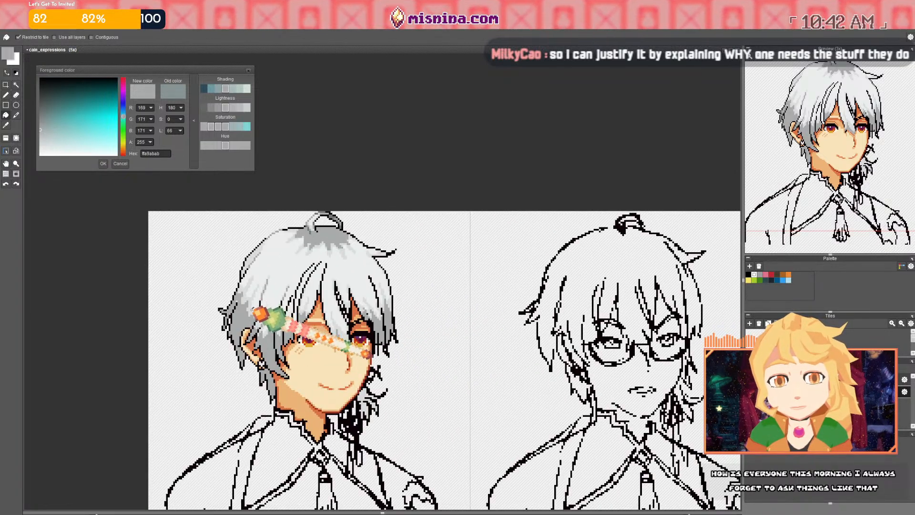
# Set the foreground colour to light grey #d4d6d6 for the lightest hair shading and accept it
pyautogui.click(46, 145)
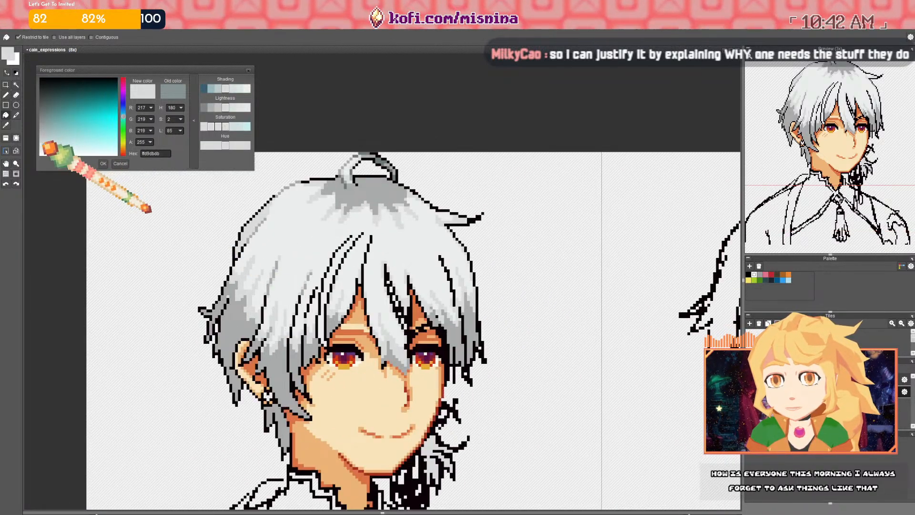
pyautogui.click(43, 143)
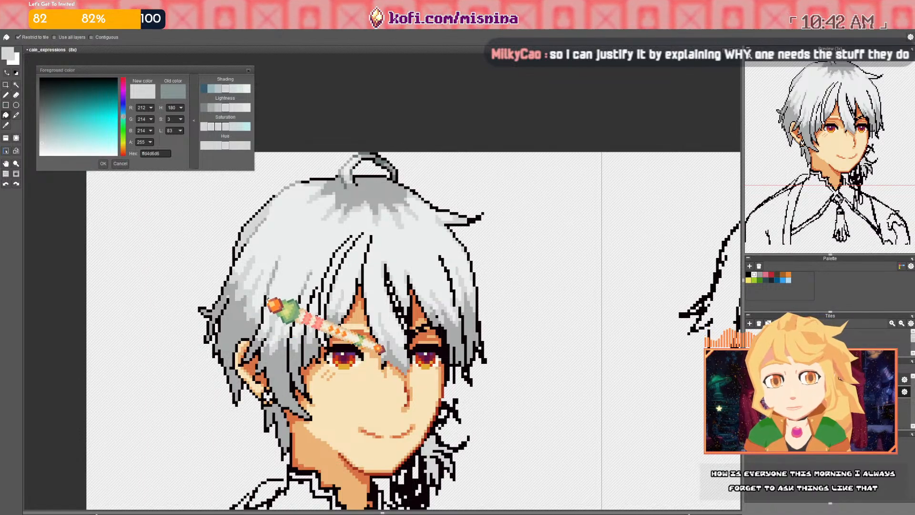
pyautogui.scroll(-1, 268, 300)
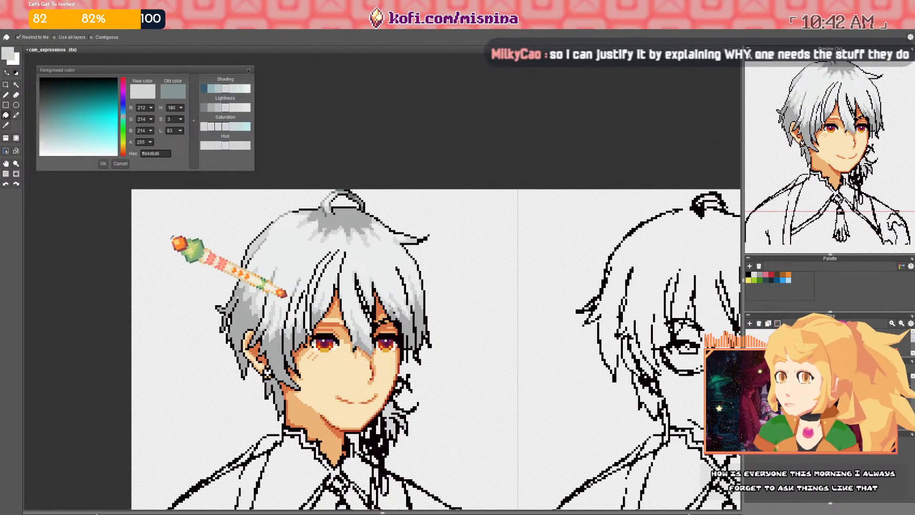
pyautogui.click(103, 164)
pyautogui.scroll(4, 322, 220)
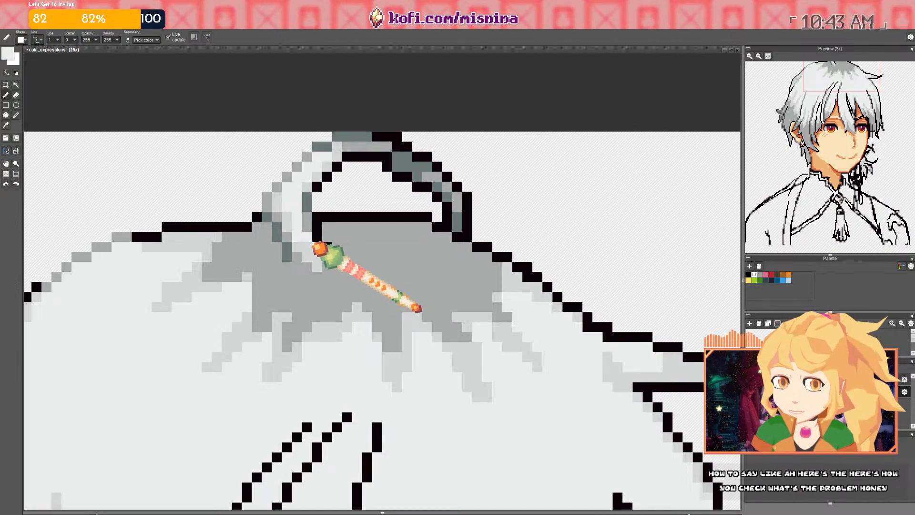
# Select the upper part of the looped tuft and move it down to make the tuft smaller
pyautogui.scroll(-4, 313, 248)
pyautogui.scroll(3, 382, 194)
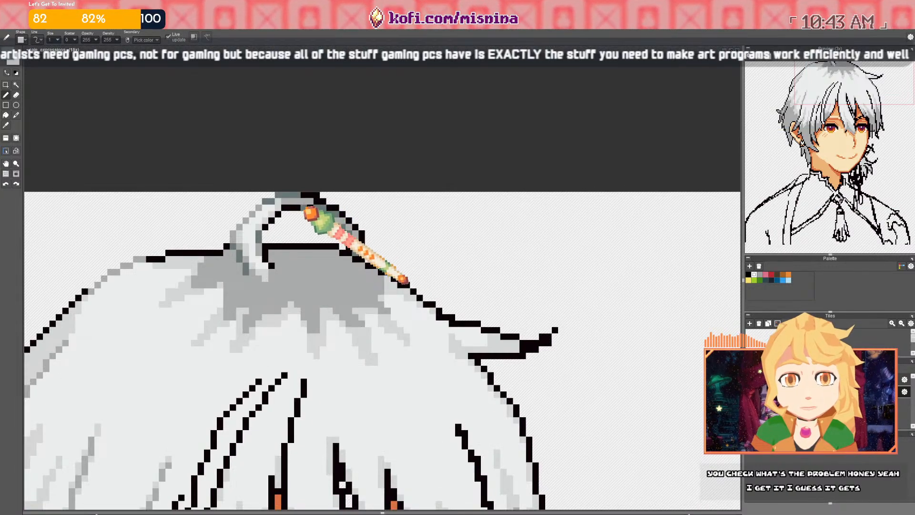
pyautogui.scroll(-6, 404, 280)
pyautogui.scroll(4, 419, 291)
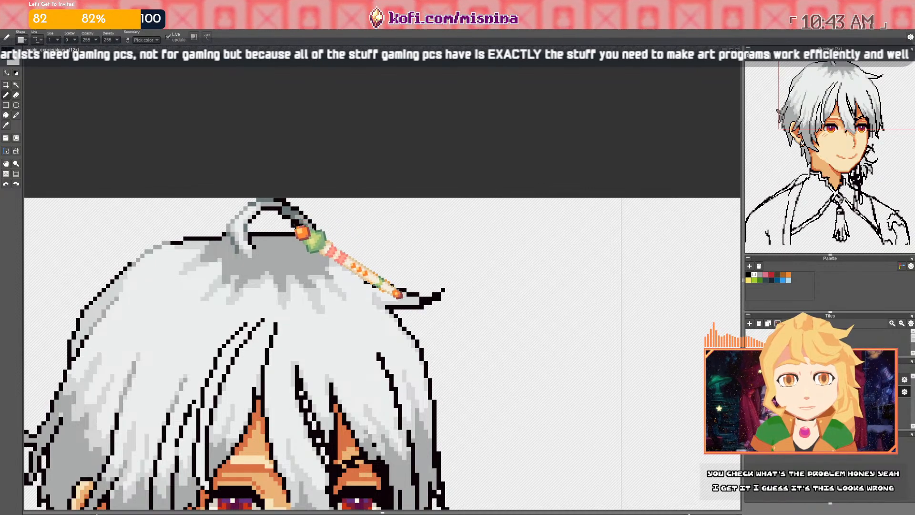
pyautogui.moveTo(293, 218); pyautogui.dragTo(273, 222)
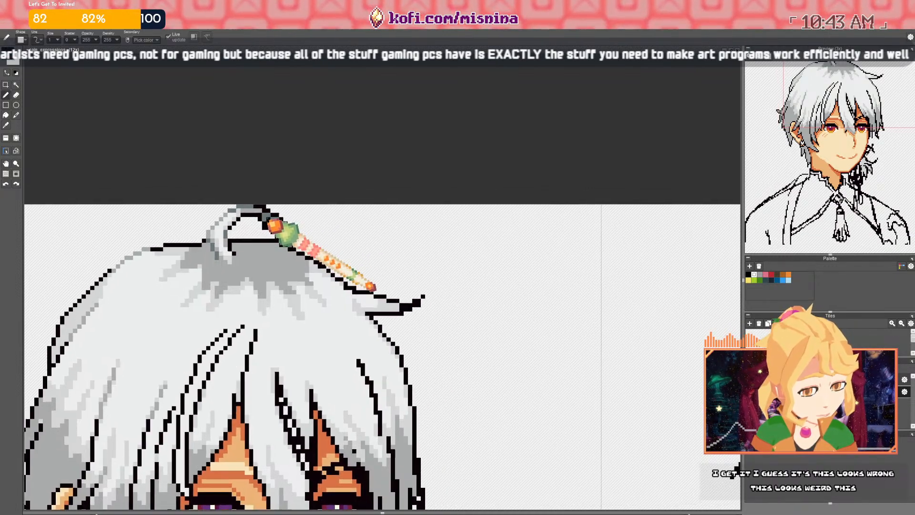
pyautogui.scroll(1, 271, 222)
pyautogui.click(6, 85)
pyautogui.moveTo(137, 193); pyautogui.dragTo(369, 235)
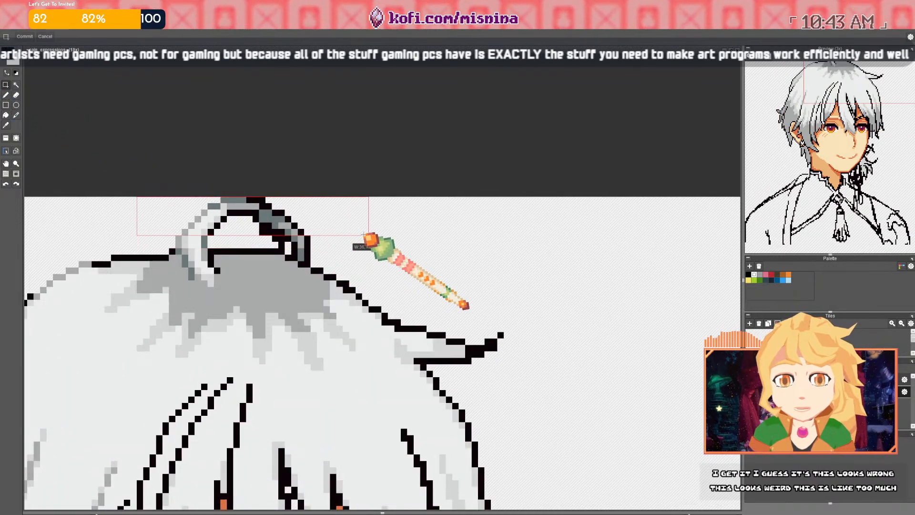
pyautogui.moveTo(314, 230); pyautogui.dragTo(288, 248)
pyautogui.click(201, 159)
pyautogui.click(201, 166)
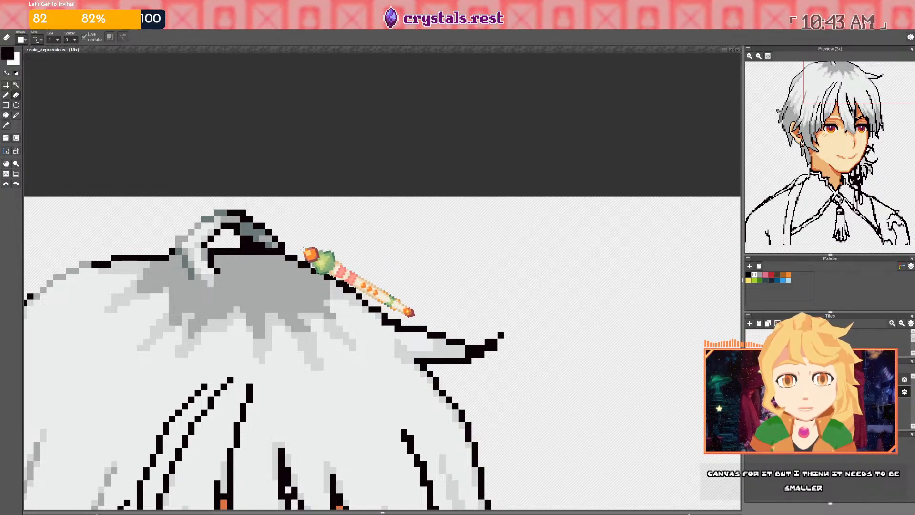
# Redraw the black outline on the right side of the looped tuft as a narrower, rounder arch meeting the crown
pyautogui.scroll(-3, 309, 254)
pyautogui.scroll(4, 304, 252)
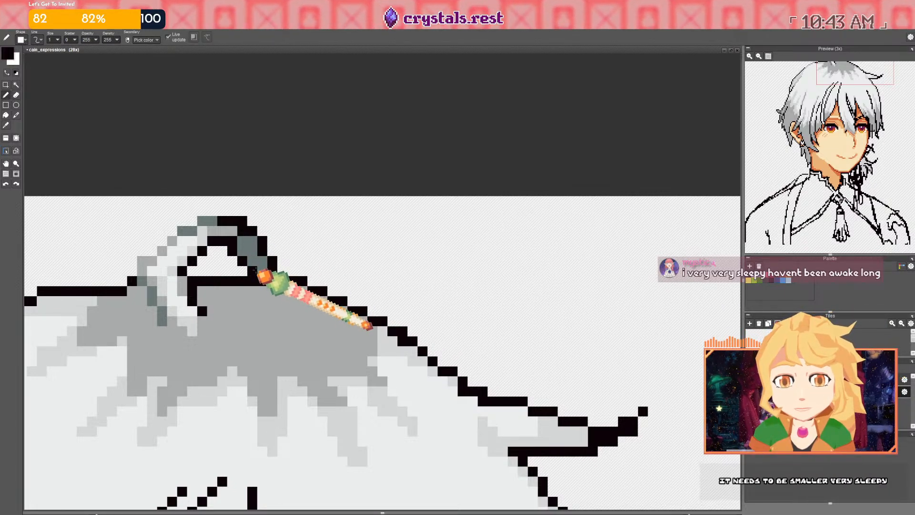
pyautogui.scroll(-5, 234, 251)
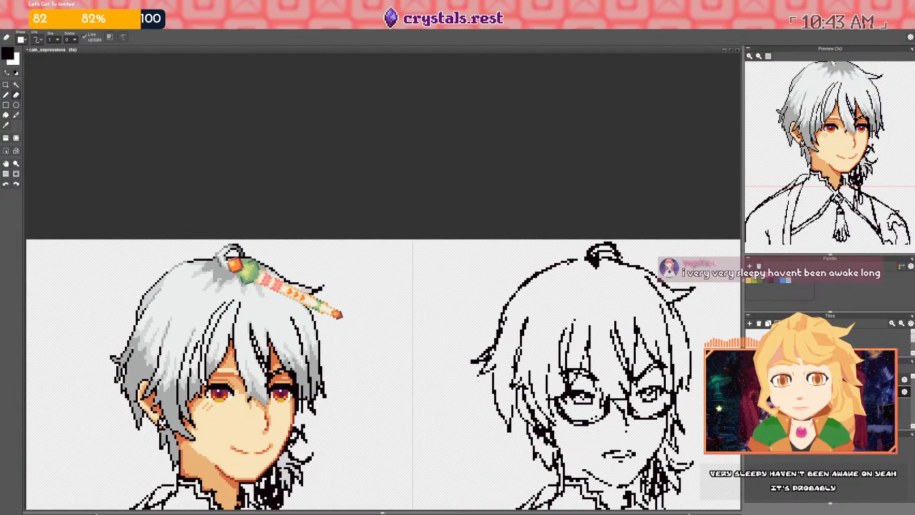
pyautogui.scroll(5, 265, 200)
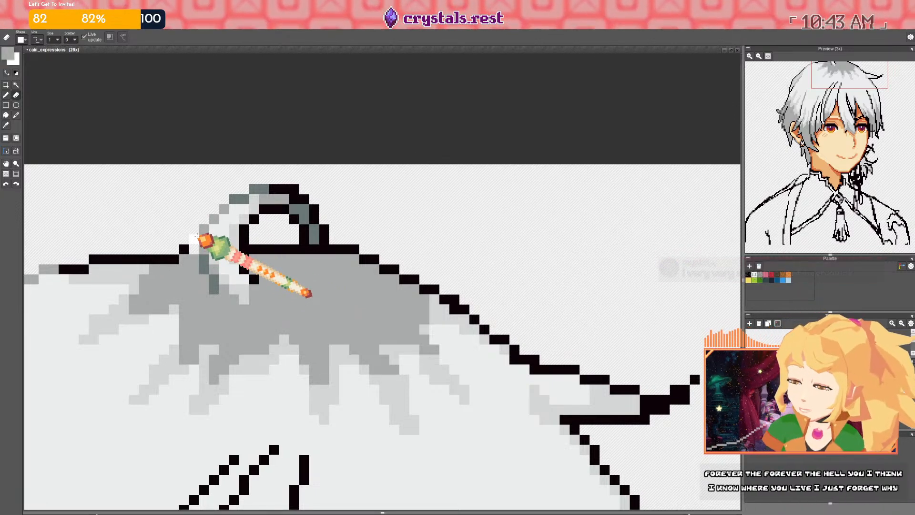
# Extend the dark grey outline down the left base of the looped tuft and recolour its inner left edge grey
pyautogui.rightClick(203, 260)
pyautogui.press('b')
pyautogui.press('e')
pyautogui.press('b')
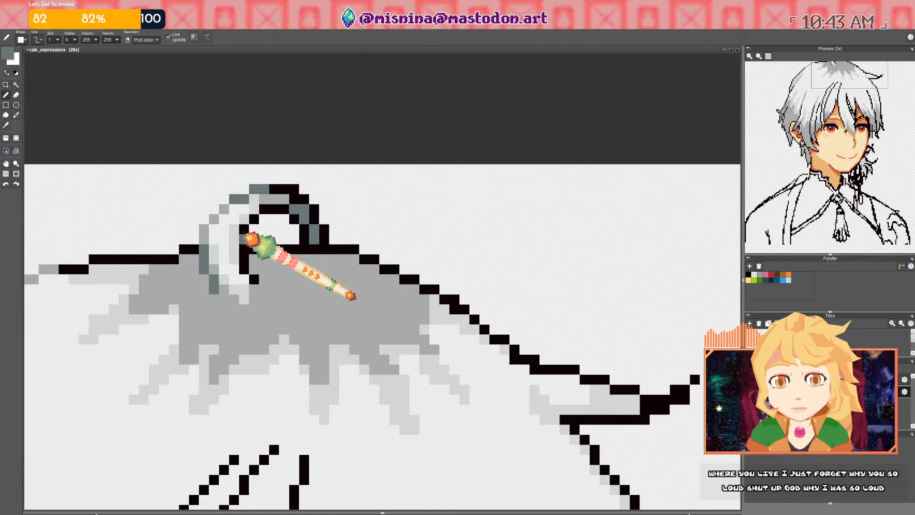
pyautogui.scroll(-5, 267, 208)
pyautogui.scroll(6, 300, 213)
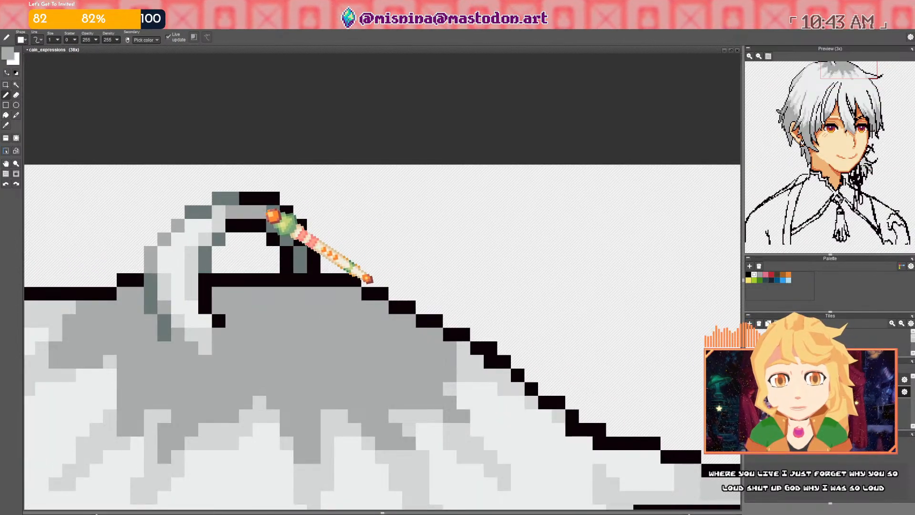
# Recolour black pixels along the top and inner edge of the looped tuft in dark grey
pyautogui.click(248, 199)
pyautogui.click(233, 225)
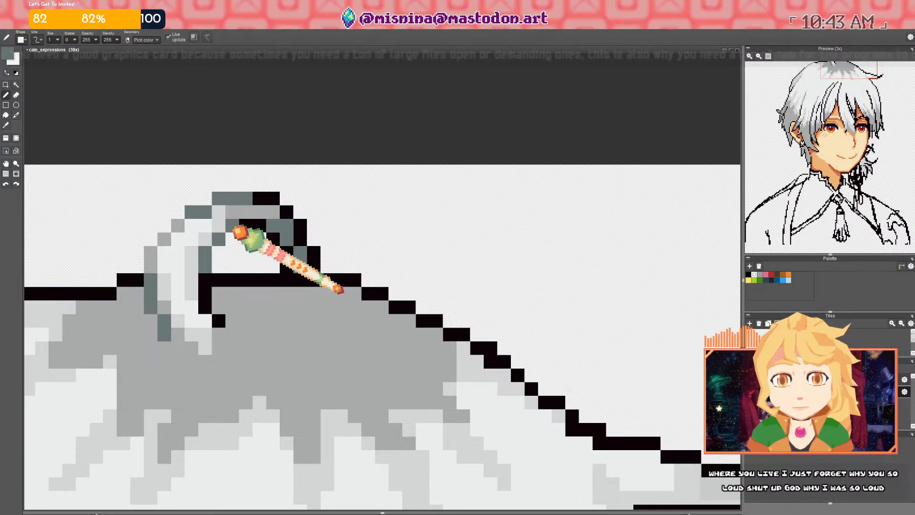
pyautogui.click(246, 222)
pyautogui.click(248, 238)
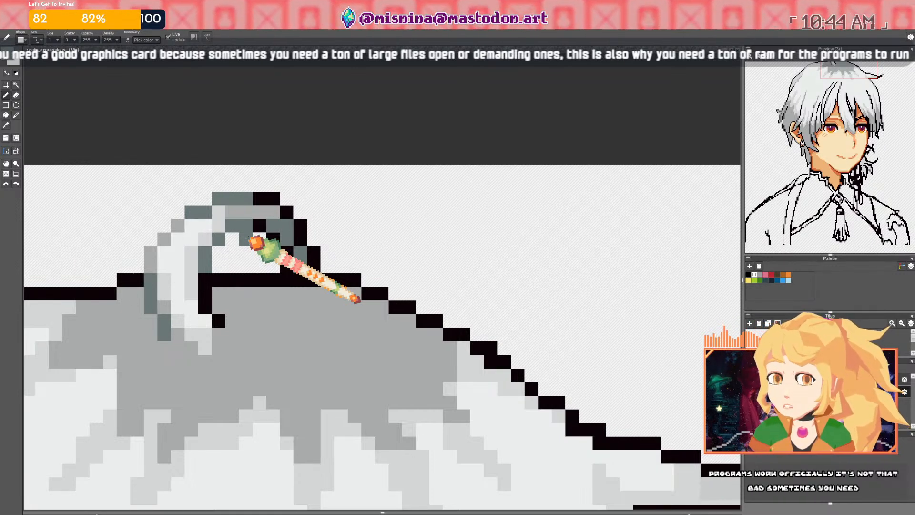
pyautogui.scroll(-2, 253, 245)
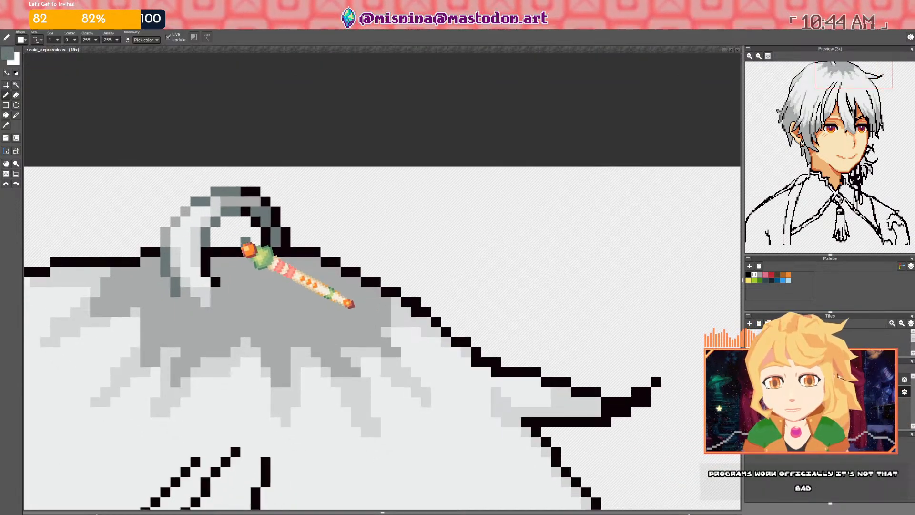
# Touch up the pixels inside the loop and at the left base of the looped tuft
pyautogui.scroll(-5, 248, 249)
pyautogui.scroll(6, 224, 254)
pyautogui.moveTo(228, 259)
pyautogui.mouseDown()
pyautogui.moveTo(189, 259)
pyautogui.moveTo(255, 237)
pyautogui.moveTo(246, 240)
pyautogui.moveTo(327, 241)
pyautogui.moveTo(237, 242)
pyautogui.mouseUp()
pyautogui.scroll(-7, 297, 191)
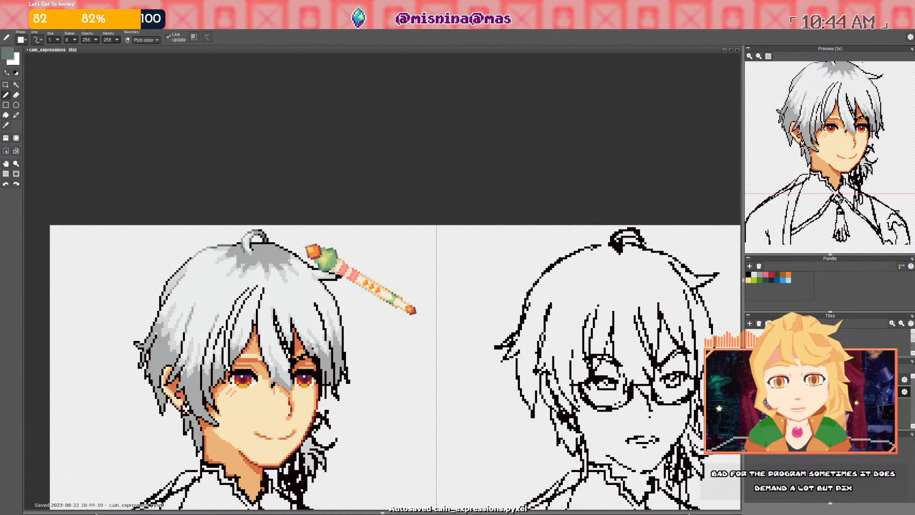
pyautogui.scroll(6, 305, 249)
pyautogui.moveTo(181, 244)
pyautogui.mouseDown()
pyautogui.moveTo(209, 242)
pyautogui.moveTo(216, 254)
pyautogui.moveTo(165, 229)
pyautogui.moveTo(190, 241)
pyautogui.mouseUp()
pyautogui.scroll(-6, 193, 241)
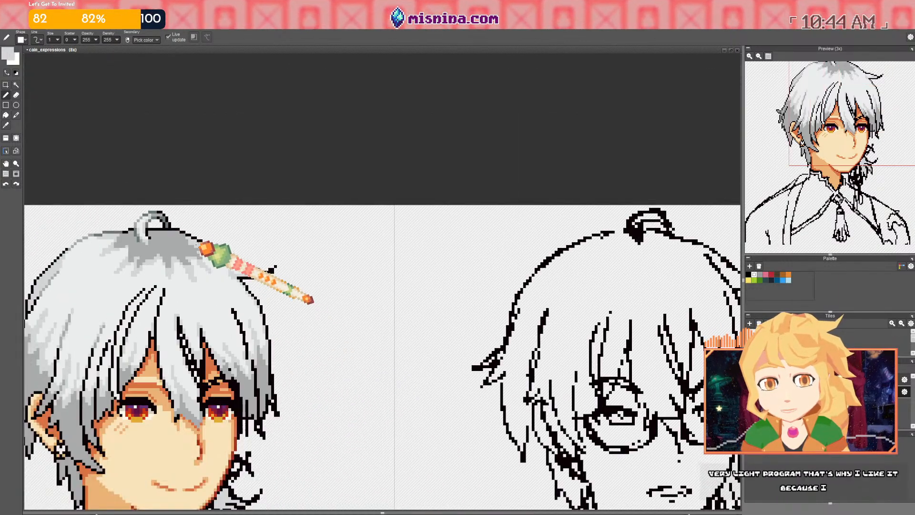
# Extend the grey shading beneath the right crown outline and recolour the crown outline left of the tuft in dark grey
pyautogui.scroll(6, 199, 246)
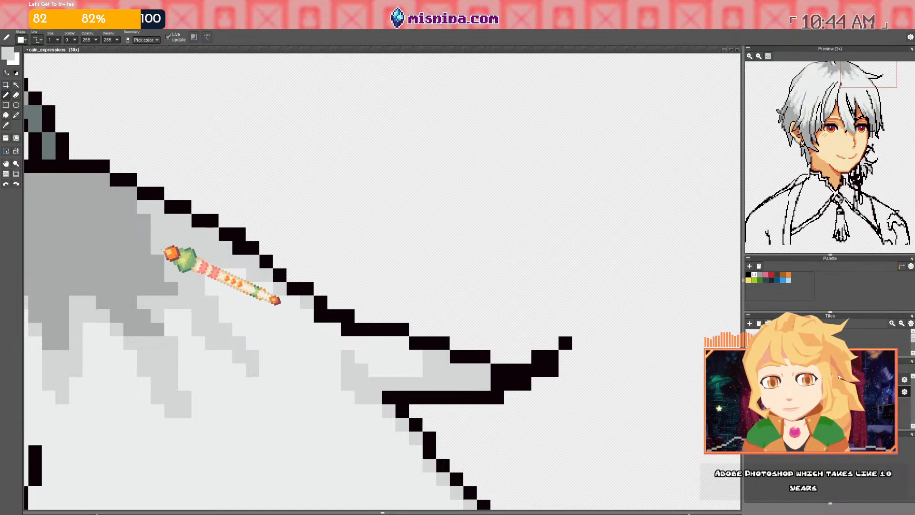
pyautogui.scroll(-2, 176, 266)
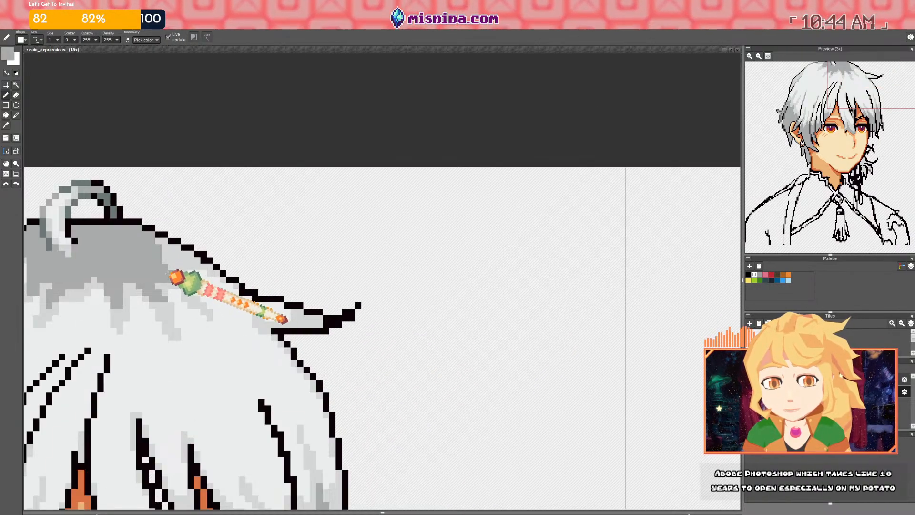
pyautogui.scroll(-2, 183, 269)
pyautogui.scroll(3, 128, 255)
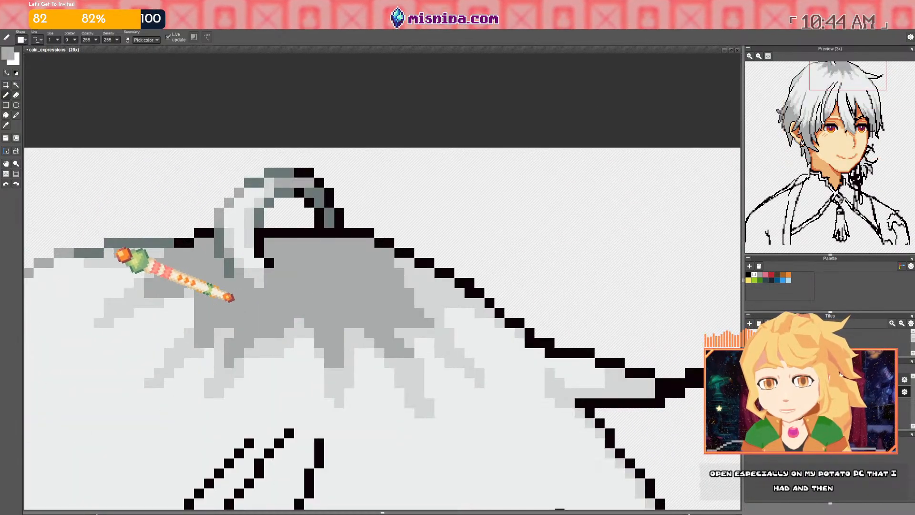
# Recolour the black crown outline sloping down to the right of the looped tuft in dark grey
pyautogui.rightClick(93, 251)
pyautogui.click(177, 269)
pyautogui.moveTo(410, 249)
pyautogui.mouseDown()
pyautogui.moveTo(160, 268)
pyautogui.moveTo(188, 272)
pyautogui.moveTo(245, 308)
pyautogui.moveTo(235, 294)
pyautogui.mouseUp()
pyautogui.rightClick(248, 294)
pyautogui.rightClick(230, 312)
pyautogui.click(239, 313)
pyautogui.rightClick(247, 313)
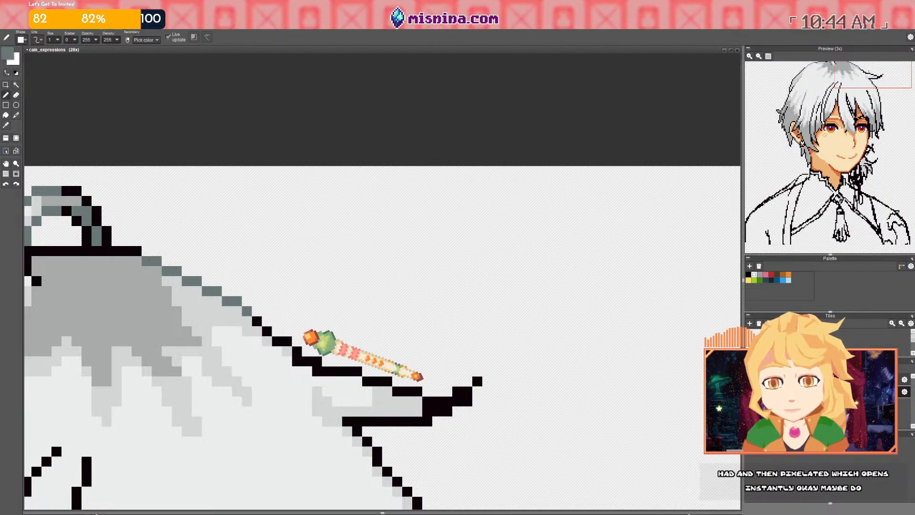
pyautogui.moveTo(334, 360); pyautogui.dragTo(239, 293)
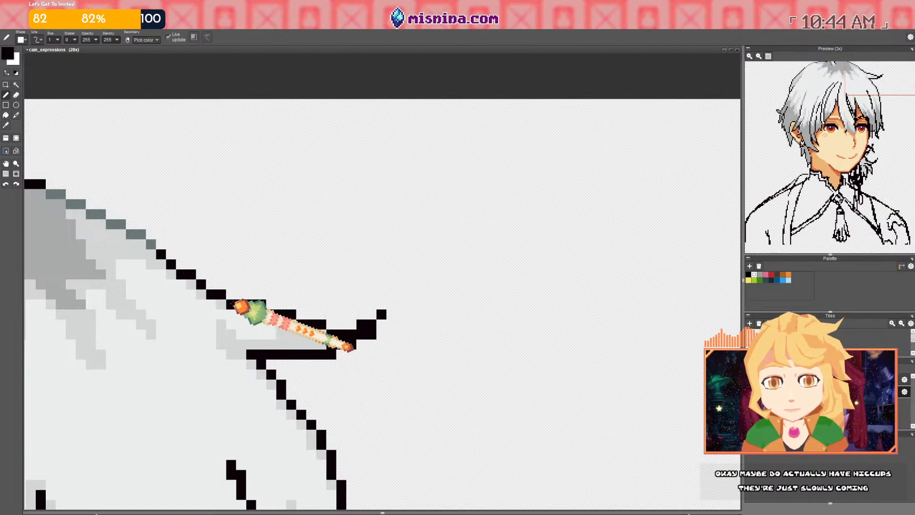
# Recolour the rest of the right crown outline and the upper edge of the flicked strand in mid grey
pyautogui.rightClick(94, 271)
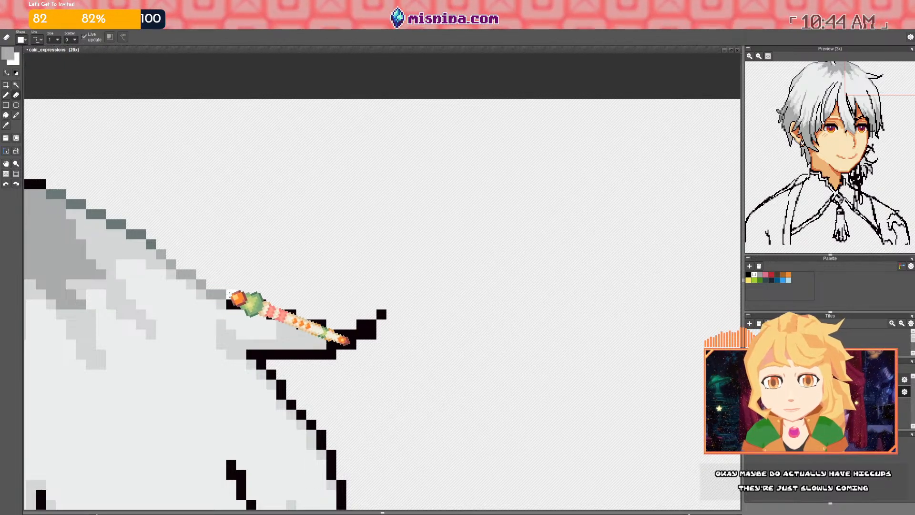
pyautogui.moveTo(243, 307)
pyautogui.mouseDown()
pyautogui.moveTo(339, 337)
pyautogui.moveTo(334, 332)
pyautogui.moveTo(358, 333)
pyautogui.moveTo(325, 325)
pyautogui.moveTo(384, 315)
pyautogui.mouseUp()
pyautogui.click(324, 327)
pyautogui.scroll(-5, 385, 316)
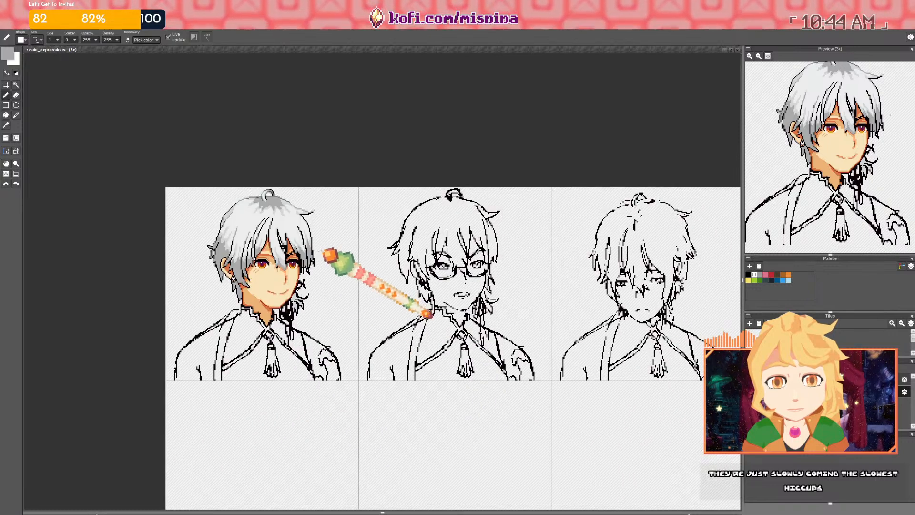
# Recolour the black underside of the flicked strand on the right of the head in grey
pyautogui.scroll(4, 359, 265)
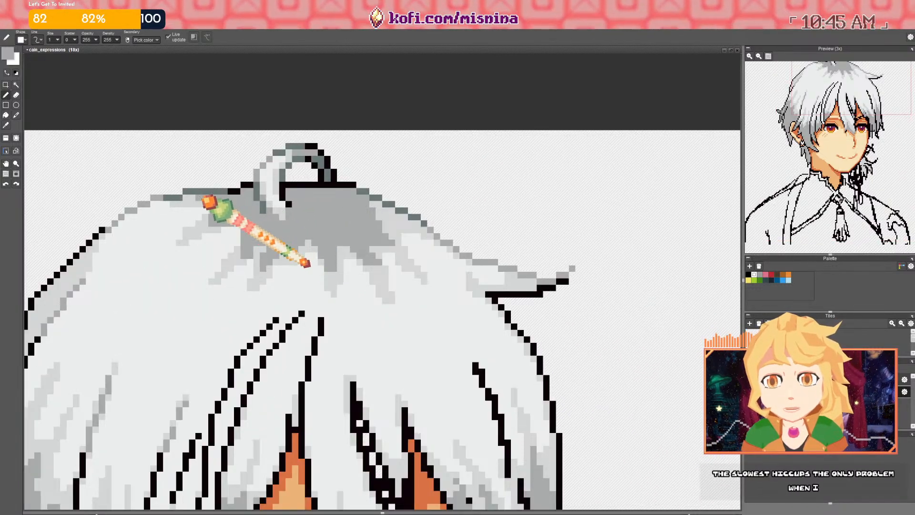
pyautogui.scroll(-3, 328, 267)
pyautogui.scroll(3, 381, 273)
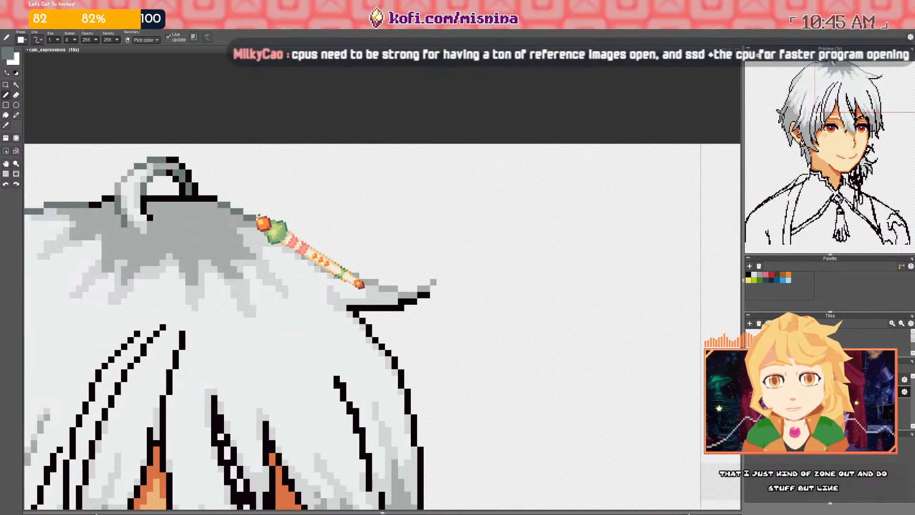
pyautogui.scroll(-1, 244, 212)
pyautogui.scroll(2, 245, 213)
pyautogui.scroll(1, 235, 204)
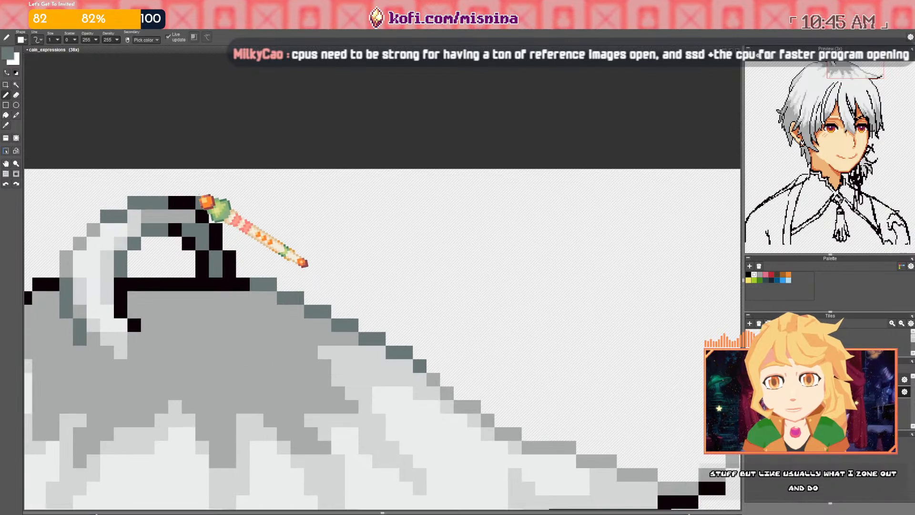
pyautogui.scroll(-4, 187, 206)
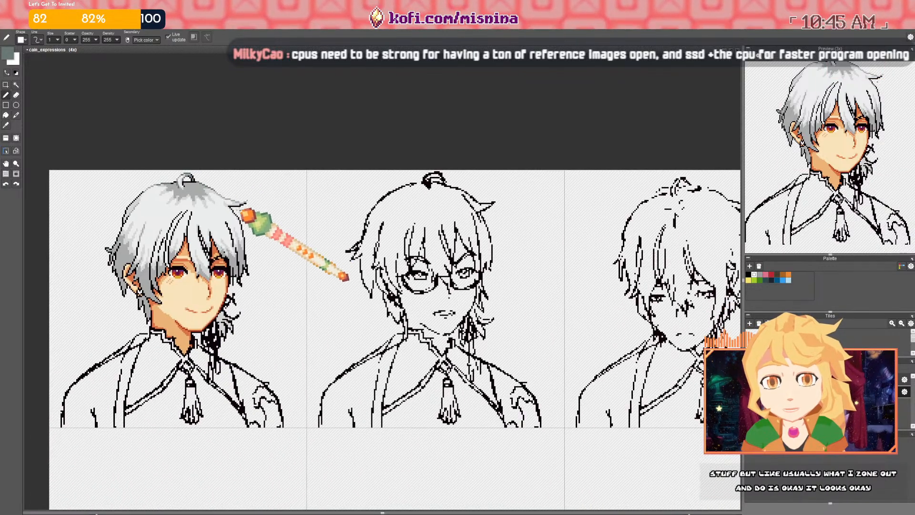
pyautogui.scroll(3, 245, 209)
pyautogui.scroll(1, 246, 208)
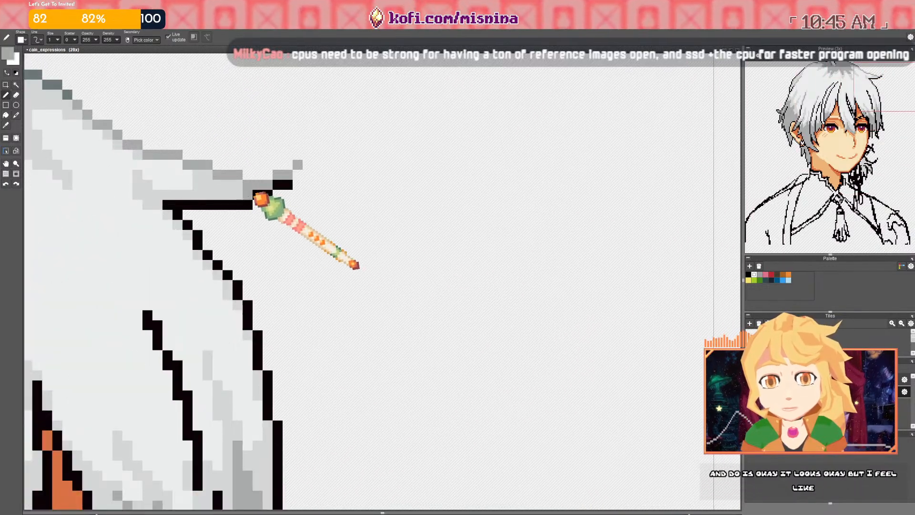
pyautogui.moveTo(200, 207)
pyautogui.mouseDown()
pyautogui.moveTo(292, 184)
pyautogui.moveTo(260, 197)
pyautogui.moveTo(232, 192)
pyautogui.moveTo(262, 187)
pyautogui.mouseUp()
pyautogui.scroll(-5, 275, 185)
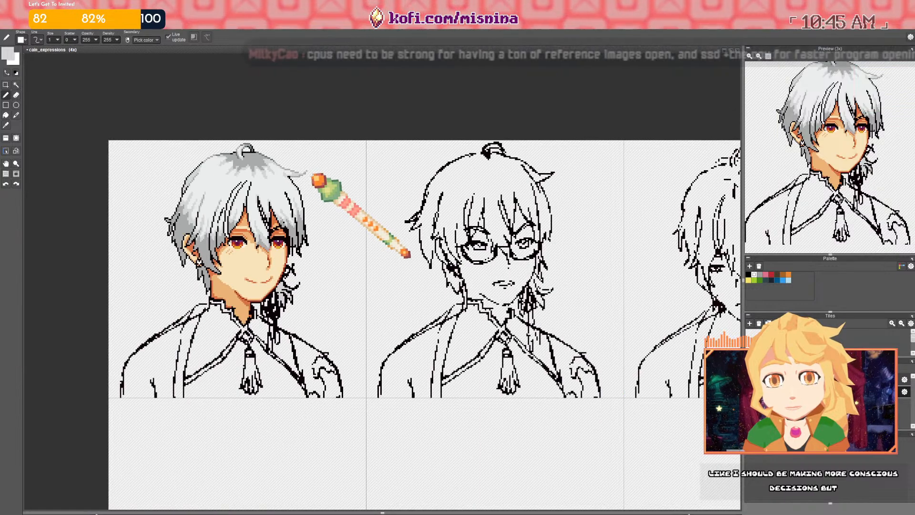
# Examine the first portrait's hair shading up close and alongside the other expression portraits
pyautogui.scroll(-2, 324, 191)
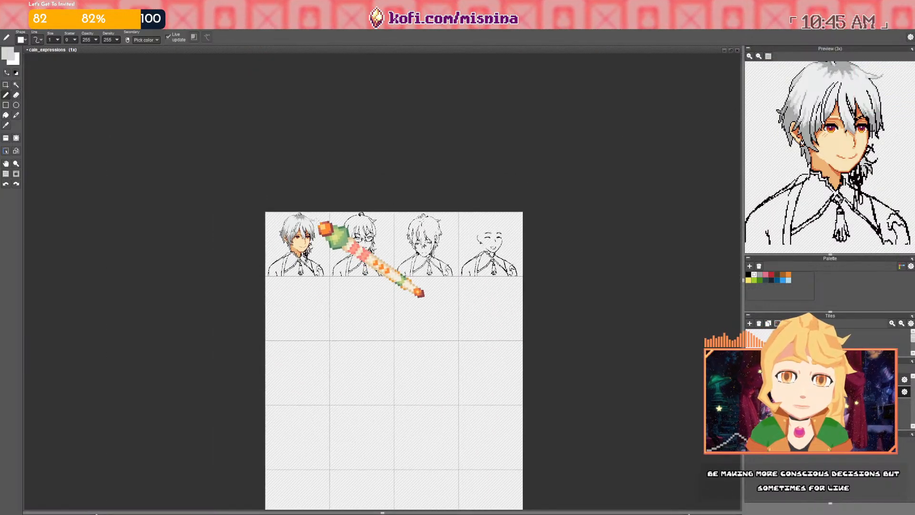
pyautogui.scroll(2, 333, 214)
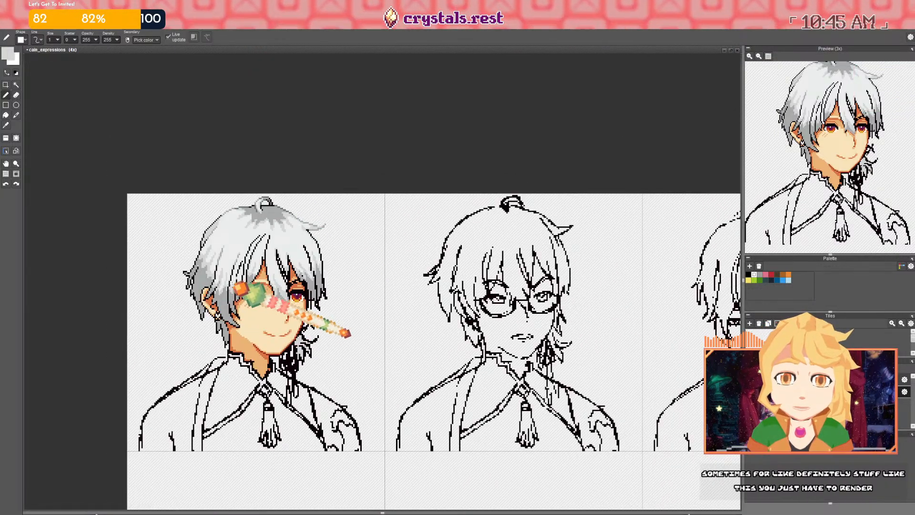
pyautogui.scroll(3, 240, 286)
pyautogui.scroll(-2, 233, 288)
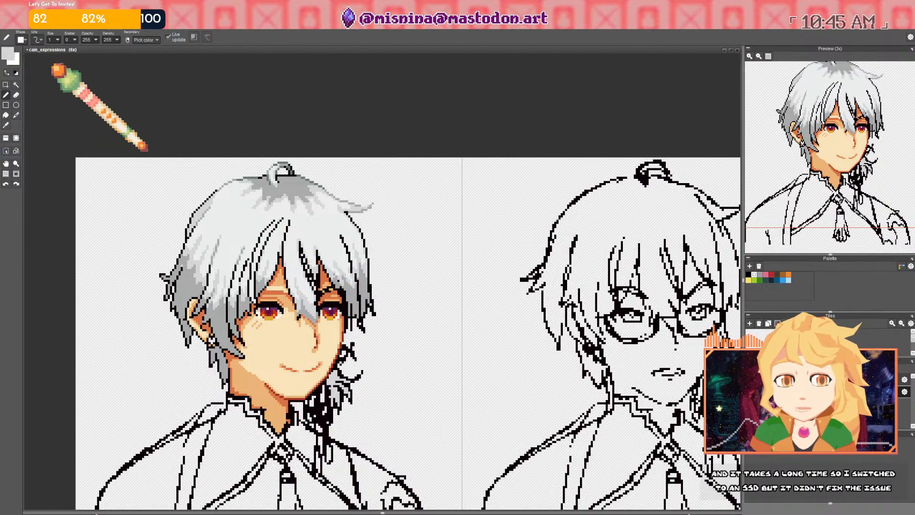
pyautogui.scroll(2, 223, 285)
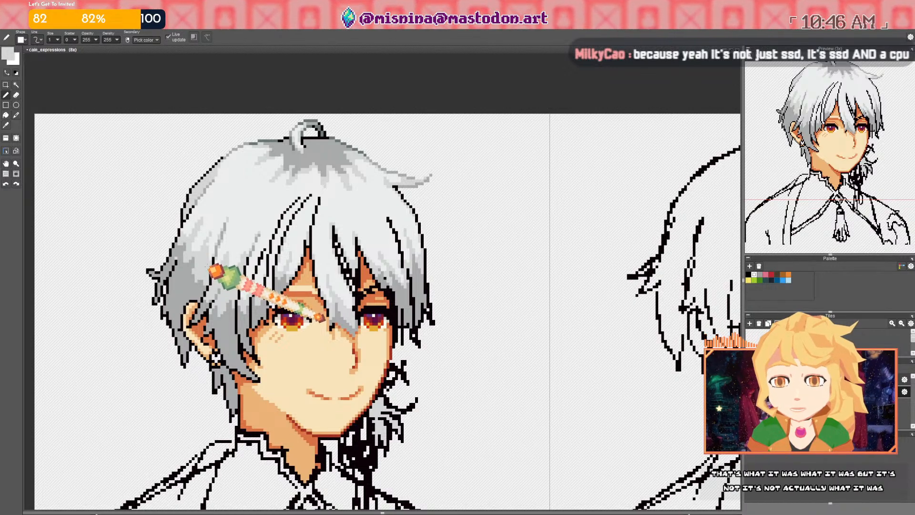
pyautogui.moveTo(207, 232); pyautogui.dragTo(205, 258)
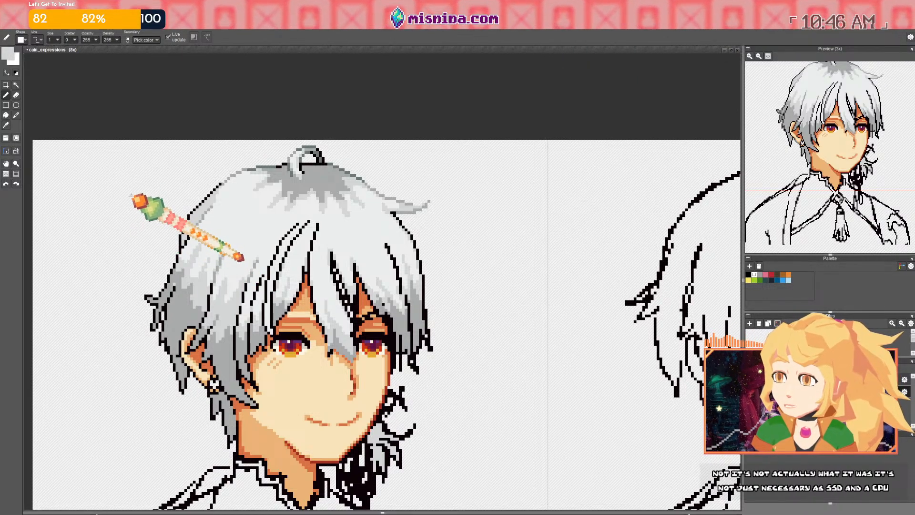
pyautogui.moveTo(204, 276); pyautogui.dragTo(205, 282)
pyautogui.scroll(1, 205, 282)
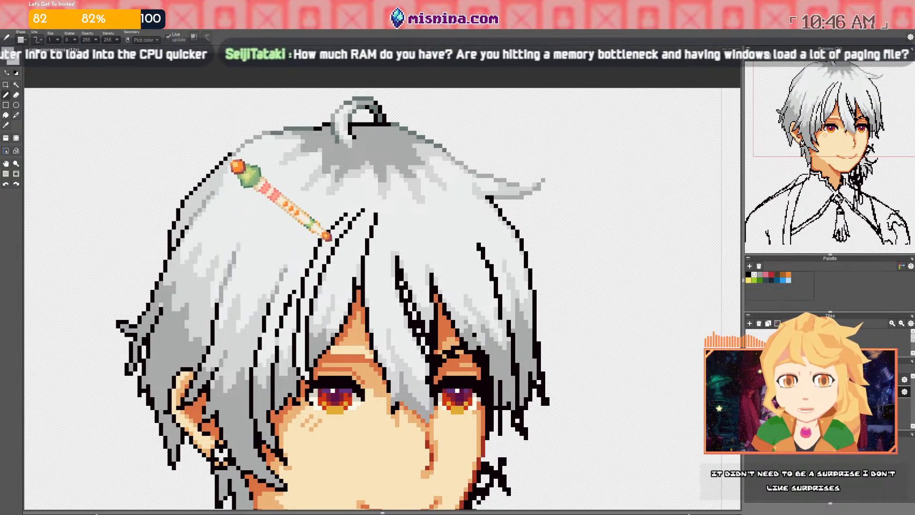
# Recolour the black strand line inside the right side of the hair in grey and touch up the shading around it
pyautogui.scroll(-2, 232, 153)
pyautogui.press('space')
pyautogui.moveTo(330, 199); pyautogui.dragTo(261, 261)
pyautogui.scroll(3, 290, 292)
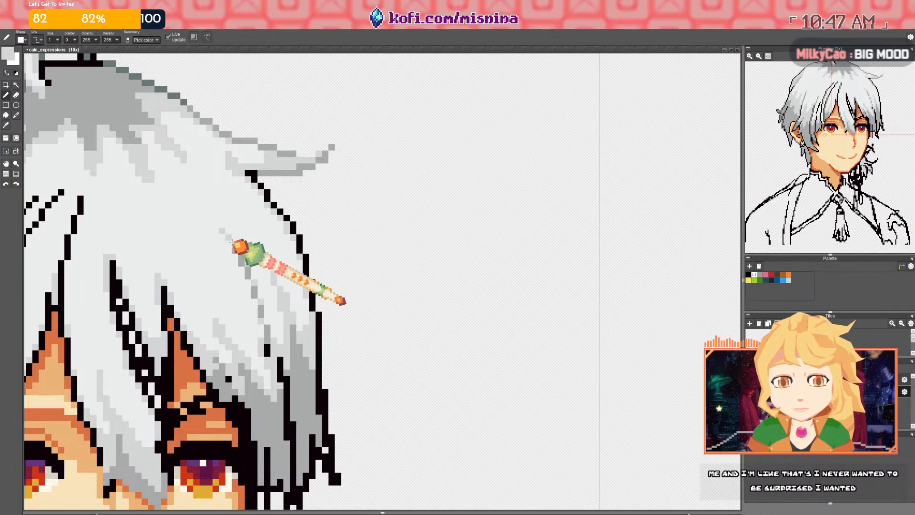
pyautogui.scroll(-6, 217, 223)
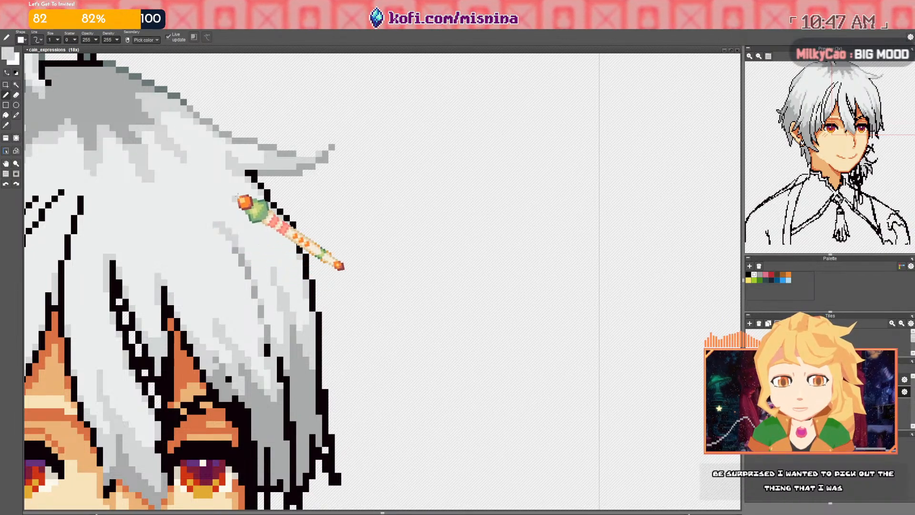
pyautogui.scroll(6, 268, 271)
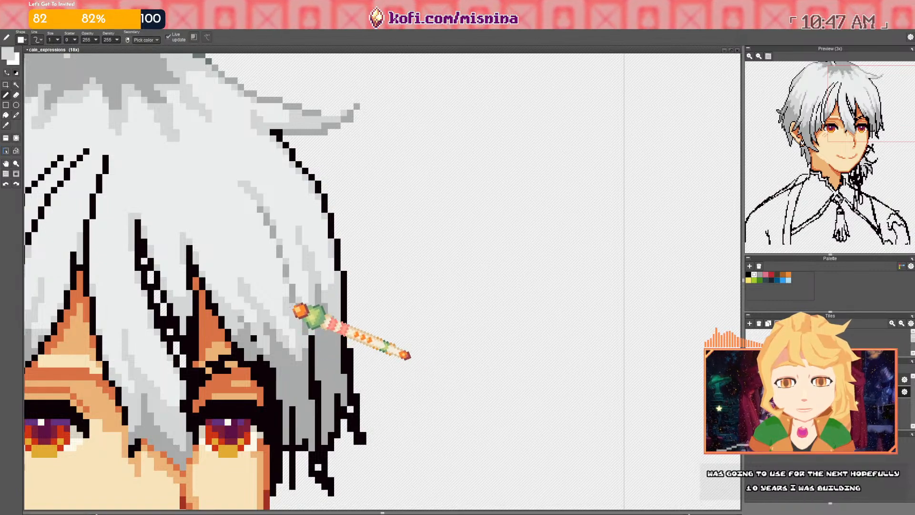
pyautogui.scroll(-4, 294, 311)
pyautogui.scroll(4, 278, 321)
pyautogui.rightClick(279, 328)
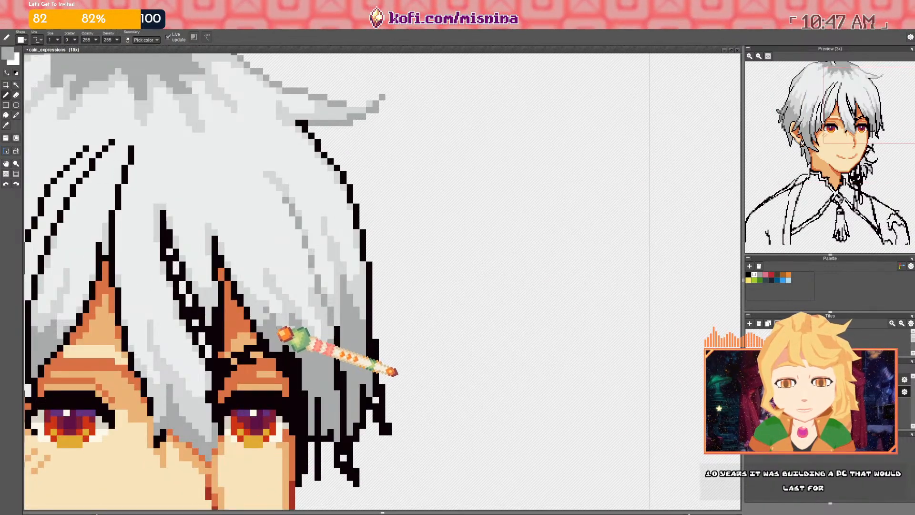
pyautogui.scroll(-5, 293, 352)
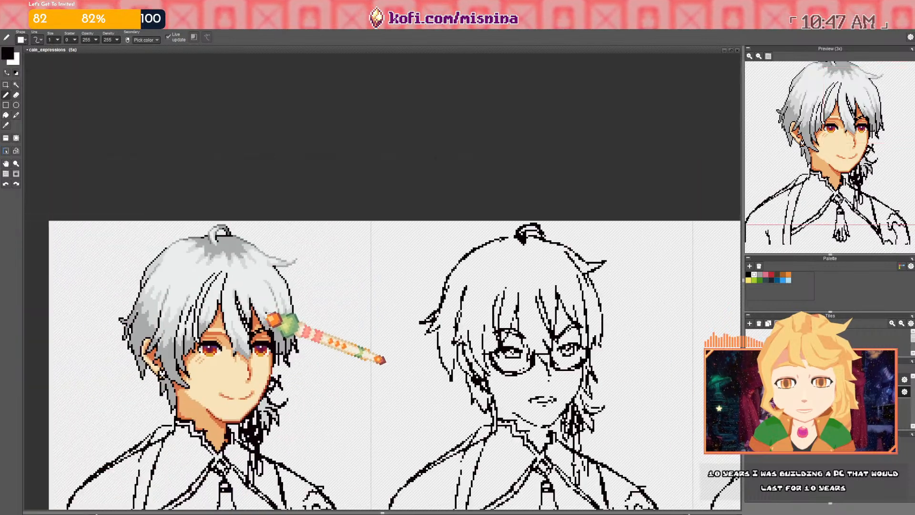
pyautogui.scroll(5, 281, 331)
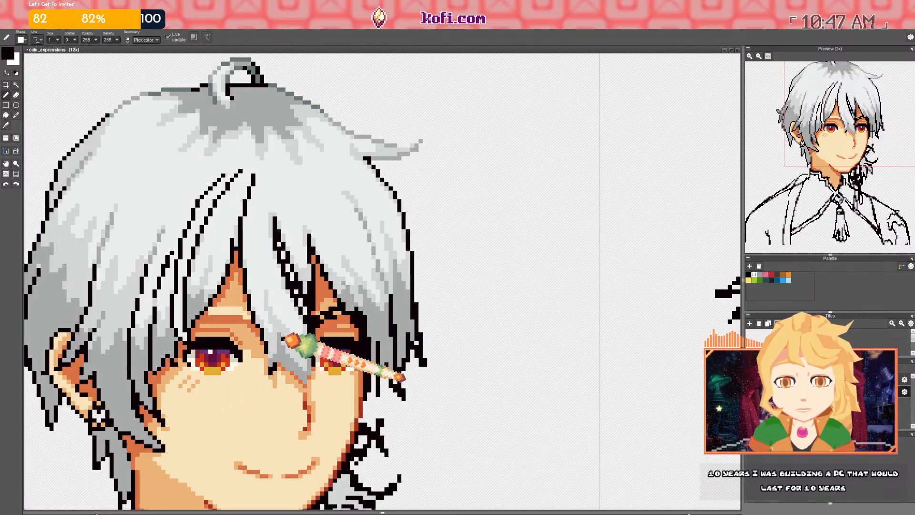
# Outline the pointed tip of the central bang between the eyes in dark grey, undoing the last stroke
pyautogui.rightClick(274, 343)
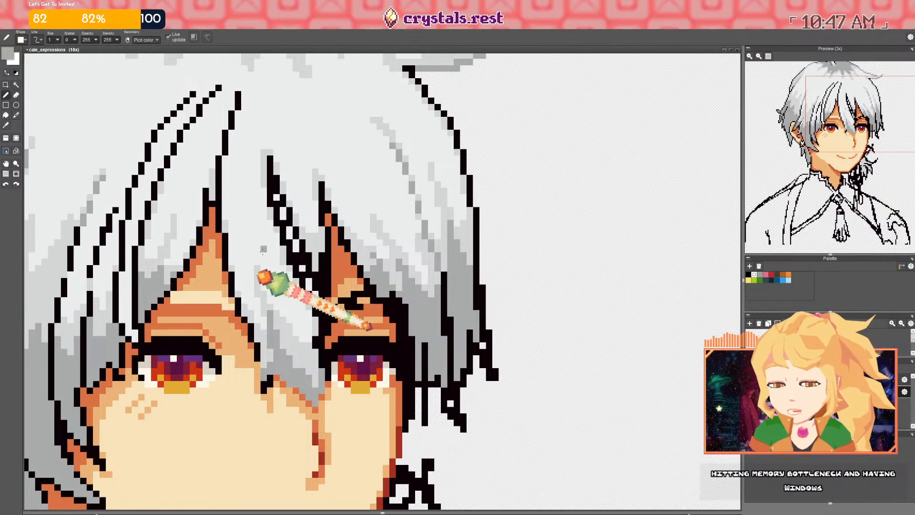
pyautogui.moveTo(389, 300); pyautogui.dragTo(357, 249)
pyautogui.scroll(2, 247, 295)
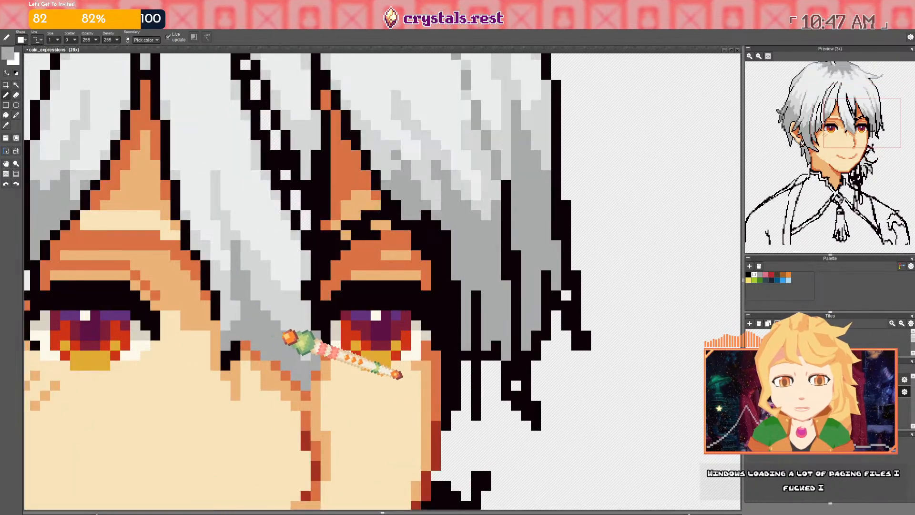
pyautogui.scroll(-5, 308, 353)
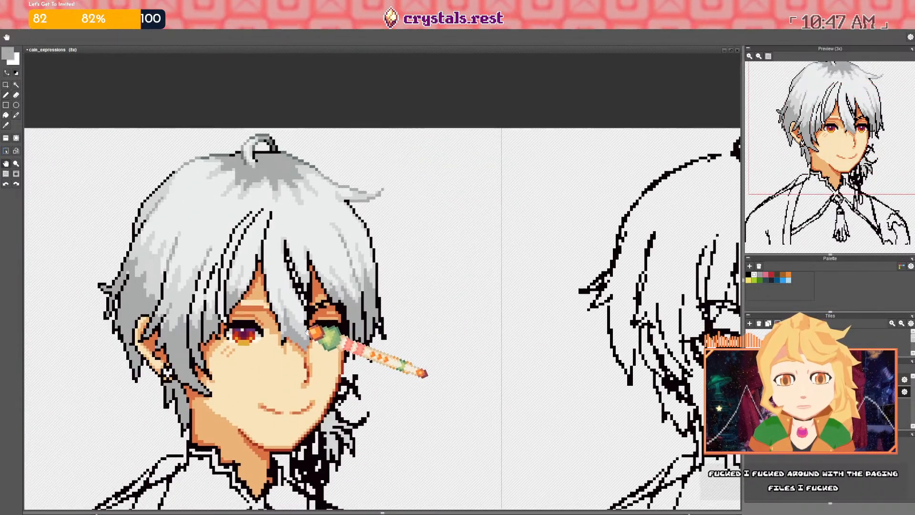
pyautogui.scroll(3, 217, 377)
pyautogui.scroll(-3, 377, 285)
pyautogui.scroll(2, 287, 174)
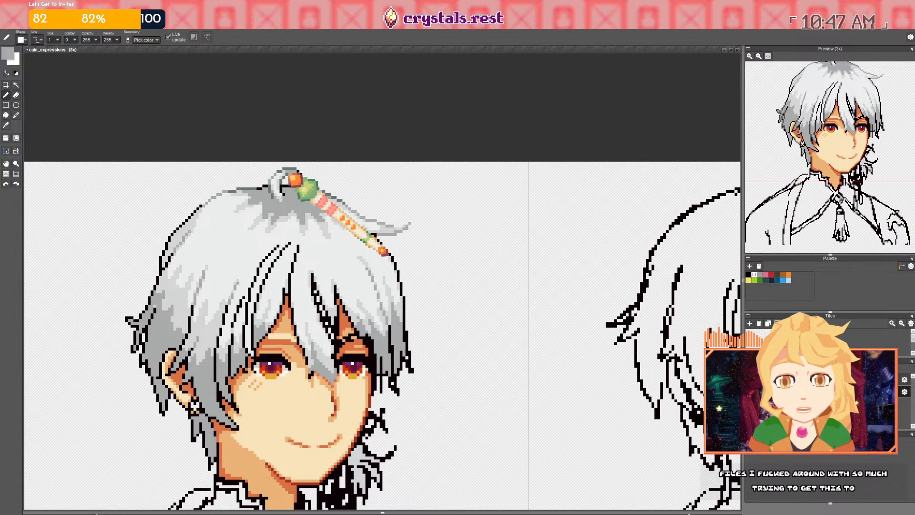
pyautogui.scroll(-2, 381, 256)
pyautogui.scroll(3, 377, 339)
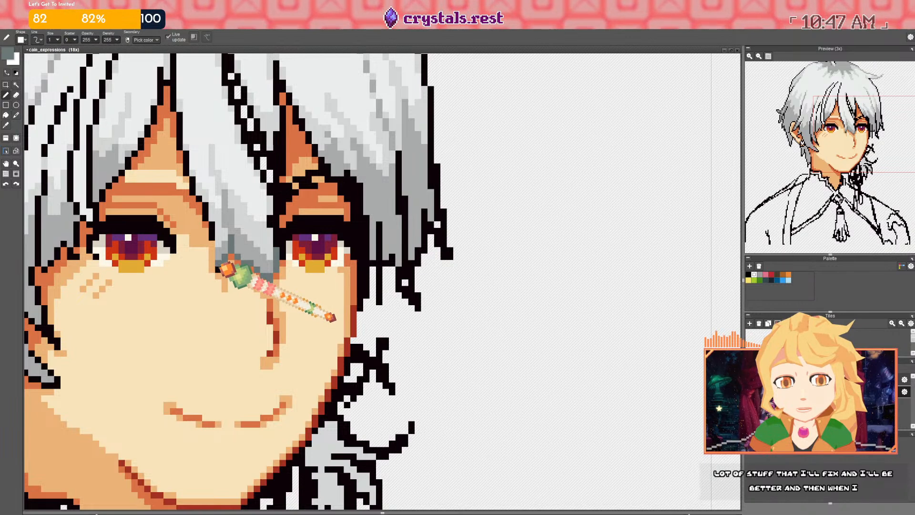
pyautogui.hotkey('ctrl', 'z')
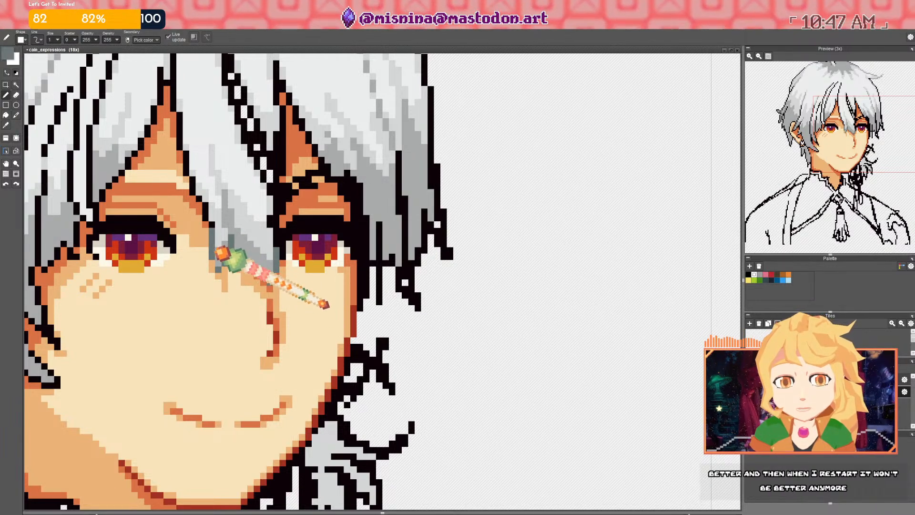
# Extend the dark grey outline up the left edge of the central bang and refine the light grey shading inside it
pyautogui.moveTo(193, 147); pyautogui.dragTo(218, 270)
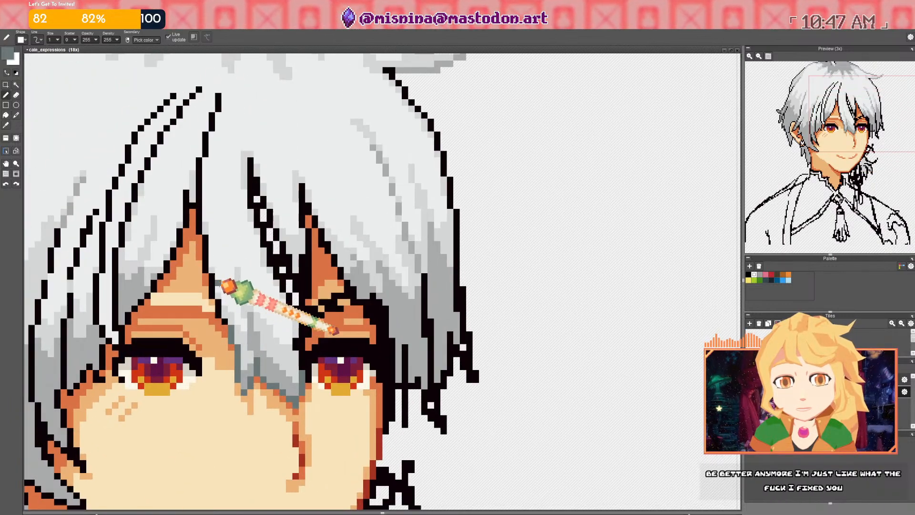
pyautogui.moveTo(222, 316); pyautogui.dragTo(219, 302)
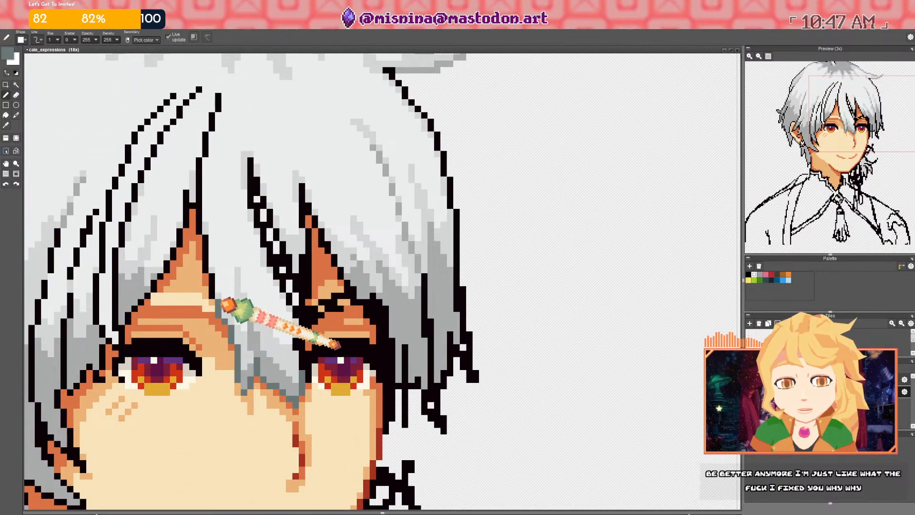
pyautogui.rightClick(231, 323)
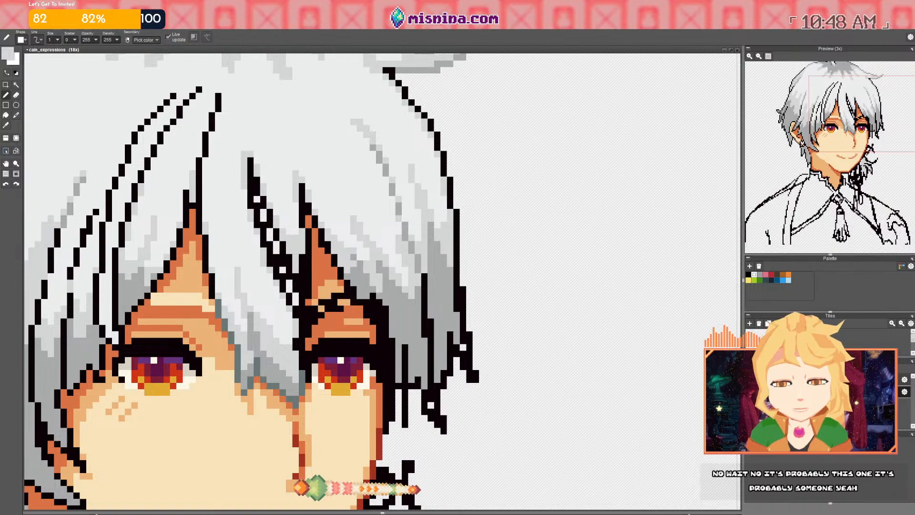
pyautogui.moveTo(280, 254); pyautogui.dragTo(267, 288)
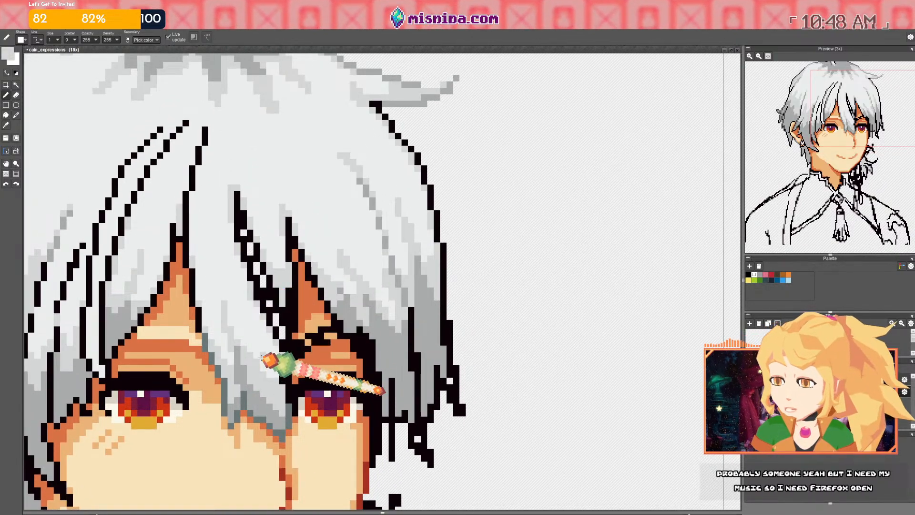
pyautogui.scroll(-3, 263, 357)
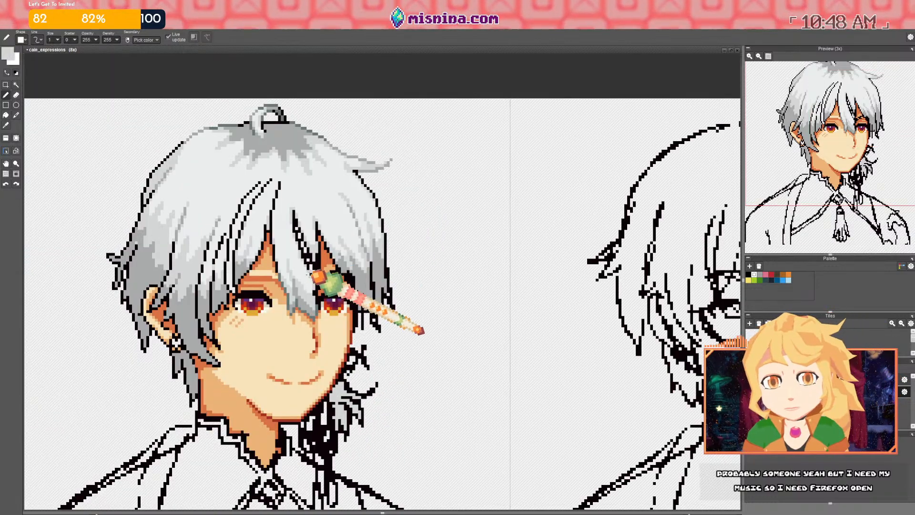
pyautogui.scroll(5, 312, 260)
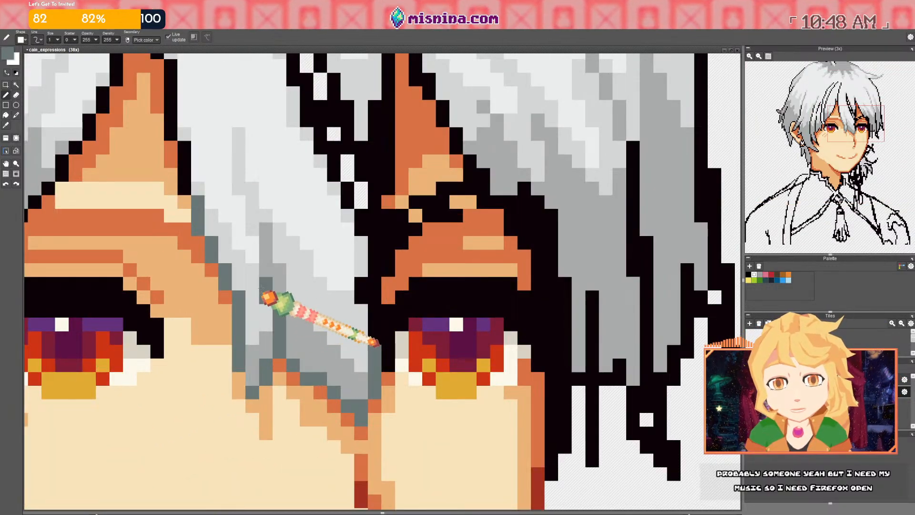
pyautogui.scroll(-5, 305, 358)
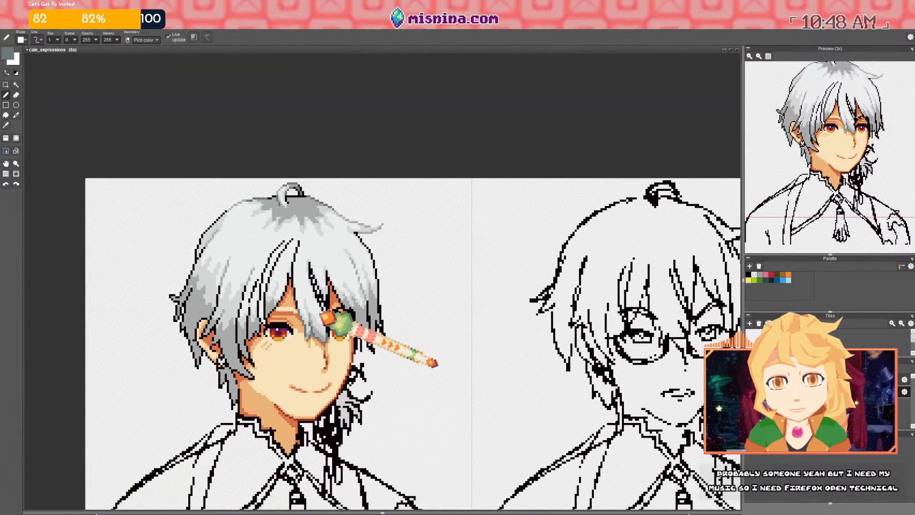
# Save the file and recolour the upper part of the black strand line above the ear in grey, undoing a stray stroke
pyautogui.hotkey('ctrl', 's')
pyautogui.moveTo(242, 342); pyautogui.dragTo(278, 325)
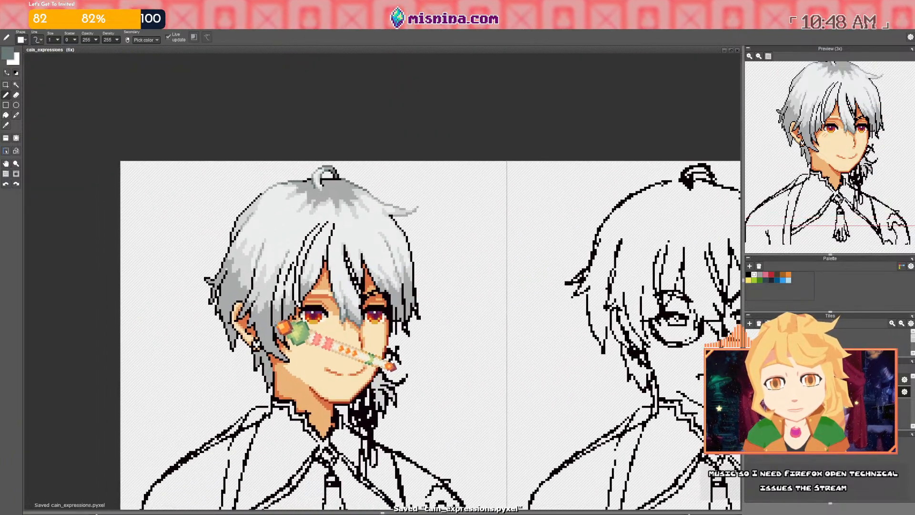
pyautogui.scroll(3, 277, 261)
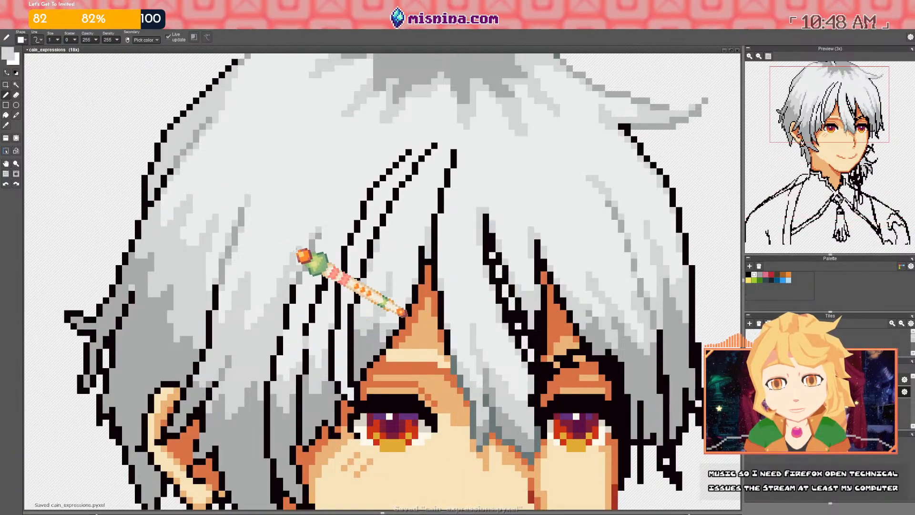
pyautogui.moveTo(300, 249); pyautogui.dragTo(287, 282)
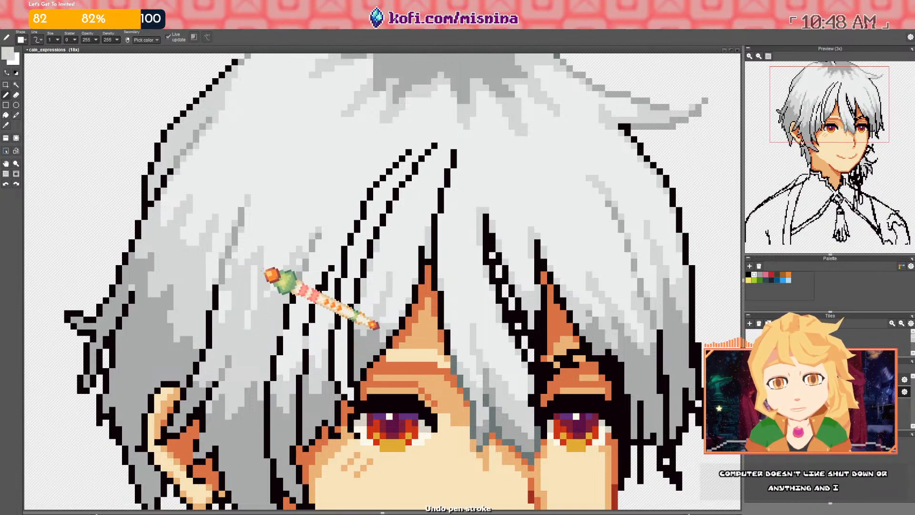
pyautogui.hotkey('ctrl', 's')
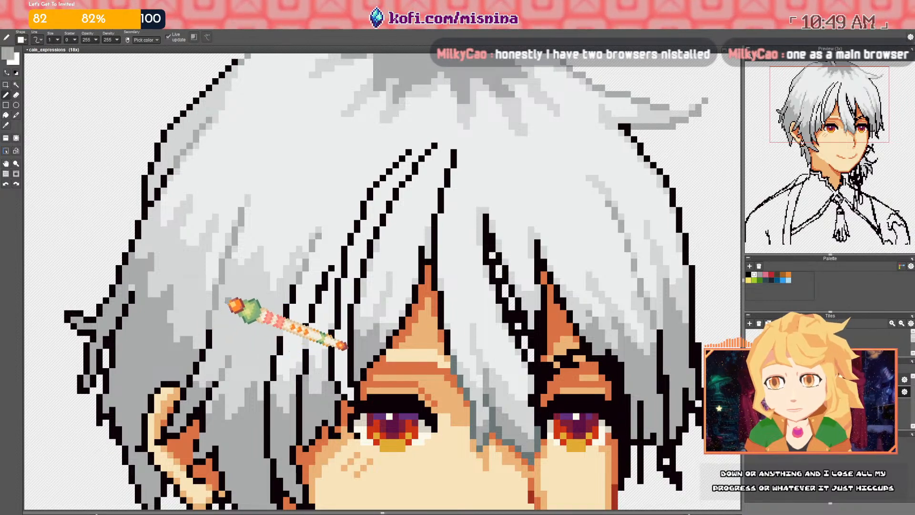
# Replace the black outline on the upper left side of the crown with dark grey picked from the existing outline
pyautogui.scroll(-1, 227, 302)
pyautogui.moveTo(221, 252); pyautogui.dragTo(253, 333)
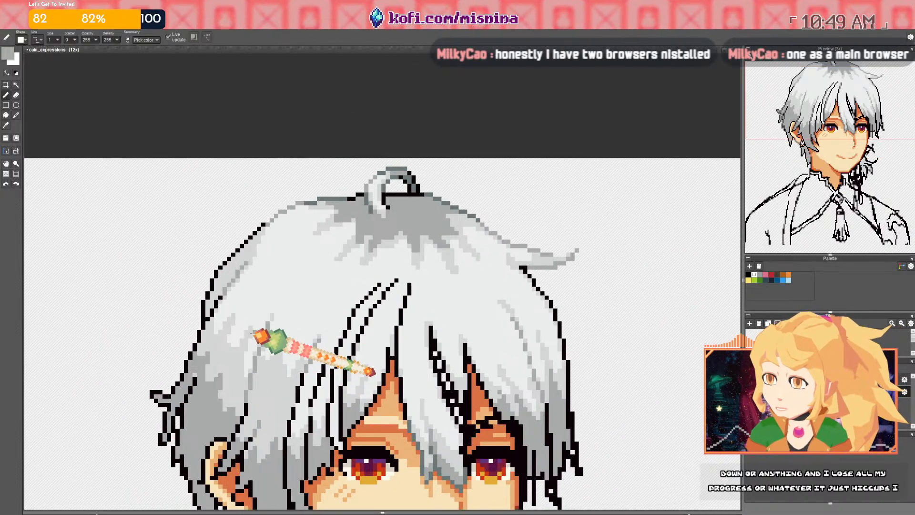
pyautogui.moveTo(207, 246); pyautogui.dragTo(317, 368)
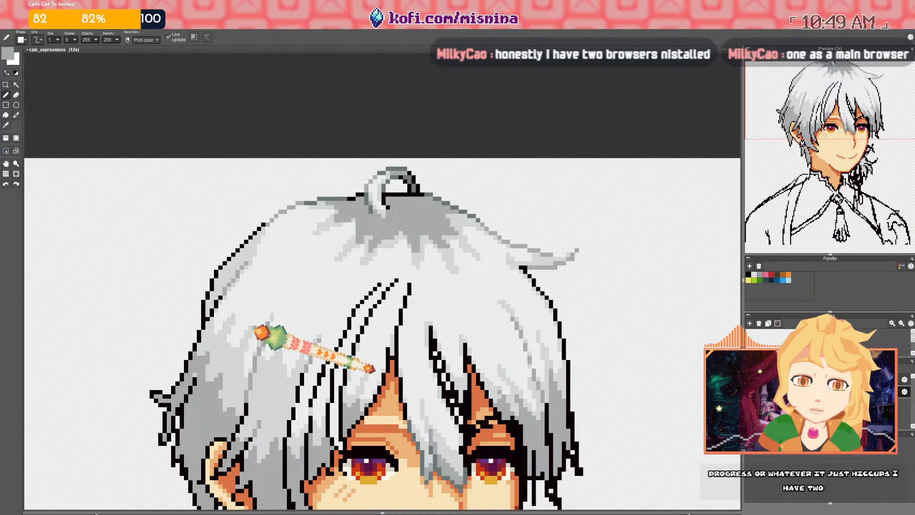
pyautogui.moveTo(254, 329); pyautogui.dragTo(268, 351)
pyautogui.moveTo(266, 271); pyautogui.dragTo(274, 312)
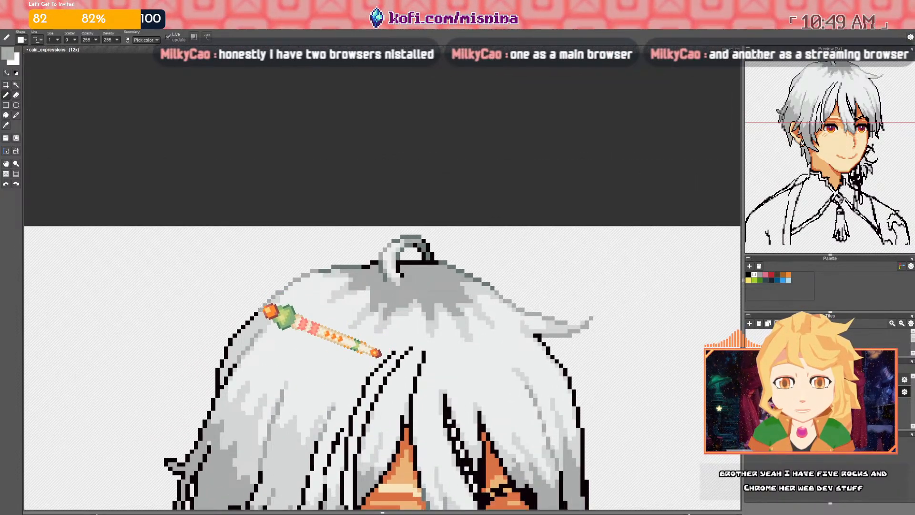
pyautogui.rightClick(320, 271)
pyautogui.click(257, 313)
pyautogui.scroll(2, 256, 313)
pyautogui.moveTo(262, 315)
pyautogui.mouseDown()
pyautogui.moveTo(198, 378)
pyautogui.moveTo(180, 448)
pyautogui.moveTo(209, 342)
pyautogui.moveTo(227, 328)
pyautogui.moveTo(212, 327)
pyautogui.moveTo(229, 321)
pyautogui.moveTo(221, 354)
pyautogui.moveTo(257, 328)
pyautogui.mouseUp()
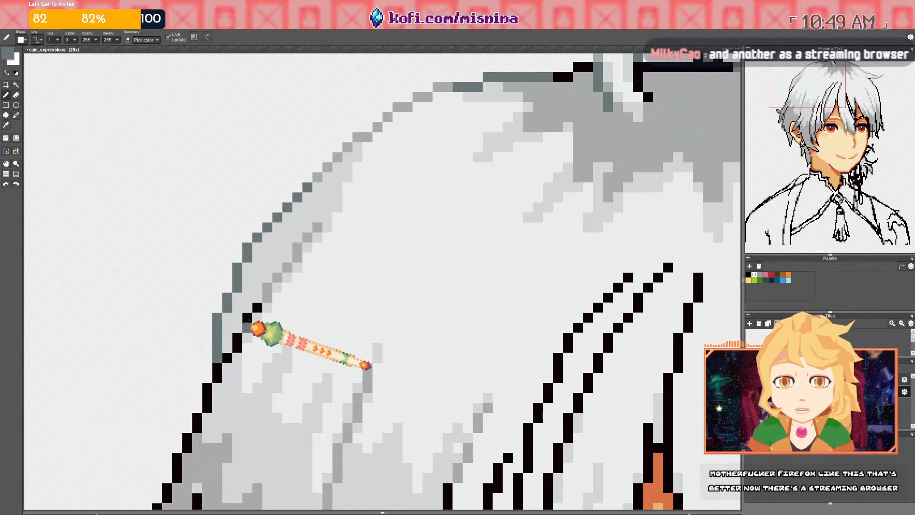
# Extend the dark grey outline down the left edge of the hair towards the side tuft, including the short inner line
pyautogui.scroll(-4, 244, 352)
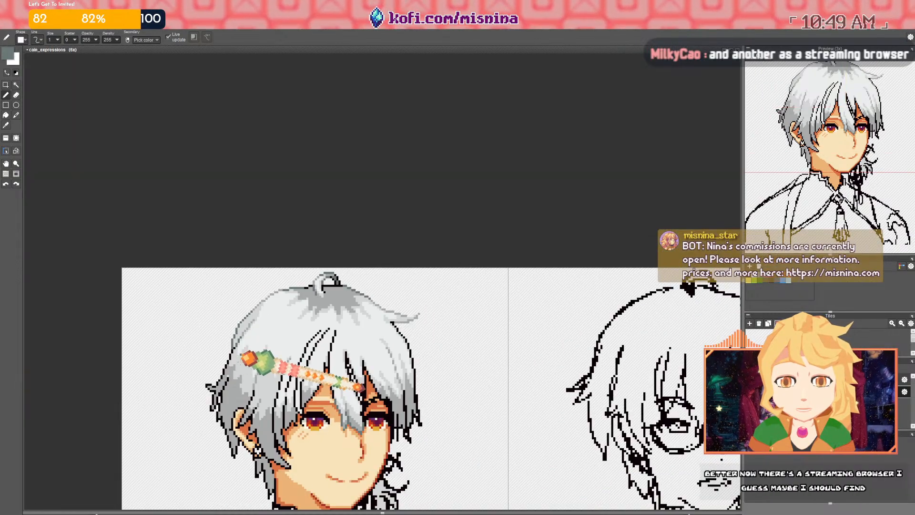
pyautogui.scroll(2, 244, 353)
pyautogui.scroll(2, 370, 212)
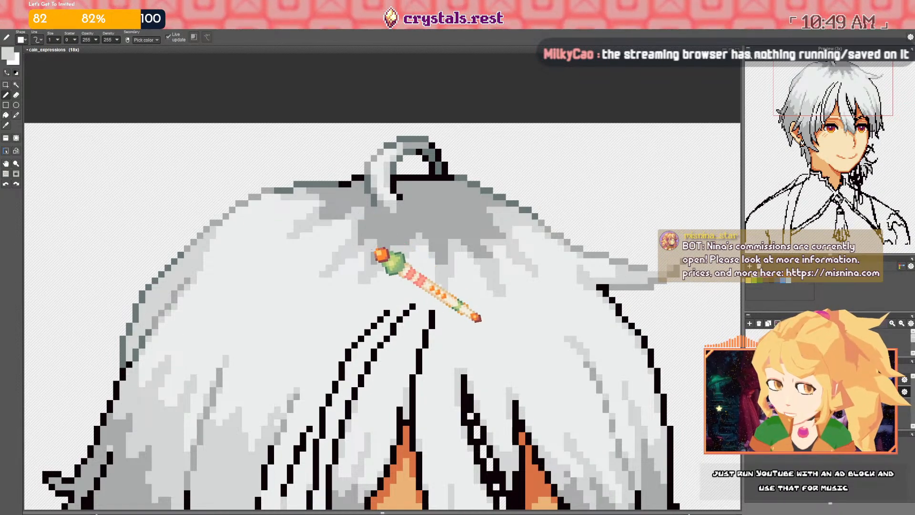
pyautogui.scroll(-5, 374, 249)
pyautogui.scroll(5, 285, 249)
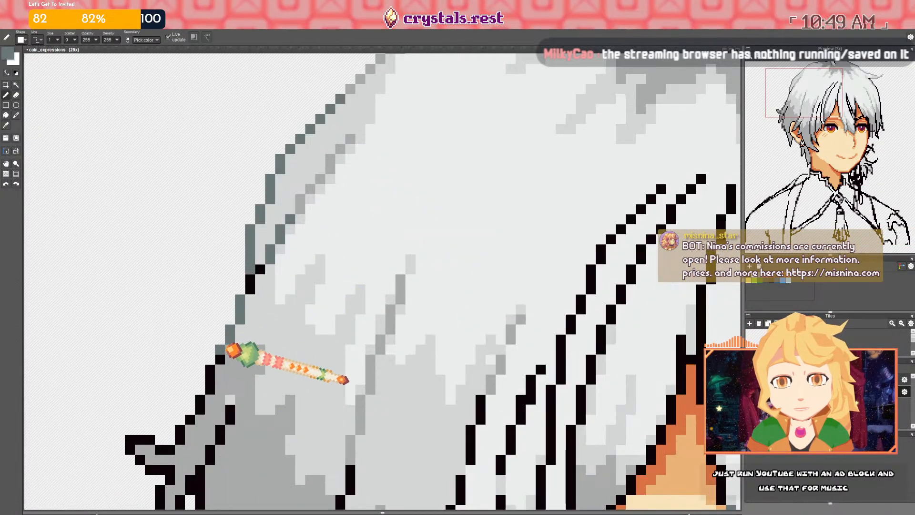
pyautogui.moveTo(267, 352); pyautogui.dragTo(288, 221)
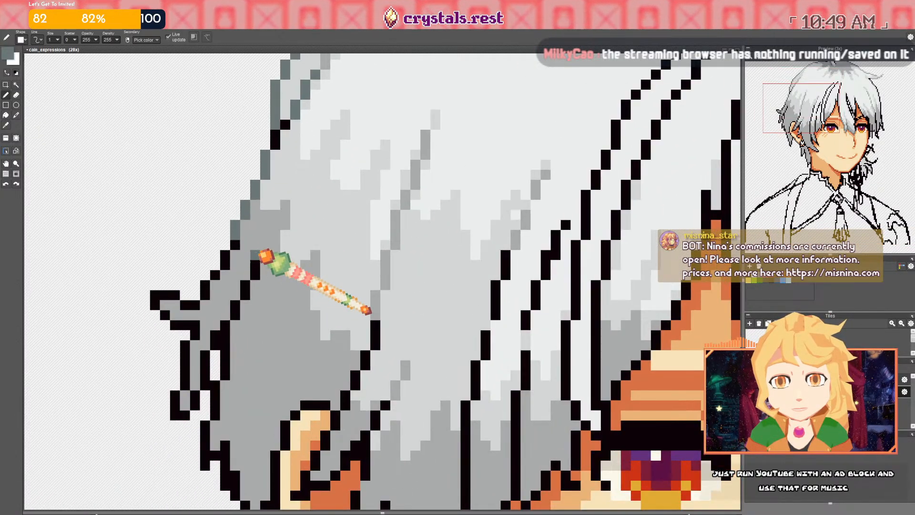
# Draw a jagged dark grey shadow boundary across the hair above and behind the ear, closing it at the lower edge
pyautogui.scroll(-6, 265, 253)
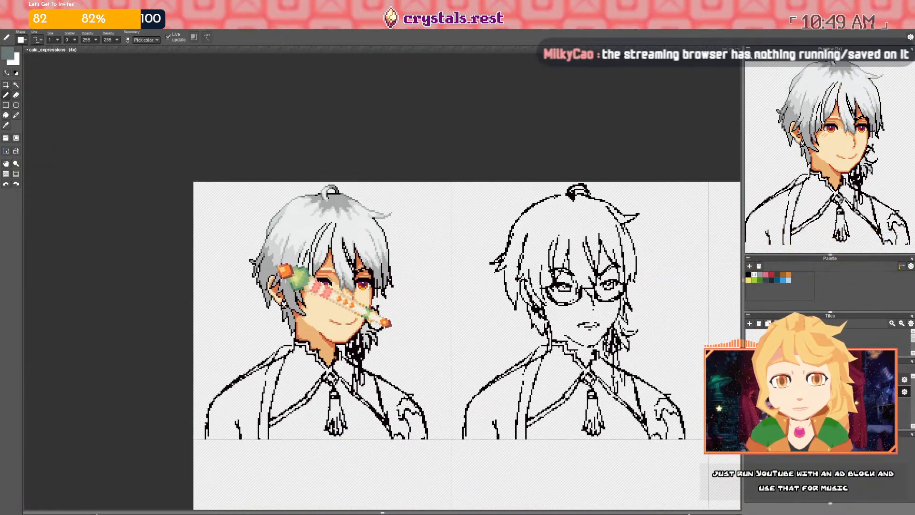
pyautogui.scroll(6, 285, 273)
pyautogui.moveTo(270, 312)
pyautogui.mouseDown()
pyautogui.moveTo(272, 230)
pyautogui.moveTo(257, 252)
pyautogui.moveTo(264, 224)
pyautogui.moveTo(240, 242)
pyautogui.moveTo(229, 224)
pyautogui.mouseUp()
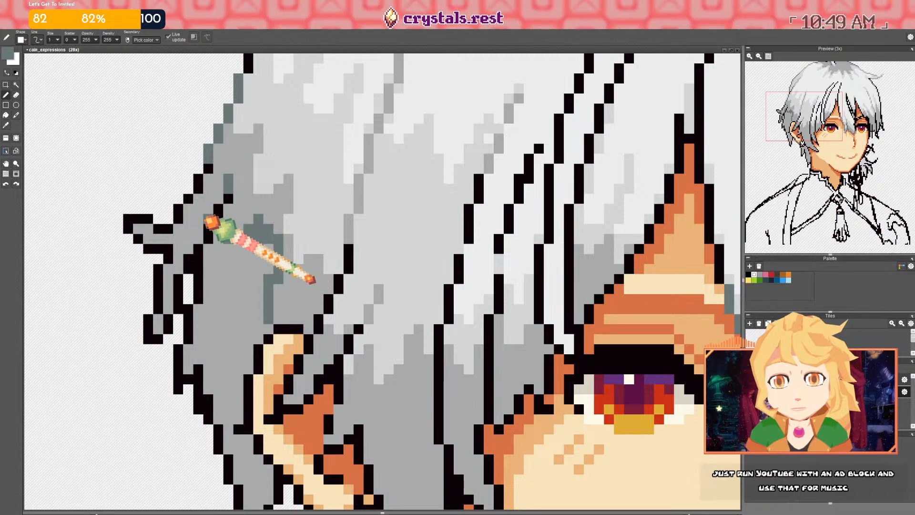
pyautogui.scroll(-4, 208, 205)
pyautogui.scroll(4, 237, 312)
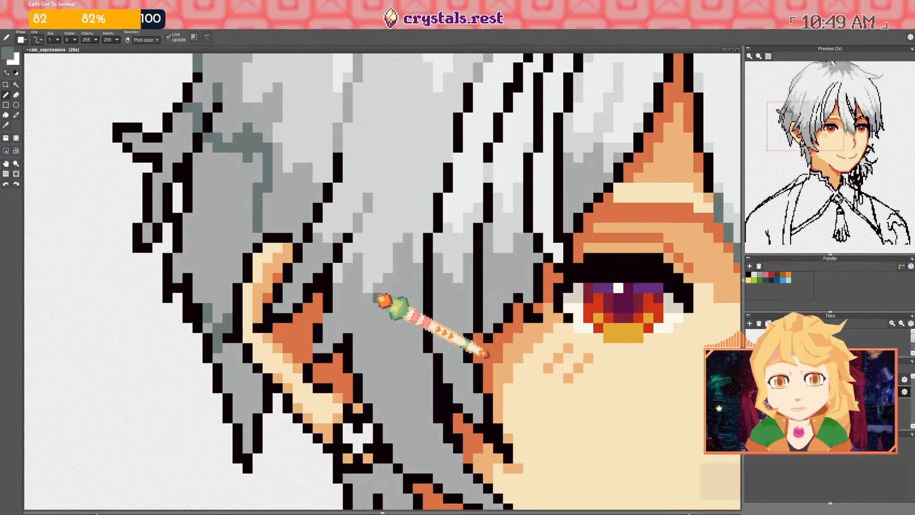
# Continue the dark grey shadow boundary across the strands in front of the ear and along the sidelock's lower end
pyautogui.scroll(-5, 380, 286)
pyautogui.scroll(5, 309, 346)
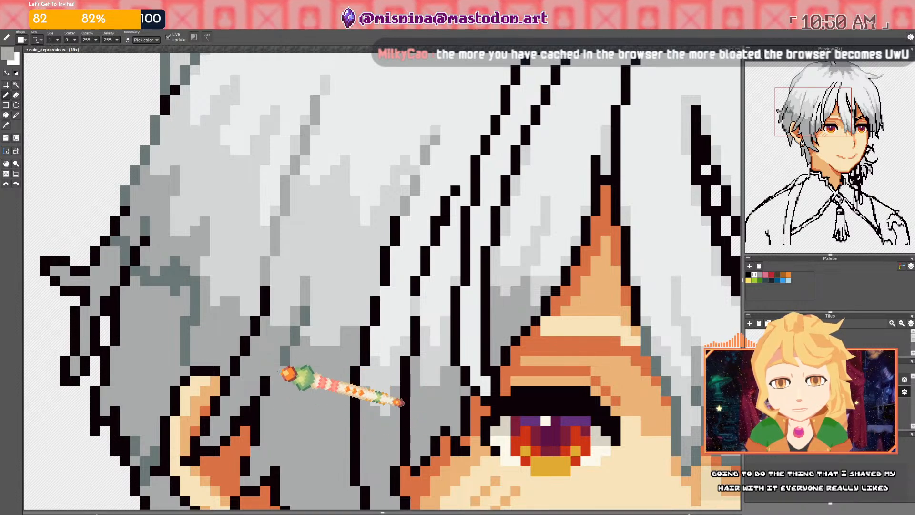
pyautogui.rightClick(195, 298)
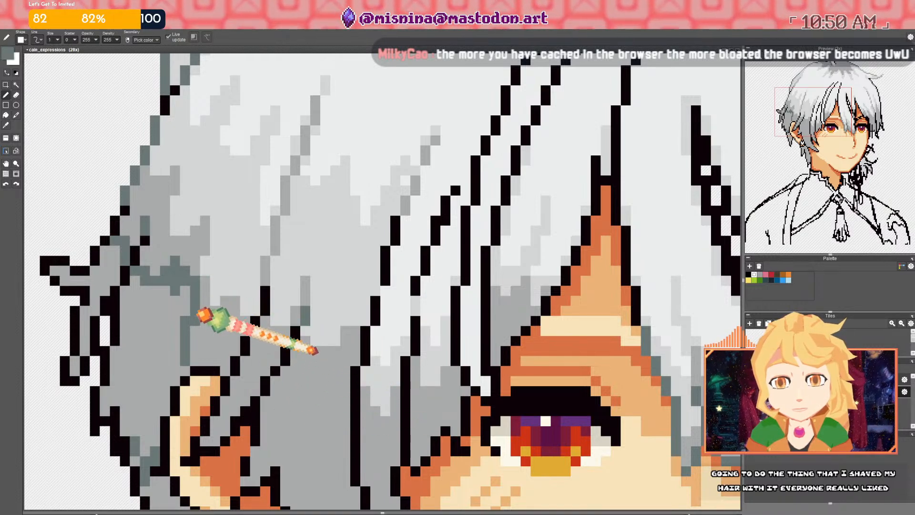
pyautogui.moveTo(195, 320); pyautogui.dragTo(219, 329)
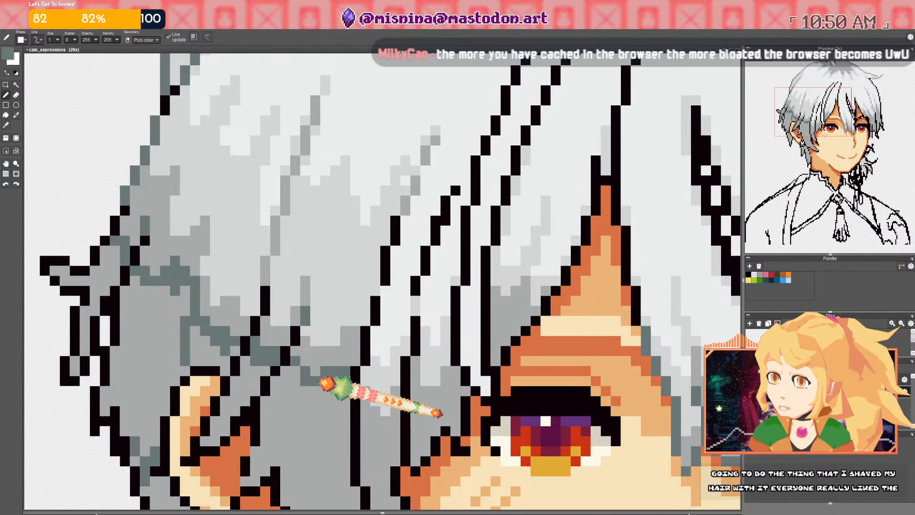
pyautogui.scroll(-3, 326, 383)
pyautogui.scroll(3, 311, 373)
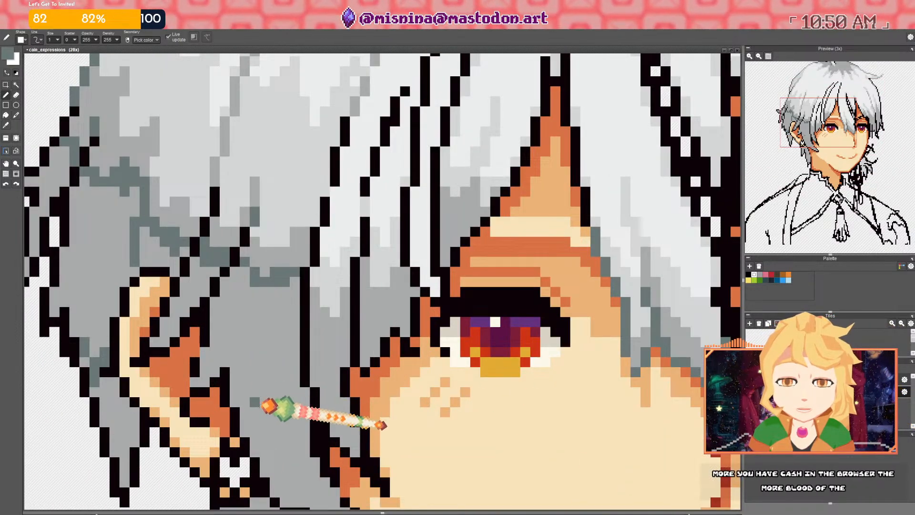
pyautogui.moveTo(245, 422)
pyautogui.mouseDown()
pyautogui.moveTo(299, 441)
pyautogui.moveTo(303, 415)
pyautogui.mouseUp()
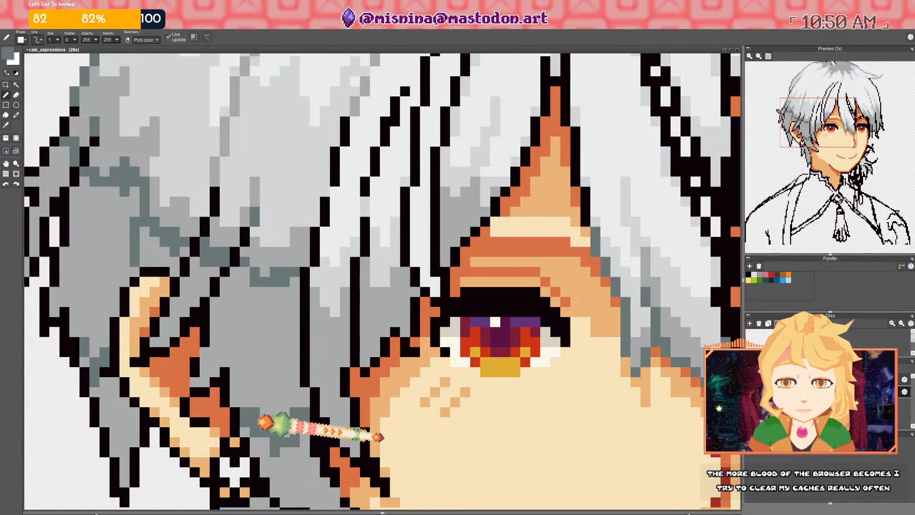
# Fill the bounded hair area behind the ear with dark grey, undoing a misplaced fill and adjusting the contiguous fill option
pyautogui.scroll(-3, 241, 386)
pyautogui.scroll(-1, 241, 382)
pyautogui.press('f')
pyautogui.click(210, 351)
pyautogui.hotkey('ctrl', 'z')
pyautogui.click(91, 38)
pyautogui.scroll(4, 228, 374)
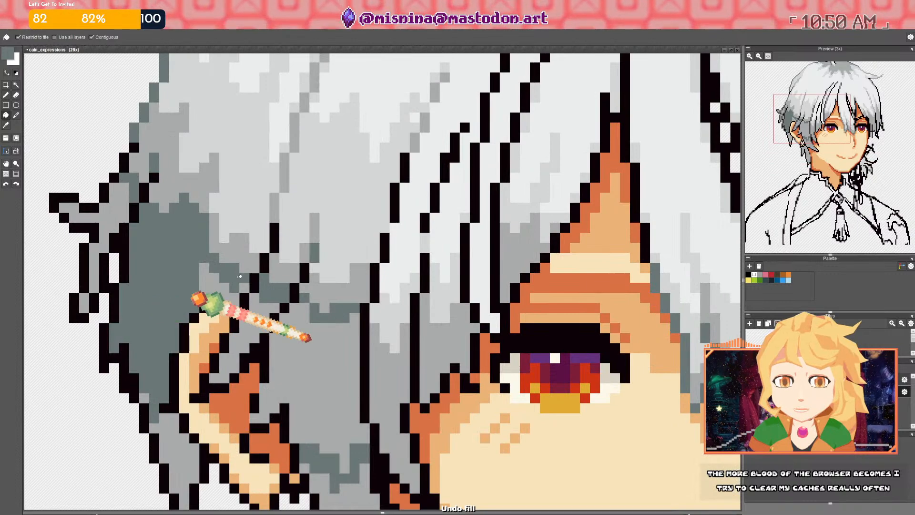
# Fill the side tuft, the gaps around the ear and the sidelock in front of it with dark grey, undoing one fill
pyautogui.click(110, 213)
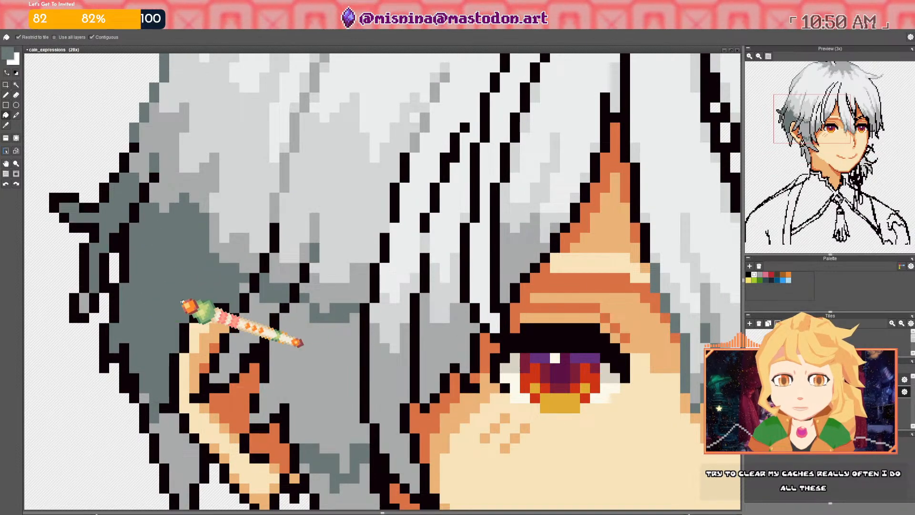
pyautogui.click(74, 300)
pyautogui.hotkey('ctrl', 'z')
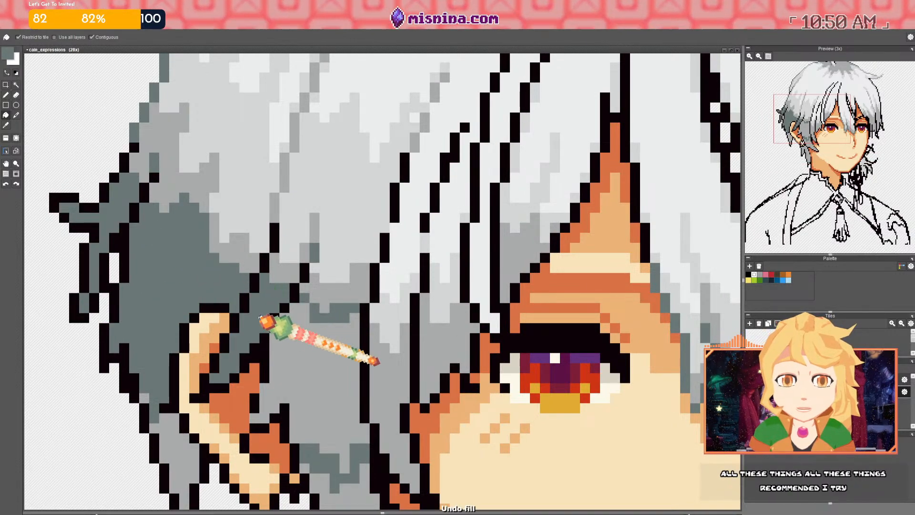
pyautogui.click(353, 342)
pyautogui.scroll(-5, 353, 341)
pyautogui.scroll(6, 370, 355)
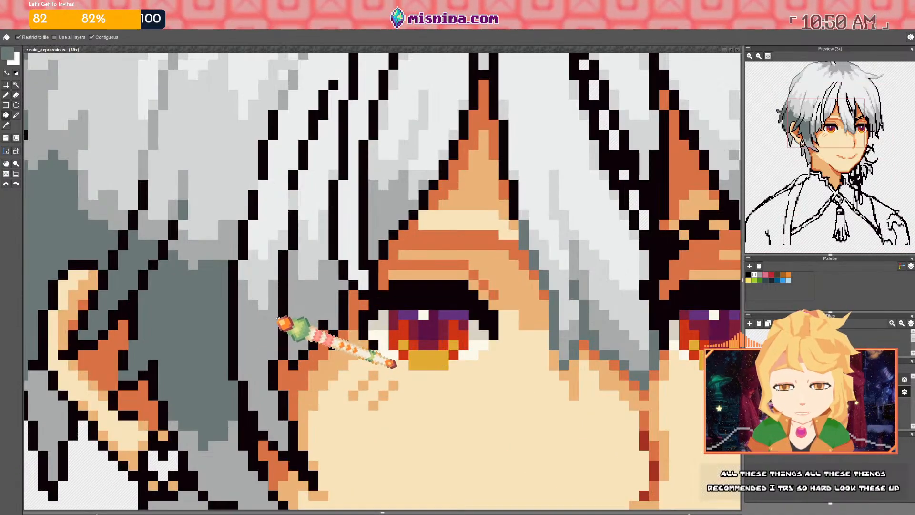
# Draw a jagged dark grey shadow edge across the strands beside the left eye and fill the area below it
pyautogui.press('b')
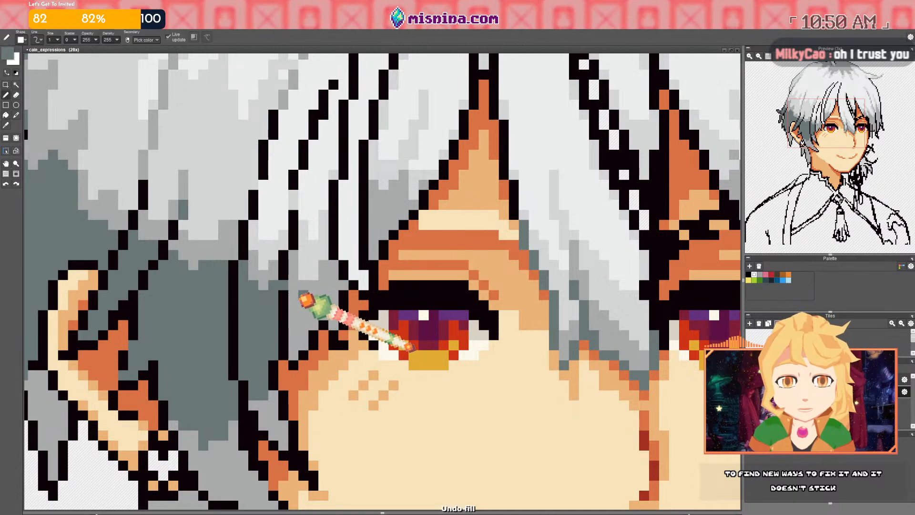
pyautogui.press('f')
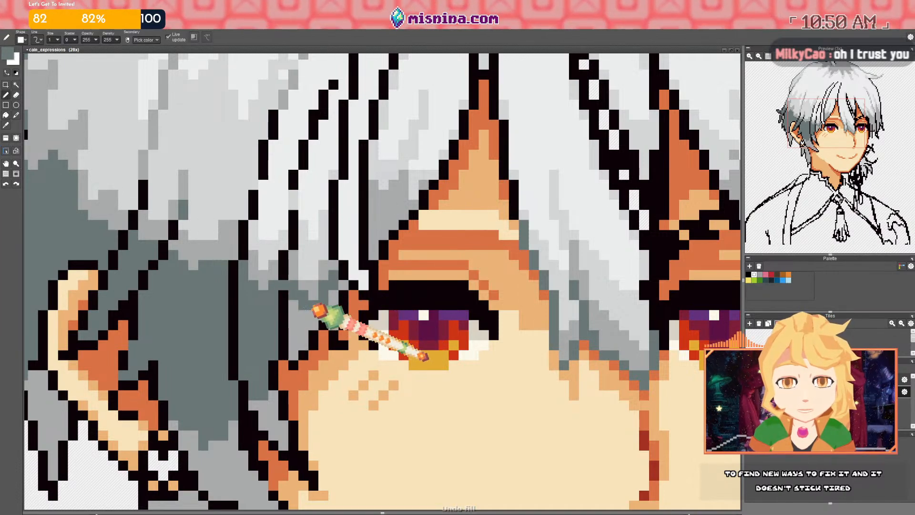
pyautogui.scroll(-5, 342, 301)
pyautogui.press('b')
pyautogui.scroll(5, 342, 301)
pyautogui.scroll(-3, 419, 339)
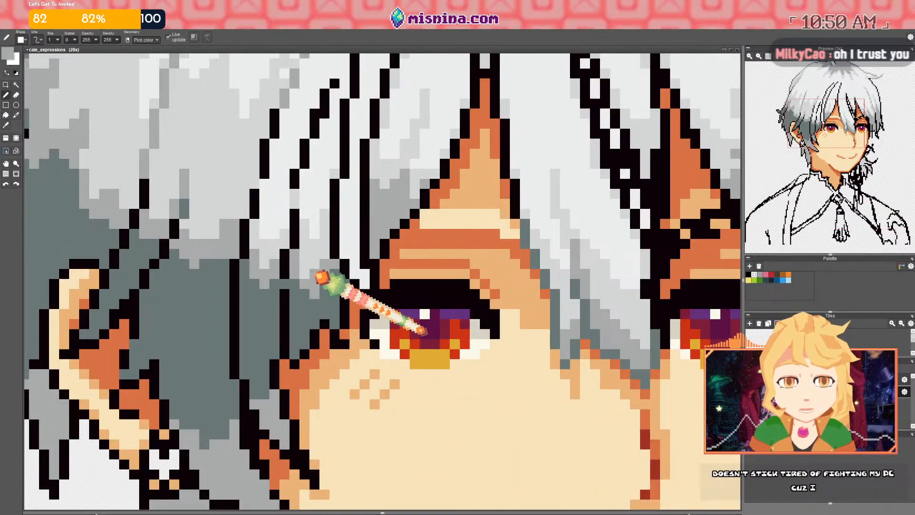
pyautogui.scroll(-2, 419, 317)
pyautogui.scroll(-2, 420, 363)
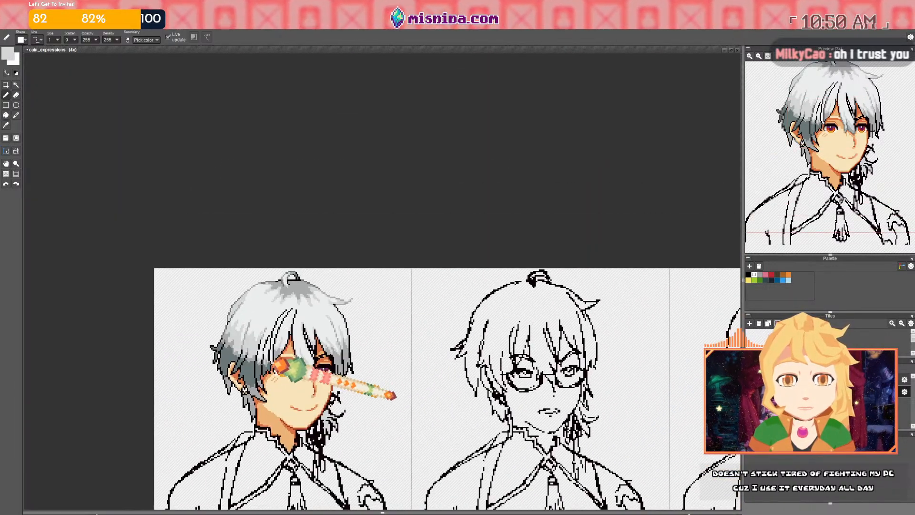
# Flip the first portrait's tile horizontally to check how it looks mirrored, and undo the flip
pyautogui.scroll(3, 382, 400)
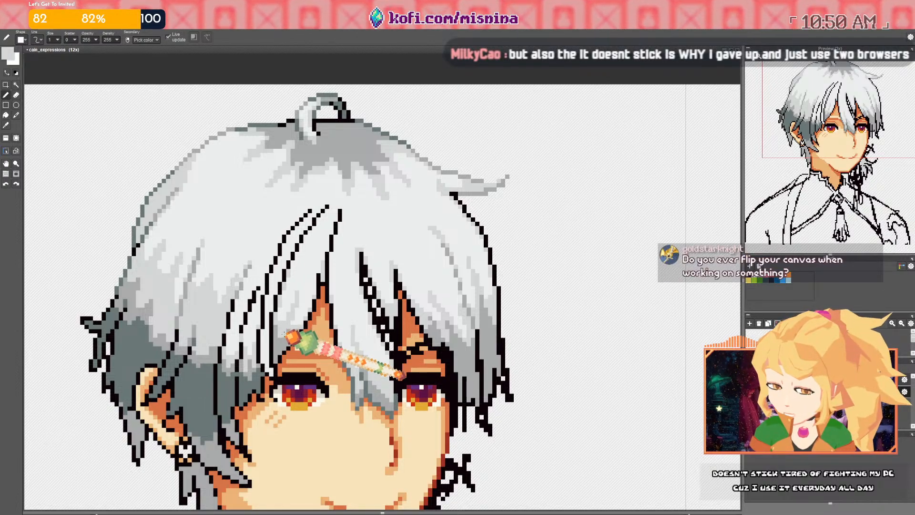
pyautogui.scroll(-4, 295, 334)
pyautogui.moveTo(283, 315); pyautogui.dragTo(257, 254)
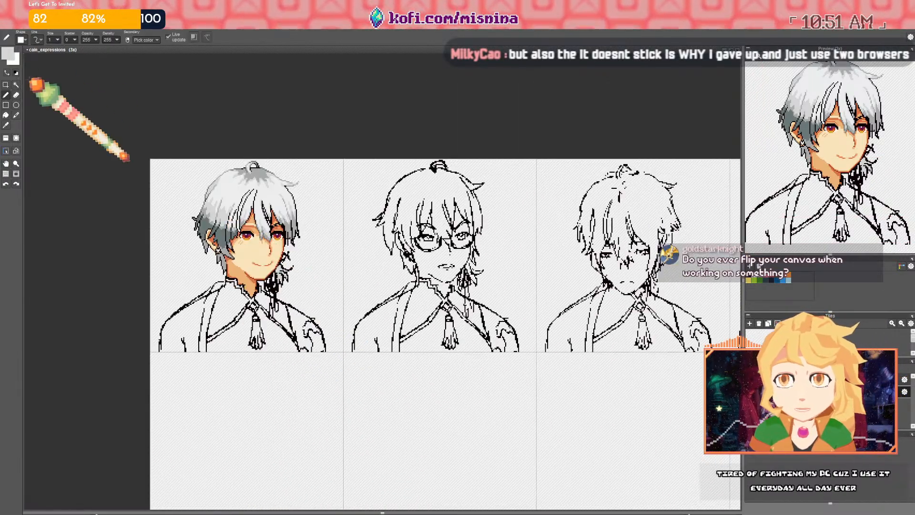
pyautogui.click(6, 84)
pyautogui.doubleClick(292, 238)
pyautogui.hotkey('shift', 'h')
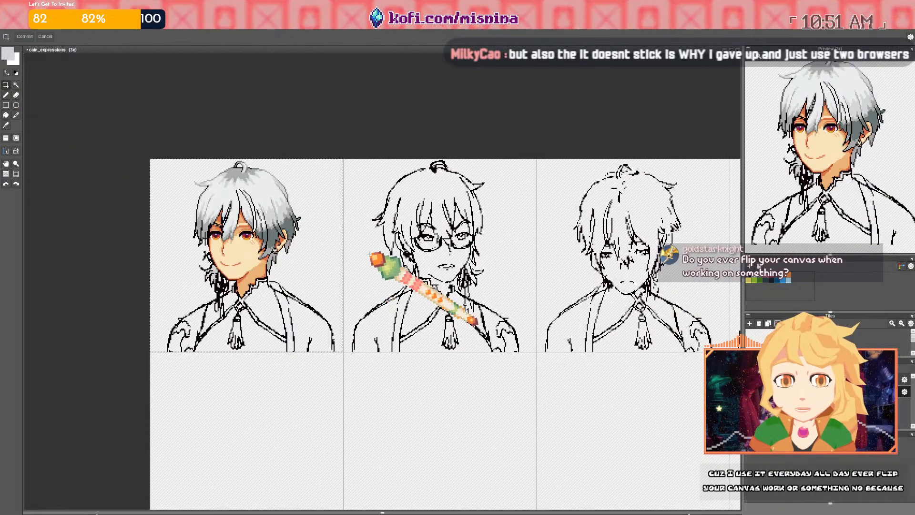
pyautogui.scroll(-2, 381, 265)
pyautogui.scroll(1, 387, 268)
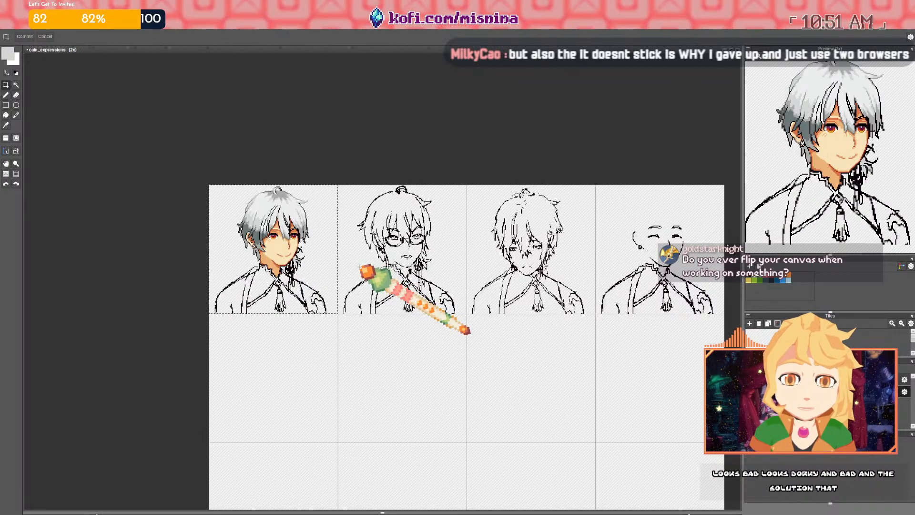
pyautogui.hotkey('ctrl', 'z')
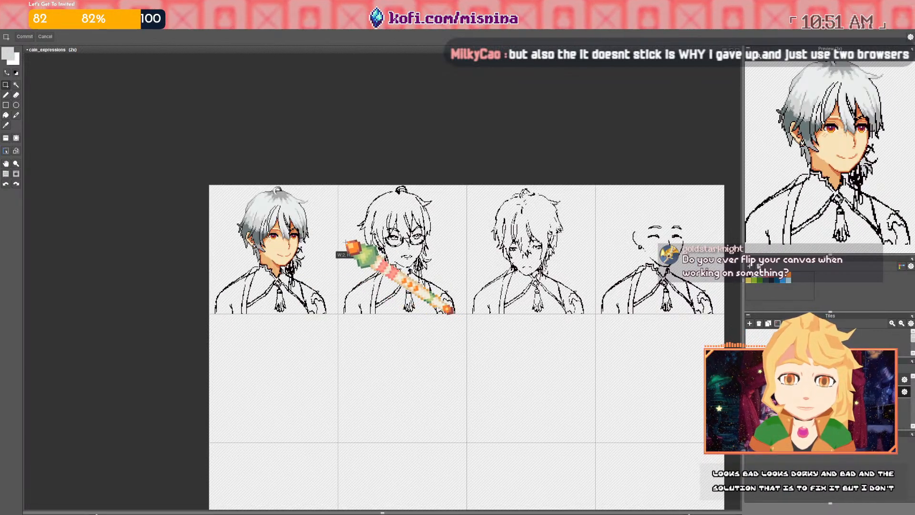
# Return to the pen tool and save the sprite file
pyautogui.press('b')
pyautogui.hotkey('ctrl', 's')
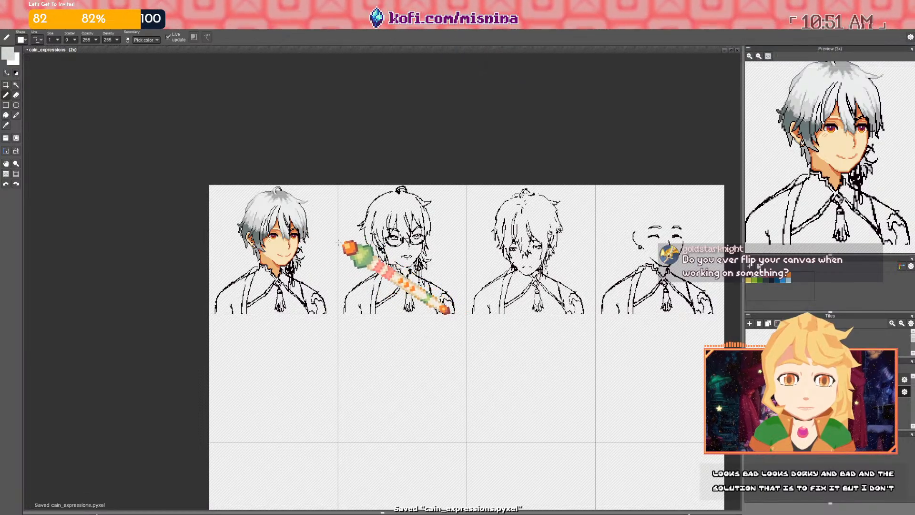
# Shade the hair locks beside the eye farther from the ear with mid grey on the first portrait
pyautogui.scroll(3, 462, 312)
pyautogui.scroll(3, 217, 236)
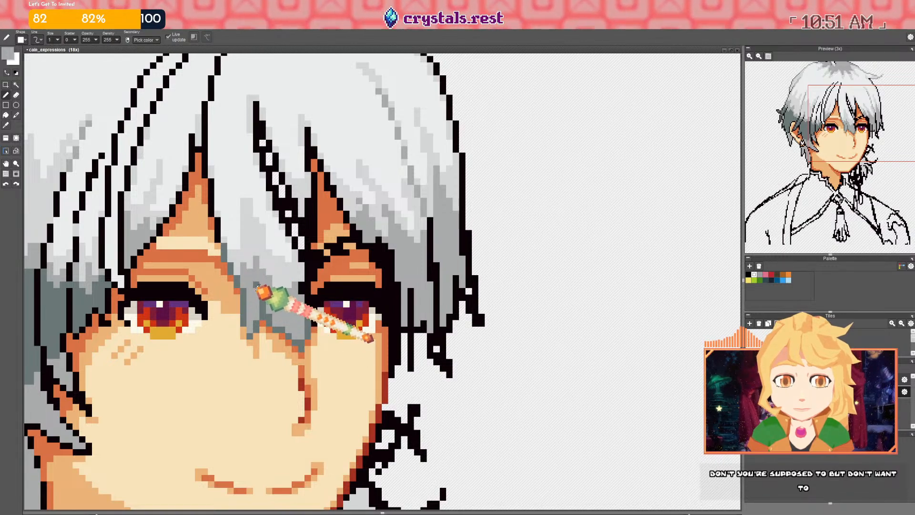
pyautogui.scroll(-5, 369, 329)
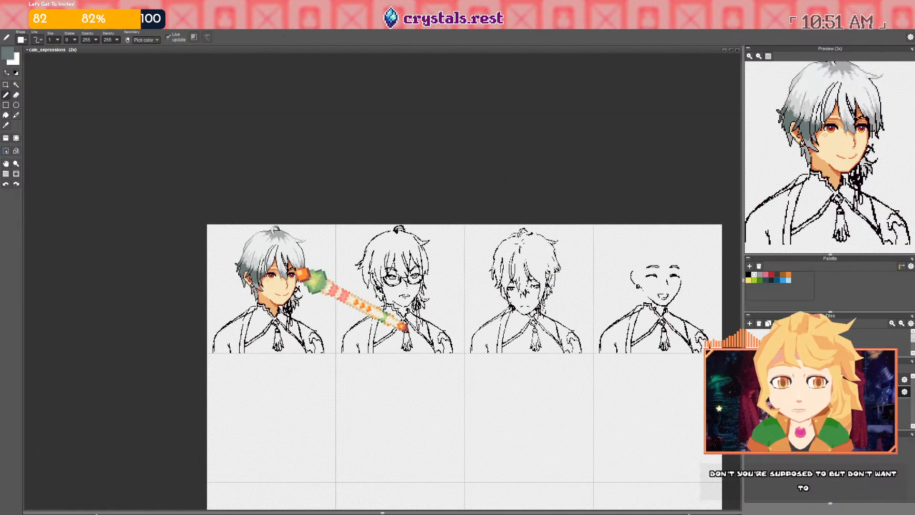
pyautogui.scroll(5, 313, 279)
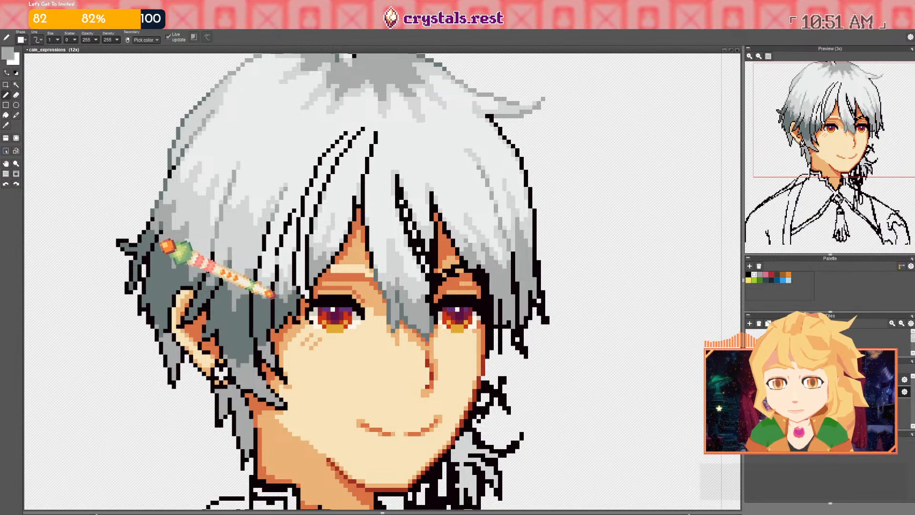
pyautogui.scroll(-5, 163, 245)
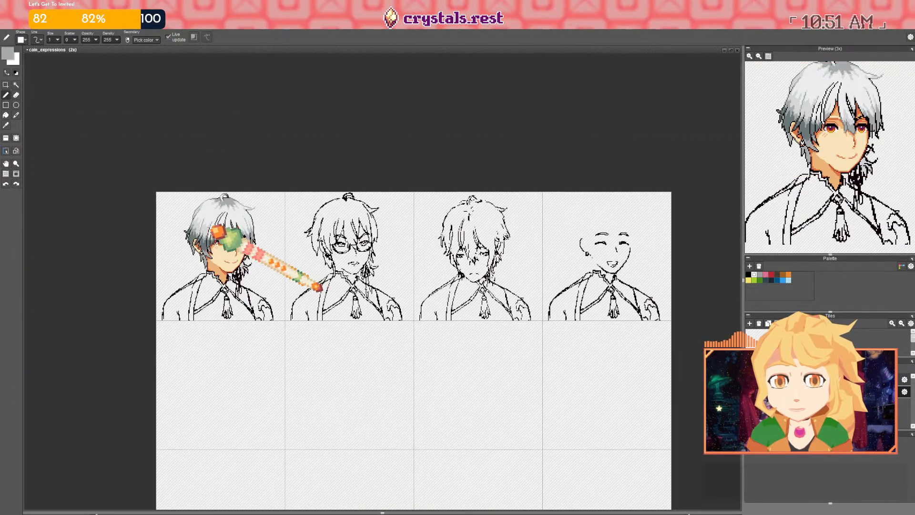
pyautogui.scroll(-1, 219, 247)
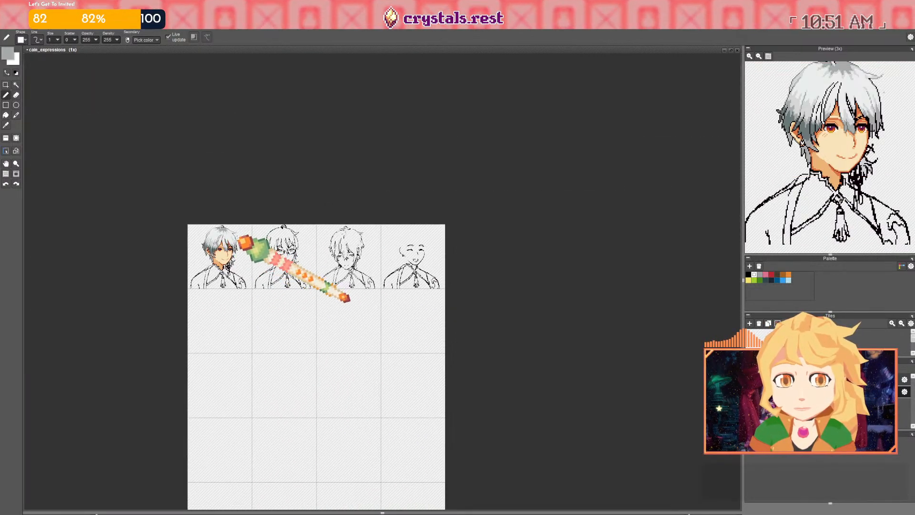
pyautogui.scroll(4, 242, 241)
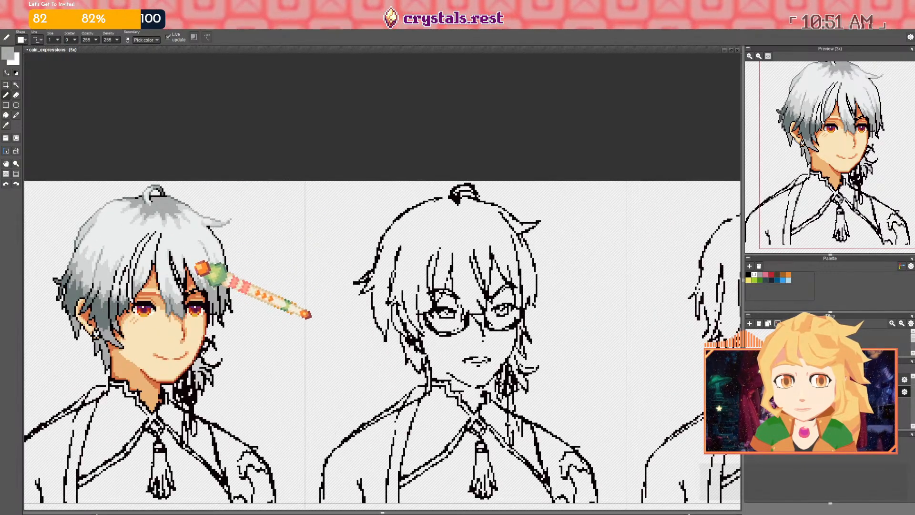
# Darken the lower ends of the locks beside the far eye with dark grey, undoing a stray pen stroke
pyautogui.scroll(2, 200, 299)
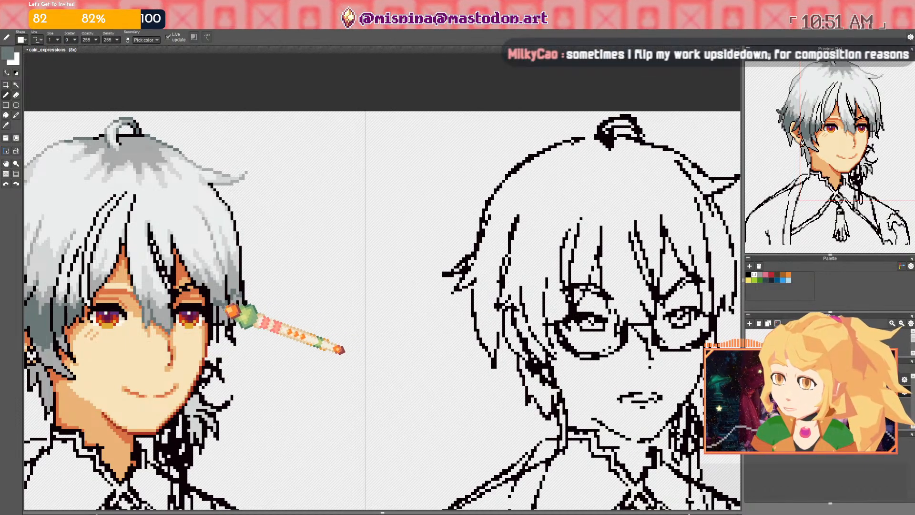
pyautogui.press('f')
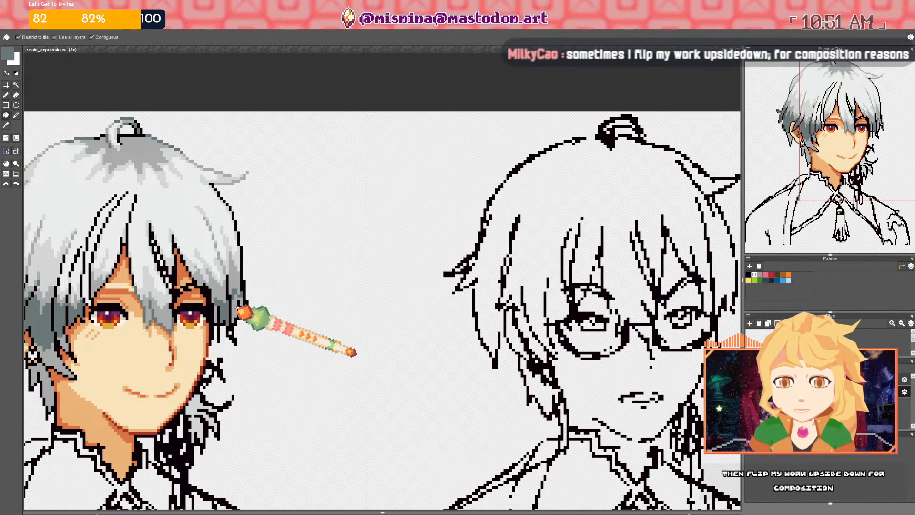
pyautogui.press('b')
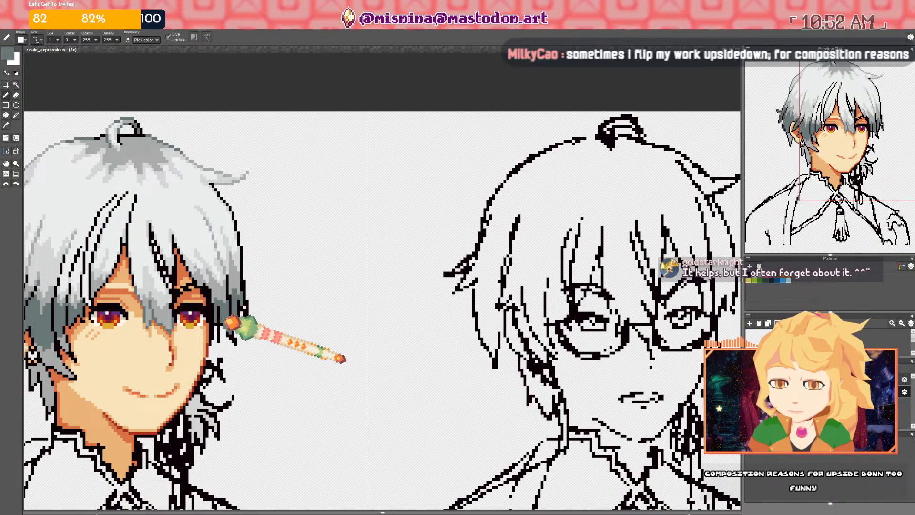
pyautogui.scroll(5, 100, 305)
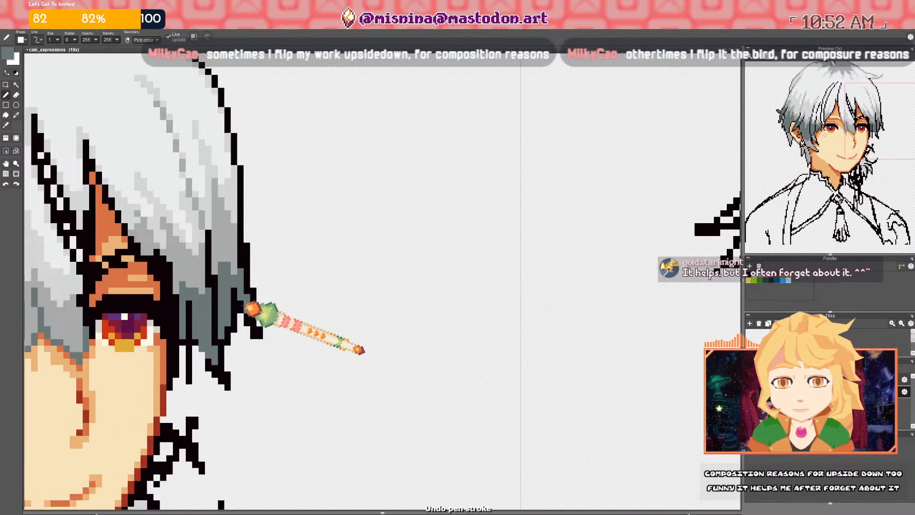
pyautogui.scroll(-8, 233, 329)
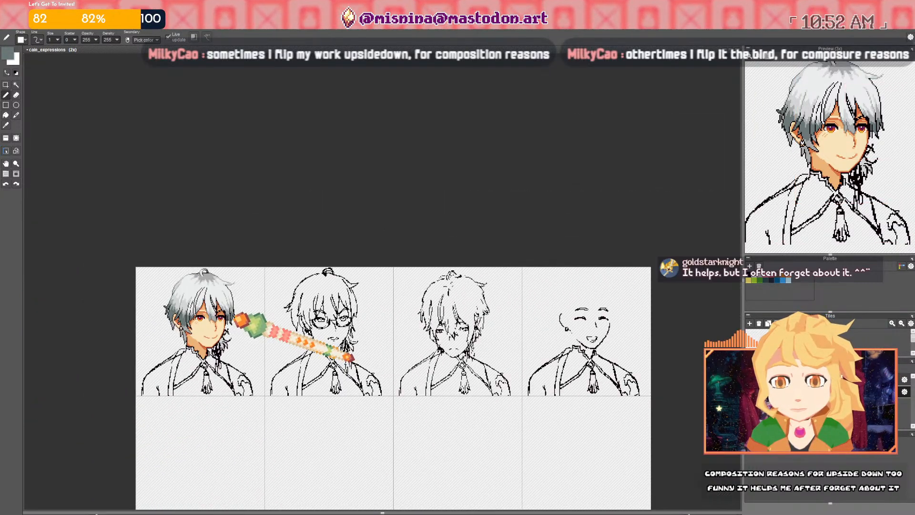
# Select the first portrait's tile and flip it horizontally
pyautogui.click(6, 86)
pyautogui.doubleClick(199, 307)
pyautogui.hotkey('shift', 'h')
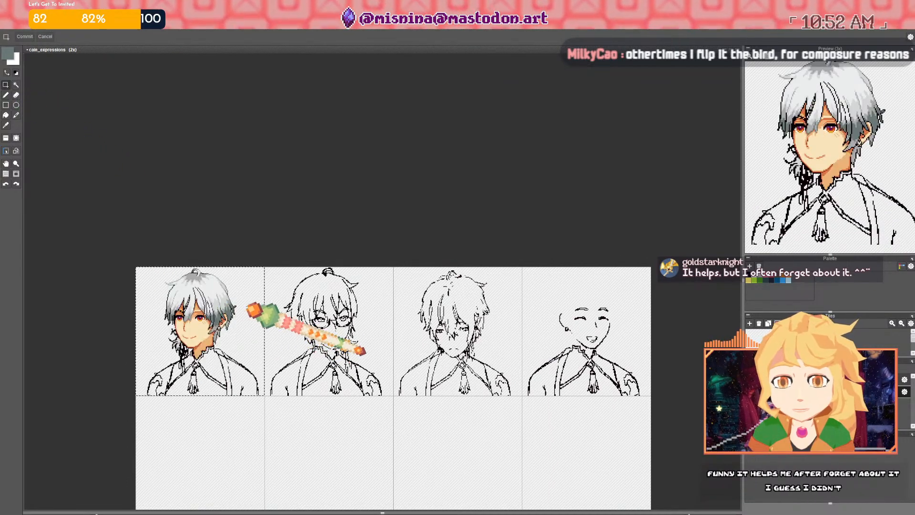
pyautogui.scroll(2, 241, 300)
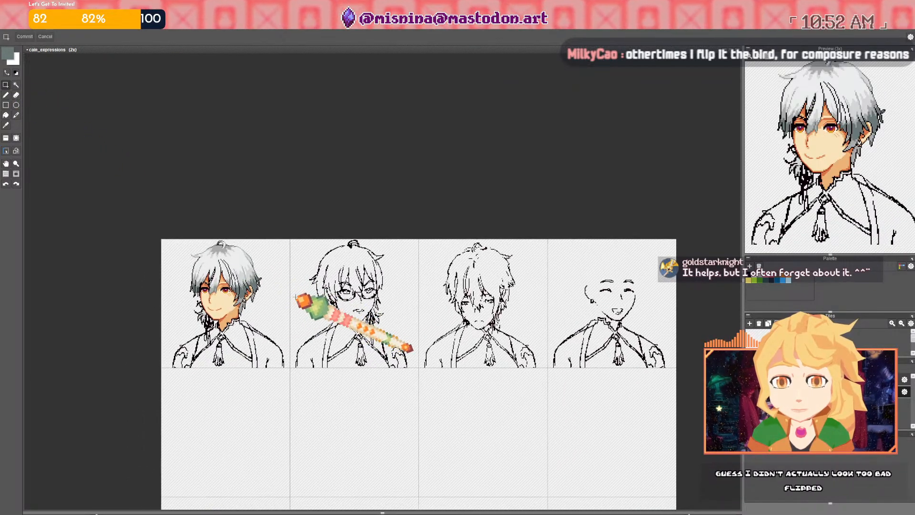
# Select the eye nearest the ear, nudge it one pixel towards the nose, and patch the gap with skin orange
pyautogui.scroll(4, 237, 298)
pyautogui.moveTo(191, 250); pyautogui.dragTo(261, 313)
pyautogui.moveTo(255, 270); pyautogui.dragTo(282, 303)
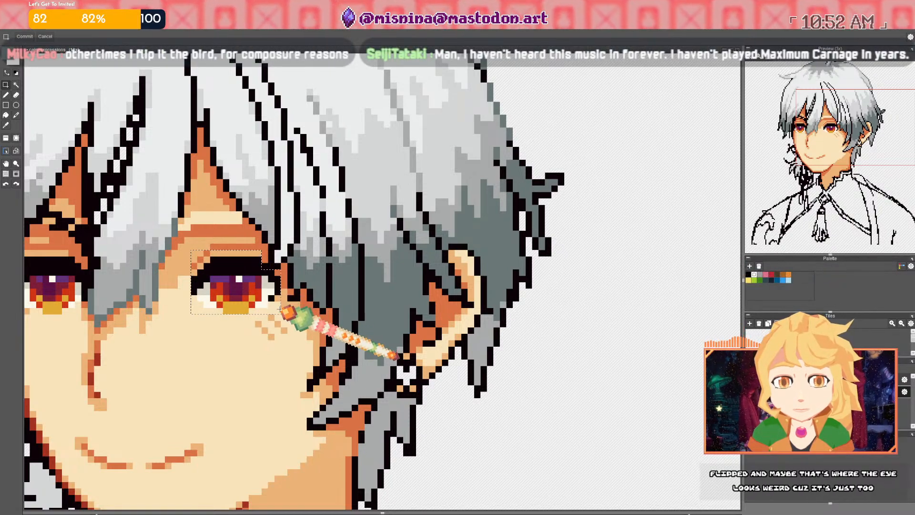
pyautogui.press('Left')
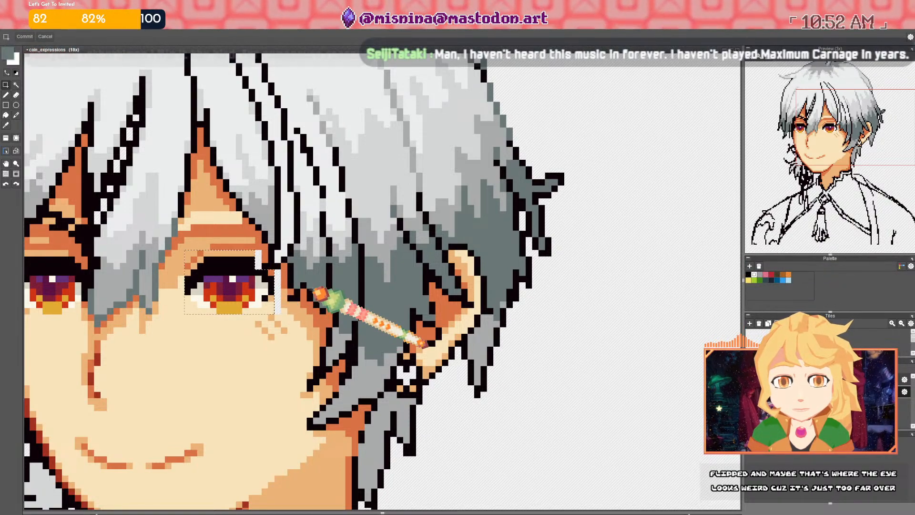
pyautogui.press('b')
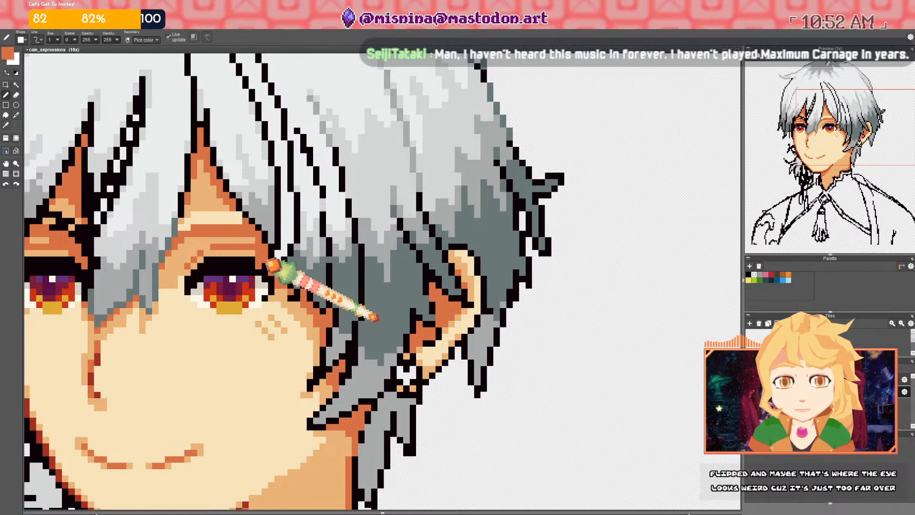
# Flip the first portrait's tile horizontally back to its original orientation and return to the pen tool
pyautogui.scroll(-5, 274, 267)
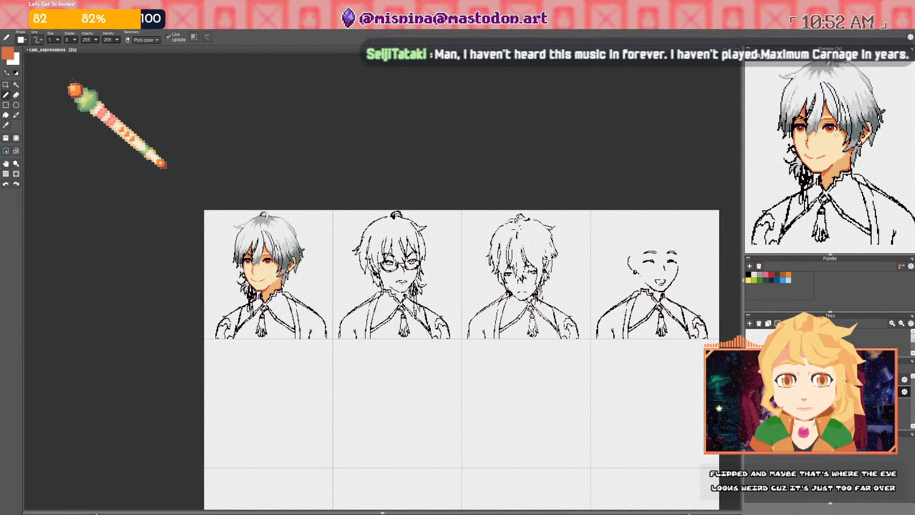
pyautogui.click(6, 85)
pyautogui.doubleClick(281, 244)
pyautogui.press('h')
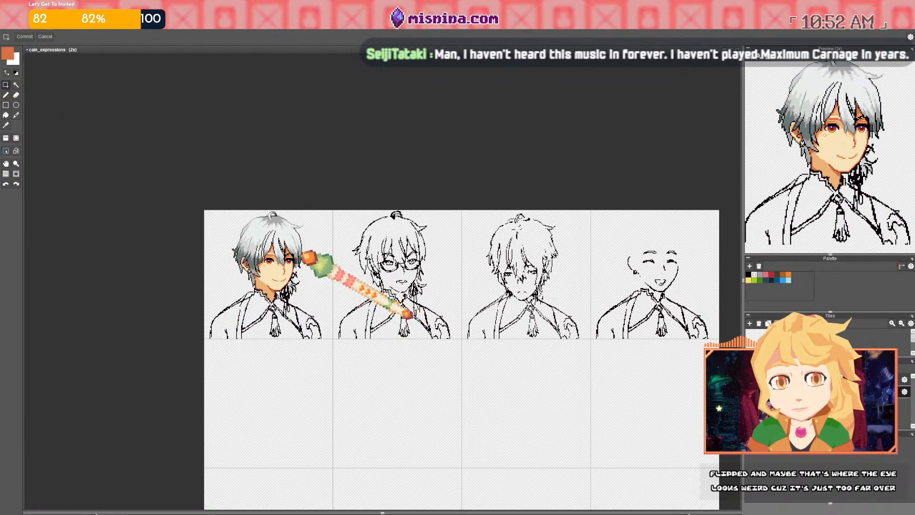
pyautogui.press('b')
pyautogui.scroll(3, 291, 275)
pyautogui.scroll(1, 287, 273)
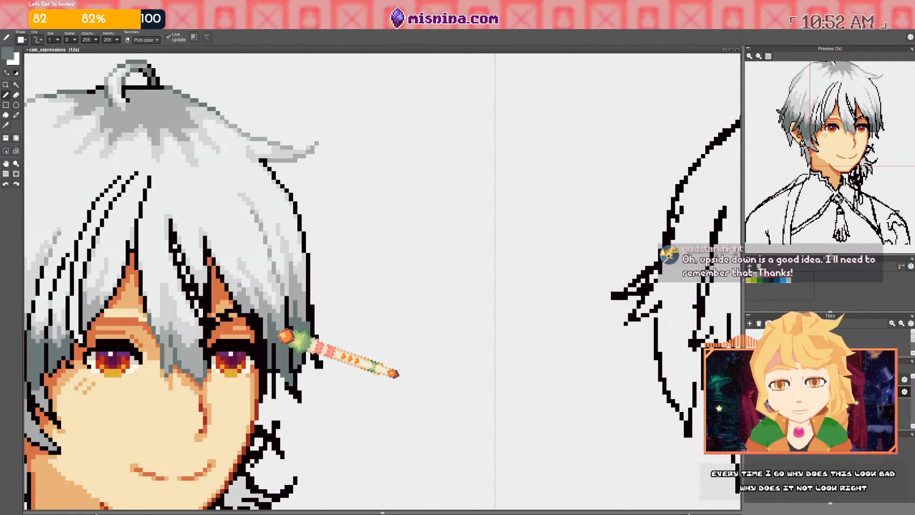
pyautogui.scroll(-3, 286, 339)
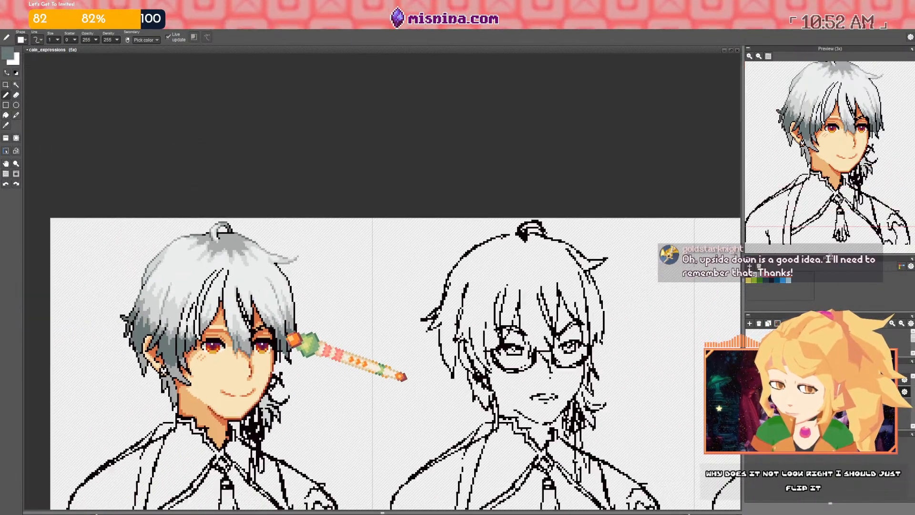
# Flip the first portrait's tile upside down to check its composition, and flip it back upright
pyautogui.click(5, 84)
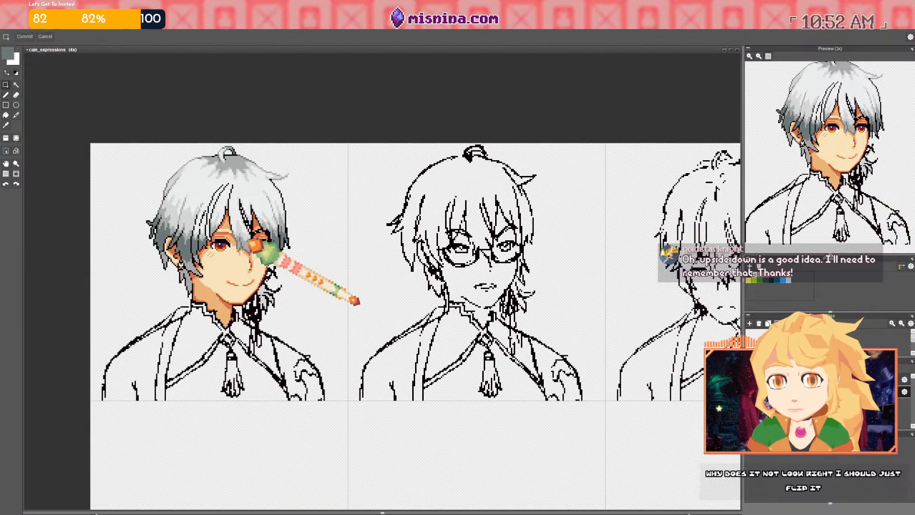
pyautogui.press('v')
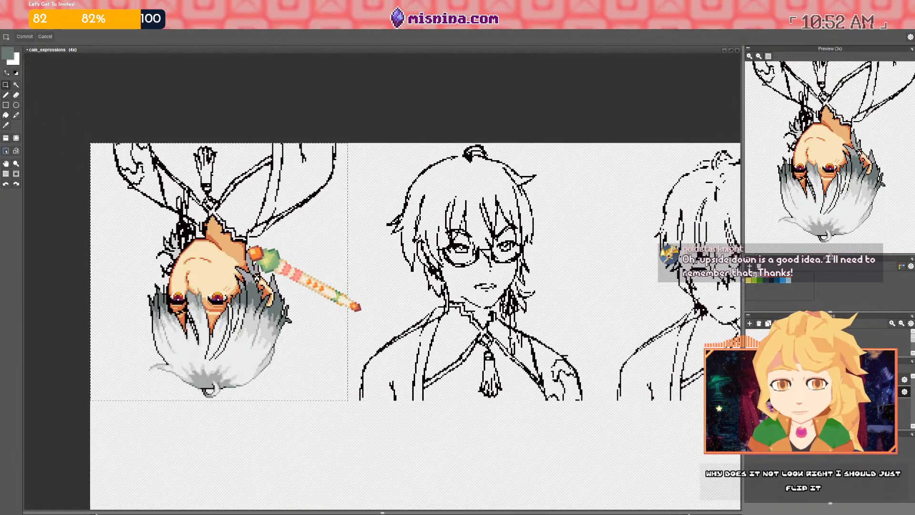
pyautogui.scroll(-2, 308, 263)
pyautogui.scroll(2, 310, 261)
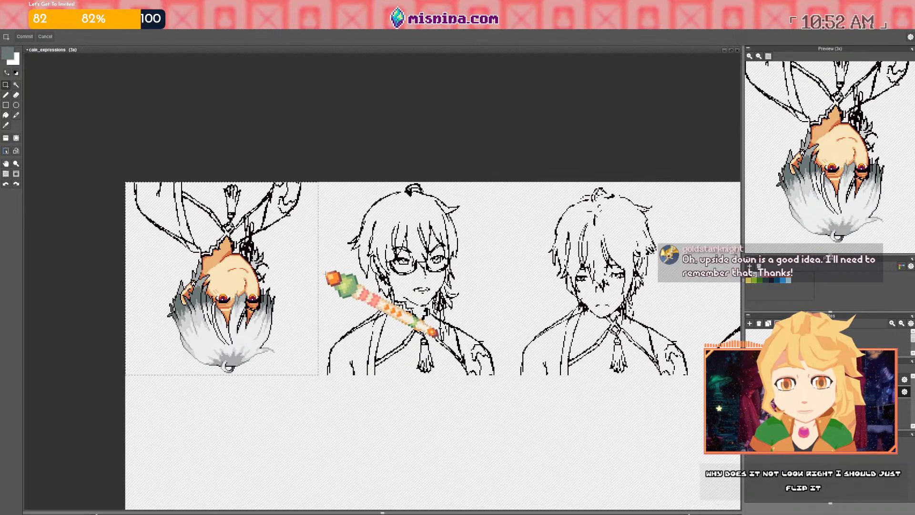
pyautogui.press('v')
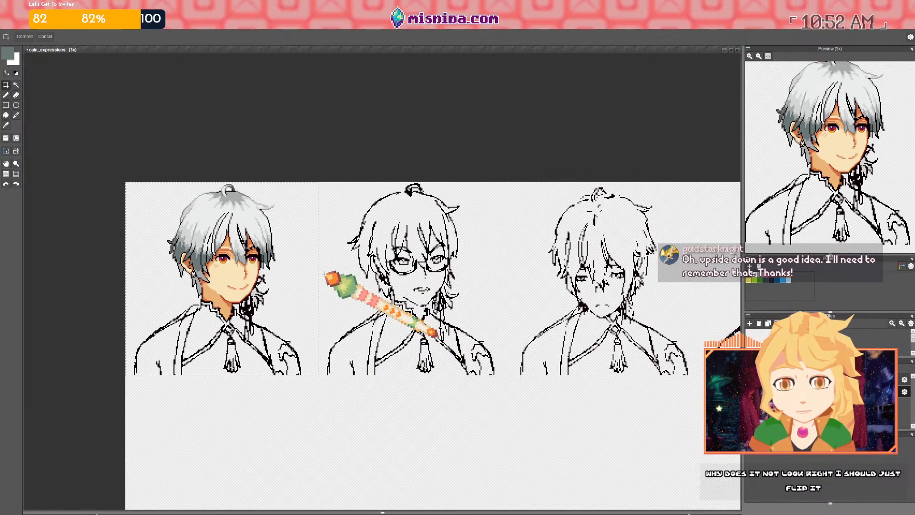
# Choose a slightly darker grey than the current hair shadow and draw a short stroke on the strand above the near eye
pyautogui.scroll(3, 329, 274)
pyautogui.press('b')
pyautogui.scroll(3, 267, 242)
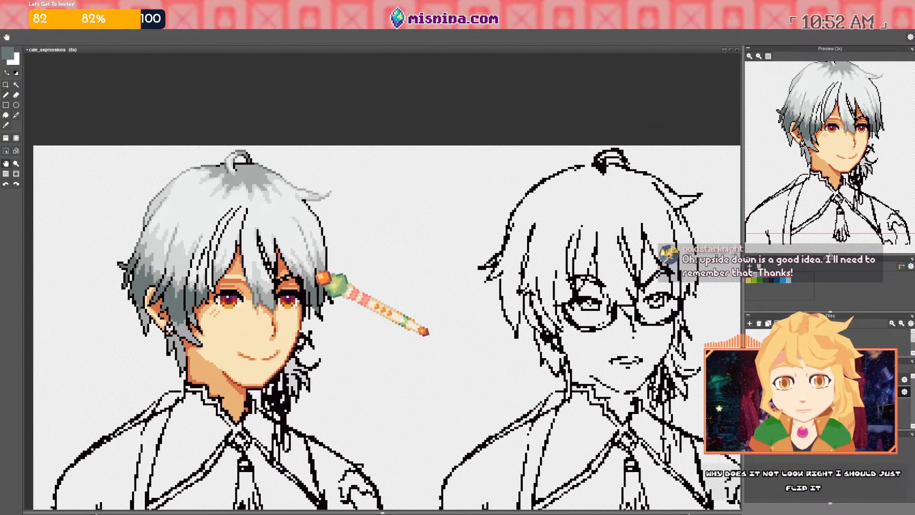
pyautogui.scroll(2, 268, 281)
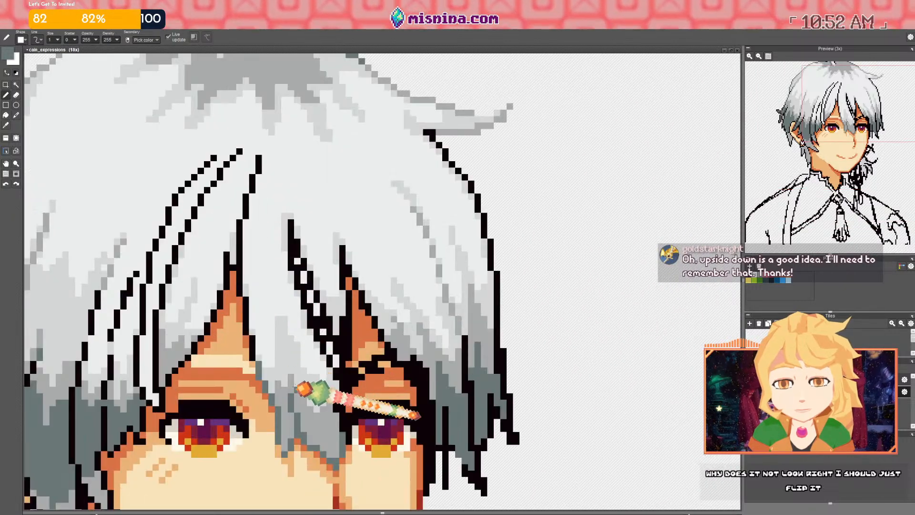
pyautogui.scroll(-4, 291, 384)
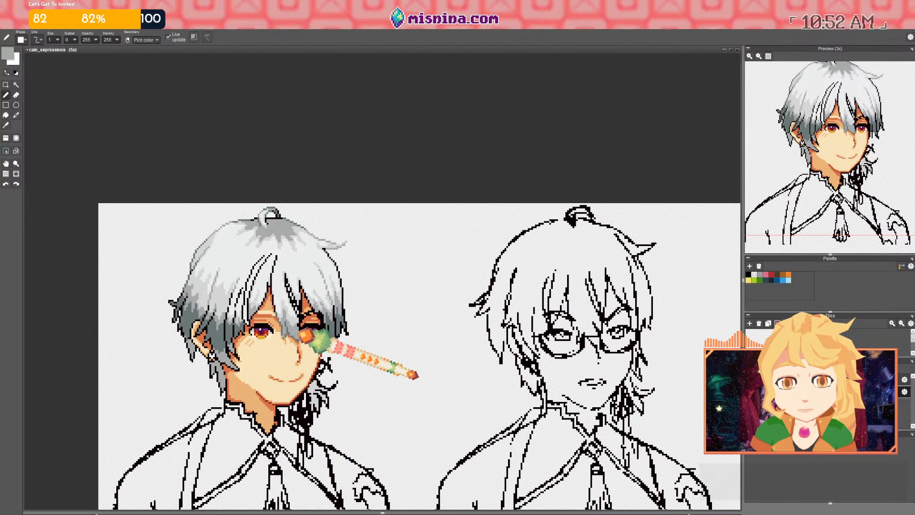
pyautogui.scroll(-3, 305, 336)
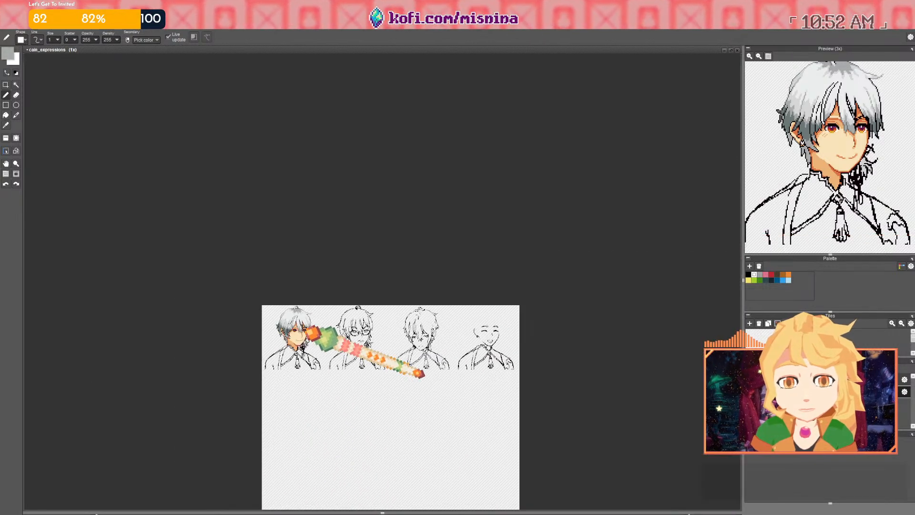
pyautogui.scroll(5, 298, 331)
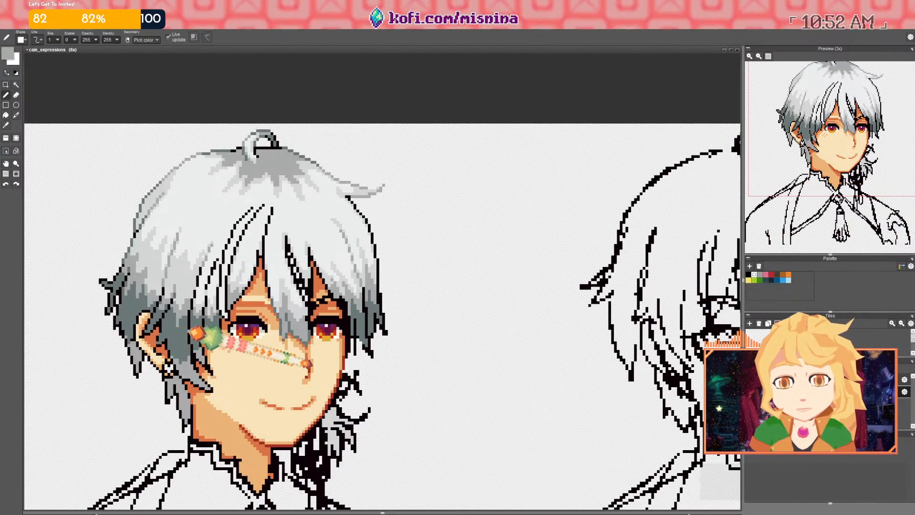
pyautogui.click(8, 54)
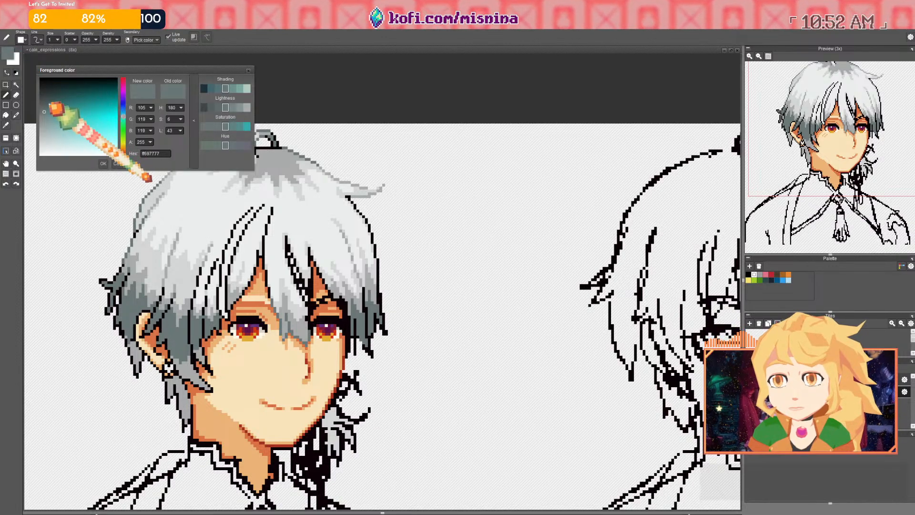
pyautogui.click(49, 104)
pyautogui.click(102, 163)
pyautogui.moveTo(211, 277); pyautogui.dragTo(214, 287)
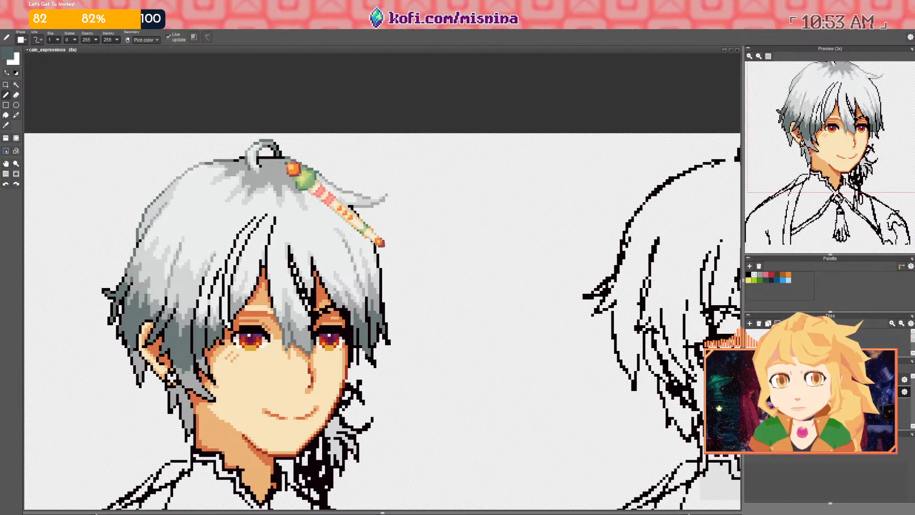
# Replace black outline pixels on the inner and outer edges of the hair curl atop the first portrait's head with dark grey
pyautogui.scroll(4, 355, 237)
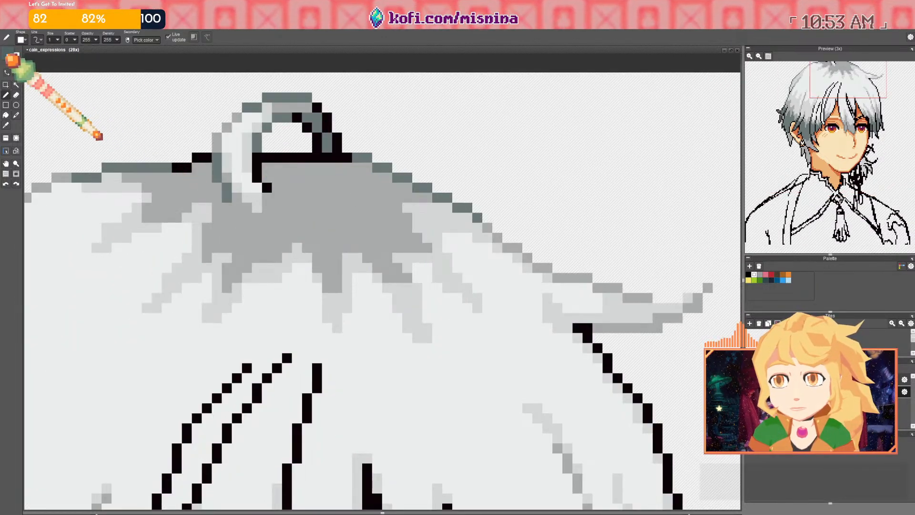
pyautogui.click(12, 57)
pyautogui.click(123, 110)
pyautogui.click(103, 163)
pyautogui.moveTo(257, 157); pyautogui.dragTo(257, 172)
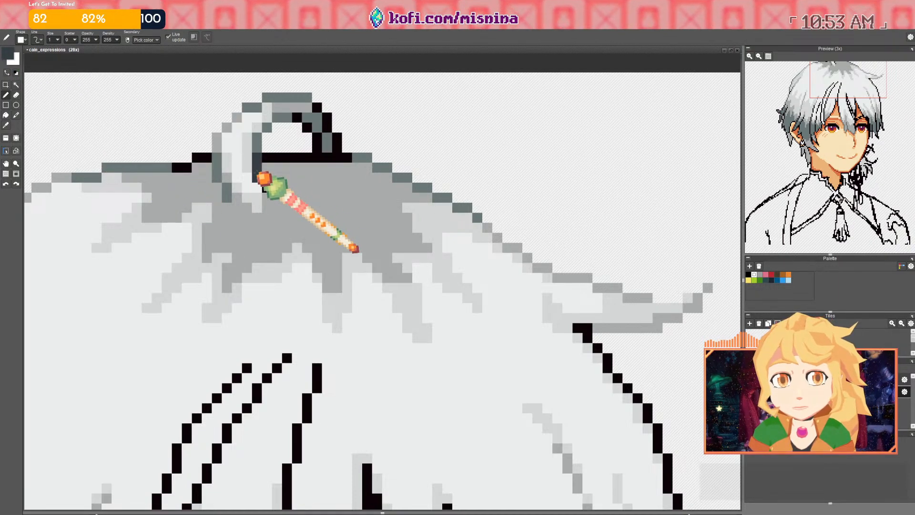
pyautogui.hotkey('ctrl', 'z')
pyautogui.click(298, 118)
pyautogui.click(316, 109)
pyautogui.moveTo(328, 117); pyautogui.dragTo(328, 123)
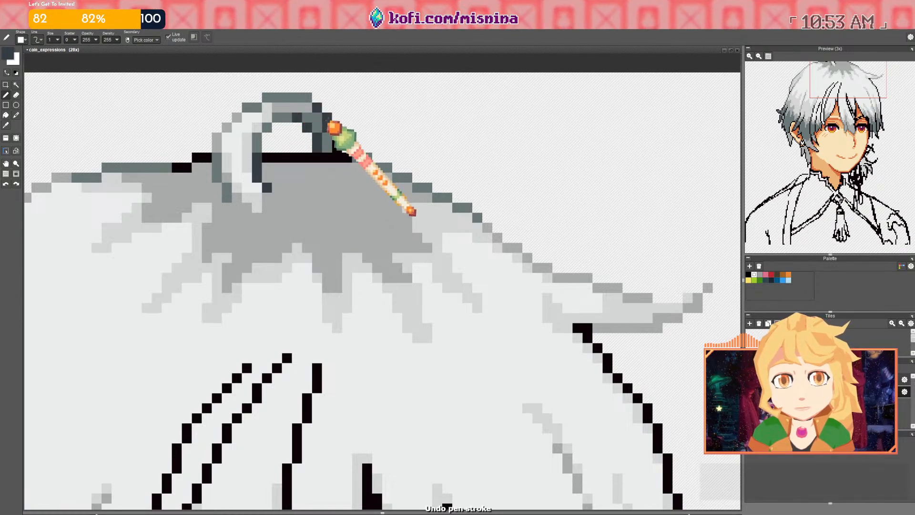
# Recolour the remaining black hair outline at the base of the curl along the crown in dark grey
pyautogui.scroll(-2, 368, 229)
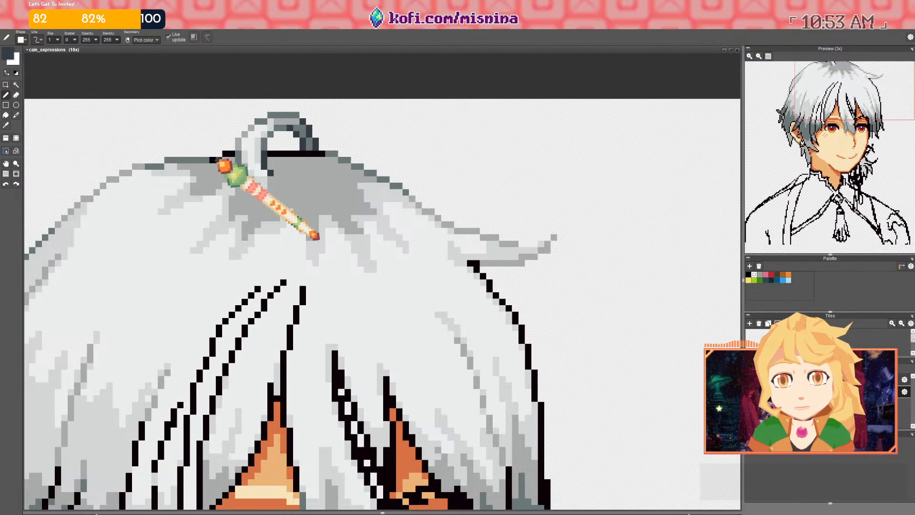
pyautogui.moveTo(214, 160)
pyautogui.mouseDown()
pyautogui.moveTo(320, 151)
pyautogui.moveTo(270, 153)
pyautogui.mouseUp()
pyautogui.rightClick(264, 146)
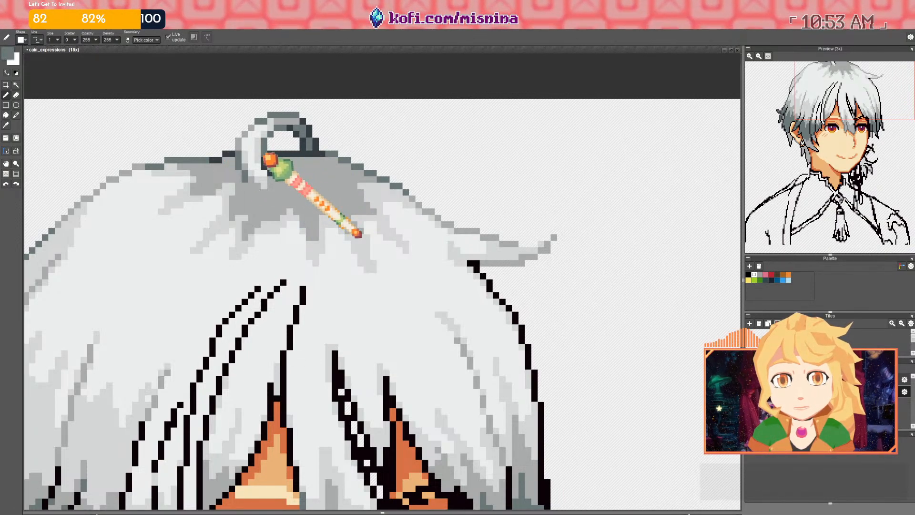
# Shade the tip of the fringe strand between the eyes in slate grey and blend it upward with lighter greys
pyautogui.scroll(-5, 288, 154)
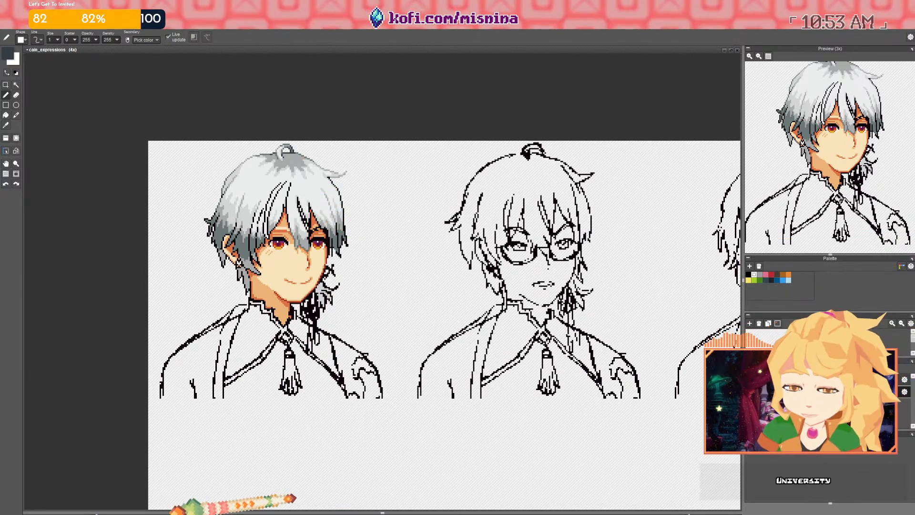
pyautogui.moveTo(315, 205); pyautogui.dragTo(312, 246)
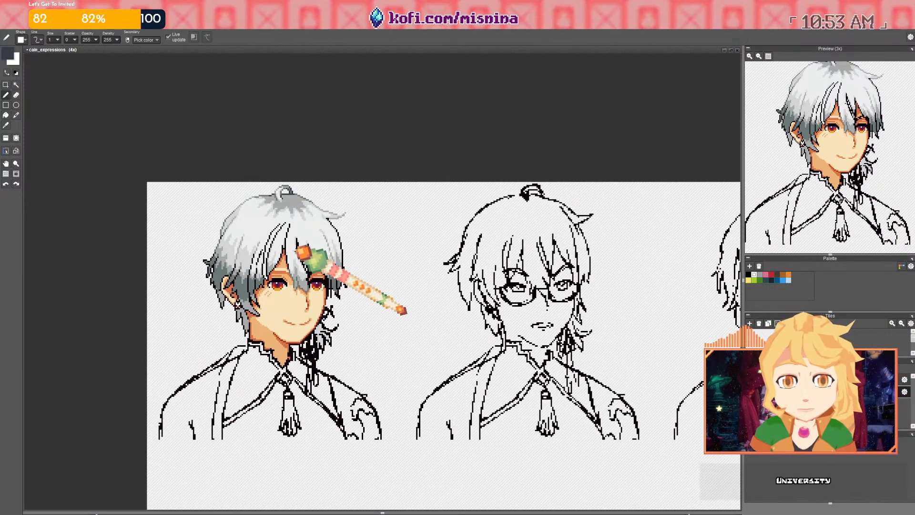
pyautogui.scroll(3, 307, 266)
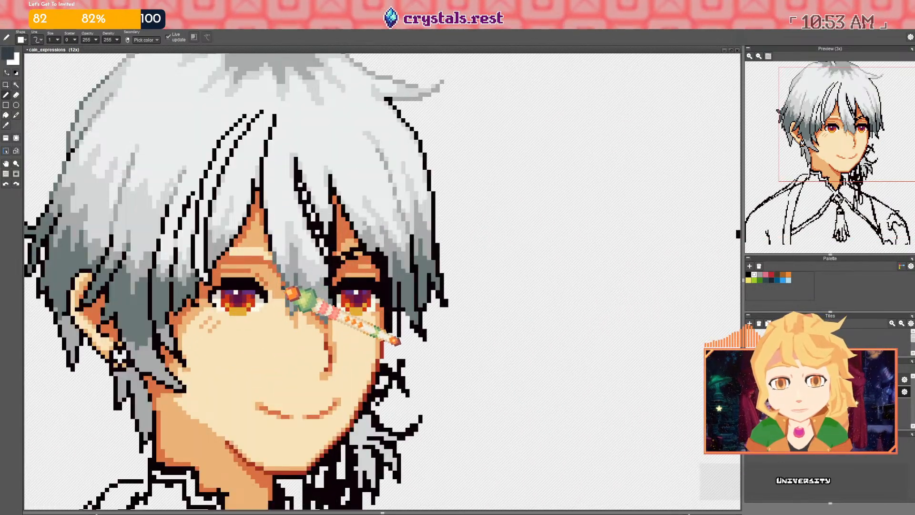
pyautogui.hotkey('ctrl', 'z')
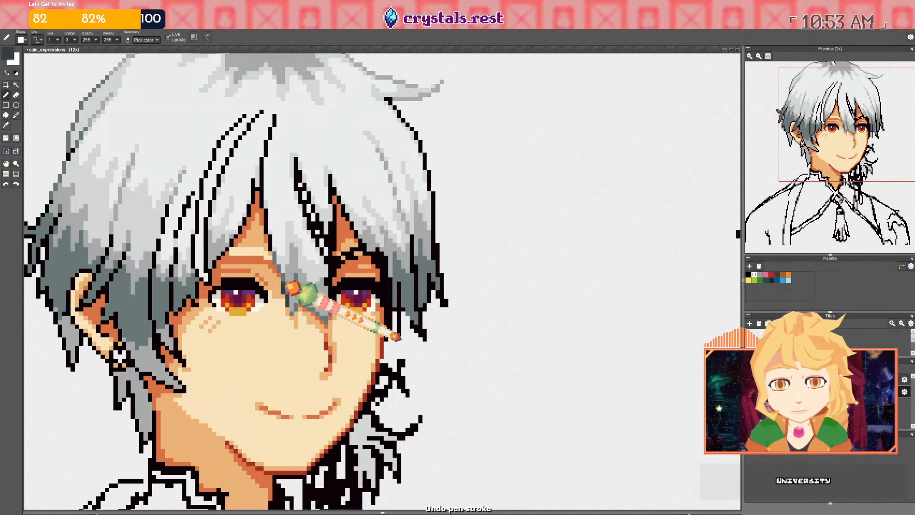
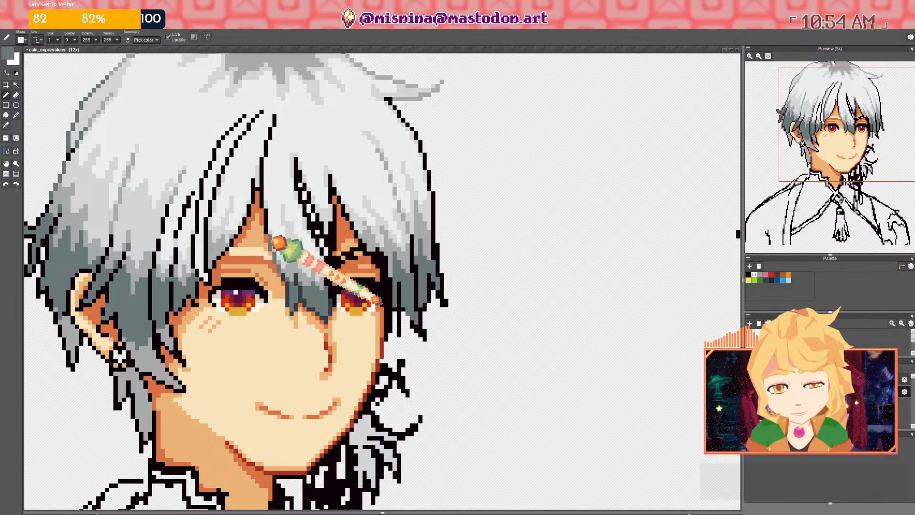
pyautogui.scroll(-1, 286, 251)
pyautogui.moveTo(285, 250)
pyautogui.mouseDown()
pyautogui.moveTo(326, 254)
pyautogui.moveTo(336, 305)
pyautogui.mouseUp()
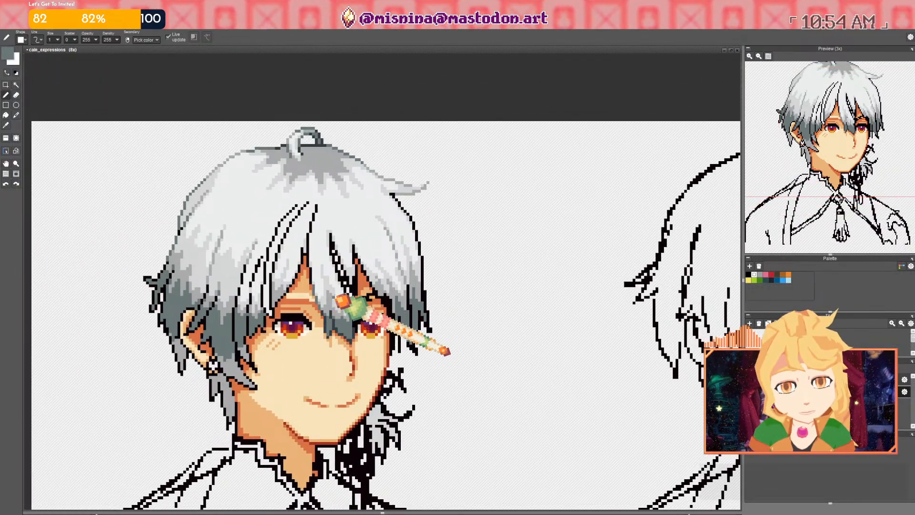
pyautogui.scroll(1, 335, 305)
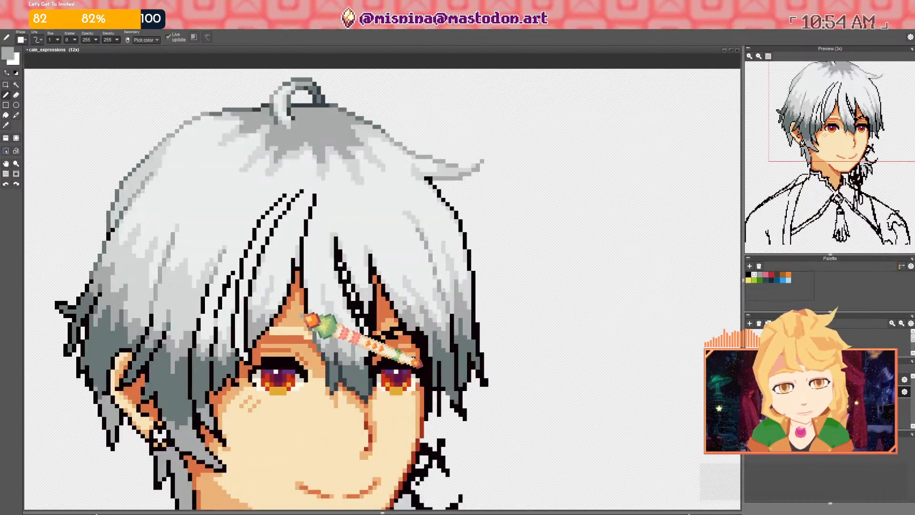
pyautogui.hotkey('ctrl', 'z')
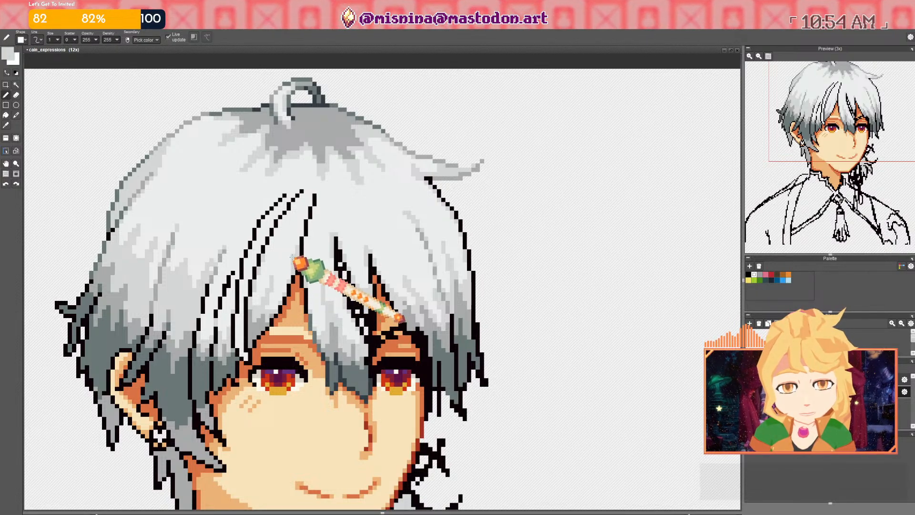
# Replace the black line along the near edge of the central fringe strand with mid grey up towards the parting
pyautogui.moveTo(301, 237); pyautogui.dragTo(311, 199)
pyautogui.hotkey('ctrl', 'z')
pyautogui.scroll(-2, 310, 205)
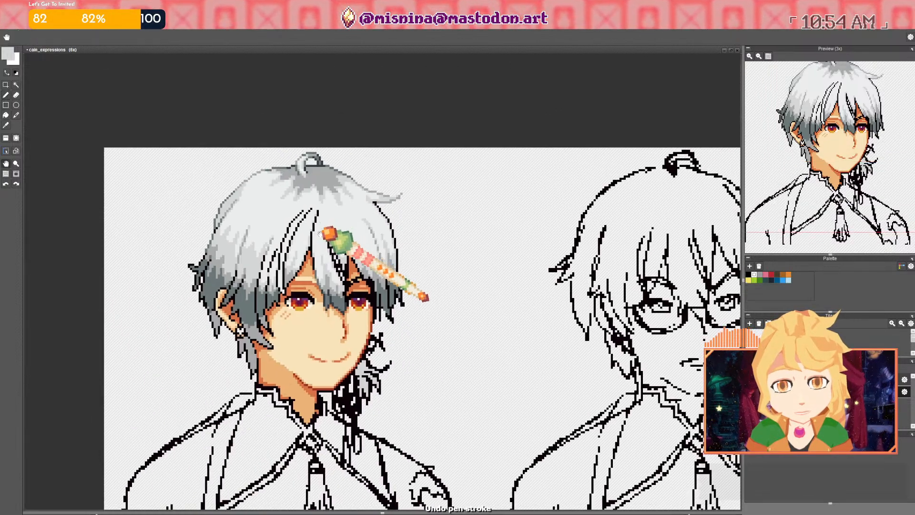
pyautogui.scroll(4, 327, 179)
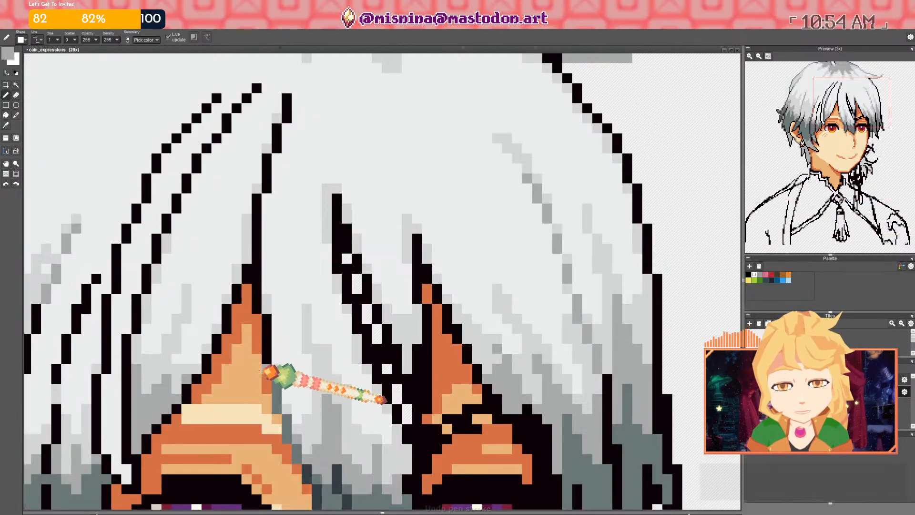
pyautogui.scroll(3, 260, 259)
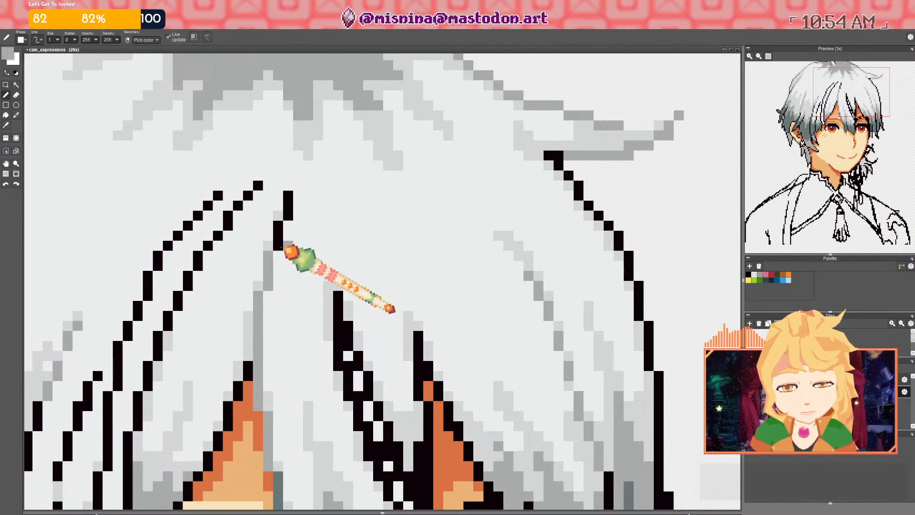
pyautogui.hotkey('ctrl', 'z')
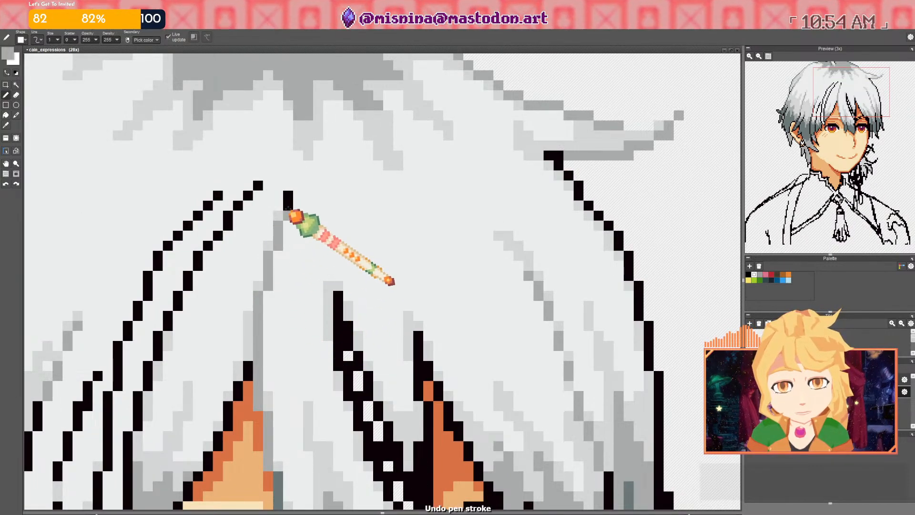
pyautogui.scroll(-4, 353, 245)
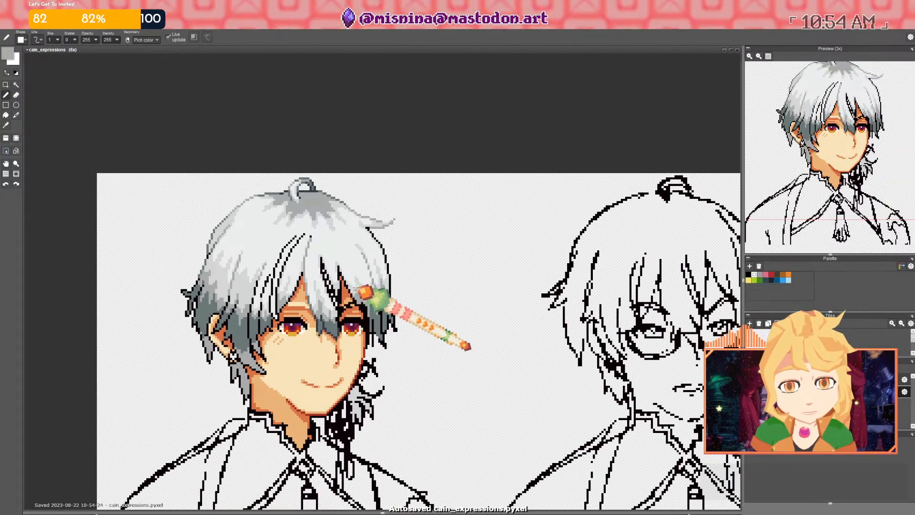
# Save a backup copy as cain_expressions_backup and save the drawing again as cain_expressions.pyxel
pyautogui.scroll(-2, 448, 335)
pyautogui.hotkey('ctrl', 's')
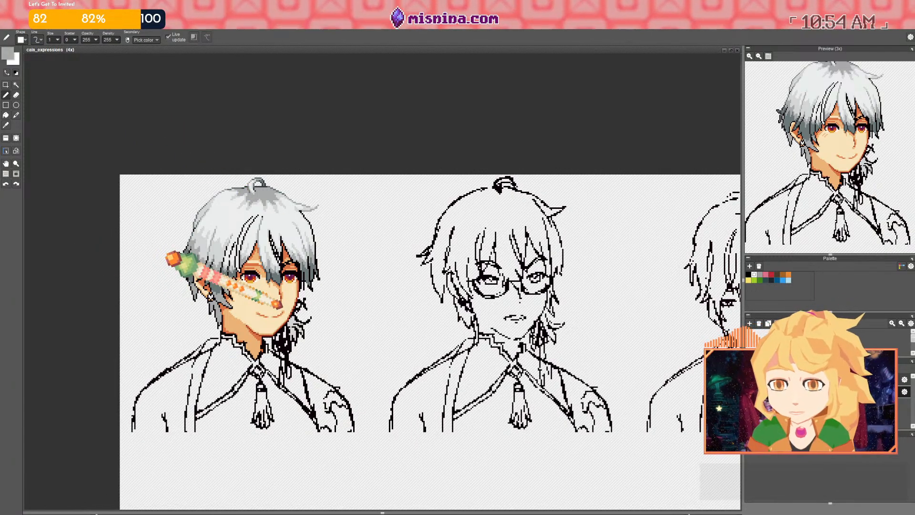
pyautogui.click(168, 253)
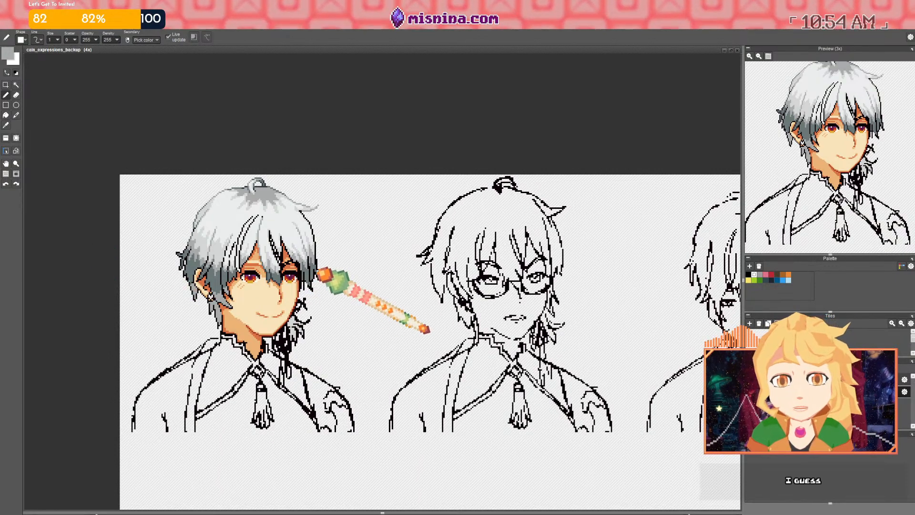
pyautogui.hotkey('ctrl', 's')
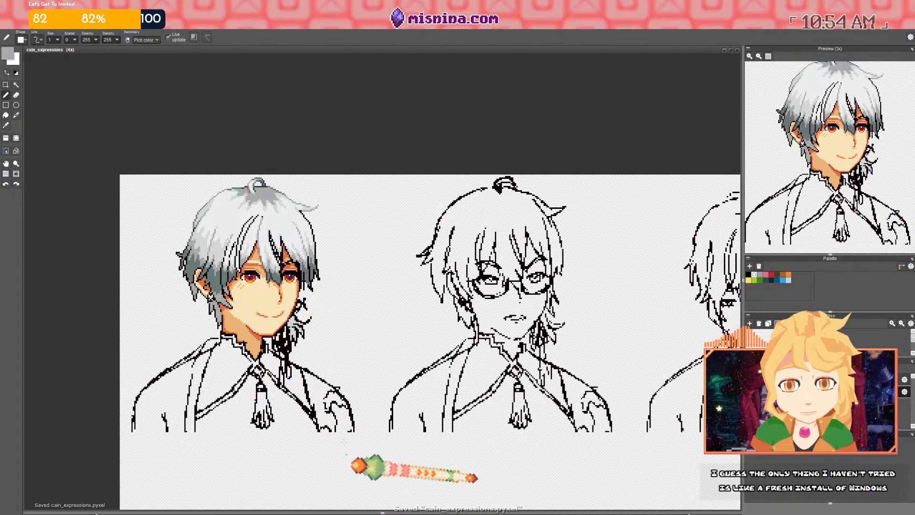
# Show the tile grid over the canvas and return to the first portrait's hair
pyautogui.moveTo(310, 353); pyautogui.dragTo(315, 331)
pyautogui.press('g')
pyautogui.moveTo(254, 233); pyautogui.dragTo(260, 251)
# Sample greys from the hair and deepen the slate-grey shading on the far-side locks beside the far eye
pyautogui.scroll(1, 291, 249)
pyautogui.scroll(3, 298, 252)
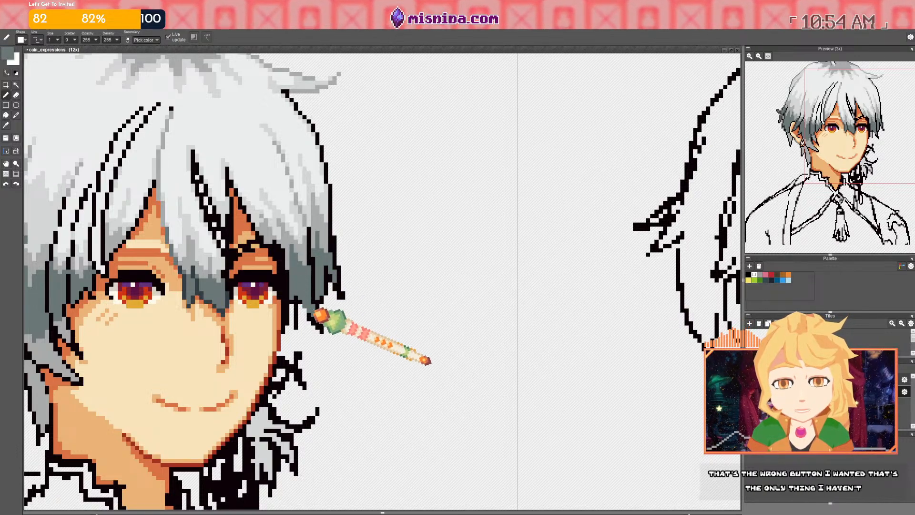
pyautogui.rightClick(307, 312)
pyautogui.rightClick(302, 302)
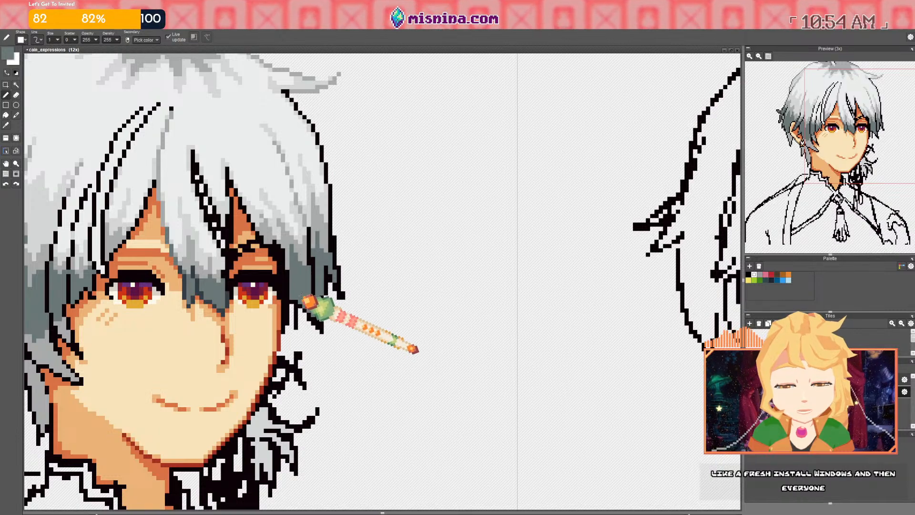
pyautogui.moveTo(301, 298)
pyautogui.mouseDown()
pyautogui.moveTo(319, 295)
pyautogui.moveTo(320, 326)
pyautogui.moveTo(315, 296)
pyautogui.mouseUp()
pyautogui.press('b')
pyautogui.rightClick(309, 298)
pyautogui.scroll(-3, 311, 300)
pyautogui.scroll(2, 314, 294)
pyautogui.rightClick(313, 291)
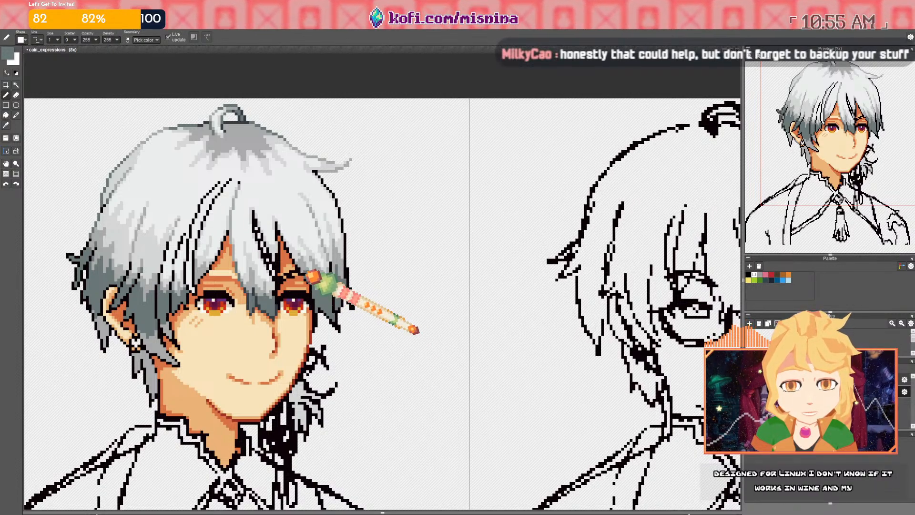
pyautogui.rightClick(305, 270)
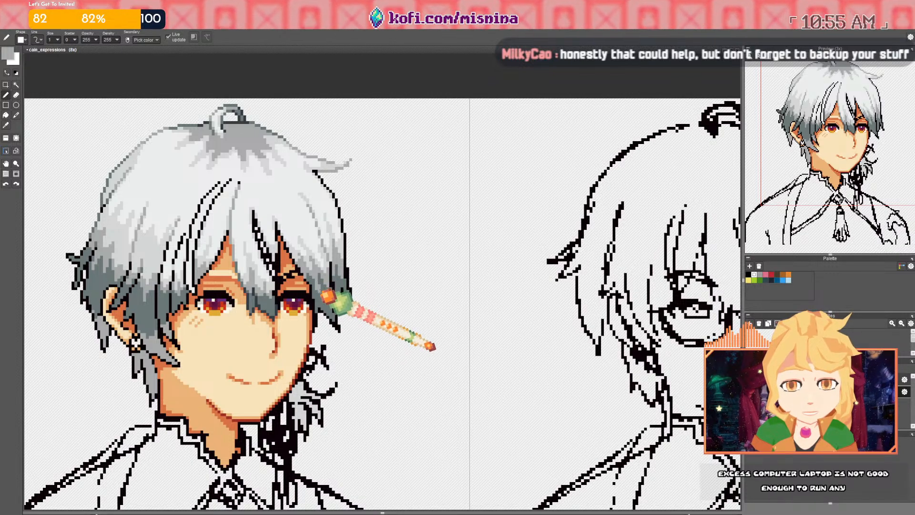
pyautogui.rightClick(312, 280)
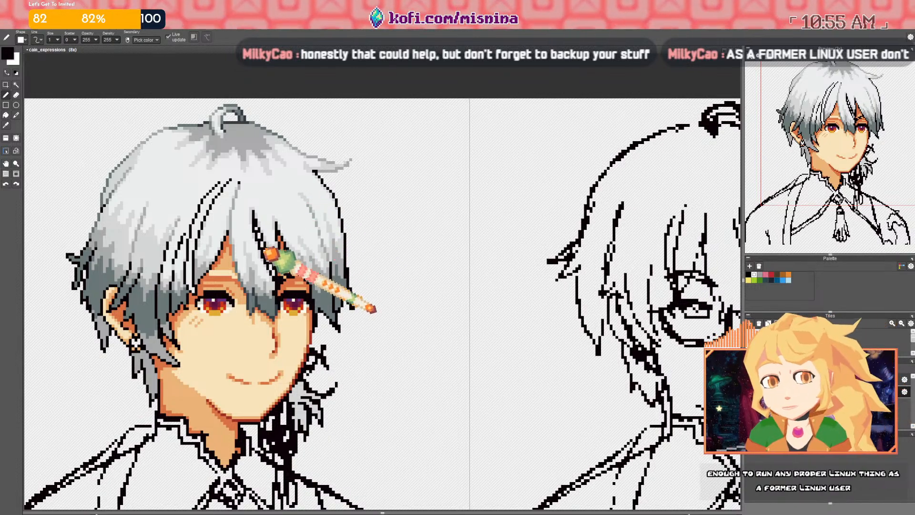
pyautogui.scroll(5, 333, 282)
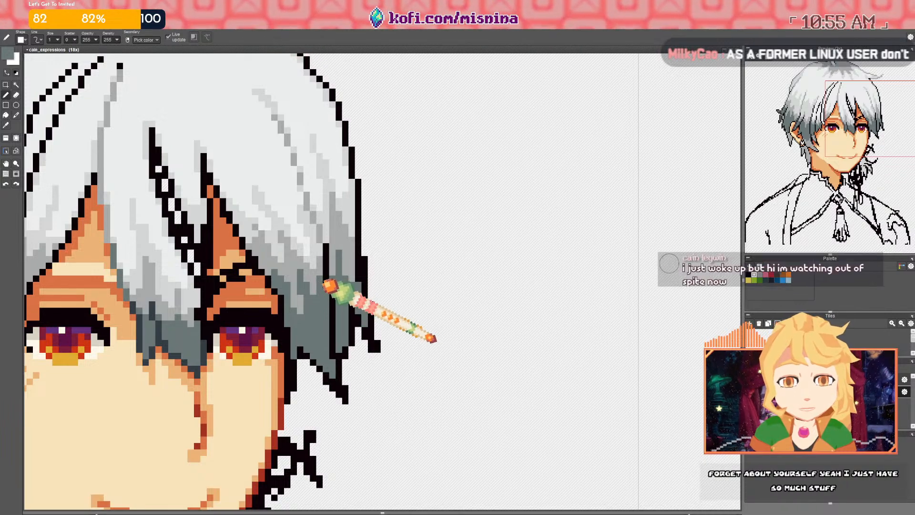
# Examine the other expression sketches in the row and compare them with the coloured first portrait
pyautogui.scroll(-4, 334, 291)
pyautogui.scroll(-2, 449, 336)
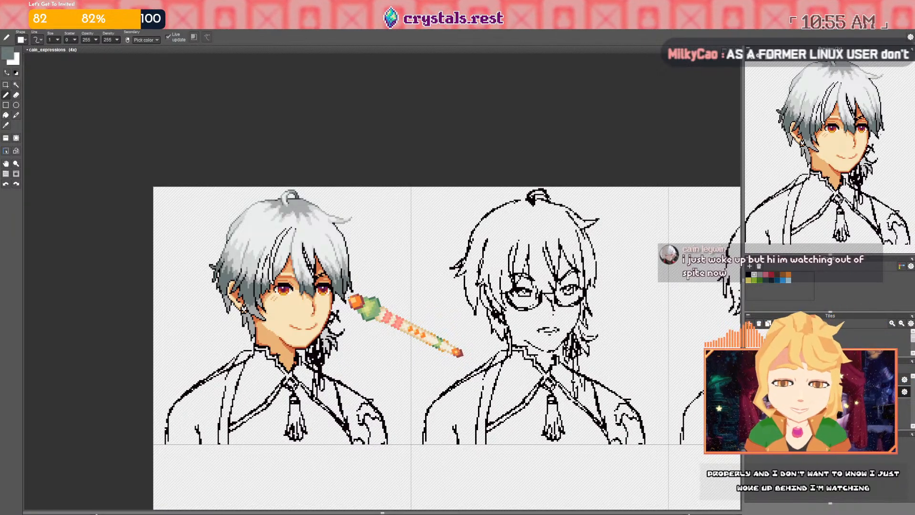
pyautogui.scroll(5, 314, 287)
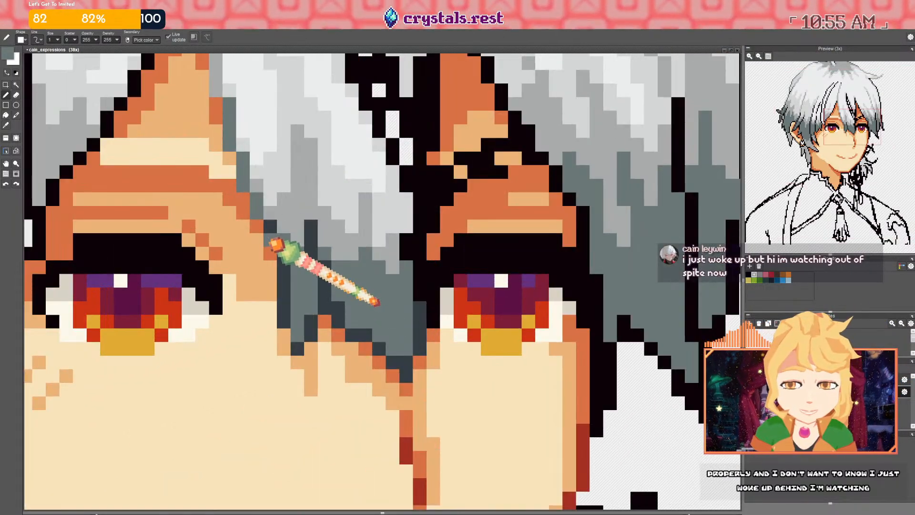
pyautogui.scroll(-5, 297, 246)
pyautogui.moveTo(405, 282); pyautogui.dragTo(370, 289)
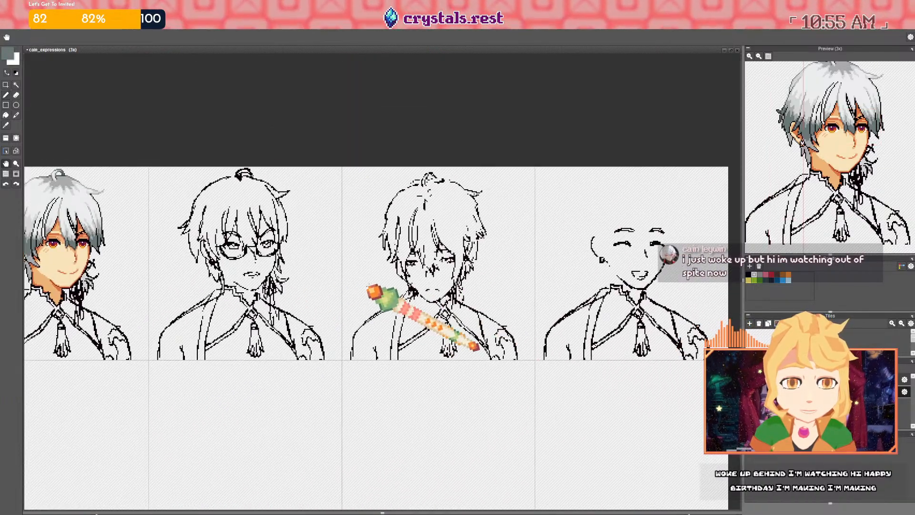
pyautogui.moveTo(546, 278); pyautogui.dragTo(358, 275)
pyautogui.scroll(2, 528, 252)
pyautogui.moveTo(229, 281); pyautogui.dragTo(704, 305)
pyautogui.moveTo(236, 284); pyautogui.dragTo(400, 284)
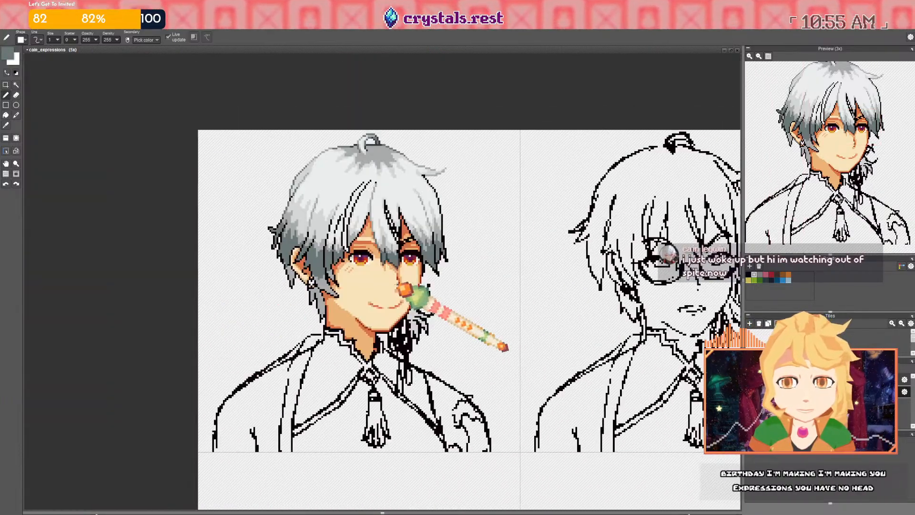
pyautogui.moveTo(673, 313); pyautogui.dragTo(319, 284)
pyautogui.moveTo(555, 282); pyautogui.dragTo(376, 276)
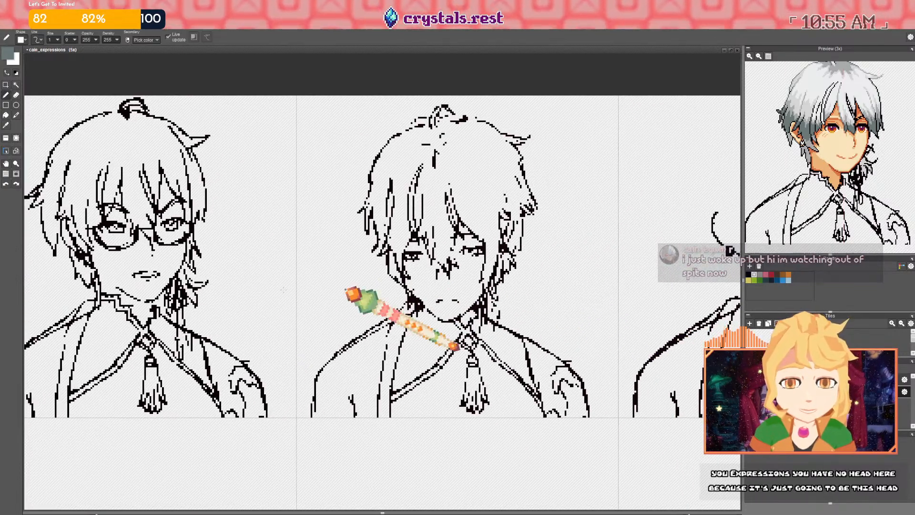
pyautogui.moveTo(143, 310)
pyautogui.mouseDown()
pyautogui.moveTo(310, 321)
pyautogui.moveTo(344, 303)
pyautogui.mouseUp()
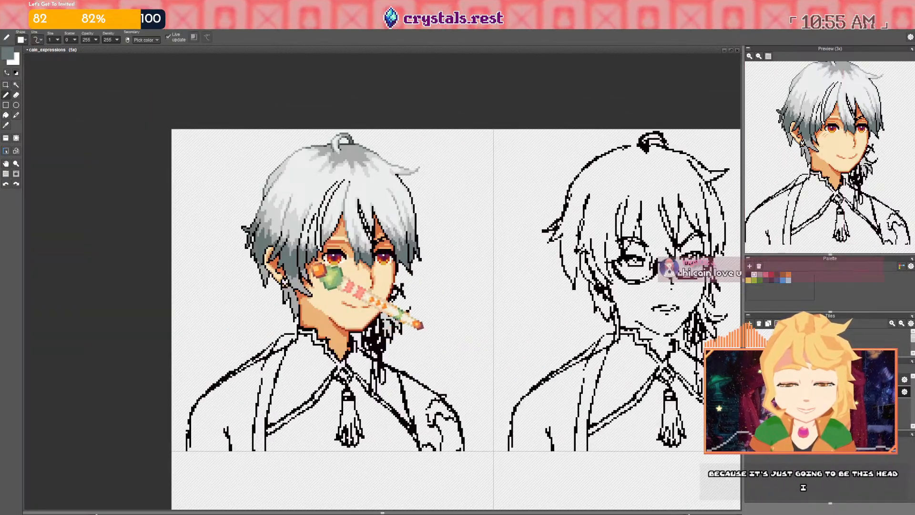
pyautogui.scroll(2, 300, 251)
pyautogui.scroll(3, 329, 254)
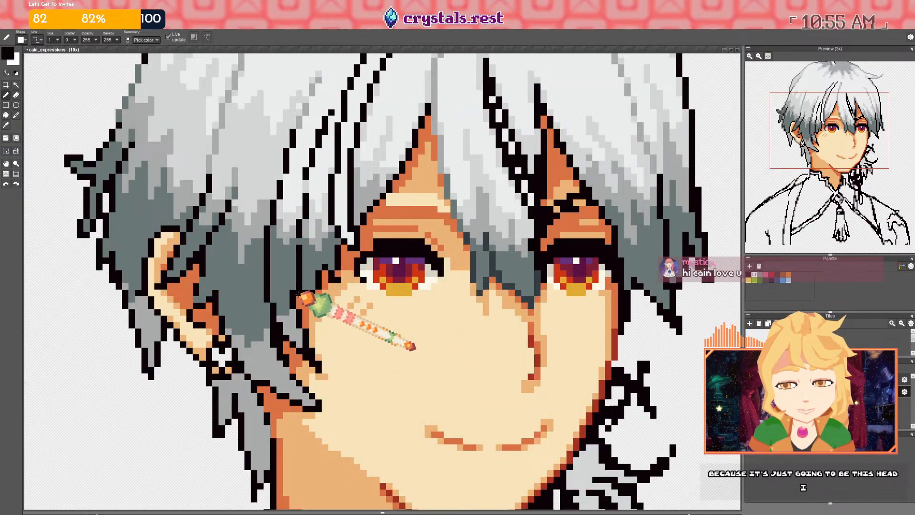
pyautogui.scroll(-6, 330, 255)
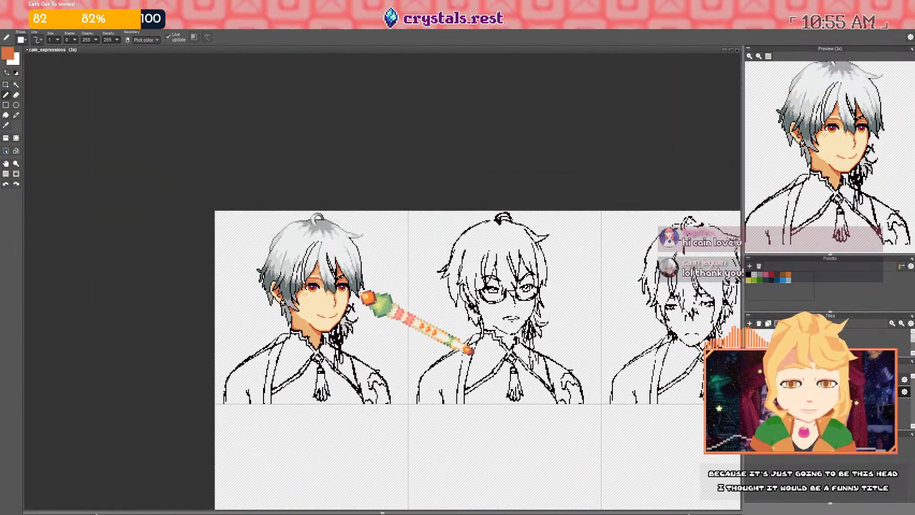
# Examine the third portrait's downcast expression sketch up close and compare it with the rest of the row
pyautogui.moveTo(376, 288); pyautogui.dragTo(346, 287)
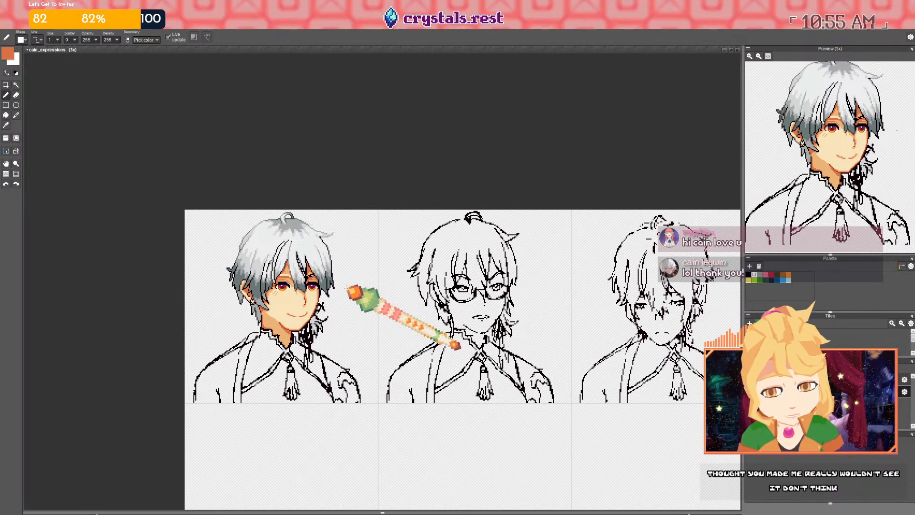
pyautogui.moveTo(305, 246); pyautogui.dragTo(295, 244)
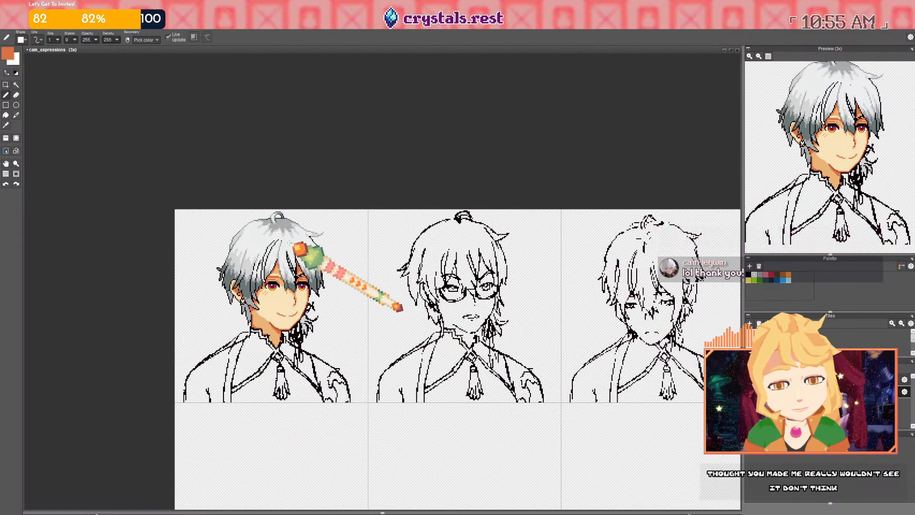
pyautogui.moveTo(734, 295); pyautogui.dragTo(486, 245)
pyautogui.scroll(3, 502, 247)
pyautogui.moveTo(333, 251); pyautogui.dragTo(441, 251)
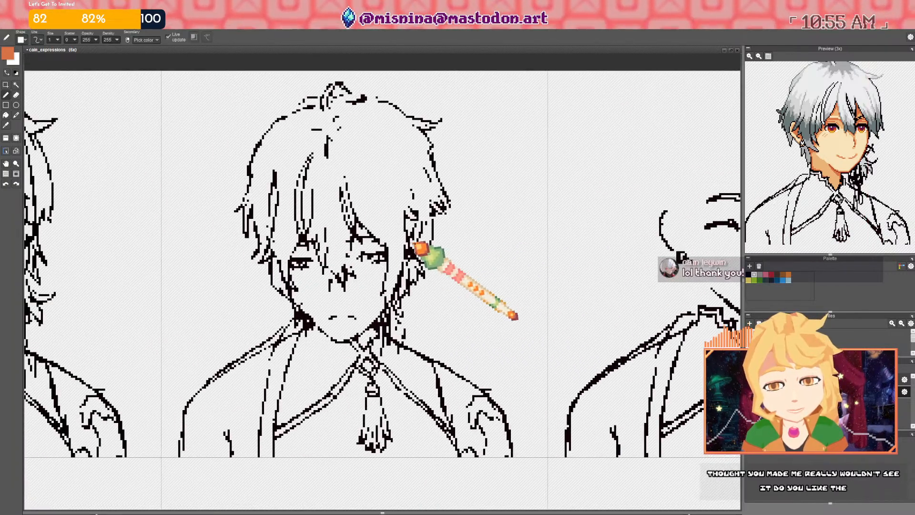
pyautogui.scroll(-4, 374, 262)
pyautogui.scroll(4, 329, 249)
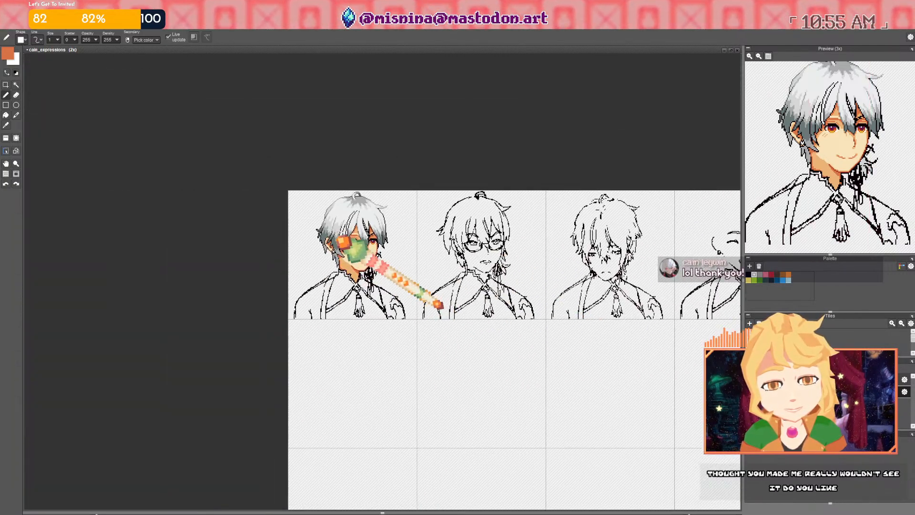
# Recolour the first portrait's near eyebrow in white and light grey with a slate-grey lower edge, and thin it
pyautogui.scroll(4, 352, 233)
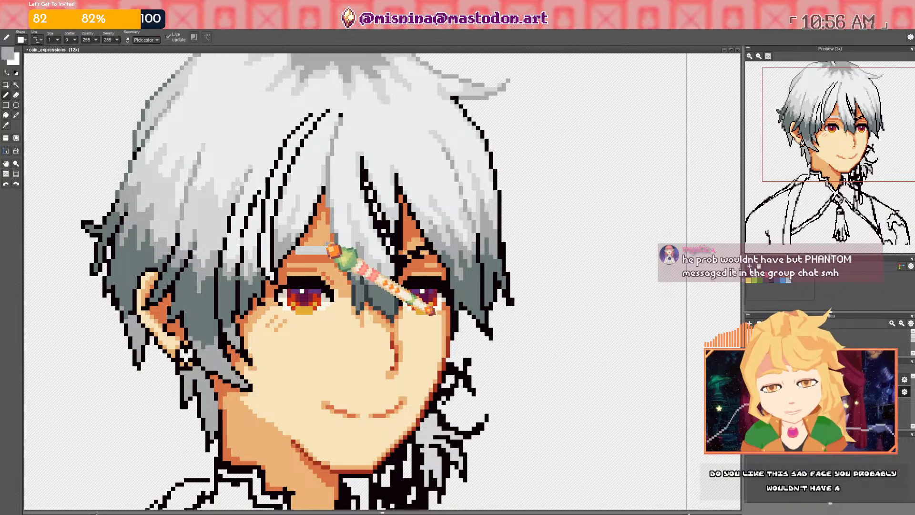
pyautogui.hotkey('ctrl', 'z')
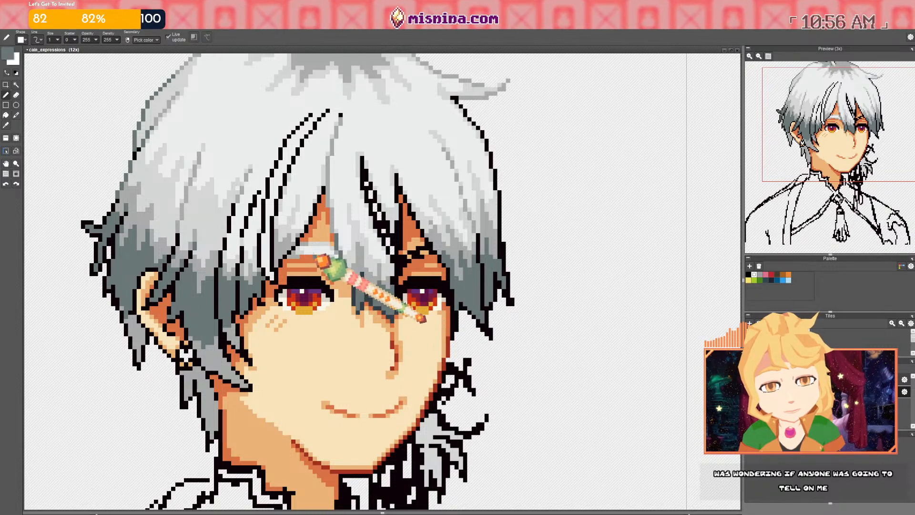
pyautogui.scroll(-5, 399, 317)
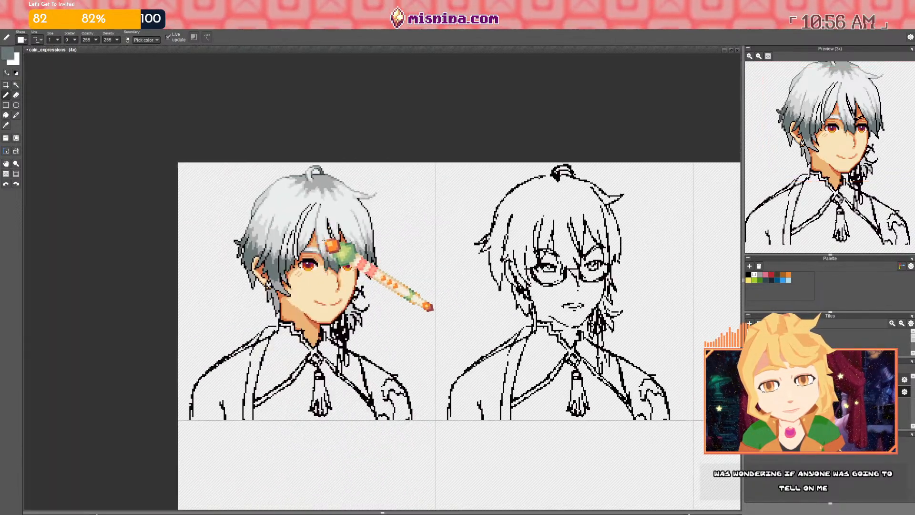
pyautogui.scroll(5, 329, 247)
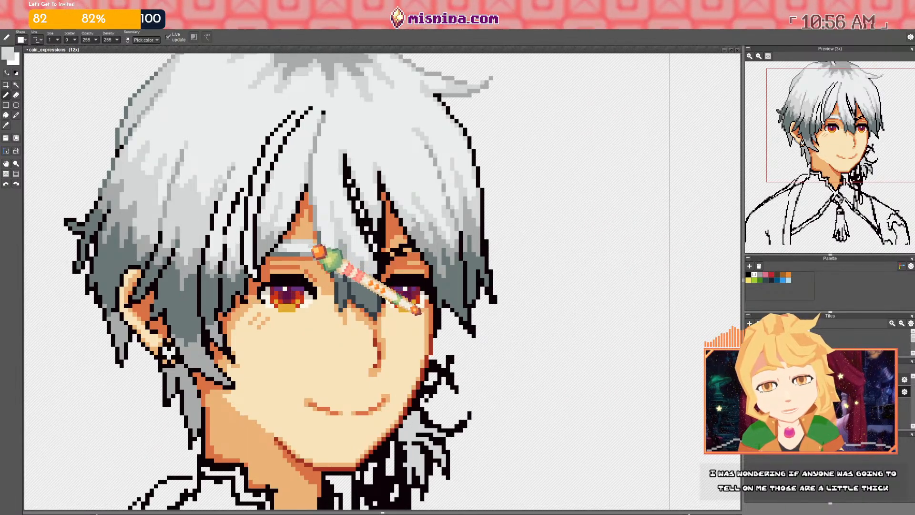
pyautogui.rightClick(301, 244)
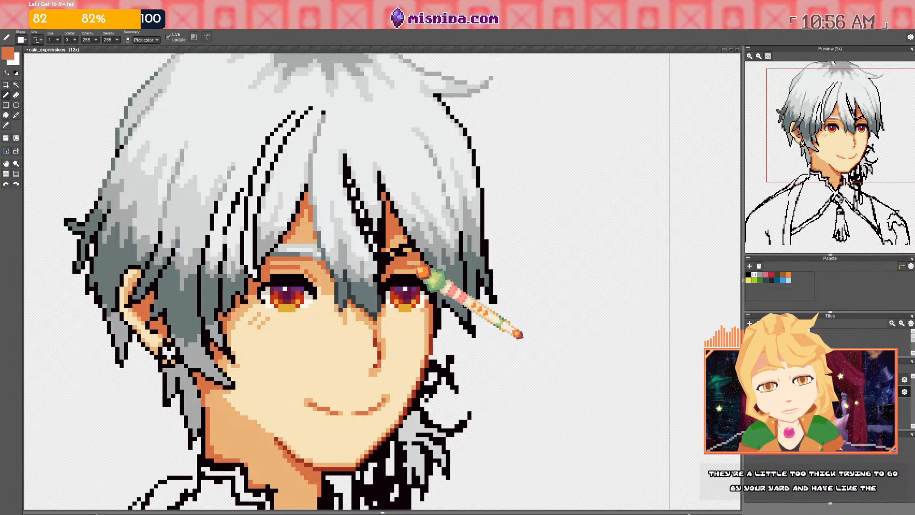
# Extend the near eyebrow's white to the fringe and repaint the black far eyebrow in matching white and greys
pyautogui.scroll(-2, 328, 220)
pyautogui.scroll(-4, 424, 289)
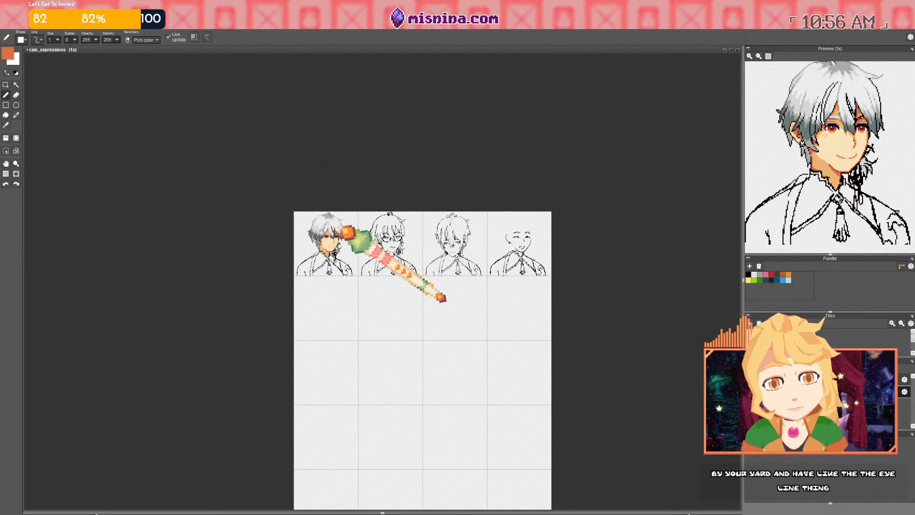
pyautogui.scroll(6, 342, 235)
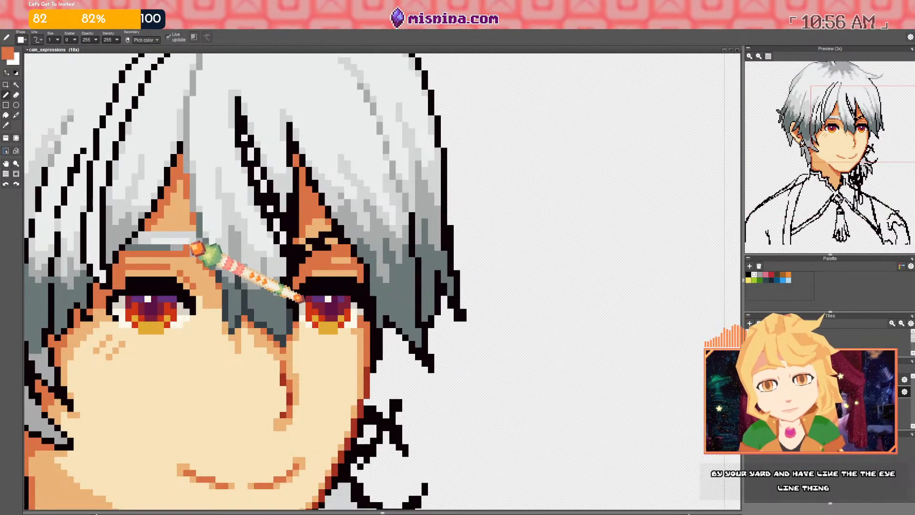
pyautogui.rightClick(190, 242)
pyautogui.click(198, 247)
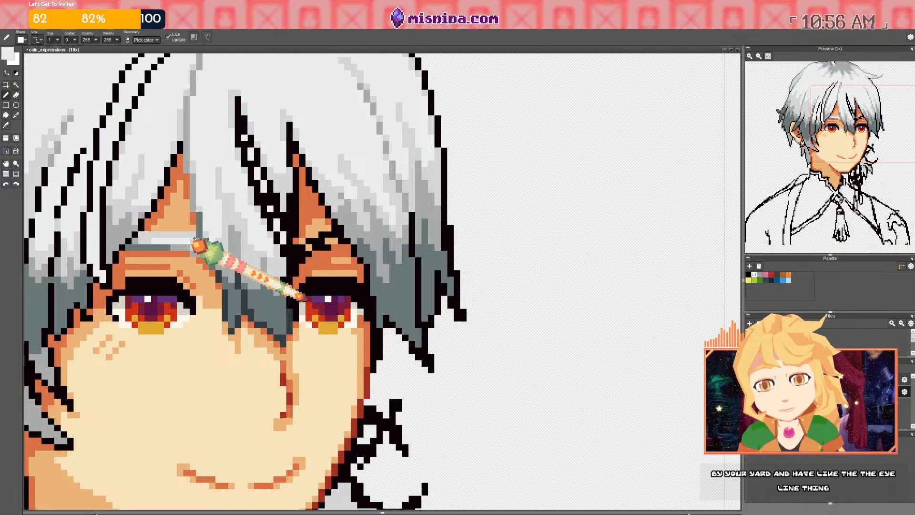
pyautogui.moveTo(318, 243); pyautogui.dragTo(336, 241)
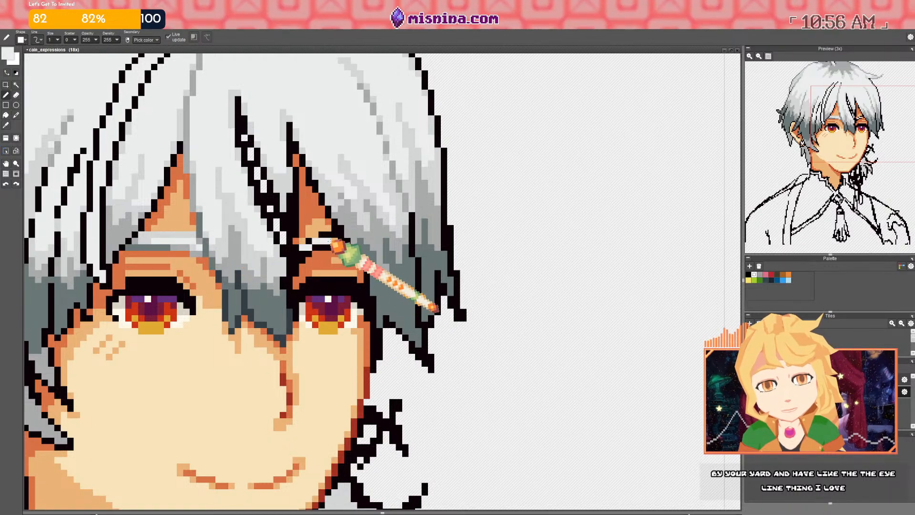
pyautogui.rightClick(161, 246)
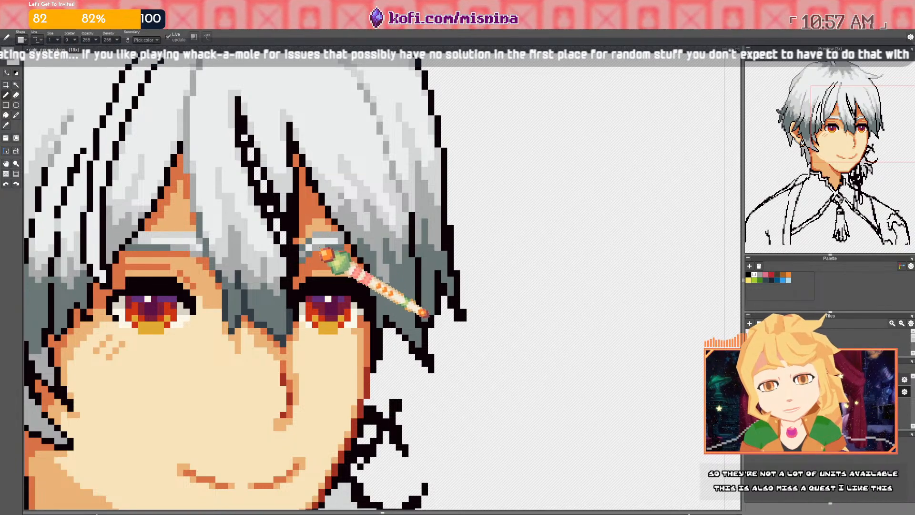
# Refine the far eyebrow's white and light-grey pixels, checking its shape against the whole face
pyautogui.scroll(2, 324, 244)
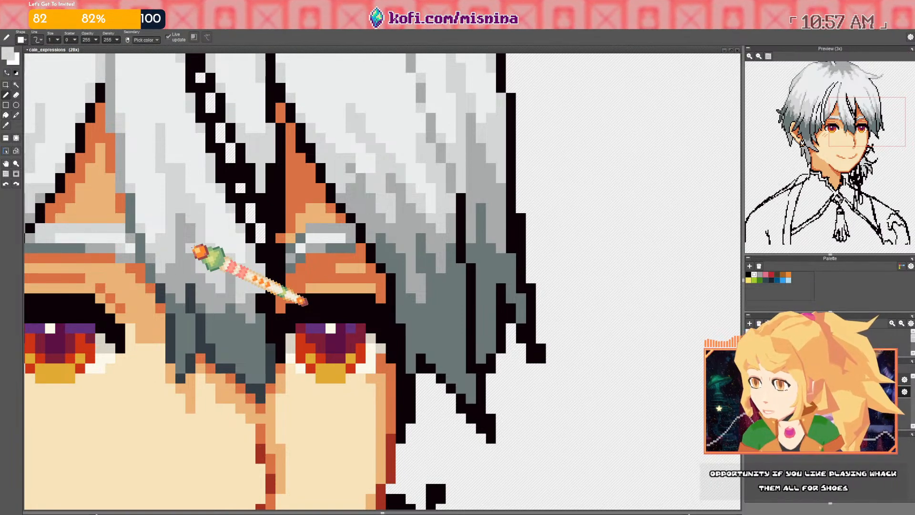
pyautogui.scroll(-5, 337, 237)
pyautogui.scroll(5, 354, 237)
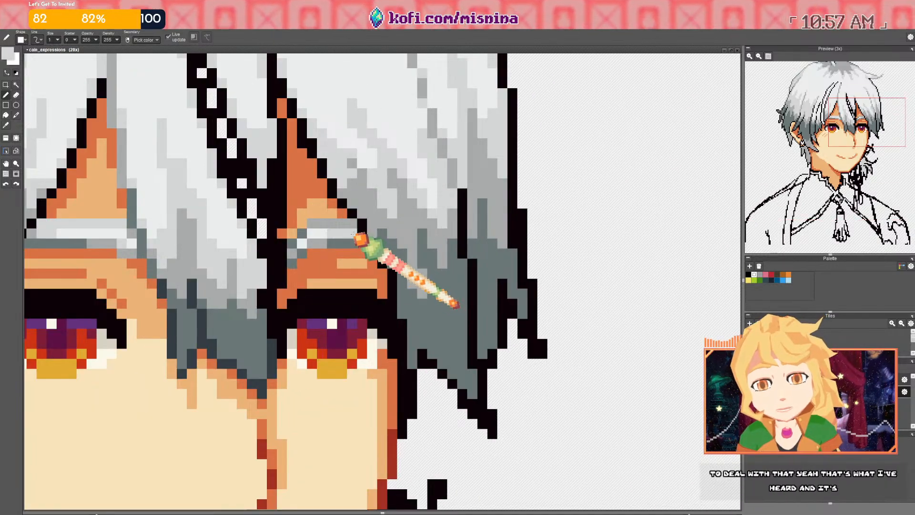
pyautogui.scroll(-5, 358, 237)
pyautogui.scroll(4, 376, 248)
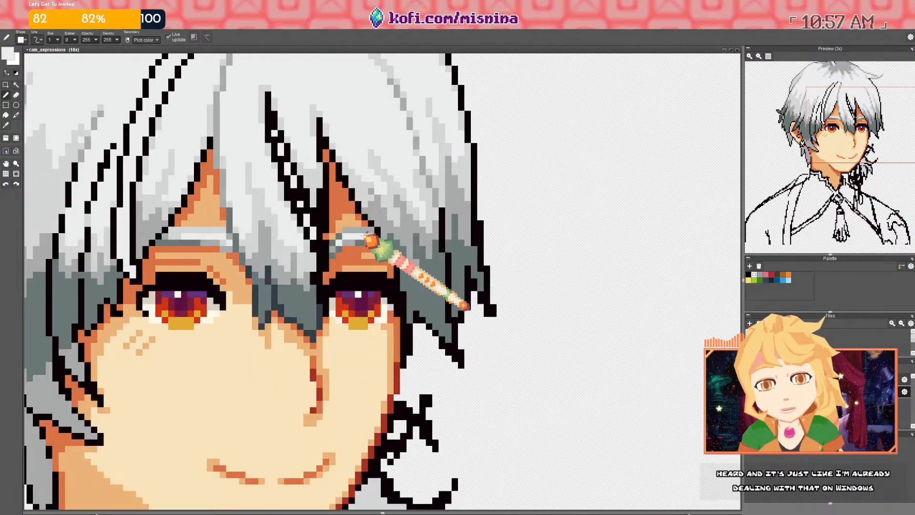
pyautogui.scroll(-4, 371, 241)
# Adjust the near eyebrow's grey and white pixels to balance it with the far eyebrow
pyautogui.scroll(5, 260, 245)
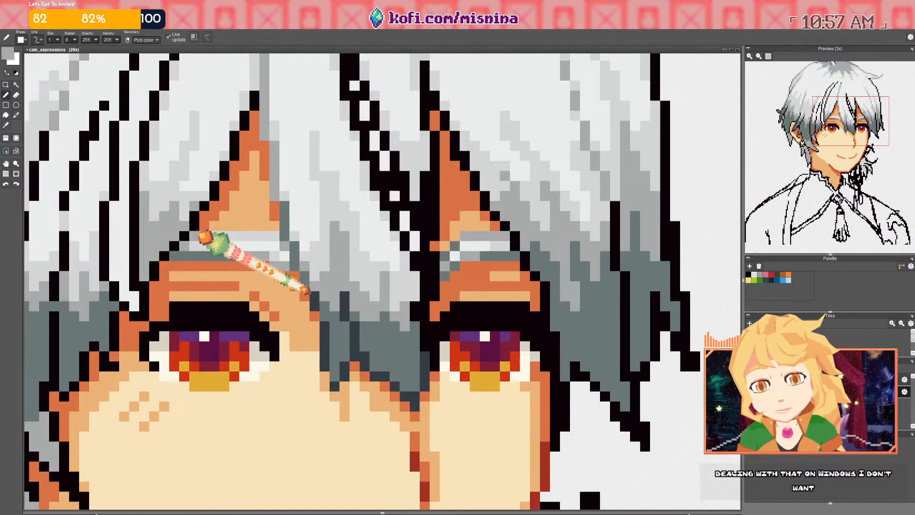
pyautogui.scroll(-4, 206, 246)
pyautogui.scroll(4, 237, 242)
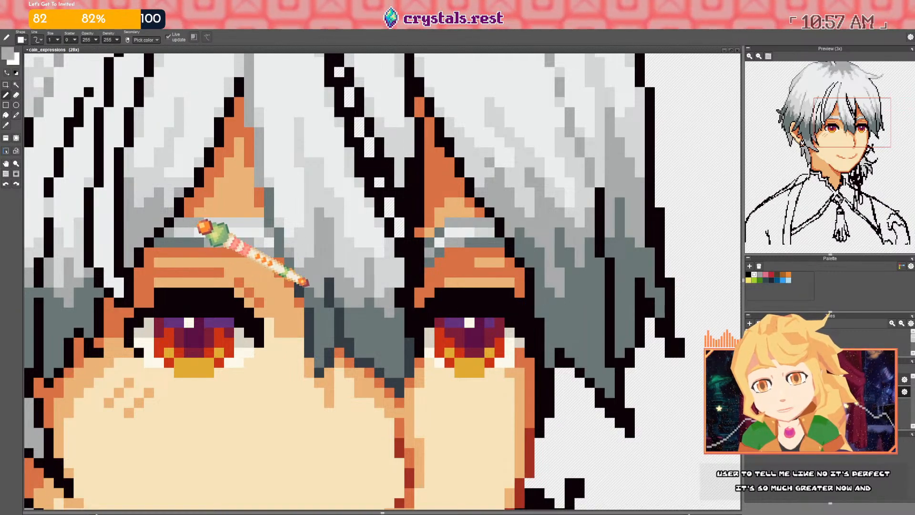
pyautogui.scroll(-4, 227, 231)
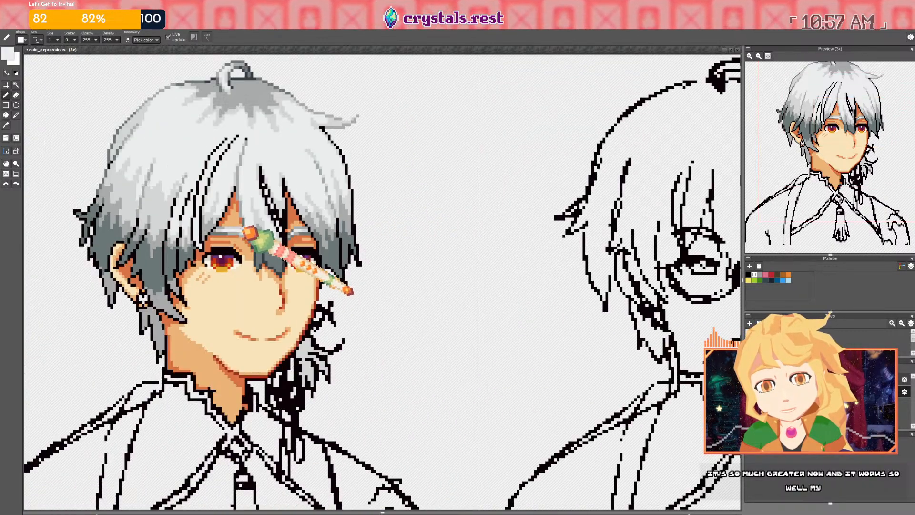
pyautogui.scroll(4, 247, 227)
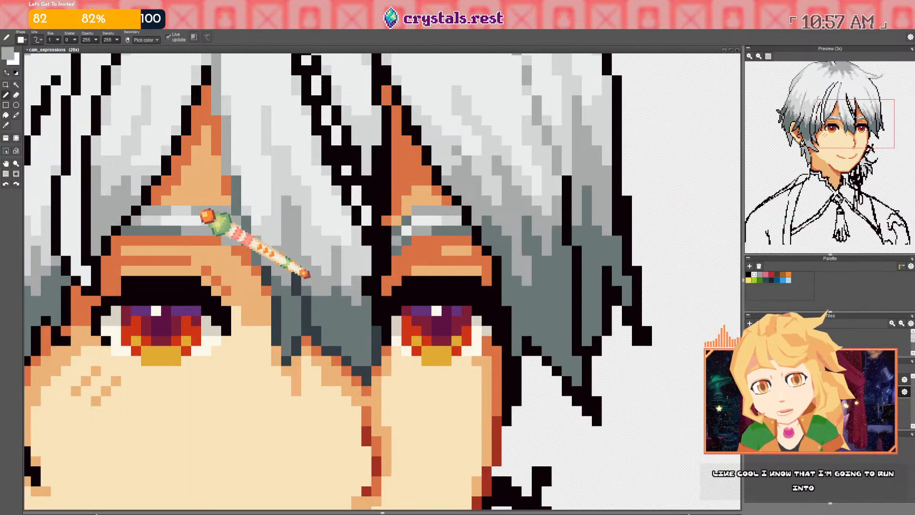
pyautogui.scroll(-8, 215, 217)
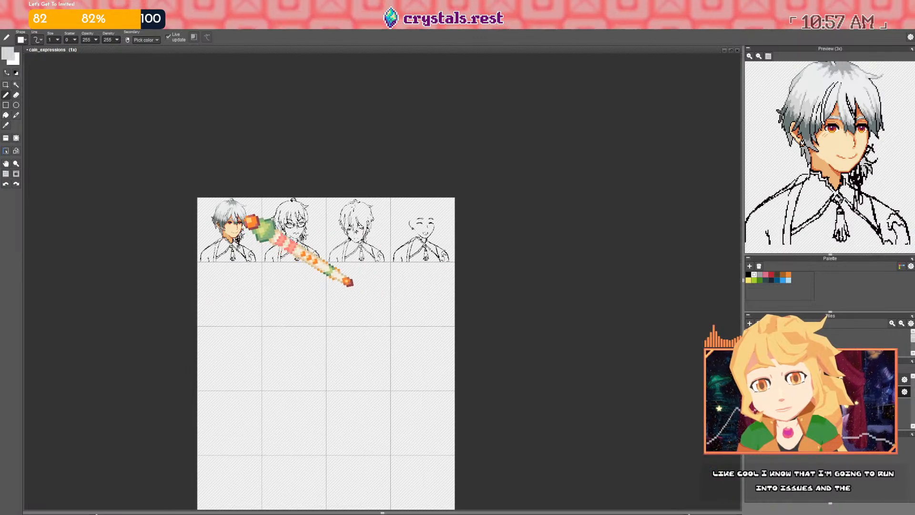
pyautogui.scroll(6, 270, 226)
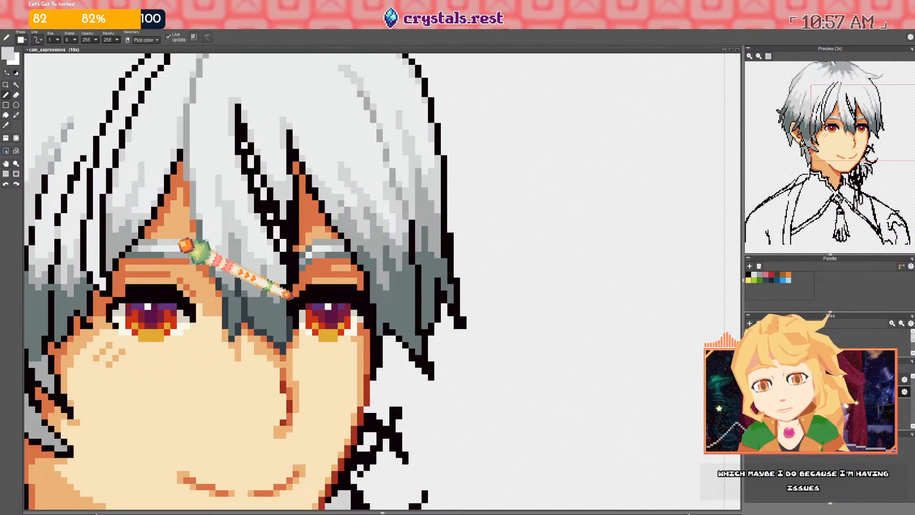
pyautogui.scroll(-5, 291, 297)
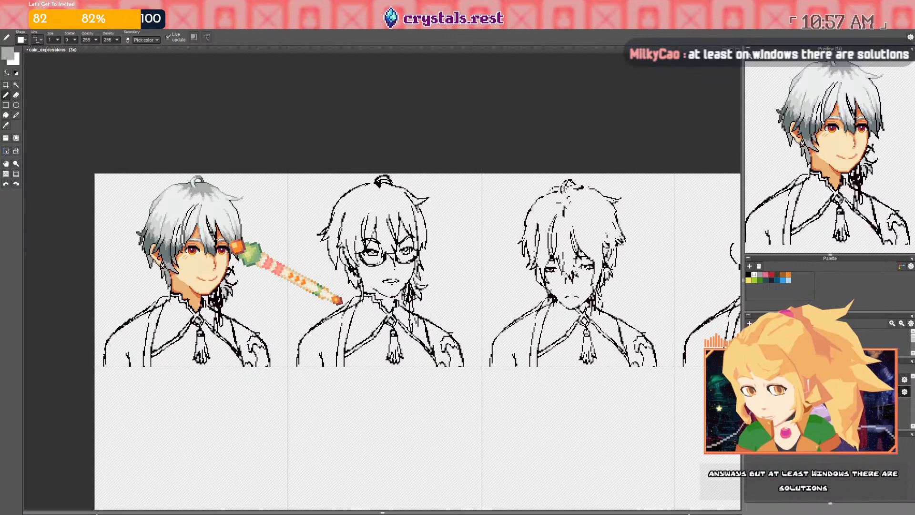
# Replace the black tip of the central parting line in the fringe with light grey
pyautogui.scroll(3, 328, 277)
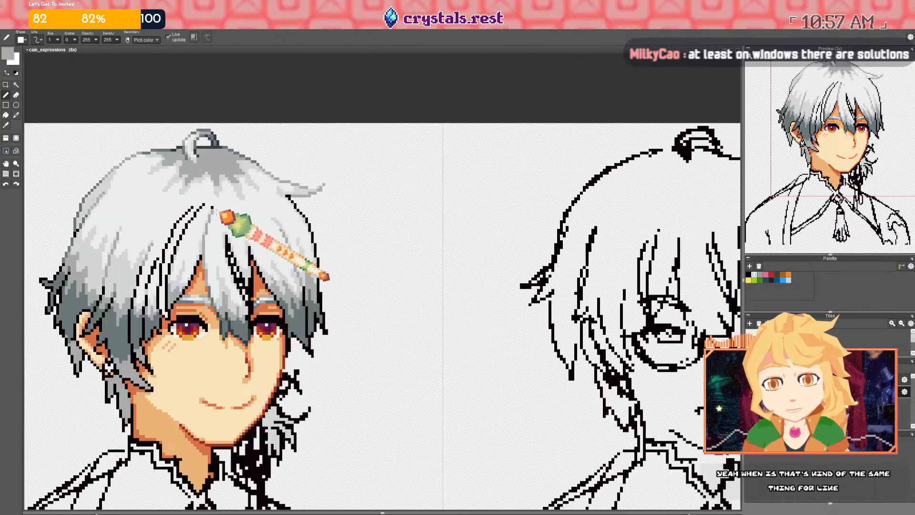
pyautogui.scroll(2, 222, 214)
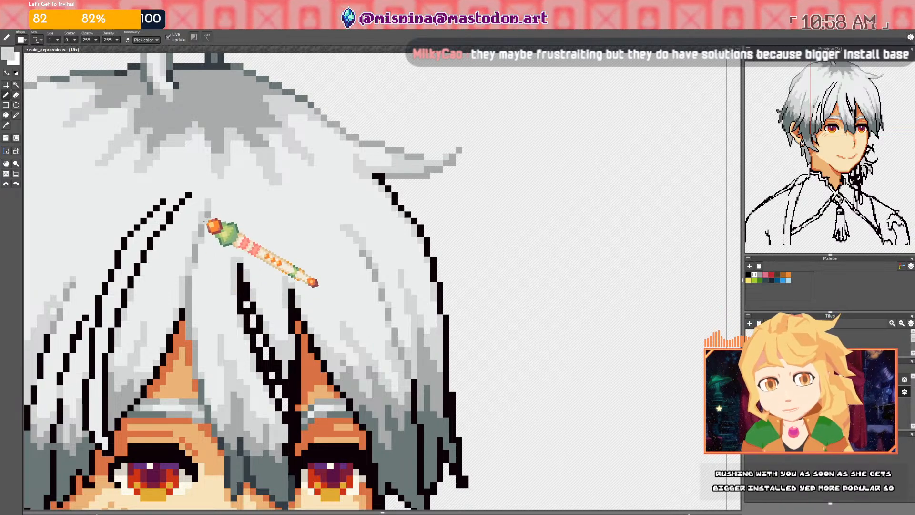
pyautogui.scroll(-8, 209, 221)
# Extend and soften the upper end of the grey strand line on the far side of the hair with light and mid greys
pyautogui.moveTo(244, 205); pyautogui.dragTo(245, 216)
pyautogui.scroll(8, 245, 219)
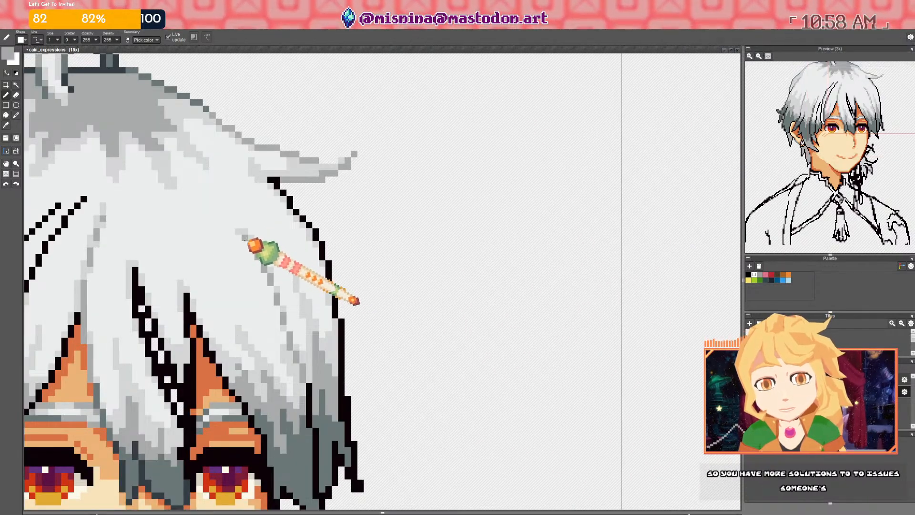
pyautogui.scroll(-8, 274, 245)
pyautogui.scroll(10, 334, 286)
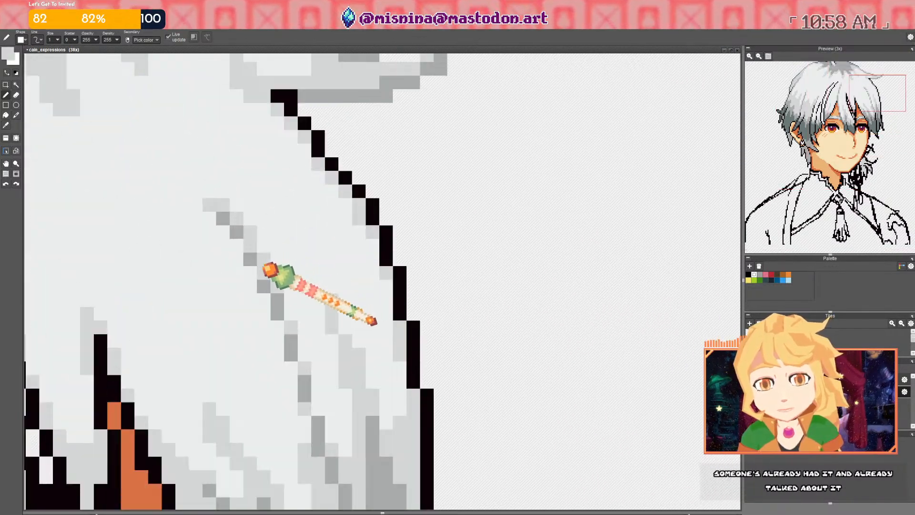
pyautogui.scroll(-8, 262, 272)
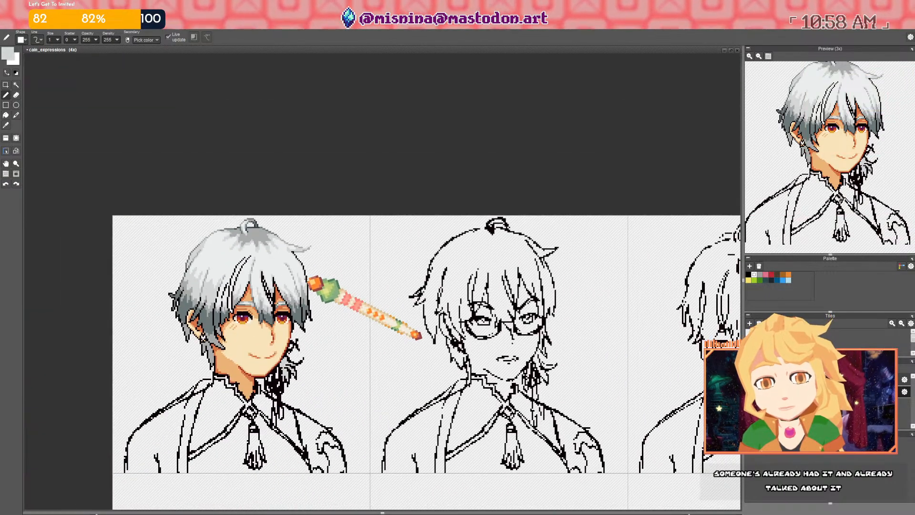
# Add light- and mid-grey strand shading beside the far-side hair outline
pyautogui.scroll(7, 296, 290)
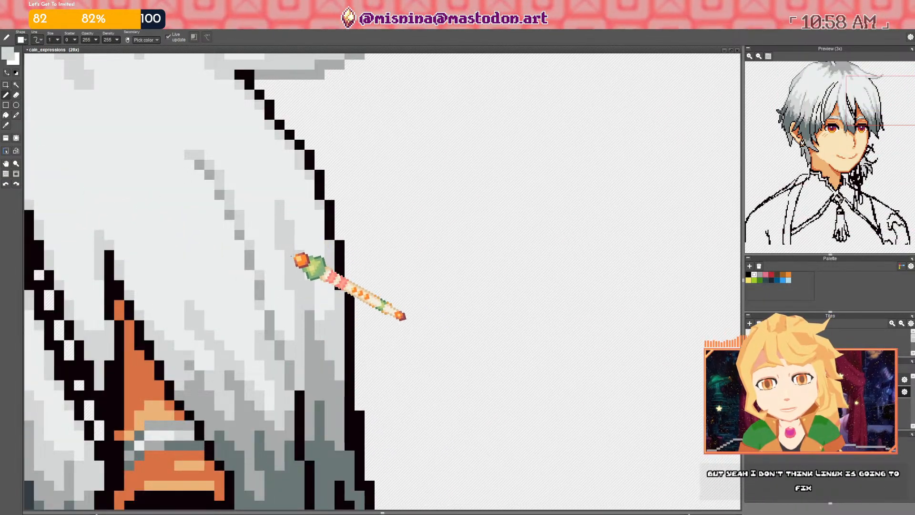
pyautogui.scroll(-3, 296, 255)
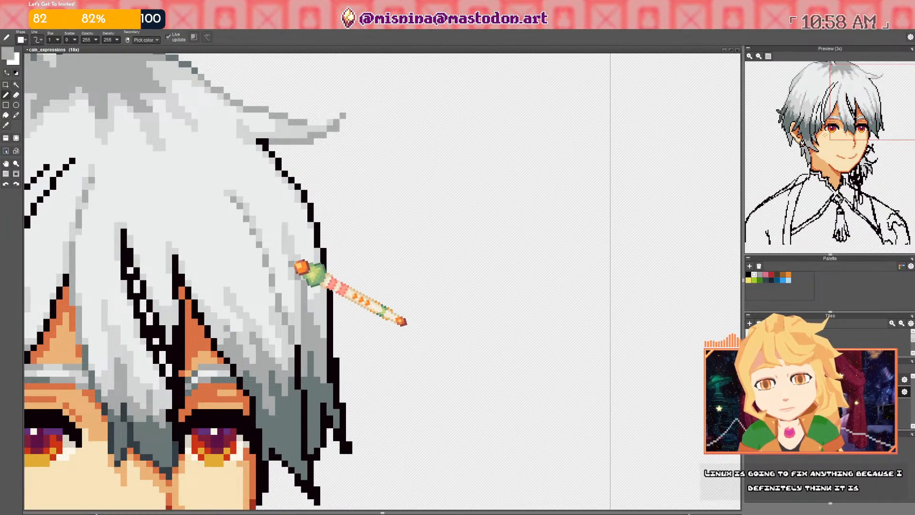
pyautogui.scroll(-4, 288, 241)
pyautogui.scroll(6, 333, 245)
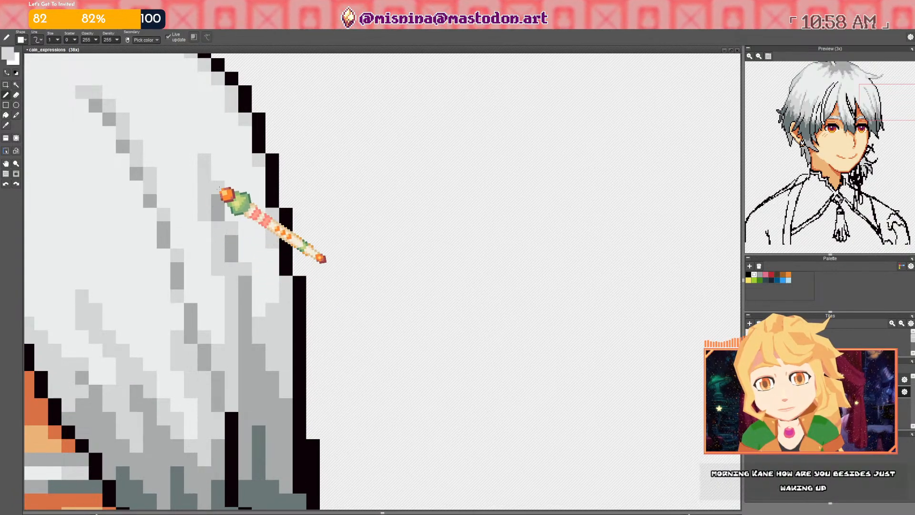
pyautogui.scroll(-7, 315, 274)
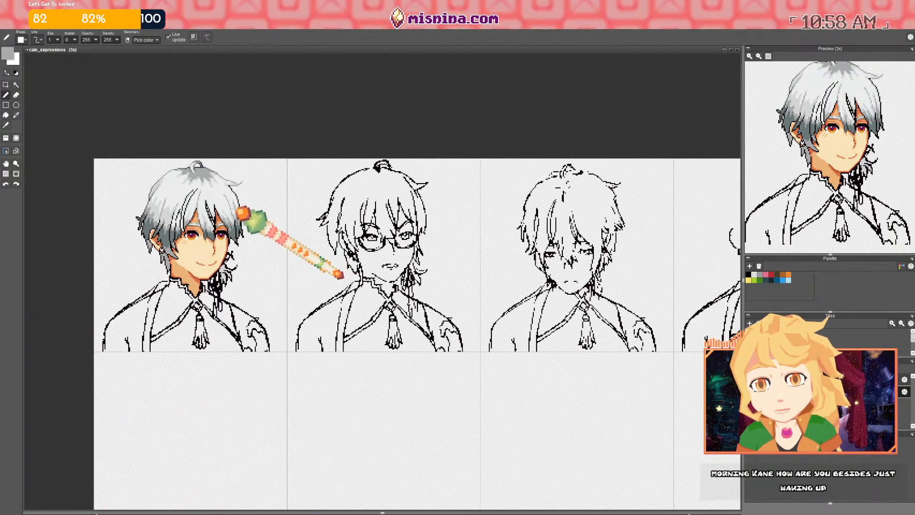
pyautogui.scroll(-1, 343, 271)
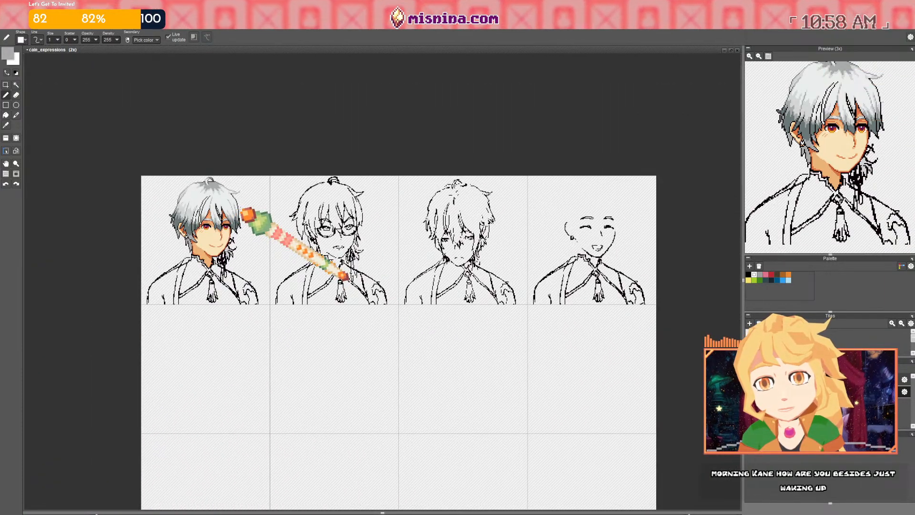
pyautogui.scroll(5, 334, 275)
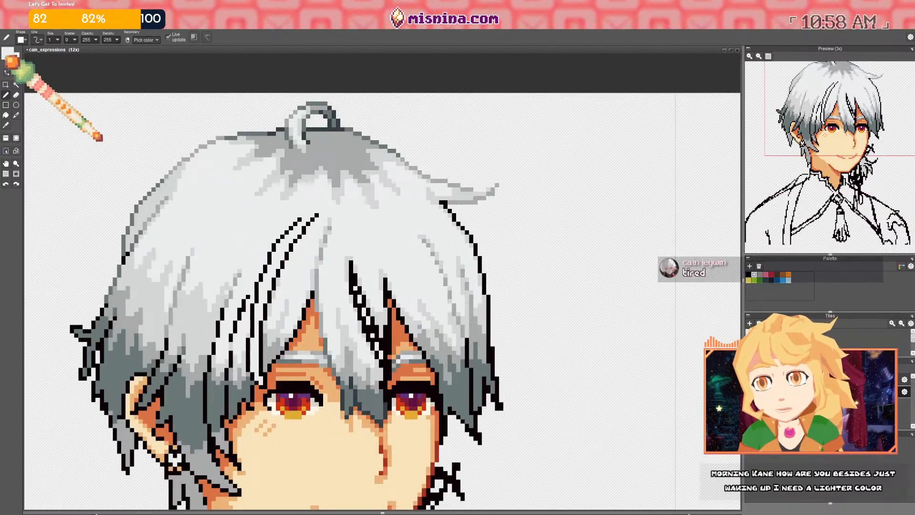
# Choose a near-white colour and paint a filled, jagged-edged highlight band across the near side of the hair
pyautogui.click(9, 54)
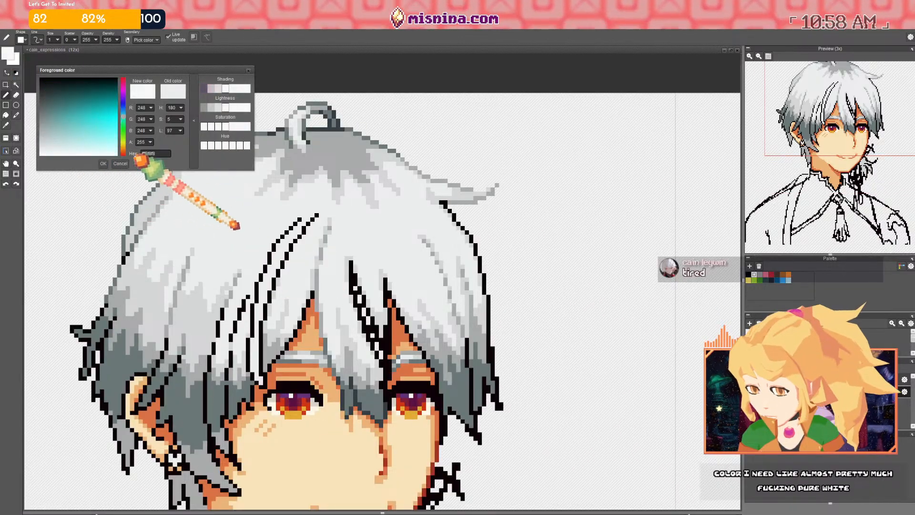
pyautogui.click(102, 163)
pyautogui.moveTo(224, 208); pyautogui.dragTo(197, 206)
pyautogui.moveTo(162, 177)
pyautogui.mouseDown()
pyautogui.moveTo(177, 197)
pyautogui.moveTo(200, 186)
pyautogui.moveTo(205, 218)
pyautogui.moveTo(225, 205)
pyautogui.moveTo(236, 223)
pyautogui.moveTo(266, 220)
pyautogui.mouseUp()
pyautogui.moveTo(164, 177); pyautogui.dragTo(151, 181)
pyautogui.moveTo(117, 238); pyautogui.dragTo(128, 229)
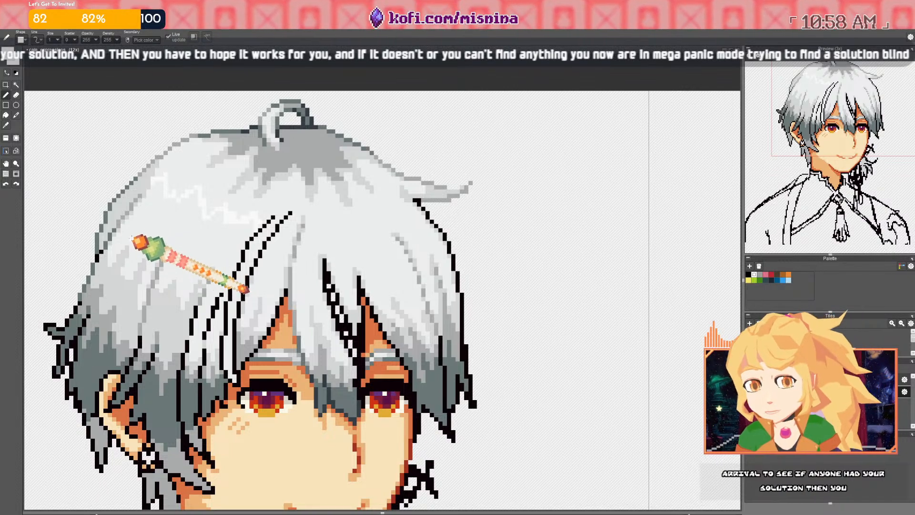
pyautogui.moveTo(130, 223)
pyautogui.mouseDown()
pyautogui.moveTo(148, 243)
pyautogui.moveTo(231, 278)
pyautogui.moveTo(213, 244)
pyautogui.mouseUp()
pyautogui.press('g')
pyautogui.click(215, 250)
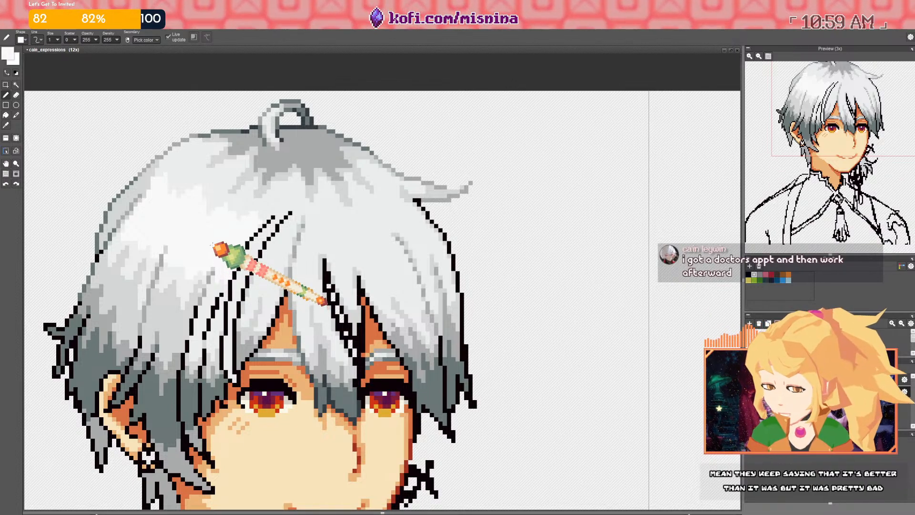
# Extend the near-white highlight across the fringe and the far side of the hair, filling the outlined area
pyautogui.moveTo(408, 231); pyautogui.dragTo(331, 218)
pyautogui.moveTo(180, 258)
pyautogui.mouseDown()
pyautogui.moveTo(185, 268)
pyautogui.moveTo(203, 265)
pyautogui.mouseUp()
pyautogui.moveTo(215, 217); pyautogui.dragTo(340, 215)
pyautogui.click(340, 216)
pyautogui.scroll(-3, 265, 220)
pyautogui.scroll(1, 251, 224)
# Break up the upper edge of the near-white highlight above the fringe into pointed strands with the Pencil tool
pyautogui.press('b')
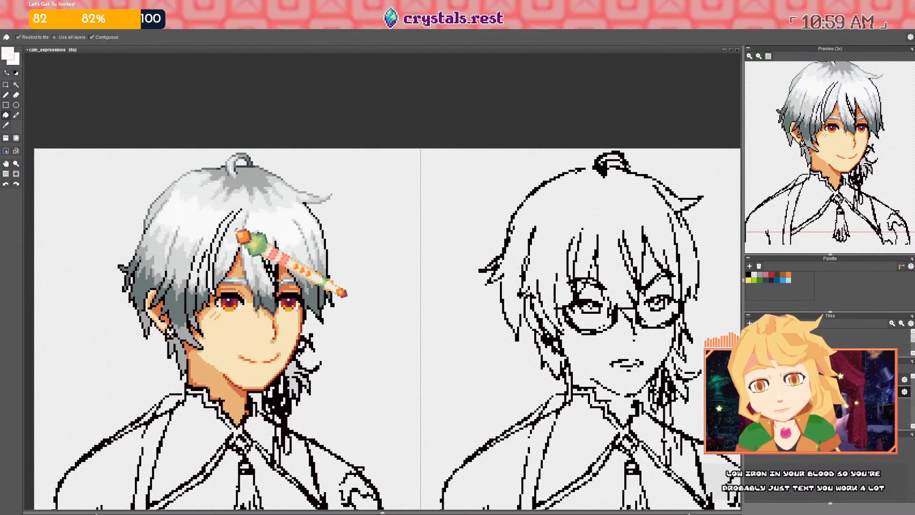
pyautogui.press('b')
pyautogui.scroll(1, 253, 224)
pyautogui.scroll(-4, 253, 223)
pyautogui.scroll(3, 253, 223)
pyautogui.scroll(2, 251, 234)
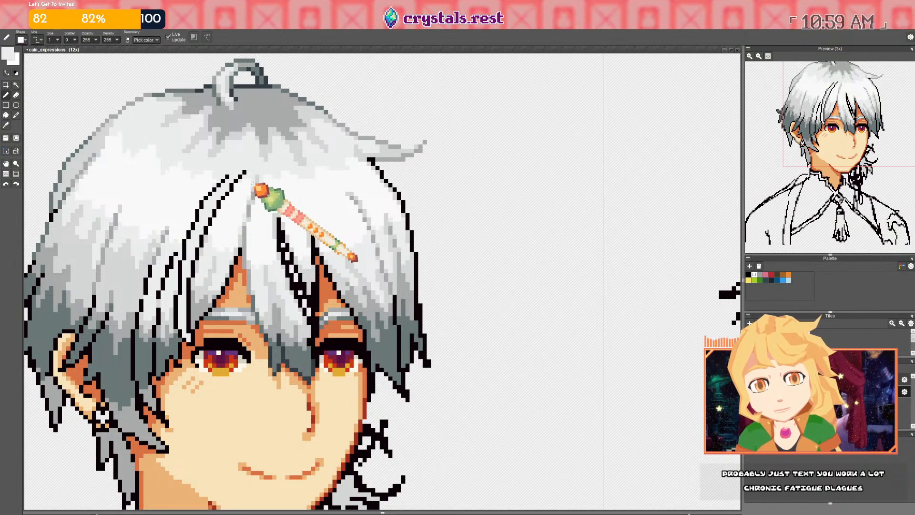
pyautogui.scroll(-4, 261, 190)
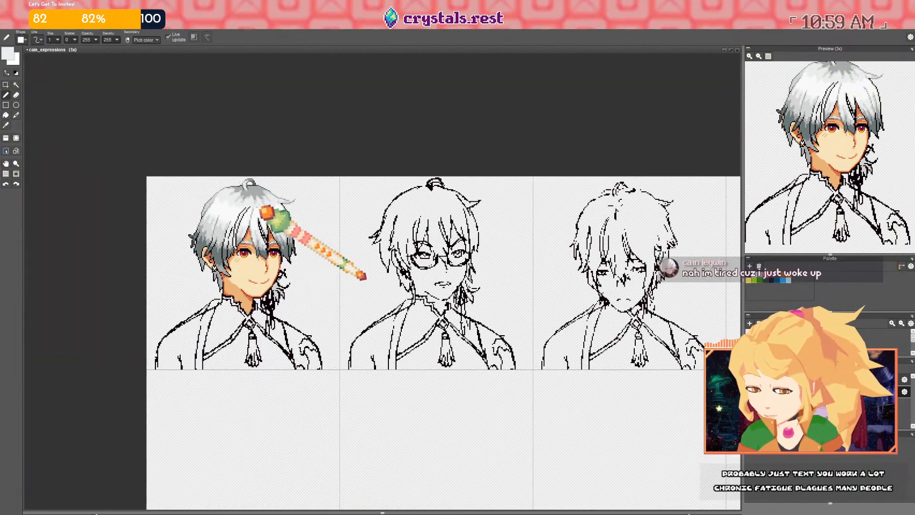
pyautogui.scroll(4, 259, 207)
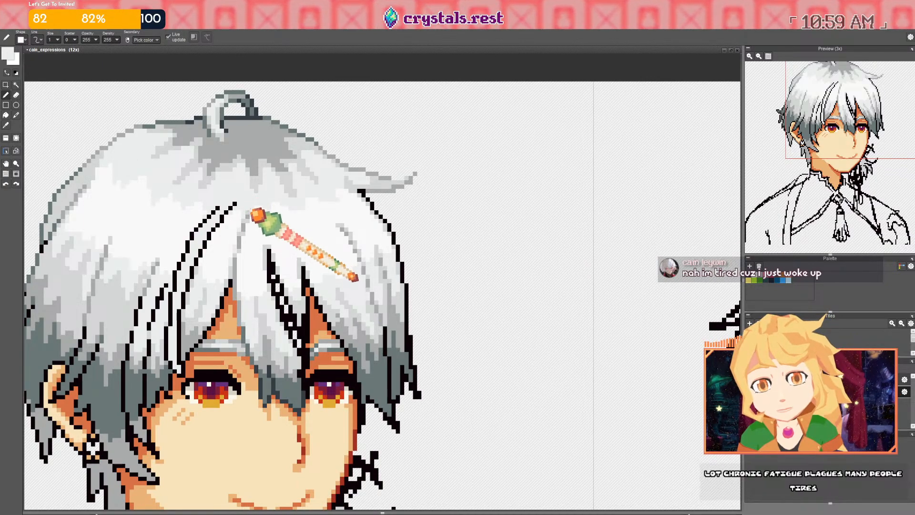
pyautogui.scroll(-1, 249, 210)
pyautogui.scroll(1, 175, 182)
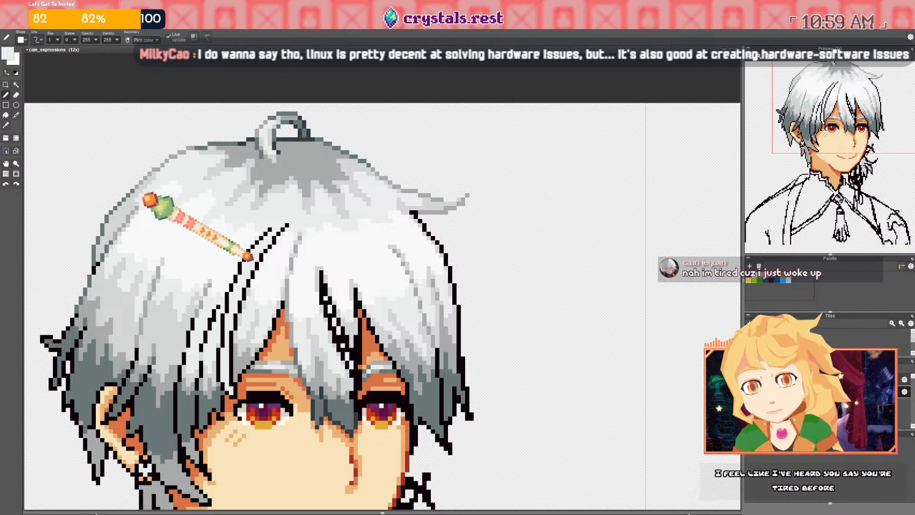
# Refine the highlight's edges on the near side of the hair with near-white and light grey strand pixels
pyautogui.scroll(-3, 272, 198)
pyautogui.scroll(3, 291, 157)
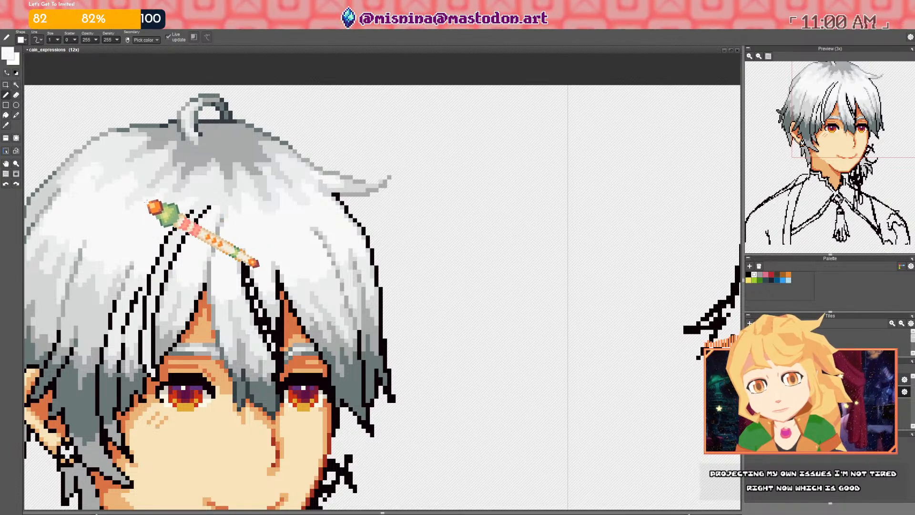
pyautogui.scroll(-2, 155, 198)
pyautogui.scroll(2, 155, 190)
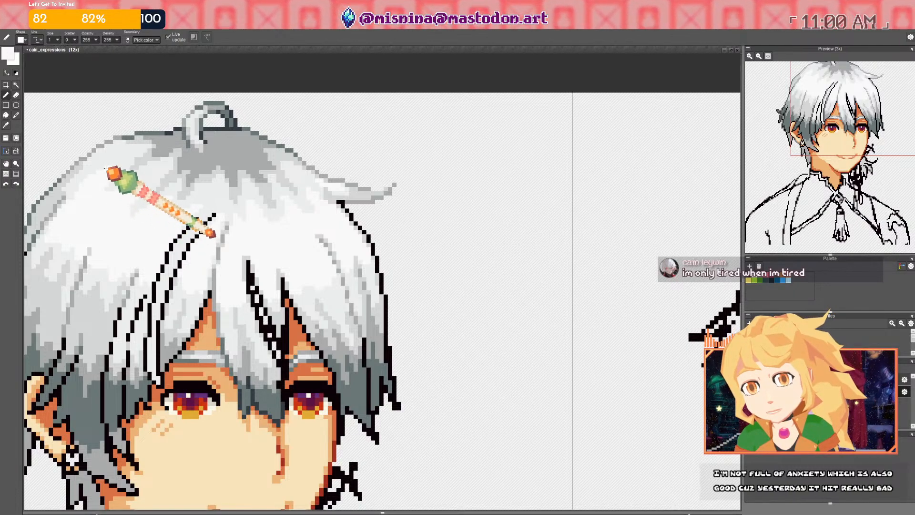
pyautogui.scroll(-2, 122, 204)
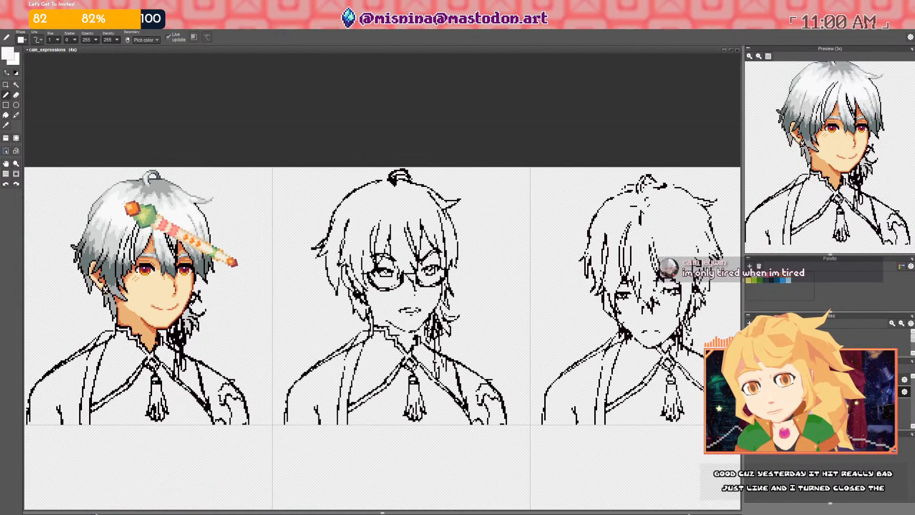
pyautogui.scroll(5, 142, 232)
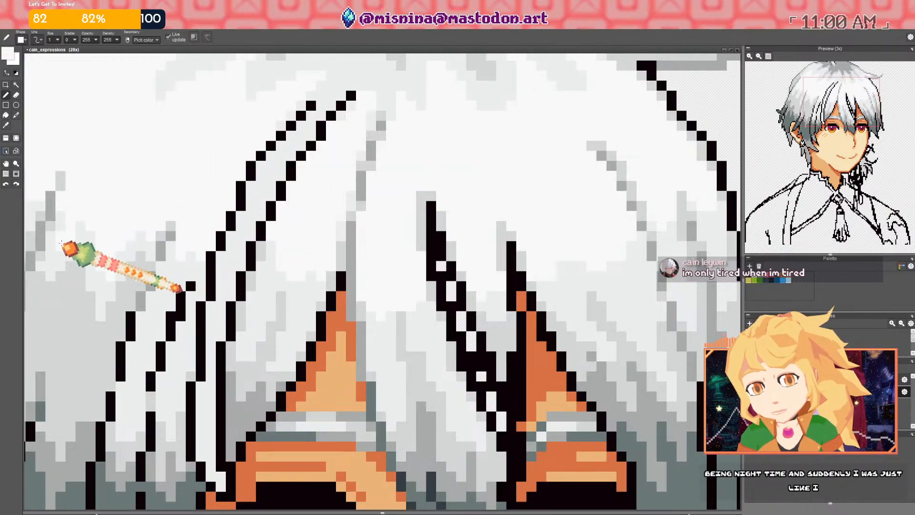
pyautogui.scroll(-4, 127, 236)
pyautogui.scroll(5, 126, 237)
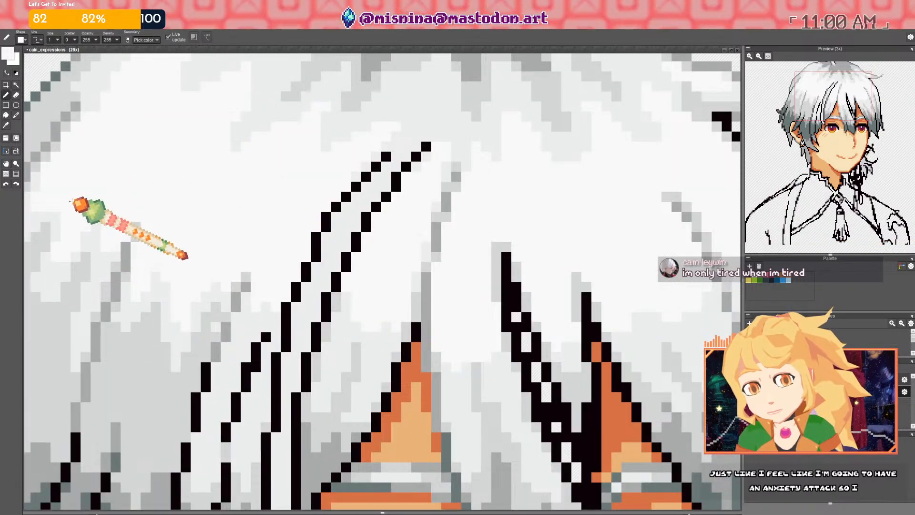
pyautogui.scroll(-2, 74, 201)
pyautogui.scroll(2, 124, 172)
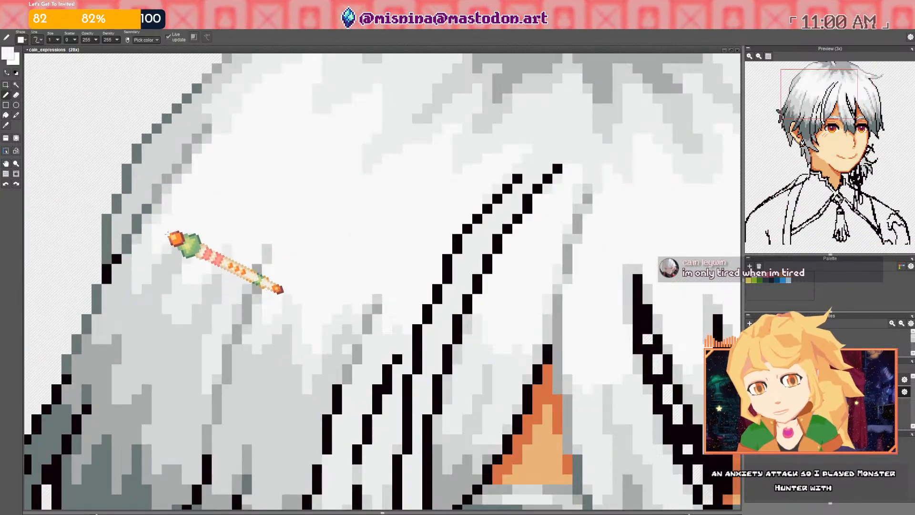
pyautogui.scroll(-5, 146, 256)
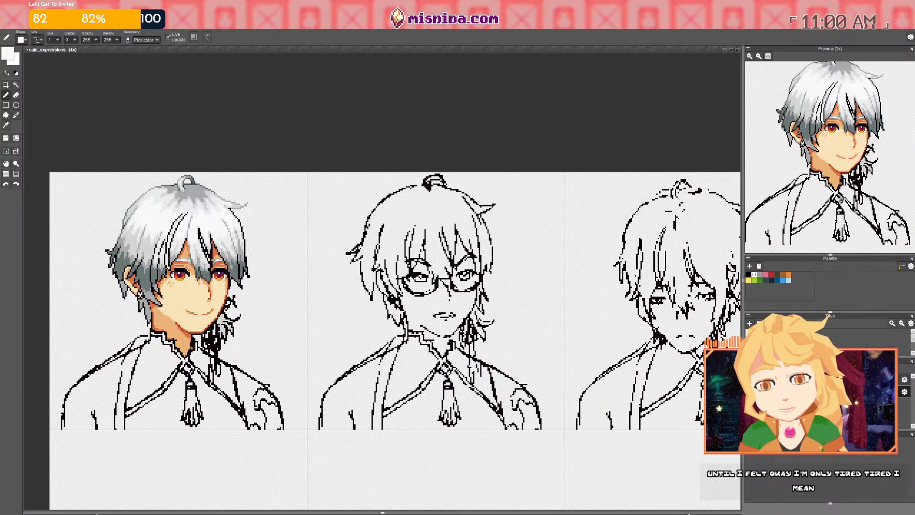
pyautogui.scroll(3, 255, 250)
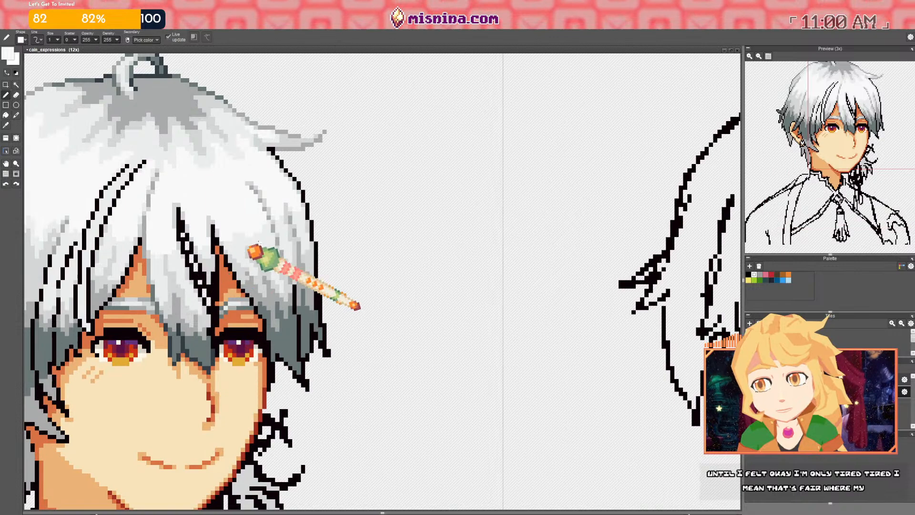
# Blend the highlight's lower edge into the grey strands on the far side of the hair
pyautogui.moveTo(258, 242); pyautogui.dragTo(249, 246)
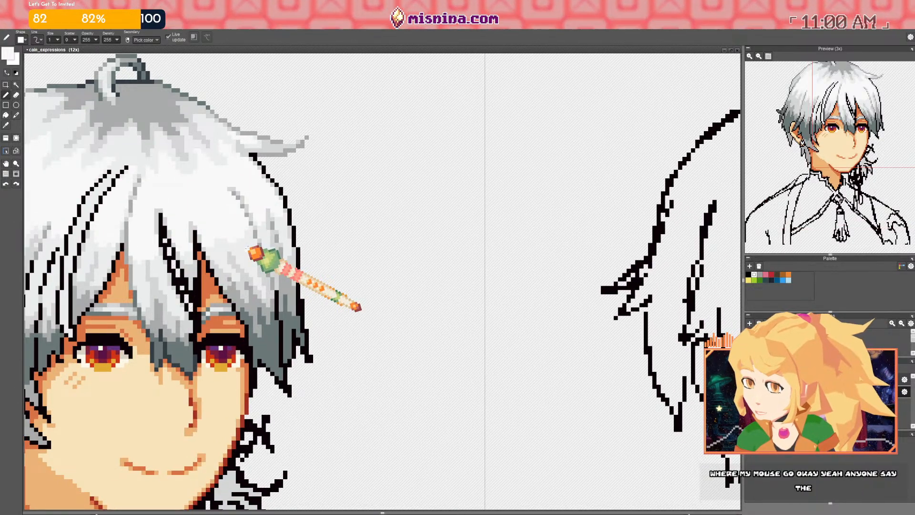
pyautogui.moveTo(249, 247); pyautogui.dragTo(236, 247)
pyautogui.scroll(3, 213, 237)
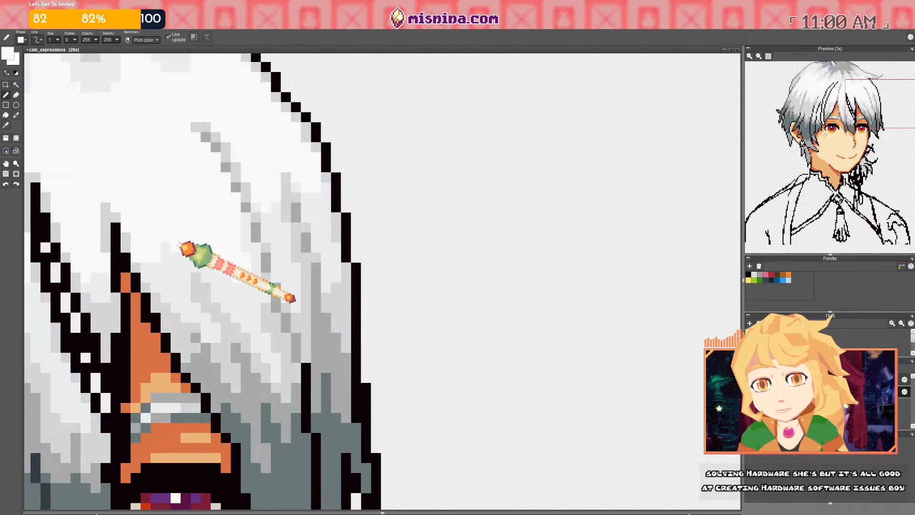
pyautogui.scroll(-3, 171, 253)
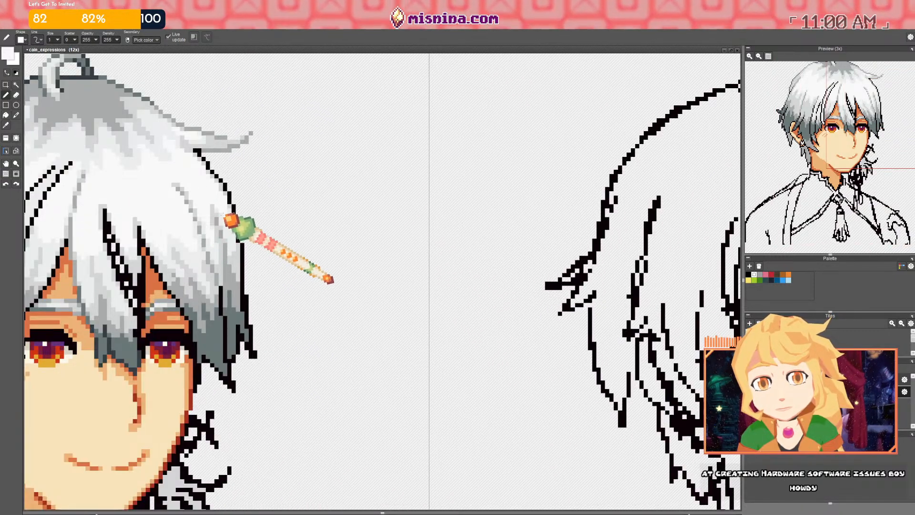
pyautogui.scroll(-2, 222, 216)
pyautogui.scroll(2, 221, 212)
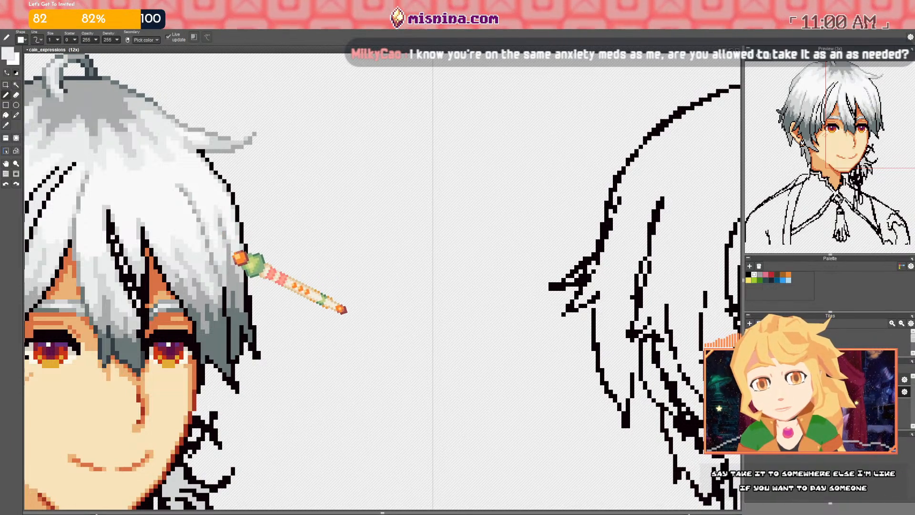
pyautogui.scroll(-2, 286, 236)
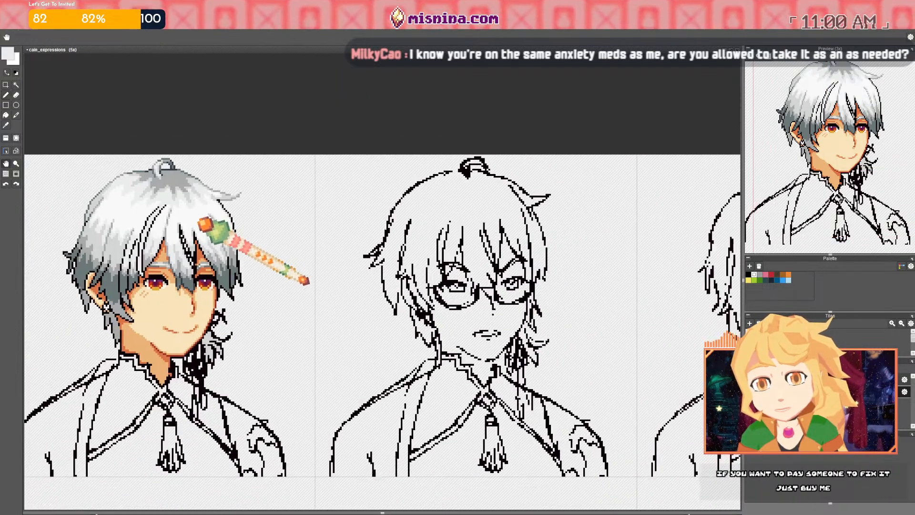
pyautogui.scroll(4, 226, 224)
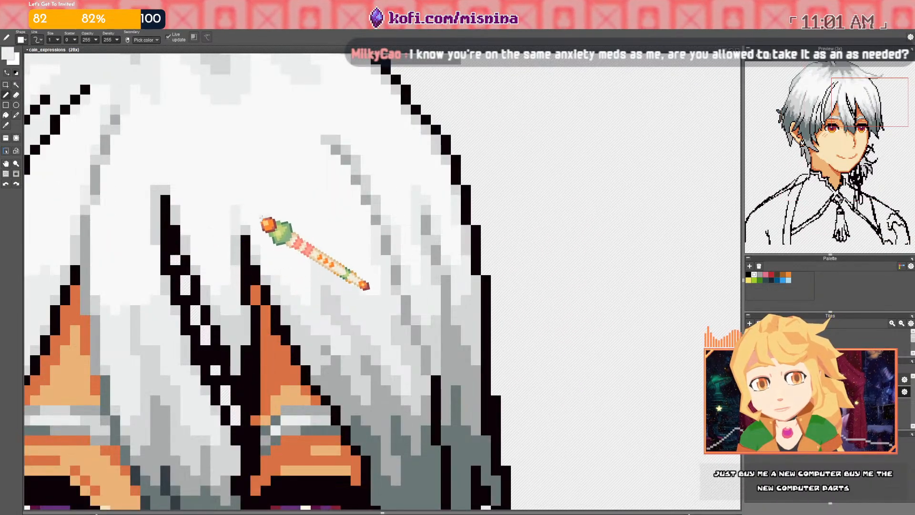
pyautogui.scroll(-2, 262, 218)
pyautogui.scroll(3, 289, 199)
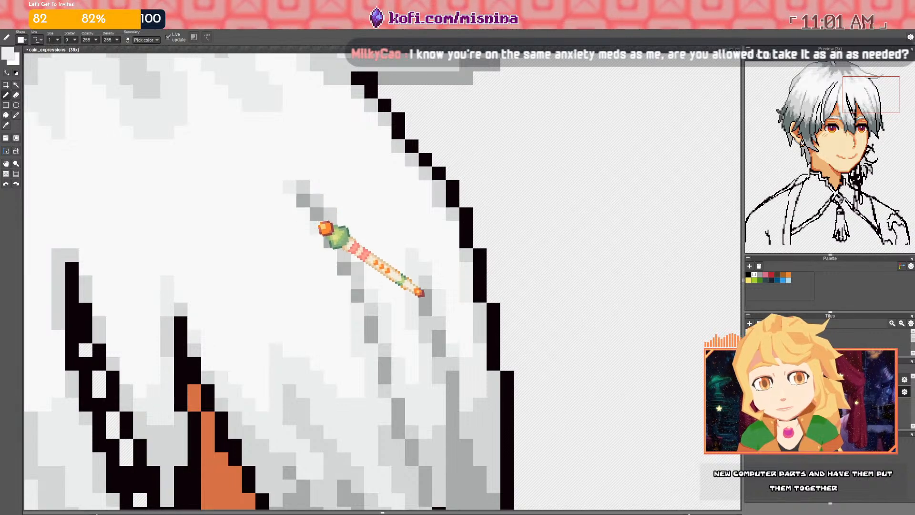
pyautogui.scroll(-3, 336, 250)
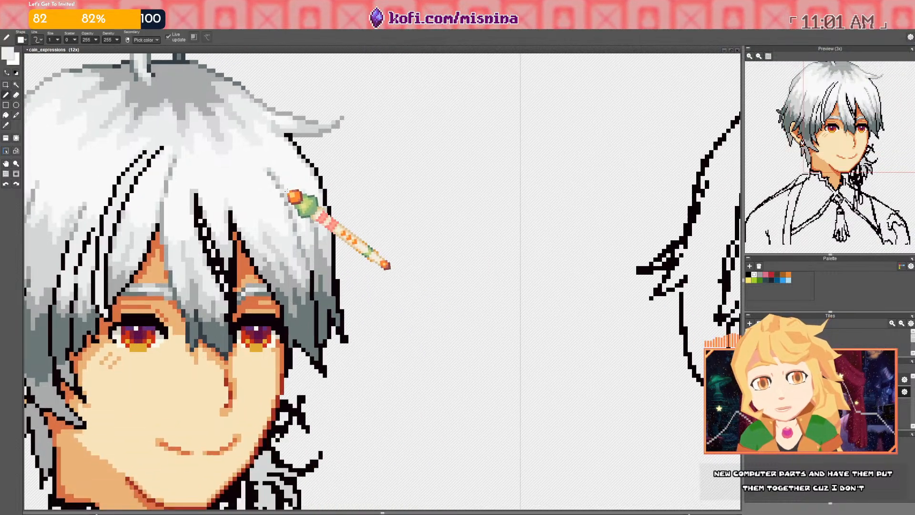
# Darken the crown outline around the base of the curled strand with dark greys and rework the grey shading below it
pyautogui.scroll(-2, 305, 195)
pyautogui.scroll(3, 286, 186)
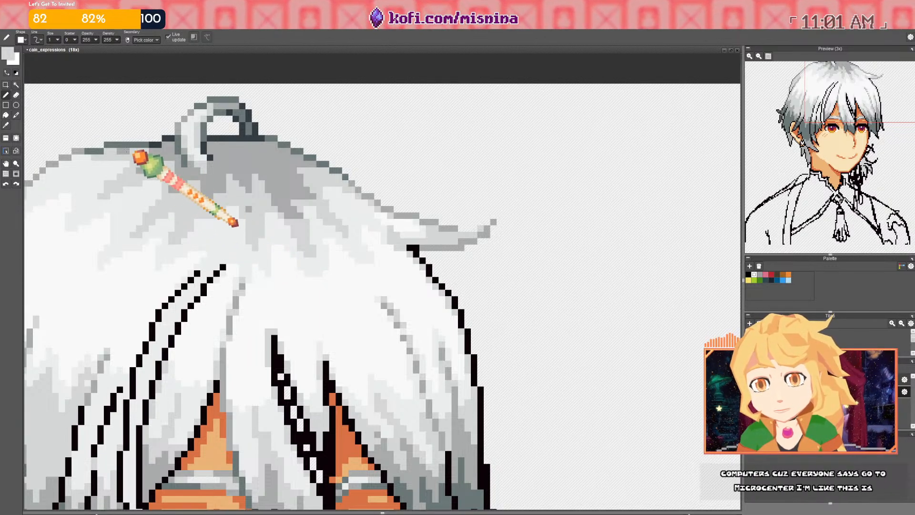
pyautogui.rightClick(119, 147)
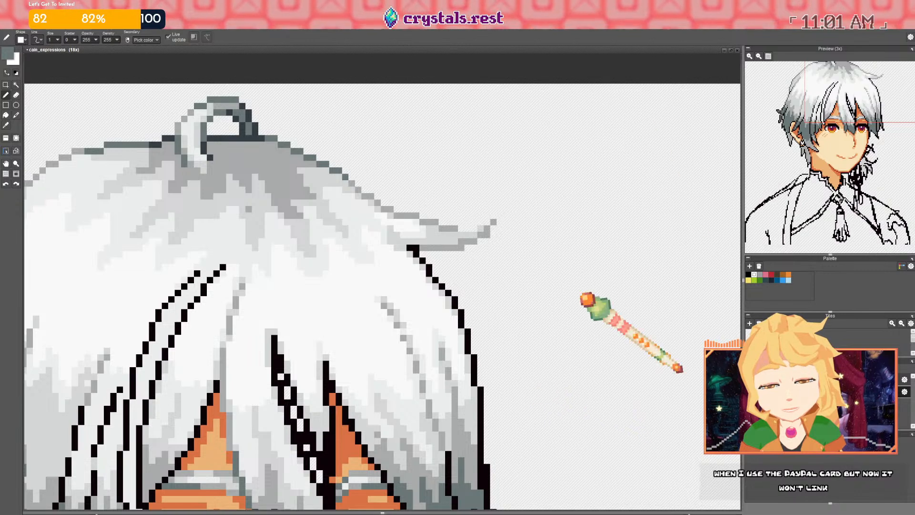
pyautogui.scroll(-3, 258, 162)
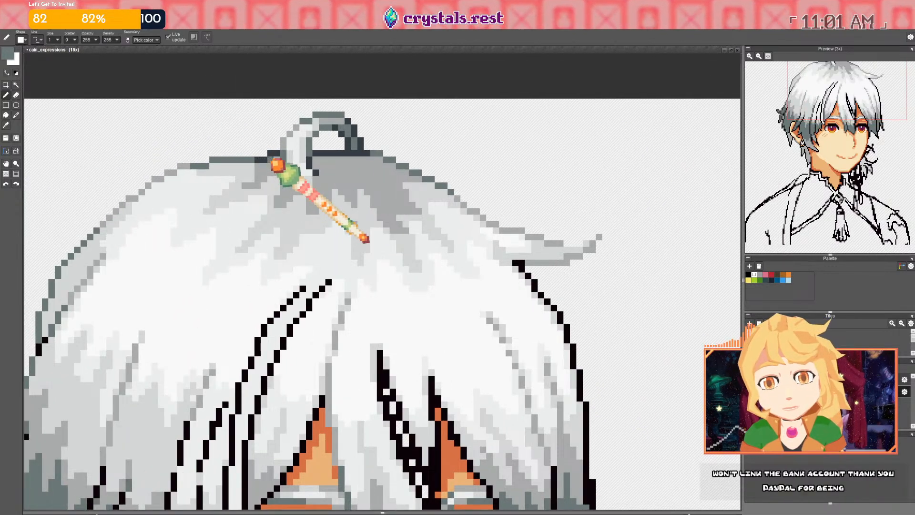
pyautogui.scroll(4, 267, 174)
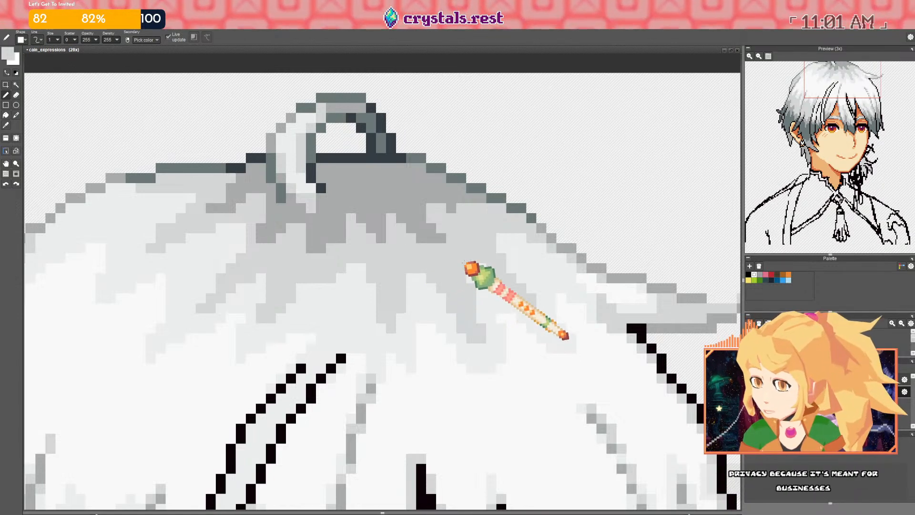
# Soften the crown shading below the curled top strand by repainting its mid-gray edges with lighter gray
pyautogui.moveTo(461, 267); pyautogui.dragTo(413, 245)
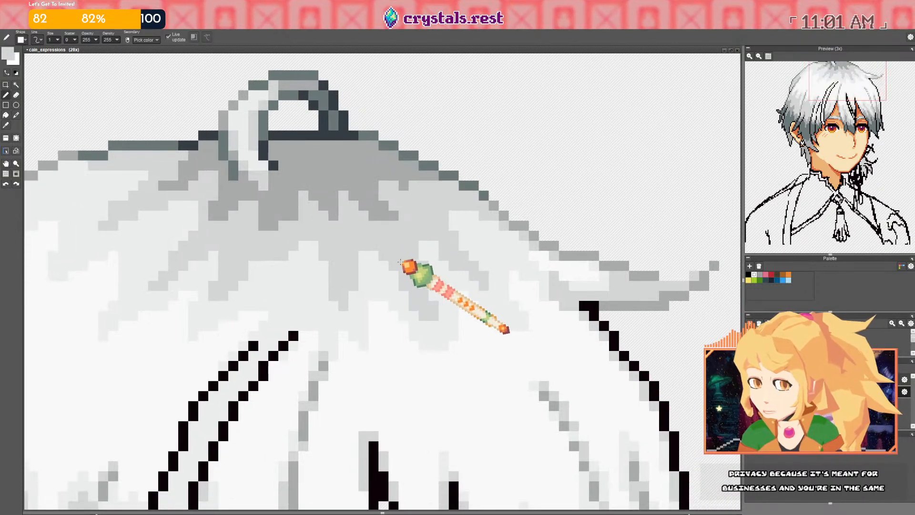
pyautogui.rightClick(380, 268)
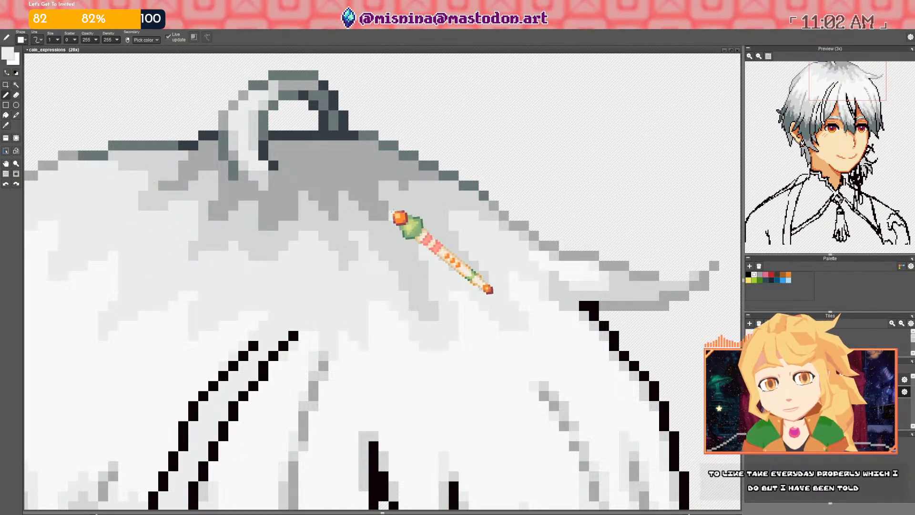
pyautogui.hscroll(2, 343, 238)
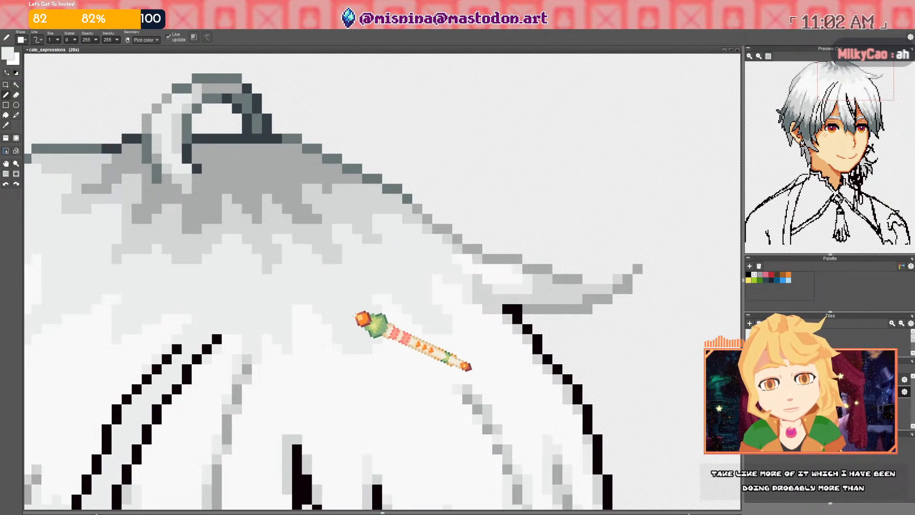
pyautogui.scroll(-5, 394, 267)
pyautogui.scroll(5, 377, 265)
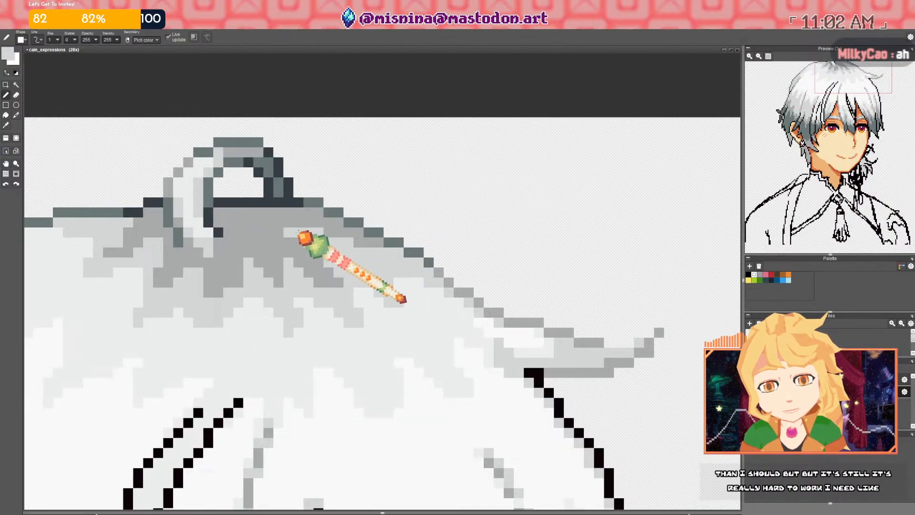
# Paint darker gray strands into the crown shading around the base of the curled top strand
pyautogui.scroll(-5, 291, 237)
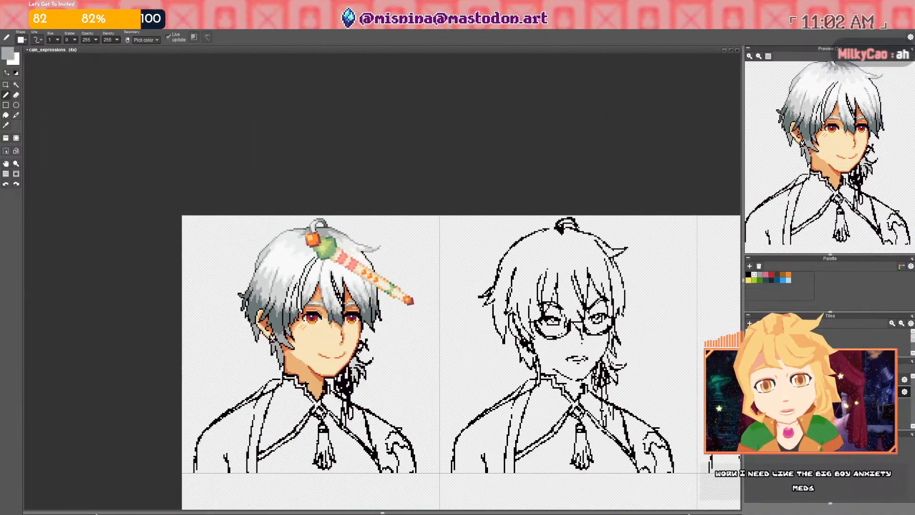
pyautogui.scroll(5, 304, 224)
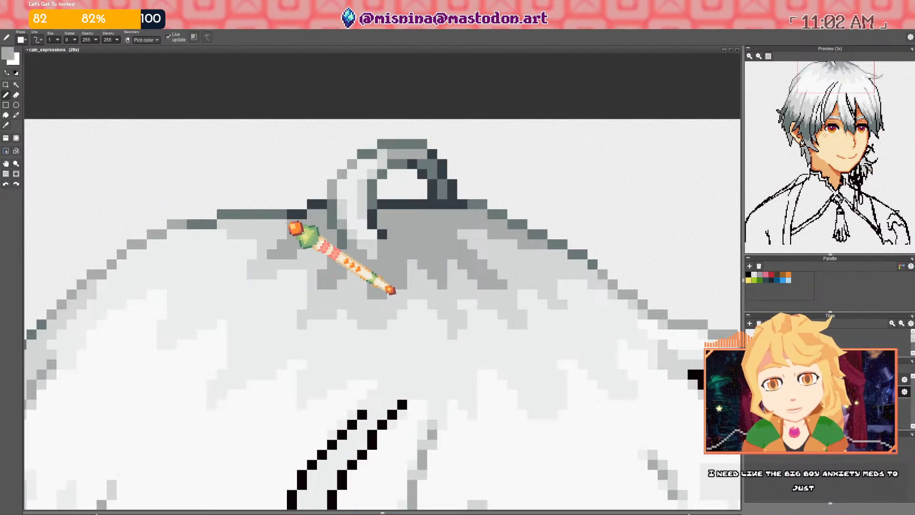
pyautogui.scroll(-5, 287, 227)
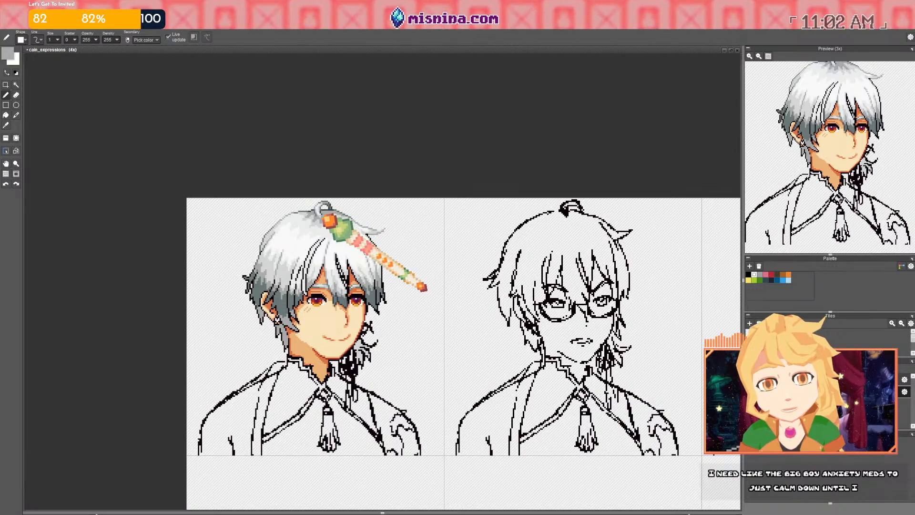
pyautogui.scroll(5, 329, 220)
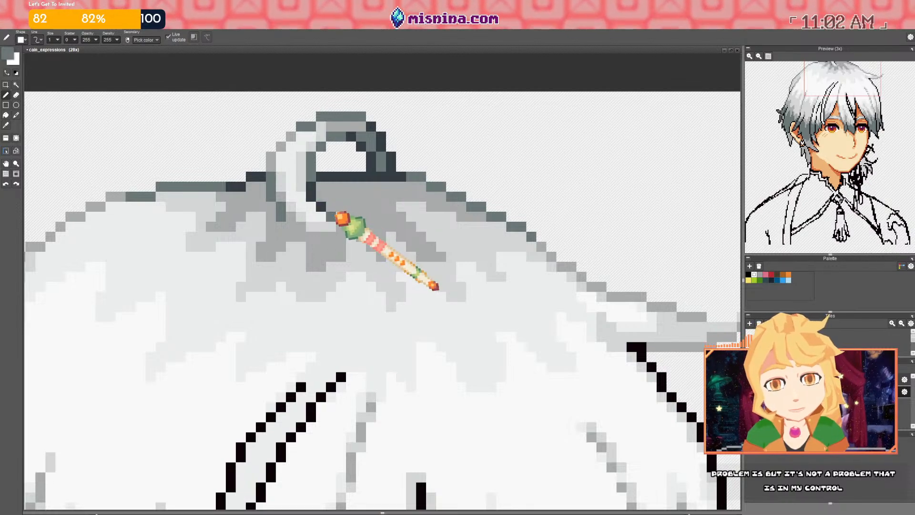
pyautogui.scroll(-7, 417, 288)
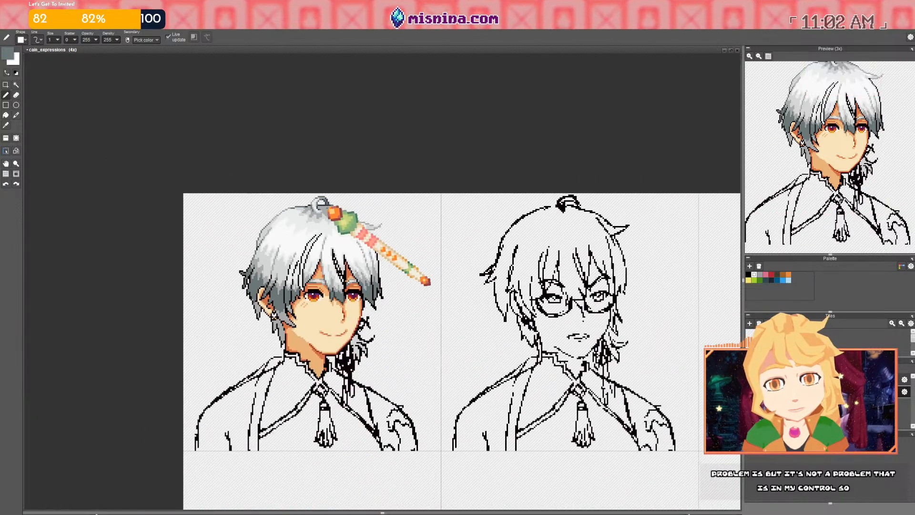
pyautogui.scroll(4, 350, 216)
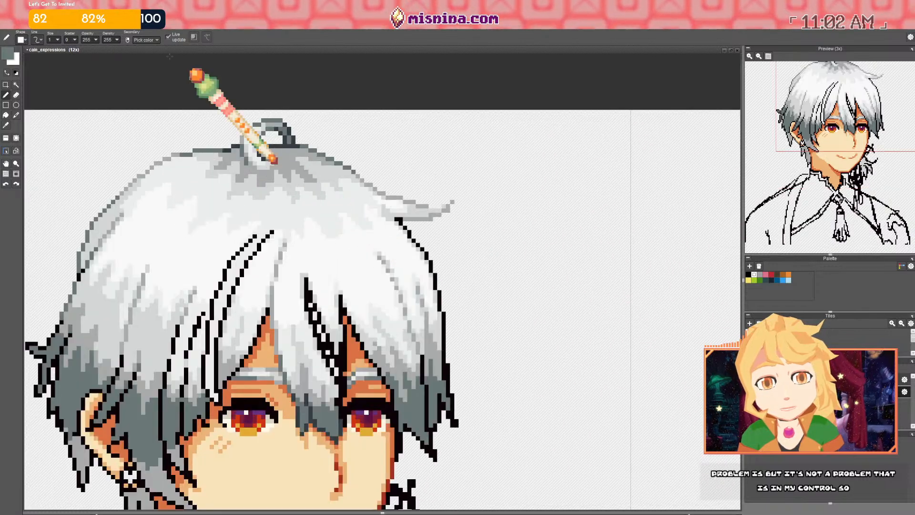
pyautogui.click(6, 84)
pyautogui.scroll(3, 236, 122)
pyautogui.moveTo(223, 106); pyautogui.dragTo(303, 139)
pyautogui.moveTo(253, 123); pyautogui.dragTo(358, 164)
pyautogui.press('f')
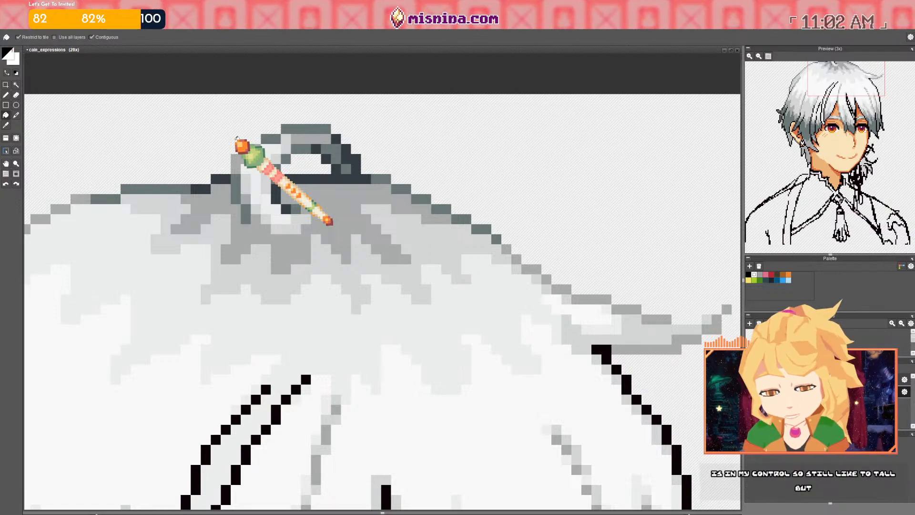
pyautogui.press('b')
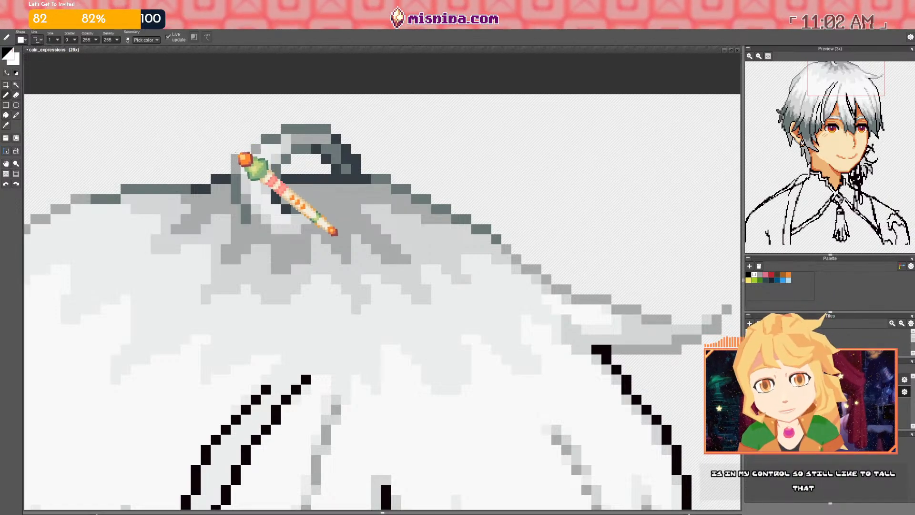
pyautogui.scroll(-5, 291, 153)
pyautogui.scroll(5, 290, 152)
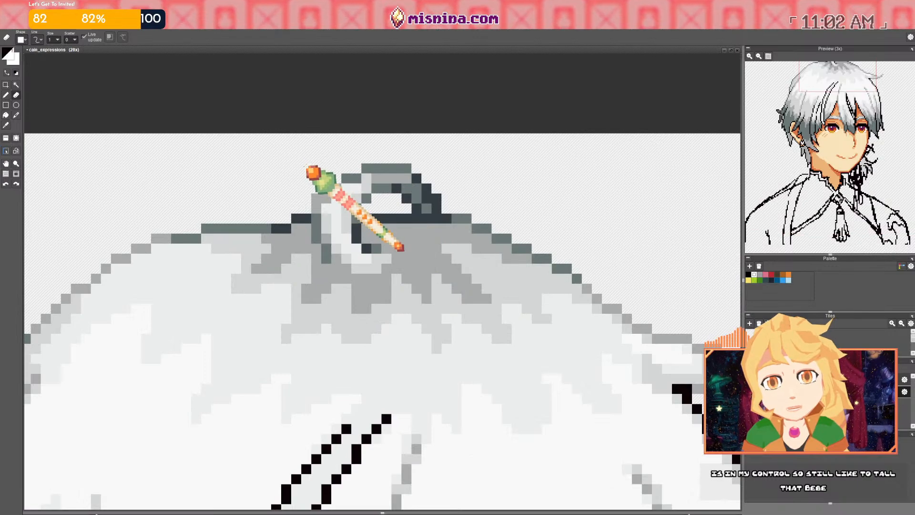
pyautogui.scroll(-6, 350, 196)
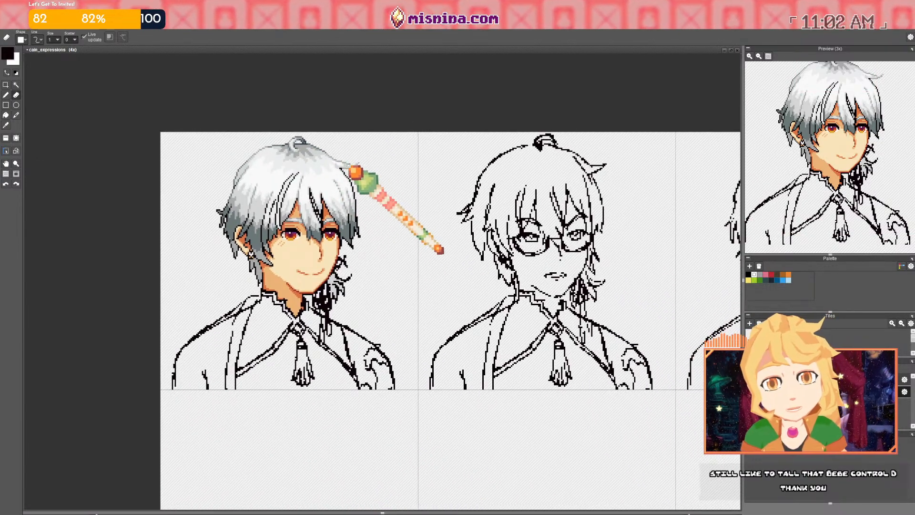
pyautogui.scroll(-2, 442, 252)
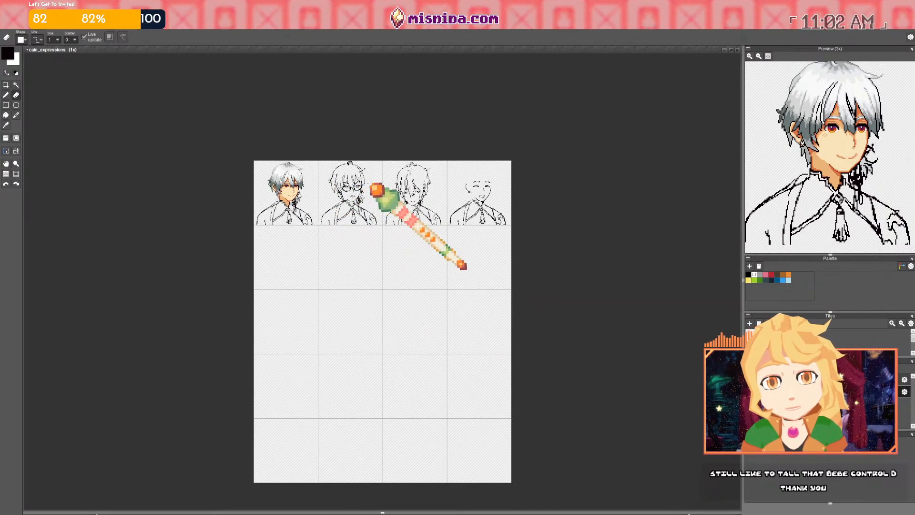
pyautogui.moveTo(495, 267); pyautogui.dragTo(475, 265)
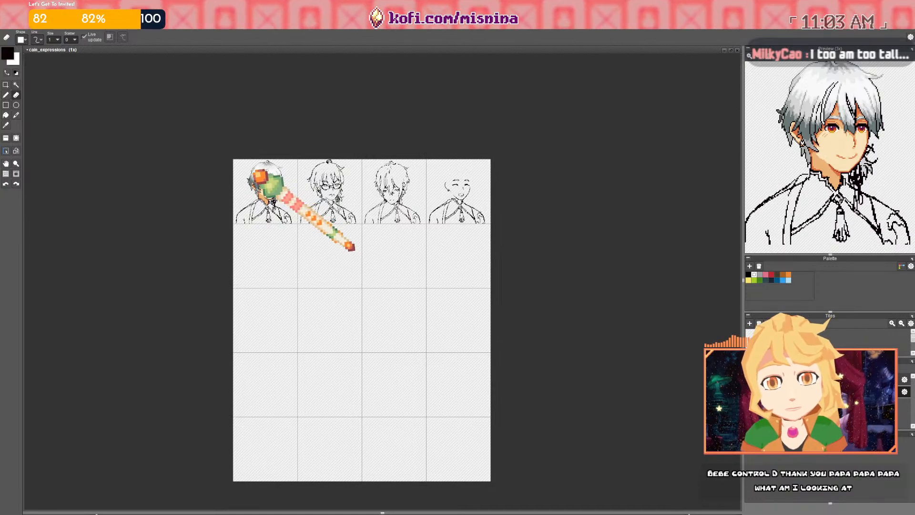
# Recolor the black outline along the back of the first portrait's head, above the ear, in slate gray
pyautogui.scroll(5, 260, 176)
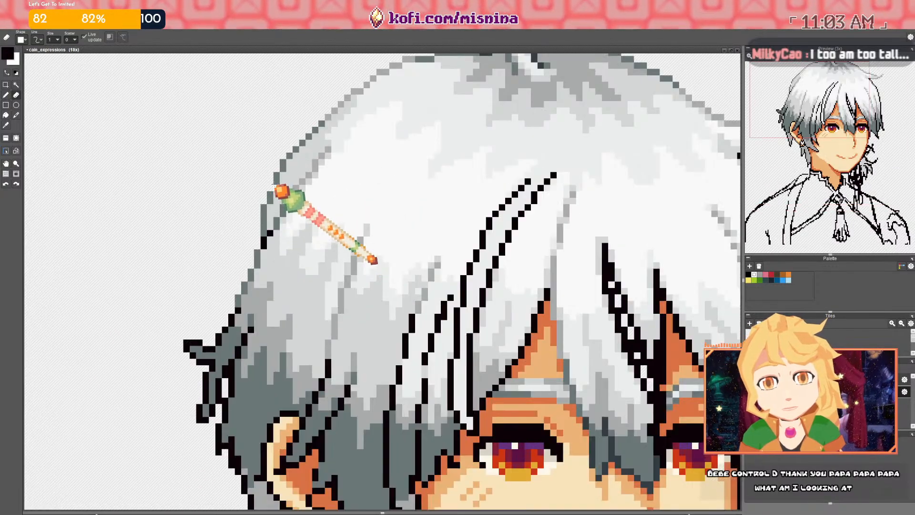
pyautogui.press('b')
pyautogui.scroll(2, 278, 190)
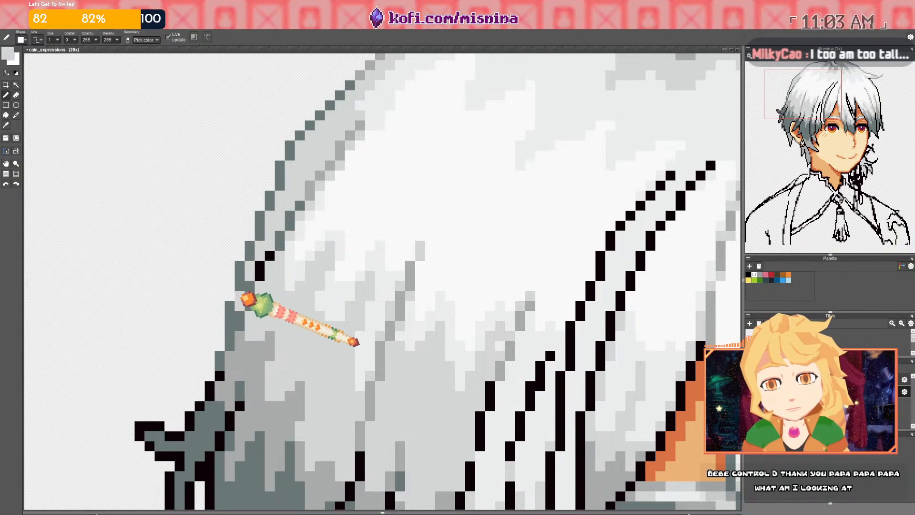
pyautogui.moveTo(259, 276); pyautogui.dragTo(270, 255)
pyautogui.scroll(-6, 295, 235)
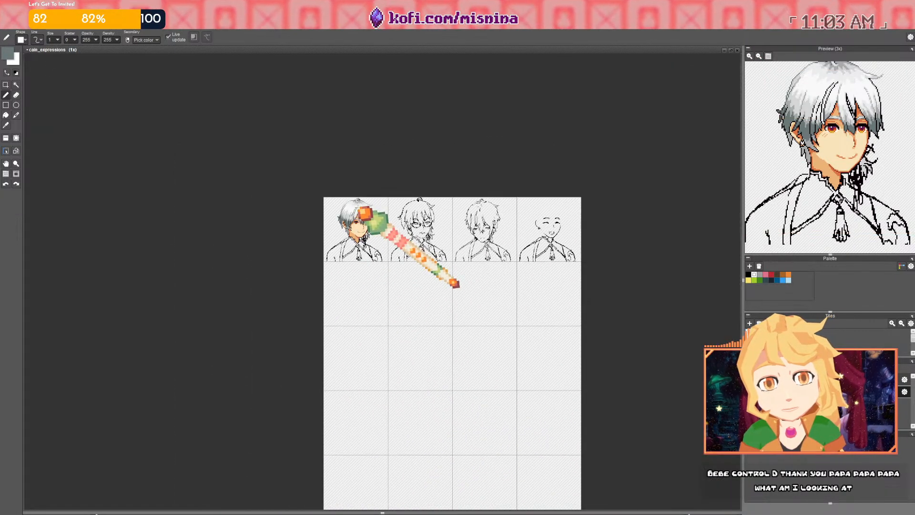
# Shade the hair strands below the ear and beside the neck with slate gray on the first portrait
pyautogui.moveTo(392, 217); pyautogui.dragTo(337, 216)
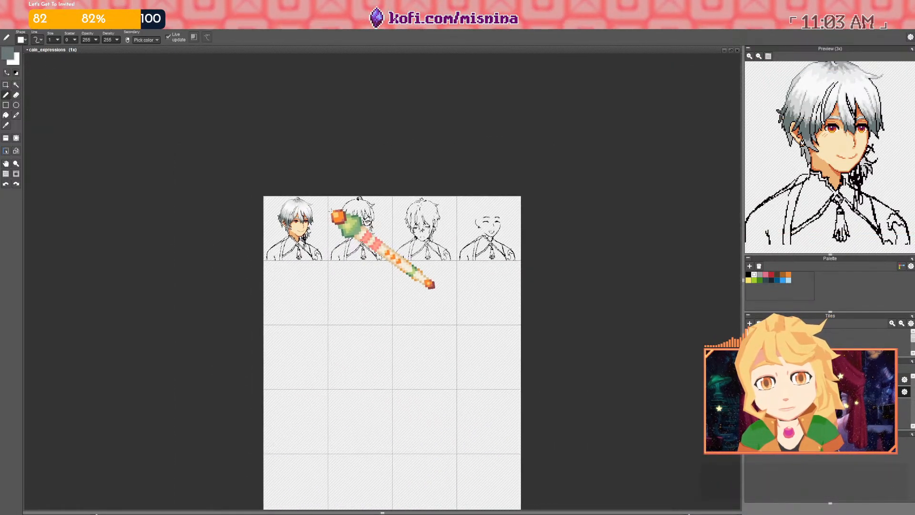
pyautogui.scroll(5, 303, 233)
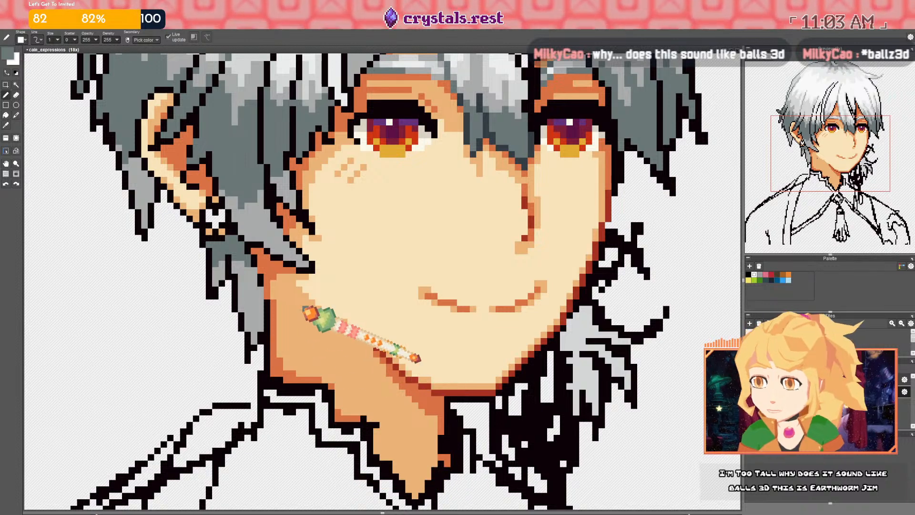
pyautogui.moveTo(303, 310); pyautogui.dragTo(308, 323)
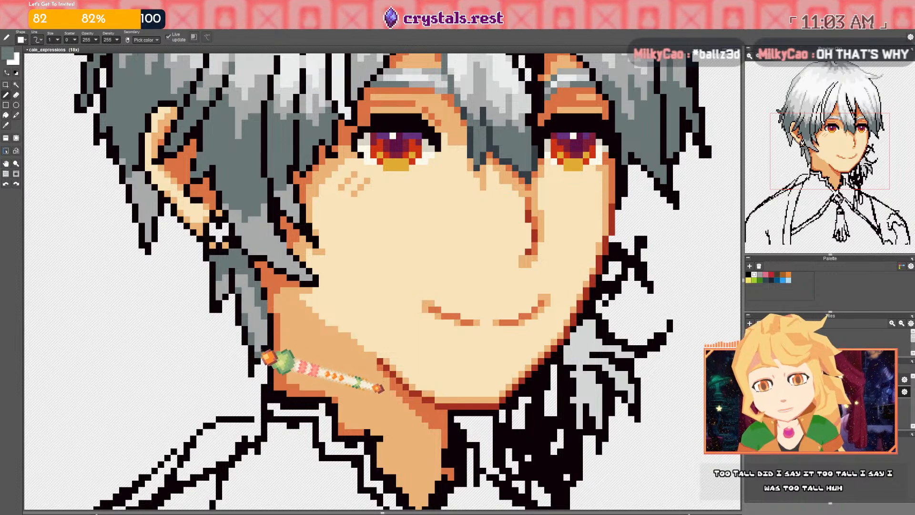
pyautogui.press('space')
pyautogui.moveTo(241, 312); pyautogui.dragTo(251, 320)
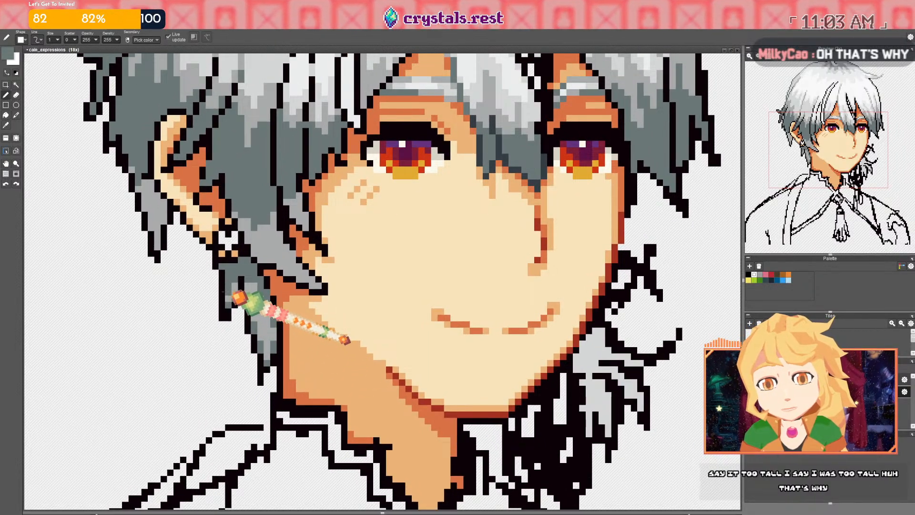
pyautogui.scroll(-3, 233, 271)
pyautogui.press('space')
pyautogui.moveTo(204, 261); pyautogui.dragTo(219, 292)
pyautogui.scroll(3, 220, 298)
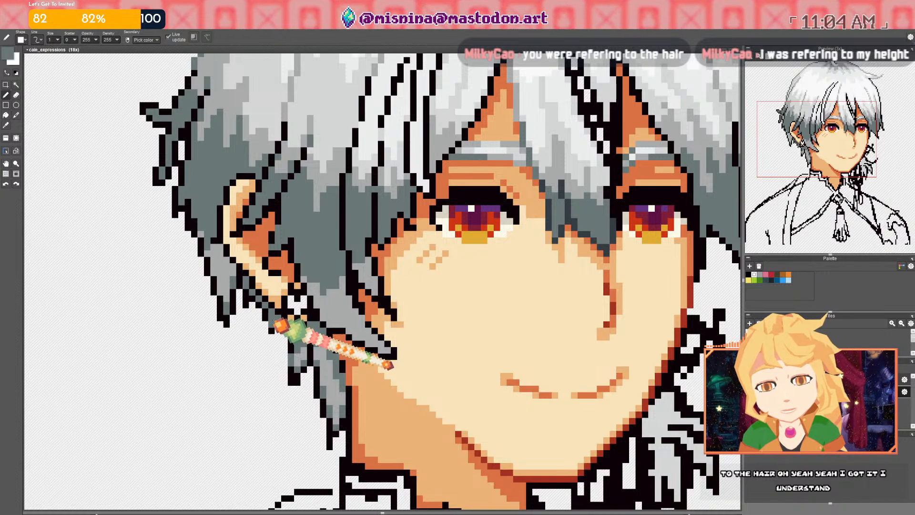
# Mix a darker, bluer foreground color from the hair's slate gray for the outlines
pyautogui.scroll(-8, 281, 324)
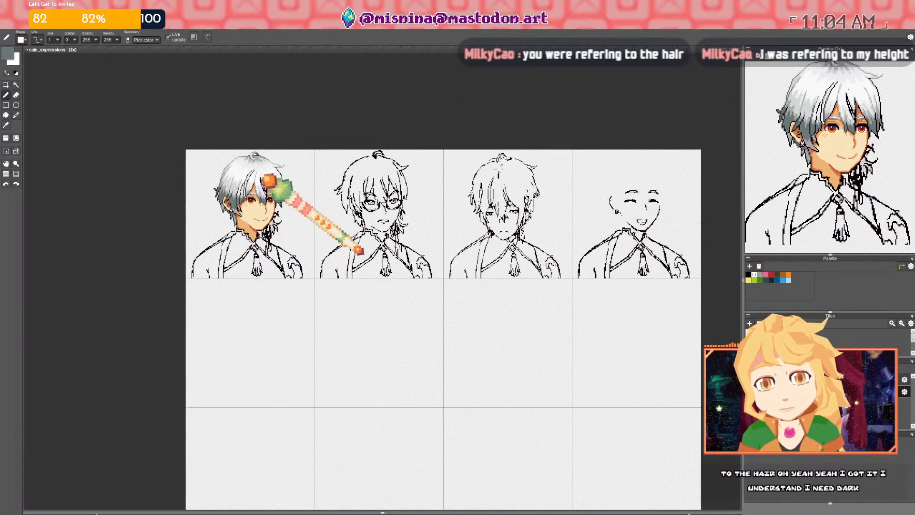
pyautogui.scroll(6, 229, 194)
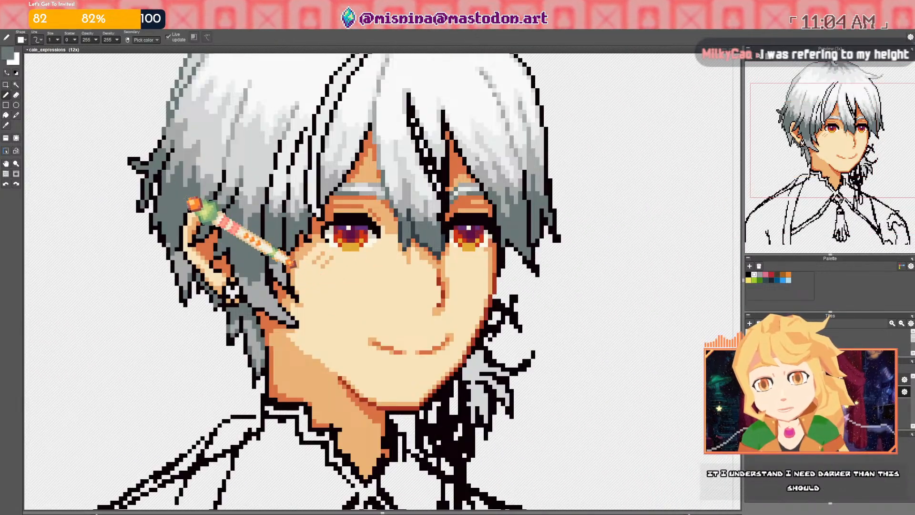
pyautogui.click(9, 55)
pyautogui.click(49, 98)
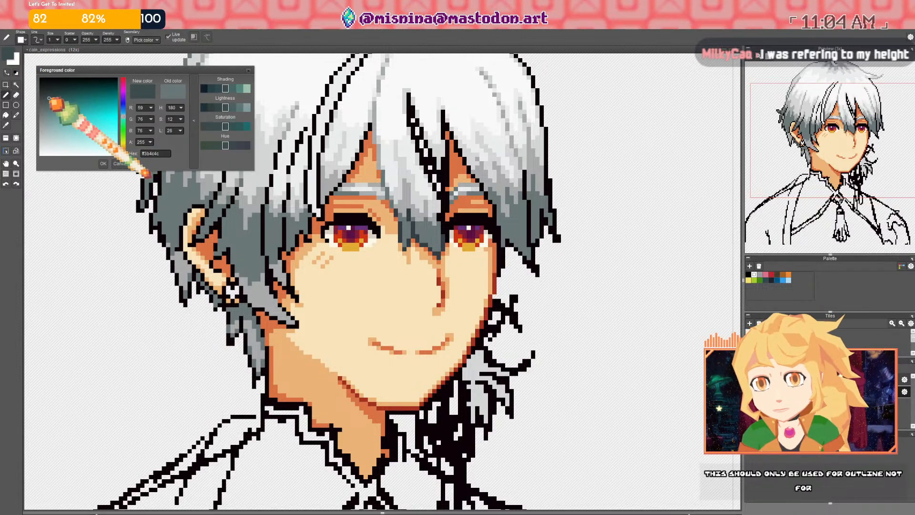
pyautogui.click(123, 102)
pyautogui.click(103, 163)
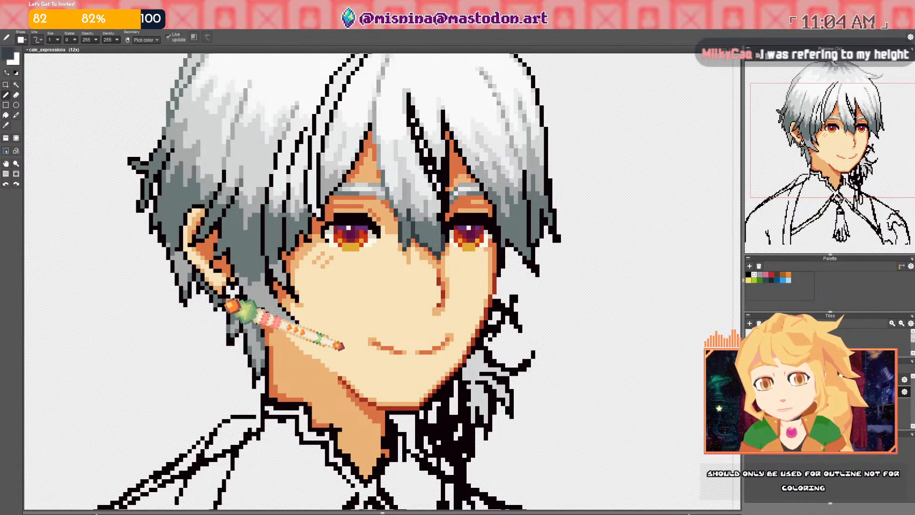
# Pick the dark slate from the curled top strand's outline and recolor the black hair outline below the earlobe with it
pyautogui.moveTo(330, 194); pyautogui.dragTo(276, 363)
pyautogui.scroll(4, 302, 139)
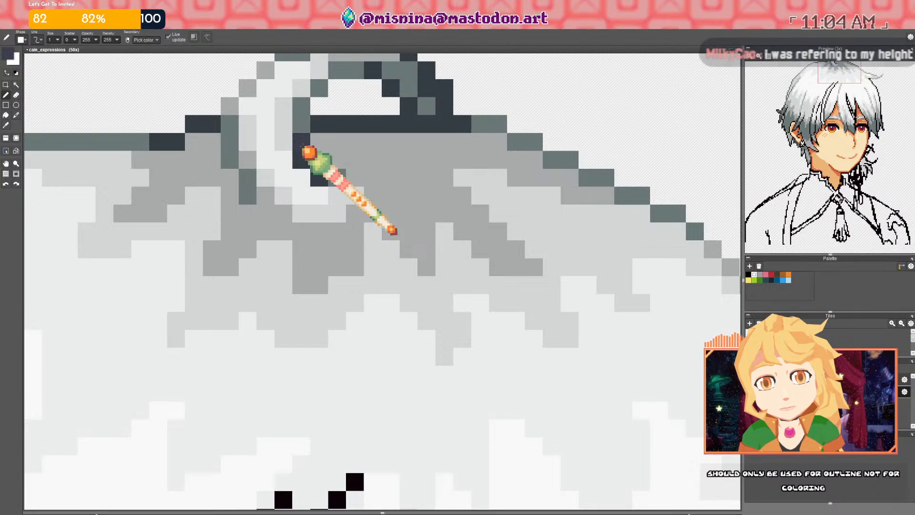
pyautogui.scroll(-4, 305, 162)
pyautogui.scroll(3, 282, 224)
pyautogui.moveTo(281, 286)
pyautogui.mouseDown()
pyautogui.moveTo(244, 258)
pyautogui.moveTo(271, 272)
pyautogui.moveTo(280, 293)
pyautogui.moveTo(310, 296)
pyautogui.mouseUp()
pyautogui.scroll(-1, 310, 297)
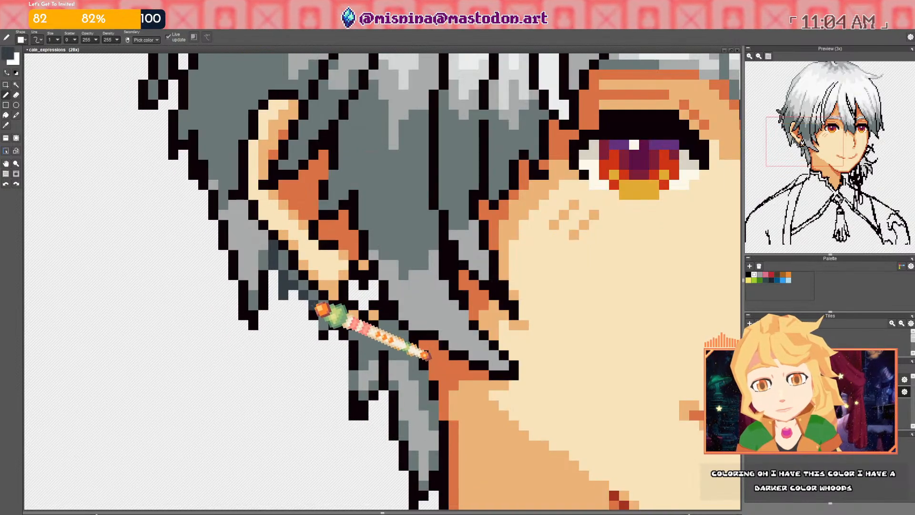
# Recolor the black outline of the pointed hair tips running down beside the neck in dark slate
pyautogui.moveTo(353, 337)
pyautogui.mouseDown()
pyautogui.moveTo(214, 244)
pyautogui.moveTo(226, 284)
pyautogui.moveTo(222, 266)
pyautogui.mouseUp()
pyautogui.moveTo(222, 313)
pyautogui.mouseDown()
pyautogui.moveTo(229, 329)
pyautogui.moveTo(242, 314)
pyautogui.mouseUp()
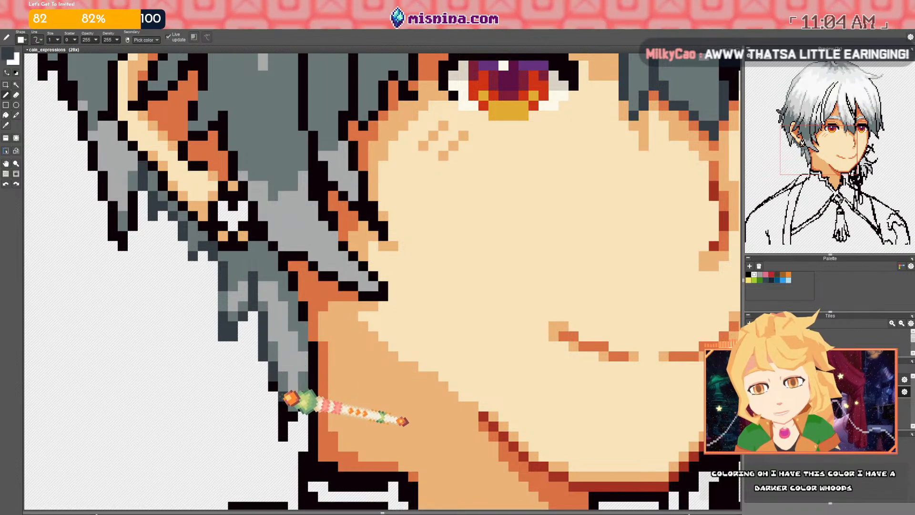
pyautogui.press('e')
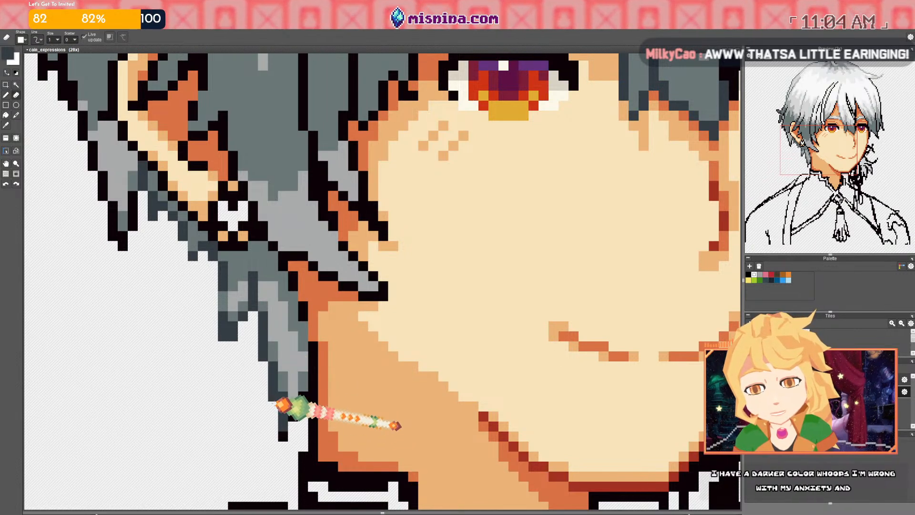
pyautogui.press('b')
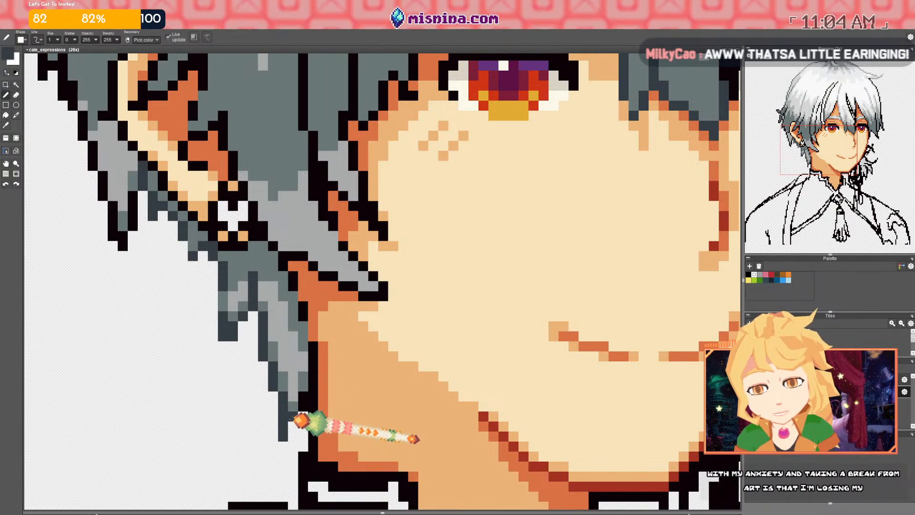
# Recolor the inner edge of the hair tuft behind the earlobe in dark slate
pyautogui.scroll(-6, 274, 312)
pyautogui.press('space')
pyautogui.moveTo(232, 301); pyautogui.dragTo(170, 281)
pyautogui.scroll(6, 169, 280)
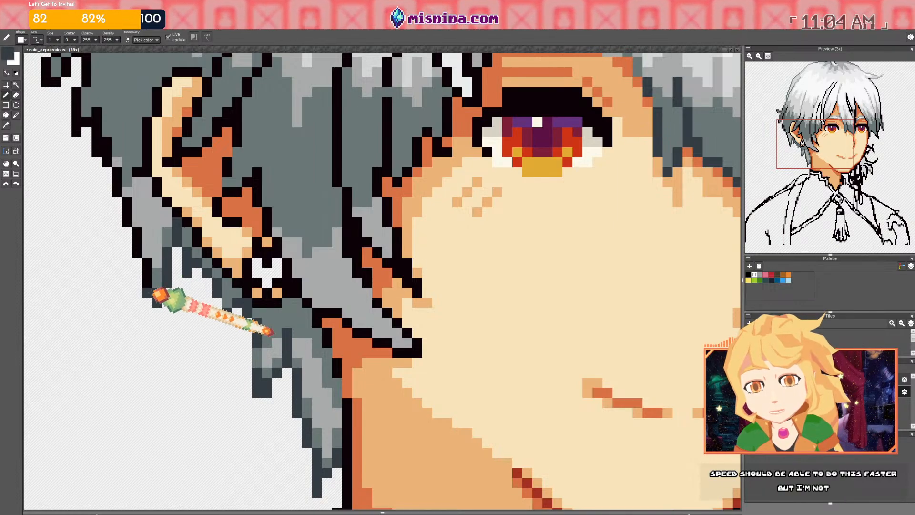
pyautogui.scroll(-8, 152, 261)
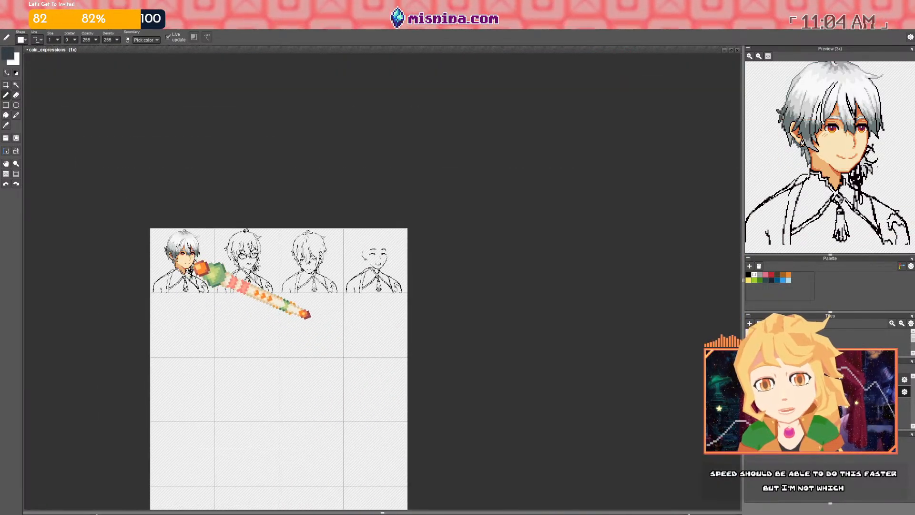
# Recolor the black outline of the back hair edge behind the ear in dark slate, including the small tip above it
pyautogui.scroll(8, 228, 272)
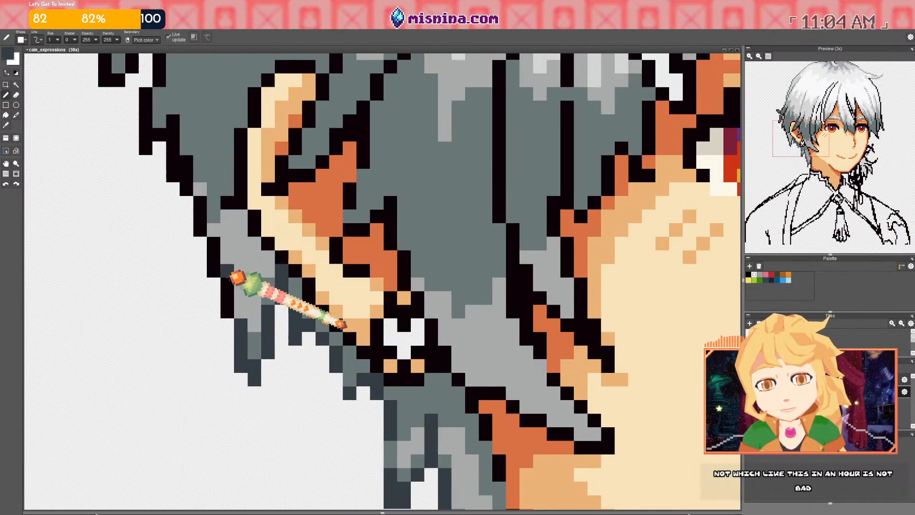
pyautogui.moveTo(198, 225); pyautogui.dragTo(197, 204)
pyautogui.rightClick(198, 176)
pyautogui.click(197, 186)
pyautogui.rightClick(199, 207)
pyautogui.moveTo(200, 162); pyautogui.dragTo(240, 326)
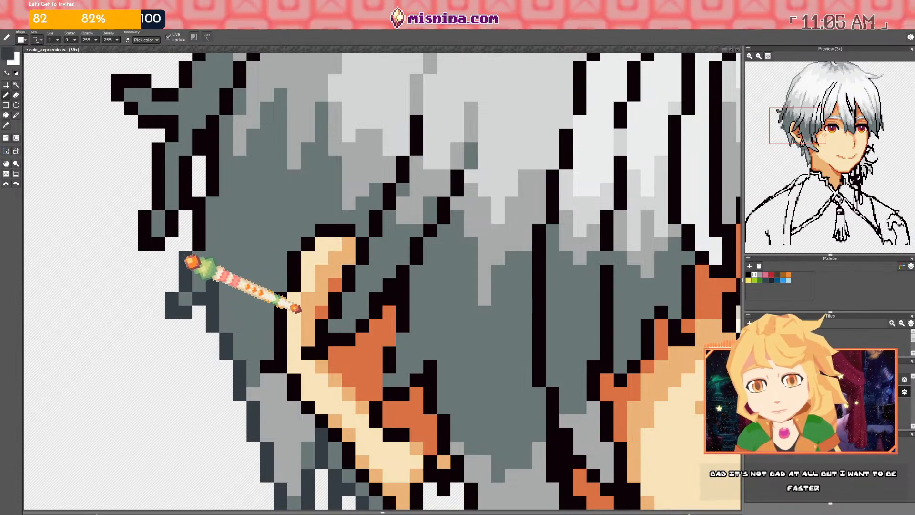
# Recolor the black outline of the flicked hair tuft at the back of the head in dark slate
pyautogui.scroll(-3, 204, 238)
pyautogui.scroll(3, 212, 302)
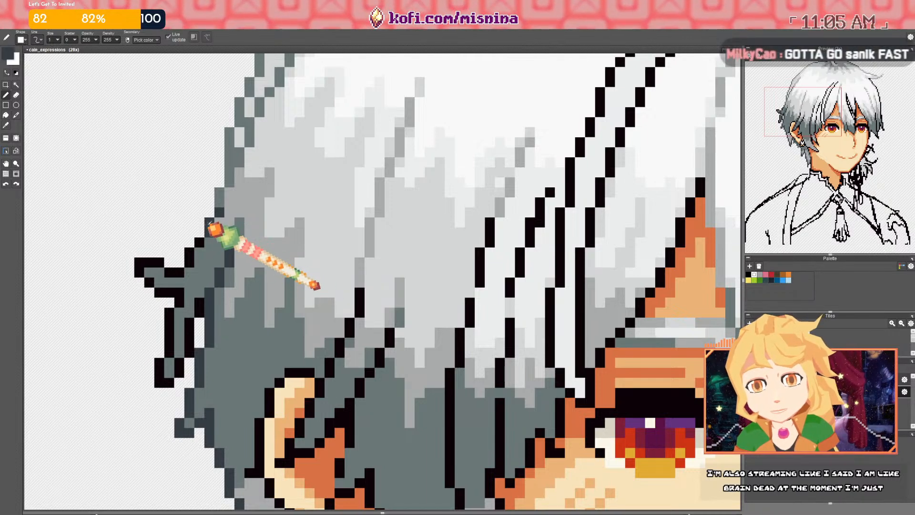
pyautogui.moveTo(160, 264)
pyautogui.mouseDown()
pyautogui.moveTo(140, 270)
pyautogui.moveTo(180, 293)
pyautogui.moveTo(146, 262)
pyautogui.moveTo(140, 315)
pyautogui.moveTo(174, 317)
pyautogui.moveTo(177, 354)
pyautogui.moveTo(157, 364)
pyautogui.moveTo(171, 384)
pyautogui.moveTo(199, 370)
pyautogui.moveTo(191, 362)
pyautogui.moveTo(199, 310)
pyautogui.moveTo(204, 325)
pyautogui.moveTo(177, 278)
pyautogui.mouseUp()
pyautogui.press('e')
pyautogui.scroll(-6, 213, 336)
pyautogui.scroll(-1, 230, 340)
pyautogui.scroll(6, 179, 279)
pyautogui.press('b')
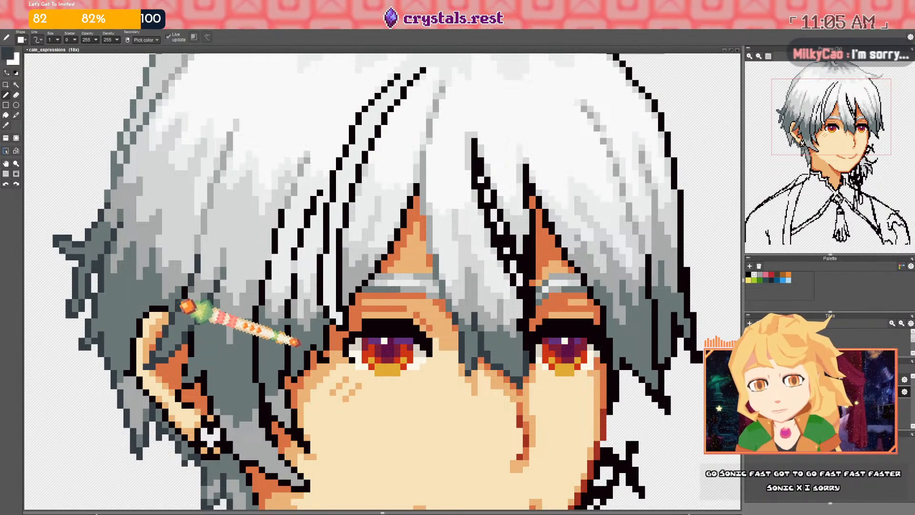
# Recolor the two black strand lines above the ear and the hair edge overlapping the inner ear in dark slate
pyautogui.scroll(-4, 296, 343)
pyautogui.scroll(5, 212, 304)
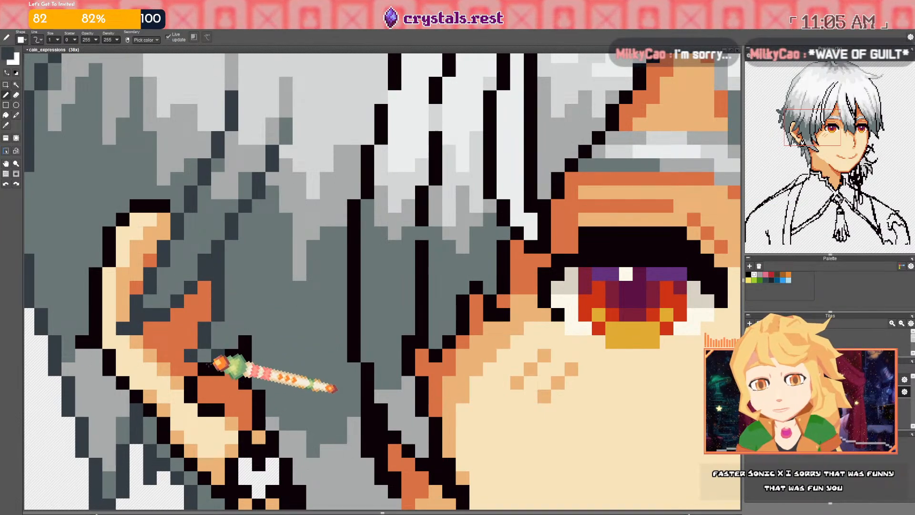
pyautogui.scroll(-5, 247, 344)
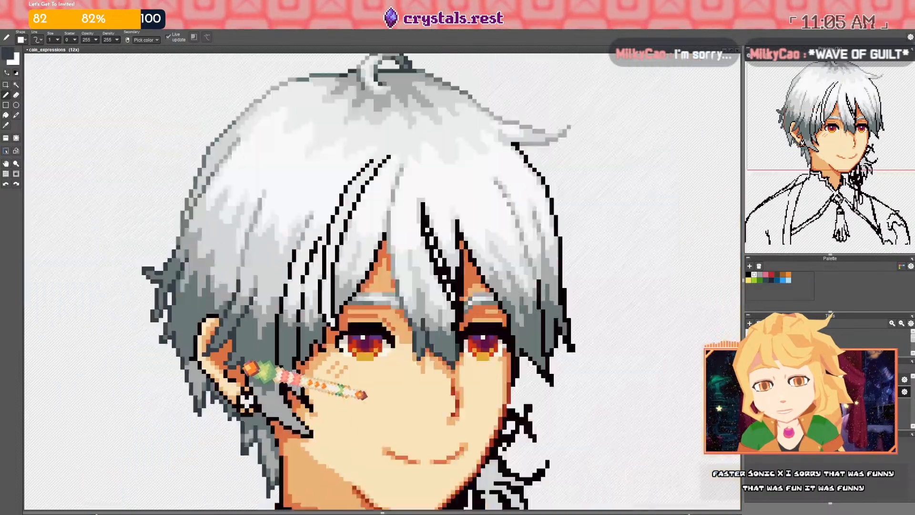
# Pick dark red and recolor the ear's inner fold line and its lower outline down around the earlobe
pyautogui.scroll(4, 377, 395)
pyautogui.rightClick(350, 403)
pyautogui.scroll(-5, 351, 403)
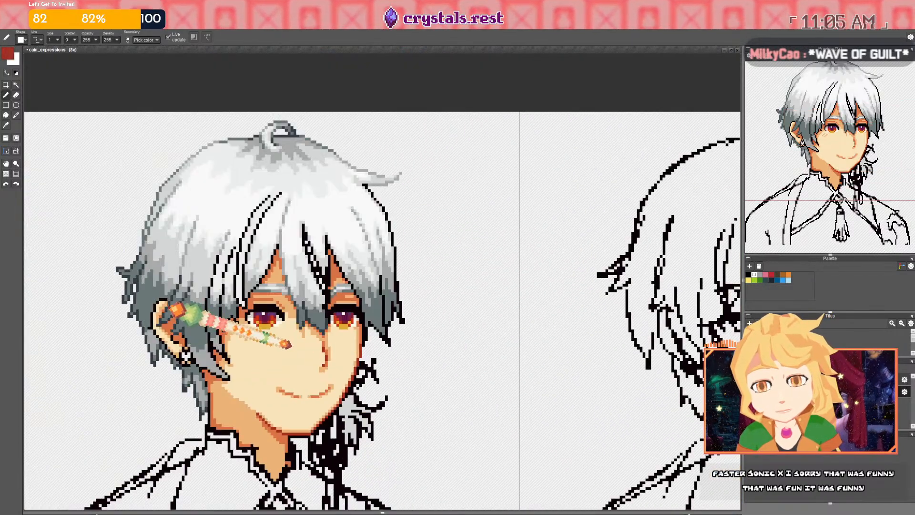
pyautogui.scroll(5, 274, 380)
pyautogui.moveTo(272, 393); pyautogui.dragTo(290, 400)
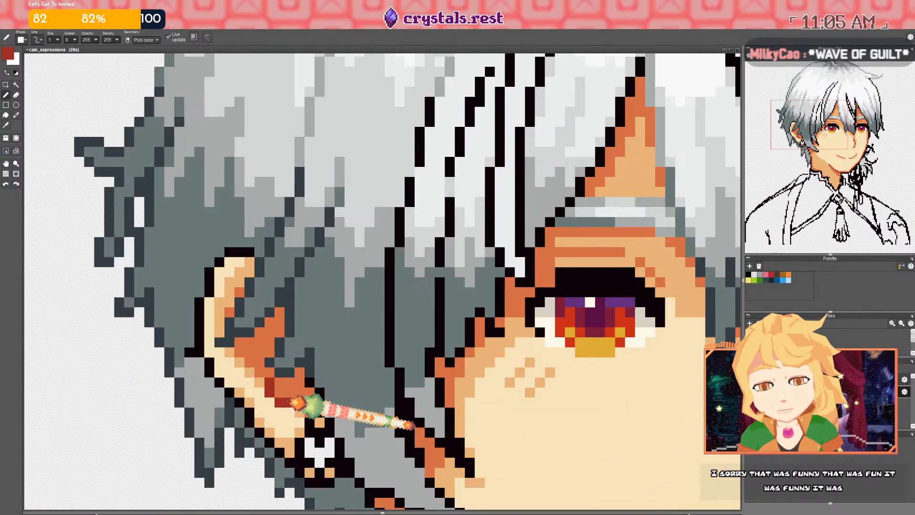
pyautogui.moveTo(262, 334); pyautogui.dragTo(269, 341)
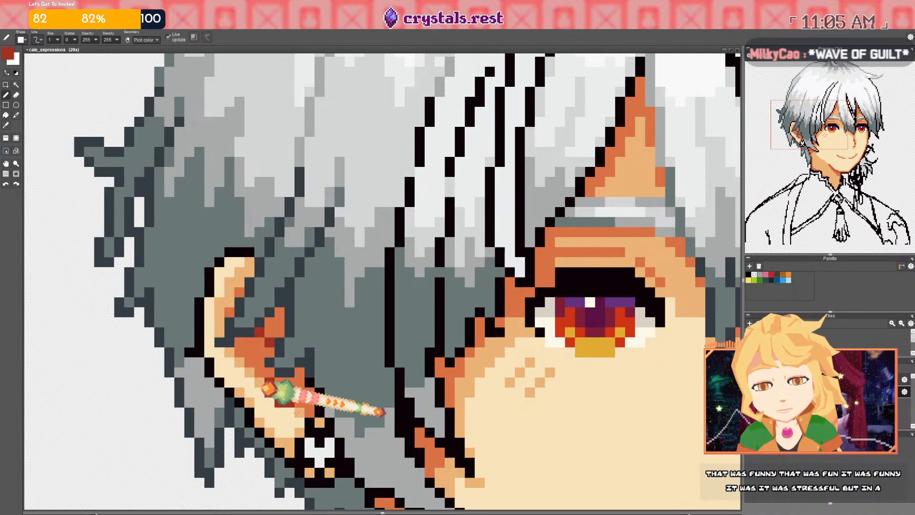
pyautogui.moveTo(322, 409); pyautogui.dragTo(292, 328)
pyautogui.moveTo(231, 350)
pyautogui.mouseDown()
pyautogui.moveTo(212, 322)
pyautogui.moveTo(239, 357)
pyautogui.mouseUp()
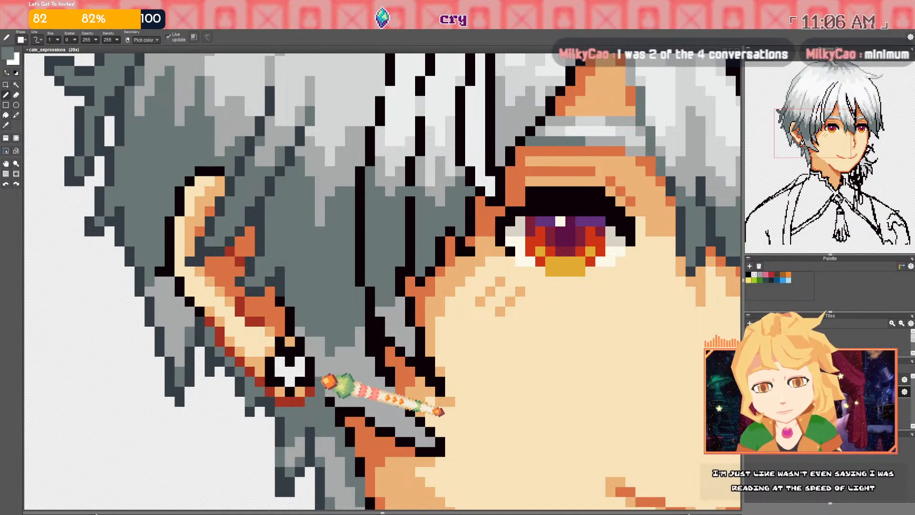
# Replace the black pixels beside the earring and along the hair edge just above it with slate tones
pyautogui.moveTo(311, 387); pyautogui.dragTo(310, 381)
pyautogui.rightClick(278, 289)
pyautogui.moveTo(282, 301); pyautogui.dragTo(290, 324)
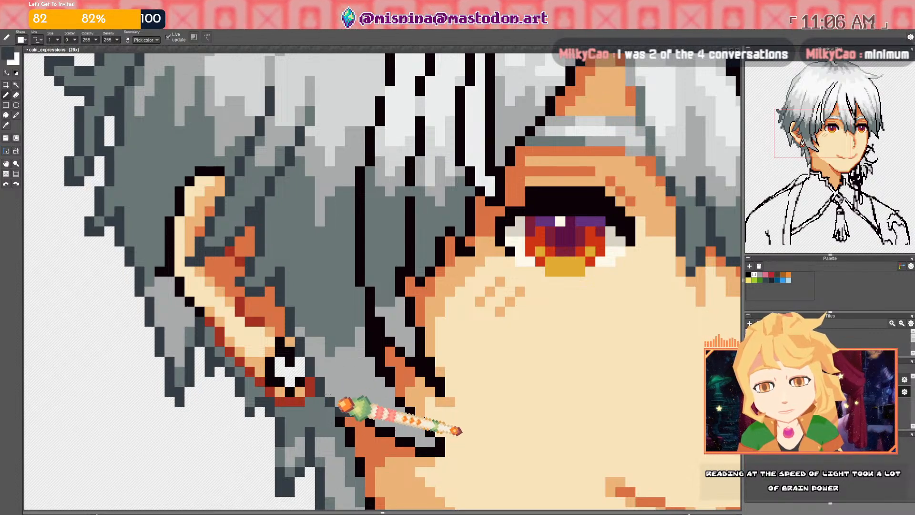
# Recolor the ear's upper and outer outline in orange and fill the leftover black pixel behind it with slate gray
pyautogui.scroll(-5, 348, 414)
pyautogui.scroll(5, 301, 351)
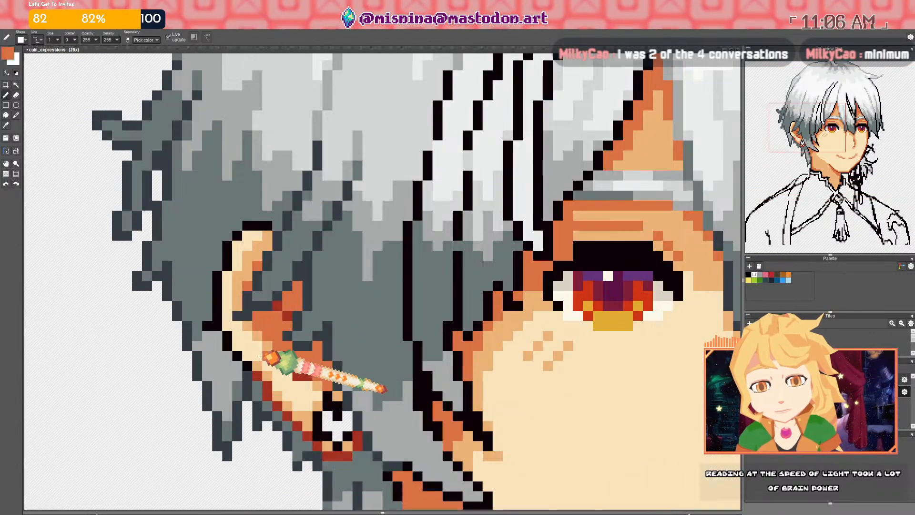
pyautogui.moveTo(231, 350)
pyautogui.mouseDown()
pyautogui.moveTo(227, 280)
pyautogui.moveTo(239, 242)
pyautogui.moveTo(262, 223)
pyautogui.mouseUp()
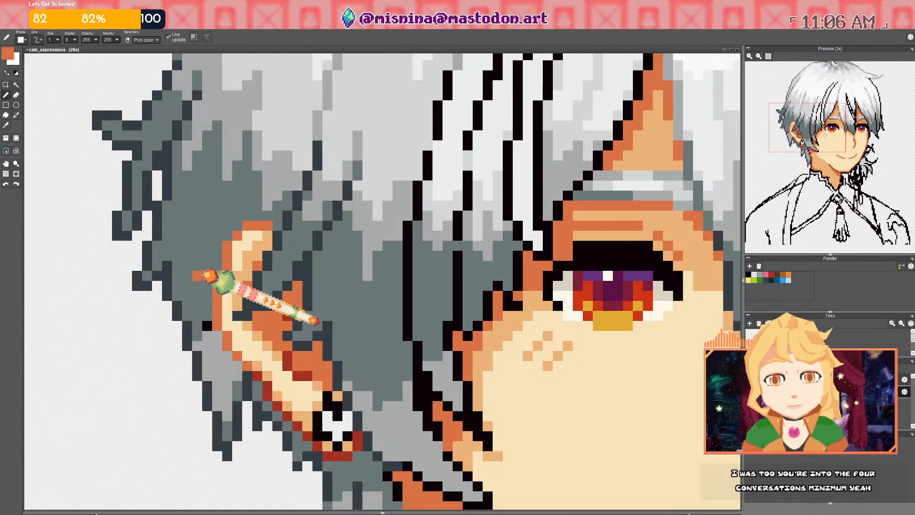
pyautogui.rightClick(208, 308)
pyautogui.click(209, 322)
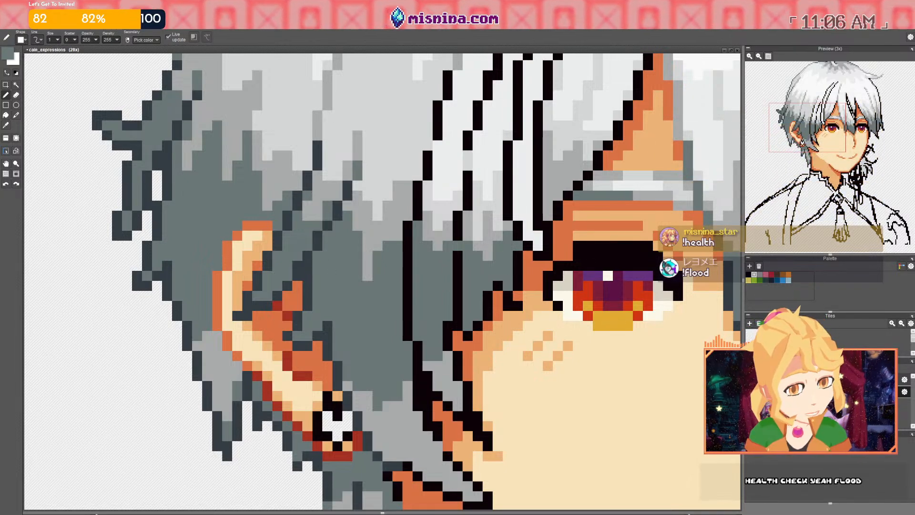
# Recolor the lower parts of the long black strand lines between the ear and the eye in dark slate
pyautogui.moveTo(355, 292); pyautogui.dragTo(276, 294)
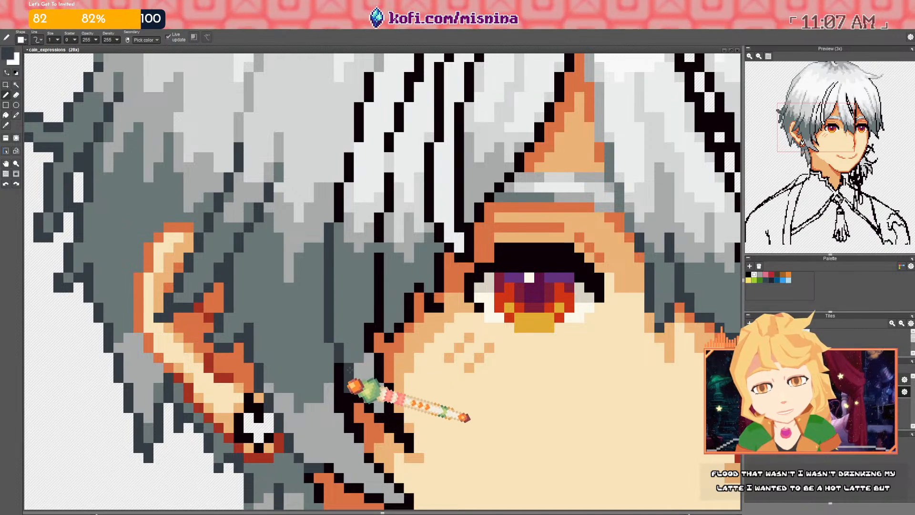
pyautogui.hotkey('ctrl', 'z')
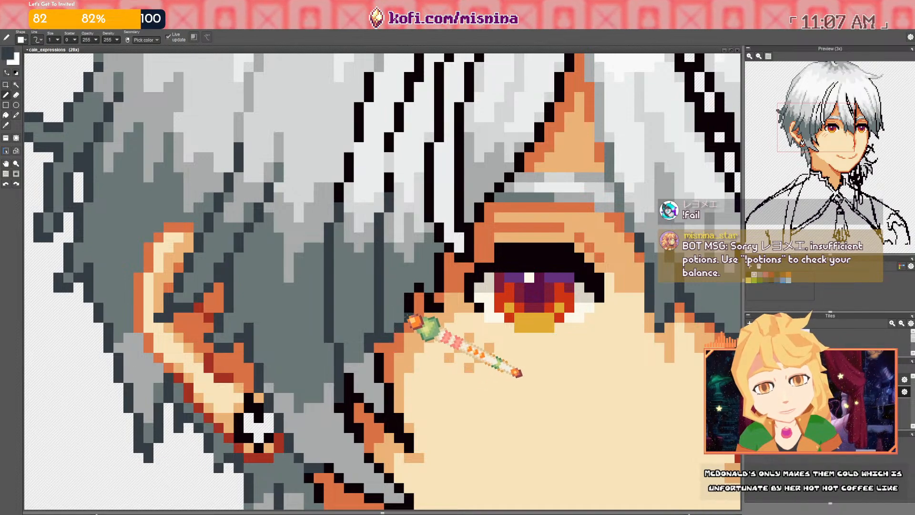
pyautogui.moveTo(428, 295); pyautogui.dragTo(244, 288)
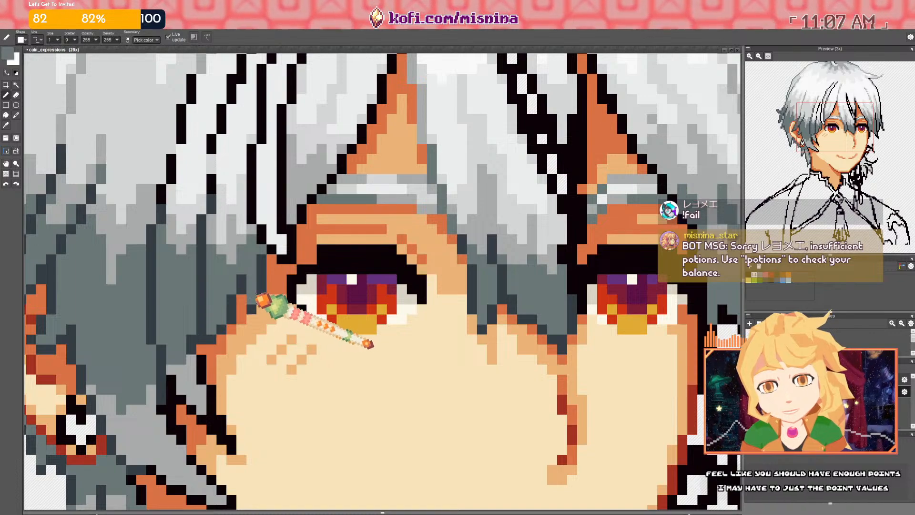
# Recolor the upper parts of the black strand lines beside the fringe in gray tones up to their tips
pyautogui.scroll(-5, 269, 290)
pyautogui.scroll(5, 284, 244)
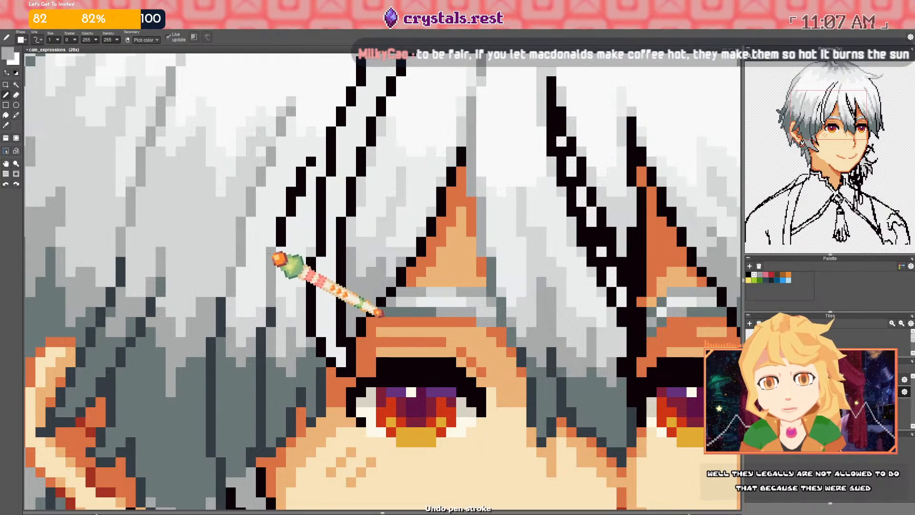
pyautogui.moveTo(292, 203); pyautogui.dragTo(315, 161)
pyautogui.click(301, 191)
pyautogui.moveTo(303, 193)
pyautogui.mouseDown()
pyautogui.moveTo(280, 236)
pyautogui.moveTo(268, 236)
pyautogui.mouseUp()
pyautogui.rightClick(204, 235)
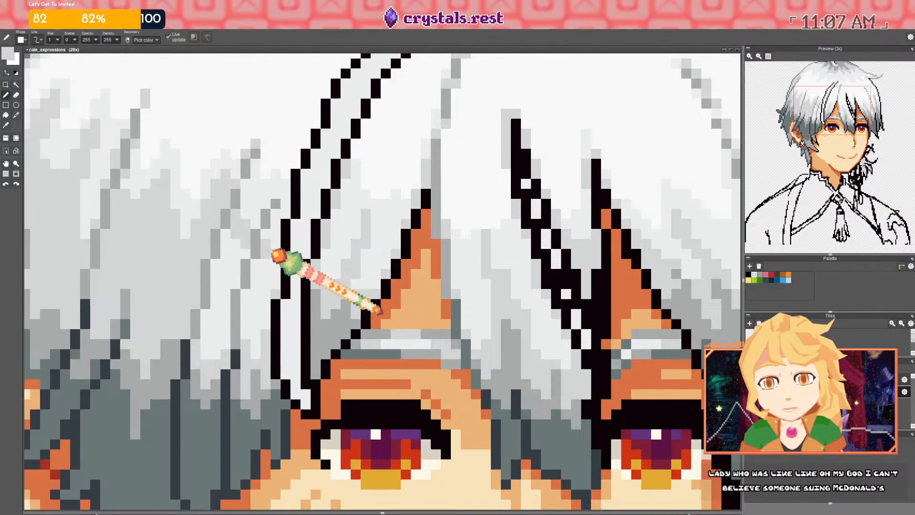
# Inspect the recolored fringe strands and the top of the hair, both close up and against the whole portrait
pyautogui.press('f')
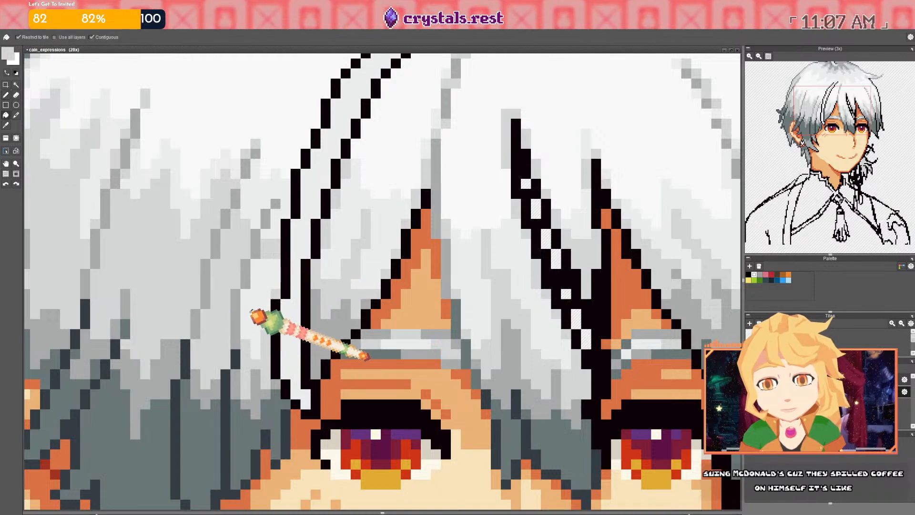
pyautogui.press('b')
pyautogui.scroll(-5, 353, 356)
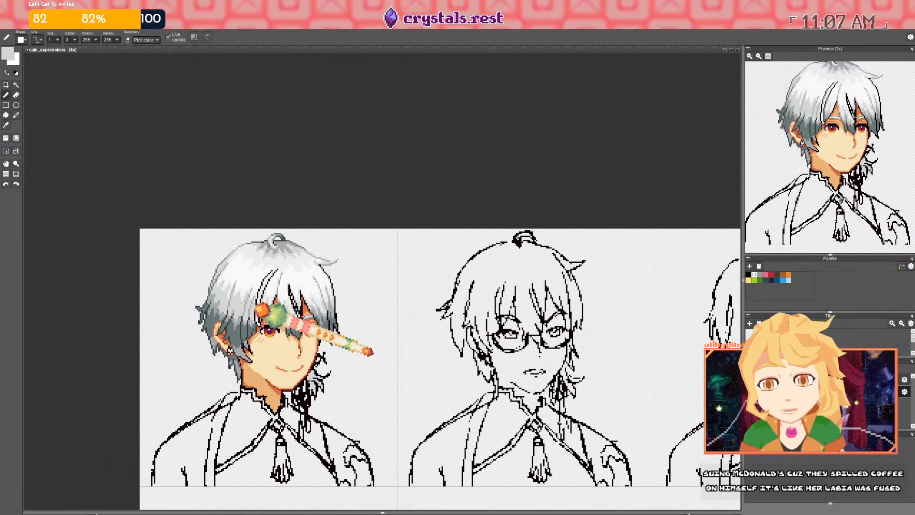
pyautogui.scroll(5, 258, 314)
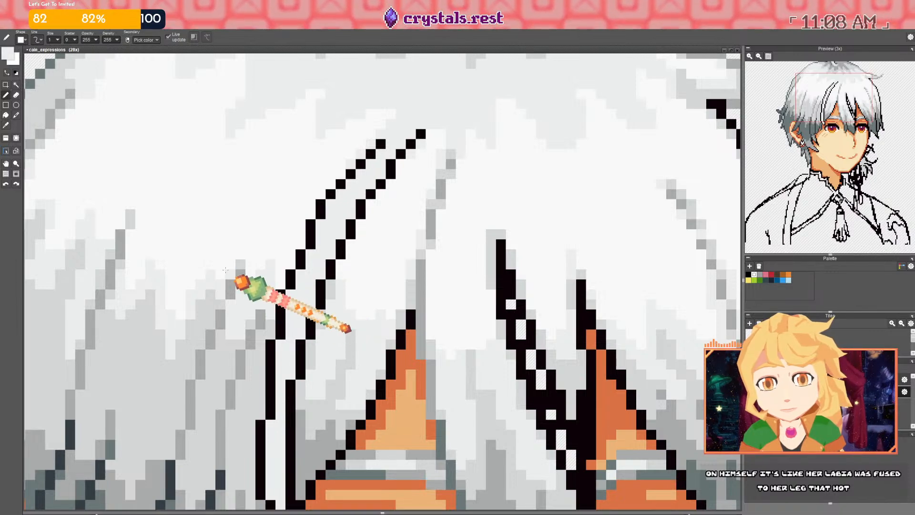
pyautogui.scroll(-2, 247, 289)
pyautogui.scroll(2, 195, 289)
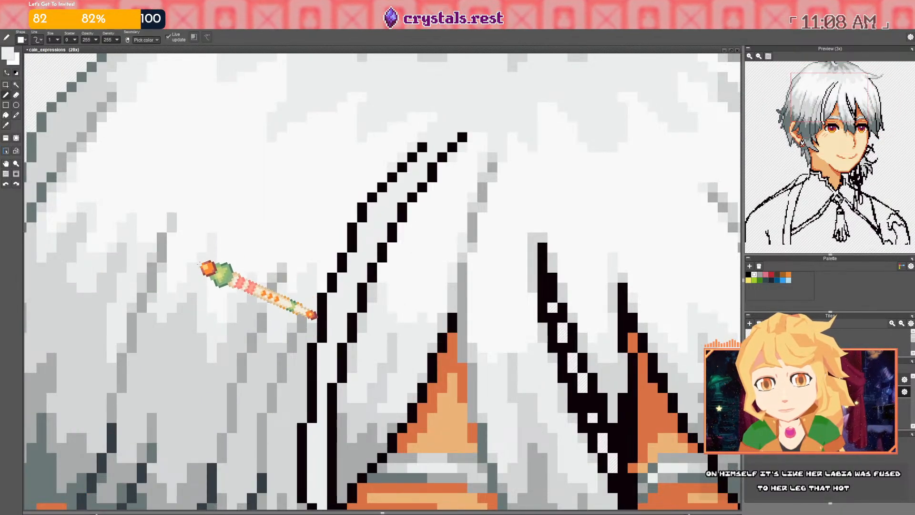
pyautogui.scroll(-2, 200, 263)
pyautogui.scroll(2, 195, 320)
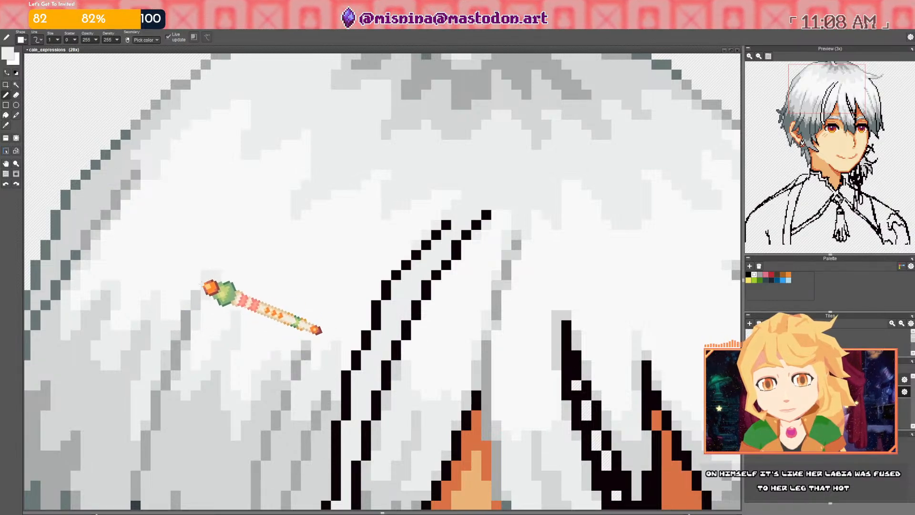
pyautogui.scroll(-3, 203, 284)
pyautogui.moveTo(356, 262); pyautogui.dragTo(300, 270)
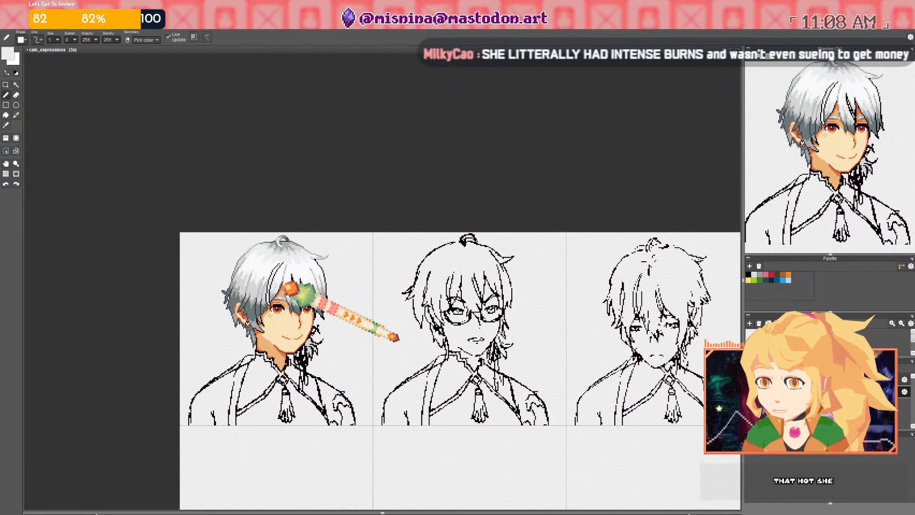
# Shade the base of the bang above the near eye in slate gray and recolor its lower outline in dark slate
pyautogui.scroll(4, 282, 282)
pyautogui.scroll(3, 275, 288)
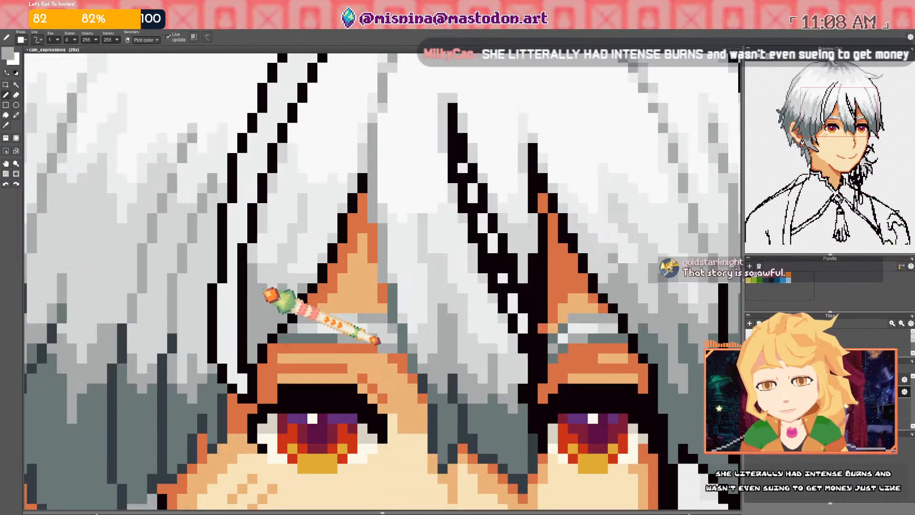
pyautogui.scroll(-3, 265, 289)
pyautogui.scroll(3, 223, 328)
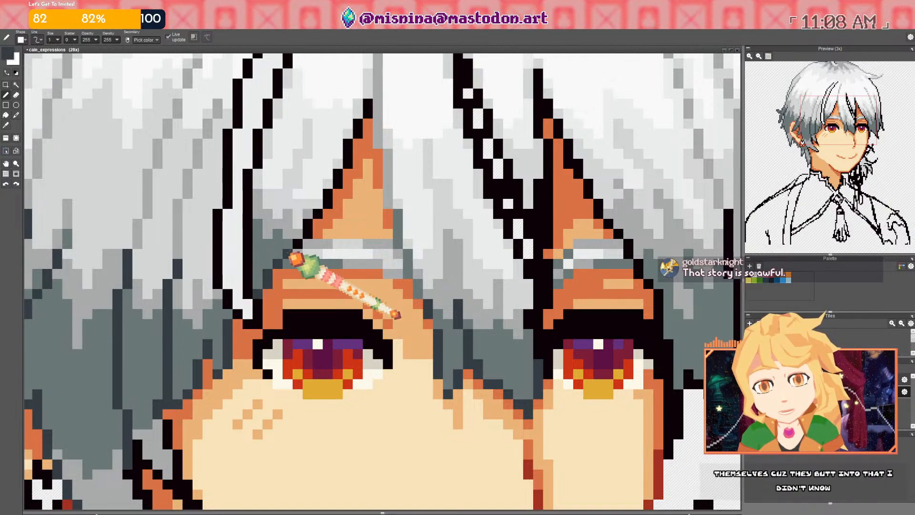
pyautogui.moveTo(333, 170); pyautogui.dragTo(244, 325)
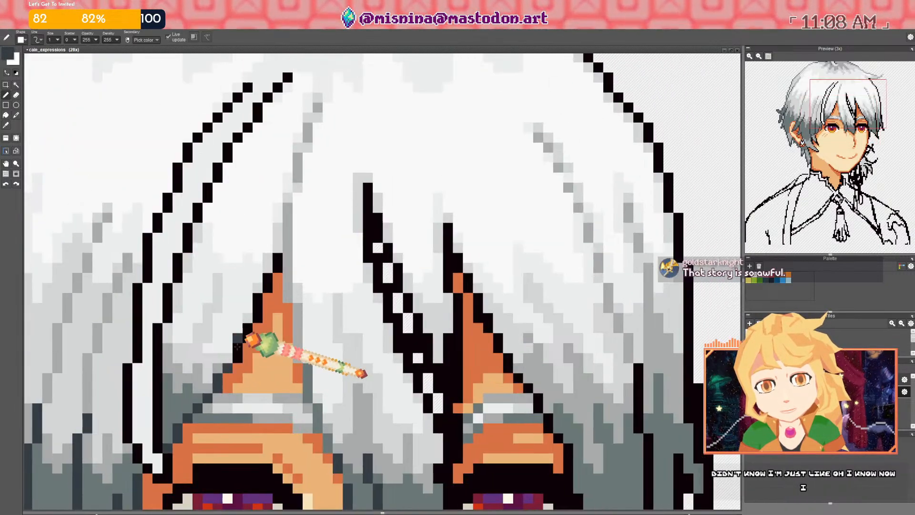
# Recolor the rest of that bang's black outline in slate gray up to its tip, and pick near-white from the fringe
pyautogui.rightClick(184, 404)
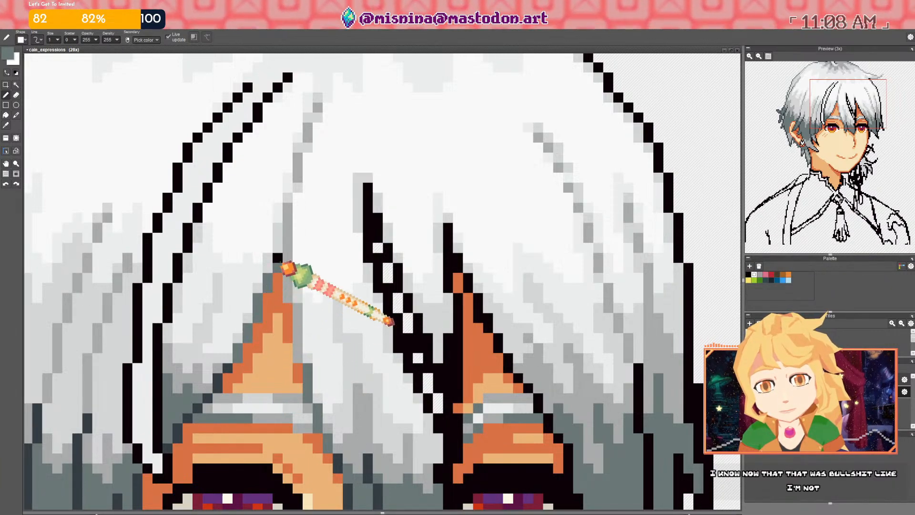
pyautogui.scroll(-5, 288, 263)
pyautogui.moveTo(300, 198); pyautogui.dragTo(289, 267)
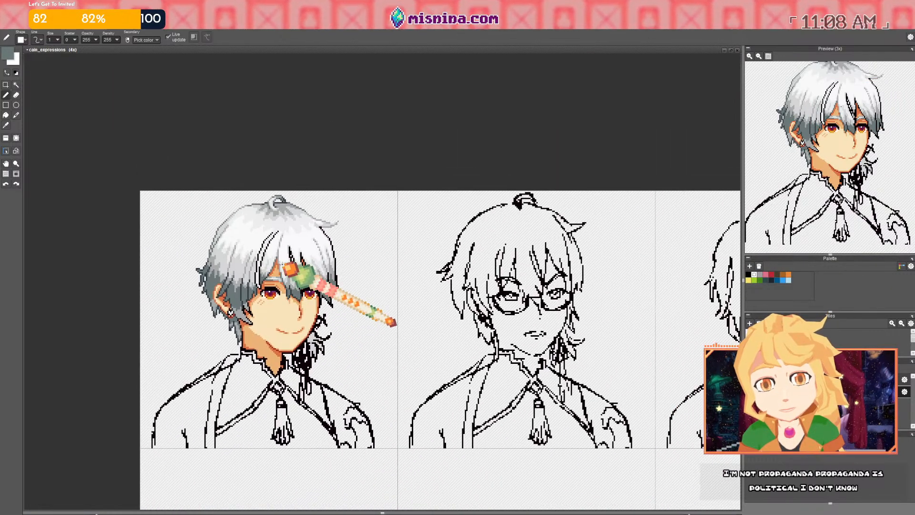
pyautogui.scroll(4, 277, 239)
pyautogui.rightClick(279, 245)
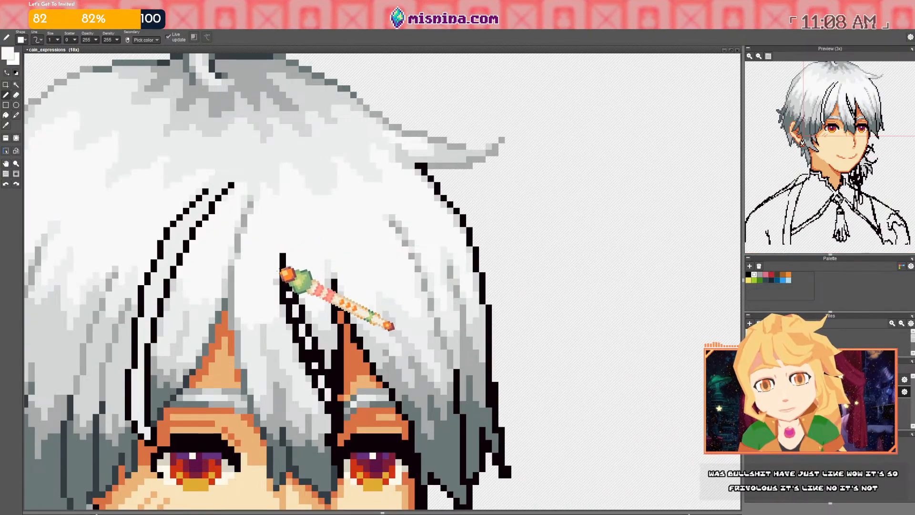
pyautogui.scroll(-4, 277, 291)
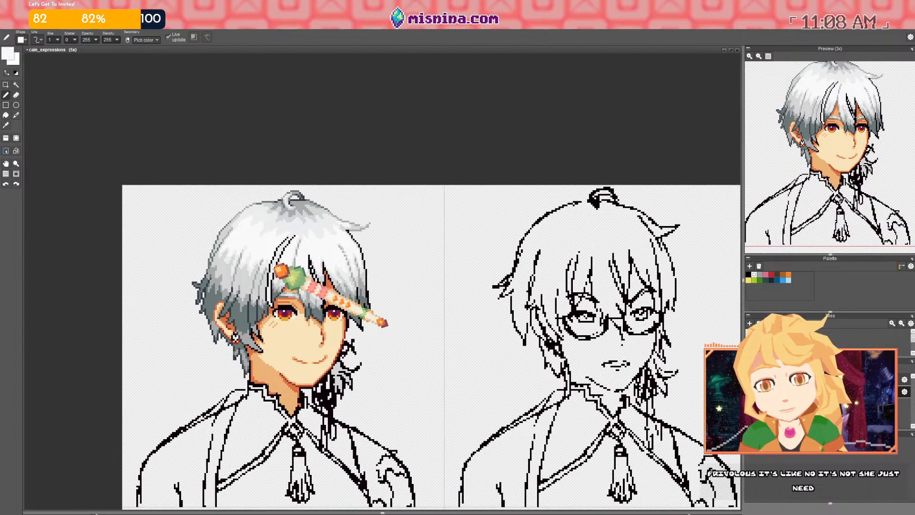
# Fill the upper part of the long black-outlined strand above the near eye with slate gray
pyautogui.scroll(5, 281, 295)
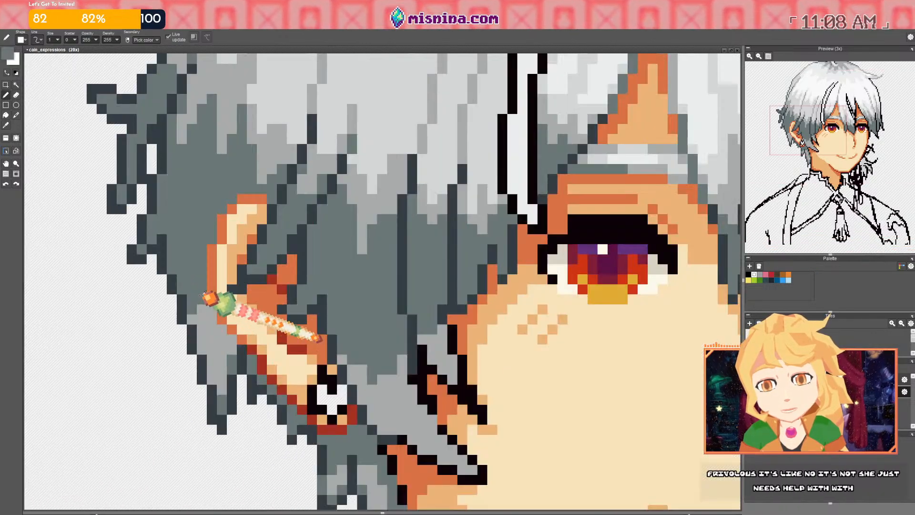
pyautogui.scroll(-5, 231, 330)
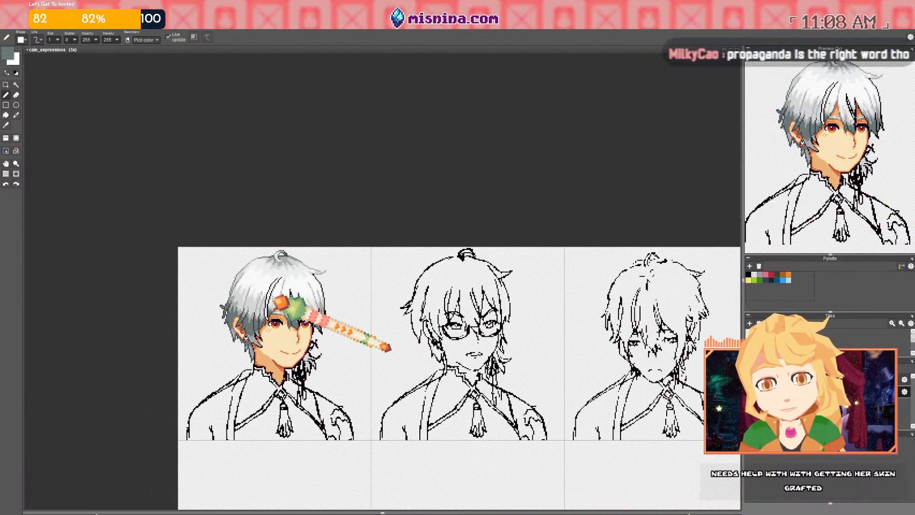
pyautogui.scroll(4, 285, 299)
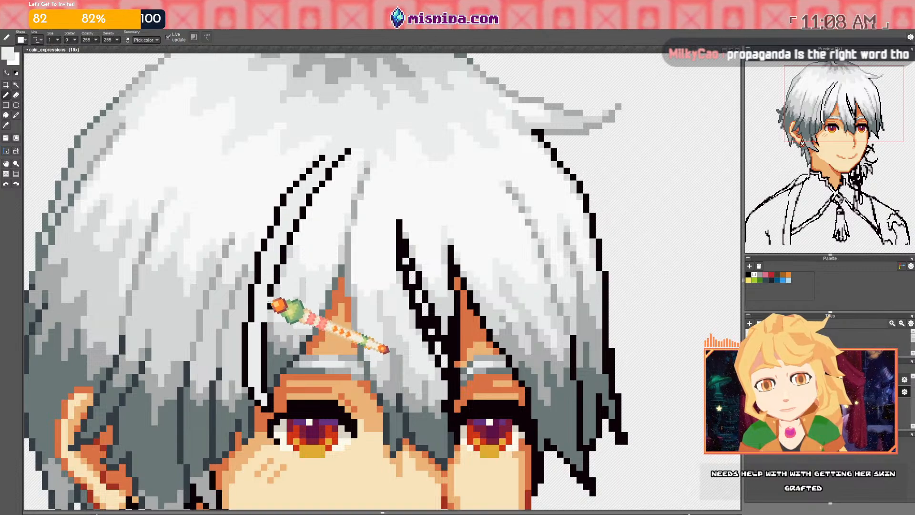
pyautogui.scroll(-3, 275, 322)
pyautogui.scroll(4, 281, 267)
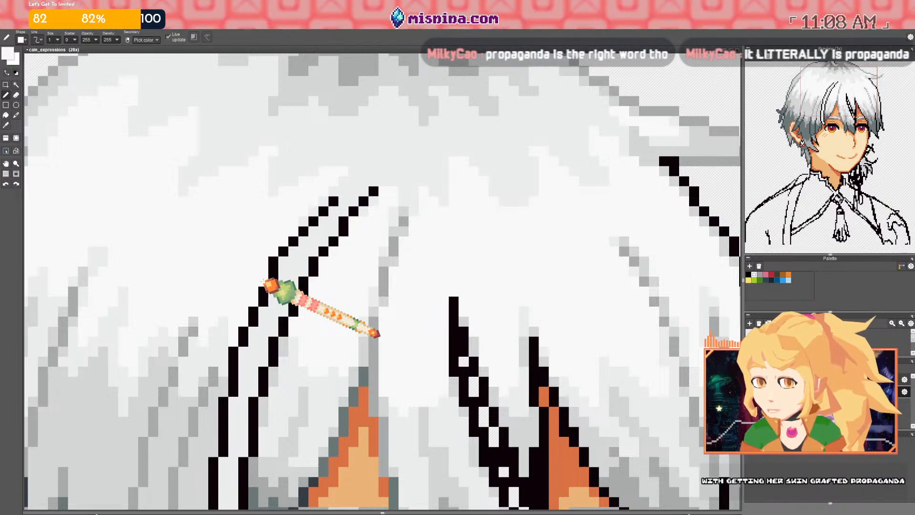
pyautogui.scroll(-4, 267, 284)
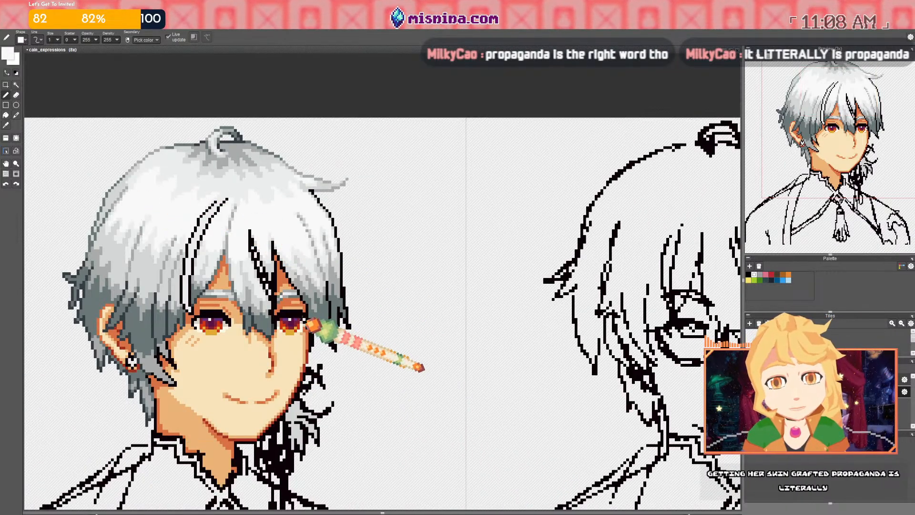
pyautogui.scroll(2, 285, 278)
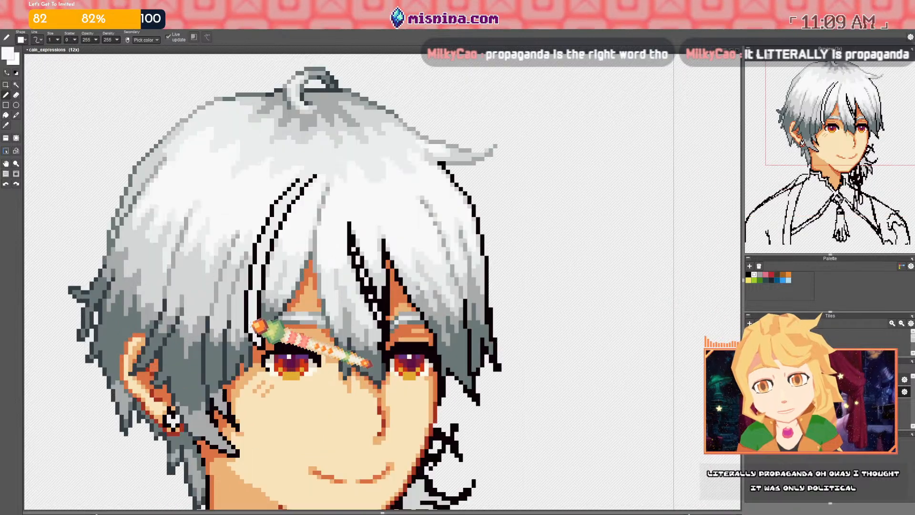
pyautogui.scroll(2, 267, 124)
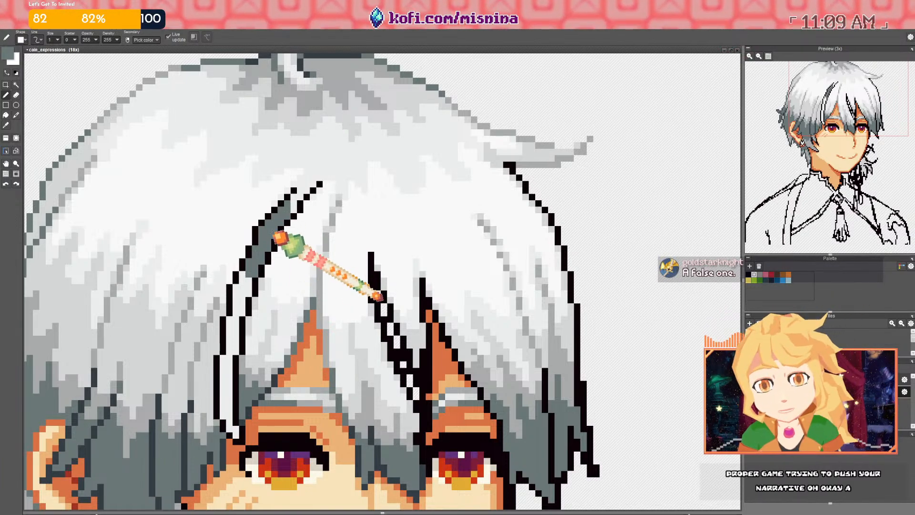
pyautogui.scroll(-3, 301, 211)
pyautogui.scroll(2, 301, 210)
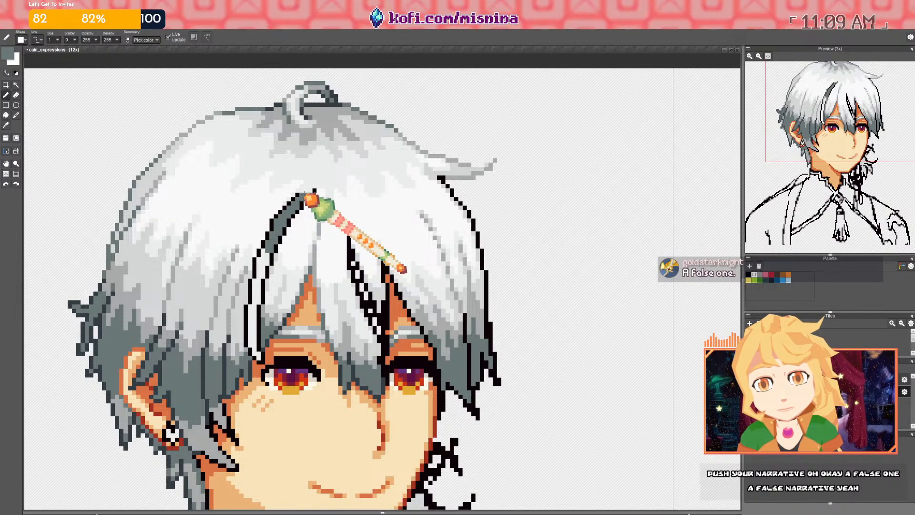
# Mix a dark slate, #2E3636, and fill the middle section of the long strand above the near eye with it
pyautogui.click(9, 54)
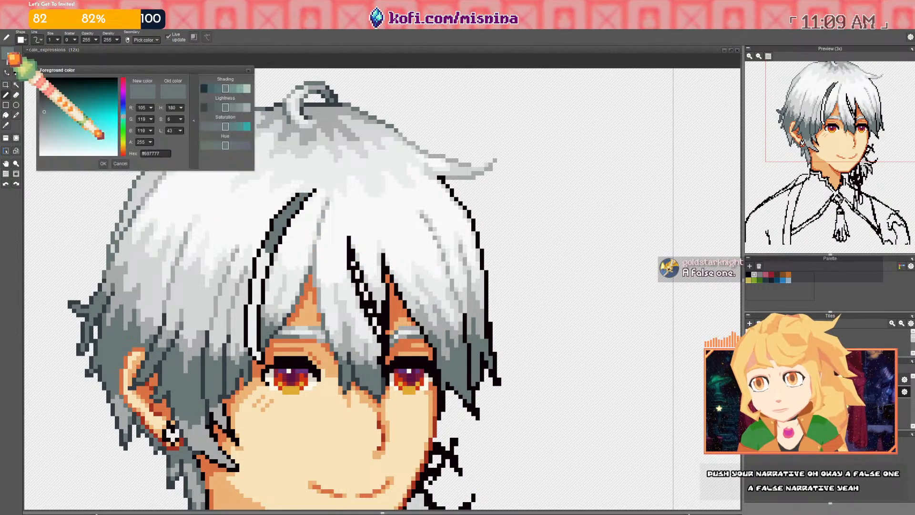
pyautogui.click(47, 98)
pyautogui.scroll(4, 266, 263)
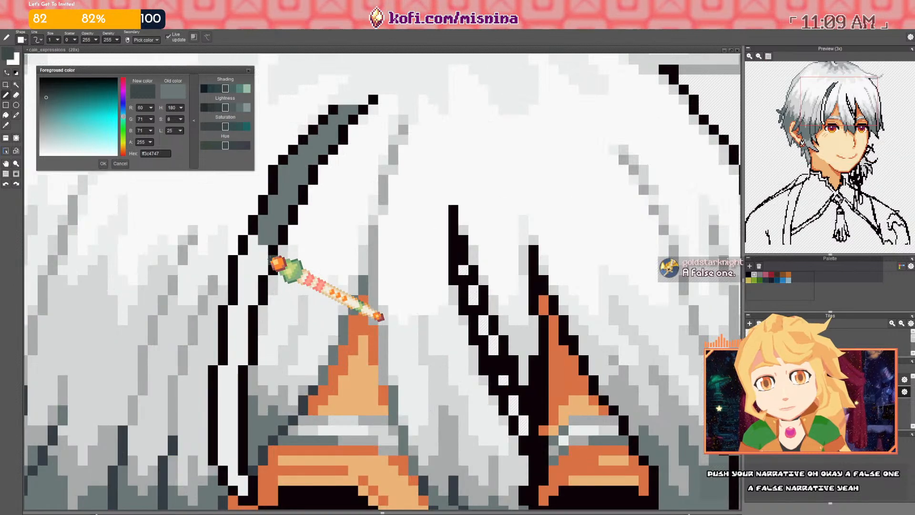
pyautogui.click(45, 92)
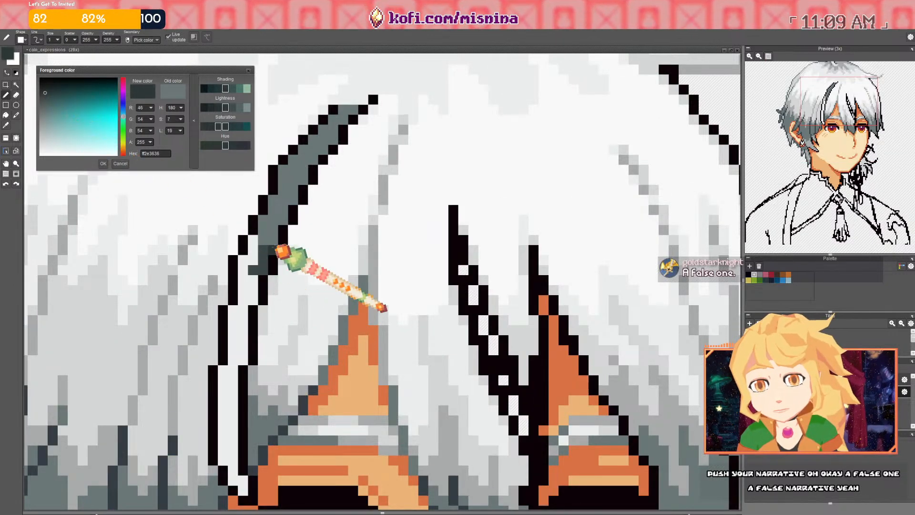
pyautogui.moveTo(265, 248)
pyautogui.mouseDown()
pyautogui.moveTo(261, 272)
pyautogui.moveTo(249, 237)
pyautogui.moveTo(254, 280)
pyautogui.moveTo(241, 259)
pyautogui.moveTo(244, 297)
pyautogui.moveTo(252, 287)
pyautogui.moveTo(253, 303)
pyautogui.moveTo(244, 327)
pyautogui.moveTo(238, 313)
pyautogui.moveTo(237, 338)
pyautogui.moveTo(244, 340)
pyautogui.moveTo(259, 312)
pyautogui.mouseUp()
pyautogui.hotkey('ctrl', 'z')
pyautogui.click(253, 301)
pyautogui.scroll(-3, 253, 300)
pyautogui.scroll(3, 247, 282)
pyautogui.moveTo(273, 241); pyautogui.dragTo(272, 224)
pyautogui.scroll(-3, 274, 228)
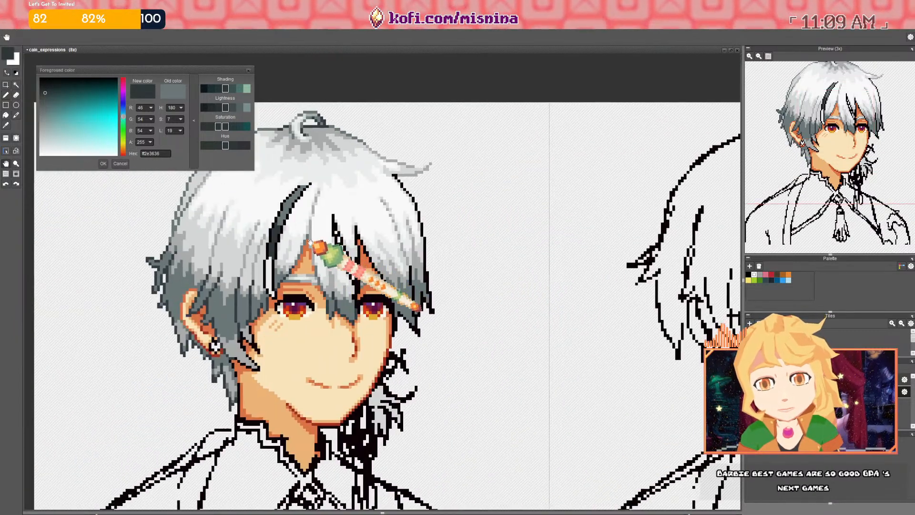
# Mix a near-black, #161B1B, and fill the lower section of the strand down to its end at the eye
pyautogui.scroll(2, 280, 233)
pyautogui.click(46, 85)
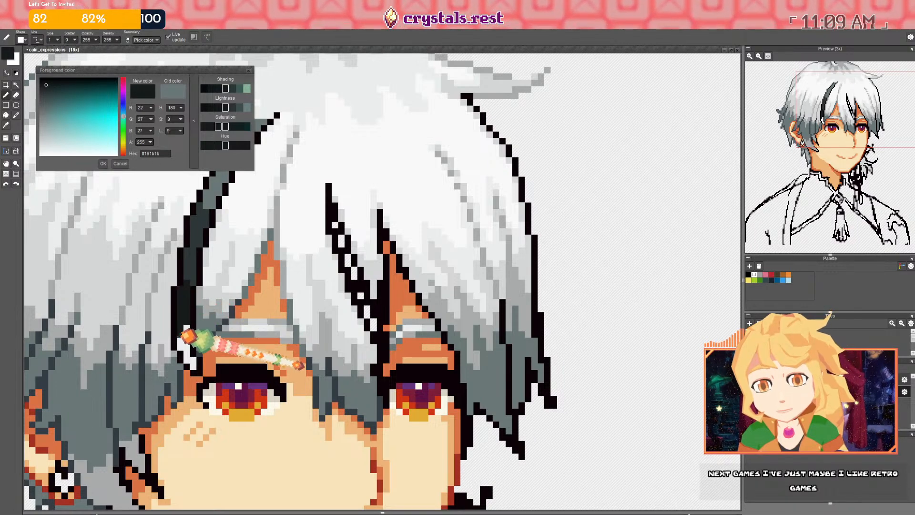
pyautogui.moveTo(187, 354); pyautogui.dragTo(193, 361)
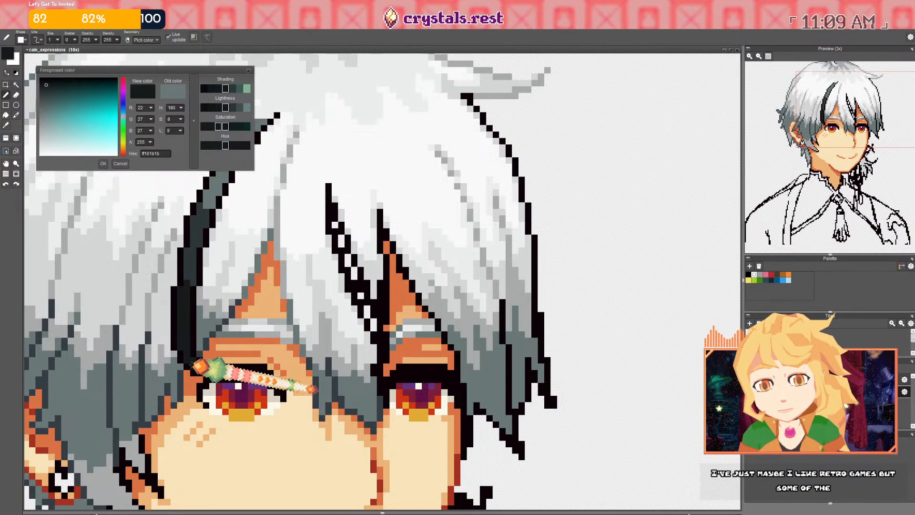
# Blend the transition between the strand's dark slate and near-black sections with single pixels of both tones
pyautogui.rightClick(192, 268)
pyautogui.scroll(-3, 193, 292)
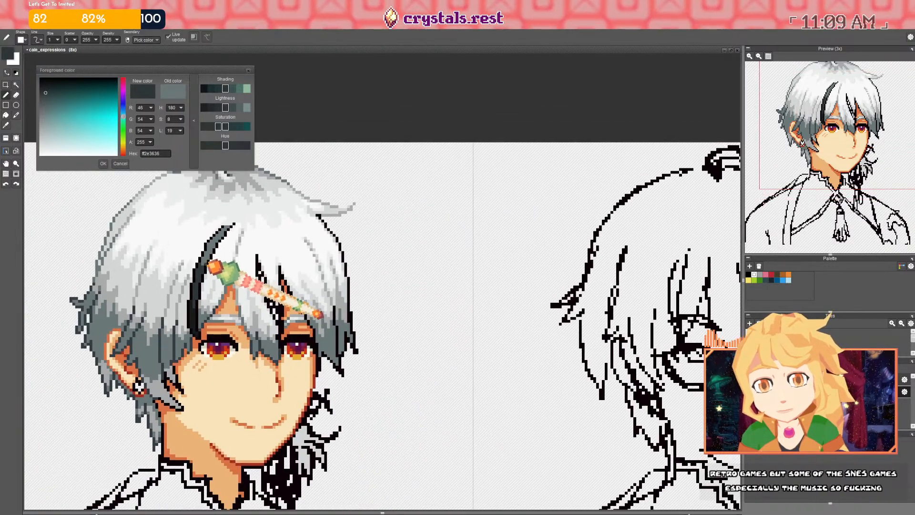
pyautogui.scroll(5, 256, 262)
pyautogui.rightClick(182, 306)
pyautogui.click(175, 286)
pyautogui.click(175, 324)
pyautogui.rightClick(165, 315)
# Recolor the strand's upper tip, including its black end pixel, in dark slate #2E3636
pyautogui.scroll(-2, 165, 310)
pyautogui.press('space')
pyautogui.moveTo(239, 242); pyautogui.dragTo(183, 354)
pyautogui.moveTo(207, 275)
pyautogui.mouseDown()
pyautogui.moveTo(199, 283)
pyautogui.moveTo(218, 273)
pyautogui.mouseUp()
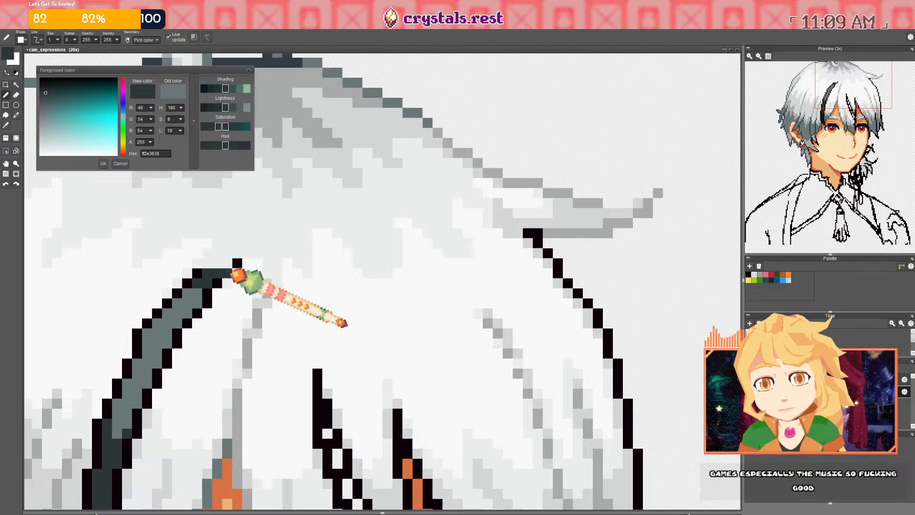
pyautogui.click(237, 264)
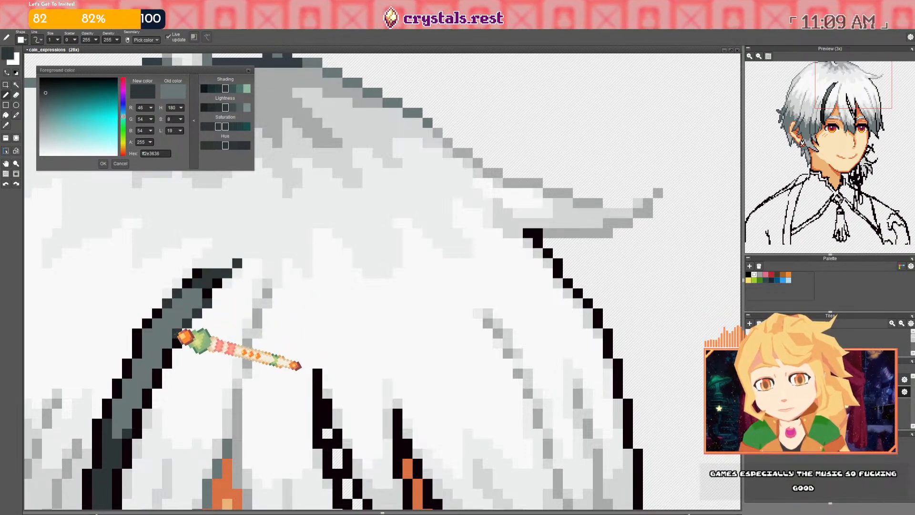
# Replace the black outline on both sides of the strand's slate gray upper section with dark slate
pyautogui.moveTo(138, 333); pyautogui.dragTo(136, 345)
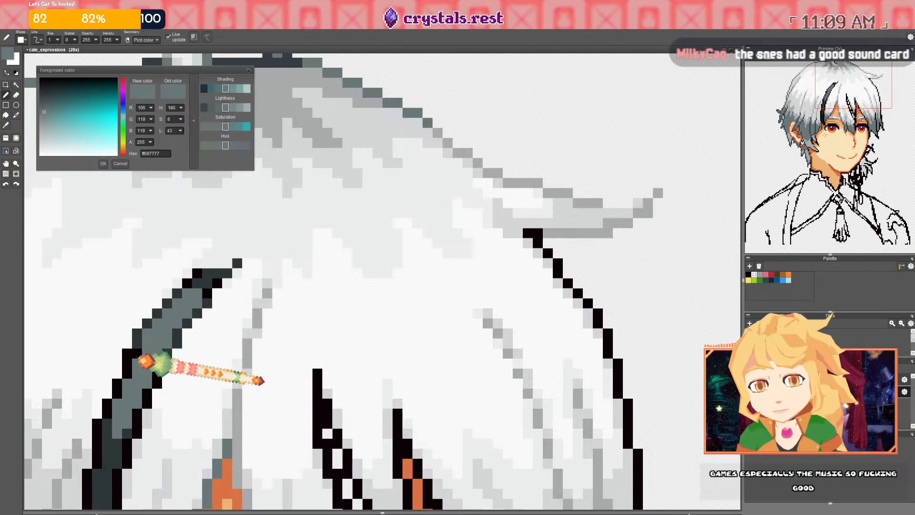
pyautogui.scroll(-1, 165, 376)
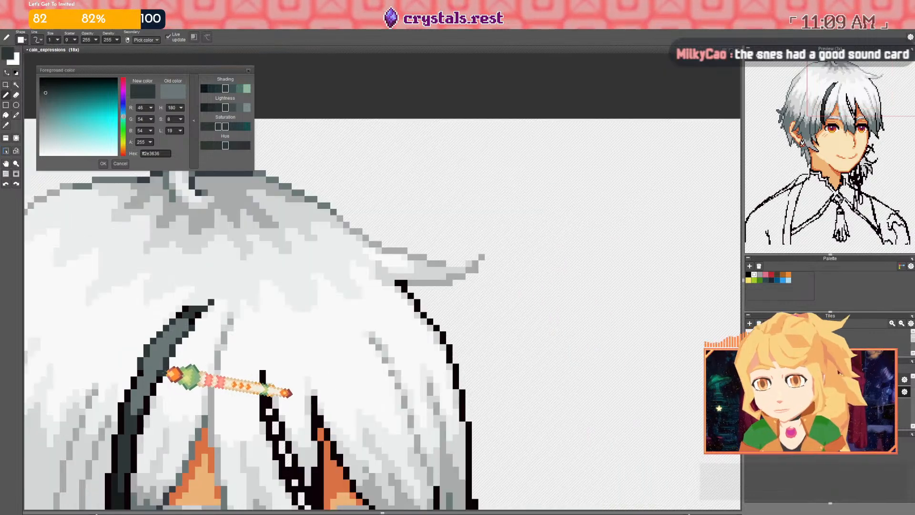
pyautogui.scroll(-1, 171, 434)
pyautogui.scroll(3, 232, 358)
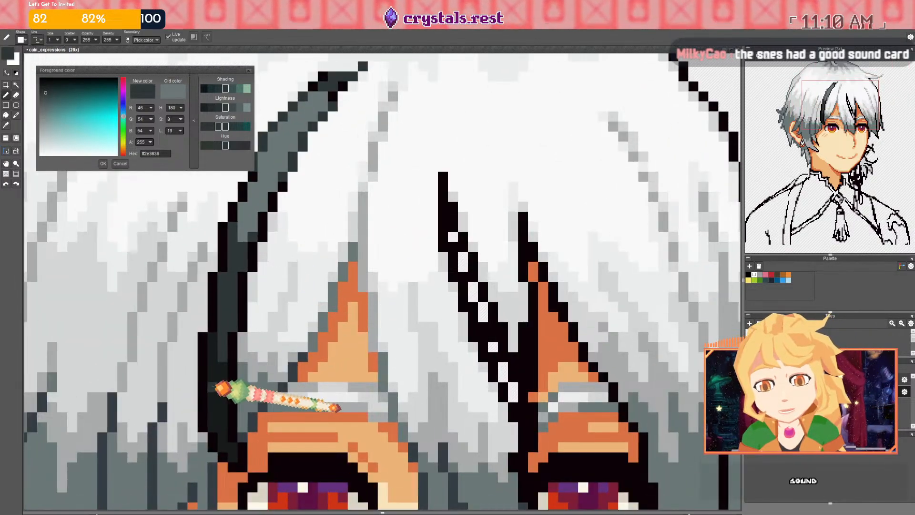
# Recolor the black outline around the strand's middle section in near-black #161B1B on both sides
pyautogui.rightClick(213, 386)
pyautogui.moveTo(259, 185); pyautogui.dragTo(230, 290)
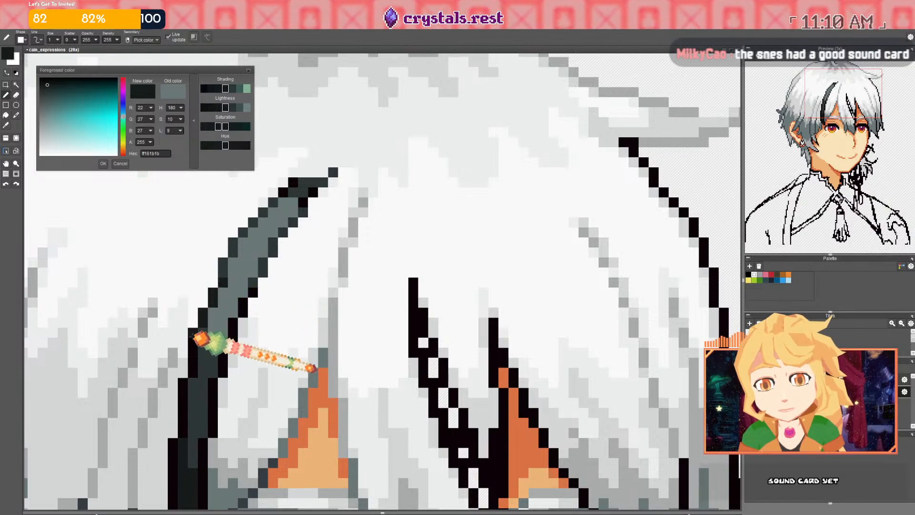
pyautogui.moveTo(204, 378); pyautogui.dragTo(180, 286)
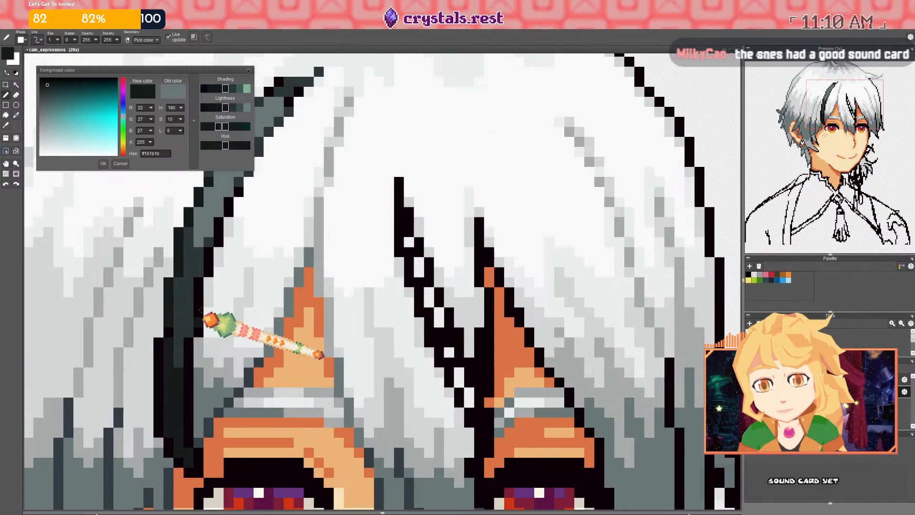
pyautogui.moveTo(216, 256); pyautogui.dragTo(223, 350)
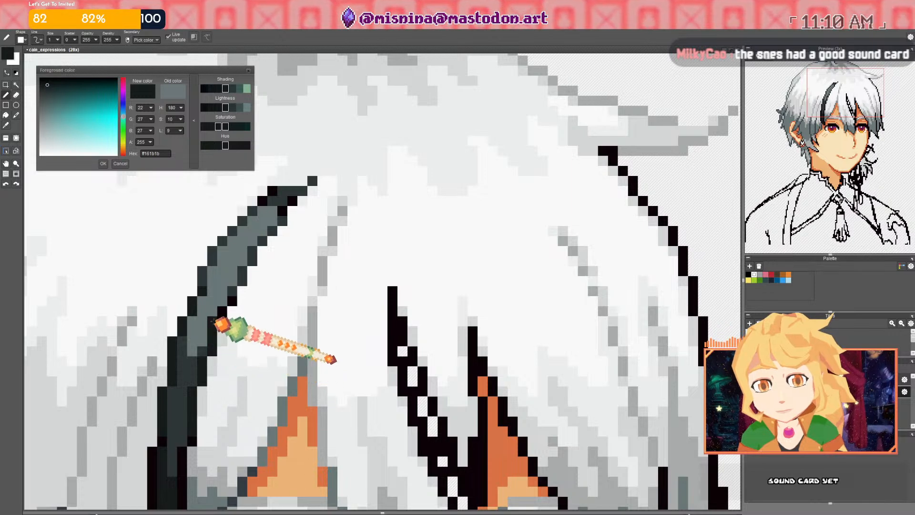
pyautogui.rightClick(207, 310)
pyautogui.click(211, 313)
pyautogui.rightClick(221, 315)
pyautogui.click(232, 302)
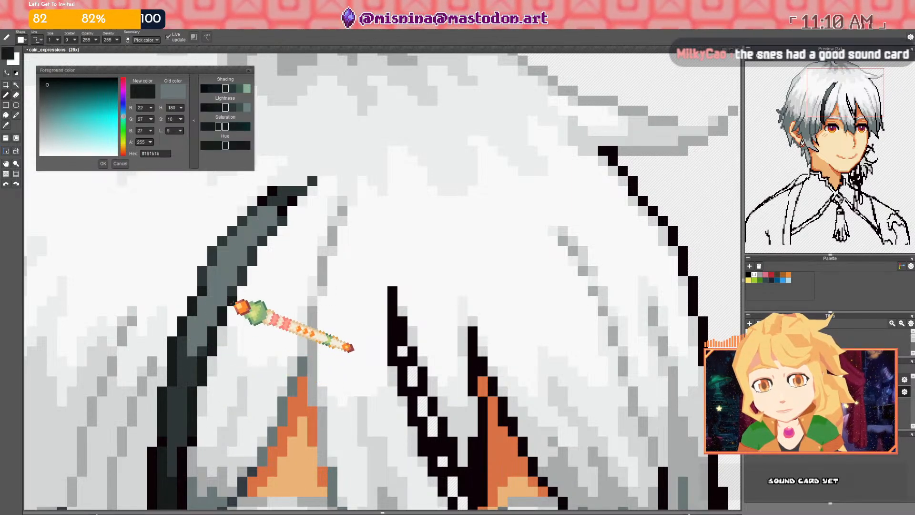
# Soften the transition from slate gray to dark slate in the strand's upper half and along its inner edge
pyautogui.rightClick(197, 356)
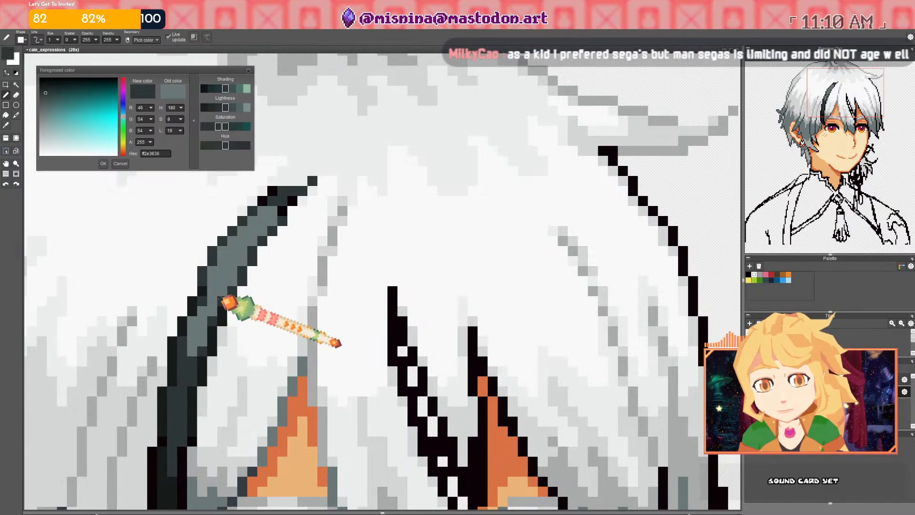
pyautogui.moveTo(224, 247); pyautogui.dragTo(201, 306)
pyautogui.rightClick(249, 267)
pyautogui.click(258, 266)
pyautogui.rightClick(262, 262)
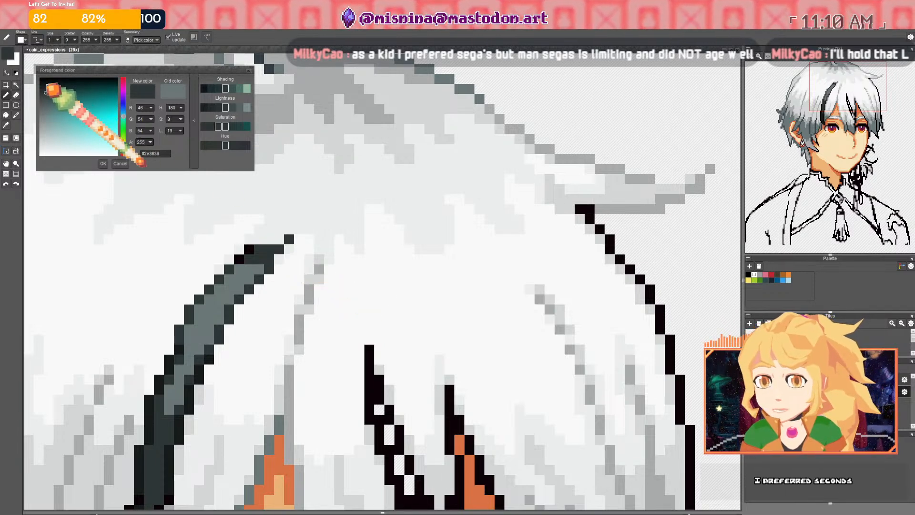
# Mix a near-black, #131717, and recolor the black outline pixels just below the strand's upper tip
pyautogui.click(46, 84)
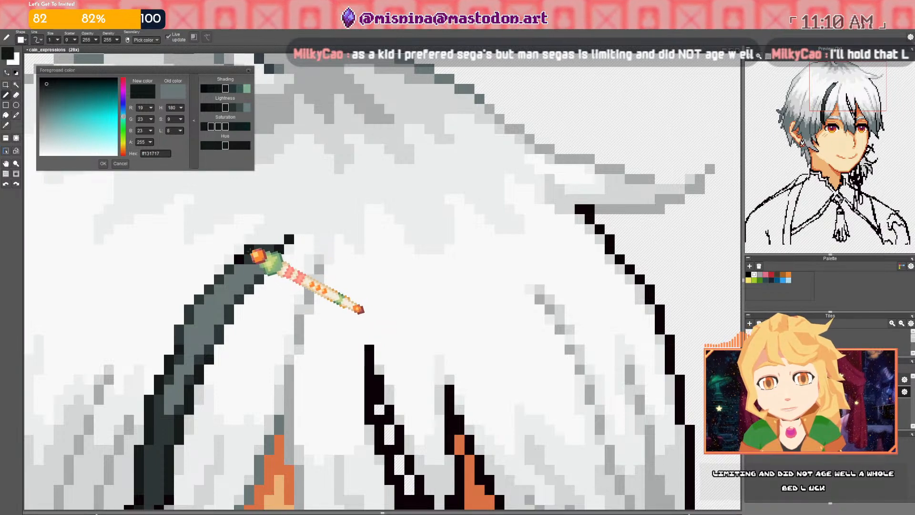
pyautogui.scroll(-3, 241, 324)
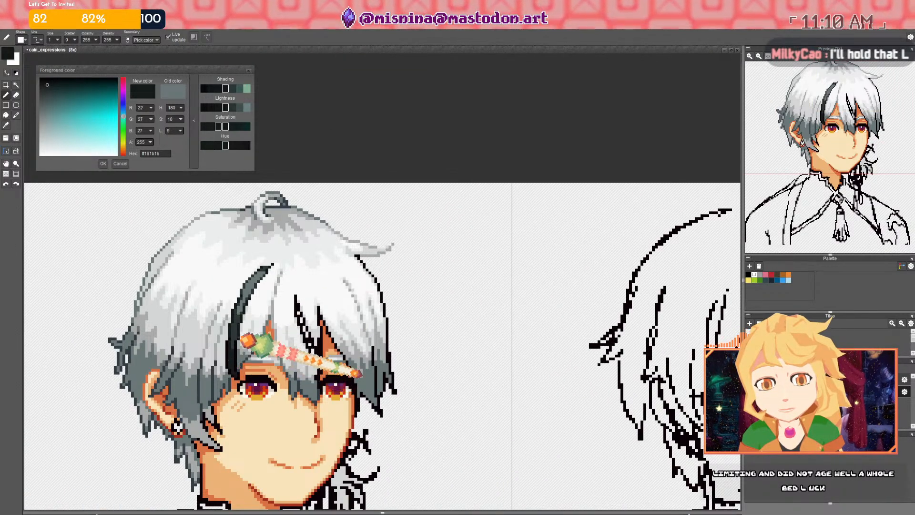
pyautogui.scroll(3, 246, 332)
# Mix a darker near-black, #090C0C, for the outline of the strand's lower section
pyautogui.click(48, 81)
pyautogui.scroll(-5, 332, 262)
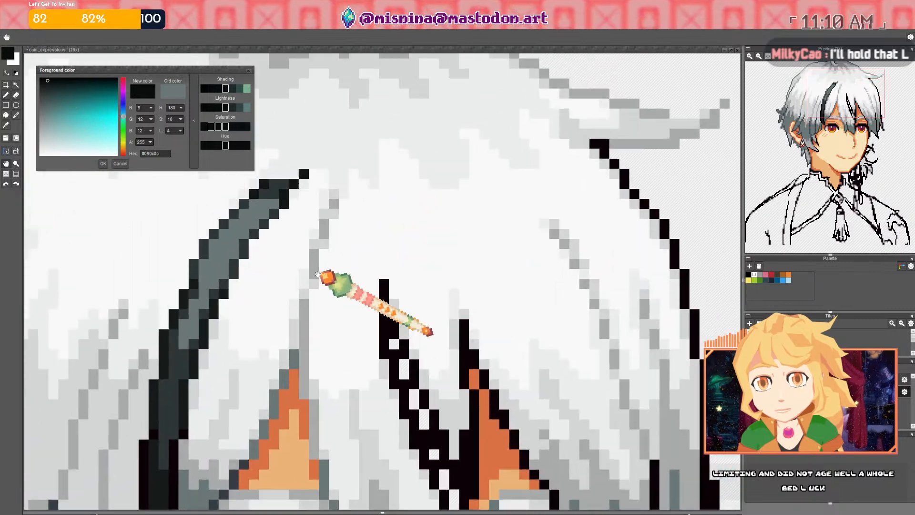
pyautogui.scroll(5, 333, 274)
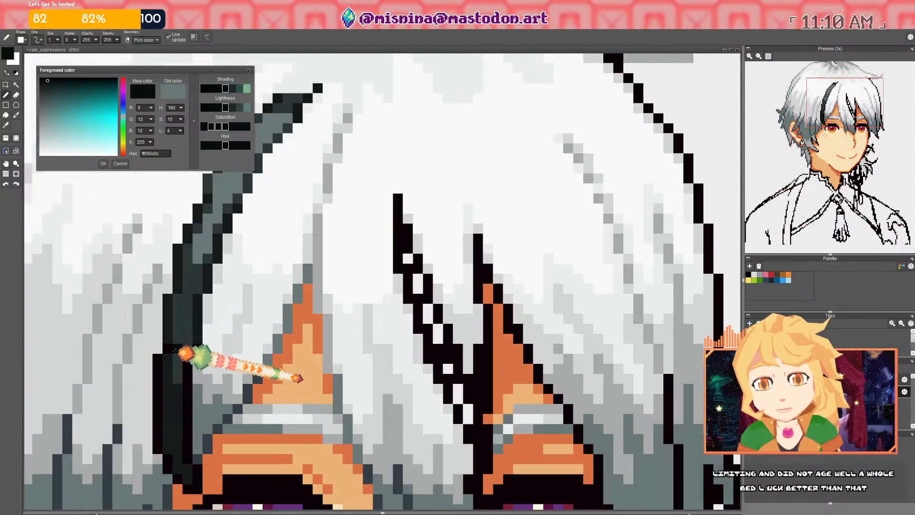
pyautogui.rightClick(168, 357)
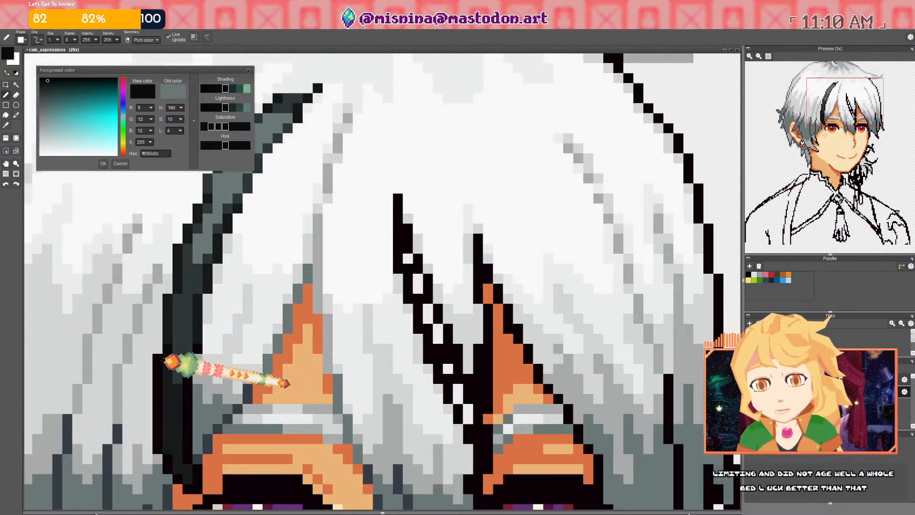
# Recolor the outline pixels around the strand's upper tip in near-black #161B1B
pyautogui.moveTo(319, 115); pyautogui.dragTo(265, 264)
pyautogui.scroll(2, 271, 266)
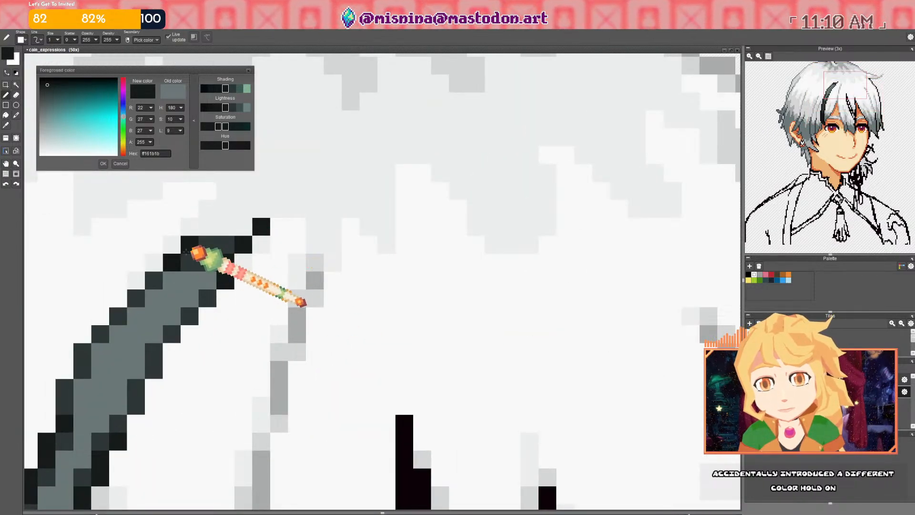
pyautogui.scroll(-4, 224, 245)
# Undo the last pen stroke and recolor the outline of the strand's lower section in near-black #090C0C
pyautogui.scroll(2, 176, 243)
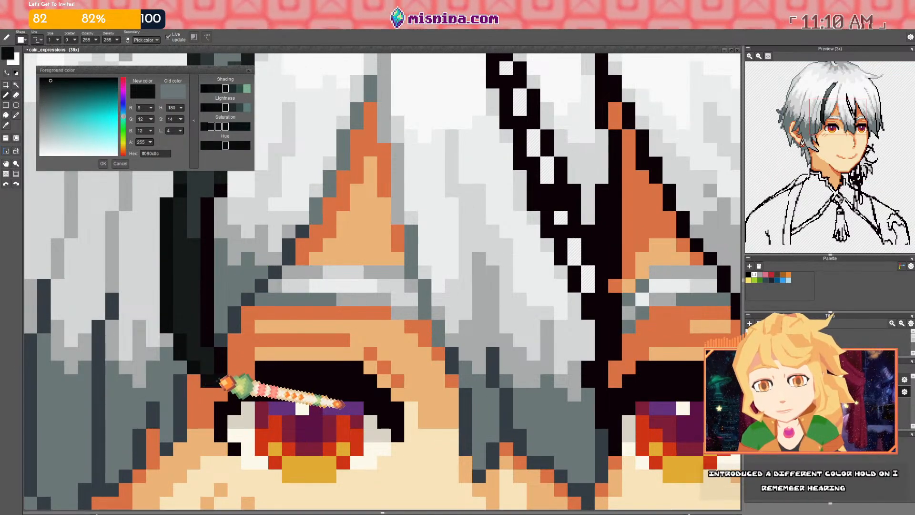
pyautogui.hotkey('ctrl', 'z')
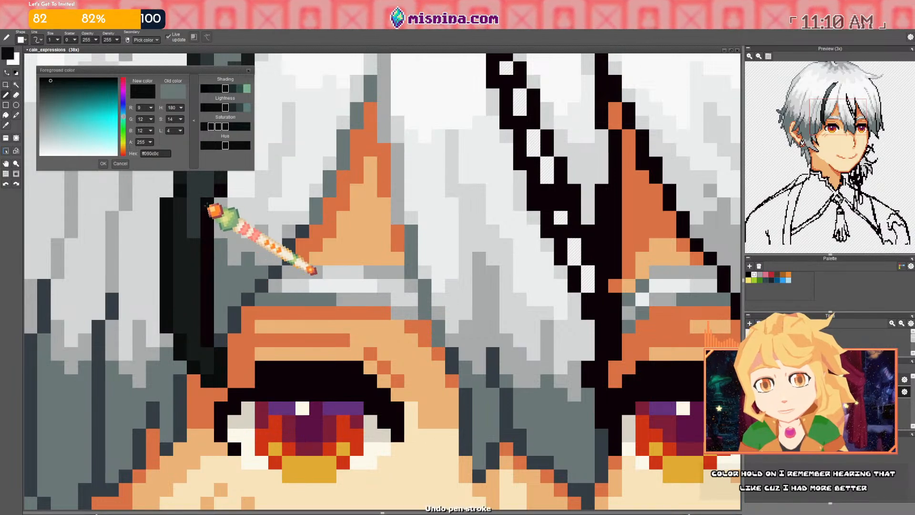
pyautogui.moveTo(227, 214)
pyautogui.mouseDown()
pyautogui.moveTo(201, 462)
pyautogui.moveTo(194, 436)
pyautogui.mouseUp()
pyautogui.scroll(-4, 155, 428)
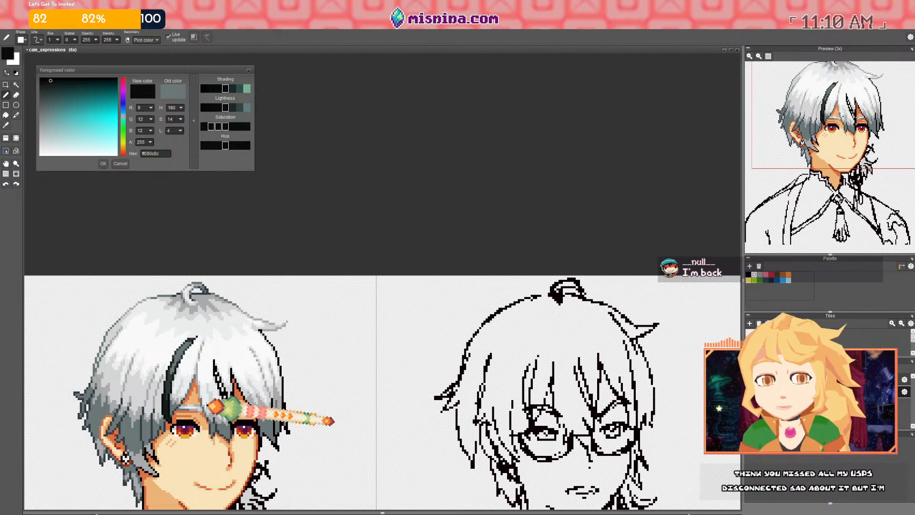
# Recolor the black outline pixels along the dark strand's upper section in dark slate #2E3636
pyautogui.scroll(5, 198, 405)
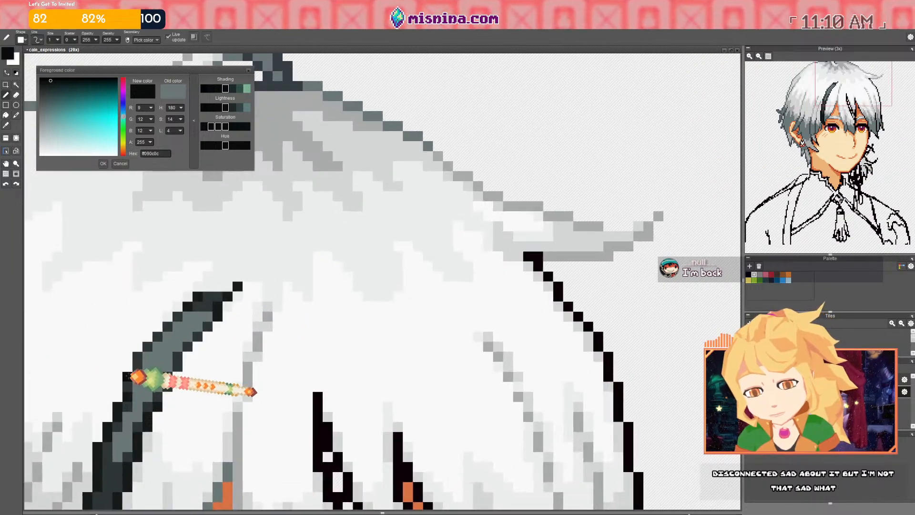
pyautogui.rightClick(149, 362)
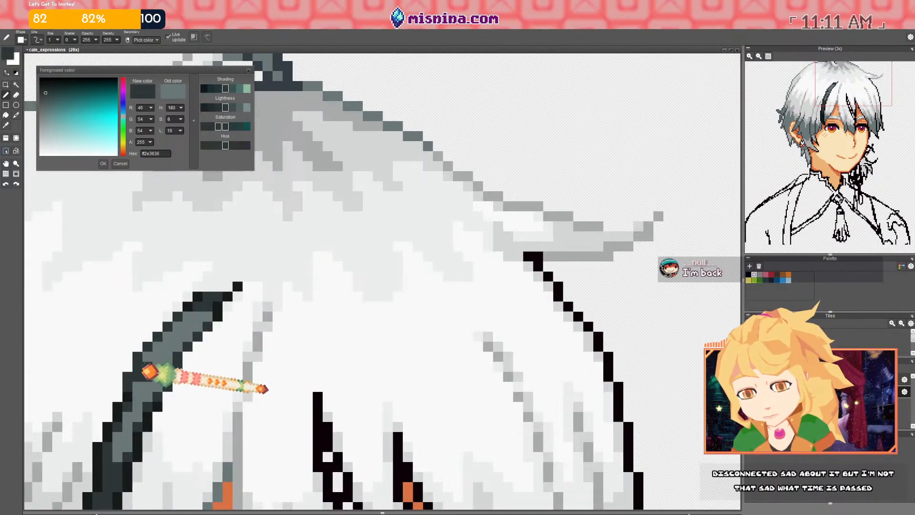
pyautogui.rightClick(156, 365)
pyautogui.click(145, 372)
pyautogui.rightClick(134, 346)
pyautogui.click(136, 357)
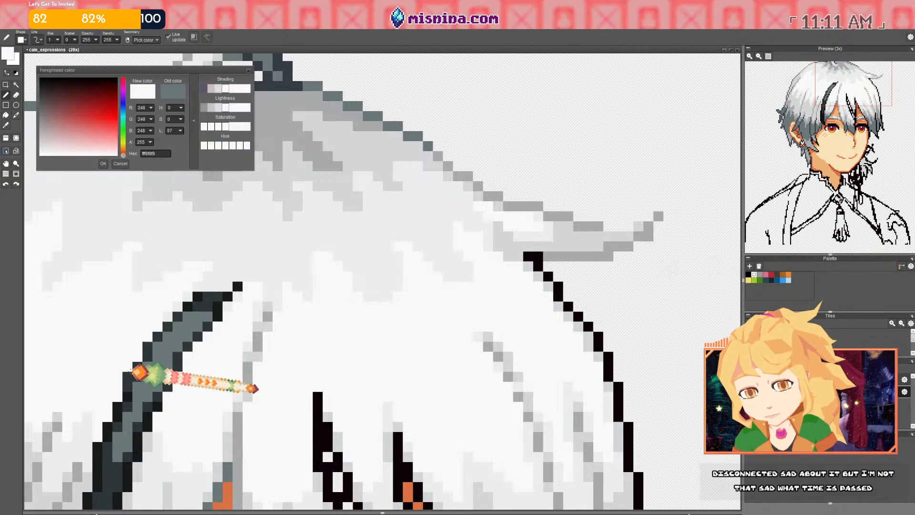
pyautogui.click(126, 377)
pyautogui.rightClick(152, 355)
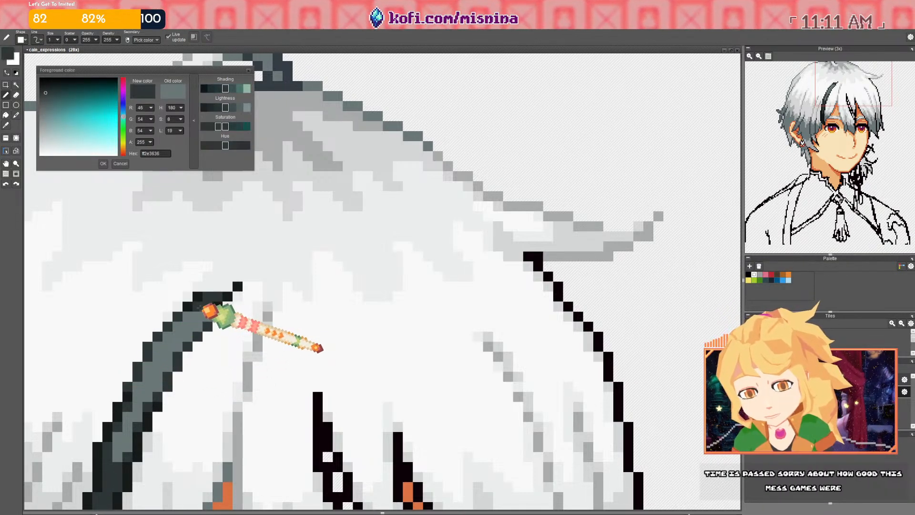
# Recolor the dark strand's upper tip in light grey #A9ABAB and the pixels just below it in slate grey #697777
pyautogui.scroll(-5, 205, 325)
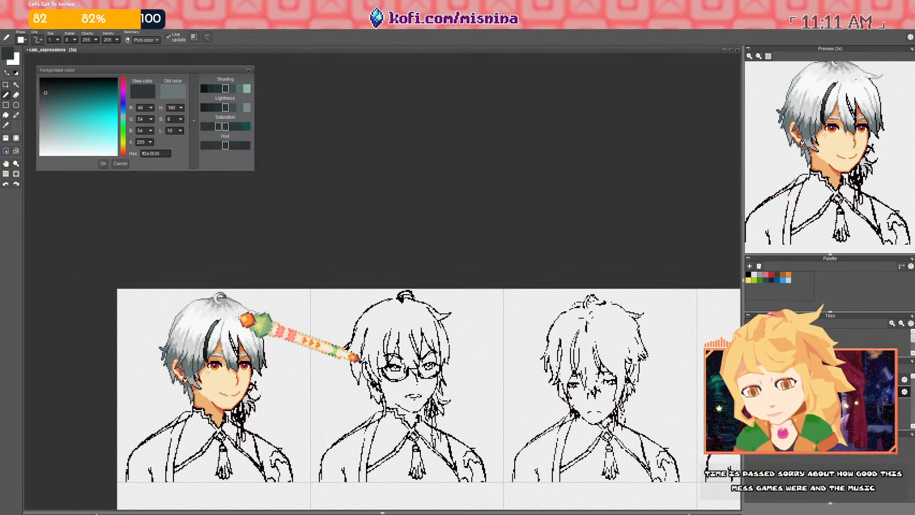
pyautogui.scroll(5, 233, 321)
pyautogui.rightClick(190, 227)
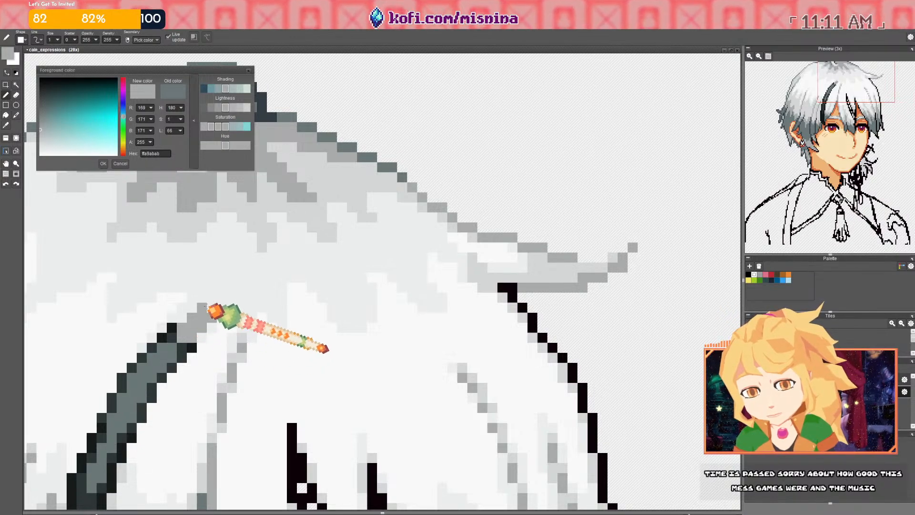
pyautogui.scroll(-2, 206, 305)
pyautogui.rightClick(175, 199)
pyautogui.scroll(3, 195, 314)
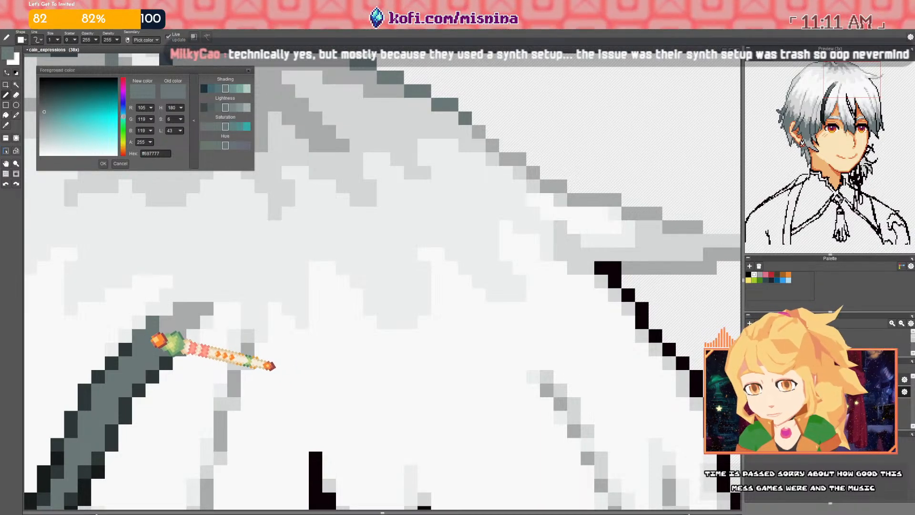
pyautogui.scroll(-3, 176, 340)
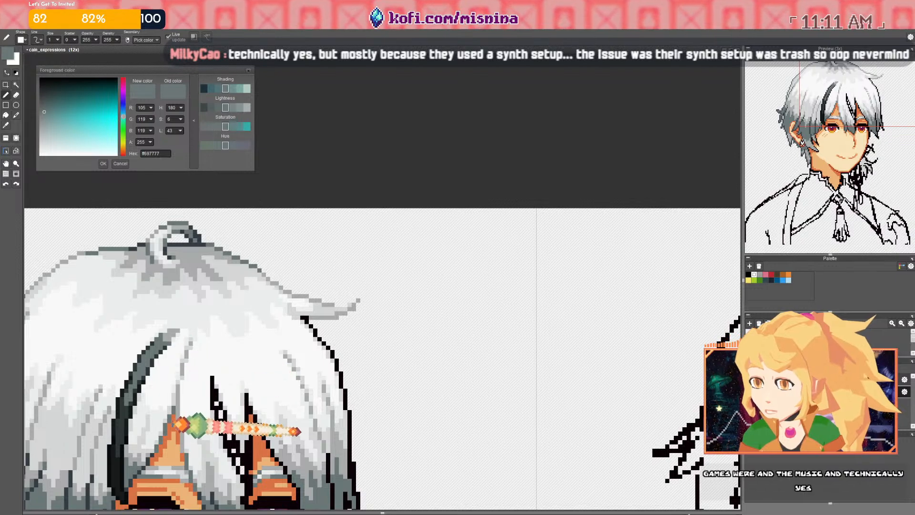
# Save the file and fill the second strand, in the bangs between the eyes, with slate grey #697777
pyautogui.moveTo(174, 422); pyautogui.dragTo(162, 319)
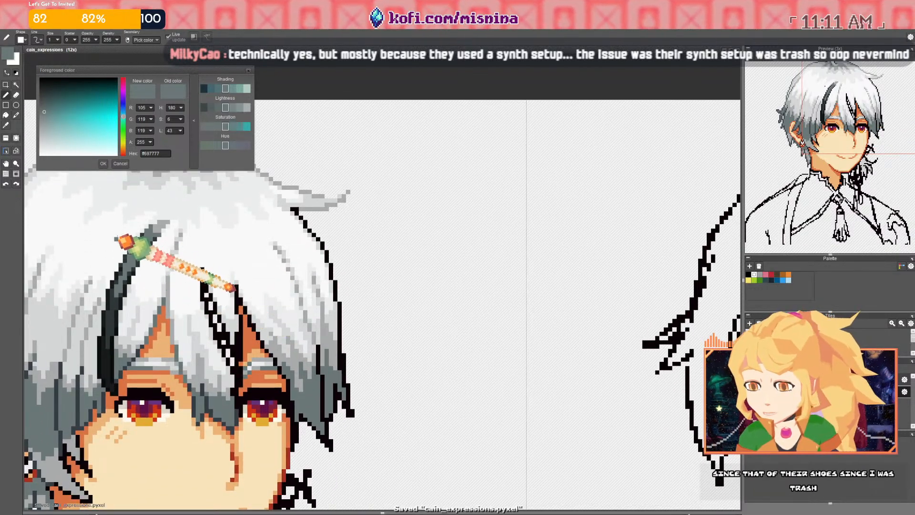
pyautogui.scroll(1, 238, 305)
pyautogui.scroll(1, 239, 333)
pyautogui.scroll(2, 238, 332)
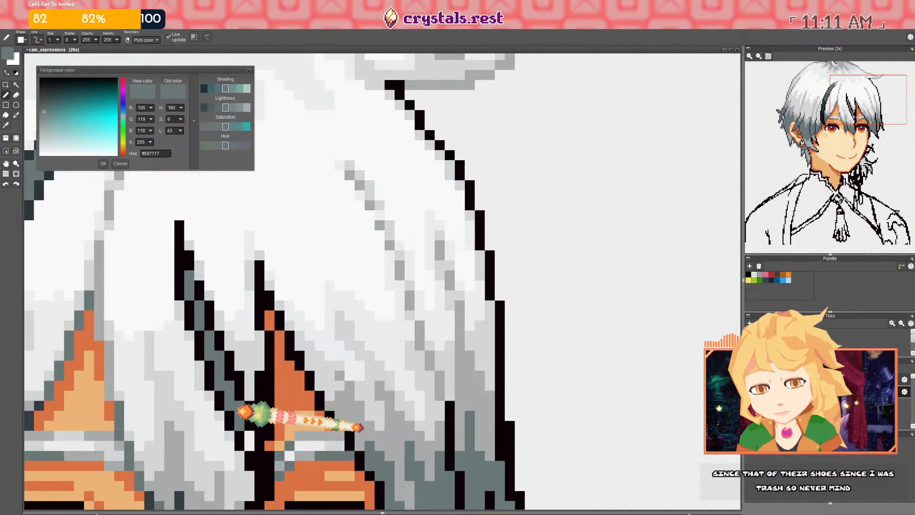
pyautogui.scroll(-4, 251, 421)
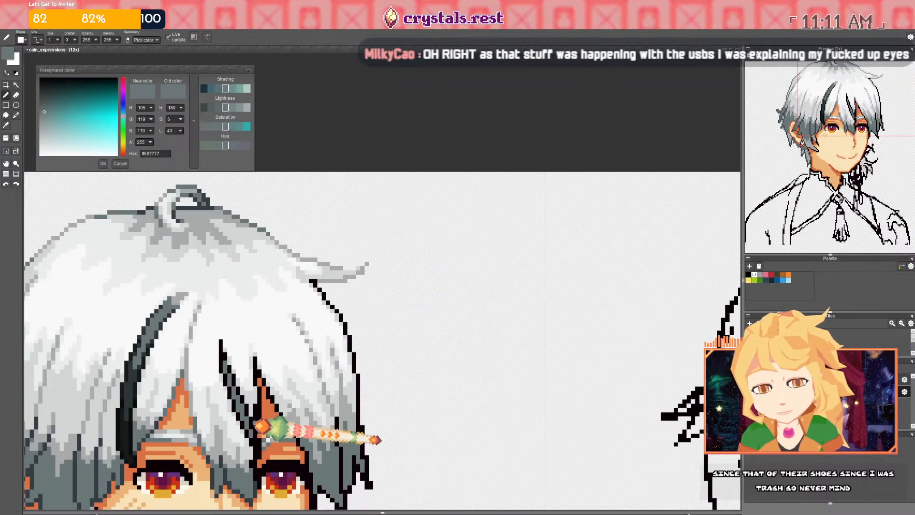
pyautogui.scroll(4, 248, 399)
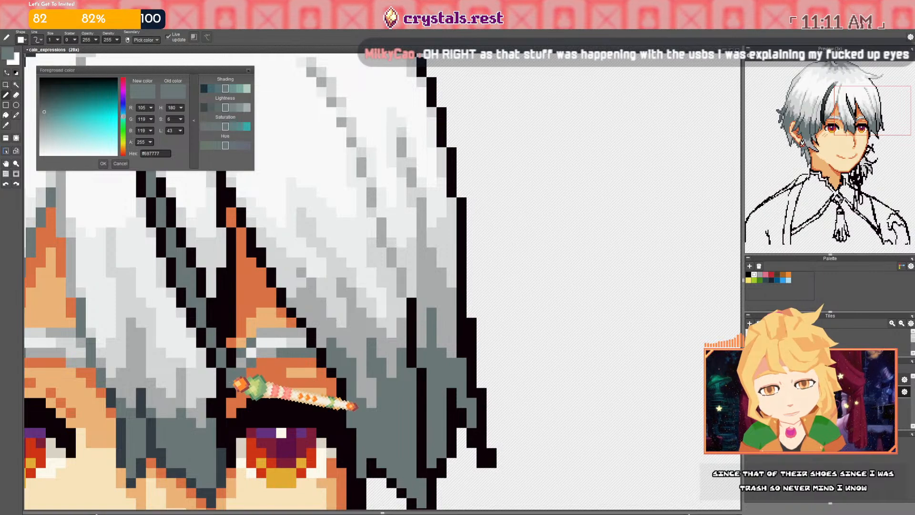
# Shade the second strand's lower end above the eye with dark slate and near-black #090C0C, and close the color picker
pyautogui.rightClick(233, 394)
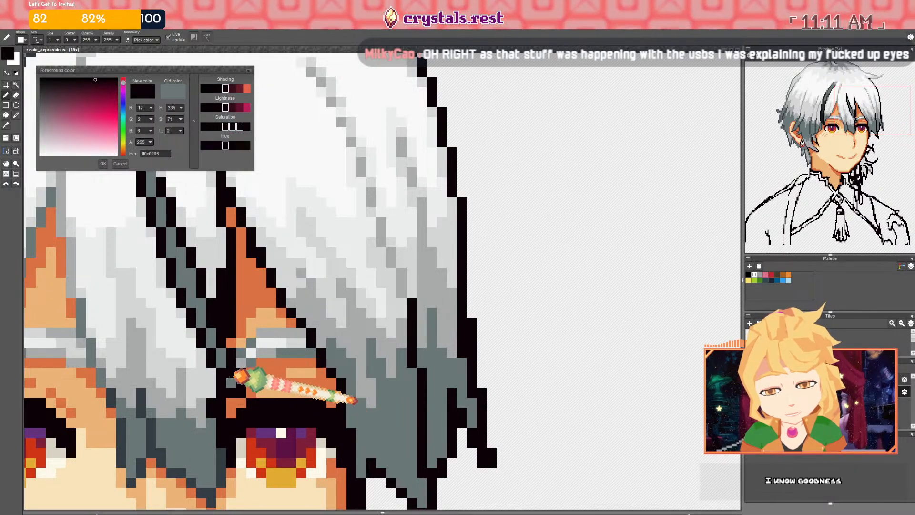
pyautogui.rightClick(219, 400)
pyautogui.rightClick(229, 412)
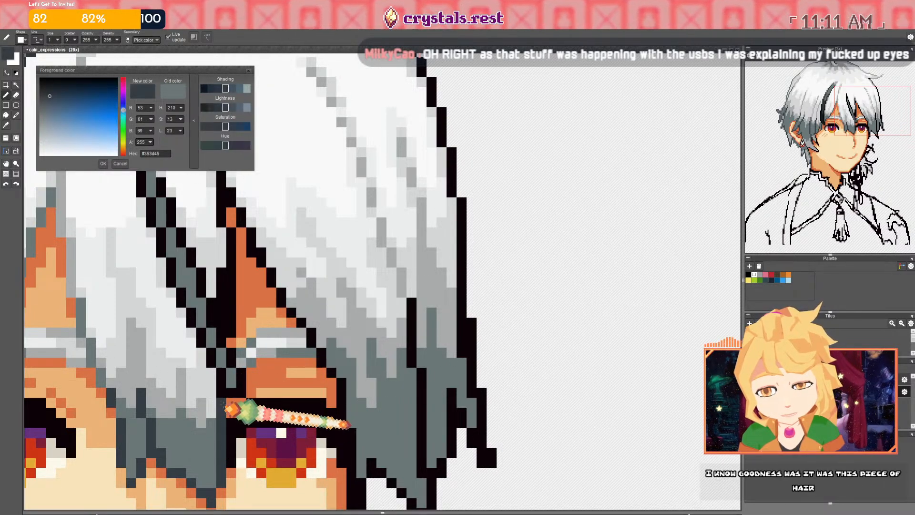
pyautogui.scroll(-5, 231, 394)
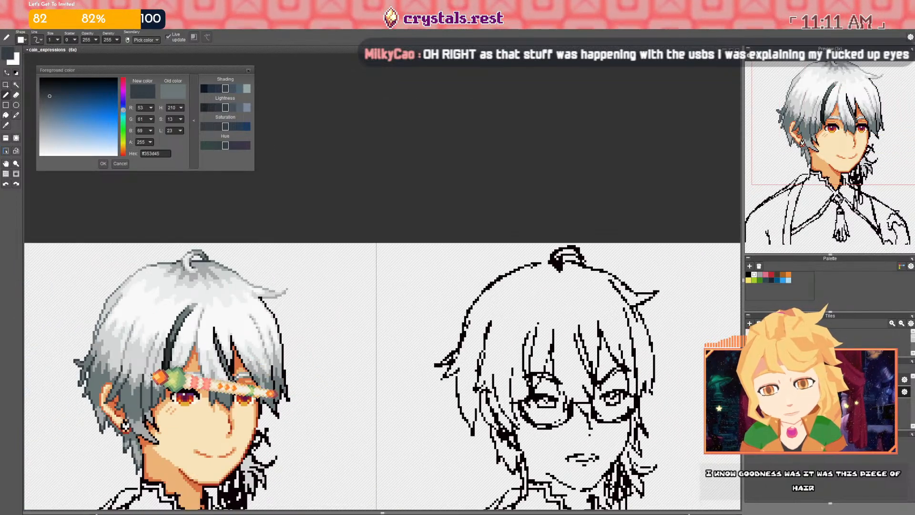
pyautogui.rightClick(175, 385)
pyautogui.scroll(5, 241, 393)
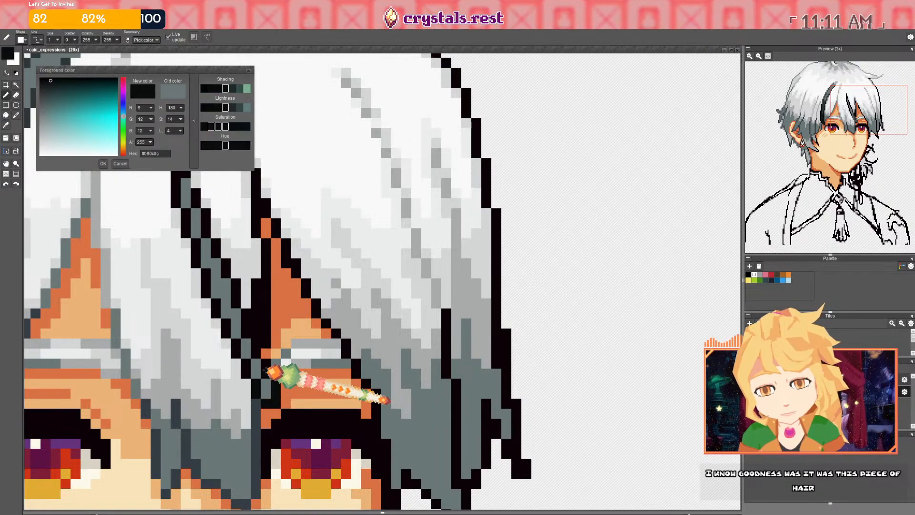
pyautogui.click(121, 164)
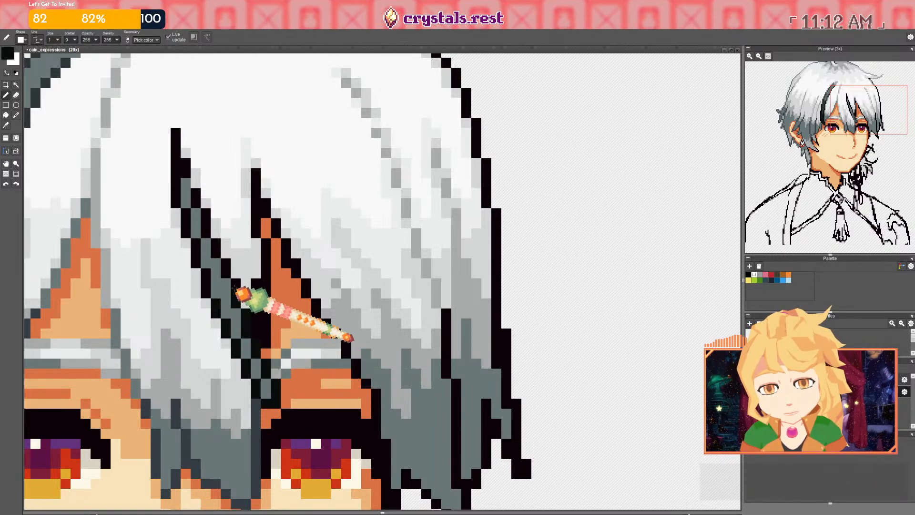
# Replace the black outline at the second strand's upper tip with light grey, blending into slate grey below
pyautogui.scroll(-3, 237, 293)
pyautogui.scroll(4, 237, 293)
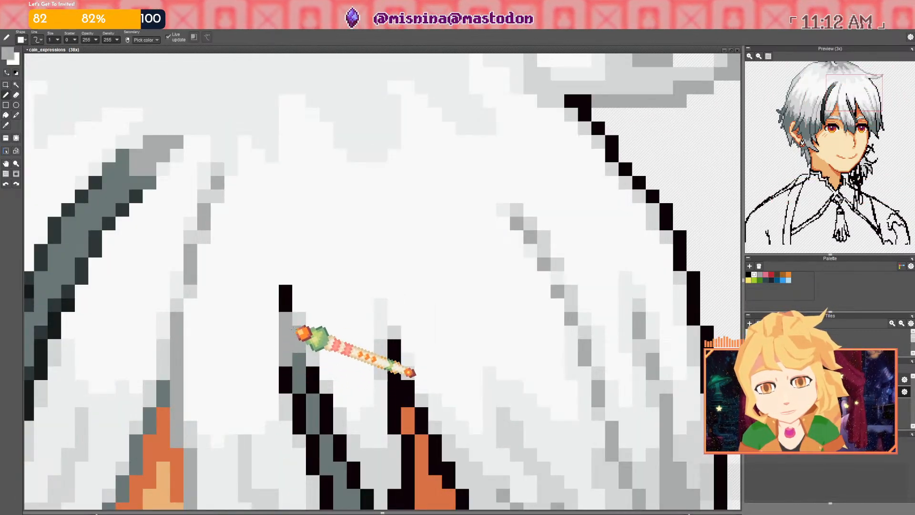
pyautogui.scroll(-4, 286, 290)
pyautogui.scroll(3, 305, 343)
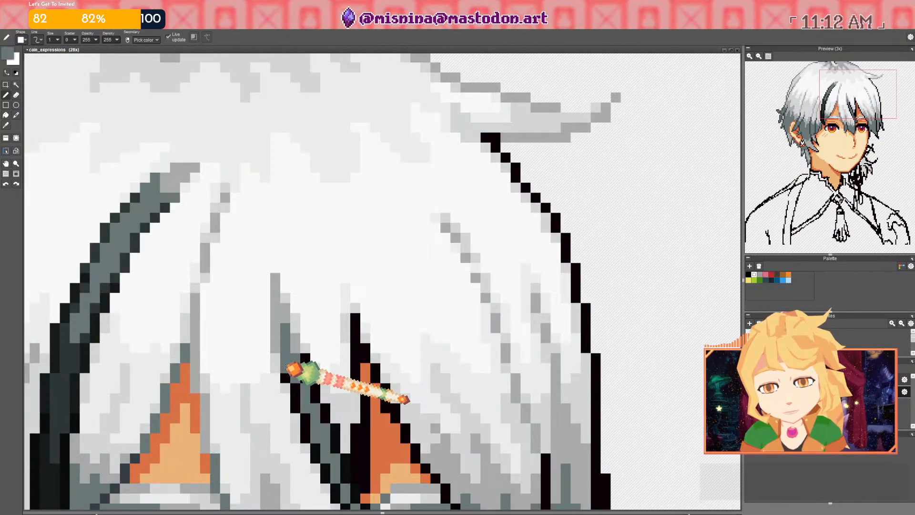
pyautogui.moveTo(305, 355); pyautogui.dragTo(305, 366)
# Recolor the outline along the second strand's middle section in the dark slate sampled from the first strand
pyautogui.rightClick(136, 240)
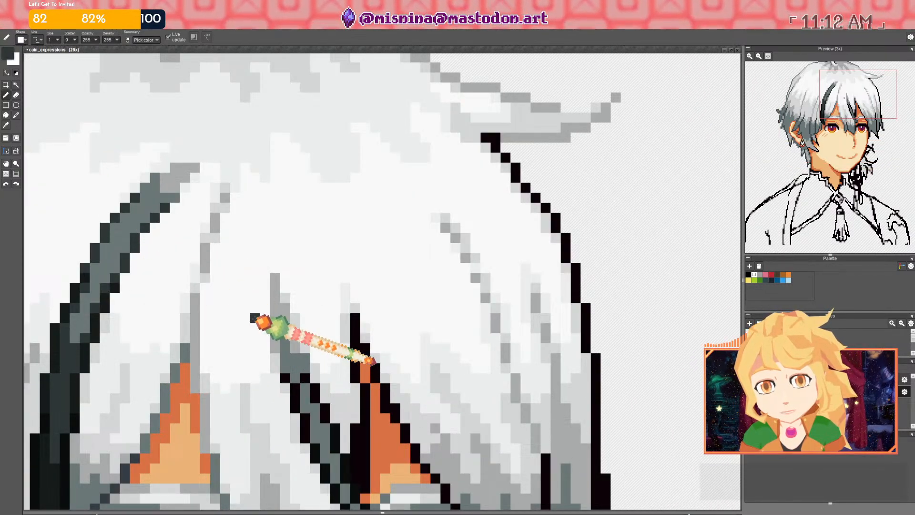
pyautogui.moveTo(253, 313); pyautogui.dragTo(217, 272)
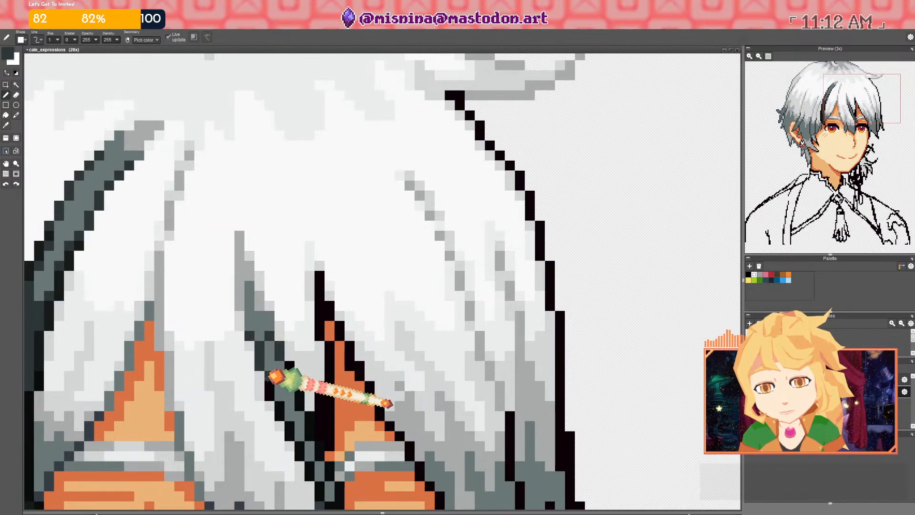
pyautogui.moveTo(317, 383); pyautogui.dragTo(244, 319)
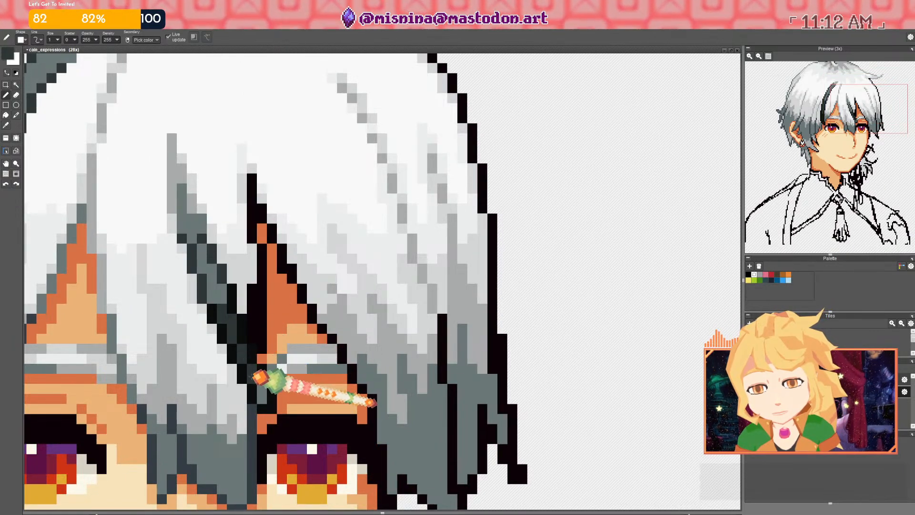
pyautogui.scroll(-2, 256, 376)
pyautogui.scroll(2, 249, 333)
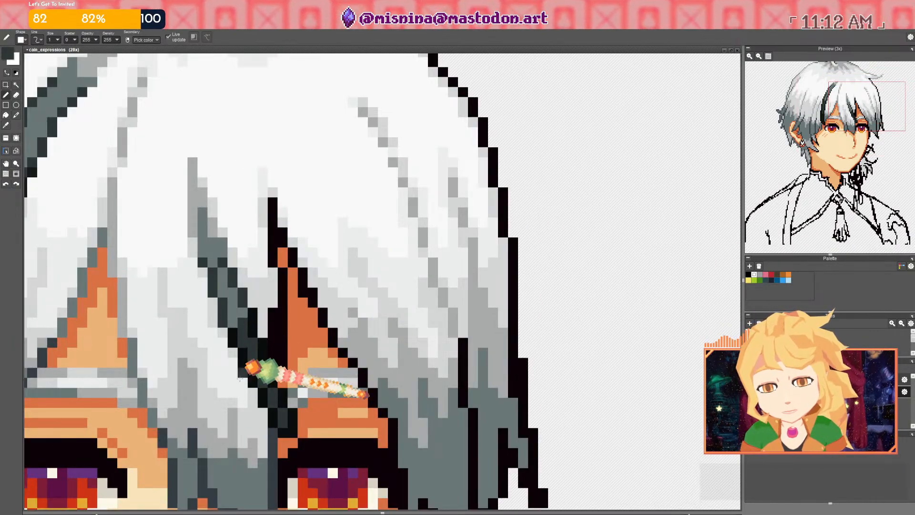
pyautogui.scroll(-3, 188, 284)
pyautogui.scroll(1, 134, 276)
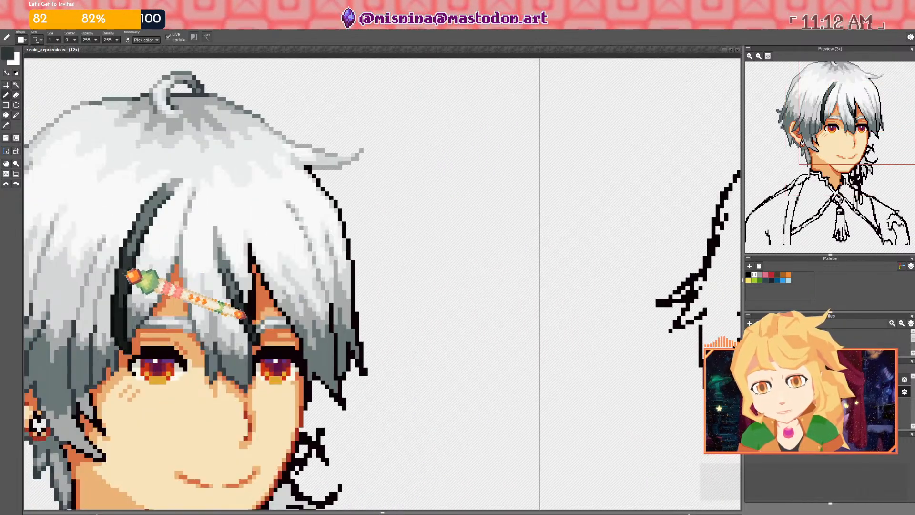
# Darken the second strand's lower section with near-black pixels and undo the last stroke
pyautogui.scroll(2, 267, 333)
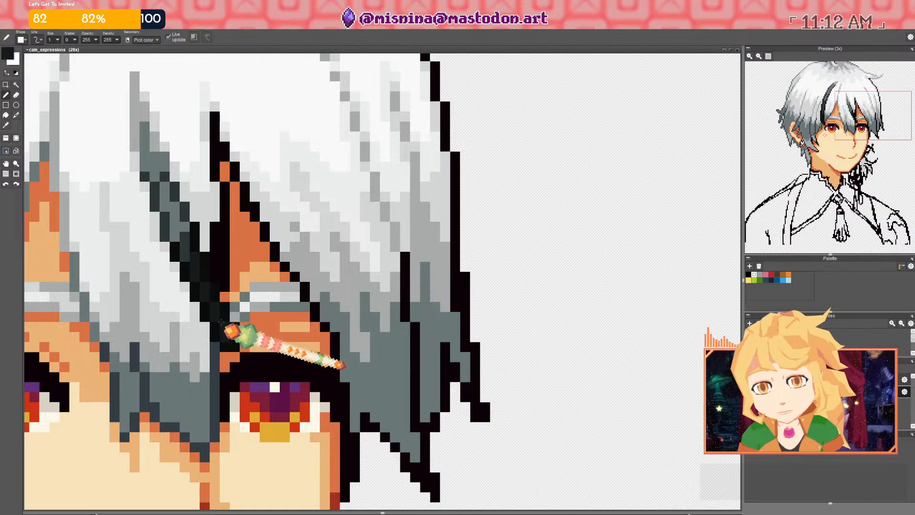
pyautogui.scroll(-3, 231, 336)
pyautogui.scroll(2, 210, 286)
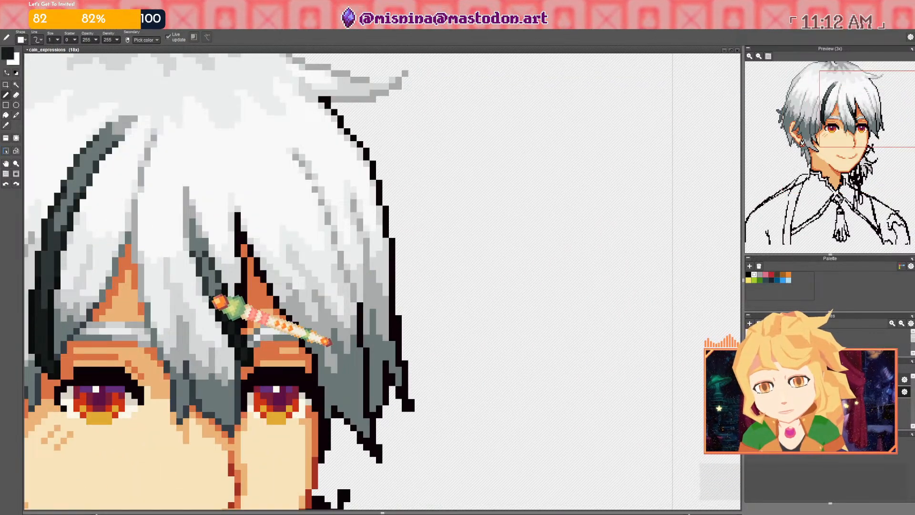
pyautogui.hotkey('ctrl', 'z')
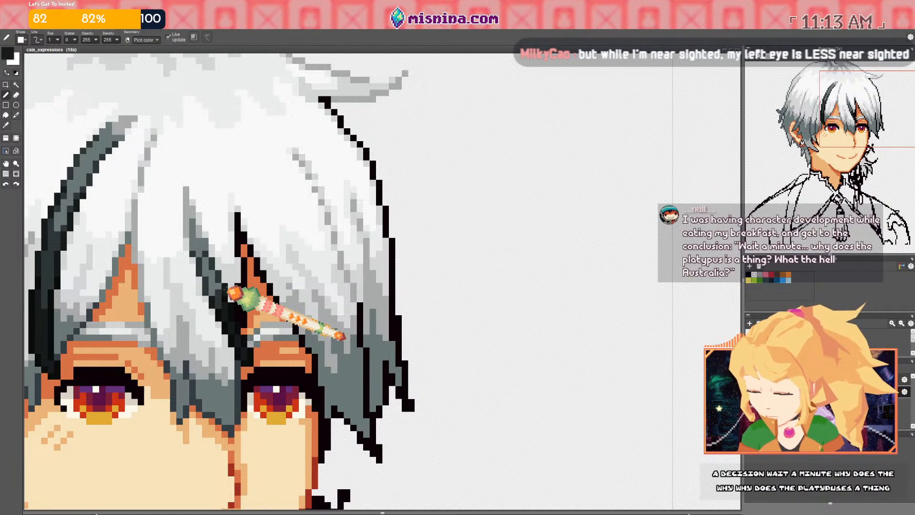
# Recolor the dark outline pixels near the top of the second strand in slate grey and save the file
pyautogui.scroll(2, 210, 235)
pyautogui.rightClick(197, 264)
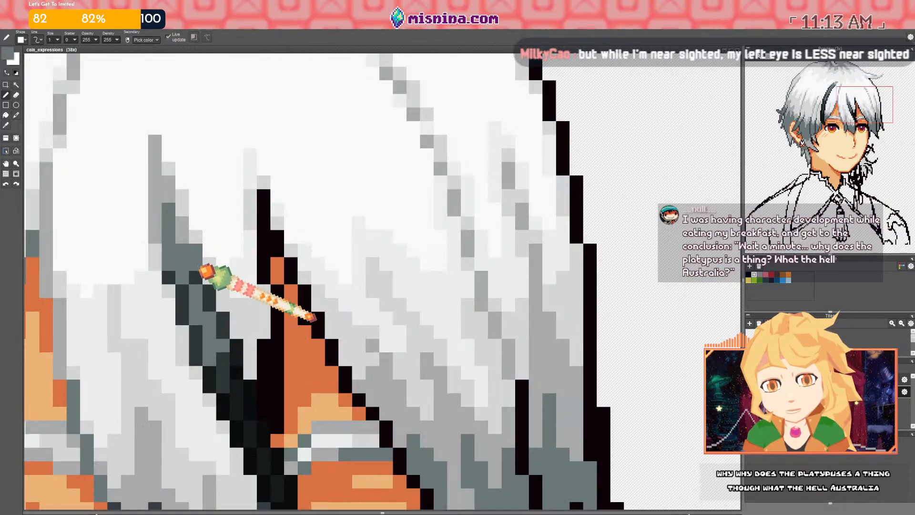
pyautogui.click(198, 265)
pyautogui.scroll(-4, 196, 241)
pyautogui.moveTo(219, 255); pyautogui.dragTo(222, 259)
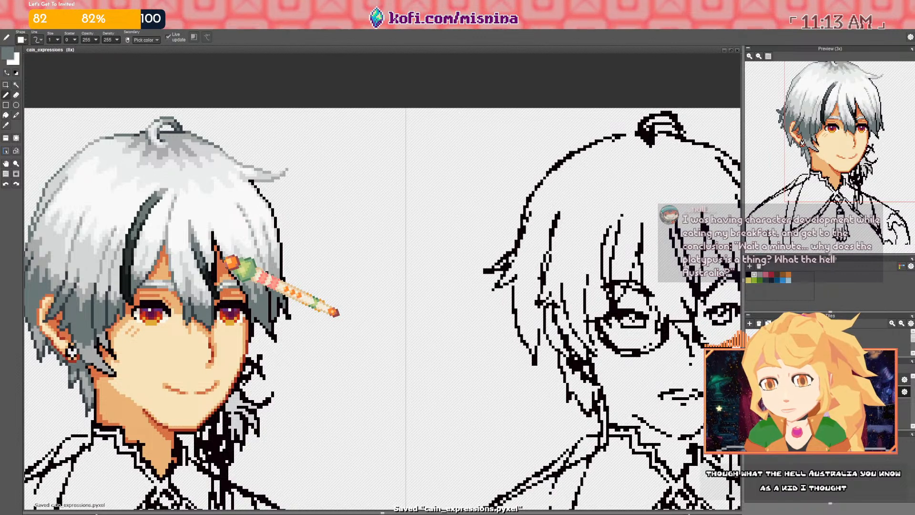
# Soften the first strand's upper tip by recoloring its surrounding outline pixels in light grey
pyautogui.scroll(4, 143, 200)
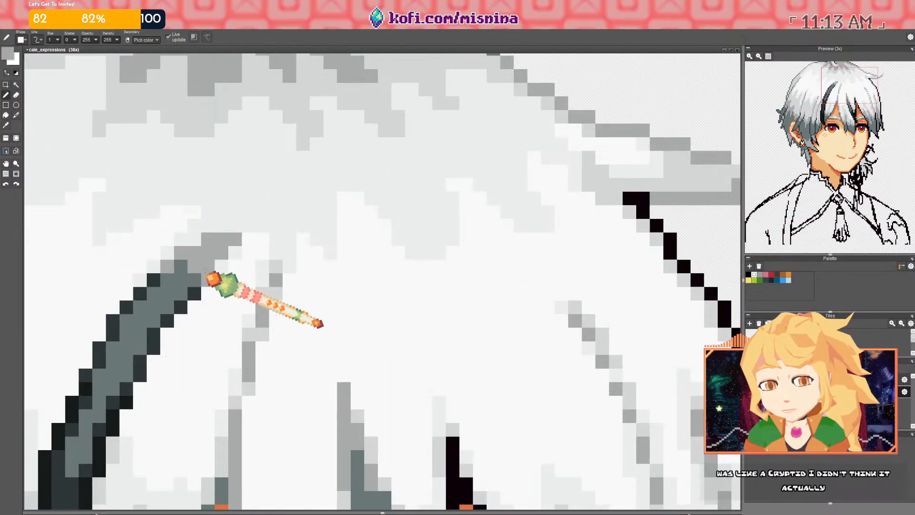
pyautogui.scroll(-5, 210, 272)
pyautogui.scroll(-2, 210, 273)
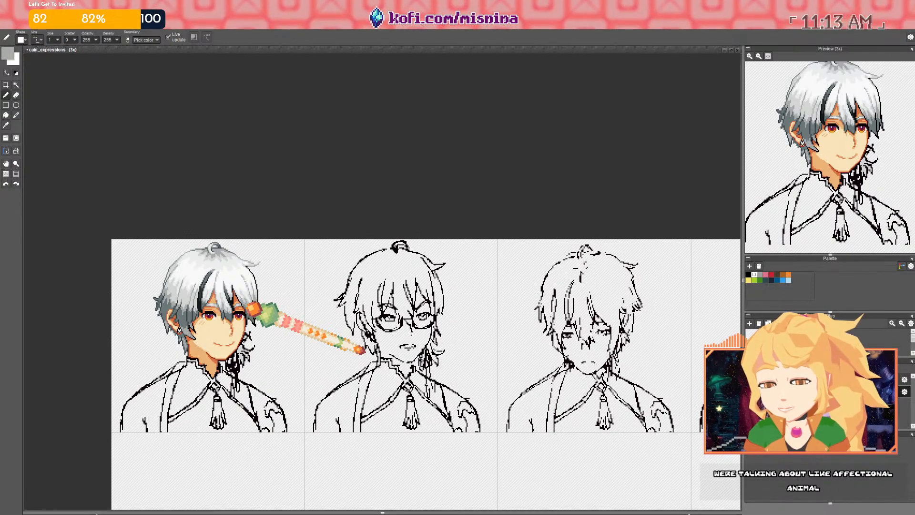
pyautogui.moveTo(245, 310); pyautogui.dragTo(263, 306)
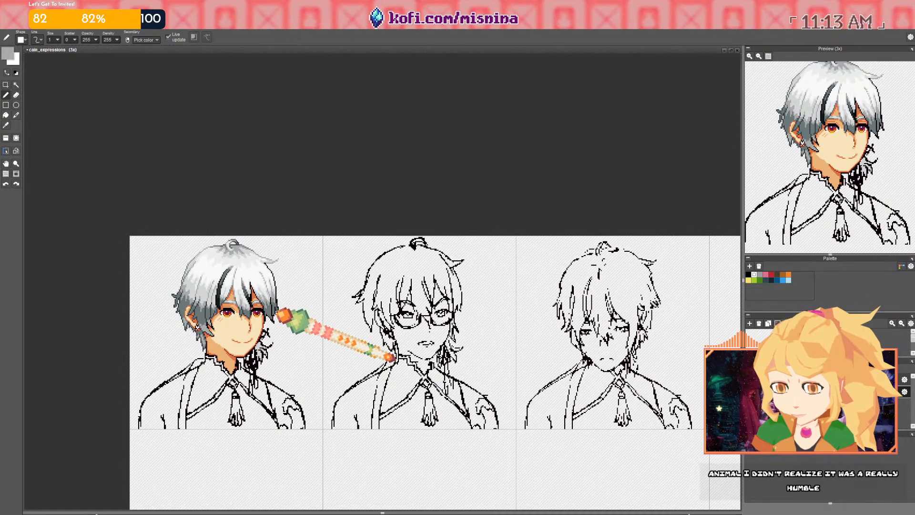
# Recolor the black hair outline beside the second dark strand, above the right-hand eye, in dark slate and slate grey
pyautogui.scroll(2, 272, 300)
pyautogui.scroll(4, 274, 301)
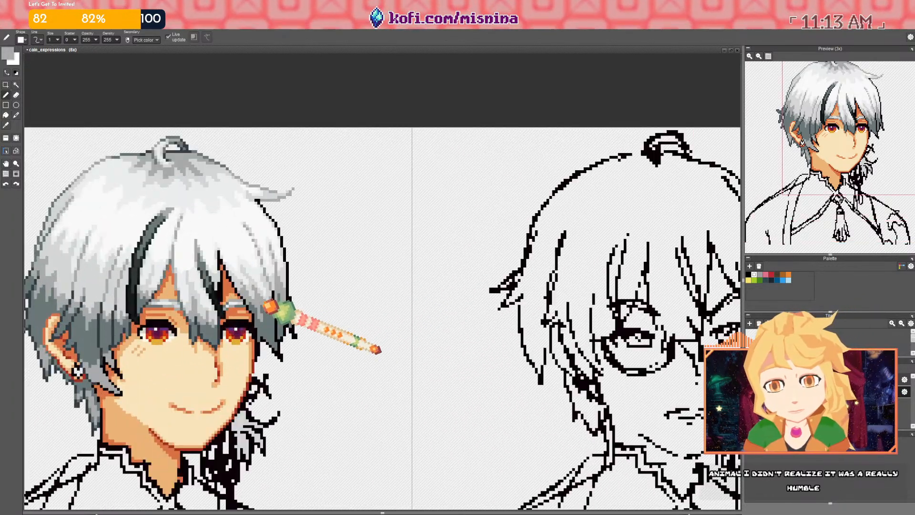
pyautogui.scroll(-2, 153, 215)
pyautogui.scroll(2, 171, 270)
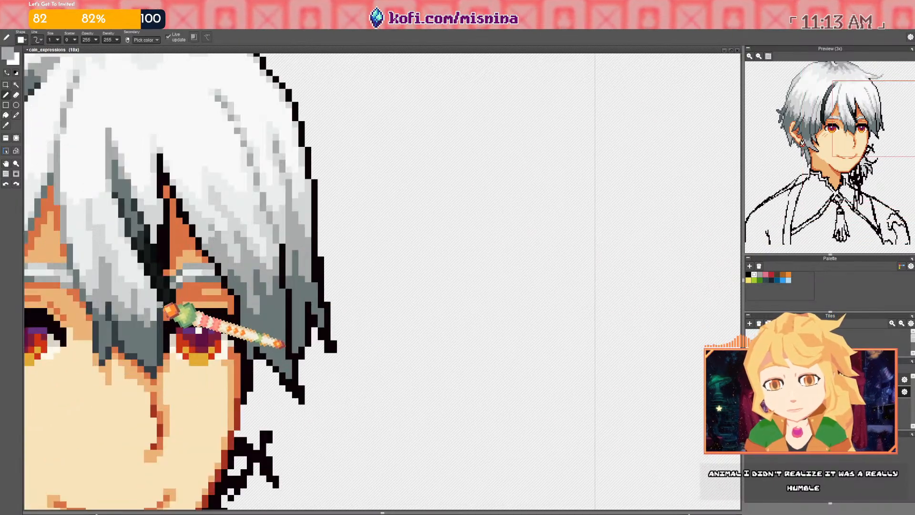
pyautogui.scroll(2, 174, 286)
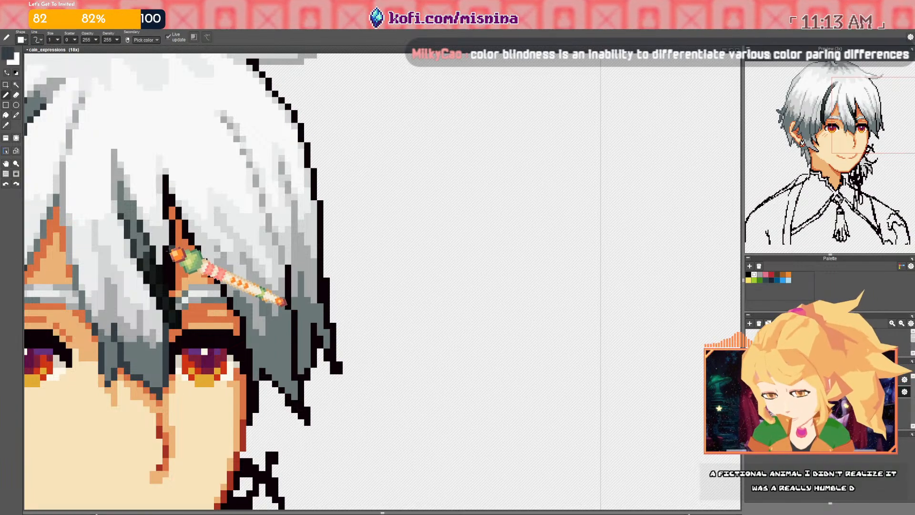
pyautogui.moveTo(167, 249); pyautogui.dragTo(168, 255)
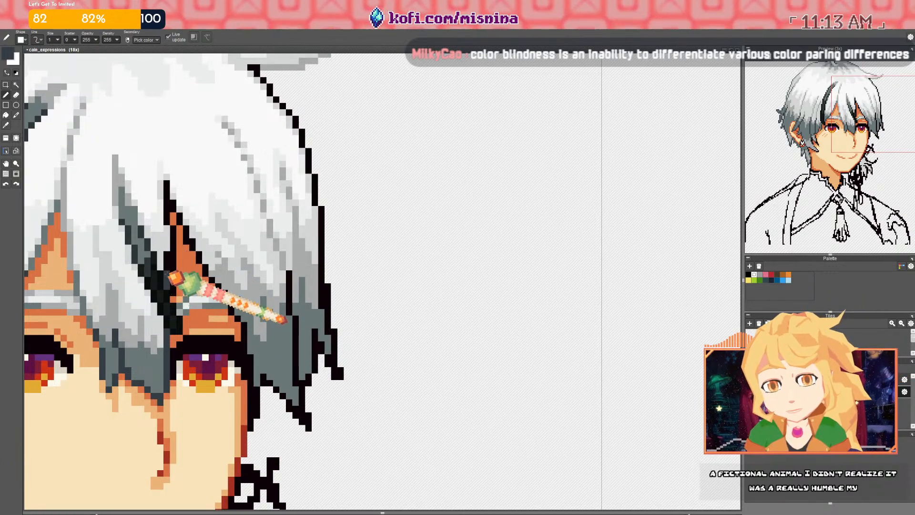
pyautogui.moveTo(167, 222); pyautogui.dragTo(167, 184)
pyautogui.rightClick(167, 236)
pyautogui.moveTo(167, 253)
pyautogui.mouseDown()
pyautogui.moveTo(178, 274)
pyautogui.moveTo(173, 298)
pyautogui.mouseUp()
pyautogui.rightClick(184, 273)
pyautogui.rightClick(156, 371)
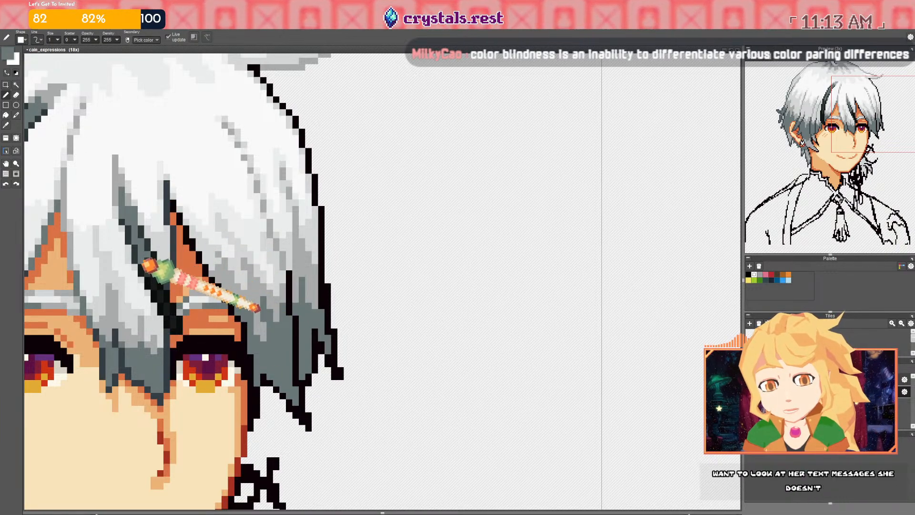
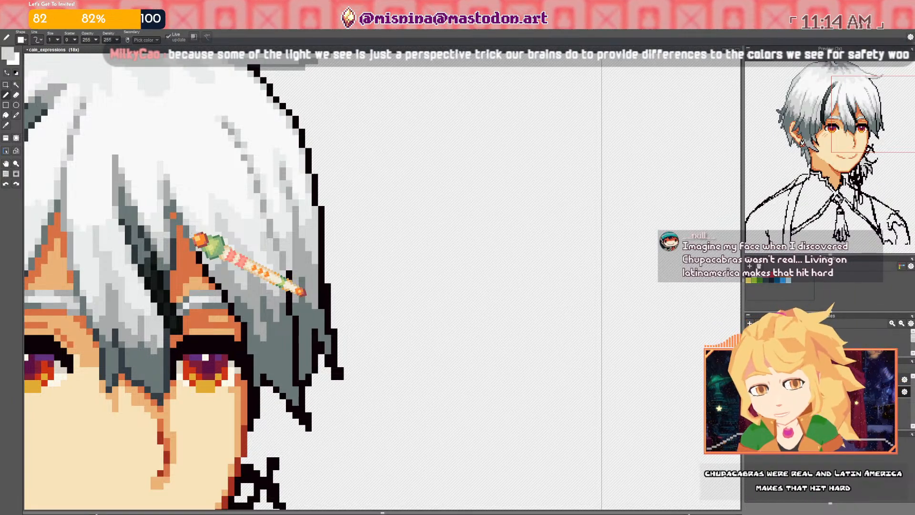
# Recolor the outline along the opposite edge of the forehead gap above the right-hand eye in dark slate
pyautogui.moveTo(196, 235); pyautogui.dragTo(186, 233)
pyautogui.rightClick(163, 245)
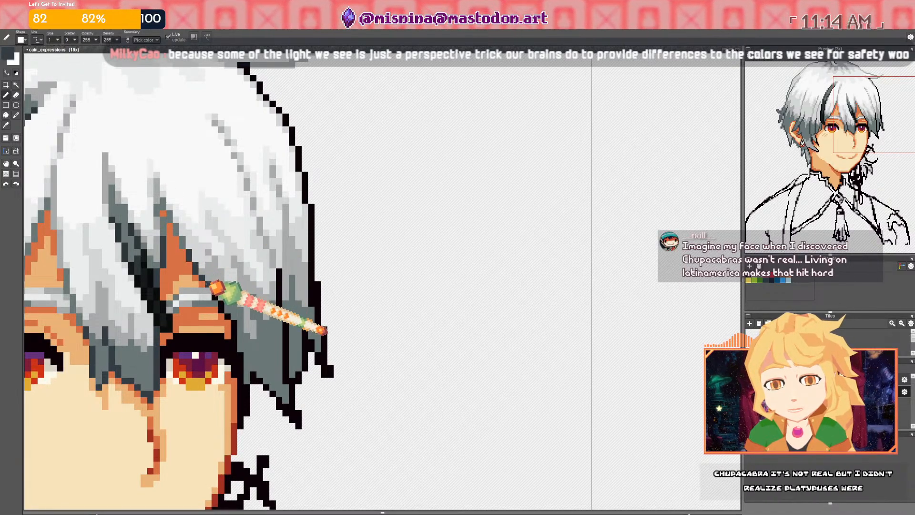
pyautogui.scroll(-4, 233, 307)
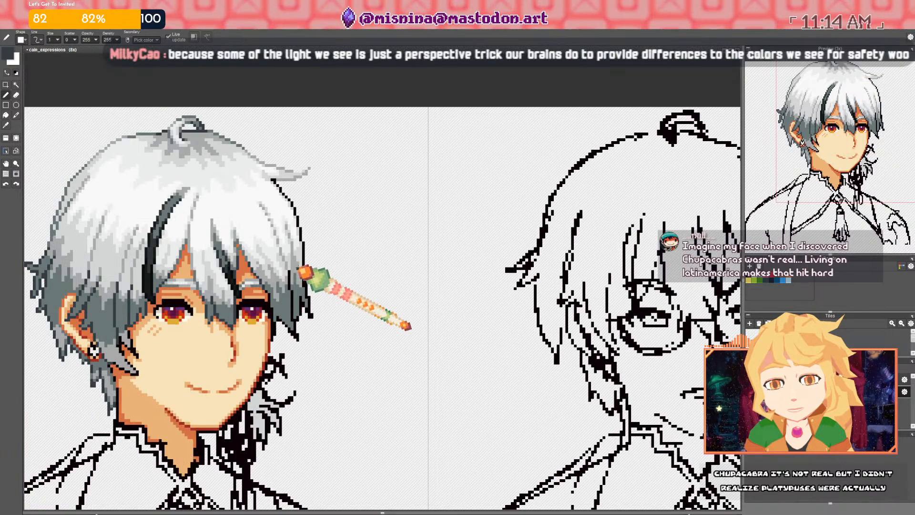
pyautogui.scroll(4, 305, 273)
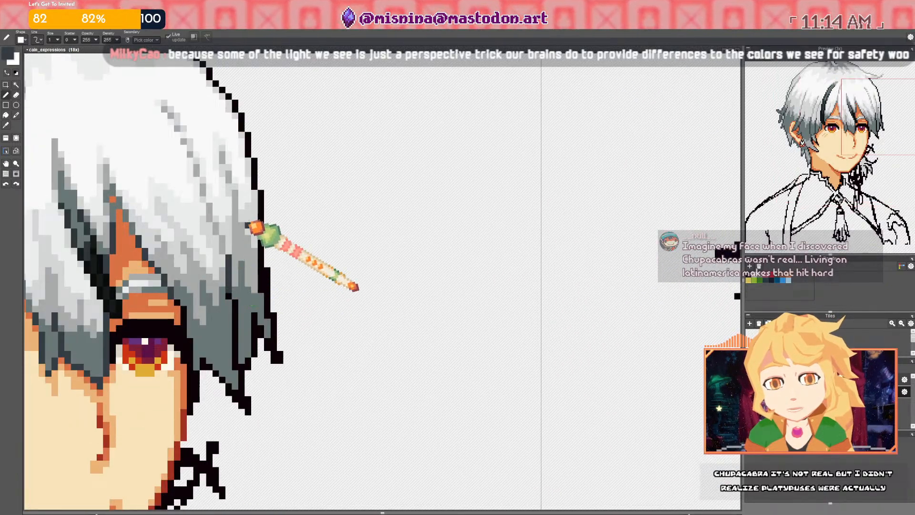
# Recolor the upper part of the hair's right outer outline, below the flyaway wisp, in light grey and slate grey
pyautogui.scroll(-4, 260, 214)
pyautogui.scroll(2, 253, 353)
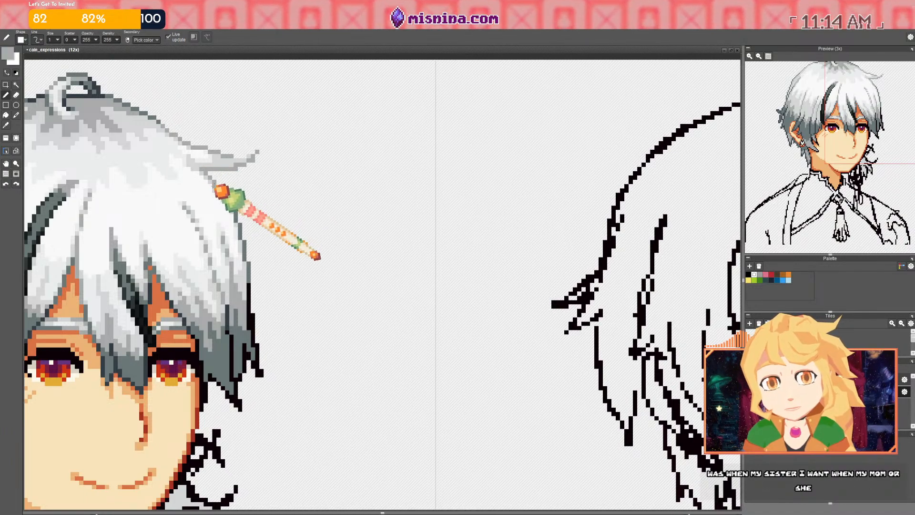
pyautogui.scroll(-2, 222, 190)
pyautogui.moveTo(228, 187); pyautogui.dragTo(226, 216)
pyautogui.scroll(3, 226, 219)
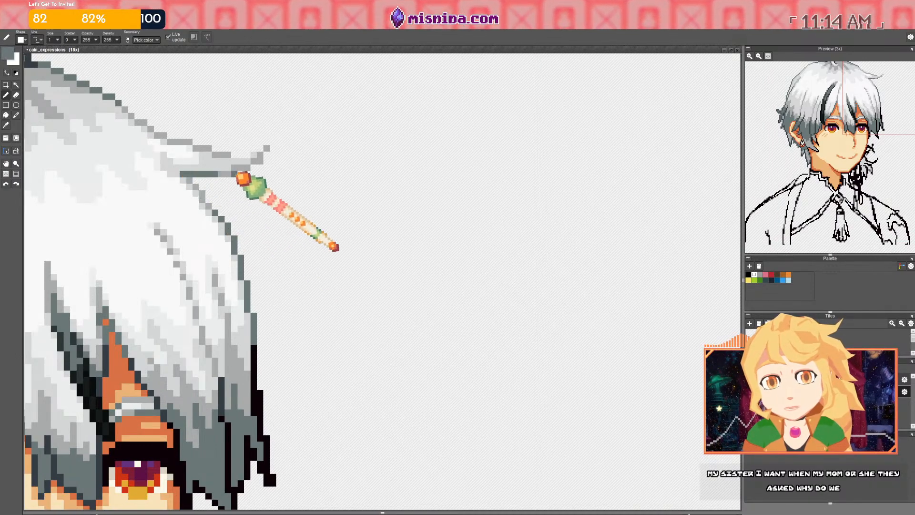
# Rework the underside of the flyaway wisp with light grey pixels and a short slate-grey shadow line near its base
pyautogui.scroll(-4, 237, 166)
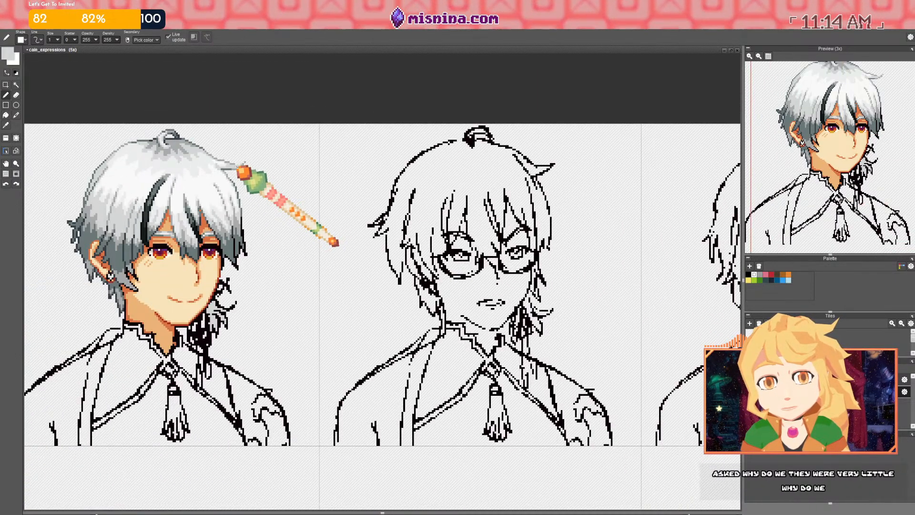
pyautogui.moveTo(237, 165); pyautogui.dragTo(228, 196)
pyautogui.scroll(4, 224, 197)
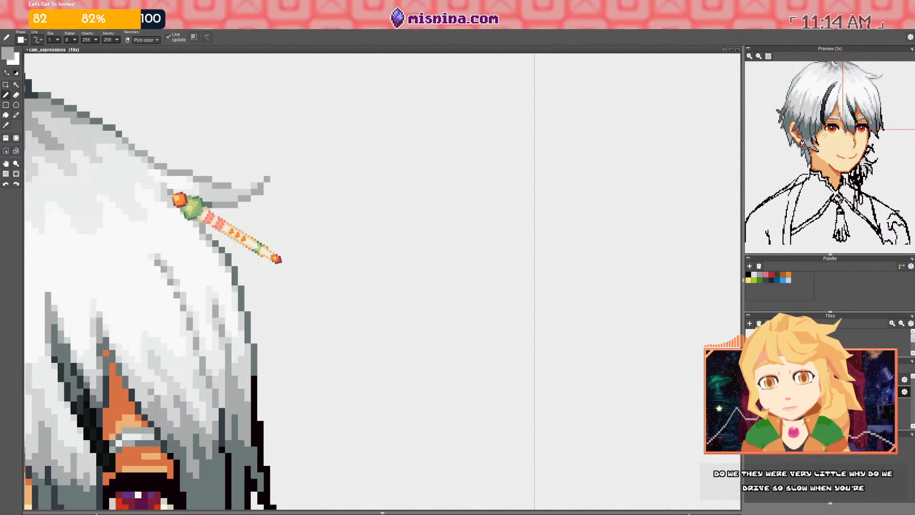
pyautogui.scroll(-4, 173, 195)
pyautogui.moveTo(178, 194); pyautogui.dragTo(191, 197)
pyautogui.scroll(6, 188, 203)
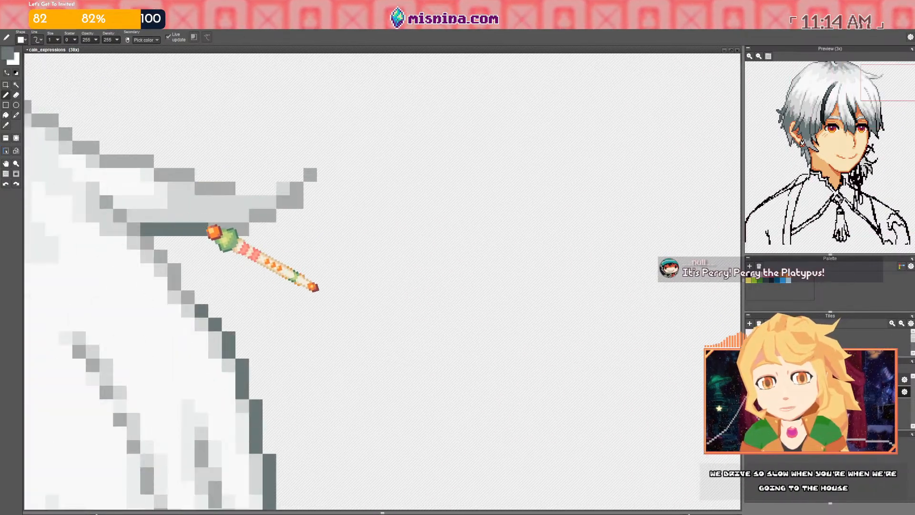
pyautogui.scroll(-2, 210, 231)
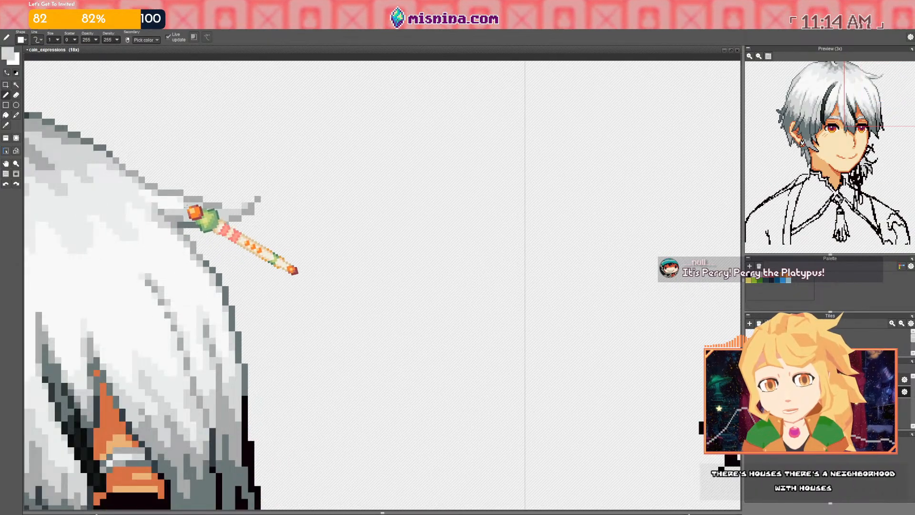
pyautogui.scroll(-4, 155, 204)
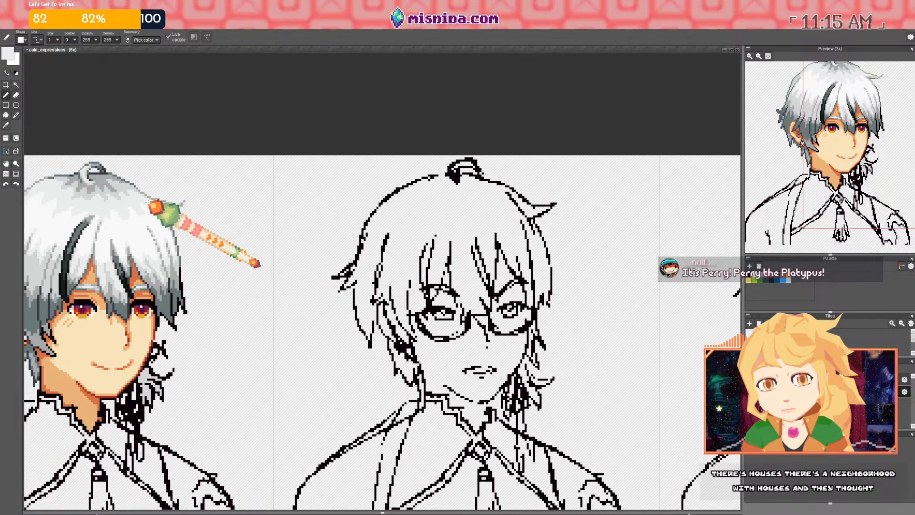
pyautogui.scroll(5, 199, 199)
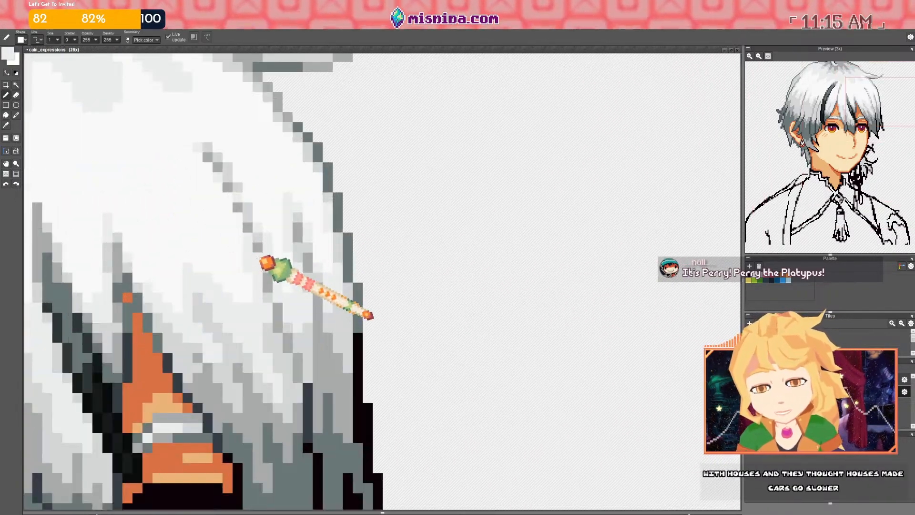
# Refine the thin grey strand line in the right-hand hair using sampled grey, light grey and white pixels
pyautogui.click(229, 197)
pyautogui.rightClick(232, 194)
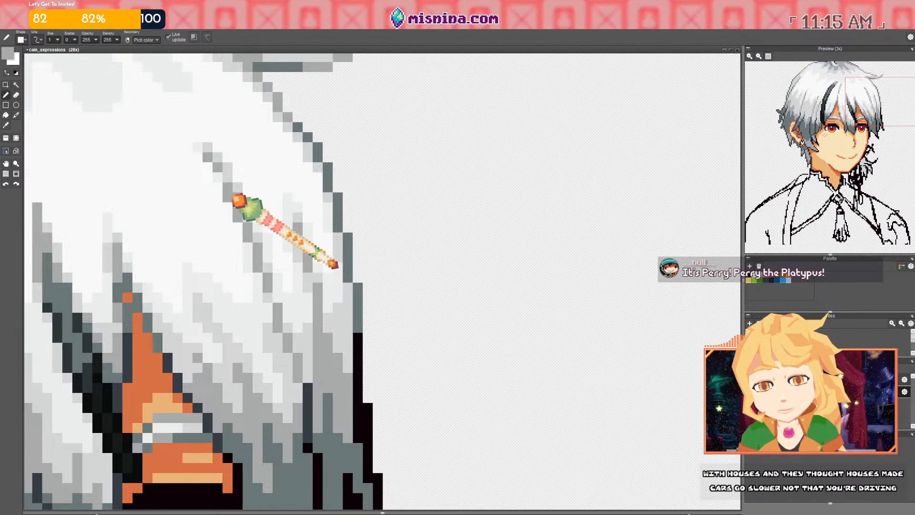
pyautogui.moveTo(236, 189); pyautogui.dragTo(240, 195)
pyautogui.click(240, 187)
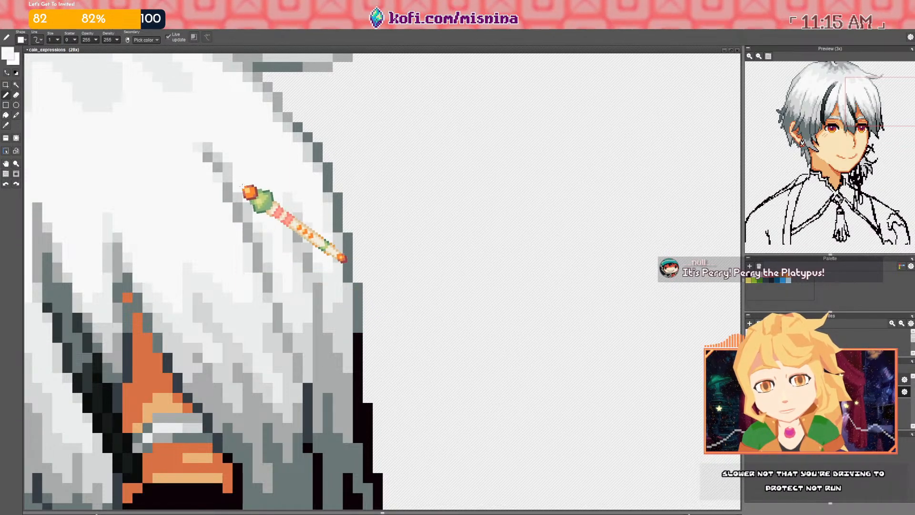
pyautogui.click(229, 169)
pyautogui.rightClick(218, 168)
pyautogui.click(218, 173)
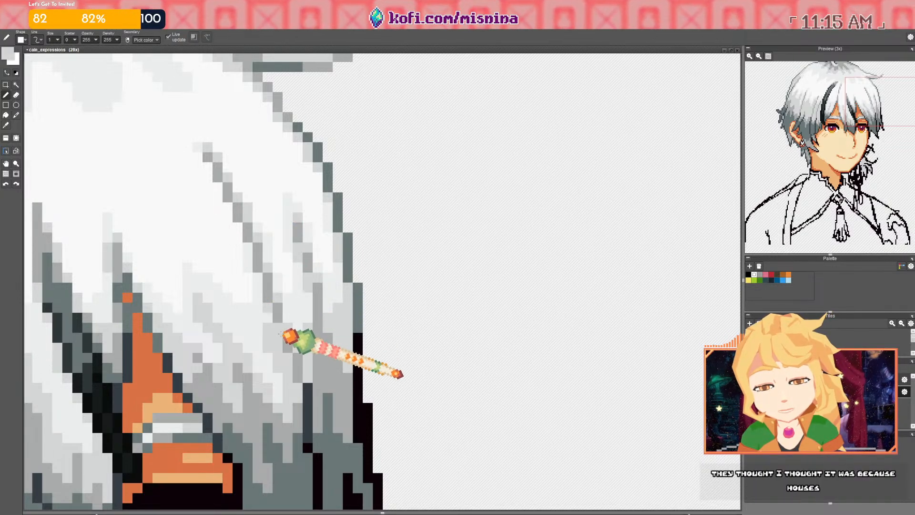
pyautogui.scroll(-5, 255, 316)
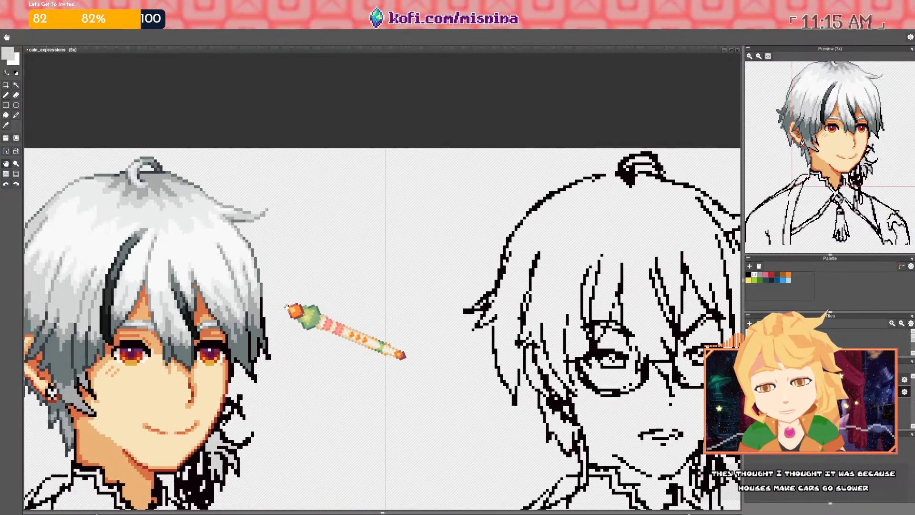
pyautogui.scroll(5, 270, 314)
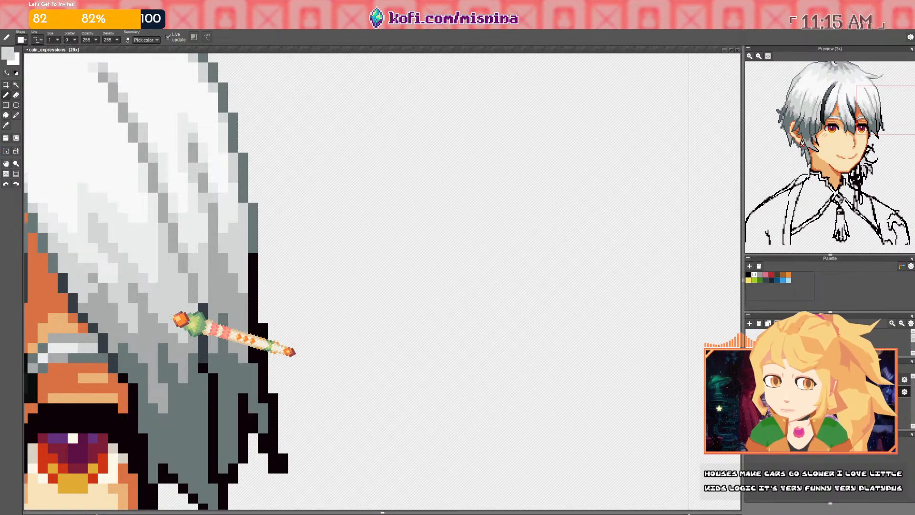
# Recolor the black outer and inner outlines on the lower part of the right-hand hair in dark slate
pyautogui.scroll(-2, 272, 315)
pyautogui.moveTo(265, 292); pyautogui.dragTo(244, 303)
pyautogui.rightClick(211, 313)
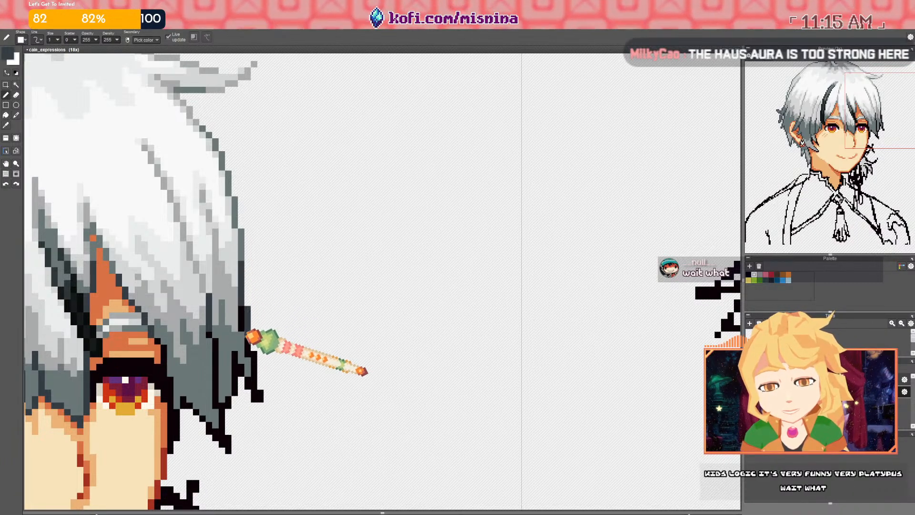
pyautogui.moveTo(284, 367); pyautogui.dragTo(273, 356)
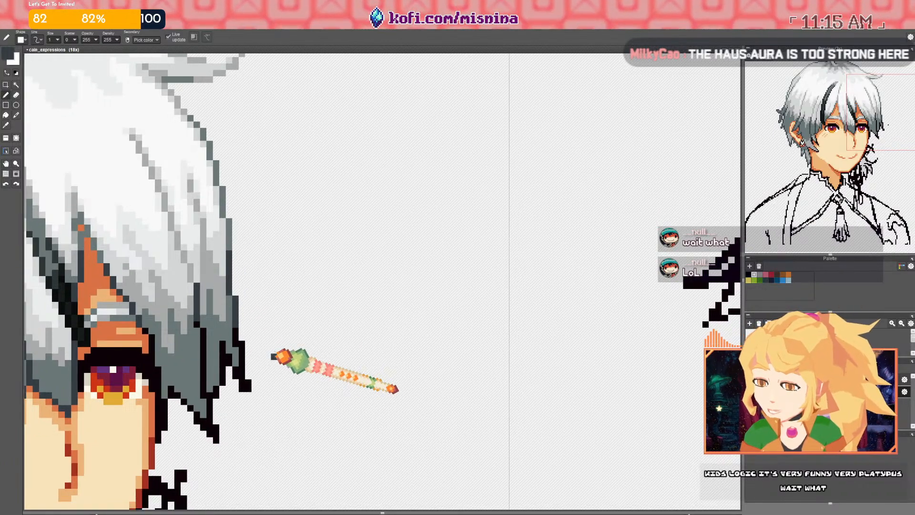
pyautogui.scroll(-1, 277, 351)
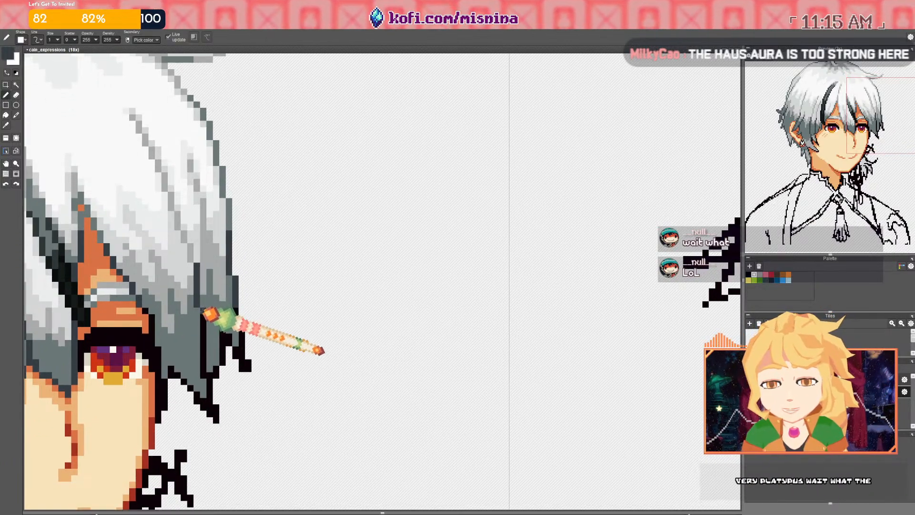
pyautogui.scroll(-4, 214, 347)
pyautogui.scroll(4, 66, 381)
pyautogui.scroll(-5, 67, 382)
pyautogui.press('space')
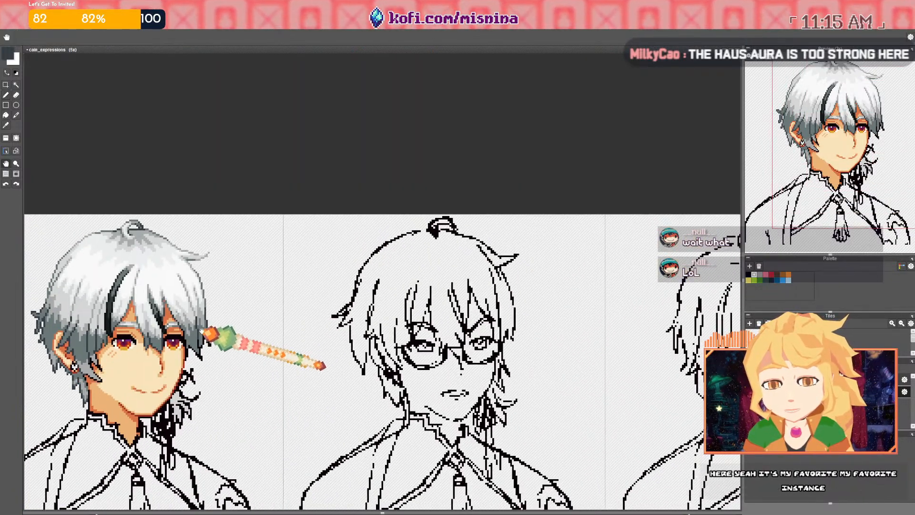
# Recolor the pointed tip of the right-hand side lock with dark slate outline pixels and a slate-grey fill
pyautogui.scroll(6, 210, 338)
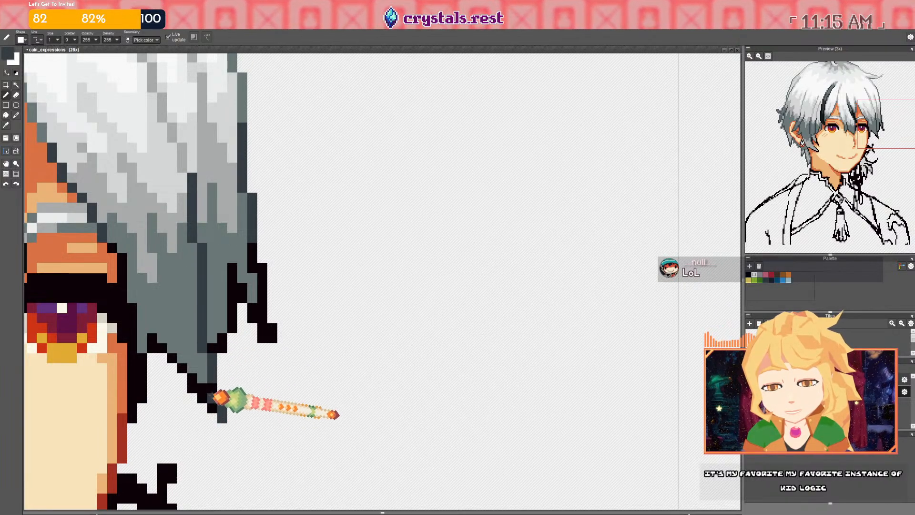
pyautogui.click(213, 406)
pyautogui.click(202, 396)
pyautogui.rightClick(202, 383)
pyautogui.click(212, 396)
pyautogui.rightClick(212, 390)
pyautogui.click(194, 386)
pyautogui.click(192, 378)
pyautogui.click(184, 370)
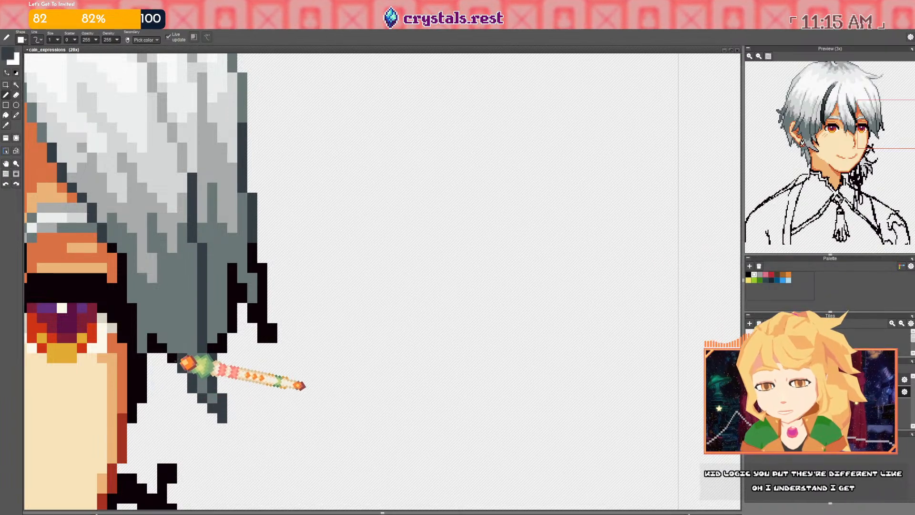
# Recolor the remaining black outline along the side lock's lower edge, beside the right-hand eye, in dark slate
pyautogui.moveTo(144, 361)
pyautogui.mouseDown()
pyautogui.moveTo(155, 420)
pyautogui.moveTo(164, 395)
pyautogui.moveTo(216, 373)
pyautogui.moveTo(224, 342)
pyautogui.moveTo(216, 368)
pyautogui.mouseUp()
pyautogui.press('e')
pyautogui.scroll(-5, 161, 392)
pyautogui.scroll(5, 235, 342)
pyautogui.press('b')
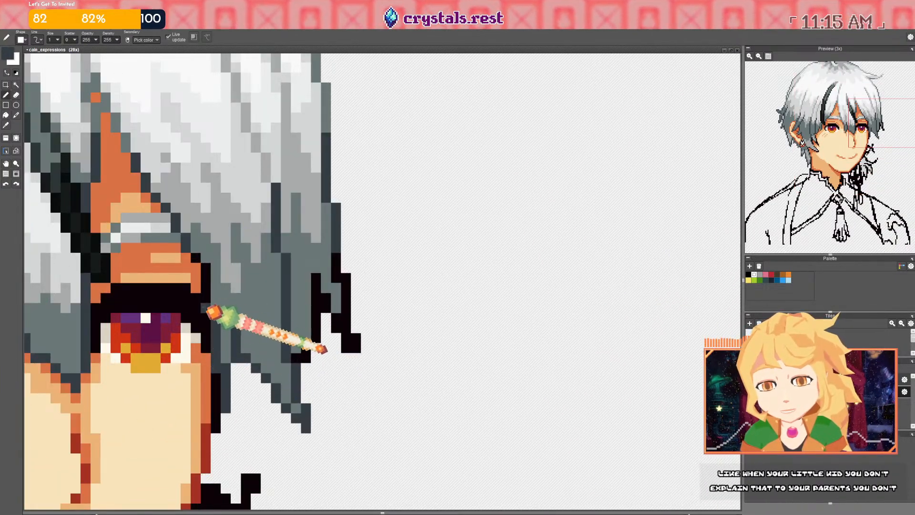
# Recolor the black face outline beside the right-hand eye in red-brown and add small tan marks on the cheek below it
pyautogui.scroll(-4, 229, 305)
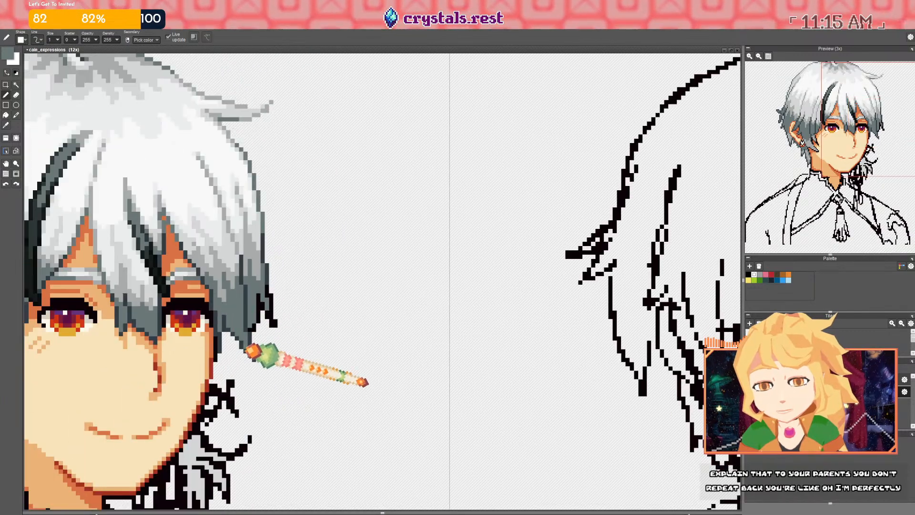
pyautogui.scroll(4, 248, 348)
pyautogui.keyDown('alt'); pyautogui.click(208, 289); pyautogui.keyUp('alt')
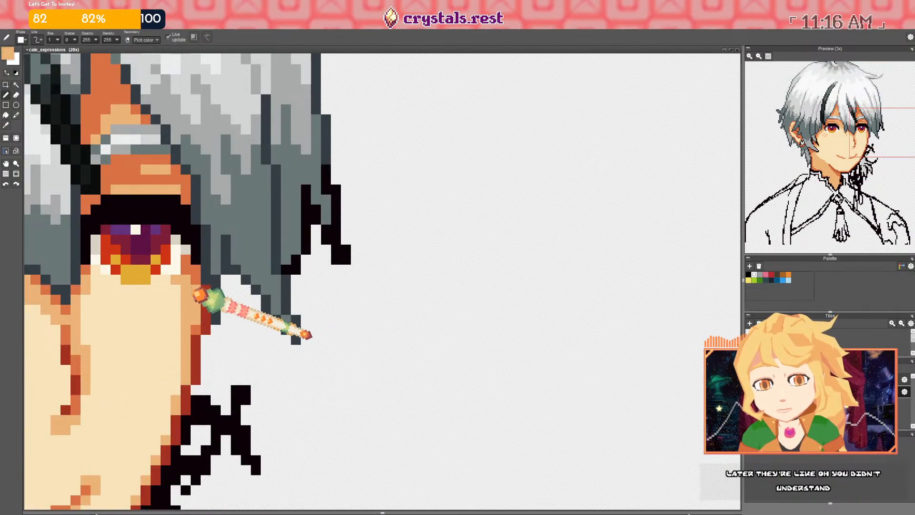
pyautogui.scroll(-3, 293, 333)
pyautogui.scroll(1, 315, 331)
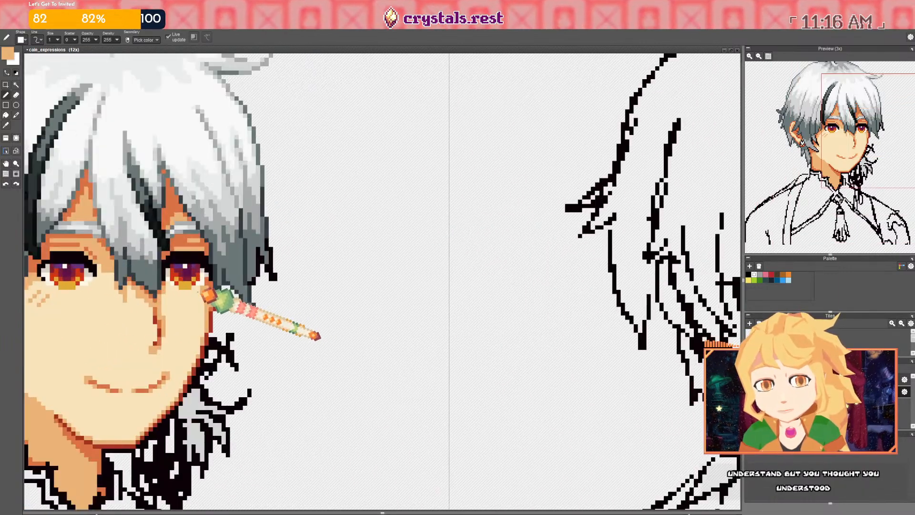
pyautogui.scroll(-4, 326, 339)
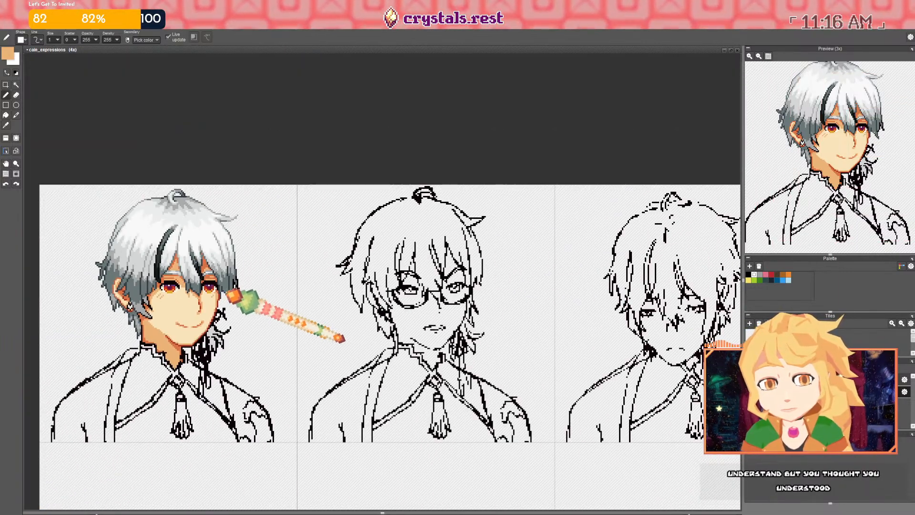
pyautogui.press('space')
pyautogui.moveTo(229, 274); pyautogui.dragTo(228, 278)
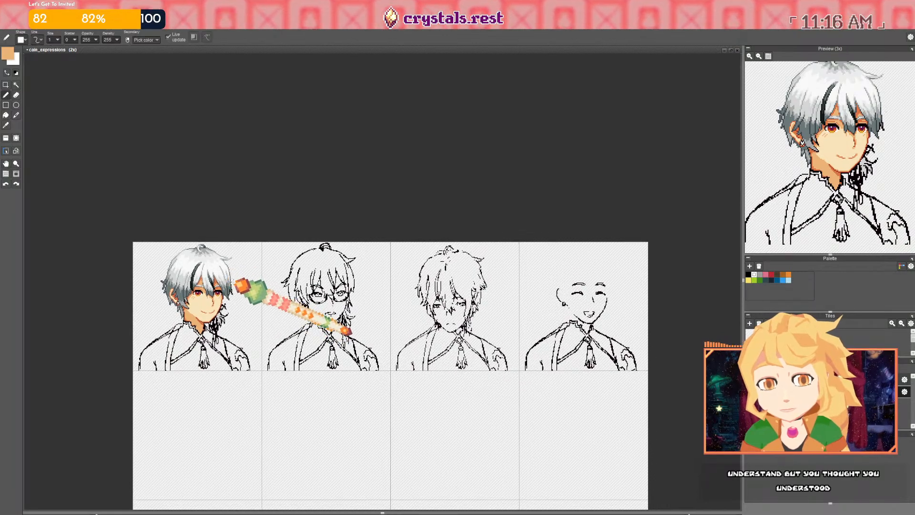
pyautogui.scroll(4, 348, 333)
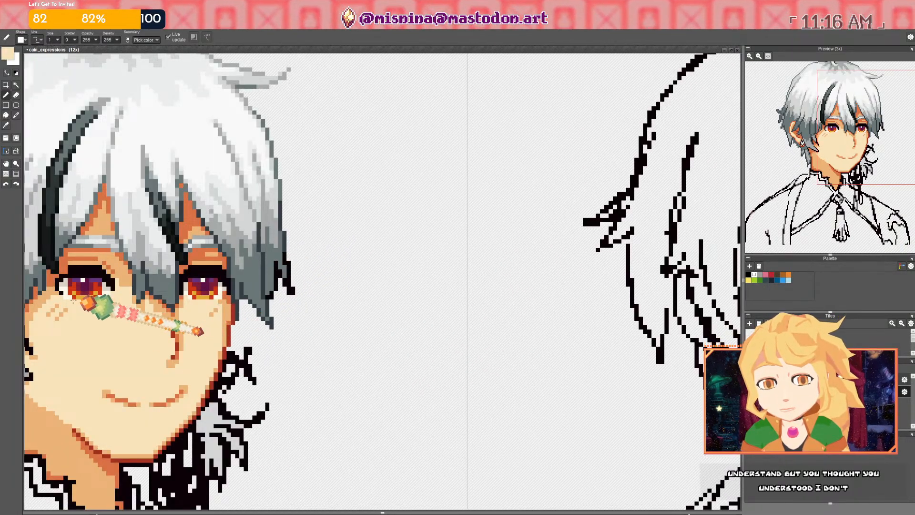
# Recolor the black upper eyelashes of both eyes in dark purple
pyautogui.scroll(-4, 210, 331)
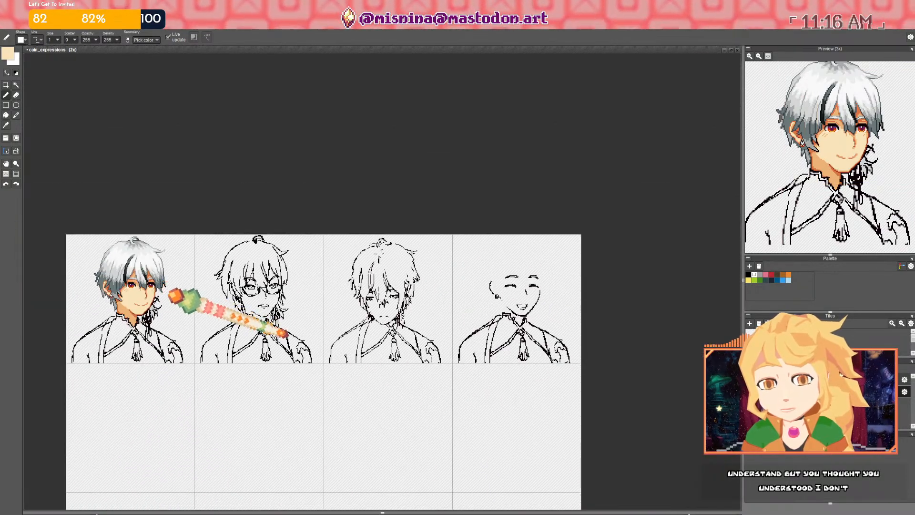
pyautogui.scroll(5, 286, 335)
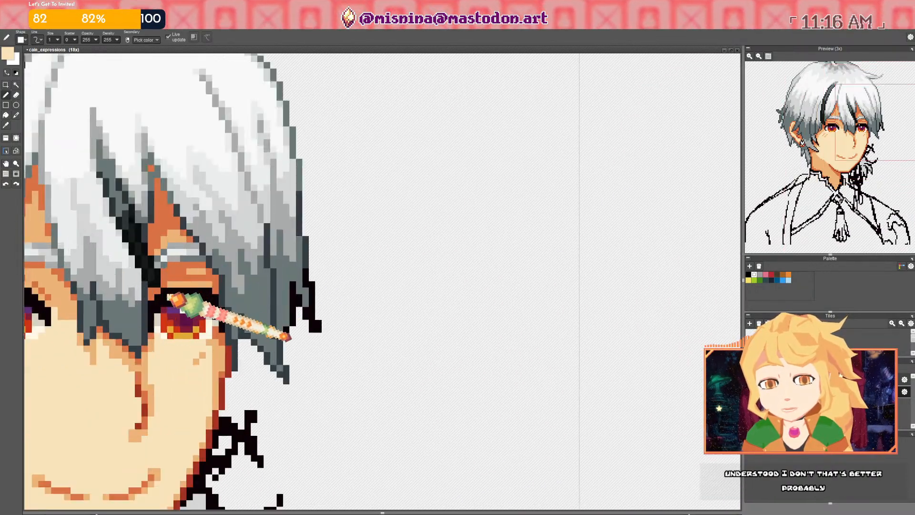
pyautogui.scroll(-2, 286, 336)
pyautogui.scroll(2, 230, 332)
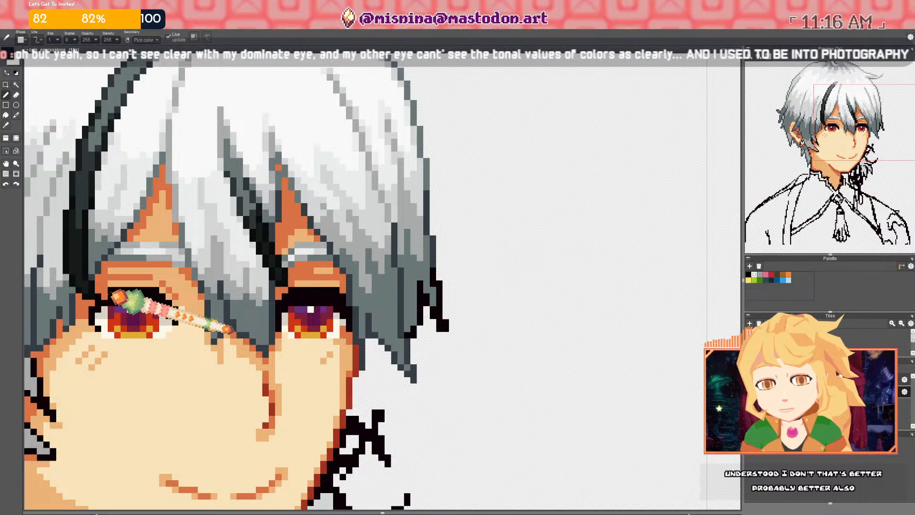
pyautogui.rightClick(134, 313)
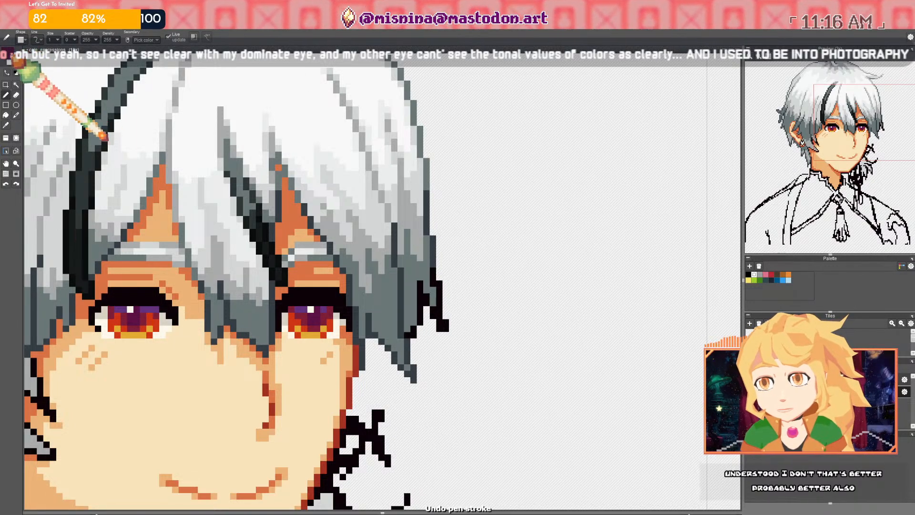
pyautogui.click(9, 55)
pyautogui.click(69, 86)
pyautogui.click(102, 162)
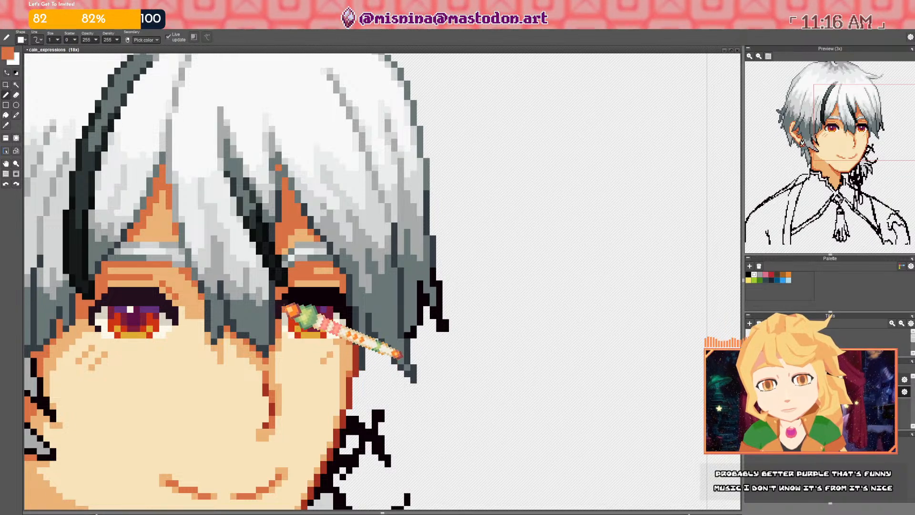
pyautogui.hotkey('ctrl', 'z')
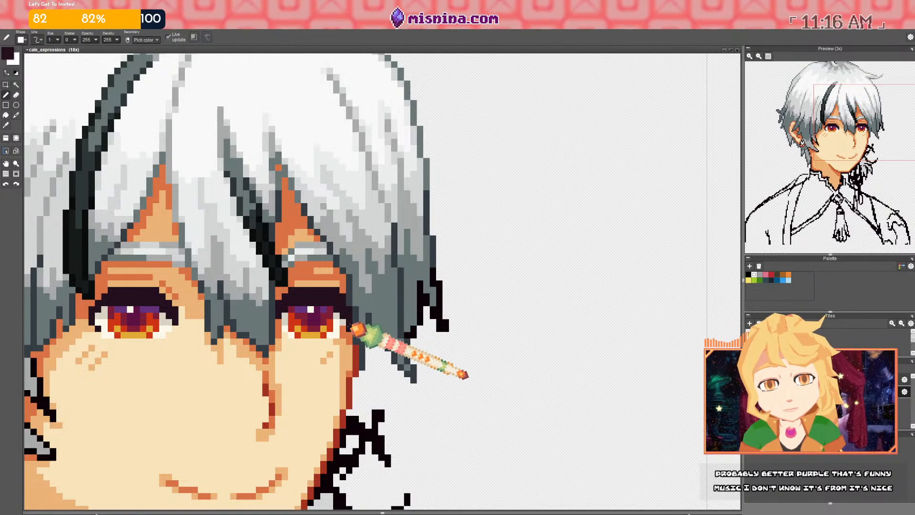
pyautogui.scroll(-4, 358, 325)
pyautogui.scroll(4, 361, 329)
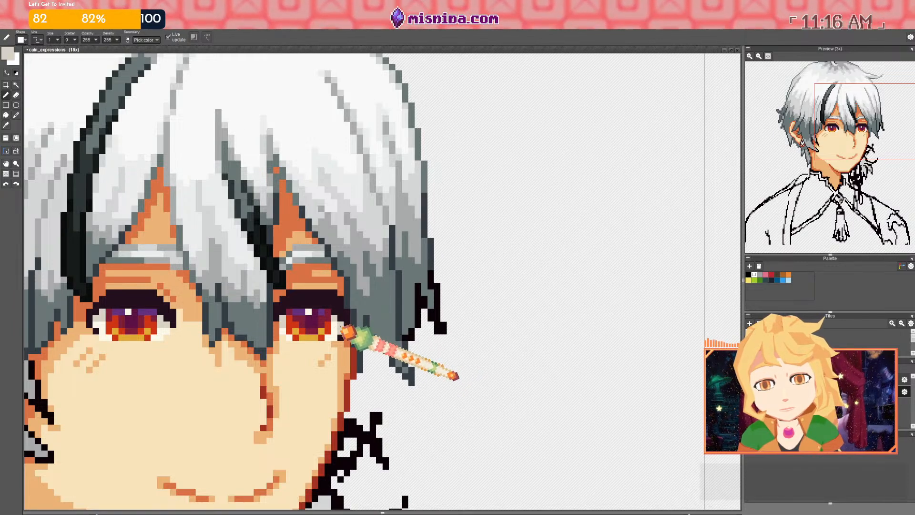
# Soften the corners and tapering ends of both eyes' upper lashes with red-brown pixels
pyautogui.scroll(-4, 346, 330)
pyautogui.press('space')
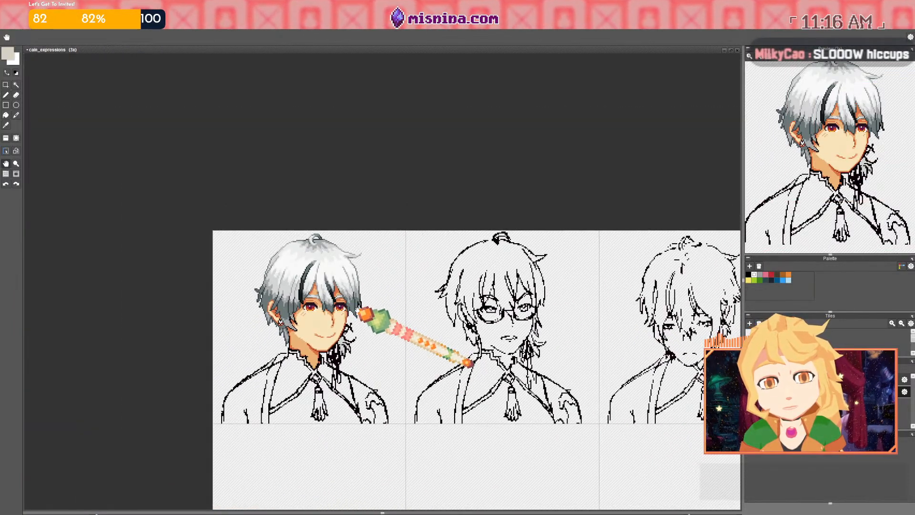
pyautogui.scroll(3, 350, 321)
pyautogui.scroll(2, 360, 320)
pyautogui.scroll(-3, 267, 308)
pyautogui.scroll(2, 124, 369)
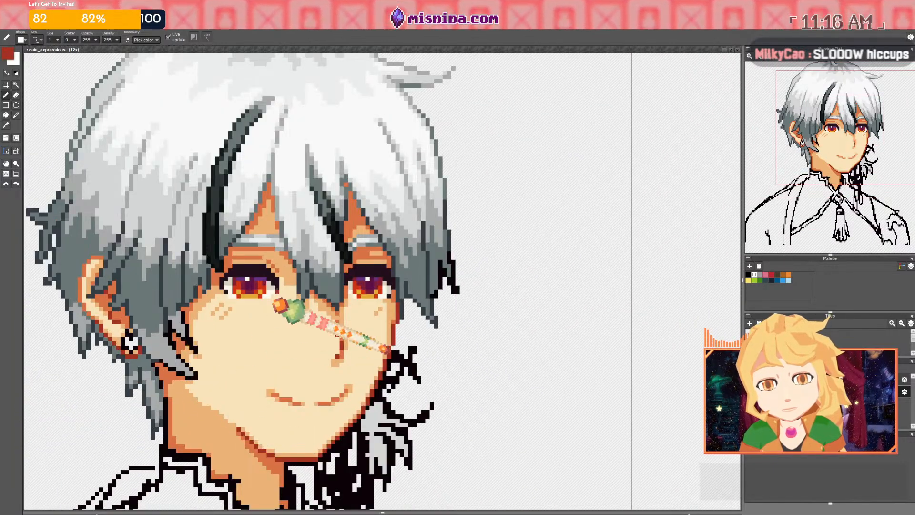
pyautogui.scroll(3, 274, 281)
pyautogui.moveTo(268, 251); pyautogui.dragTo(280, 265)
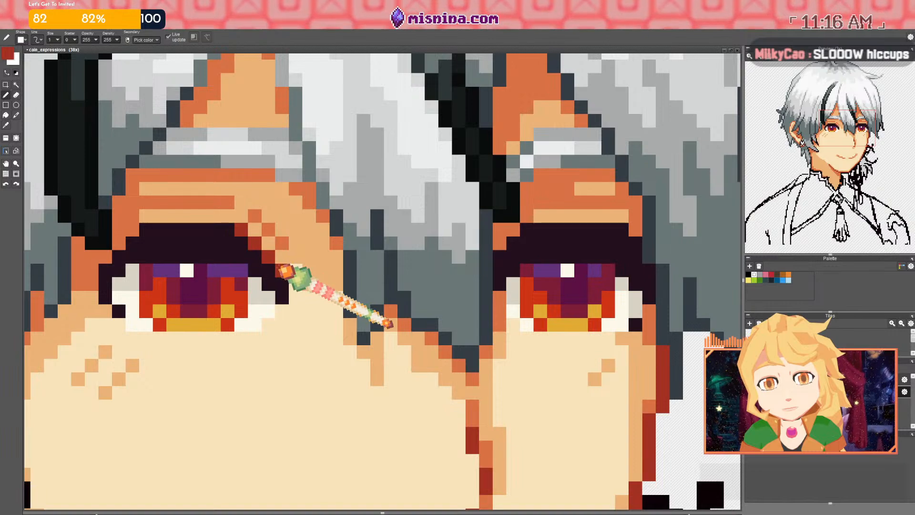
pyautogui.moveTo(147, 230); pyautogui.dragTo(120, 252)
pyautogui.moveTo(462, 228); pyautogui.dragTo(168, 228)
pyautogui.moveTo(238, 227); pyautogui.dragTo(207, 250)
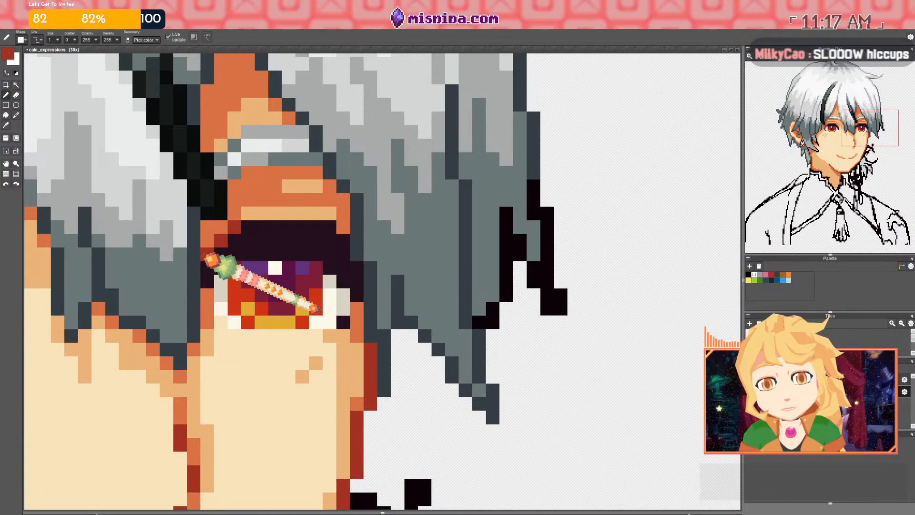
pyautogui.moveTo(330, 226); pyautogui.dragTo(351, 253)
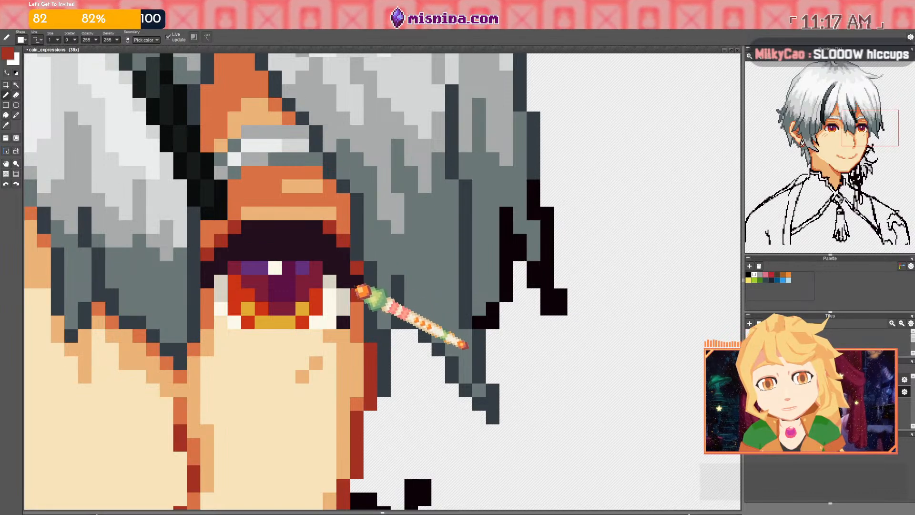
# Recolor the dark pixels along the outer side edges of both eyes in red-brown
pyautogui.scroll(-4, 233, 286)
pyautogui.scroll(4, 236, 287)
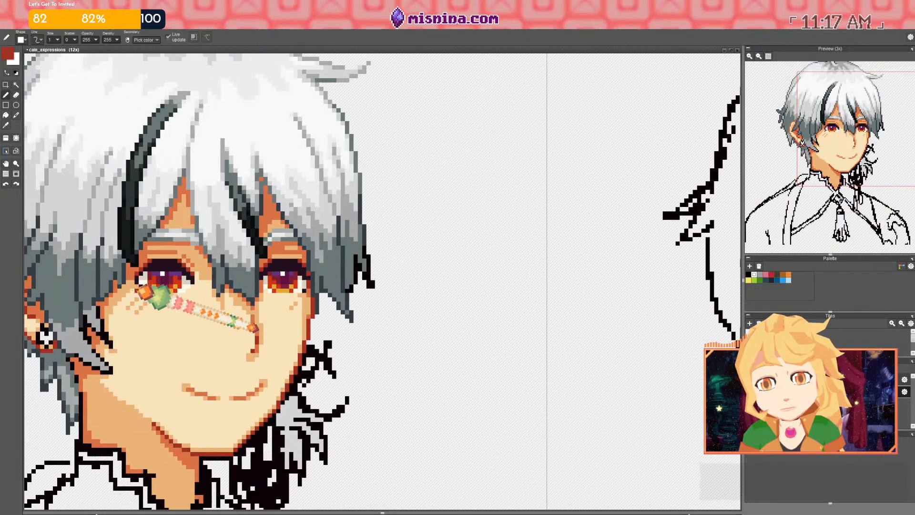
pyautogui.scroll(-2, 620, 362)
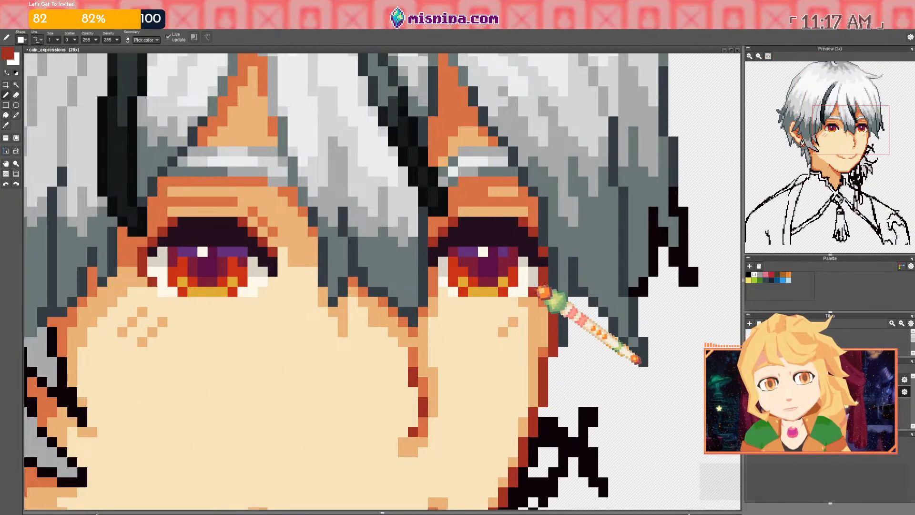
pyautogui.scroll(-3, 624, 353)
pyautogui.scroll(-1, 539, 283)
pyautogui.moveTo(551, 285); pyautogui.dragTo(302, 226)
pyautogui.scroll(3, 258, 217)
pyautogui.scroll(5, 258, 213)
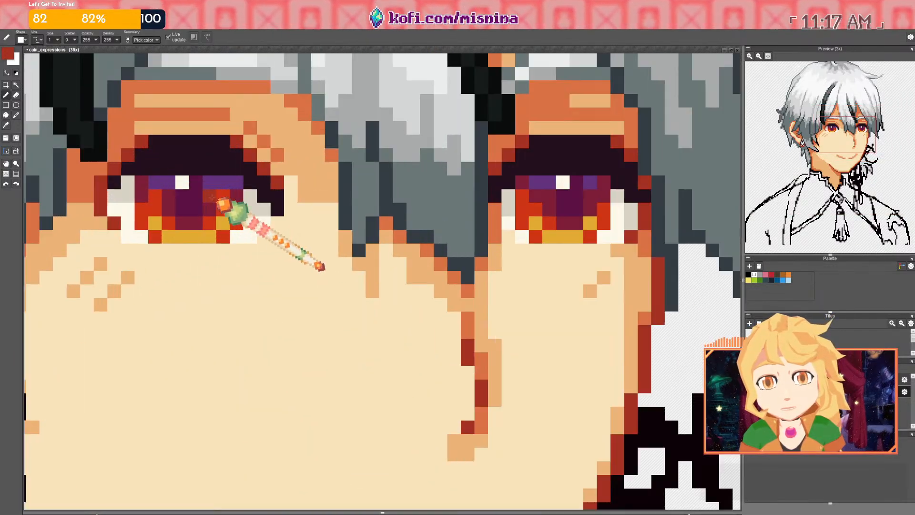
# Move both eyes' white highlights down one pixel, the right-hand one also one pixel left, and fill their old spots with purple
pyautogui.rightClick(183, 183)
pyautogui.click(183, 192)
pyautogui.rightClick(192, 183)
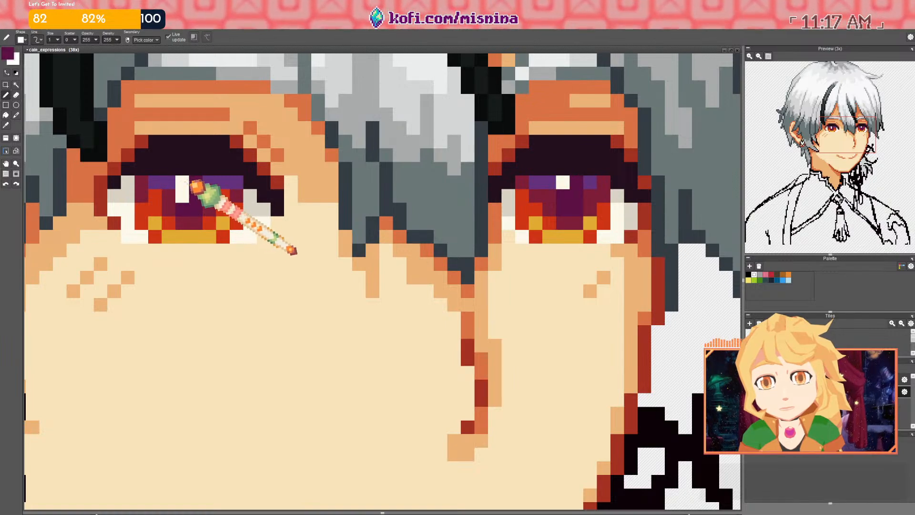
pyautogui.click(183, 183)
pyautogui.rightClick(181, 194)
pyautogui.click(562, 196)
pyautogui.click(577, 184)
pyautogui.rightClick(576, 183)
pyautogui.click(565, 183)
pyautogui.rightClick(564, 192)
pyautogui.click(551, 192)
pyautogui.rightClick(571, 197)
pyautogui.click(565, 195)
# Try narrowing the left-hand eye's iris by shifting its right part one pixel left and filling the gap with off-white
pyautogui.scroll(-3, 584, 191)
pyautogui.scroll(-5, 599, 195)
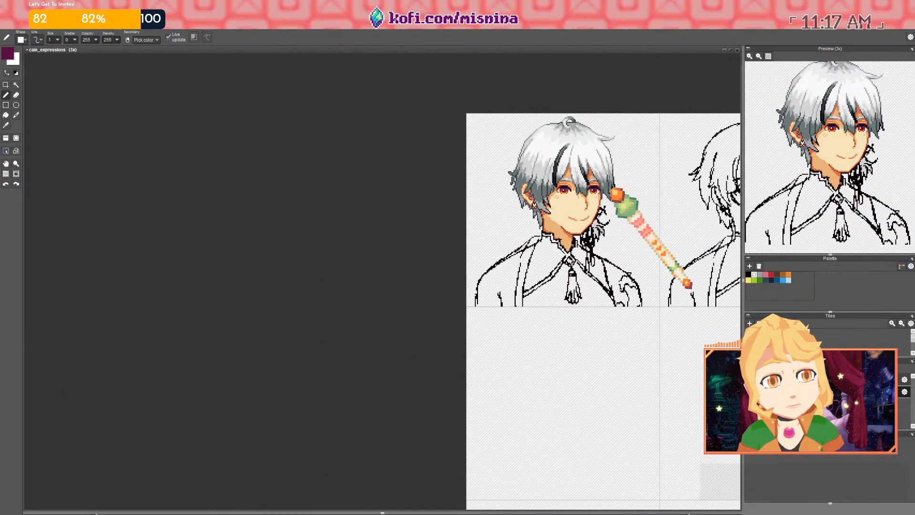
pyautogui.moveTo(634, 204); pyautogui.dragTo(435, 208)
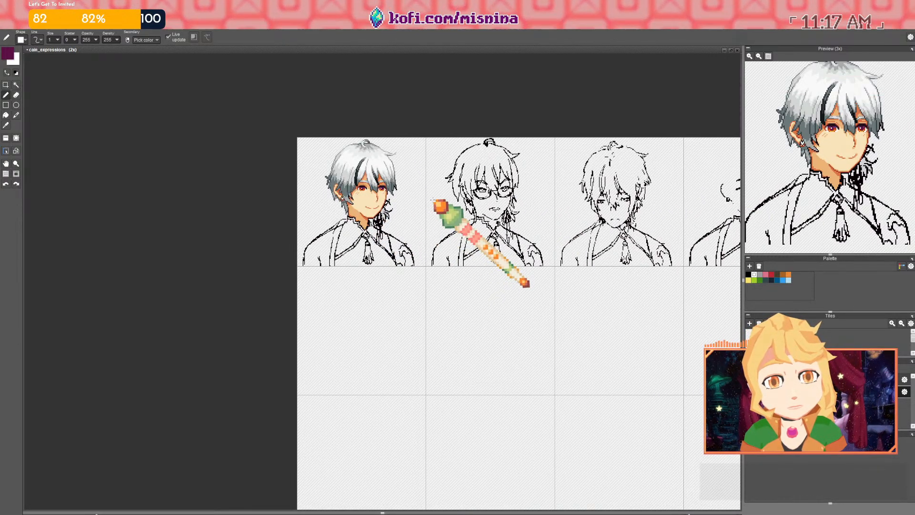
pyautogui.scroll(4, 347, 204)
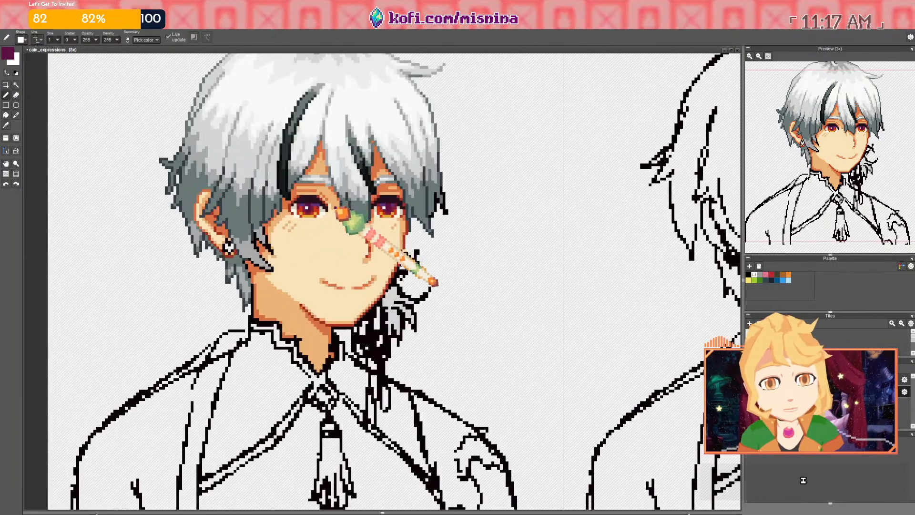
pyautogui.scroll(2, 336, 207)
pyautogui.moveTo(333, 207); pyautogui.dragTo(286, 207)
pyautogui.click(6, 84)
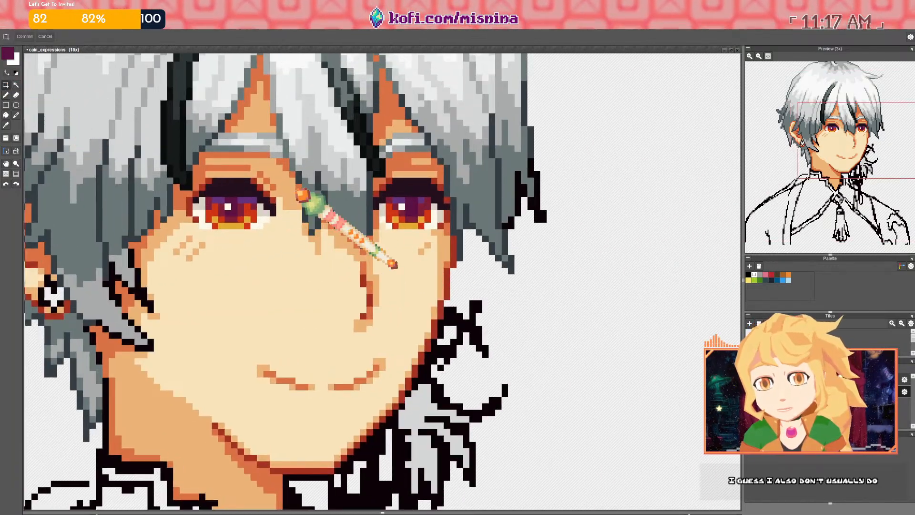
pyautogui.scroll(-6, 285, 182)
pyautogui.scroll(8, 303, 188)
pyautogui.moveTo(217, 160); pyautogui.dragTo(236, 267)
pyautogui.moveTo(150, 185)
pyautogui.mouseDown()
pyautogui.moveTo(141, 184)
pyautogui.moveTo(160, 267)
pyautogui.moveTo(164, 179)
pyautogui.moveTo(164, 221)
pyautogui.moveTo(181, 244)
pyautogui.moveTo(134, 223)
pyautogui.moveTo(161, 178)
pyautogui.mouseUp()
pyautogui.click(168, 215)
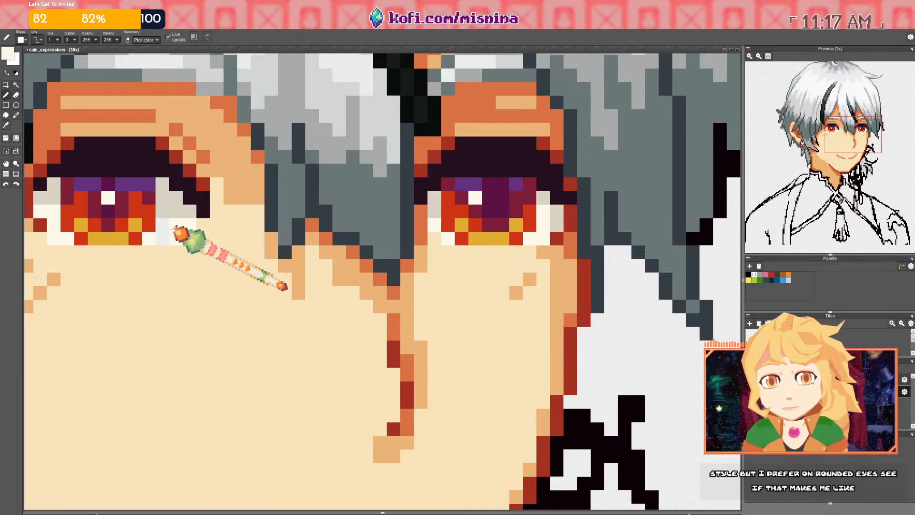
pyautogui.scroll(-8, 159, 239)
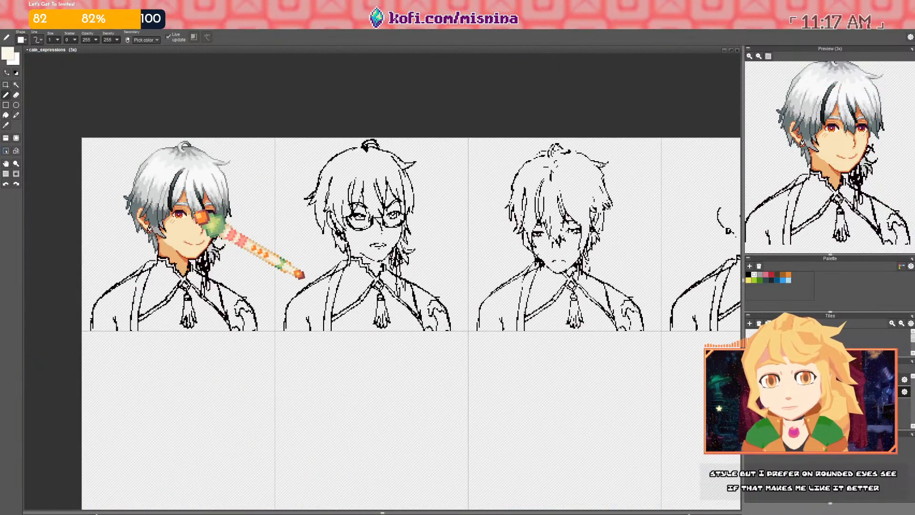
pyautogui.hotkey('ctrl', 'z')
pyautogui.hotkey('ctrl', 'z')
# Narrow the right-hand eye's iris by shifting its right part one pixel left, and fill the gap with off-white and light grey
pyautogui.click(6, 85)
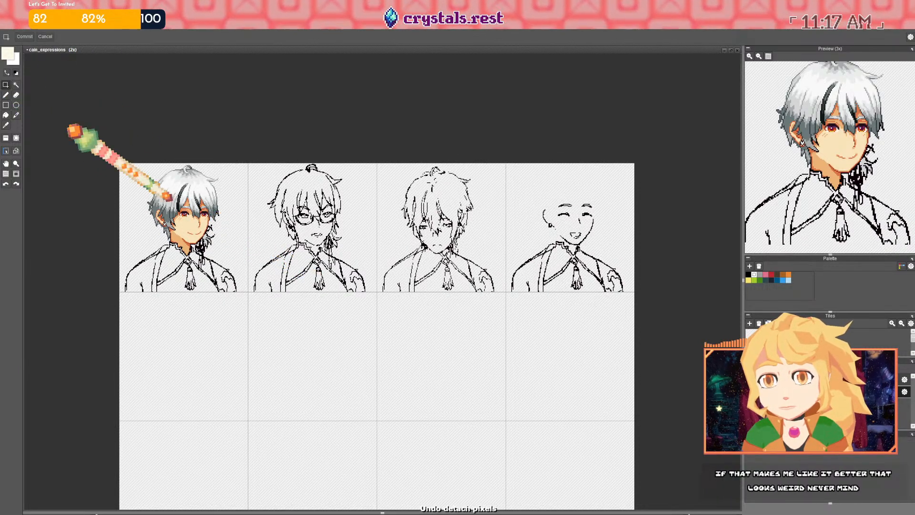
pyautogui.scroll(7, 213, 218)
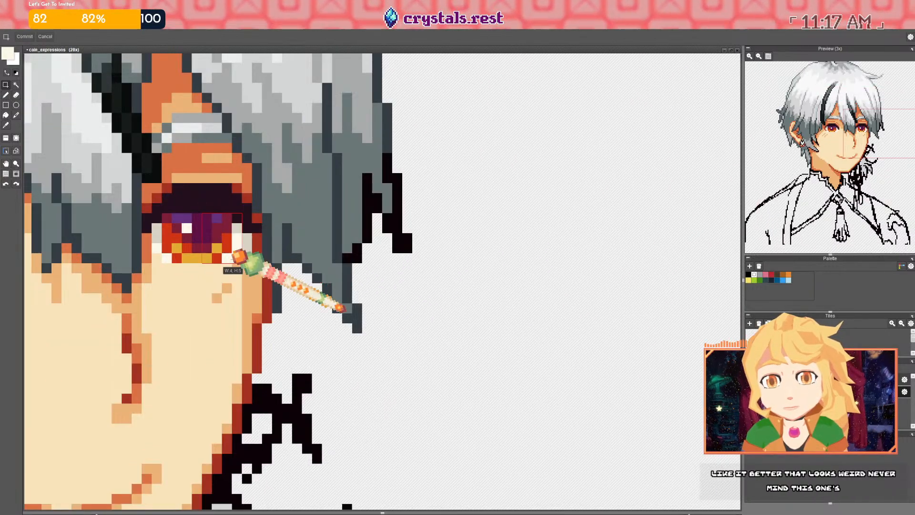
pyautogui.moveTo(231, 250); pyautogui.dragTo(233, 261)
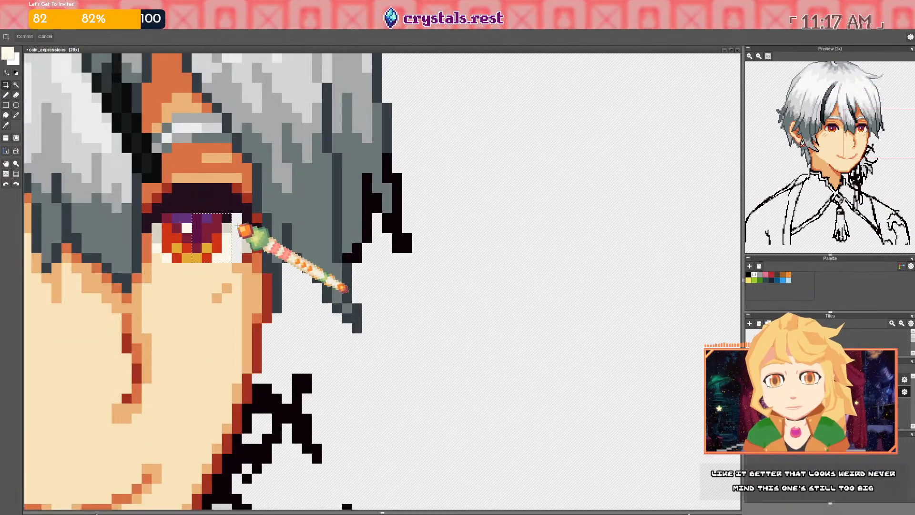
pyautogui.press('b')
pyautogui.rightClick(221, 197)
pyautogui.click(238, 219)
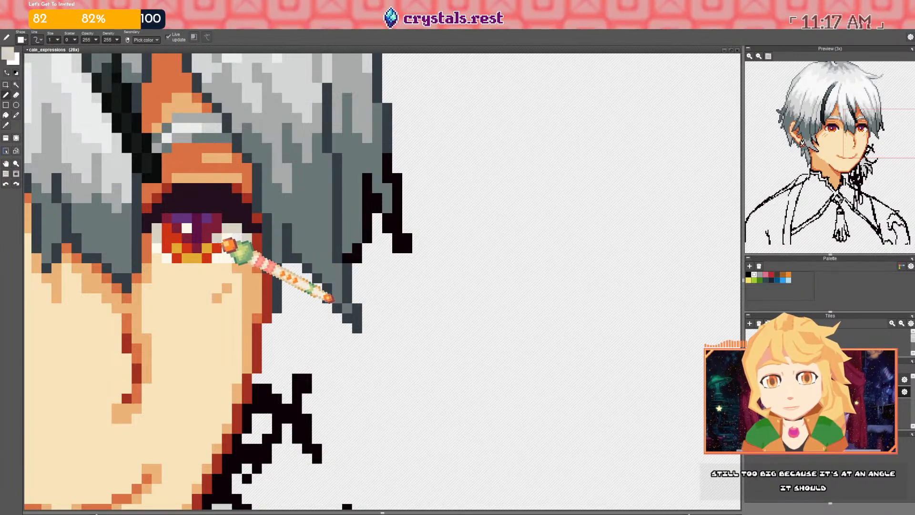
# Touch up the outer end of the right-hand eye's lash line with orange, red-brown and dark purple, and save the drawing
pyautogui.scroll(-7, 241, 238)
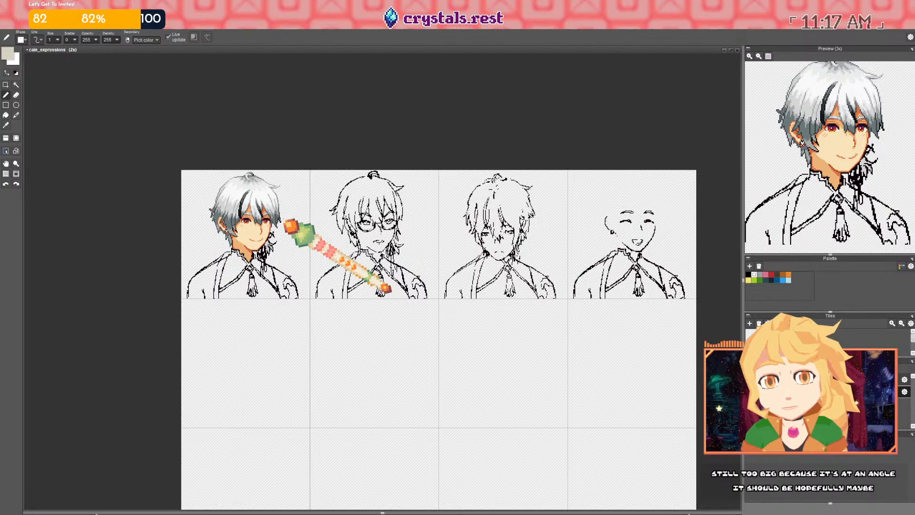
pyautogui.scroll(7, 274, 224)
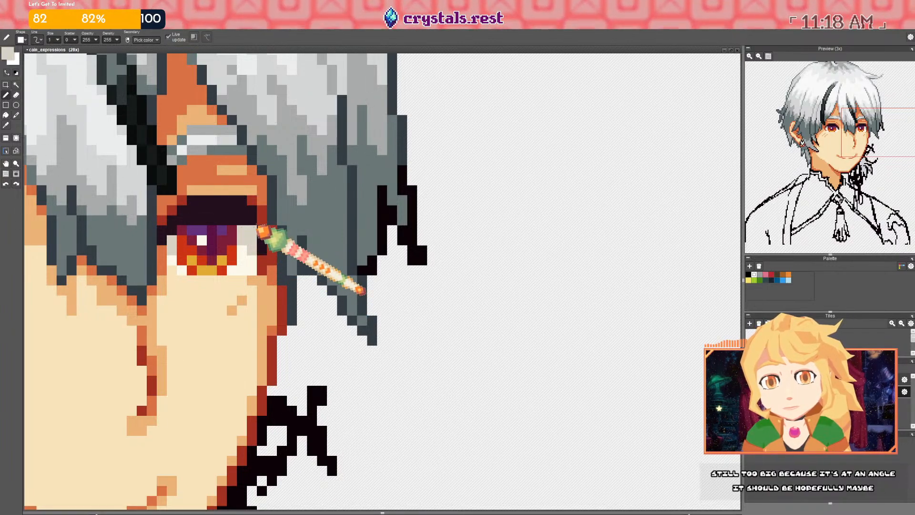
pyautogui.scroll(-7, 261, 231)
pyautogui.scroll(6, 271, 223)
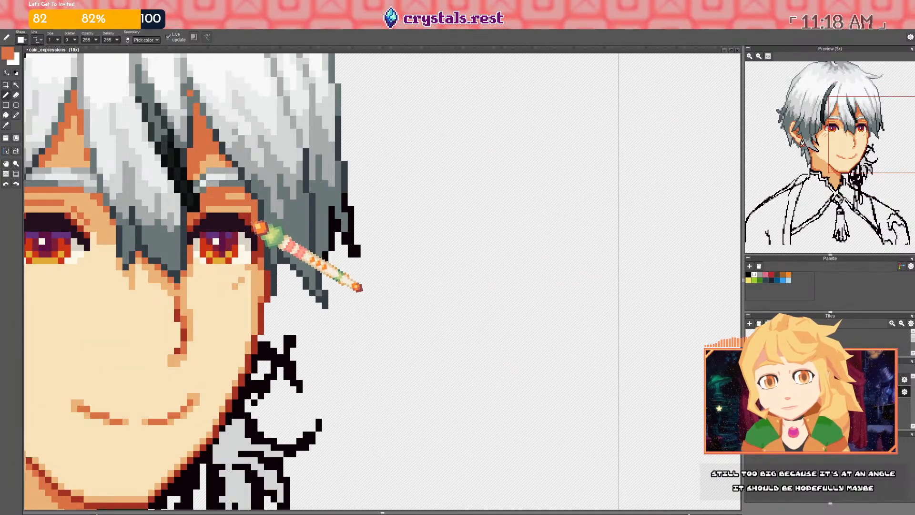
pyautogui.keyDown('alt'); pyautogui.click(244, 219); pyautogui.keyUp('alt')
pyautogui.scroll(-6, 254, 218)
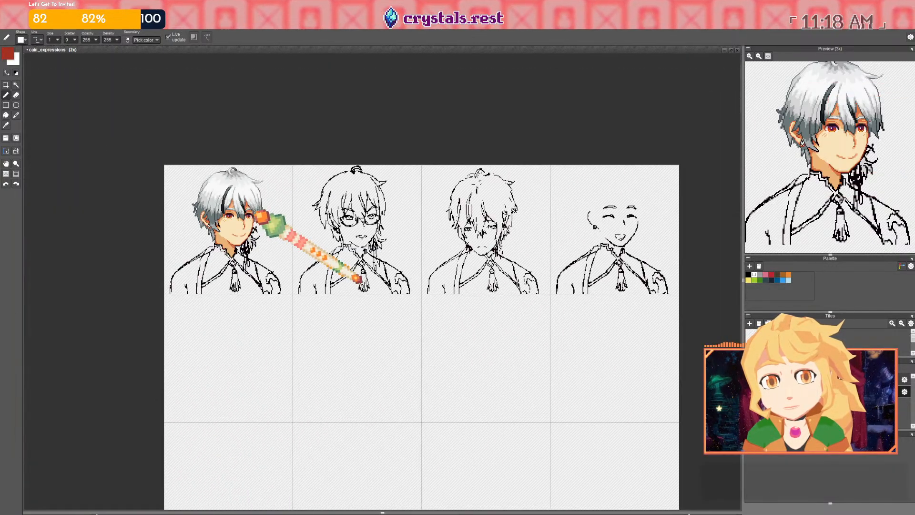
pyautogui.scroll(5, 225, 217)
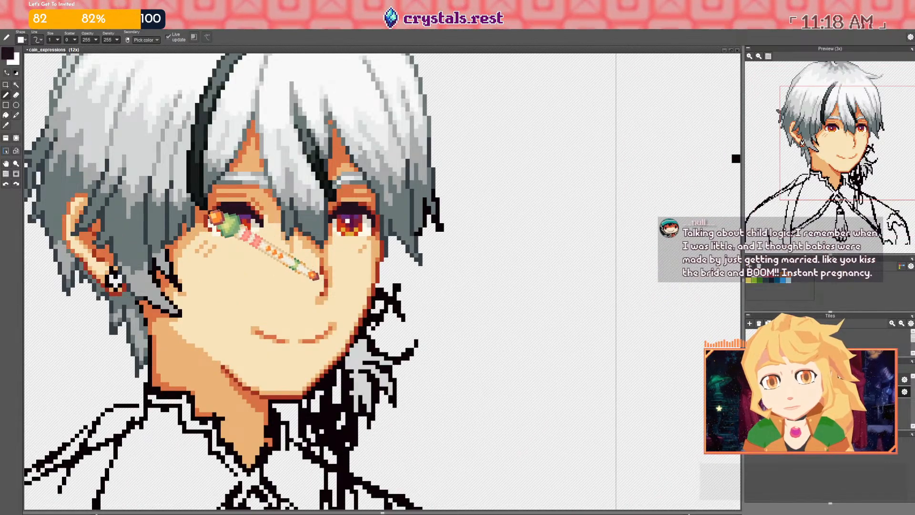
pyautogui.rightClick(216, 204)
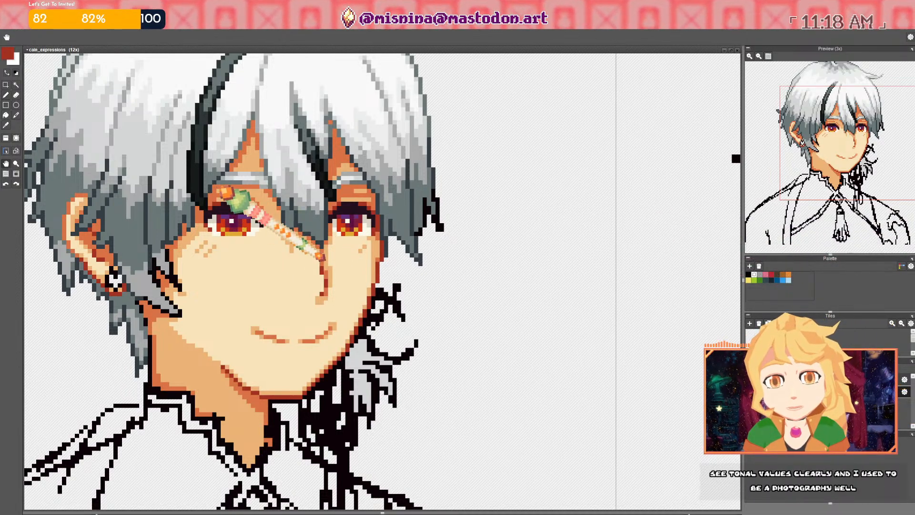
pyautogui.moveTo(221, 184); pyautogui.dragTo(216, 192)
pyautogui.scroll(5, 372, 216)
pyautogui.rightClick(317, 220)
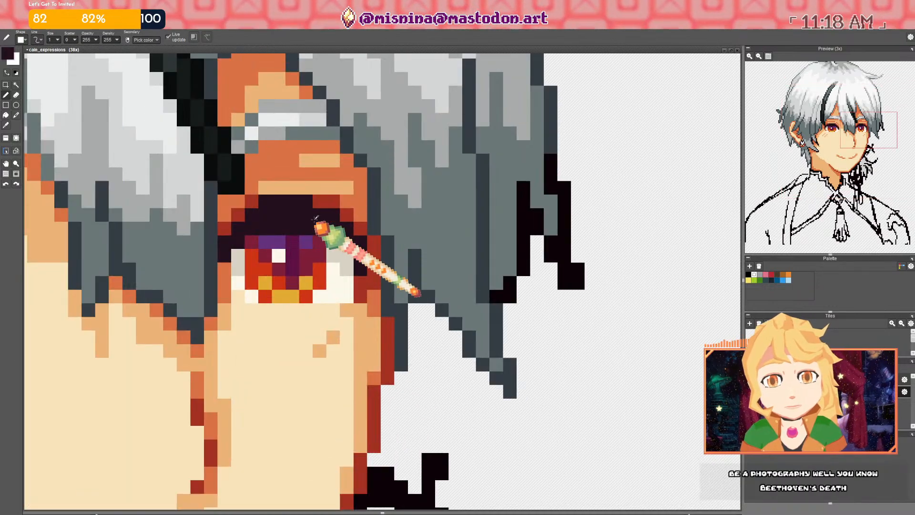
pyautogui.scroll(-7, 317, 210)
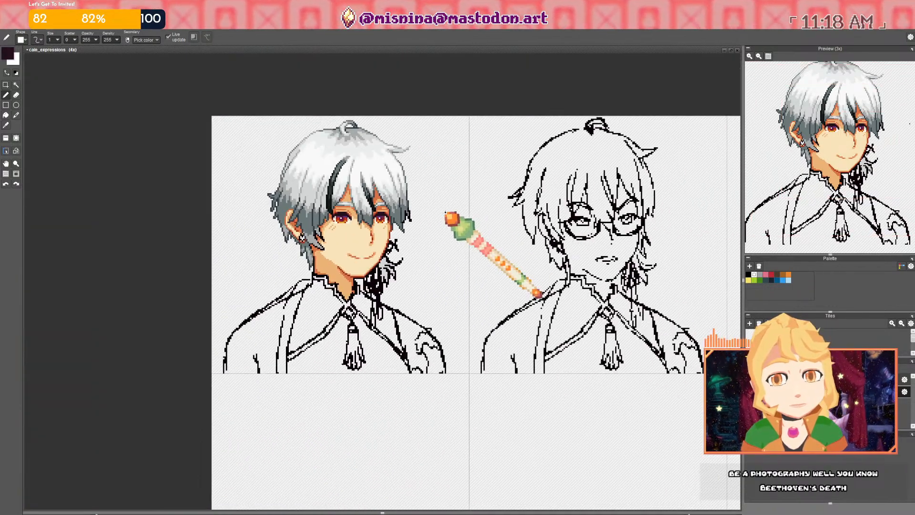
pyautogui.scroll(-3, 368, 213)
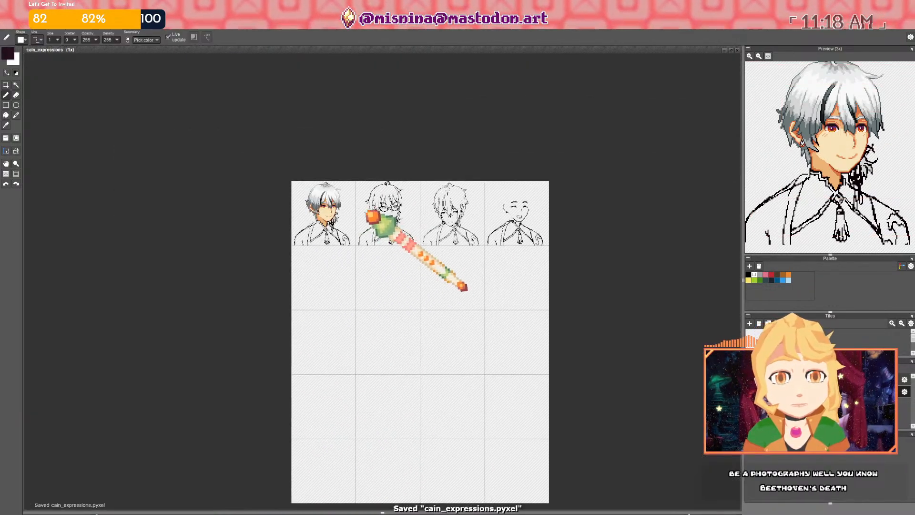
# Mirror the first portrait horizontally within its tile to check the face's proportions
pyautogui.press('space')
pyautogui.moveTo(361, 213); pyautogui.dragTo(356, 215)
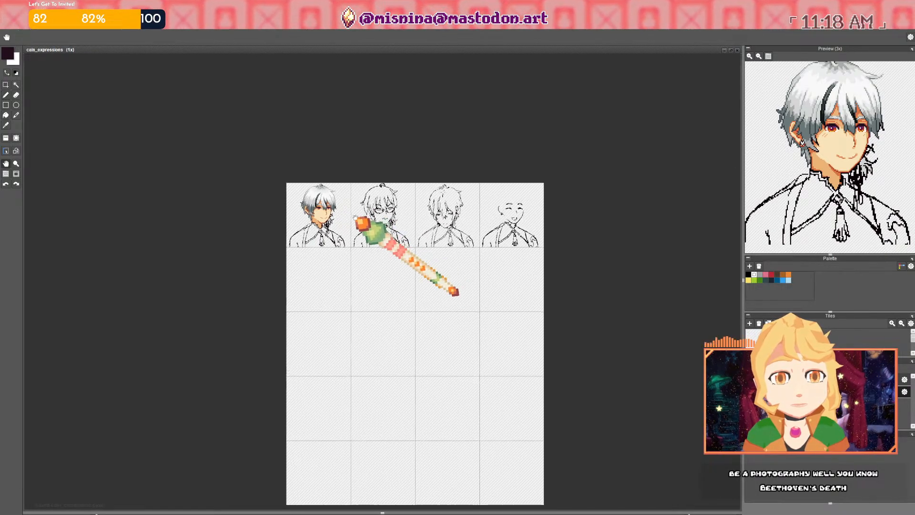
pyautogui.scroll(2, 437, 286)
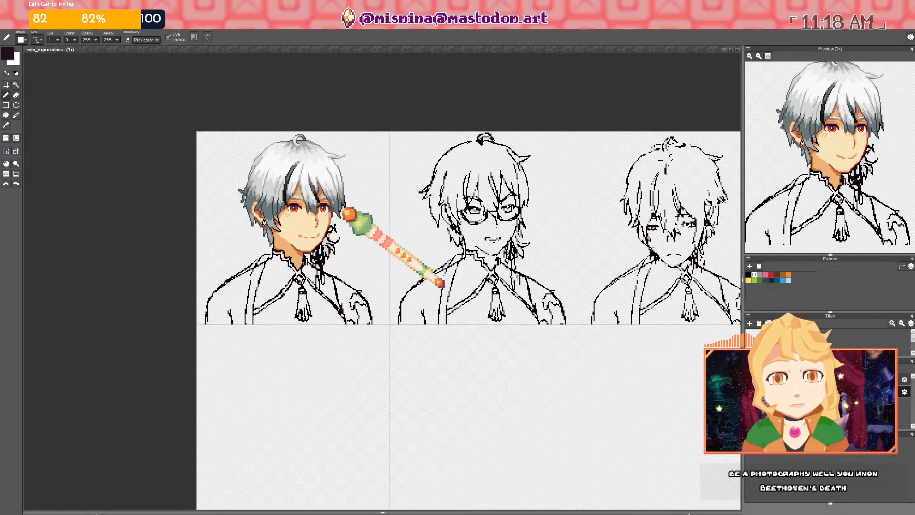
pyautogui.scroll(4, 441, 283)
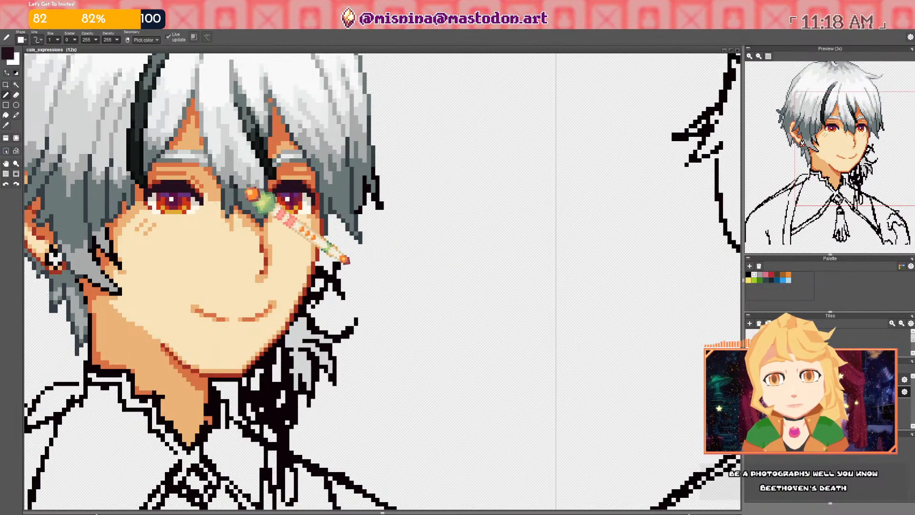
pyautogui.scroll(-6, 328, 257)
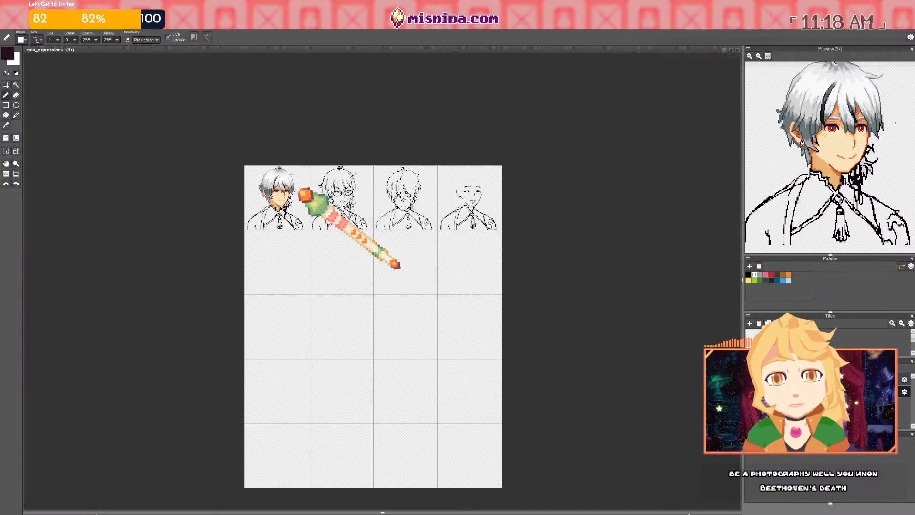
pyautogui.moveTo(298, 189); pyautogui.dragTo(298, 196)
pyautogui.click(6, 85)
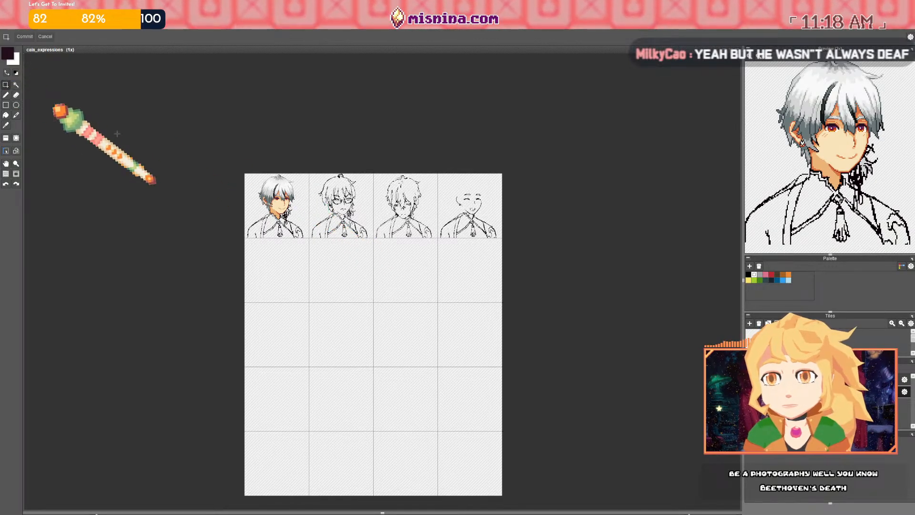
pyautogui.scroll(1, 297, 199)
pyautogui.doubleClick(303, 194)
pyautogui.hotkey('shift', 'h')
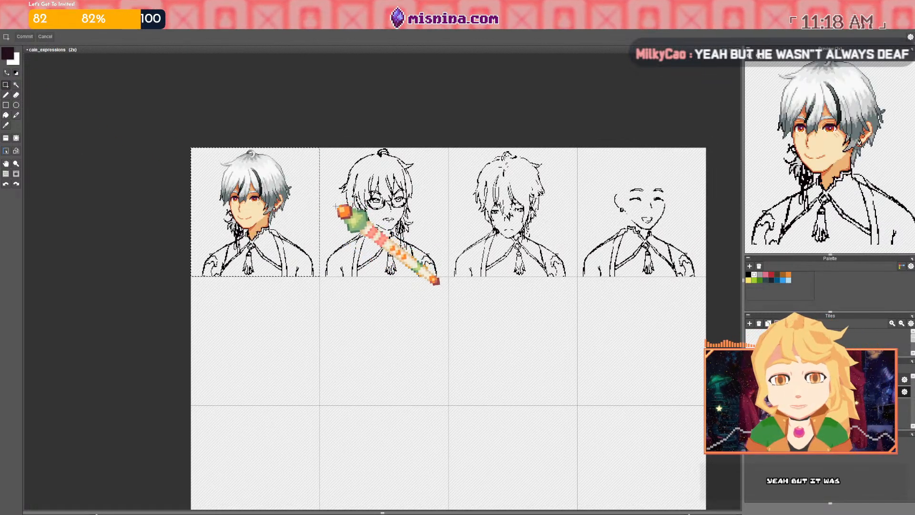
pyautogui.scroll(-1, 337, 205)
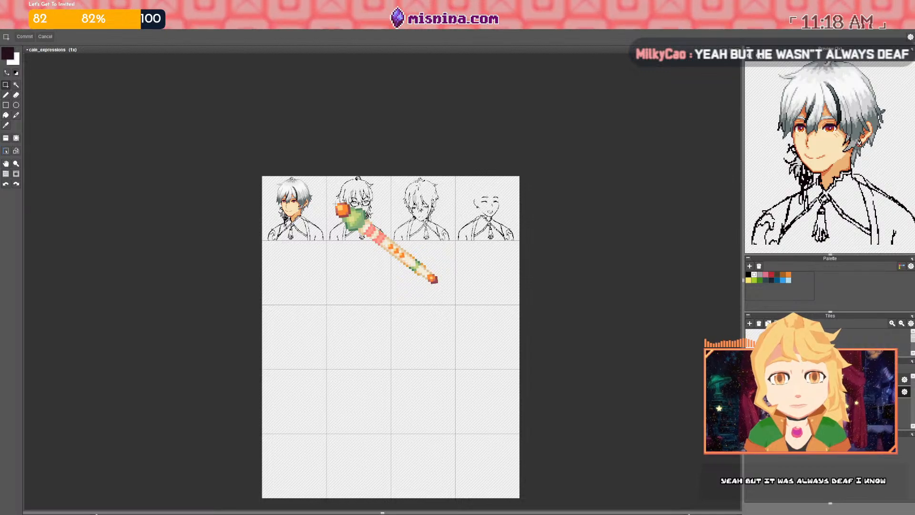
# Try shifting the left-hand eye's iris one pixel left on the mirrored portrait, retouch around it, and undo the changes
pyautogui.scroll(5, 286, 205)
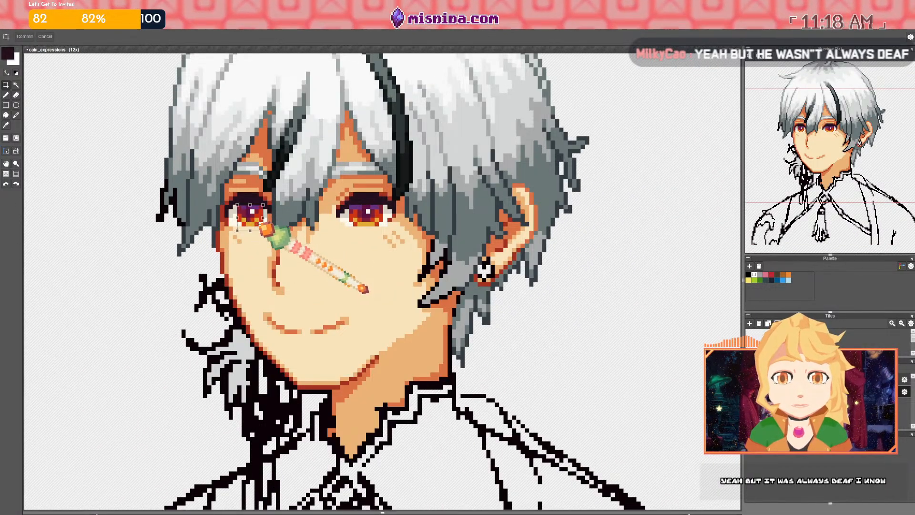
pyautogui.press('Return')
pyautogui.press('b')
pyautogui.press('e')
pyautogui.press('b')
pyautogui.rightClick(260, 226)
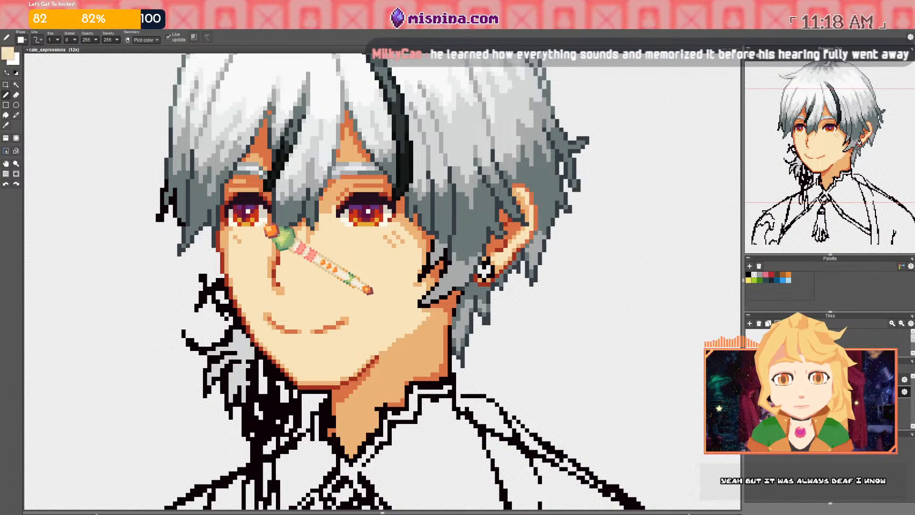
pyautogui.scroll(-6, 274, 232)
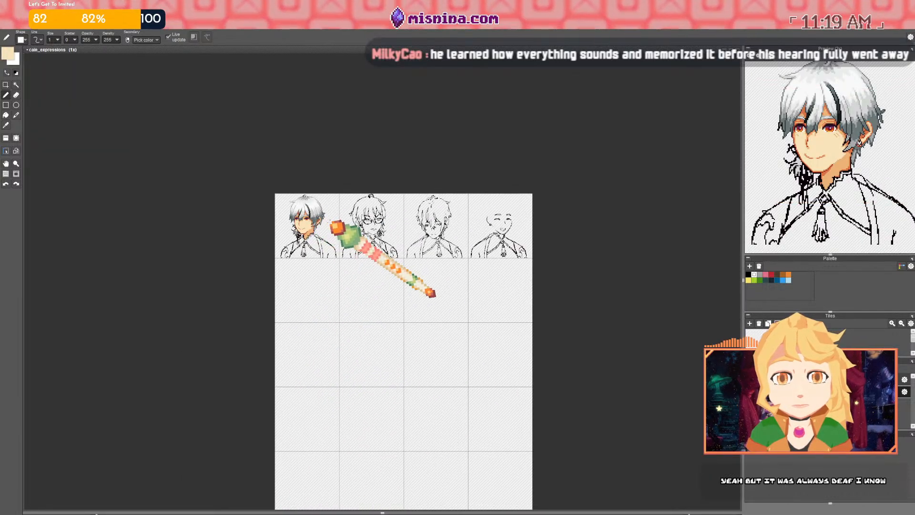
pyautogui.moveTo(329, 221); pyautogui.dragTo(316, 221)
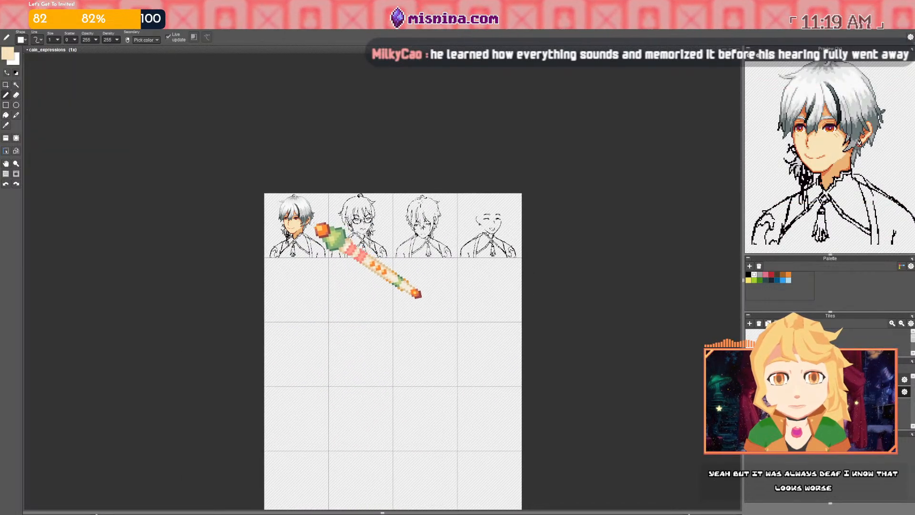
pyautogui.scroll(3, 315, 228)
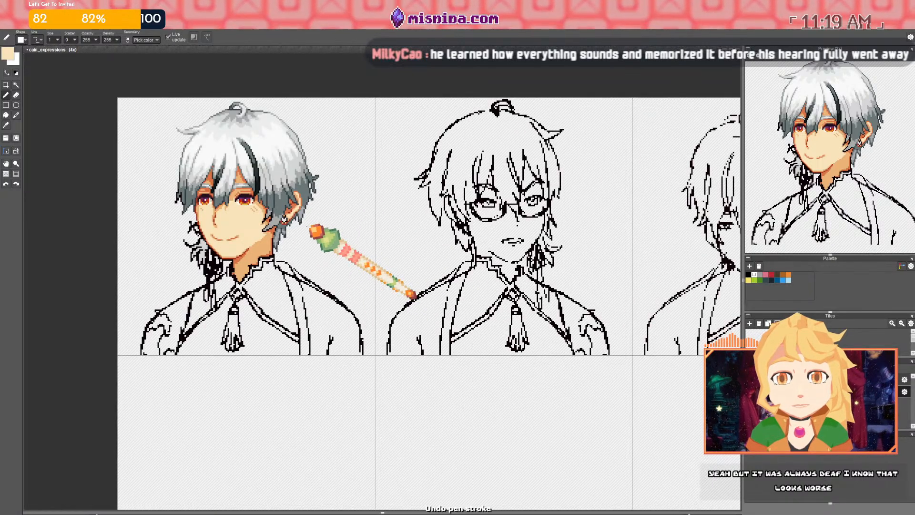
pyautogui.scroll(-2, 316, 230)
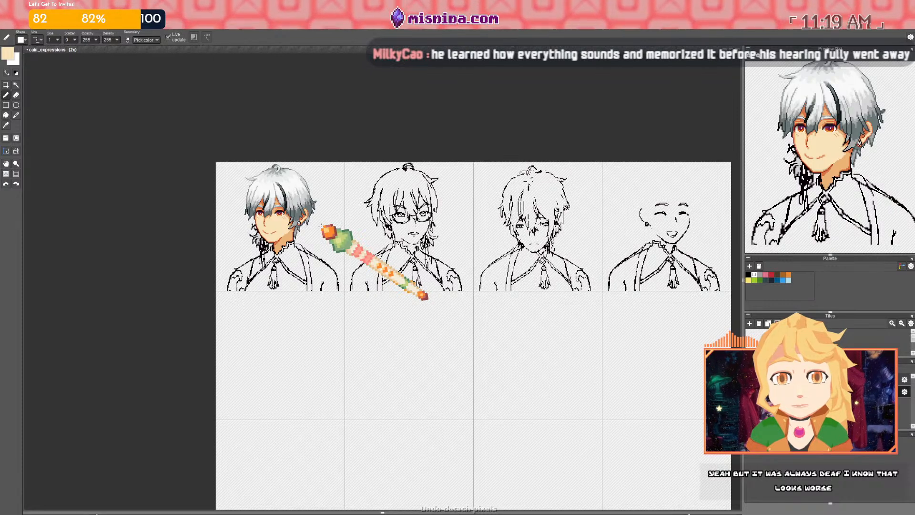
# Shift the mirrored portrait's left-hand iris one pixel right toward the nose, and fill the gap with off-white and light grey
pyautogui.moveTo(322, 225); pyautogui.dragTo(313, 224)
pyautogui.click(6, 84)
pyautogui.scroll(3, 250, 214)
pyautogui.scroll(5, 258, 210)
pyautogui.moveTo(244, 203); pyautogui.dragTo(270, 227)
pyautogui.hotkey('ctrl', 'd')
pyautogui.scroll(-8, 340, 223)
pyautogui.press('b')
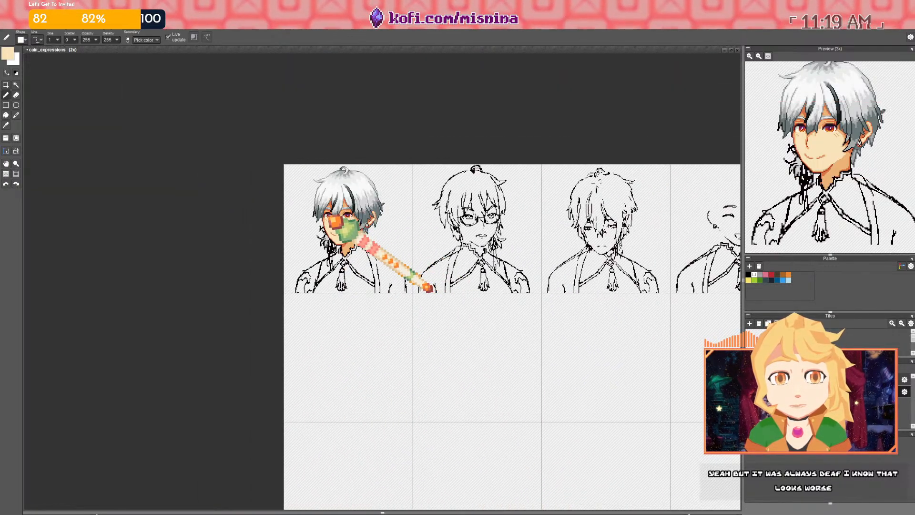
pyautogui.scroll(9, 336, 222)
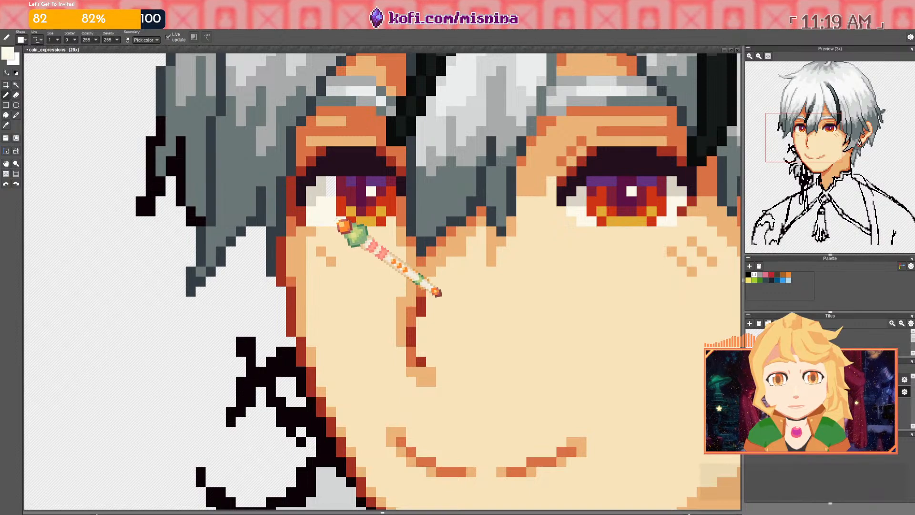
pyautogui.scroll(-9, 329, 196)
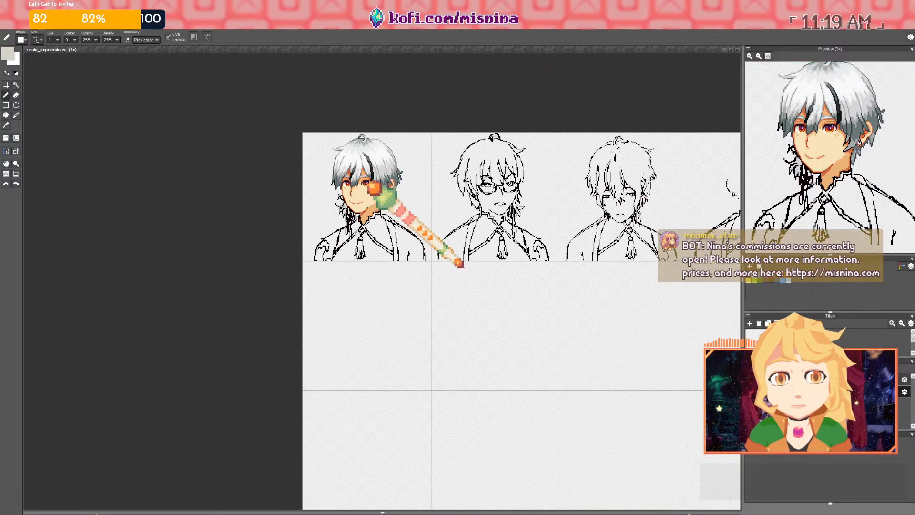
# Mirror the first portrait back to its original orientation
pyautogui.moveTo(391, 179); pyautogui.dragTo(363, 158)
pyautogui.click(5, 84)
pyautogui.doubleClick(362, 157)
pyautogui.press('h')
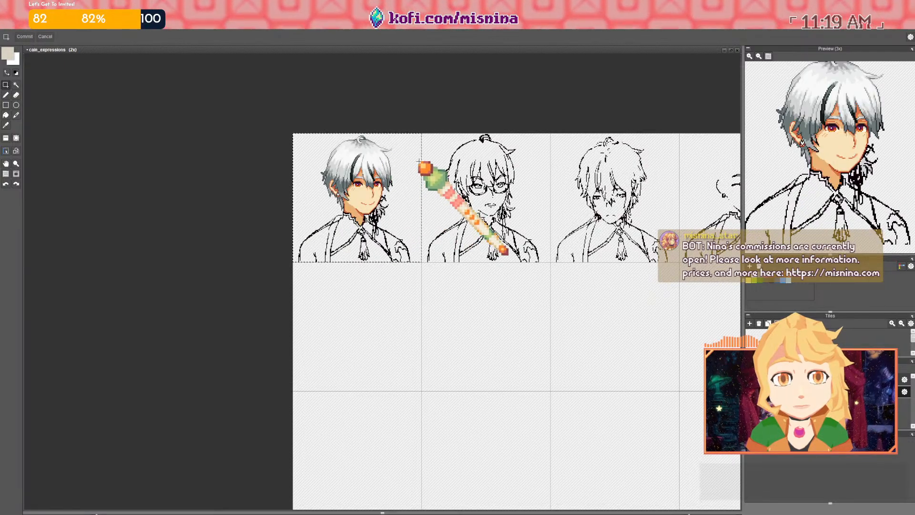
pyautogui.scroll(-2, 424, 161)
pyautogui.moveTo(423, 161); pyautogui.dragTo(289, 168)
pyautogui.scroll(2, 291, 169)
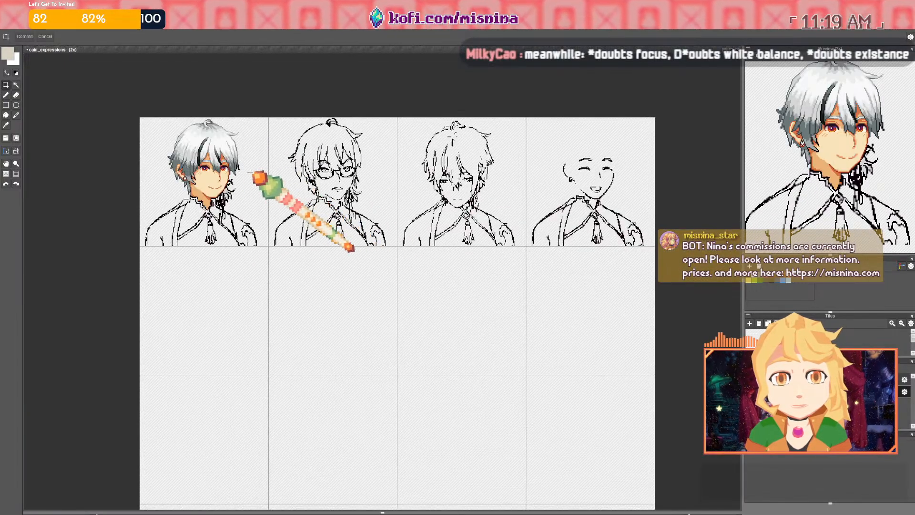
# Shift the left-hand eye's iris one pixel left, fill the gap with light grey, and save the drawing
pyautogui.scroll(5, 255, 174)
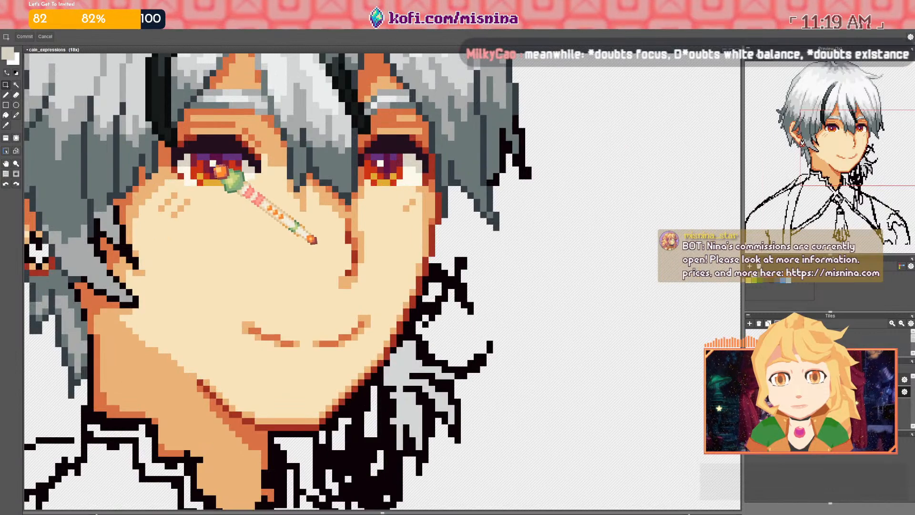
pyautogui.moveTo(229, 173)
pyautogui.mouseDown()
pyautogui.moveTo(240, 176)
pyautogui.moveTo(227, 184)
pyautogui.mouseUp()
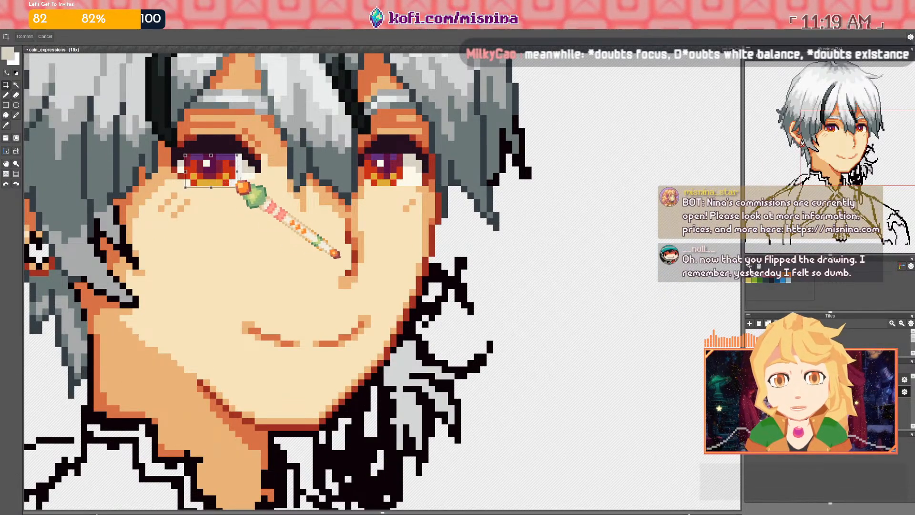
pyautogui.press('b')
pyautogui.rightClick(246, 177)
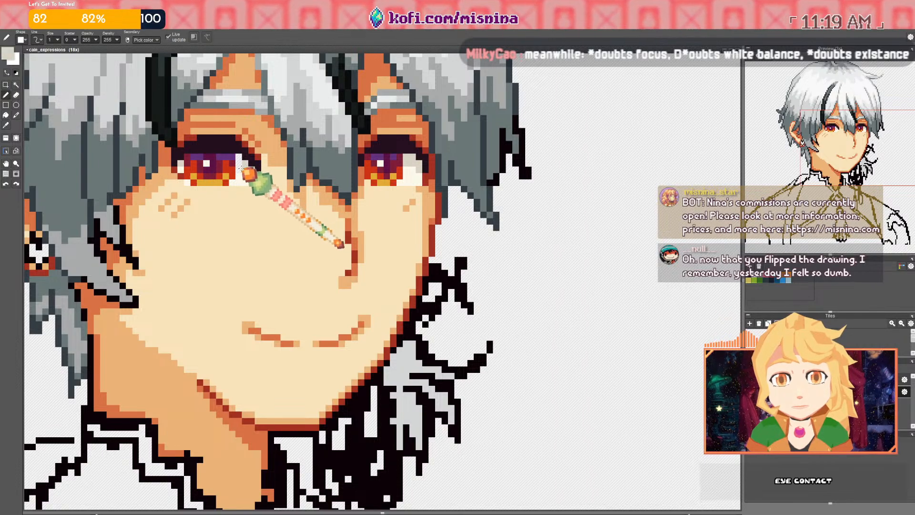
pyautogui.scroll(-5, 260, 176)
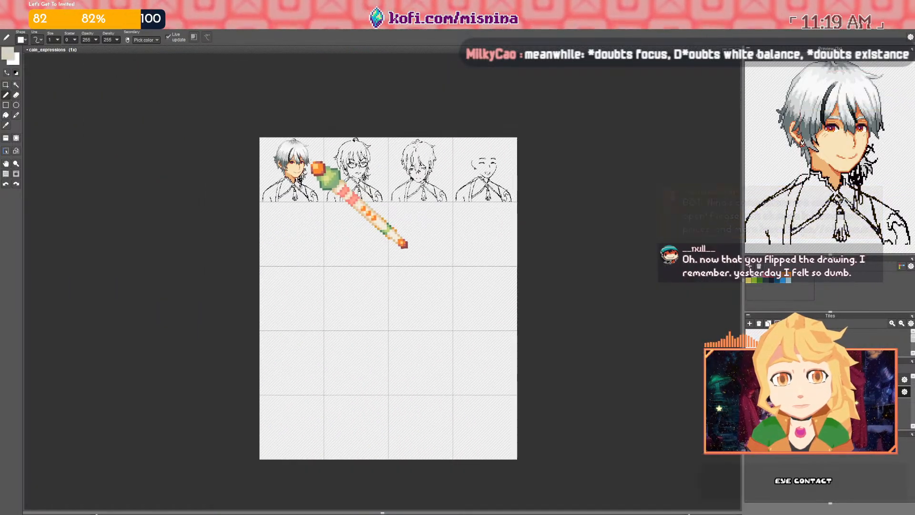
pyautogui.scroll(-1, 307, 169)
pyautogui.hotkey('ctrl', 's')
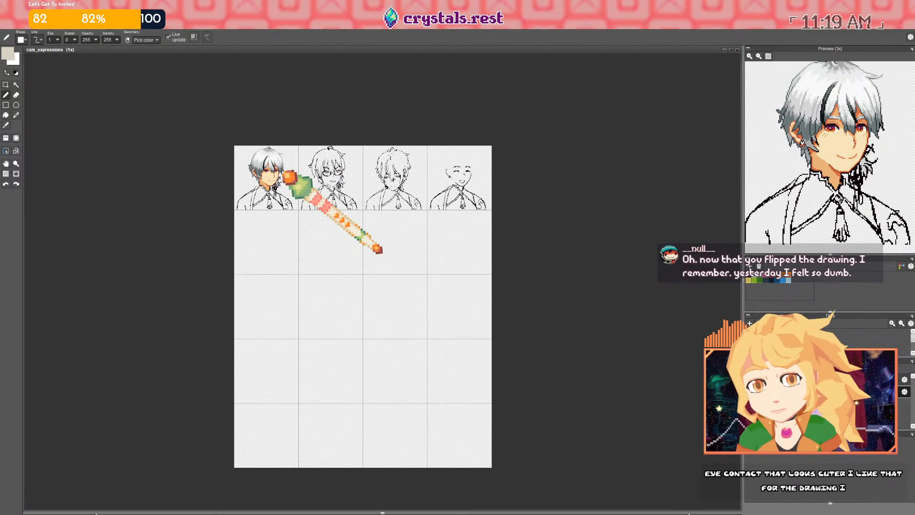
# Paint a small patch of light-orange shading on the nose bridge just below the fringe, trimming it with the pale skin tone
pyautogui.scroll(1, 289, 177)
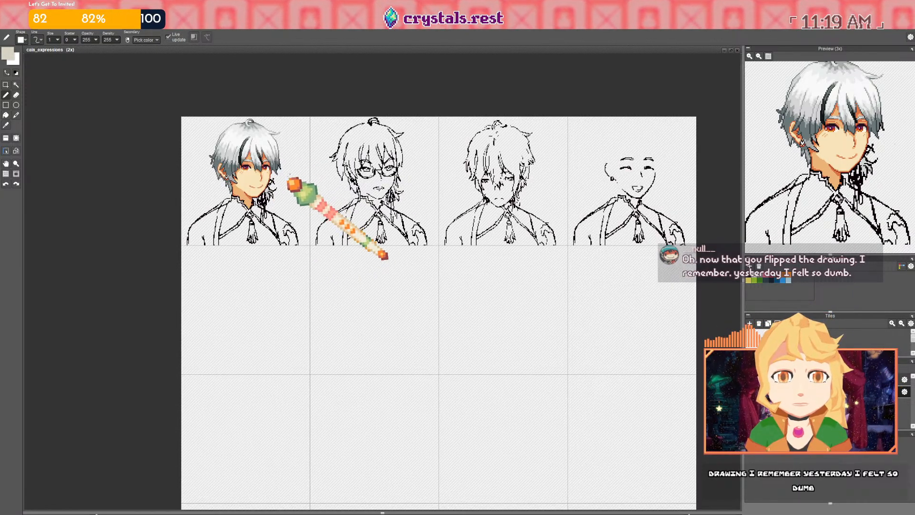
pyautogui.scroll(-1, 289, 179)
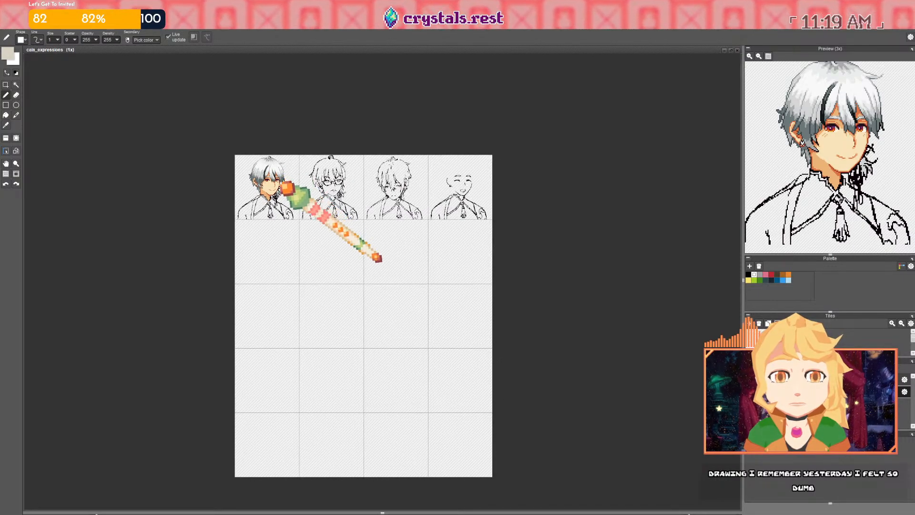
pyautogui.scroll(5, 266, 184)
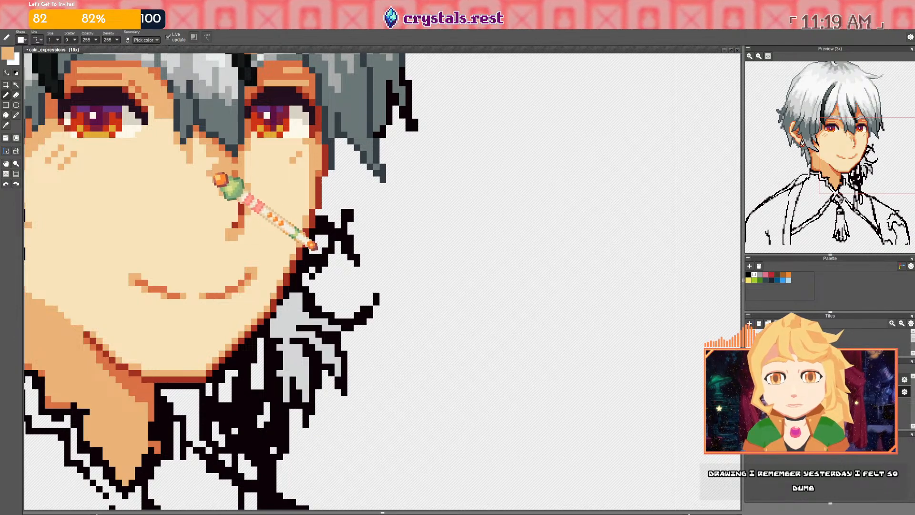
pyautogui.scroll(-3, 209, 170)
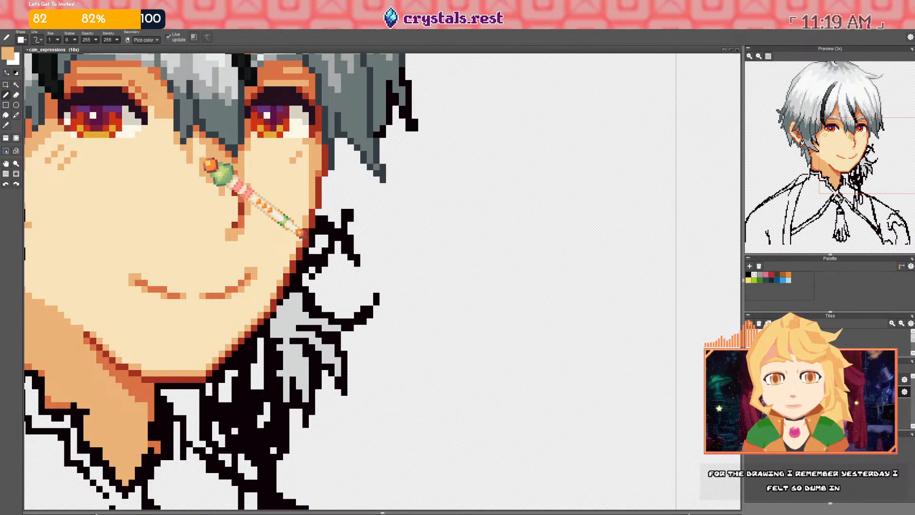
pyautogui.scroll(-5, 231, 179)
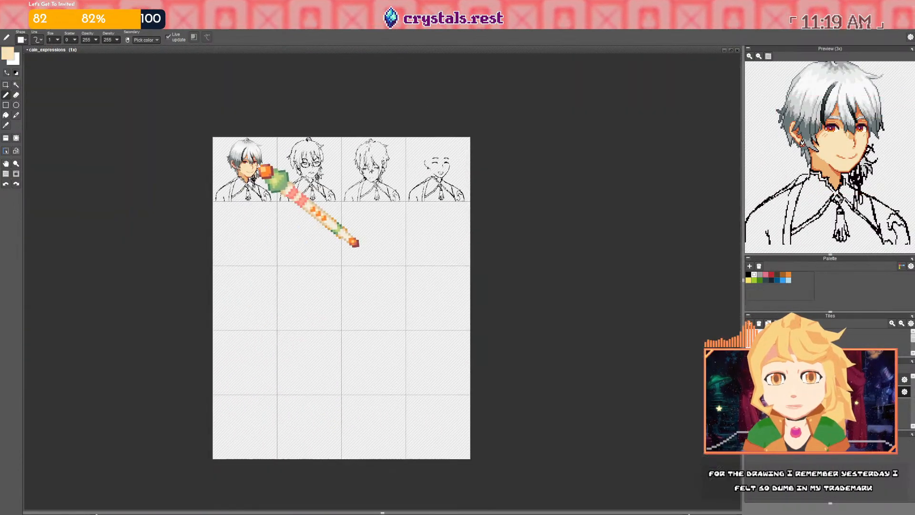
pyautogui.scroll(6, 256, 168)
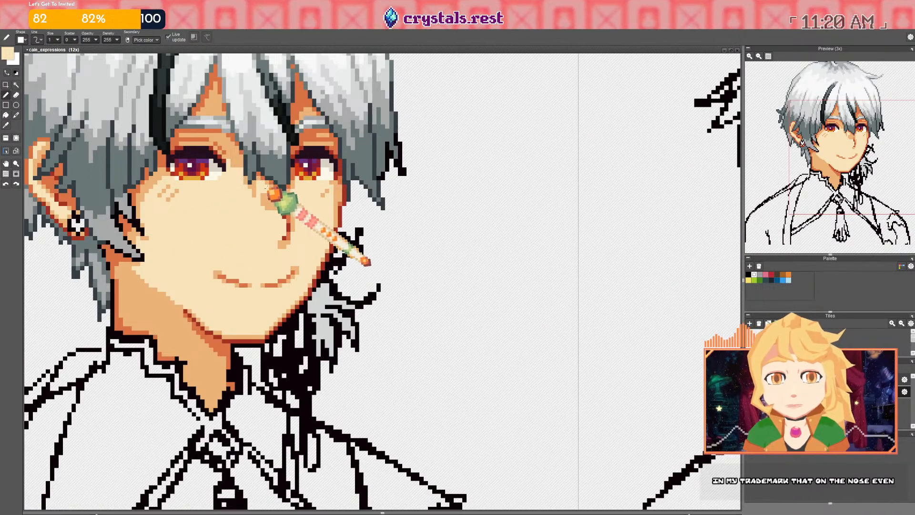
pyautogui.scroll(-6, 286, 187)
pyautogui.scroll(6, 312, 183)
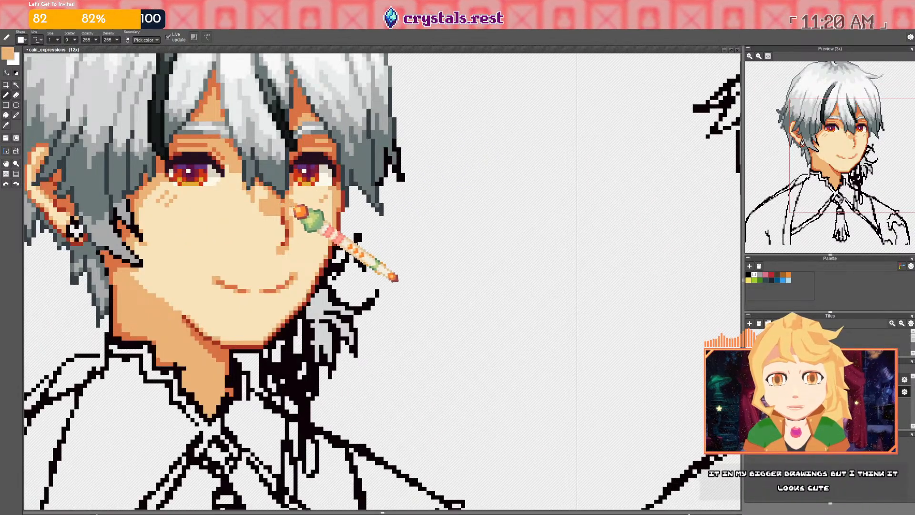
pyautogui.scroll(-5, 291, 208)
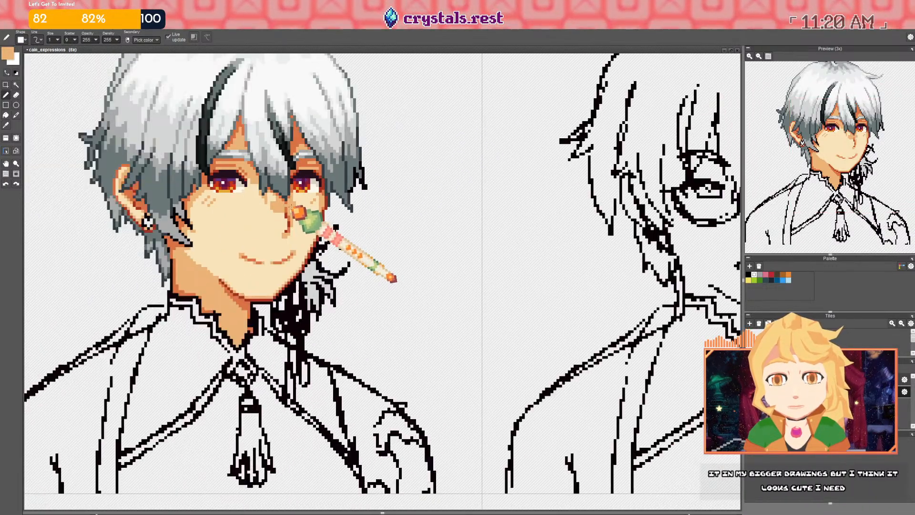
# Extend the right-hand corner of the smile slightly upward with light orange
pyautogui.scroll(3, 280, 208)
pyautogui.scroll(3, 281, 209)
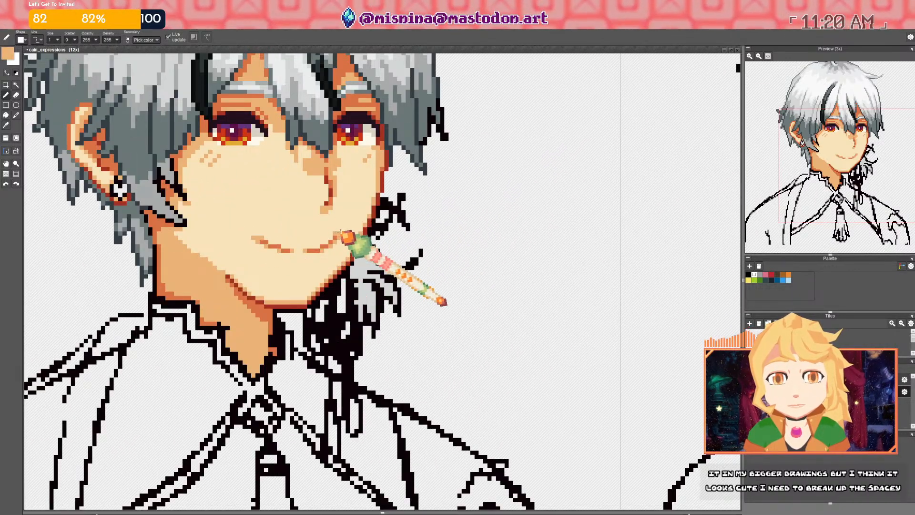
pyautogui.scroll(-6, 349, 236)
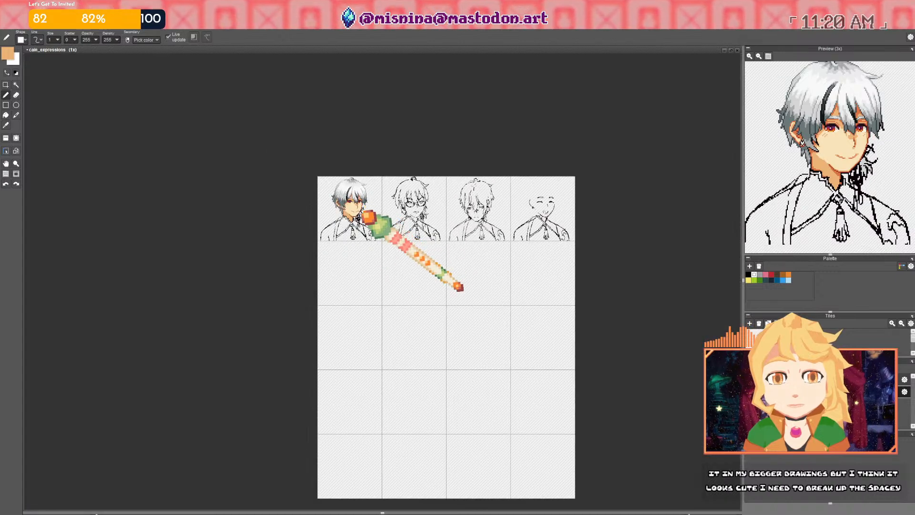
pyautogui.scroll(8, 352, 210)
pyautogui.scroll(2, 348, 202)
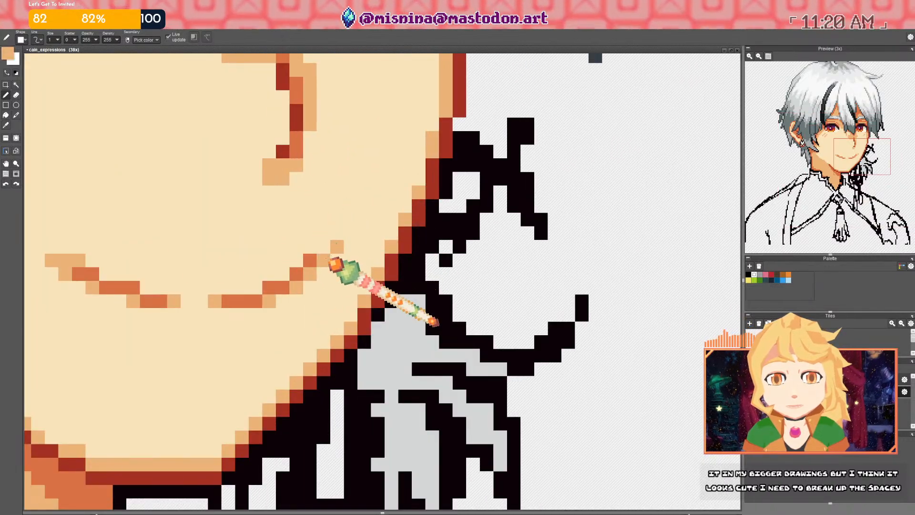
pyautogui.scroll(-8, 331, 258)
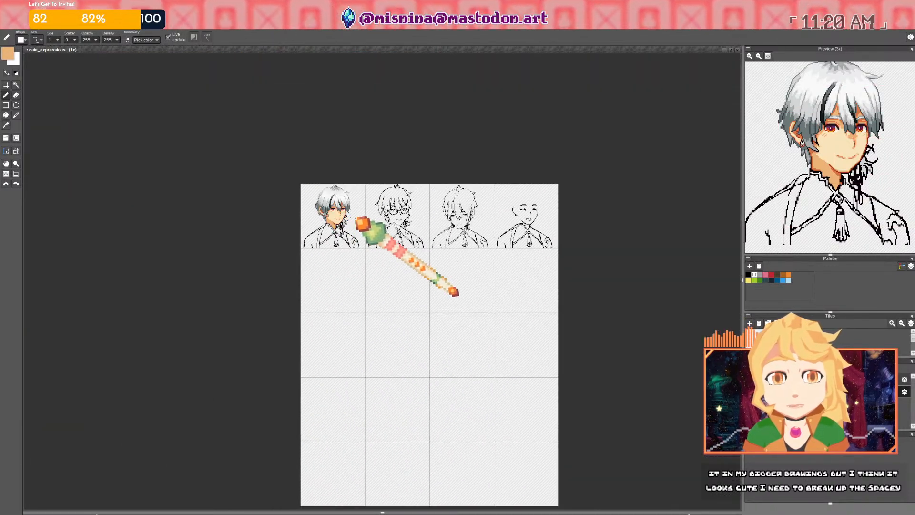
# Add orange shading to the base of the neck along the collar edge, blending it with the light-orange skin tone
pyautogui.moveTo(353, 216); pyautogui.dragTo(292, 213)
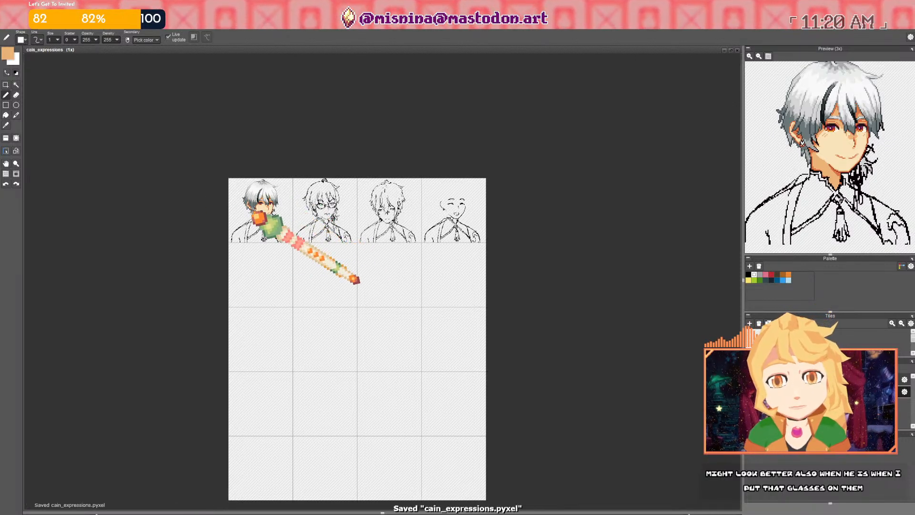
pyautogui.moveTo(272, 193); pyautogui.dragTo(272, 199)
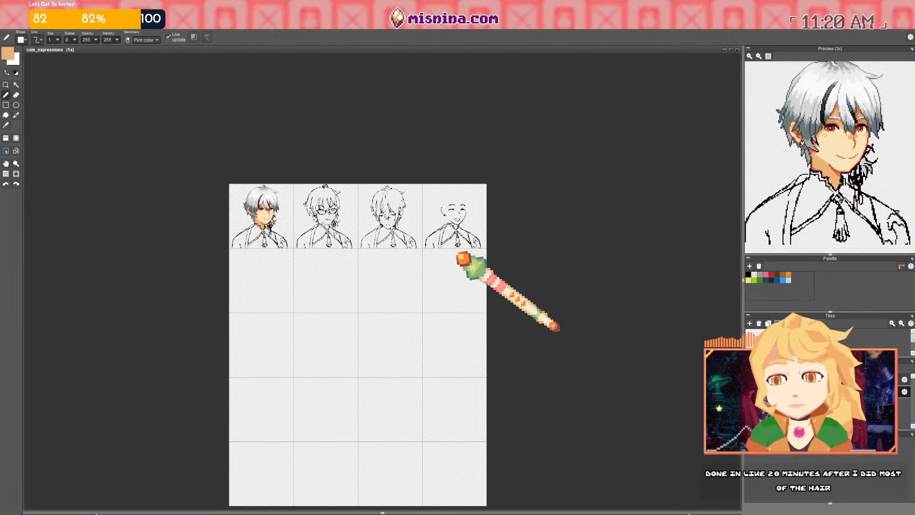
pyautogui.press('space')
pyautogui.moveTo(359, 233); pyautogui.dragTo(392, 246)
pyautogui.scroll(3, 317, 244)
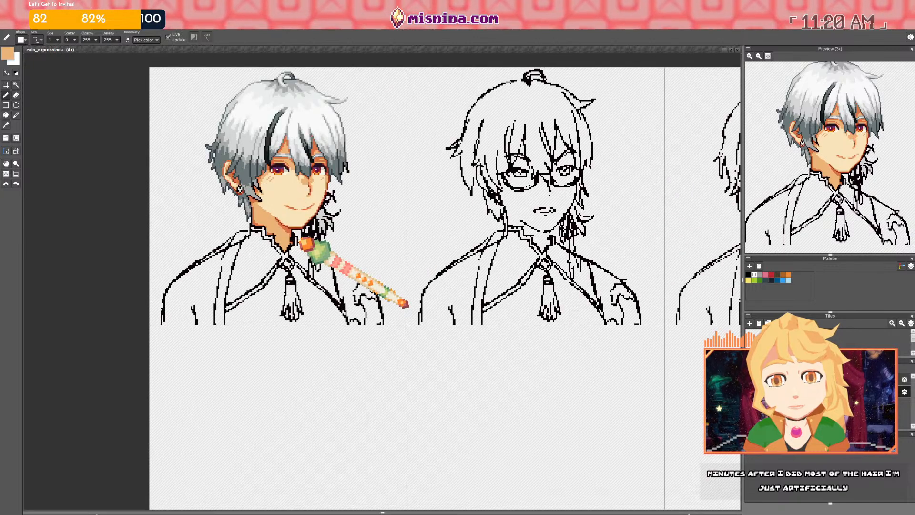
pyautogui.scroll(4, 282, 233)
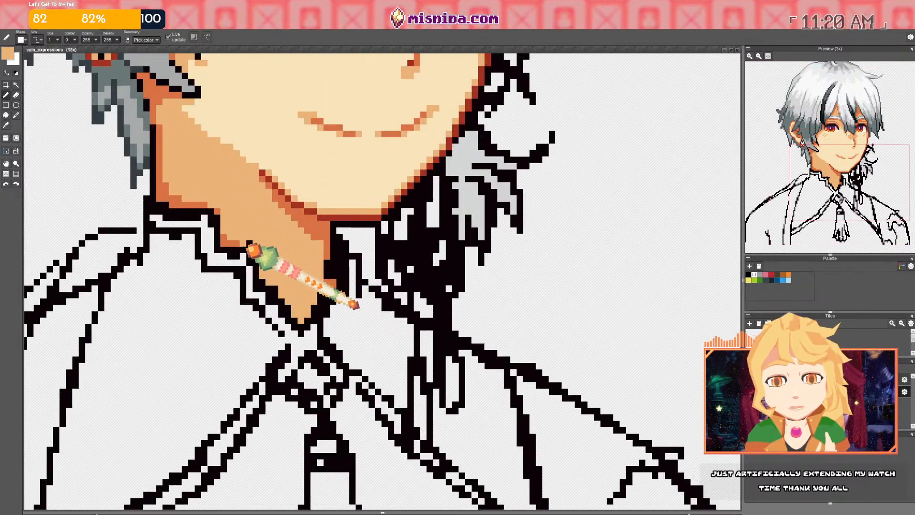
pyautogui.rightClick(242, 244)
pyautogui.click(255, 248)
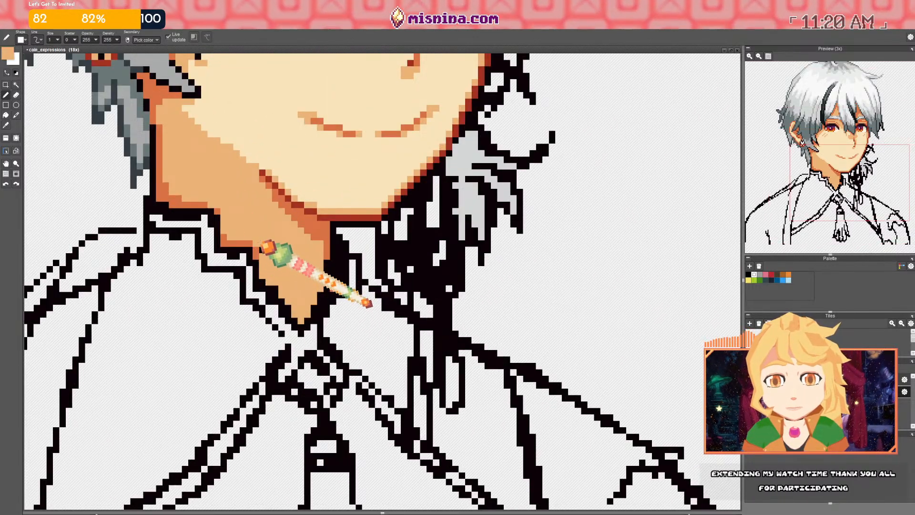
pyautogui.rightClick(227, 220)
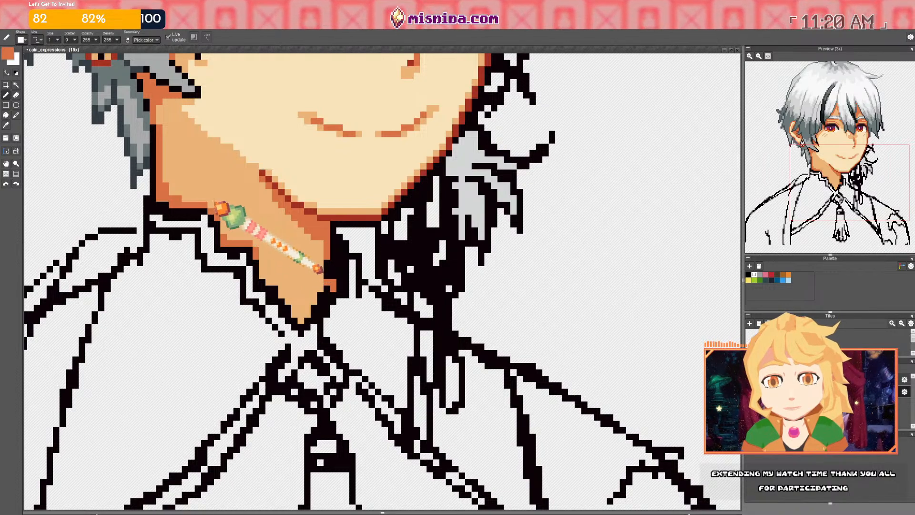
pyautogui.rightClick(201, 203)
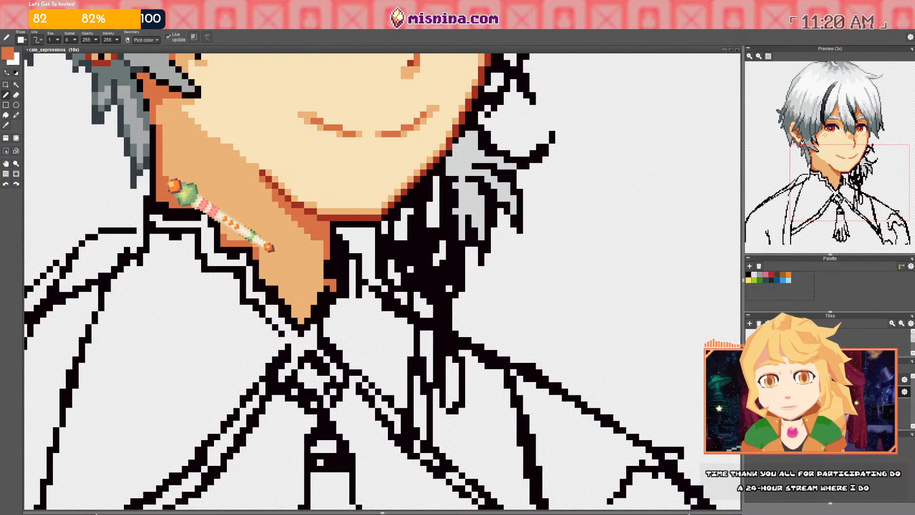
pyautogui.scroll(2, 260, 190)
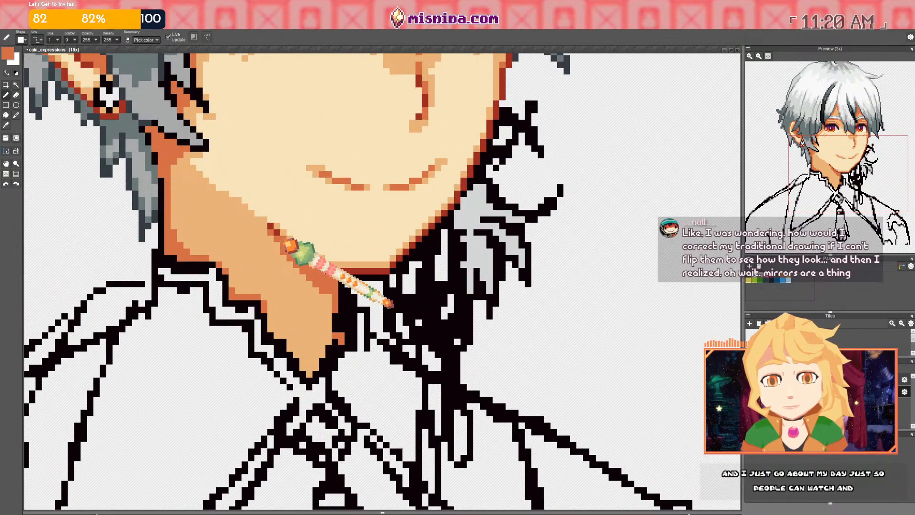
# Replace the black outline on the right-hand side of the neck with a darker red-brown line edged in orange
pyautogui.rightClick(272, 227)
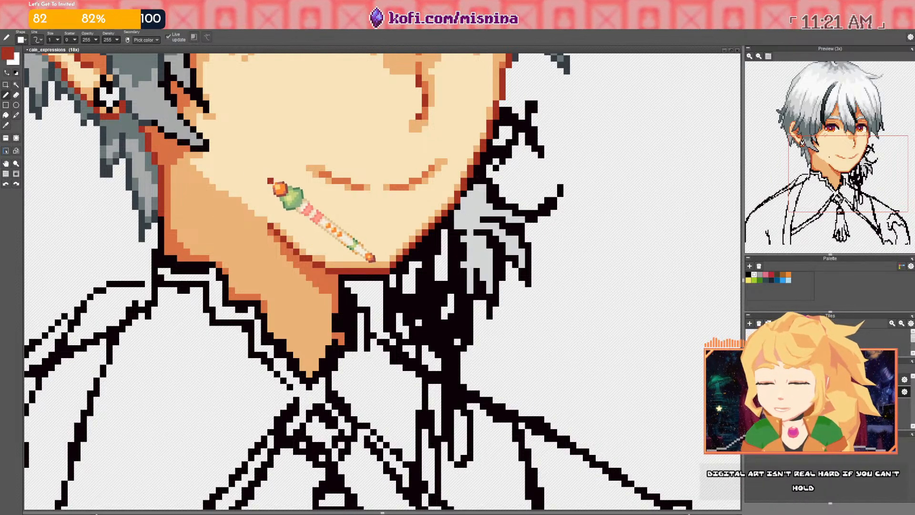
pyautogui.moveTo(281, 212); pyautogui.dragTo(299, 230)
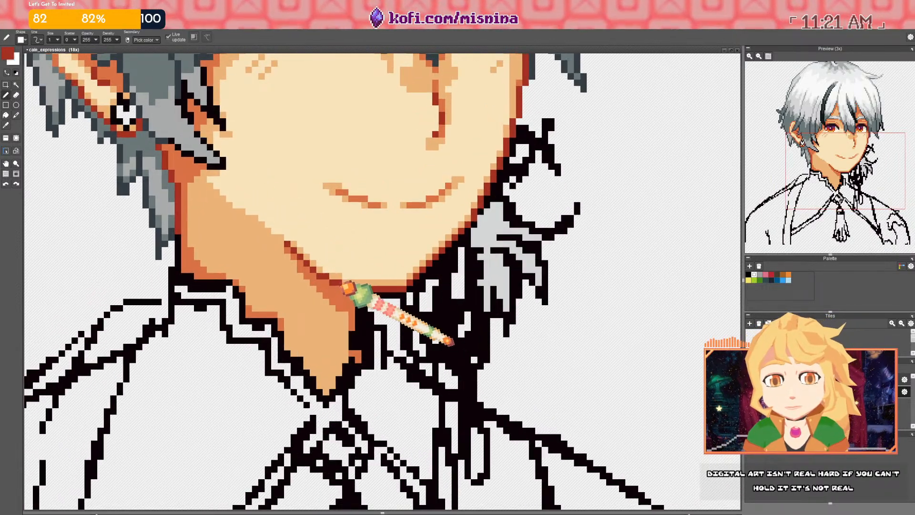
pyautogui.click(7, 54)
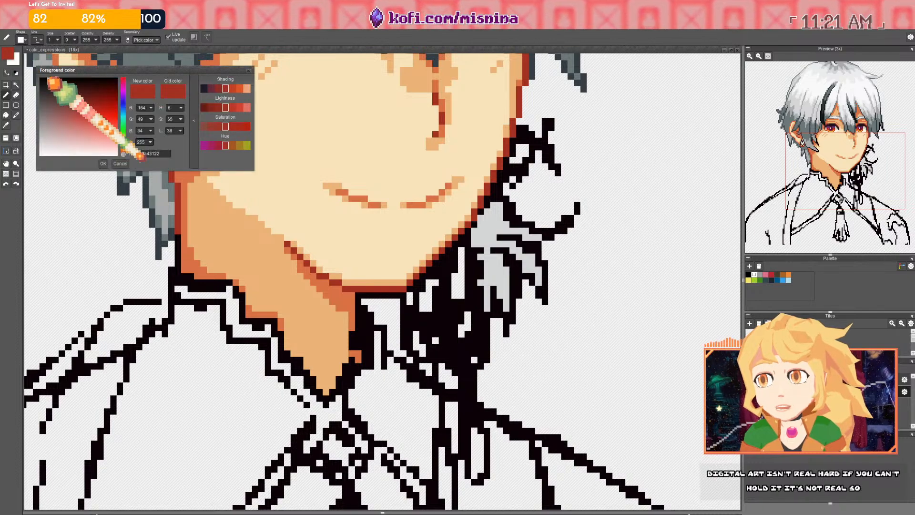
pyautogui.click(120, 163)
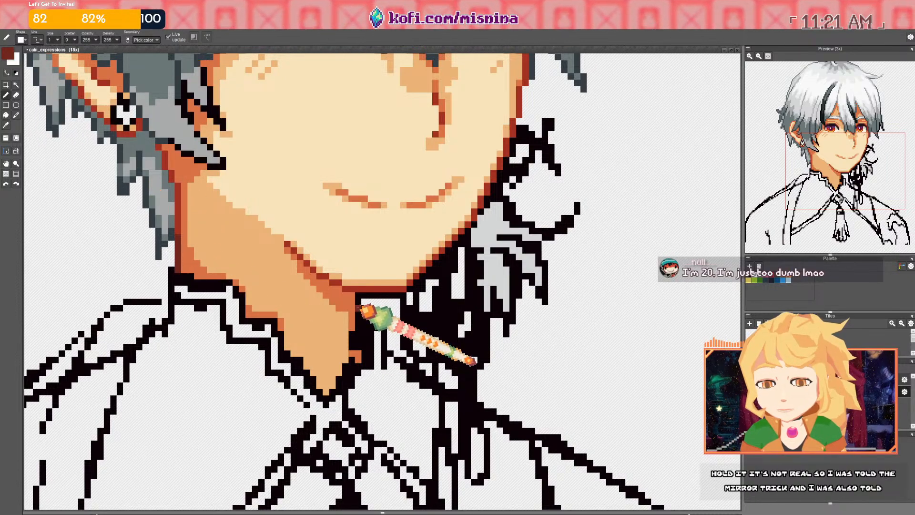
pyautogui.moveTo(358, 295)
pyautogui.mouseDown()
pyautogui.moveTo(362, 346)
pyautogui.moveTo(351, 316)
pyautogui.moveTo(359, 359)
pyautogui.mouseUp()
pyautogui.rightClick(352, 316)
pyautogui.rightClick(358, 345)
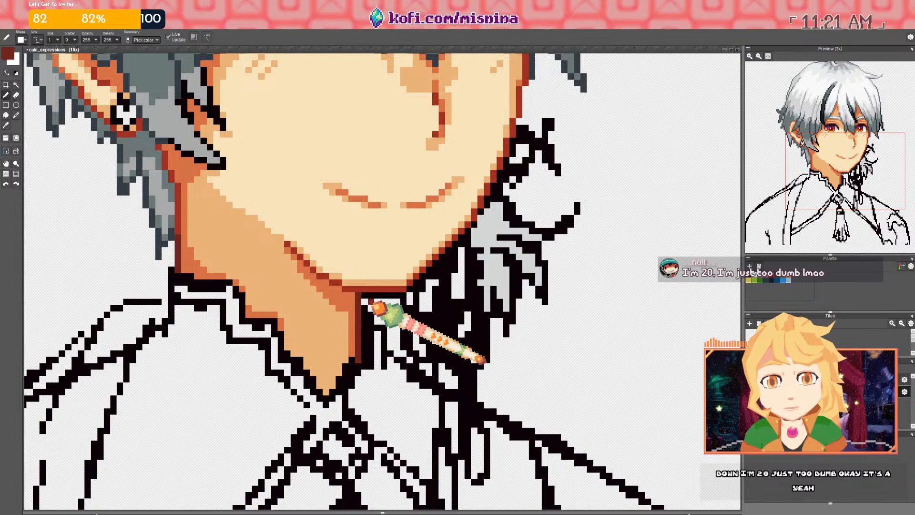
# Erase the leftover black line beneath the jaw between neck and hanging hair, and touch up the hair's edge in black
pyautogui.scroll(2, 376, 297)
pyautogui.press('e')
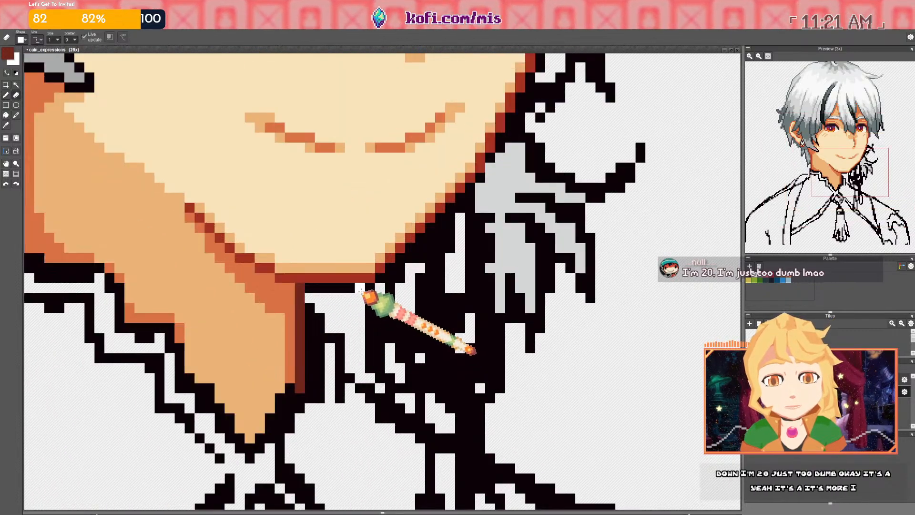
pyautogui.scroll(-6, 321, 293)
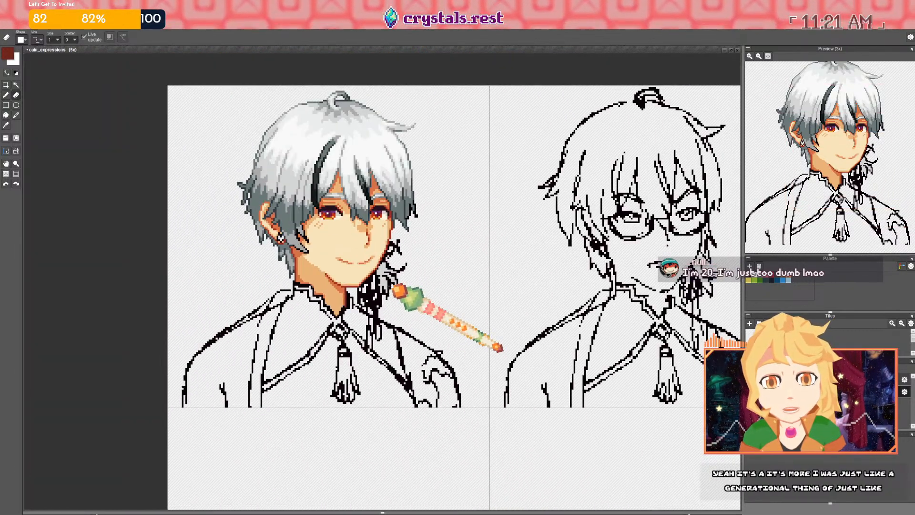
pyautogui.scroll(7, 384, 287)
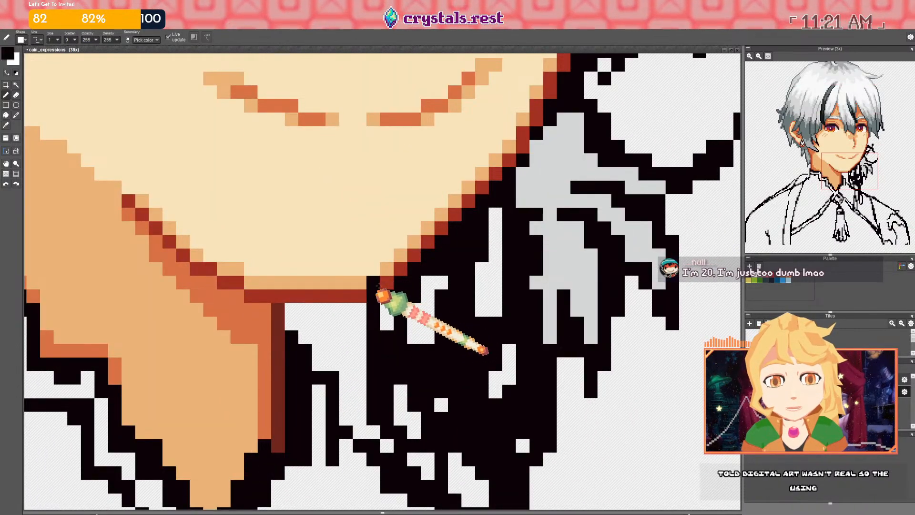
pyautogui.scroll(-7, 388, 274)
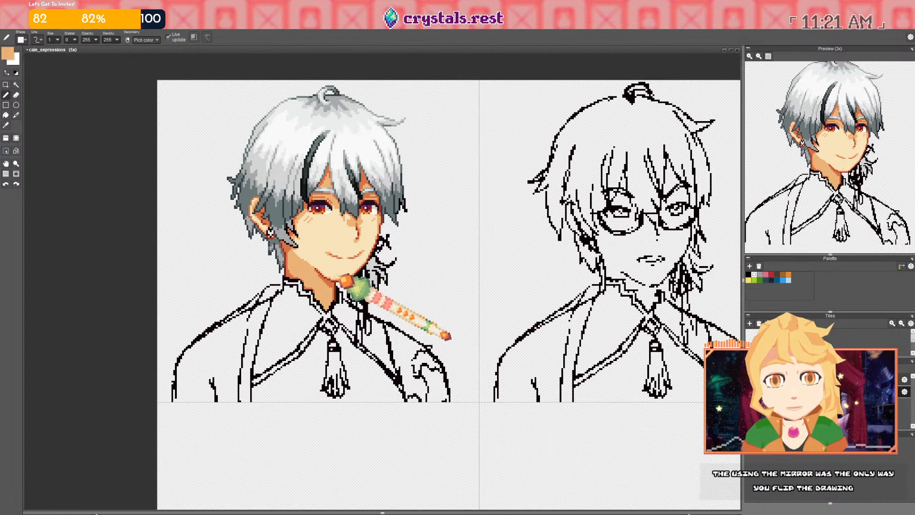
# Extend the light-orange shading across the nose bridge onto the cheek side right of the nose line
pyautogui.scroll(3, 342, 280)
pyautogui.scroll(-3, 338, 157)
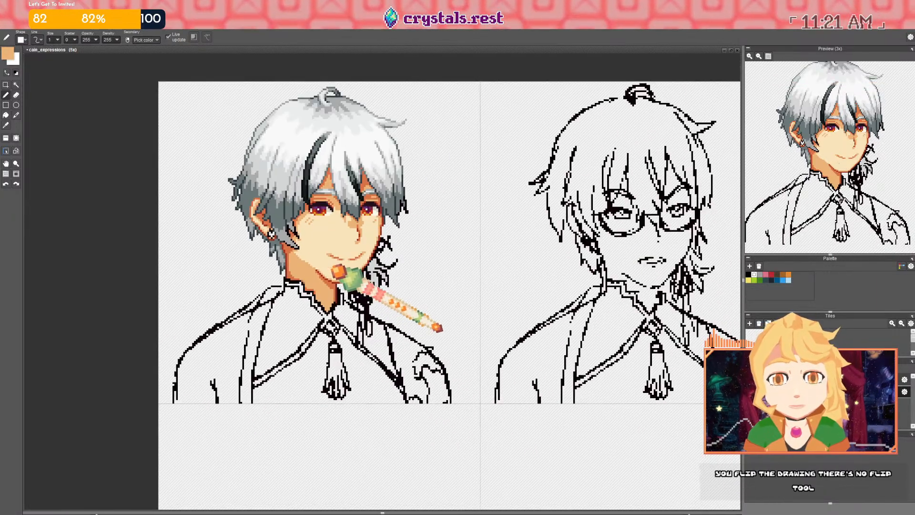
pyautogui.scroll(6, 337, 296)
pyautogui.scroll(-6, 328, 299)
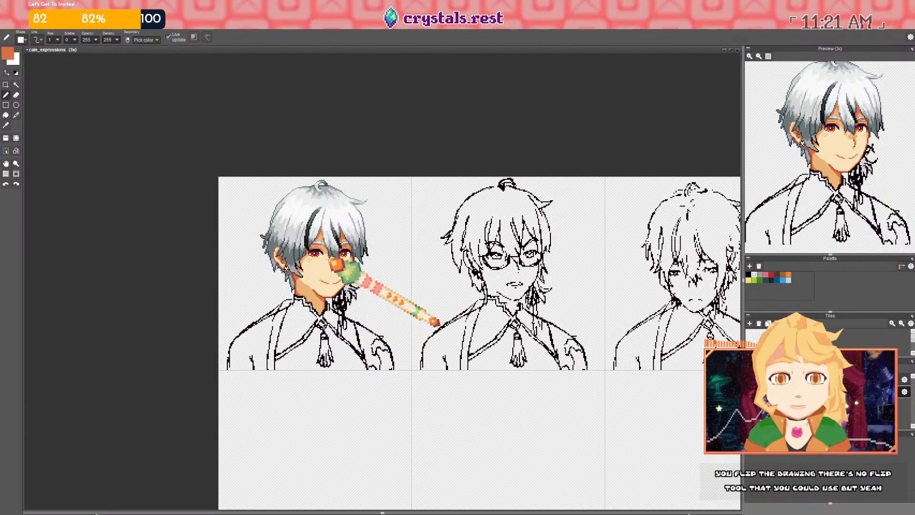
pyautogui.scroll(5, 341, 292)
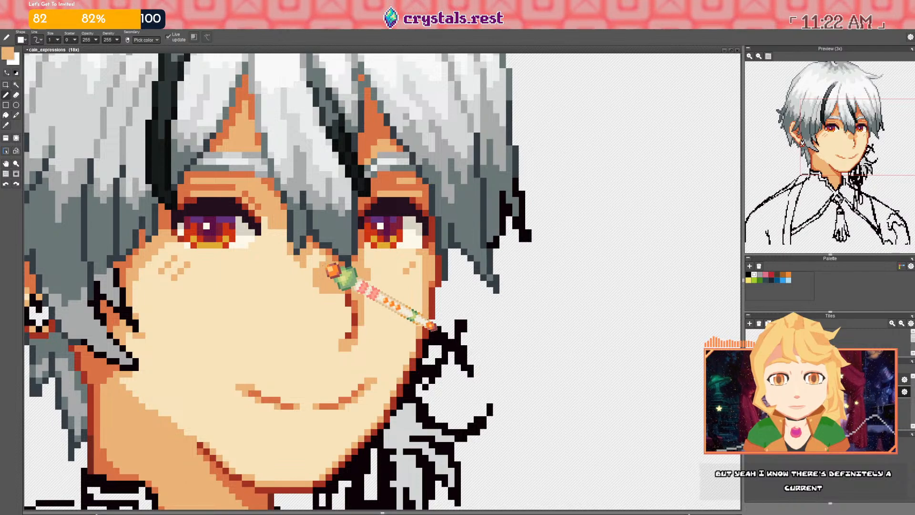
pyautogui.scroll(-3, 368, 279)
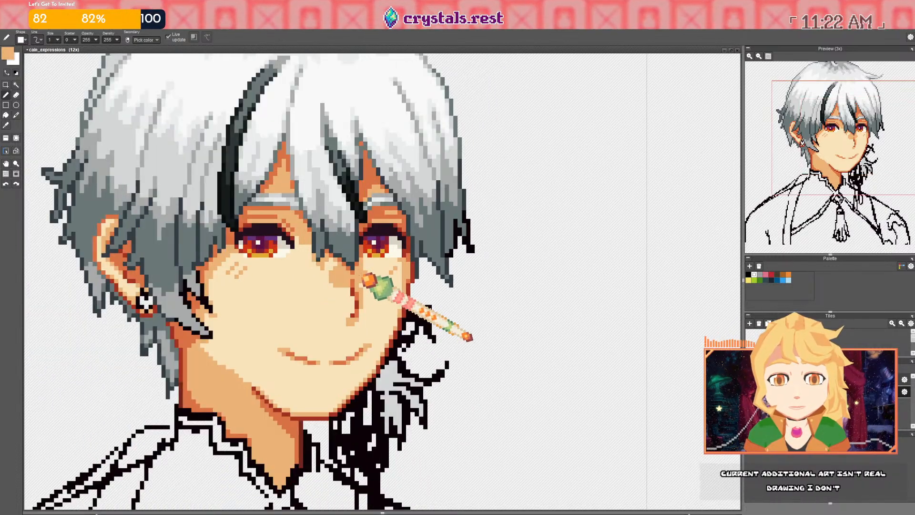
pyautogui.scroll(-1, 369, 277)
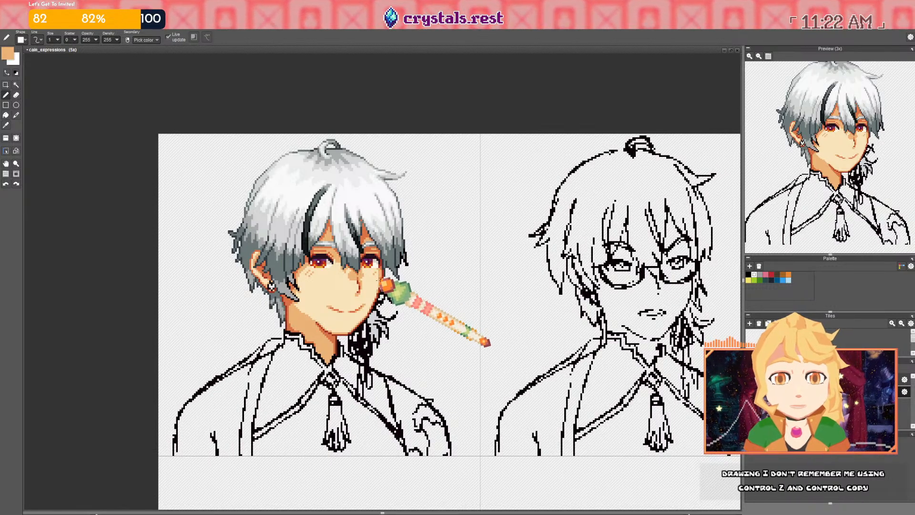
pyautogui.scroll(4, 346, 268)
pyautogui.scroll(2, 403, 289)
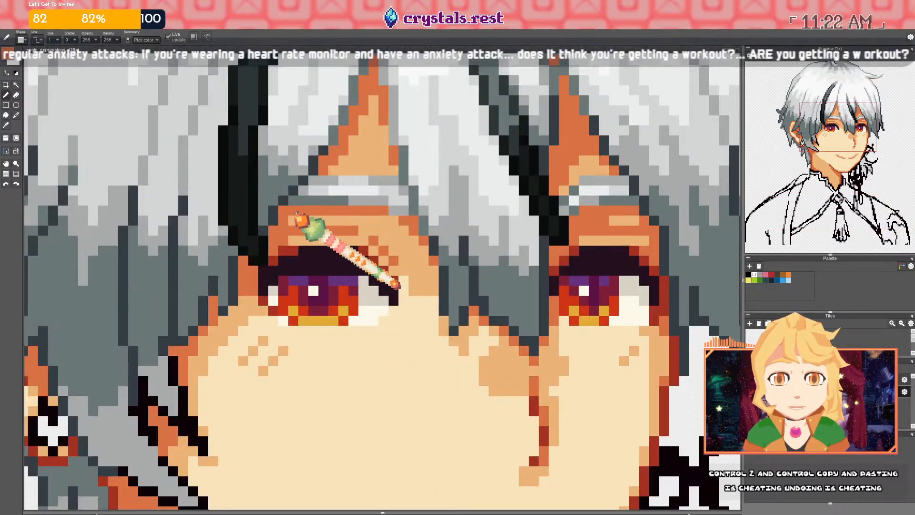
pyautogui.scroll(-7, 394, 293)
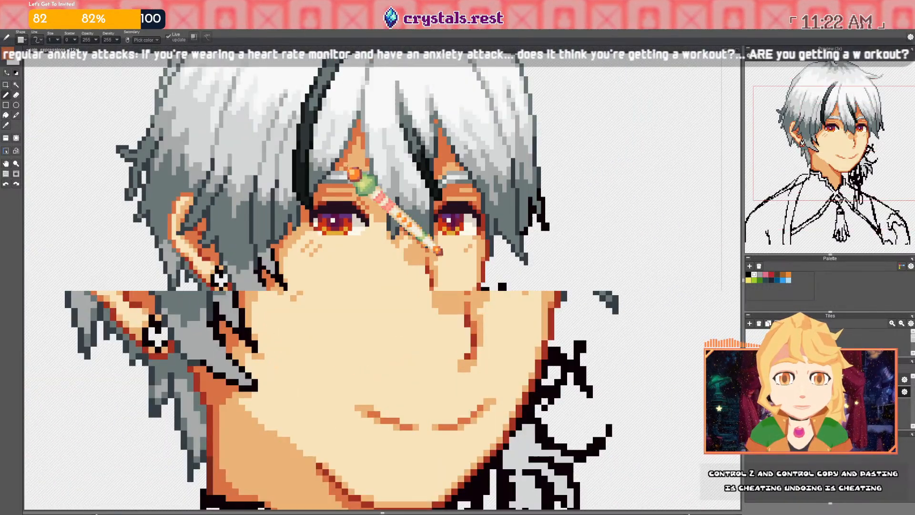
pyautogui.scroll(-3, 474, 247)
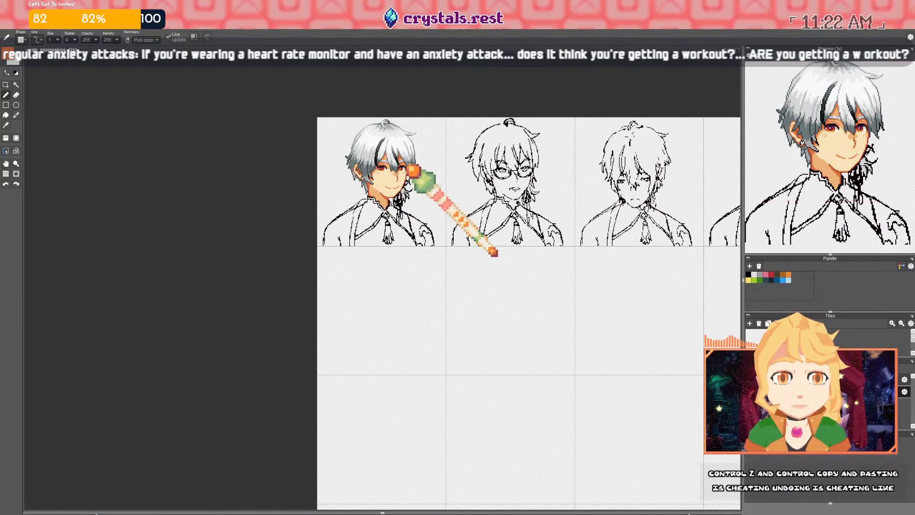
pyautogui.scroll(8, 376, 192)
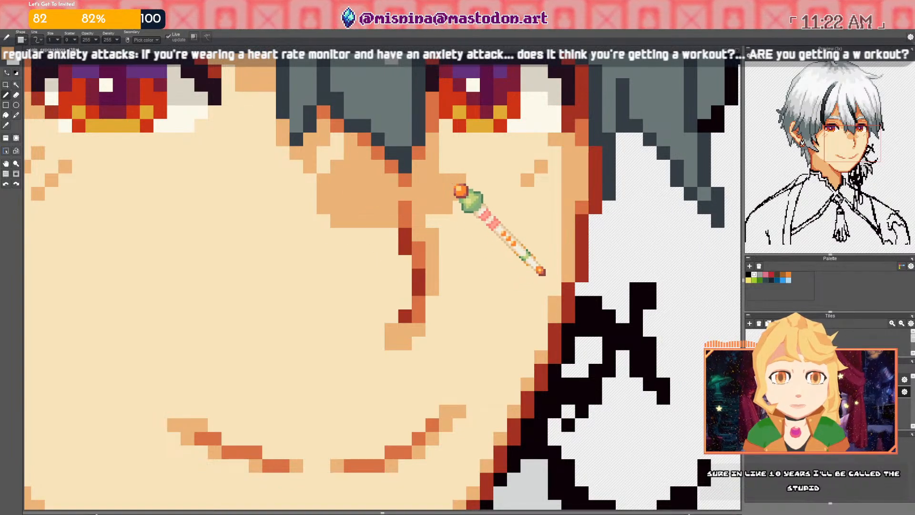
pyautogui.scroll(-6, 445, 178)
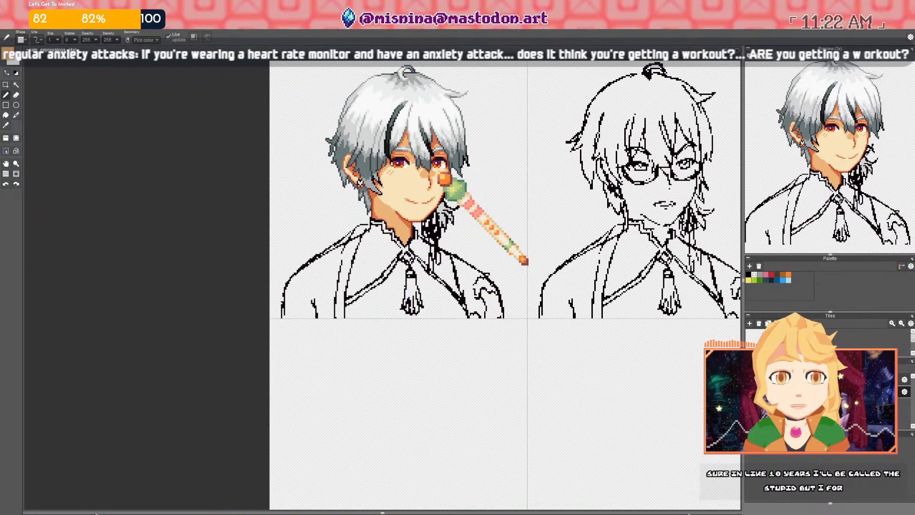
pyautogui.scroll(5, 351, 159)
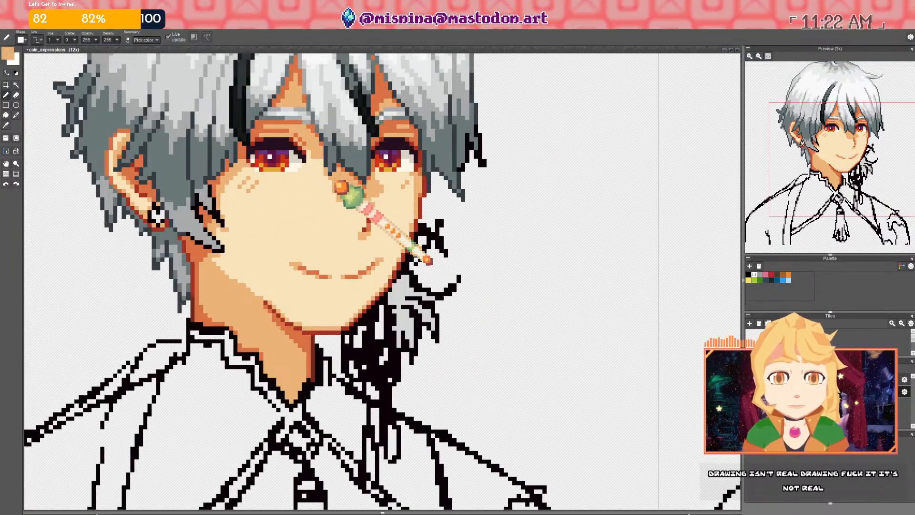
# Trim the left-hand edge of the nose-bridge shading below the fringe with the pale skin tone
pyautogui.scroll(-3, 320, 184)
pyautogui.scroll(6, 320, 184)
pyautogui.moveTo(319, 176)
pyautogui.mouseDown()
pyautogui.moveTo(305, 148)
pyautogui.moveTo(274, 260)
pyautogui.mouseUp()
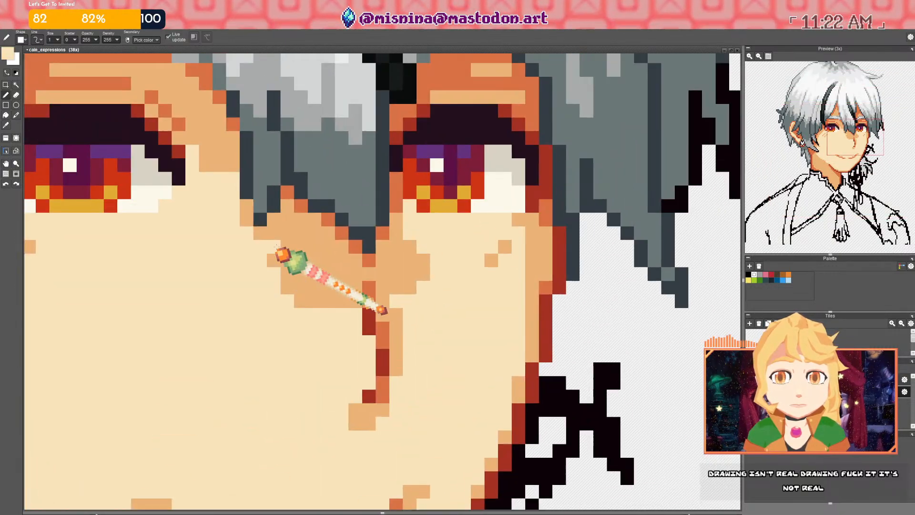
pyautogui.click(275, 246)
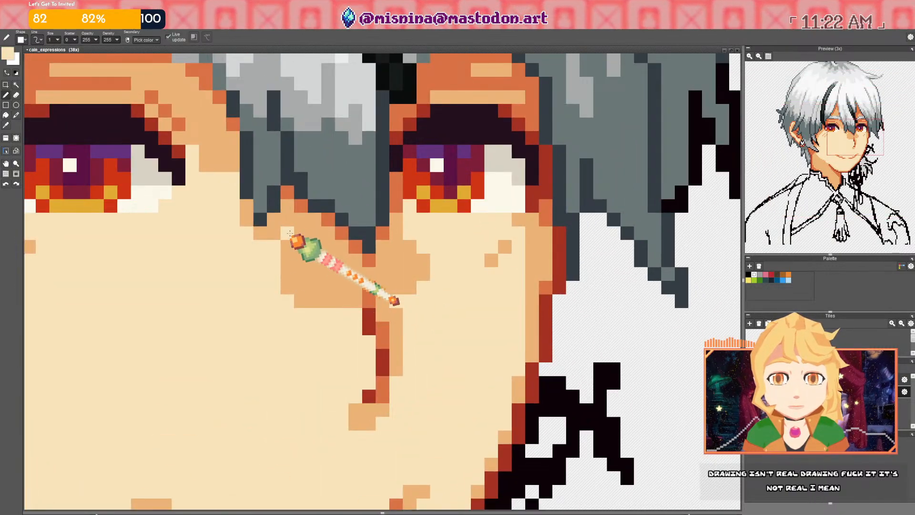
pyautogui.scroll(-3, 287, 228)
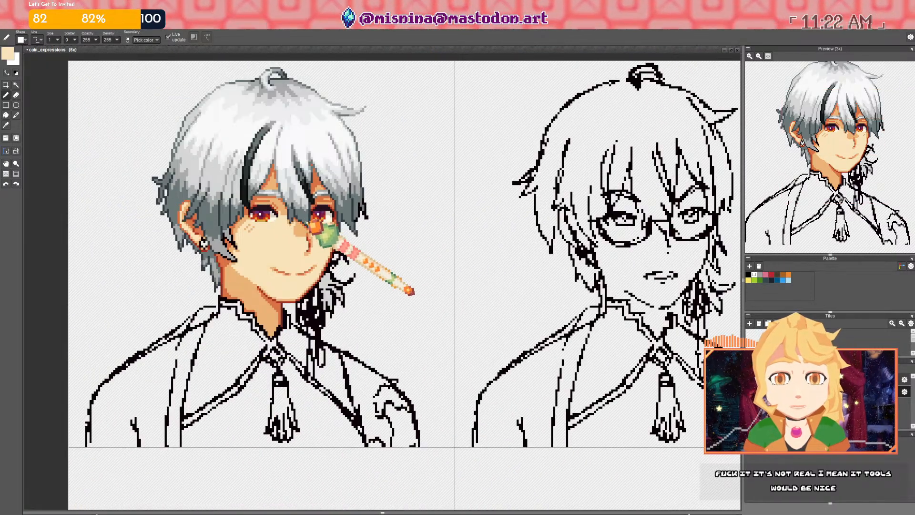
pyautogui.scroll(3, 312, 223)
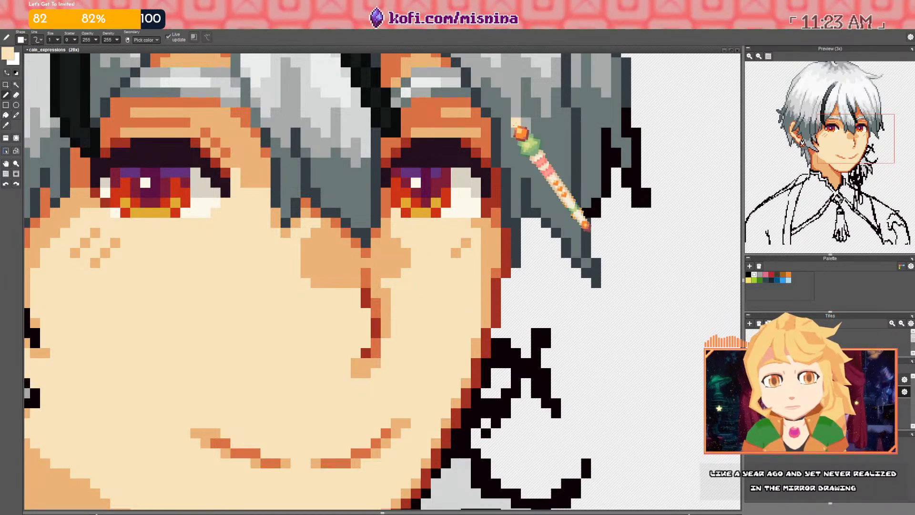
pyautogui.scroll(-6, 395, 246)
pyautogui.moveTo(490, 304); pyautogui.dragTo(445, 286)
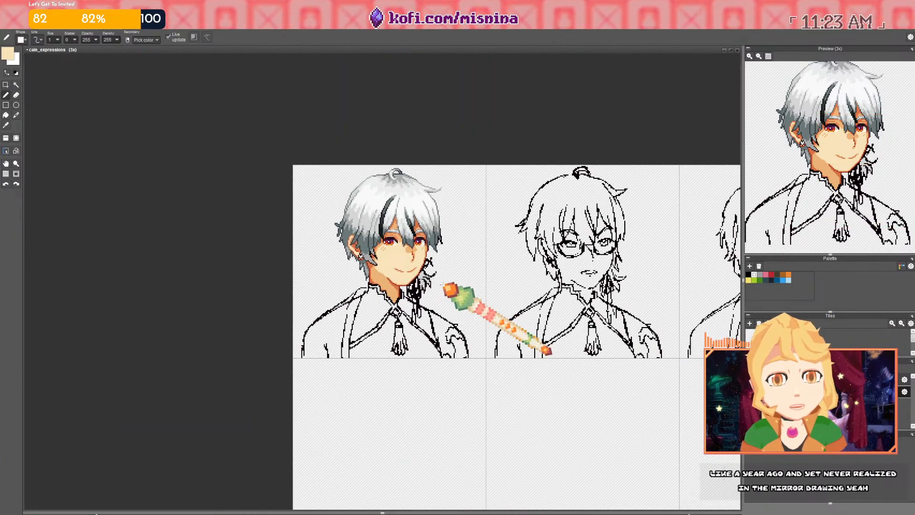
pyautogui.scroll(5, 413, 296)
pyautogui.rightClick(374, 275)
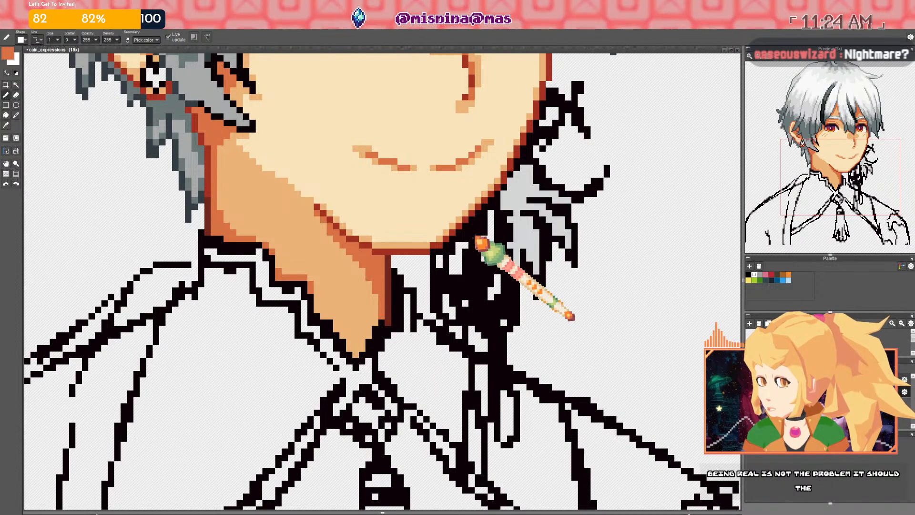
pyautogui.scroll(1, 568, 312)
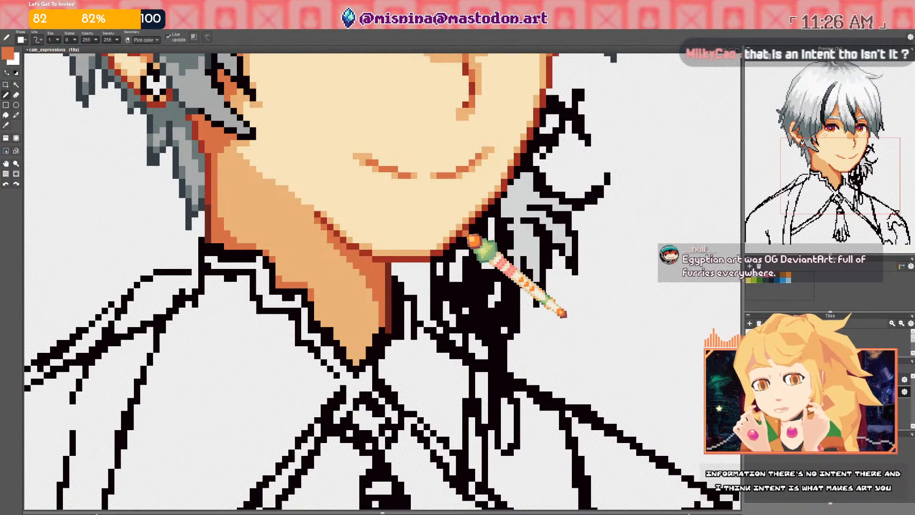
# Cover the orange pixels at the tip of the skin gap above the right-hand eyebrow with gray hair tones
pyautogui.scroll(-4, 597, 178)
pyautogui.scroll(-1, 598, 179)
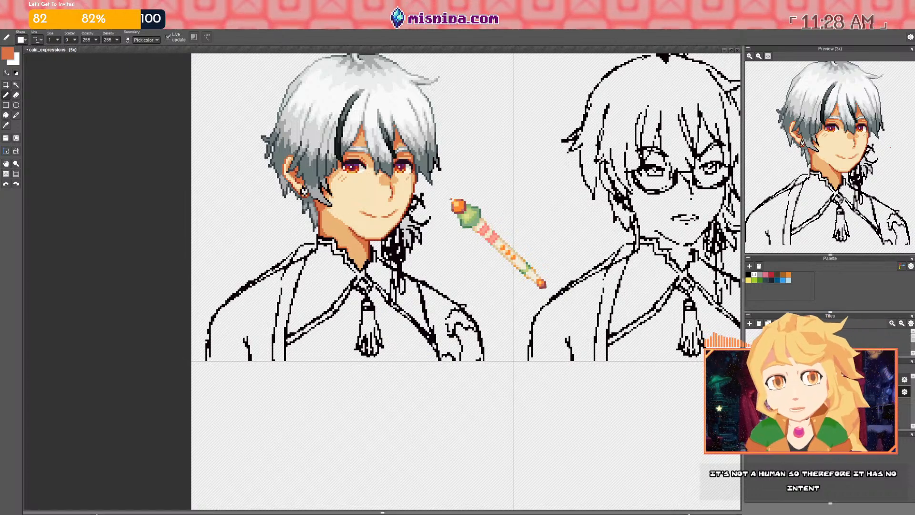
pyautogui.scroll(1, 435, 221)
pyautogui.scroll(2, 382, 225)
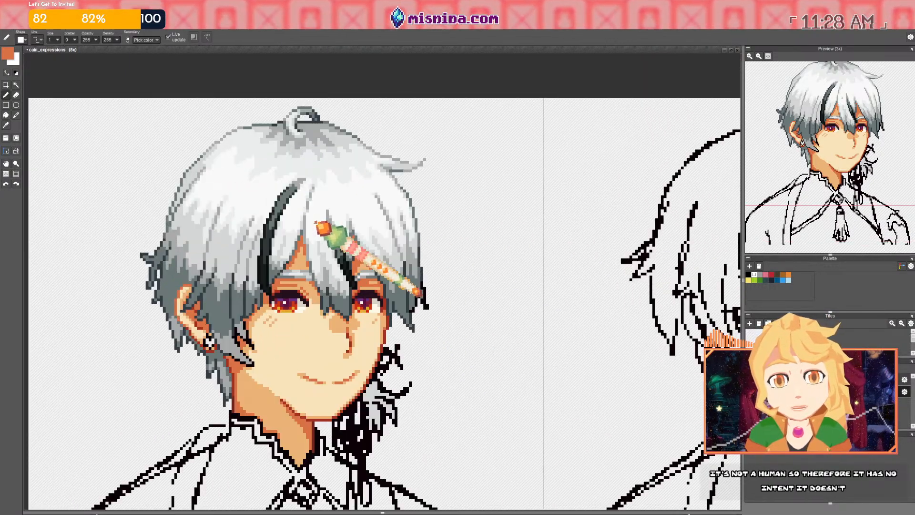
pyautogui.scroll(5, 317, 224)
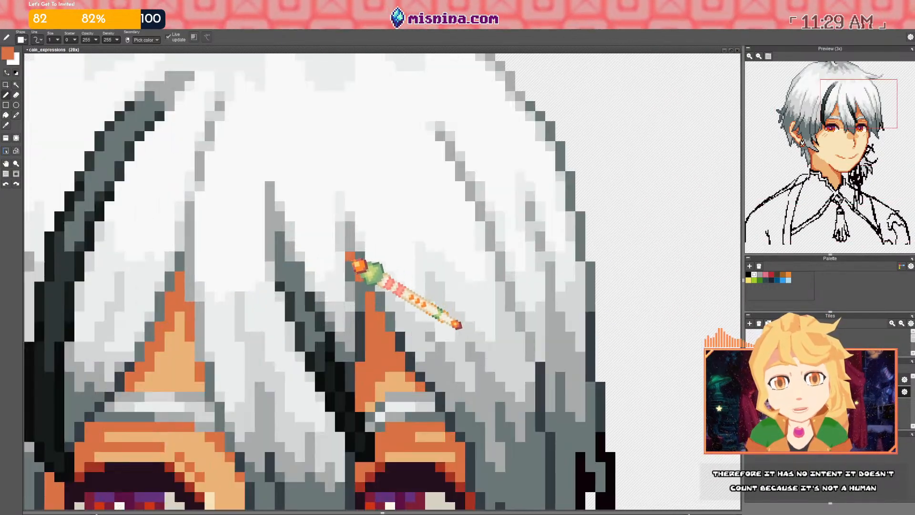
pyautogui.rightClick(348, 276)
pyautogui.moveTo(358, 275); pyautogui.dragTo(359, 285)
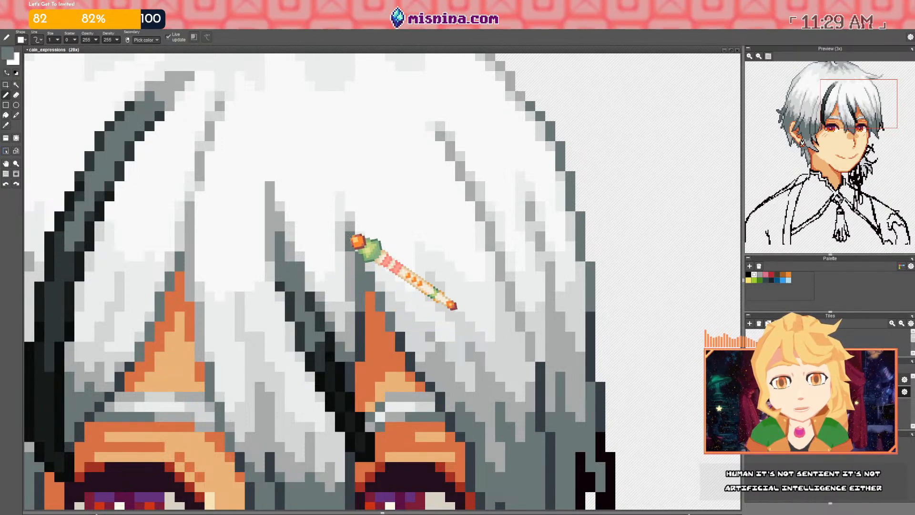
# Refine the dark strand in the fringe above the right-hand eye with gray and dark-slate tones sampled from the hair
pyautogui.scroll(-5, 355, 239)
pyautogui.scroll(3, 361, 242)
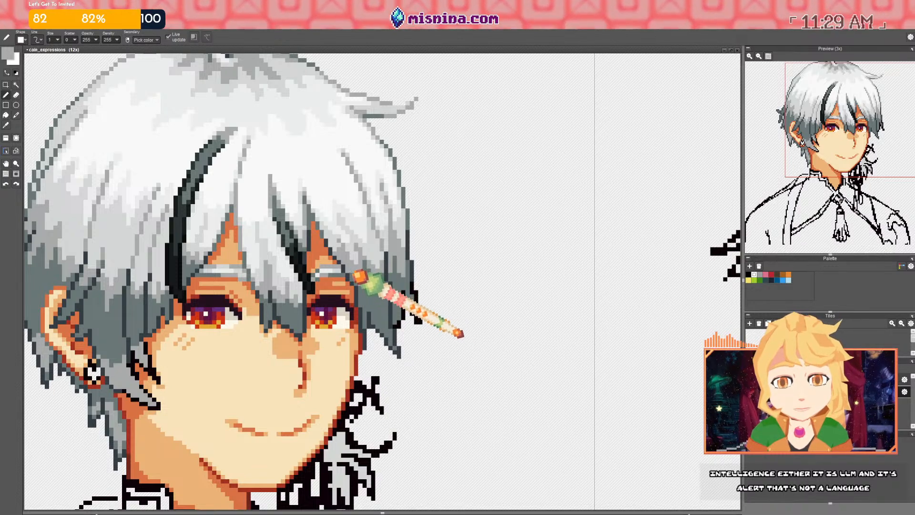
pyautogui.scroll(-3, 351, 265)
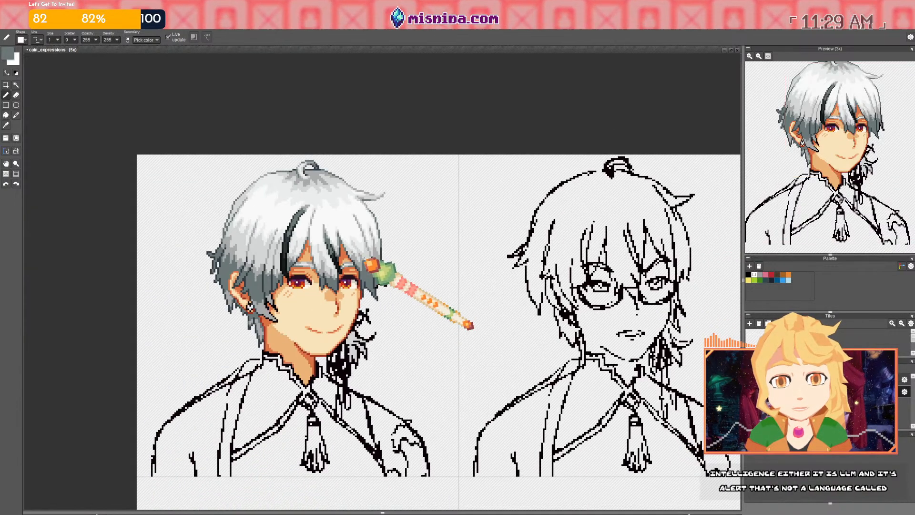
pyautogui.scroll(3, 376, 283)
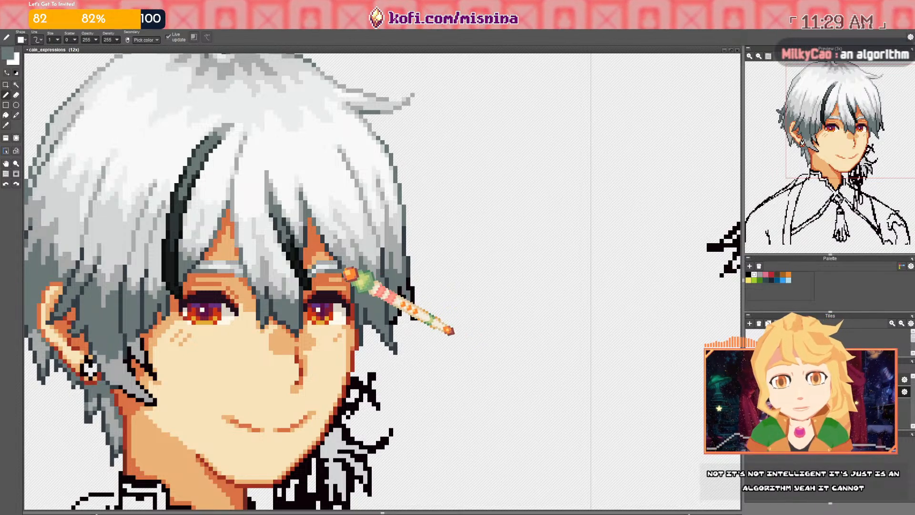
pyautogui.rightClick(276, 203)
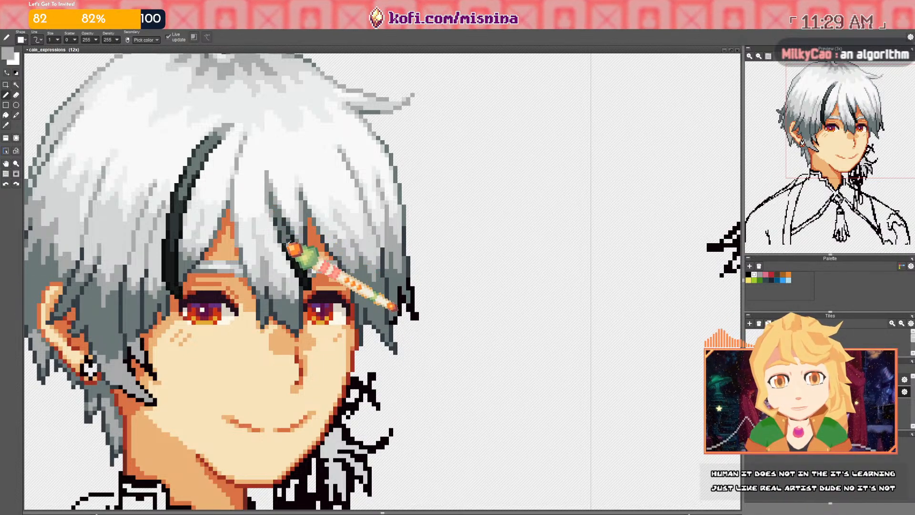
pyautogui.rightClick(280, 229)
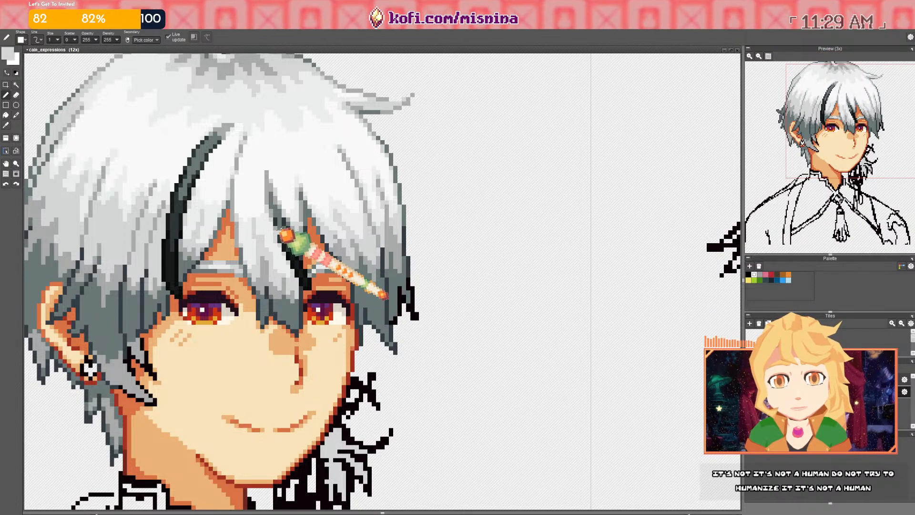
pyautogui.scroll(-2, 284, 231)
pyautogui.scroll(2, 283, 231)
pyautogui.scroll(-3, 286, 233)
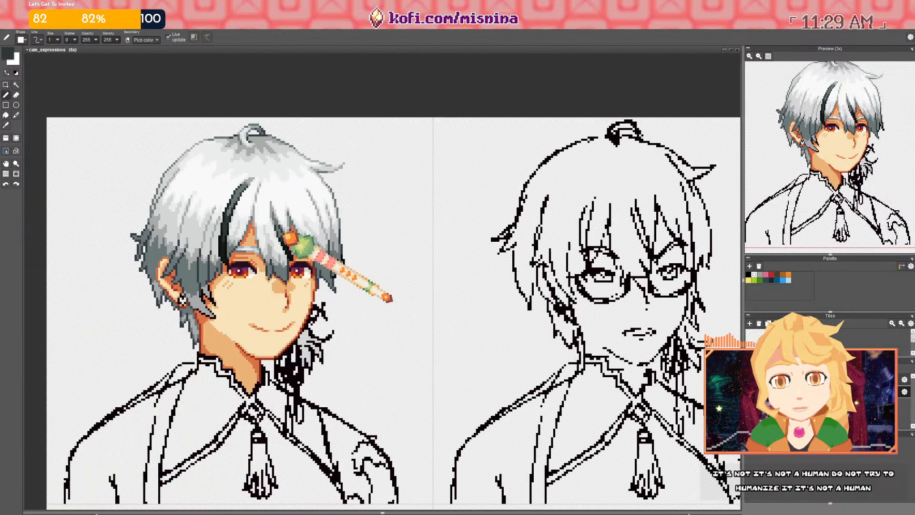
pyautogui.scroll(-1, 292, 235)
pyautogui.scroll(6, 262, 287)
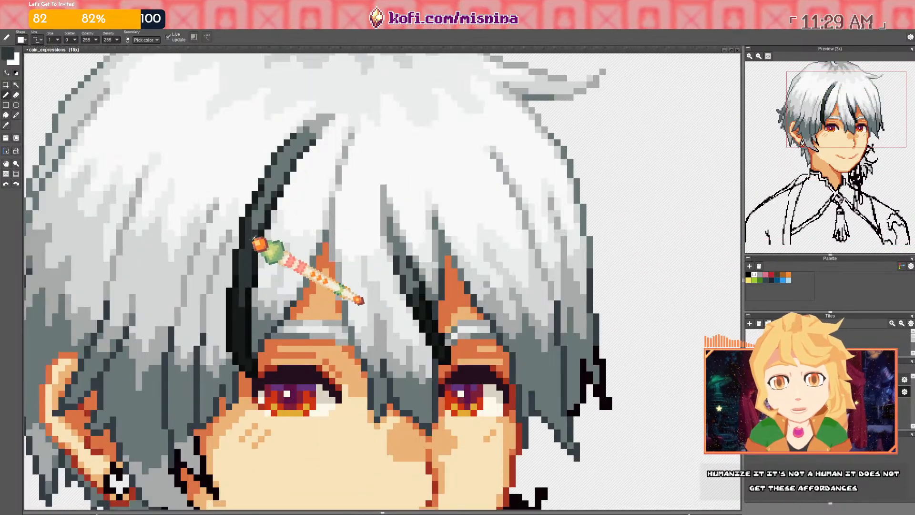
pyautogui.press('b')
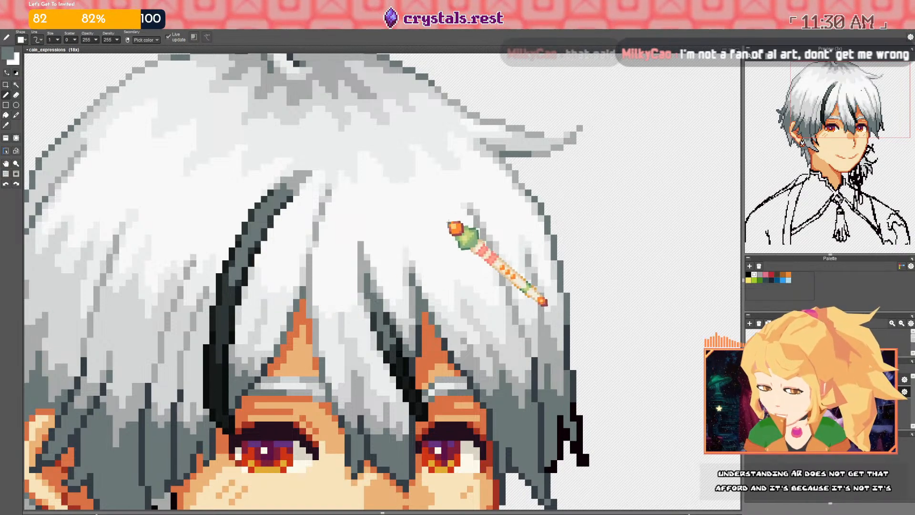
# Fill the white part of the earring with the red sampled from the left-hand iris
pyautogui.scroll(-4, 388, 204)
pyautogui.moveTo(424, 274); pyautogui.dragTo(417, 262)
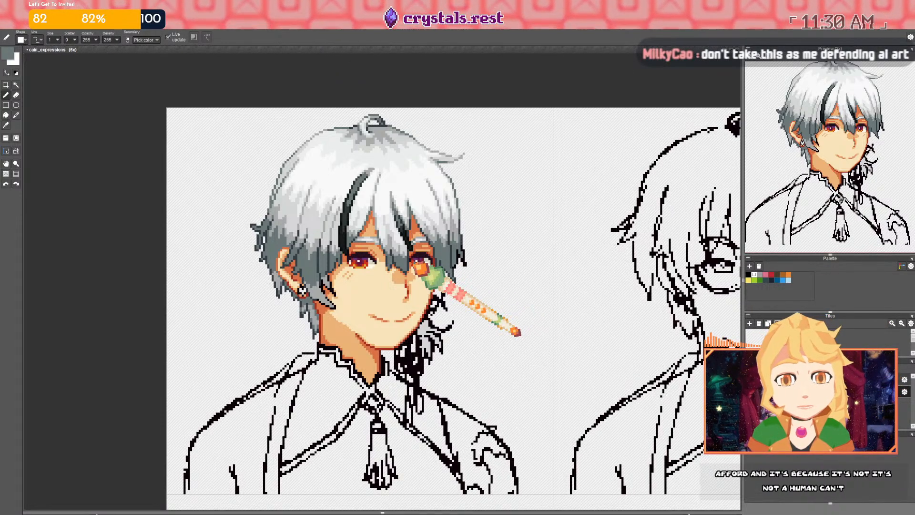
pyautogui.moveTo(410, 205); pyautogui.dragTo(387, 232)
pyautogui.scroll(-5, 383, 229)
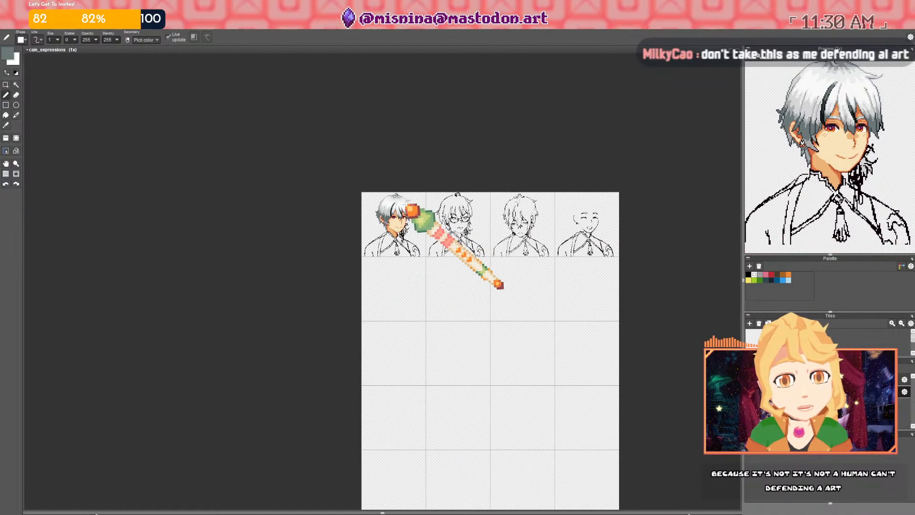
pyautogui.moveTo(552, 226); pyautogui.dragTo(474, 220)
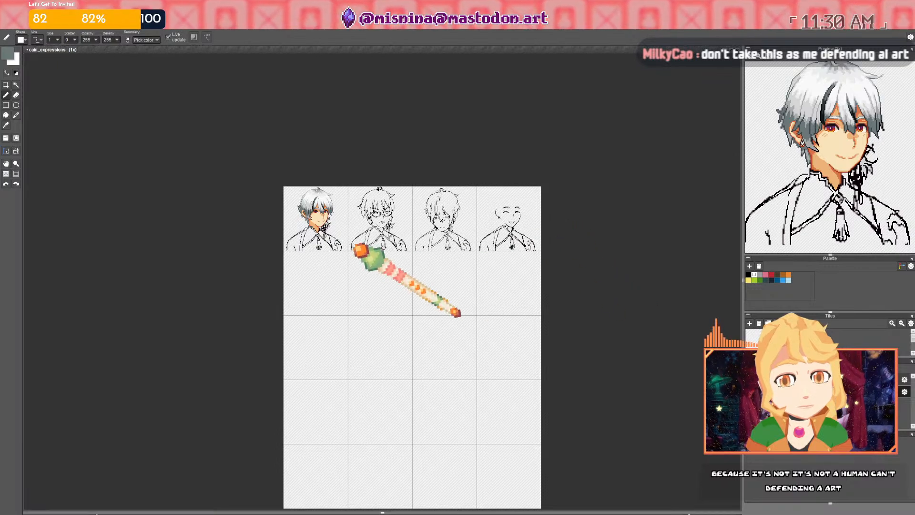
pyautogui.scroll(7, 435, 247)
pyautogui.scroll(2, 337, 142)
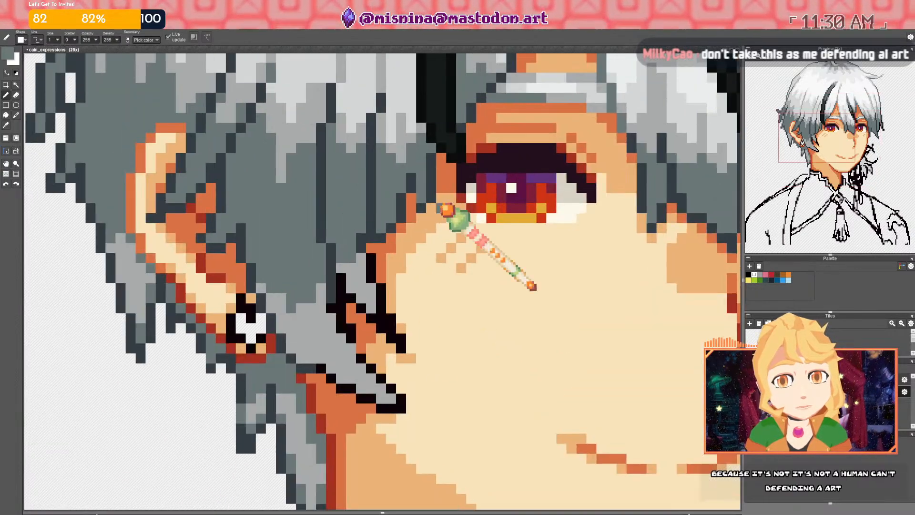
pyautogui.rightClick(483, 208)
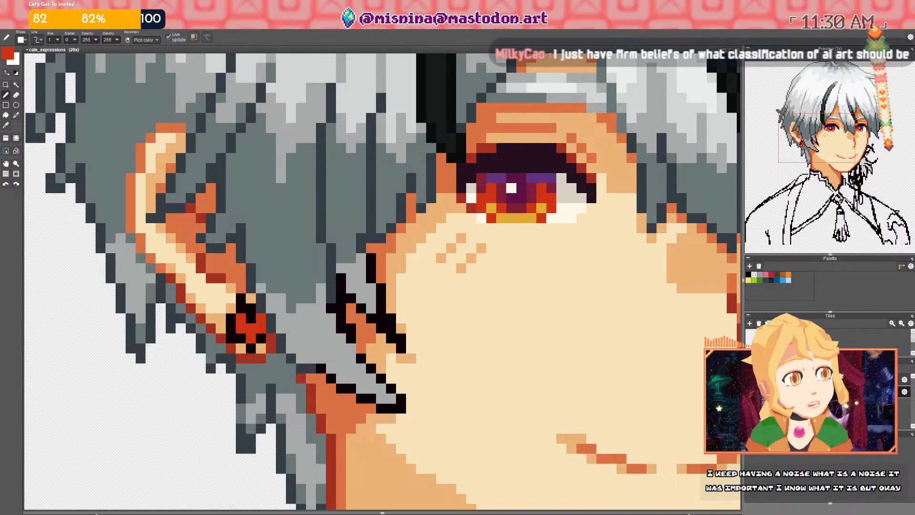
# Reshape the earring by extending its black outline outward at the base and filling the widened inside with red
pyautogui.scroll(-3, 419, 190)
pyautogui.scroll(5, 312, 262)
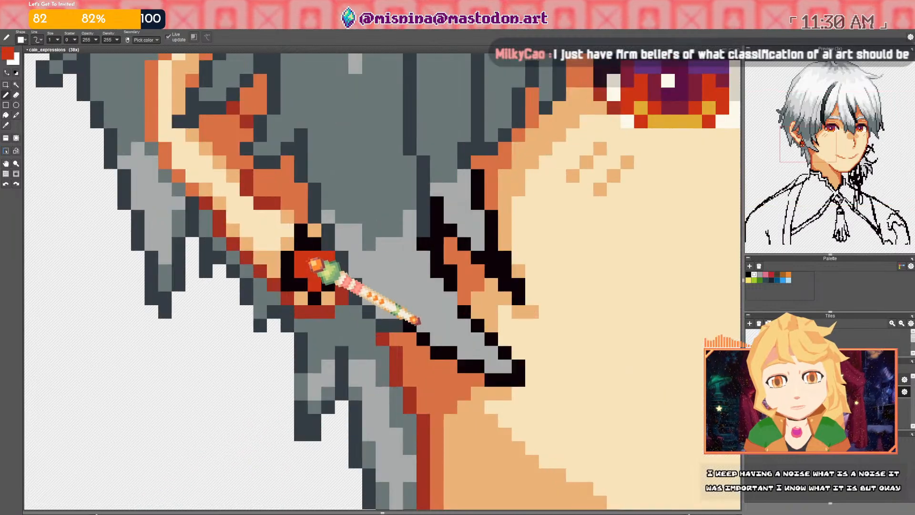
pyautogui.click(309, 234)
pyautogui.rightClick(301, 239)
pyautogui.click(301, 232)
pyautogui.scroll(-3, 305, 257)
pyautogui.scroll(3, 331, 268)
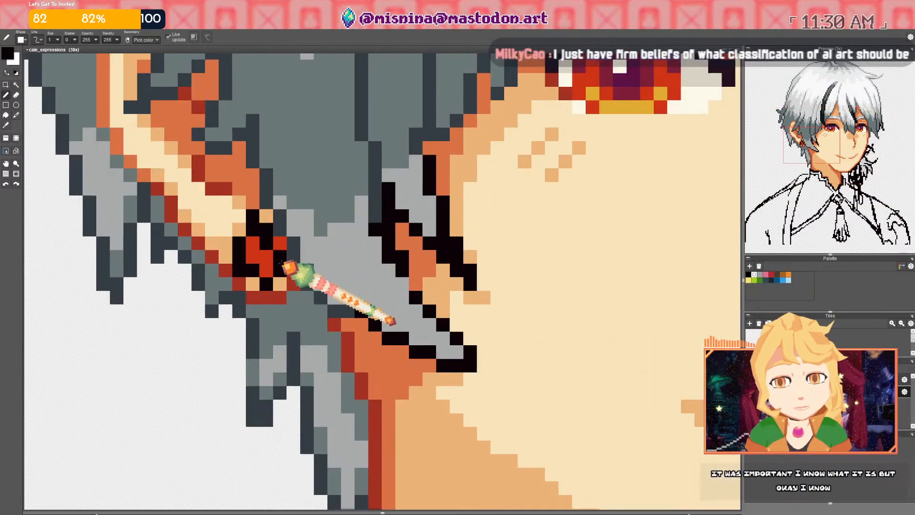
pyautogui.click(233, 281)
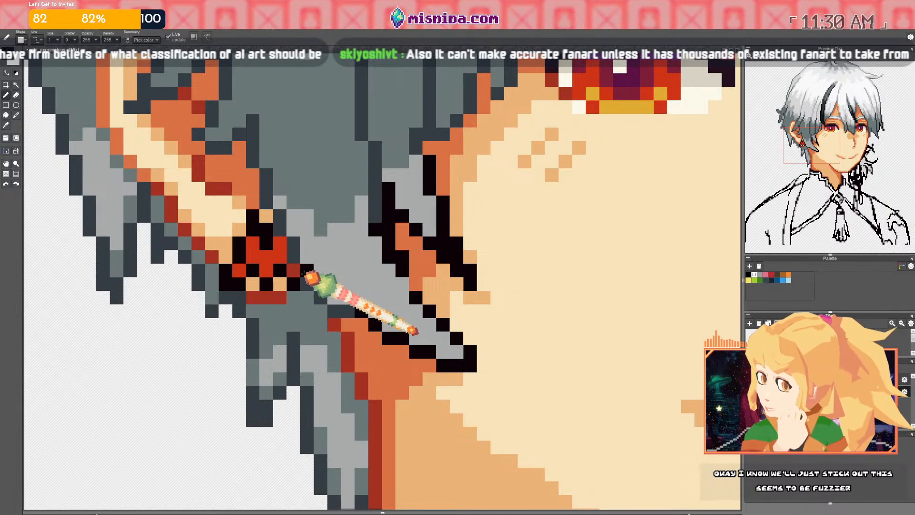
pyautogui.moveTo(314, 270); pyautogui.dragTo(304, 267)
pyautogui.rightClick(266, 251)
pyautogui.click(288, 267)
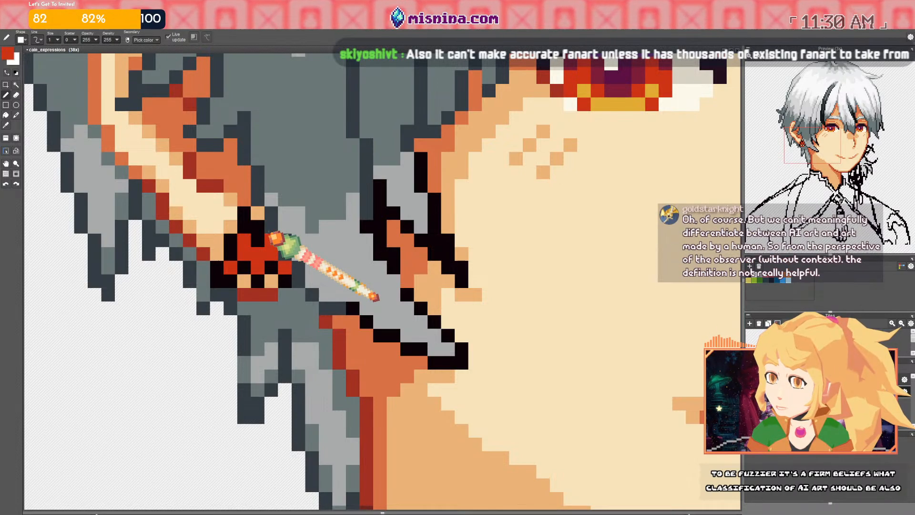
# Replace the earring's black outline with dark purple and maroon pixels matching the eye colors
pyautogui.scroll(-2, 267, 223)
pyautogui.moveTo(303, 197); pyautogui.dragTo(296, 212)
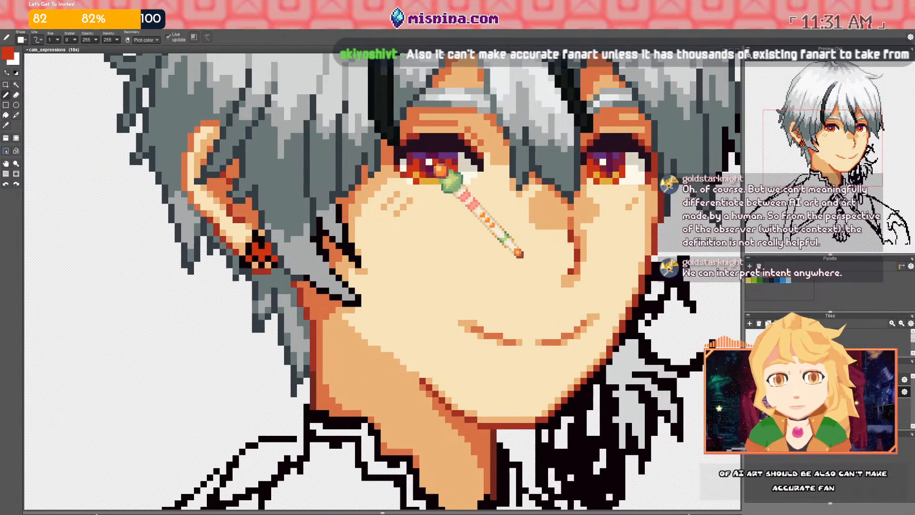
pyautogui.scroll(1, 417, 168)
pyautogui.rightClick(414, 171)
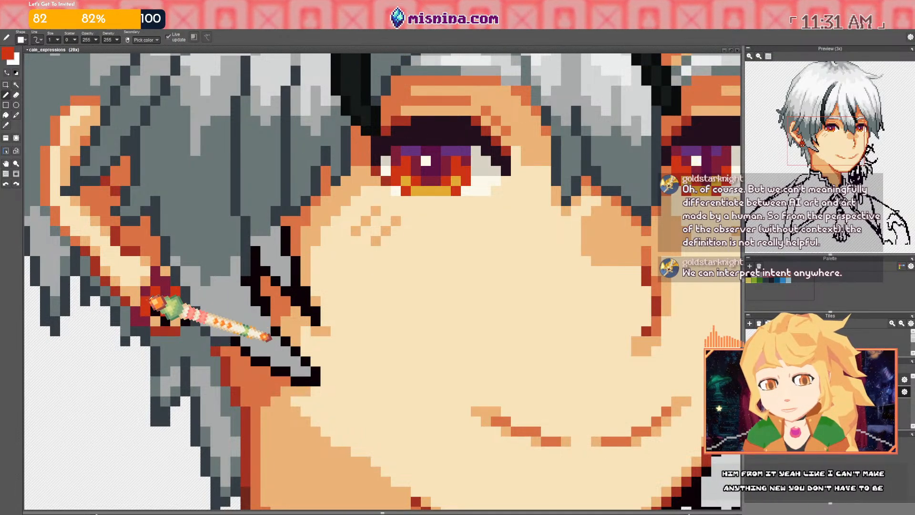
# Add yellow and purple checkered pixels from the iris colors to the earring, keeping a red center
pyautogui.rightClick(409, 181)
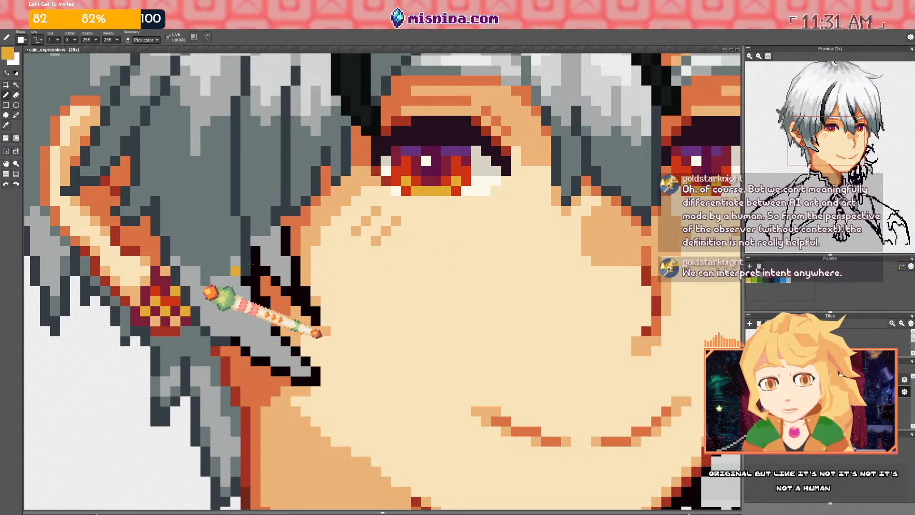
pyautogui.rightClick(433, 153)
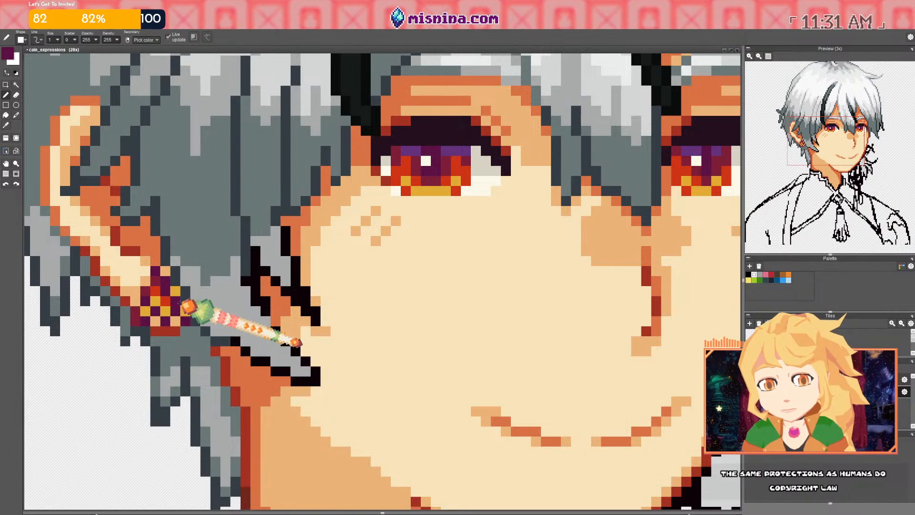
pyautogui.click(166, 311)
pyautogui.click(146, 311)
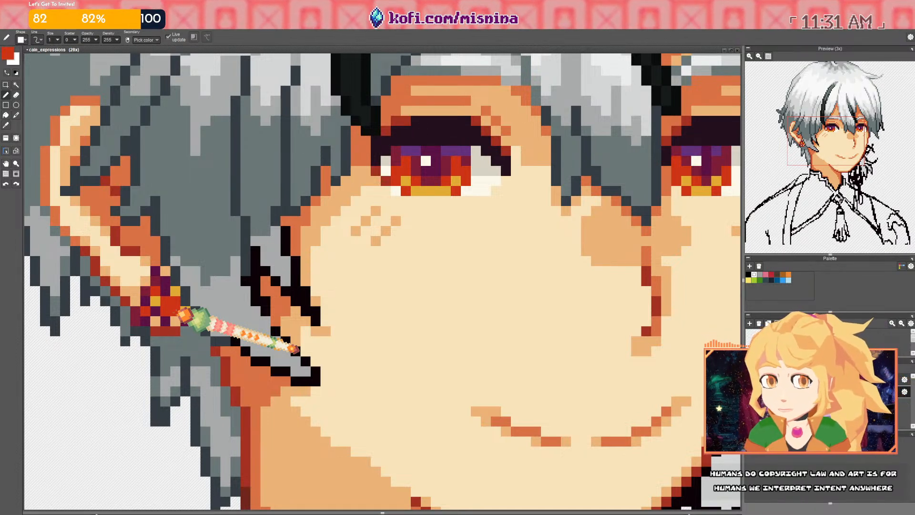
# Replace the black outlines of the hanging side lock beside the cheek with dark slate gray
pyautogui.scroll(-5, 399, 270)
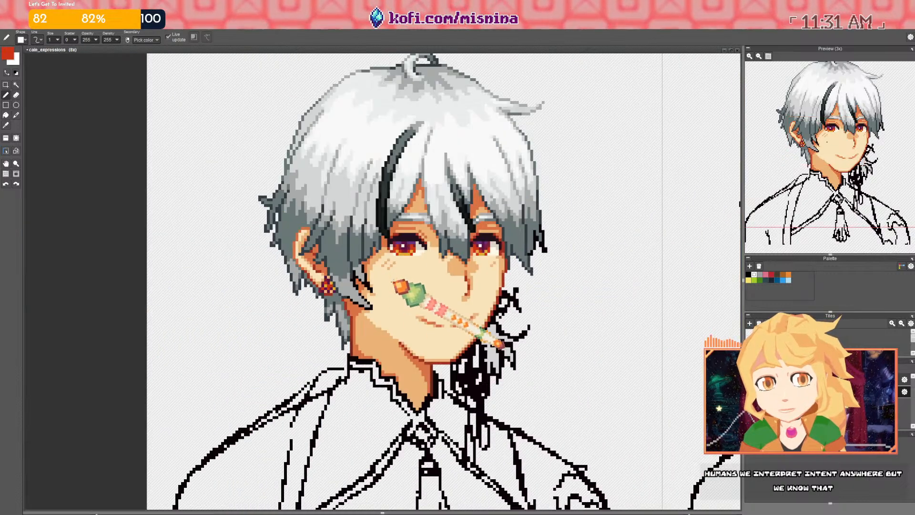
pyautogui.scroll(4, 396, 264)
pyautogui.scroll(2, 472, 321)
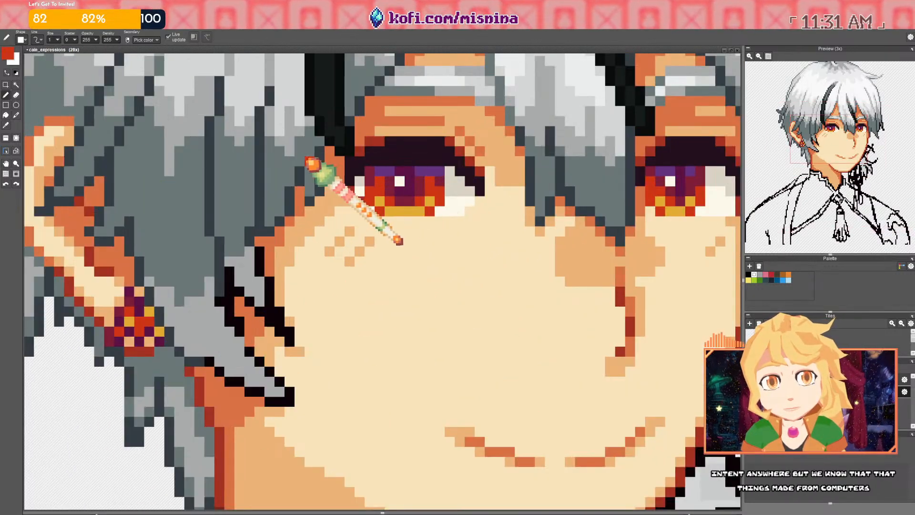
pyautogui.rightClick(268, 121)
pyautogui.rightClick(238, 189)
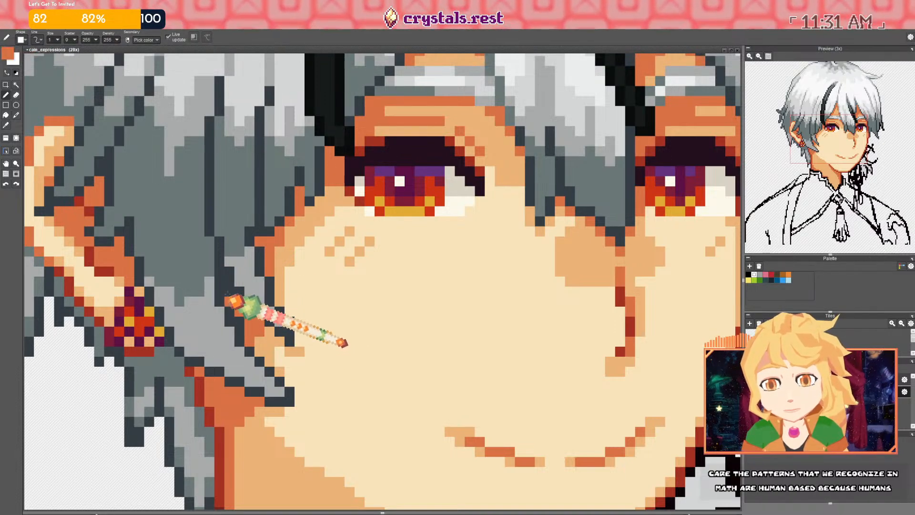
# Recolour the dark outlines at the tips of the hair strands beside the cheek and jaw with the hair's softer grey
pyautogui.click(229, 292)
pyautogui.rightClick(229, 273)
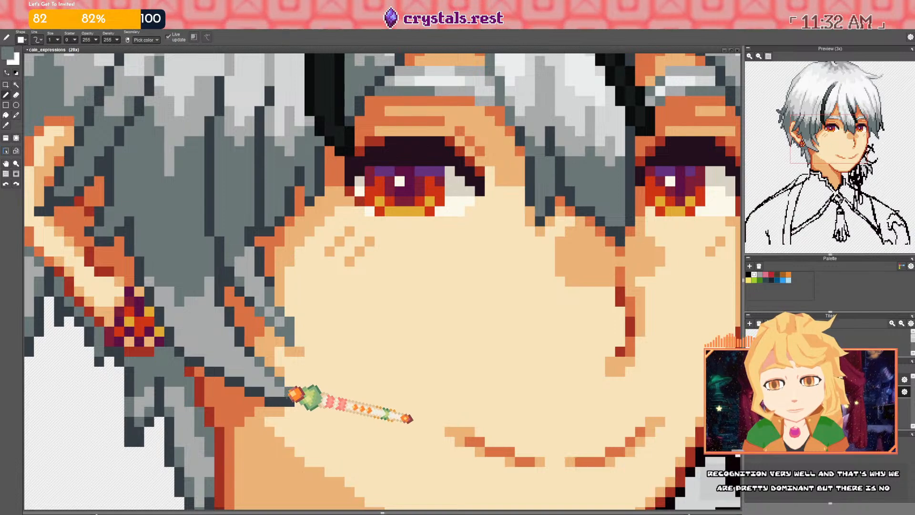
pyautogui.rightClick(252, 402)
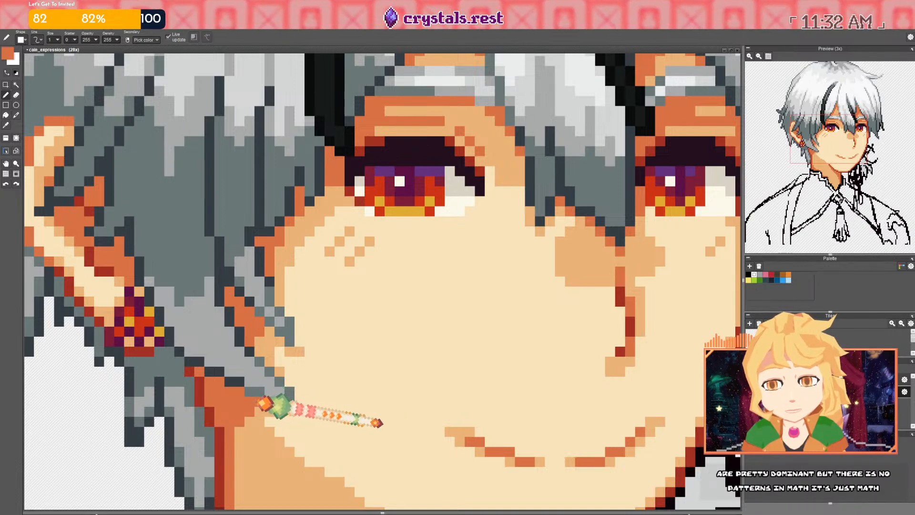
pyautogui.rightClick(230, 357)
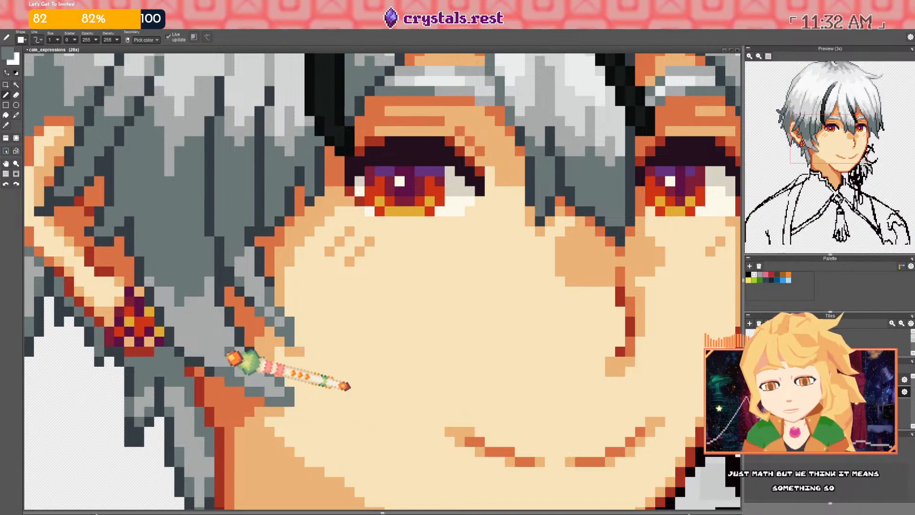
# Examine the coloured portrait at several zoom levels to judge the outlines around the face and hair
pyautogui.scroll(-3, 234, 357)
pyautogui.scroll(2, 242, 289)
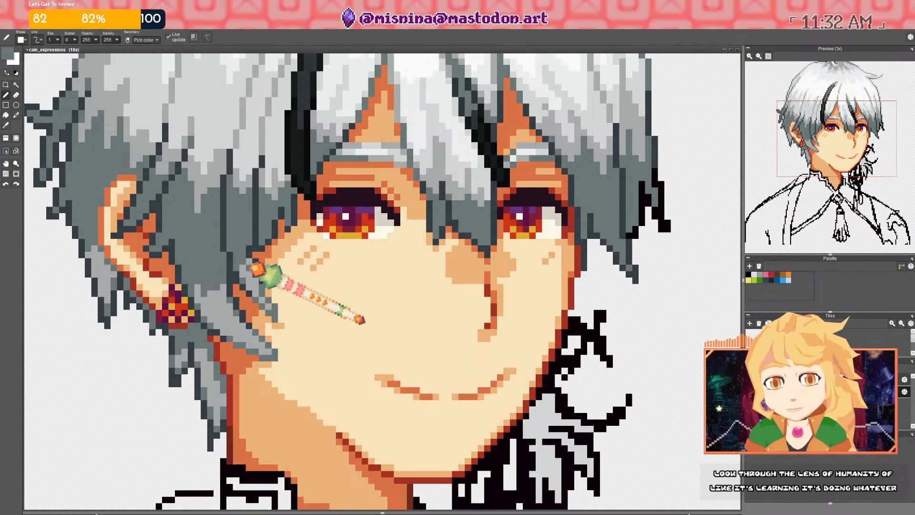
pyautogui.scroll(-2, 256, 270)
pyautogui.scroll(-3, 252, 268)
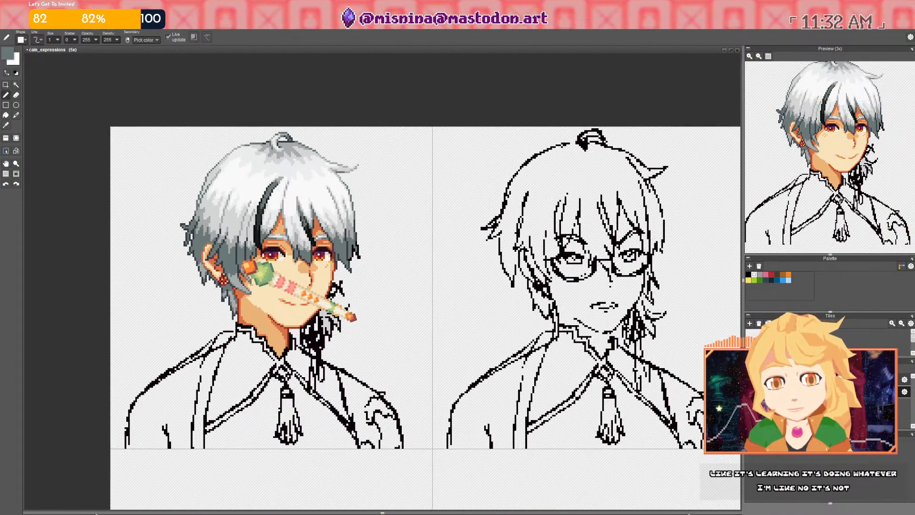
pyautogui.scroll(4, 247, 265)
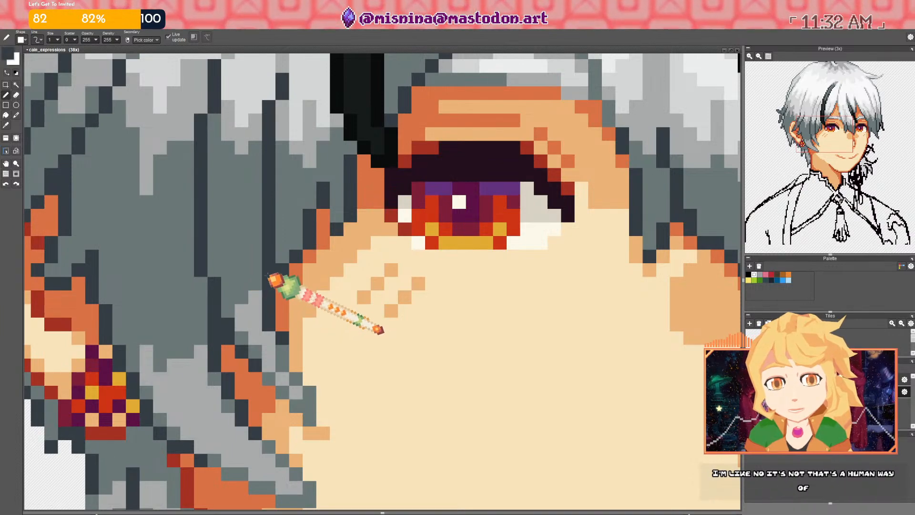
pyautogui.scroll(-4, 273, 280)
pyautogui.scroll(3, 284, 268)
pyautogui.scroll(-3, 275, 270)
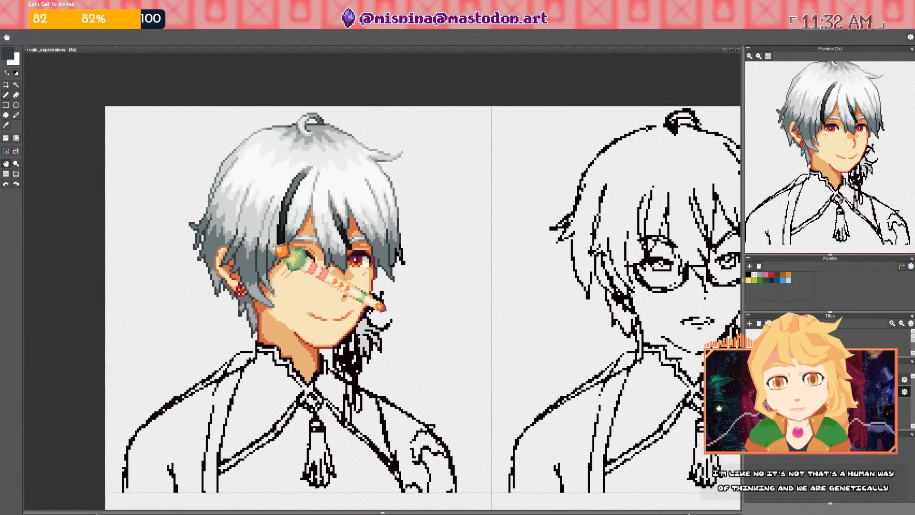
pyautogui.scroll(3, 273, 274)
# Sample greys from the hair and soften the ends of the dark strand lines above the ear
pyautogui.rightClick(269, 245)
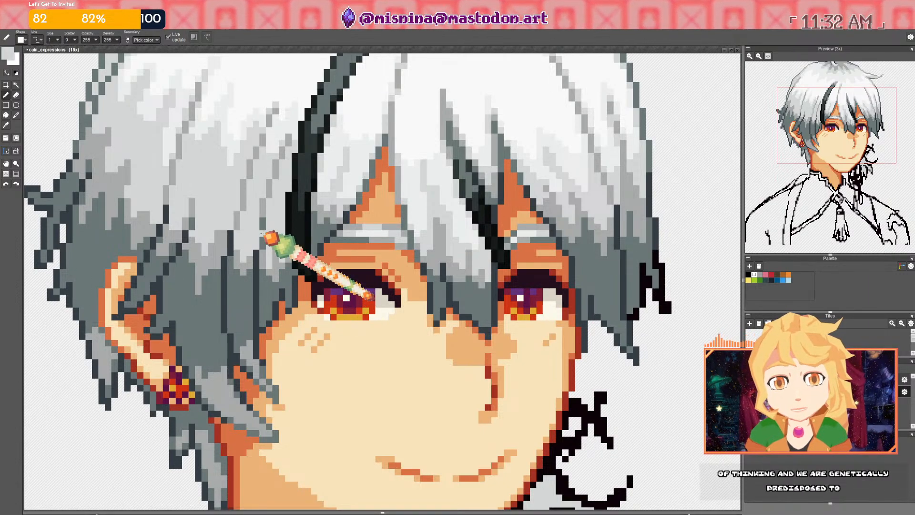
pyautogui.rightClick(237, 240)
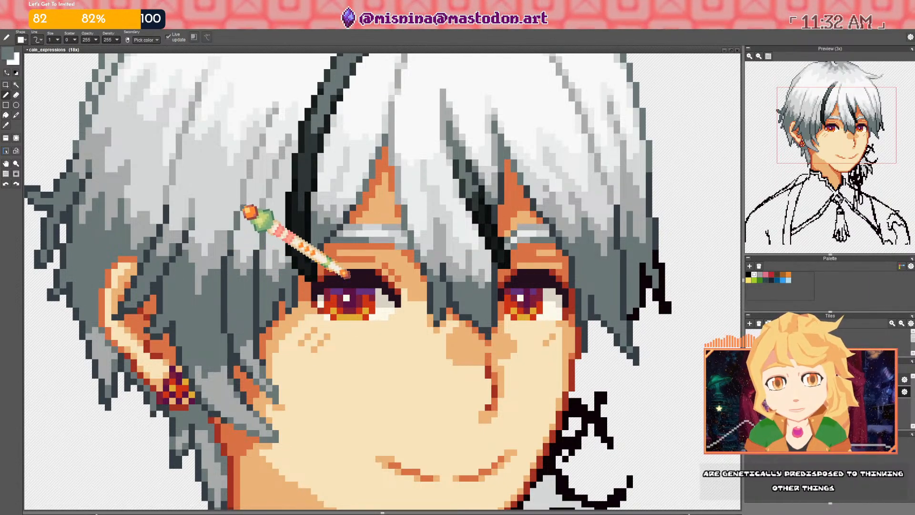
pyautogui.moveTo(205, 206)
pyautogui.mouseDown()
pyautogui.moveTo(211, 251)
pyautogui.moveTo(205, 240)
pyautogui.mouseUp()
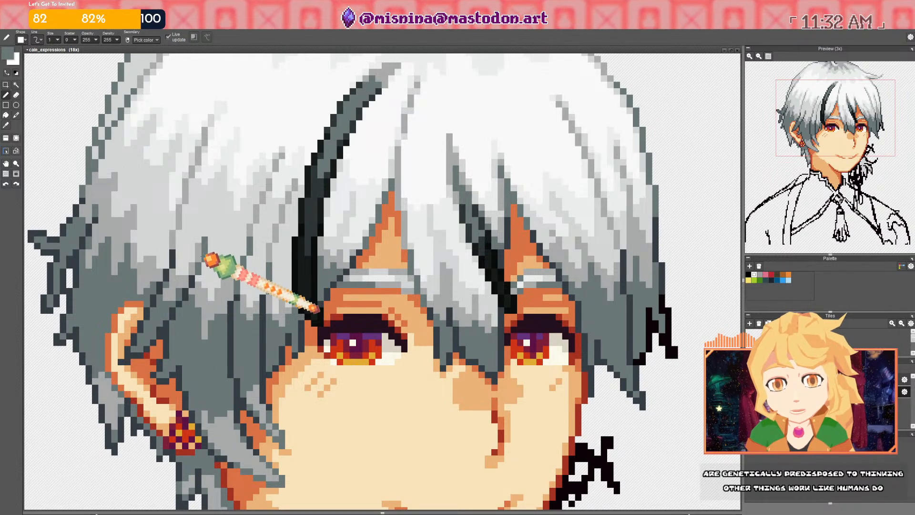
pyautogui.rightClick(199, 247)
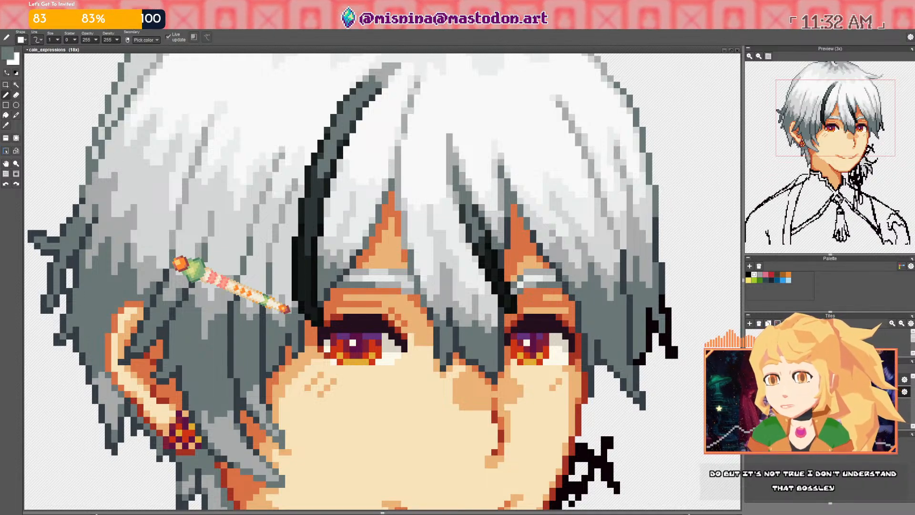
# Extend the upper tip of the strand line in the fringe above the far eye with fading light-grey pixels
pyautogui.scroll(-3, 245, 262)
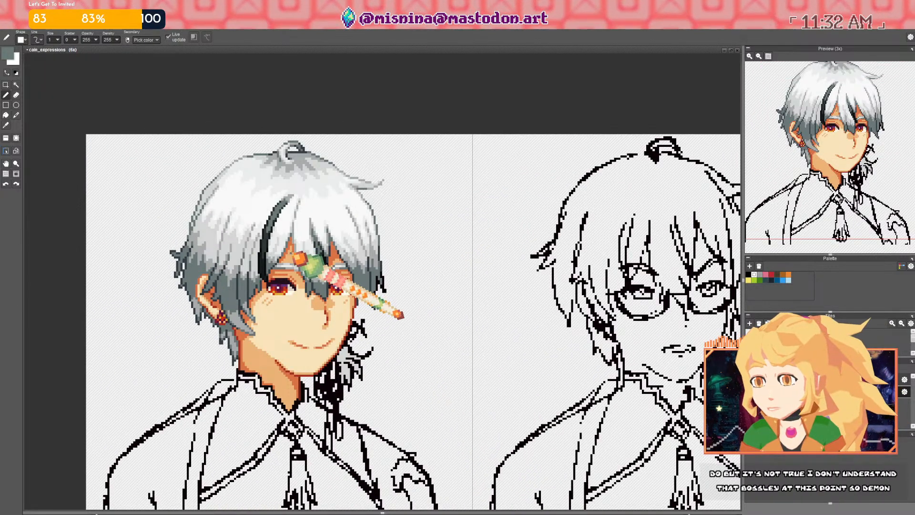
pyautogui.scroll(5, 305, 253)
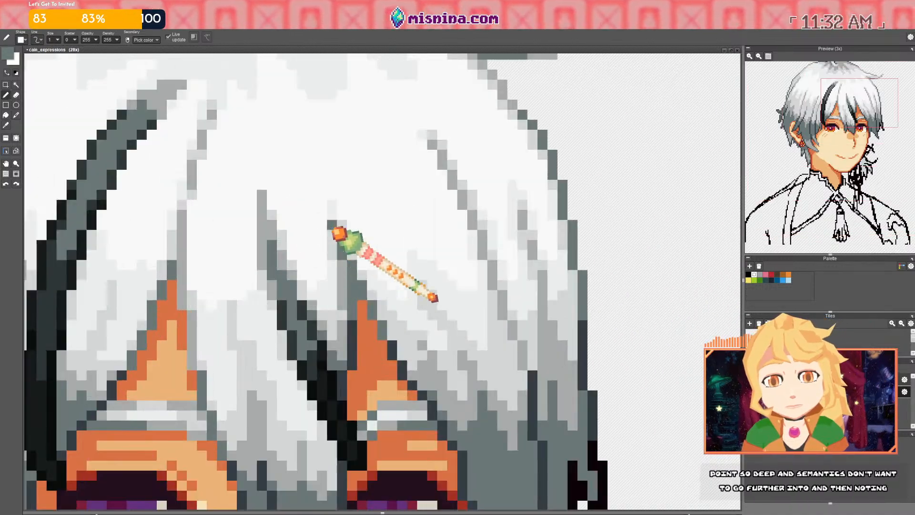
pyautogui.scroll(-3, 319, 233)
pyautogui.scroll(5, 310, 233)
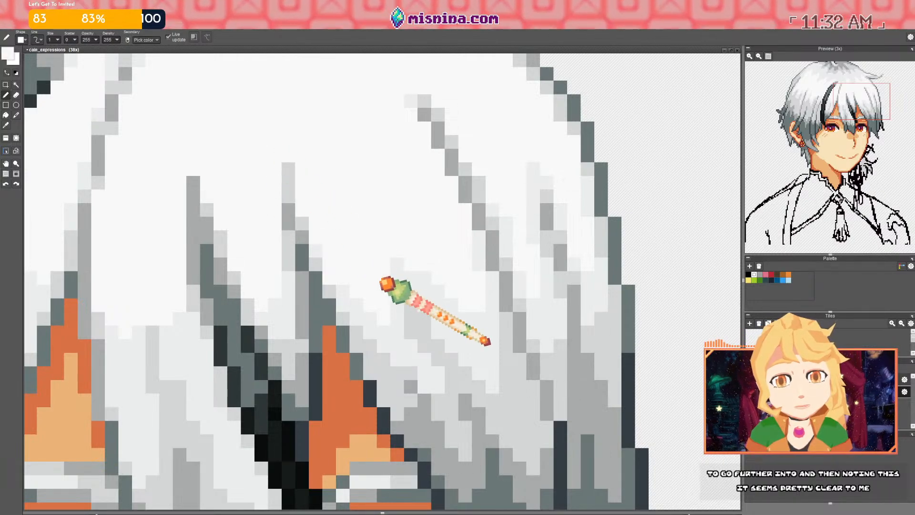
pyautogui.moveTo(289, 157); pyautogui.dragTo(289, 141)
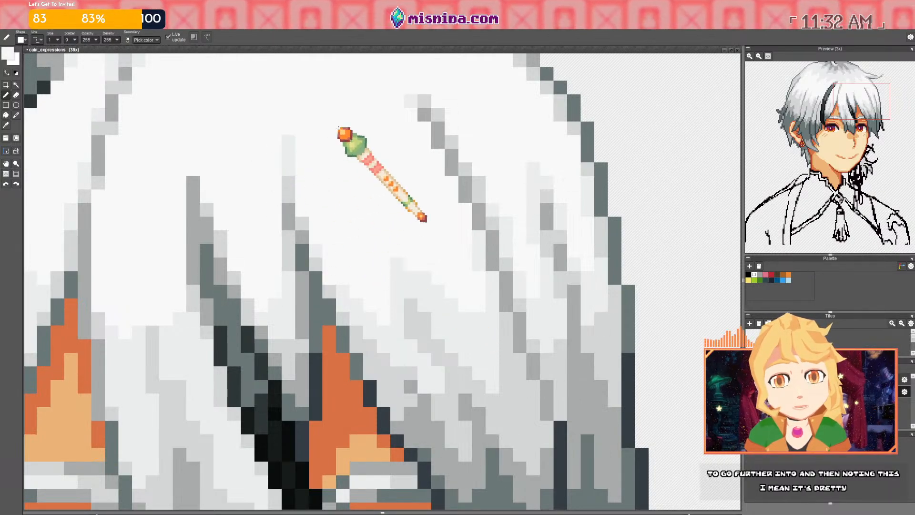
# Fade the top of the long strand line below the flyaway lock into the highlight with light grey
pyautogui.scroll(-1, 338, 127)
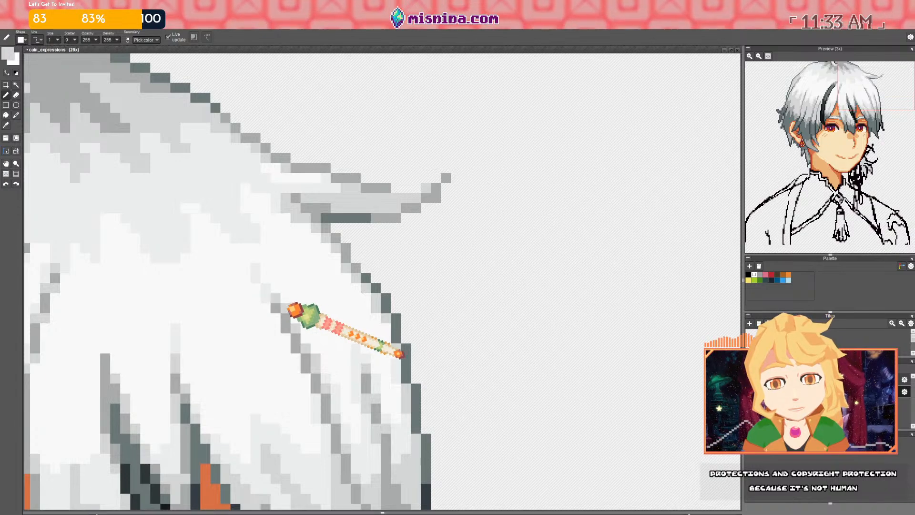
pyautogui.scroll(-6, 290, 300)
pyautogui.moveTo(315, 332); pyautogui.dragTo(354, 315)
pyautogui.scroll(2, 333, 289)
pyautogui.scroll(3, 340, 293)
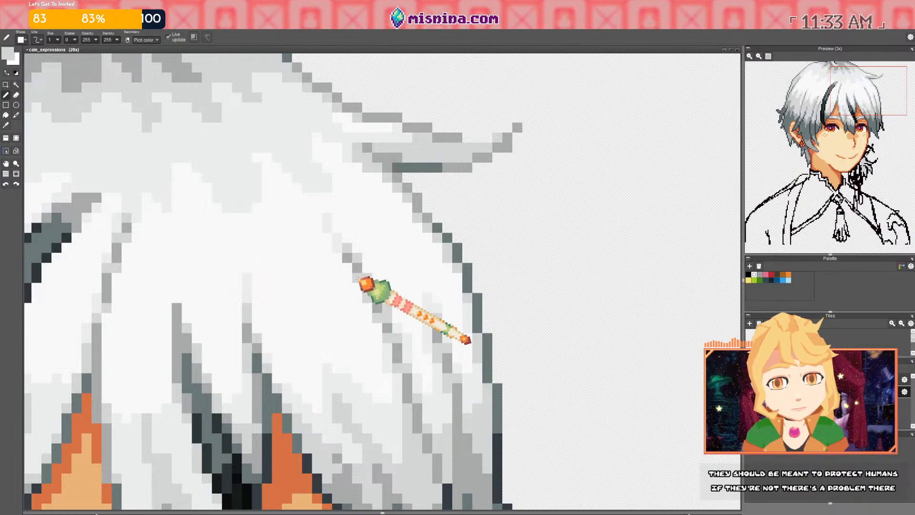
# Rework the fine strand lines between the black streak and the ear with light and medium greys
pyautogui.scroll(-6, 365, 284)
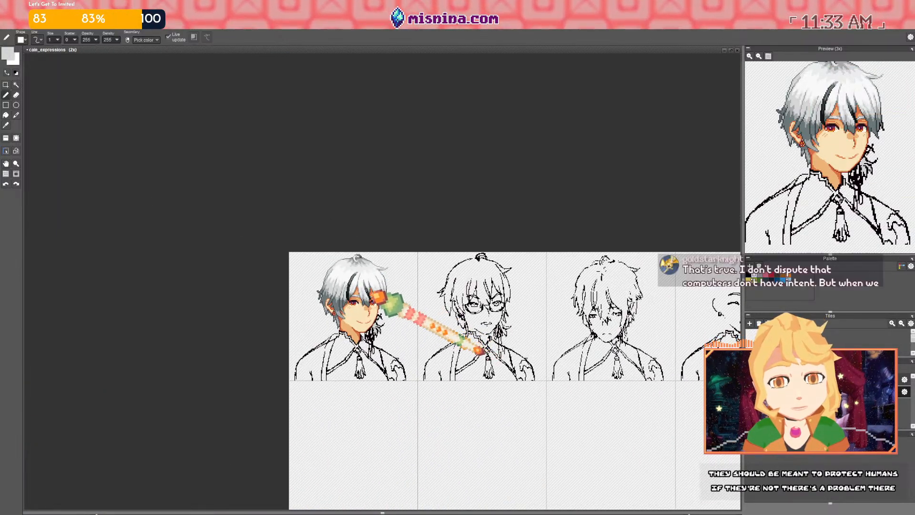
pyautogui.scroll(5, 386, 299)
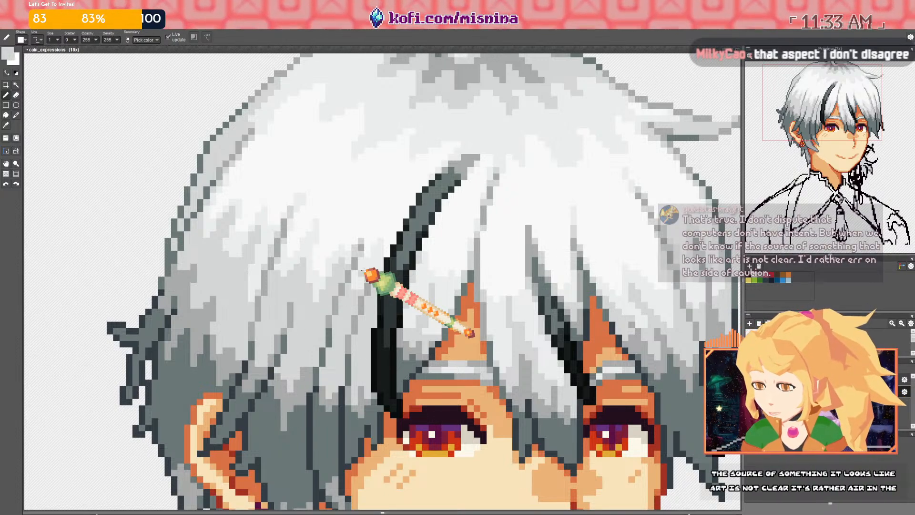
pyautogui.moveTo(350, 277); pyautogui.dragTo(352, 270)
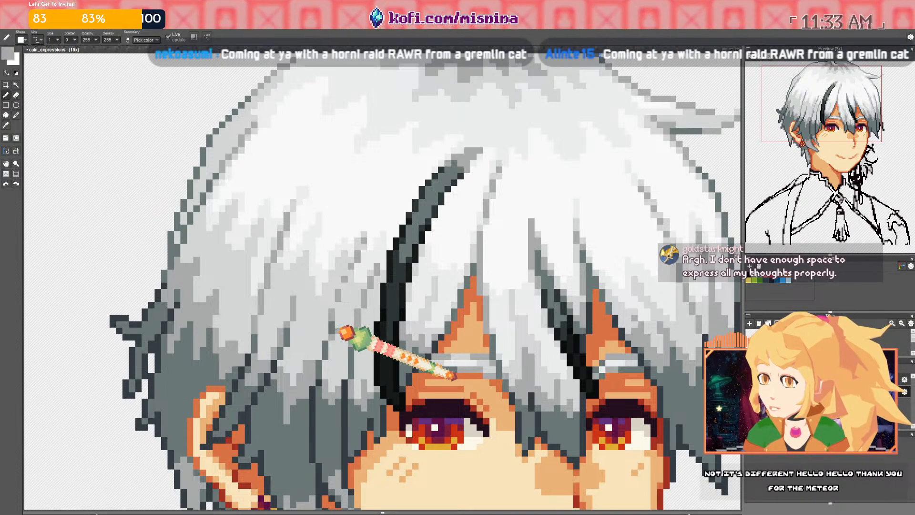
pyautogui.hscroll(-1, 341, 324)
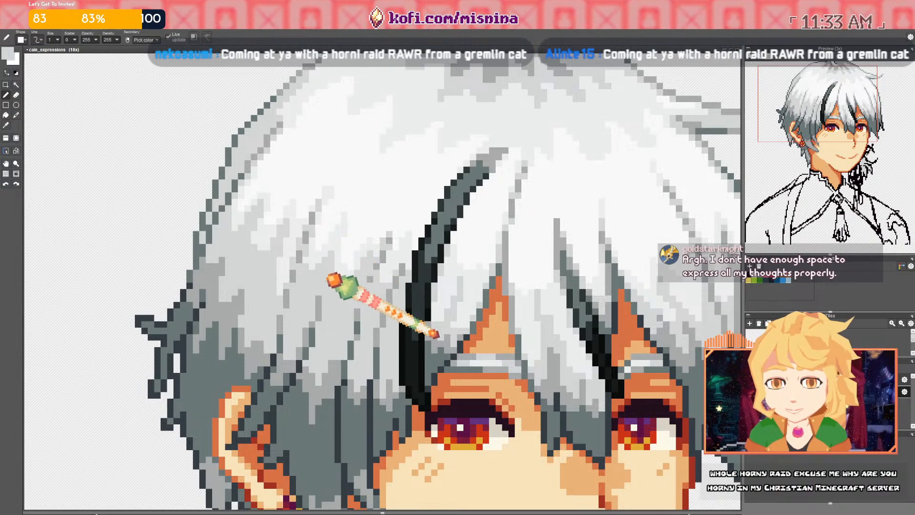
pyautogui.scroll(-2, 377, 274)
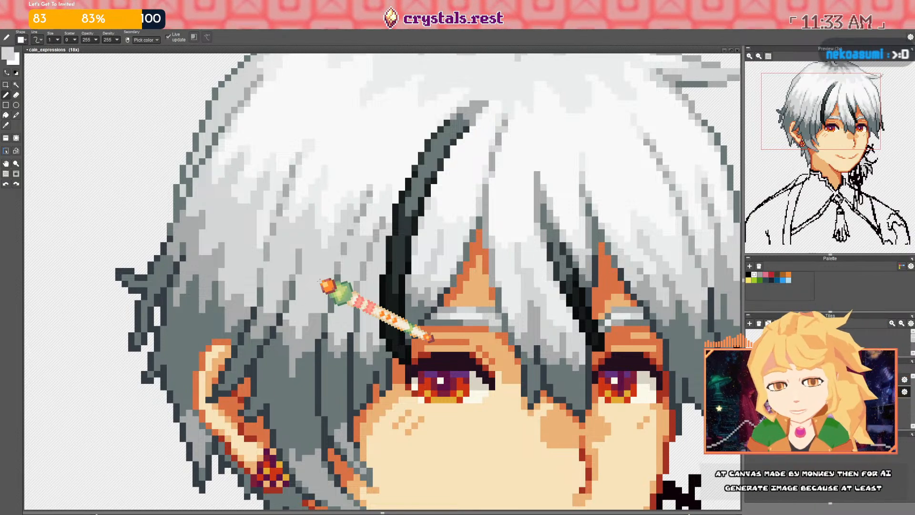
# Recolour the dark pixels of the head's upper-left outline with medium grey
pyautogui.scroll(2, 265, 204)
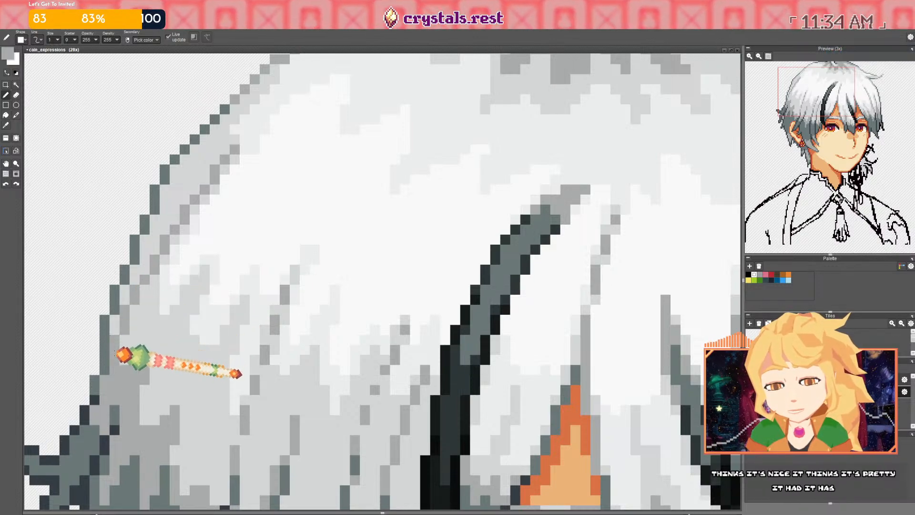
pyautogui.scroll(-2, 157, 310)
pyautogui.scroll(2, 167, 283)
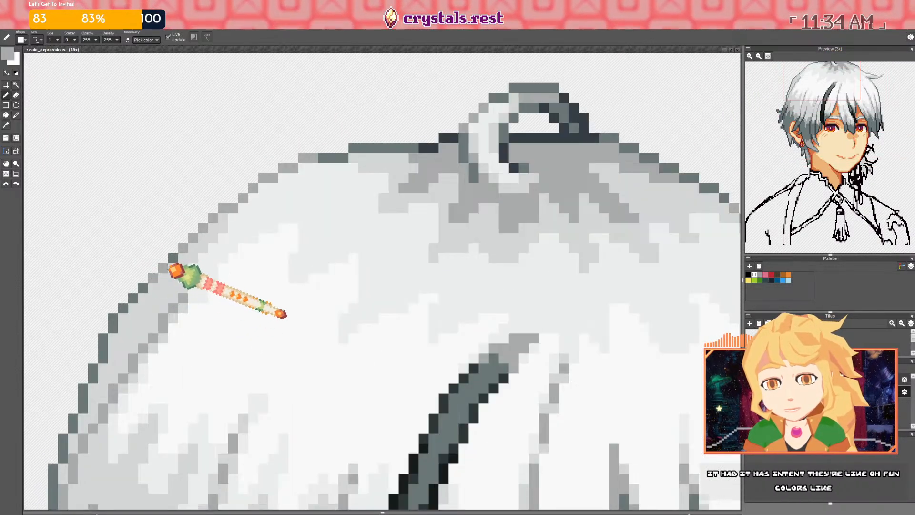
pyautogui.click(171, 258)
pyautogui.moveTo(135, 287); pyautogui.dragTo(109, 327)
pyautogui.rightClick(123, 284)
pyautogui.click(134, 287)
pyautogui.rightClick(139, 286)
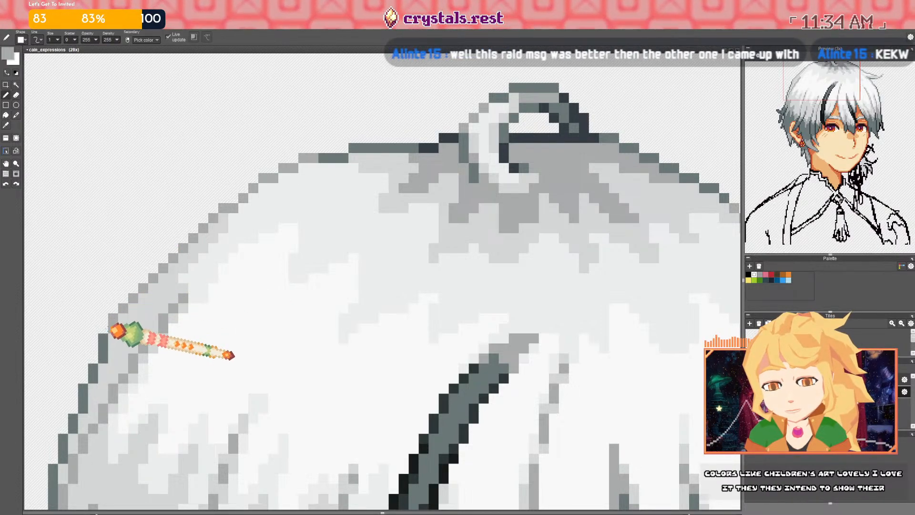
# Darken the lower end of the strand line beside the head's left outline and fill the gaps between them with medium grey
pyautogui.scroll(-3, 107, 328)
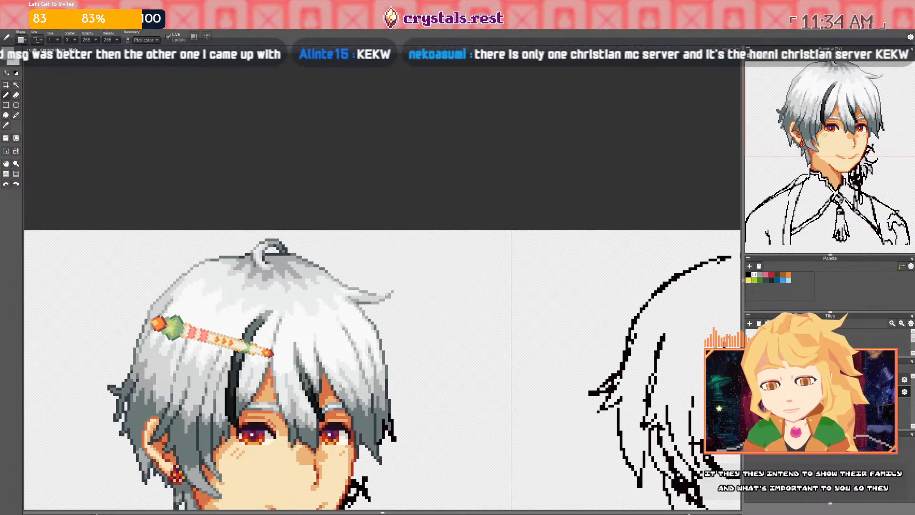
pyautogui.scroll(3, 157, 317)
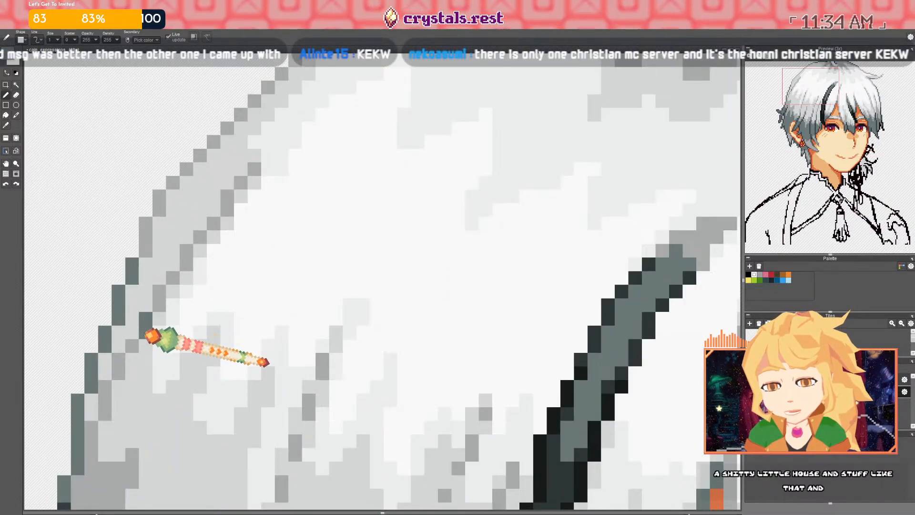
pyautogui.moveTo(88, 442); pyautogui.dragTo(90, 464)
pyautogui.moveTo(122, 432); pyautogui.dragTo(151, 318)
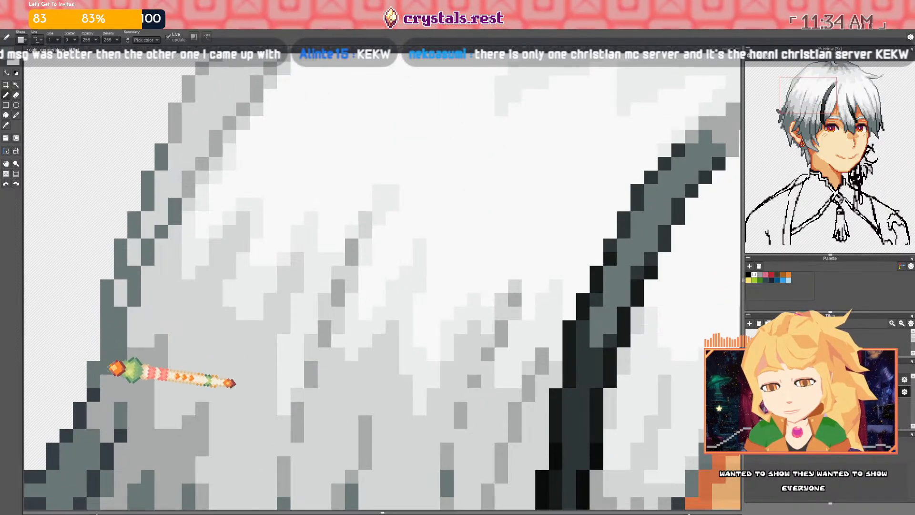
pyautogui.moveTo(135, 256)
pyautogui.mouseDown()
pyautogui.moveTo(134, 244)
pyautogui.moveTo(132, 269)
pyautogui.mouseUp()
pyautogui.moveTo(150, 229)
pyautogui.mouseDown()
pyautogui.moveTo(151, 244)
pyautogui.moveTo(146, 230)
pyautogui.mouseUp()
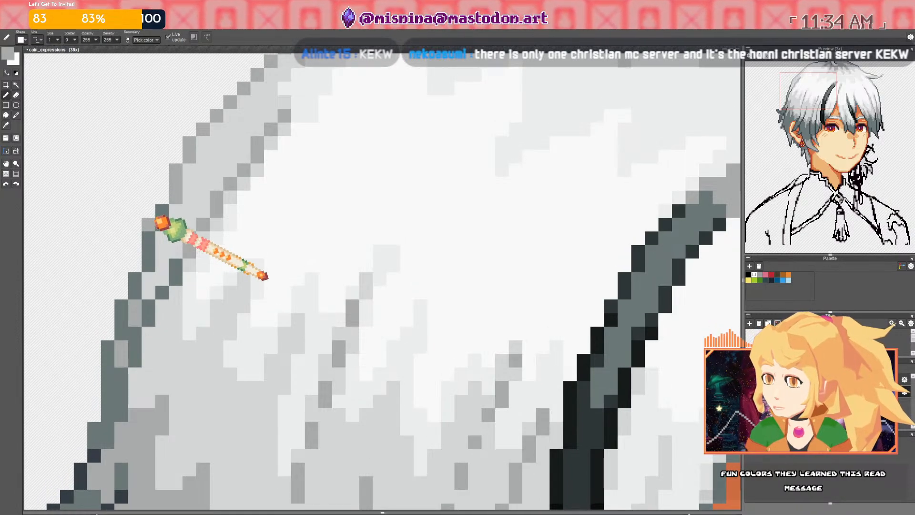
# Blend the left outline and inner strand line where they converge, using dark-grey and medium-grey pixels
pyautogui.scroll(2, 186, 209)
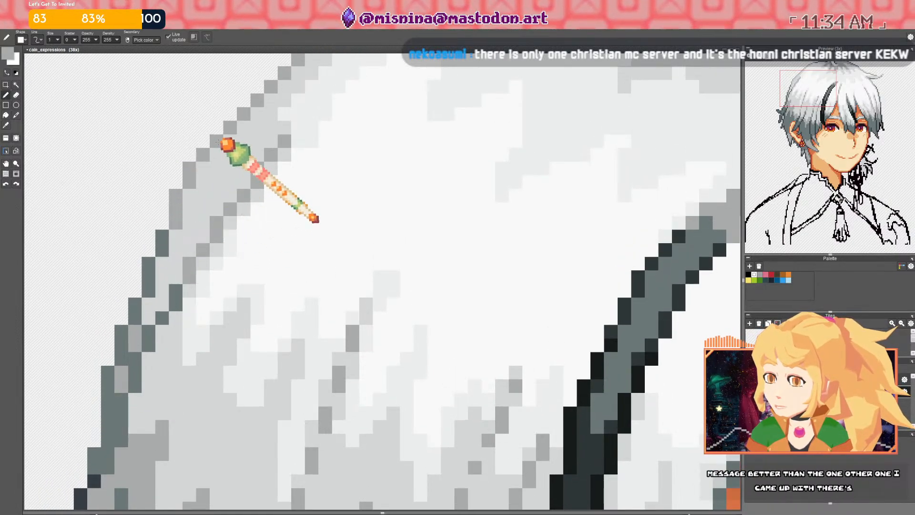
pyautogui.moveTo(220, 138); pyautogui.dragTo(196, 181)
pyautogui.moveTo(142, 305)
pyautogui.mouseDown()
pyautogui.moveTo(159, 321)
pyautogui.moveTo(150, 320)
pyautogui.moveTo(169, 306)
pyautogui.moveTo(160, 337)
pyautogui.moveTo(179, 294)
pyautogui.mouseUp()
pyautogui.rightClick(154, 333)
pyautogui.rightClick(179, 319)
pyautogui.click(179, 309)
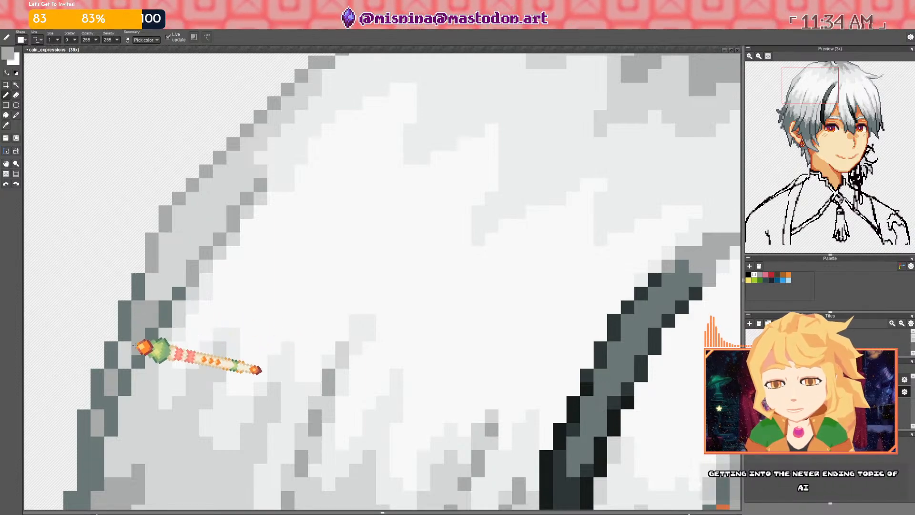
# Soften the top end of the inner strand line near the upper-left outline with lighter grey pixels
pyautogui.scroll(-3, 133, 361)
pyautogui.scroll(3, 153, 306)
pyautogui.scroll(-5, 142, 294)
pyautogui.moveTo(199, 281); pyautogui.dragTo(175, 274)
pyautogui.scroll(2, 144, 260)
pyautogui.scroll(3, 154, 263)
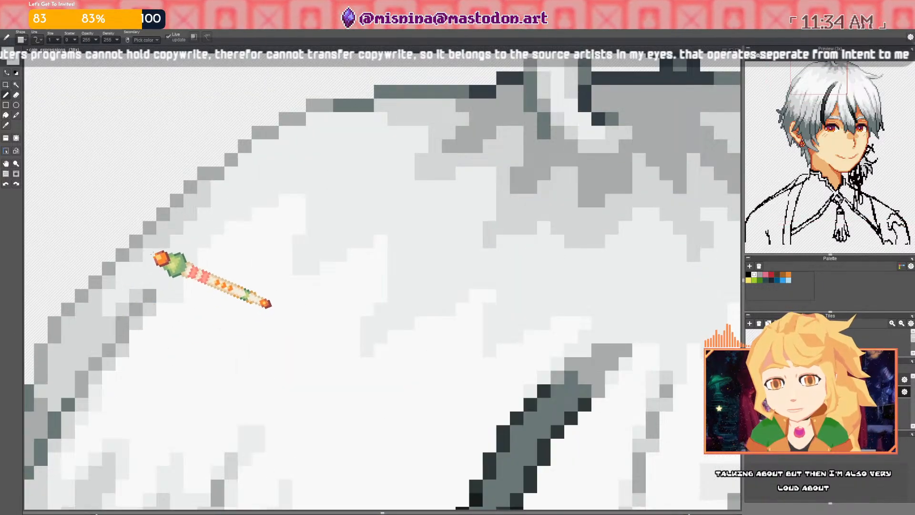
# Refine the upper edge of the hair highlight left of the crown with near-white pixels
pyautogui.scroll(-3, 197, 223)
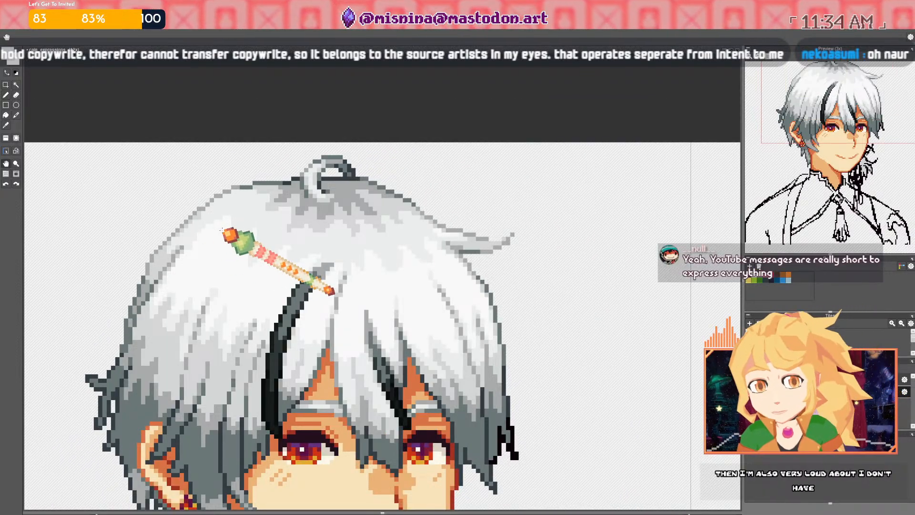
pyautogui.press('space')
pyautogui.moveTo(218, 241); pyautogui.dragTo(230, 247)
pyautogui.scroll(5, 230, 247)
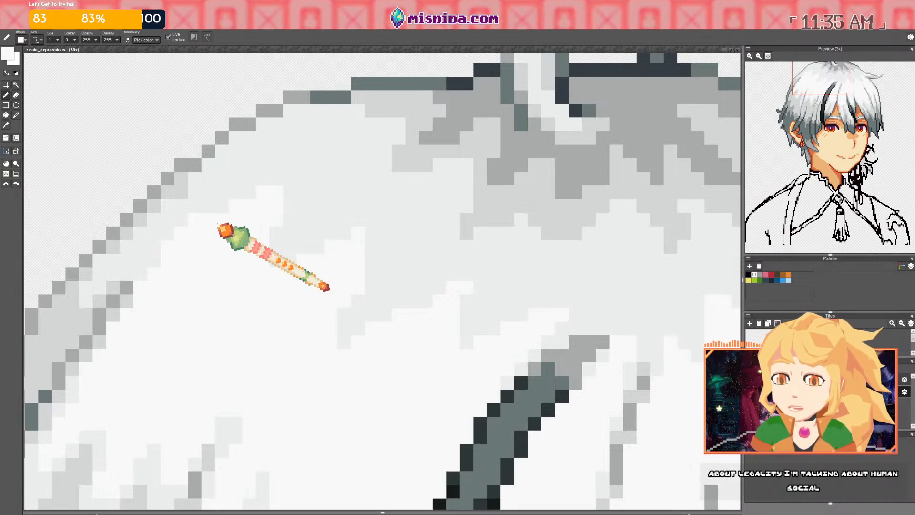
pyautogui.scroll(-5, 352, 193)
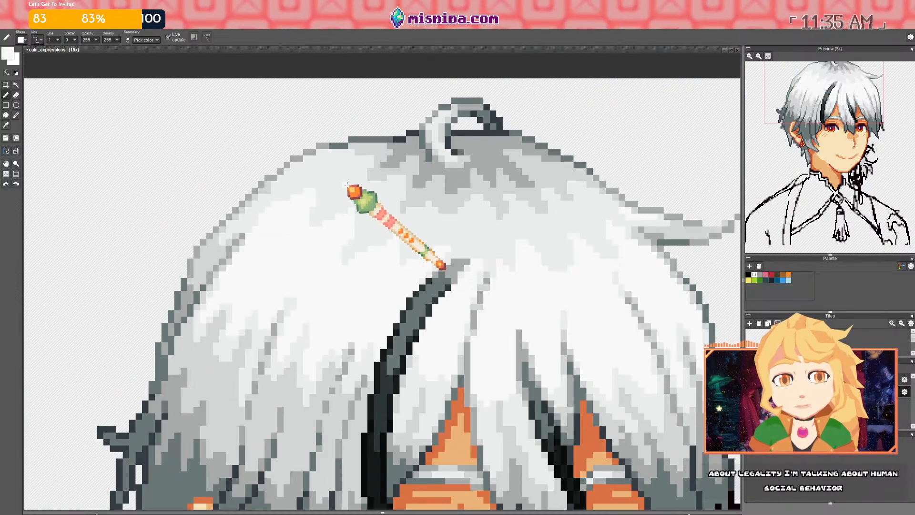
# Break up the light-grey shading below the crown into tapered strands, working light-grey and near-white pixels along its lower edge
pyautogui.scroll(5, 334, 215)
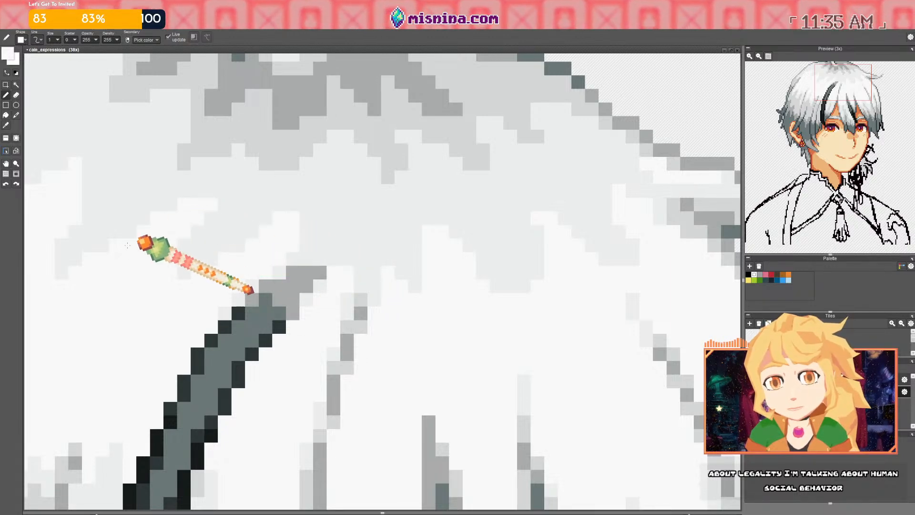
pyautogui.scroll(-5, 158, 210)
pyautogui.scroll(5, 296, 286)
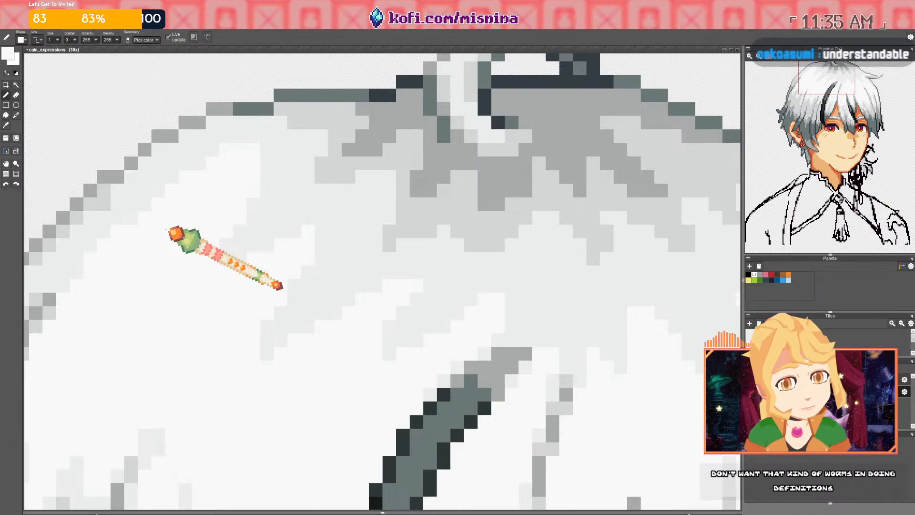
pyautogui.scroll(-5, 496, 194)
pyautogui.scroll(4, 548, 267)
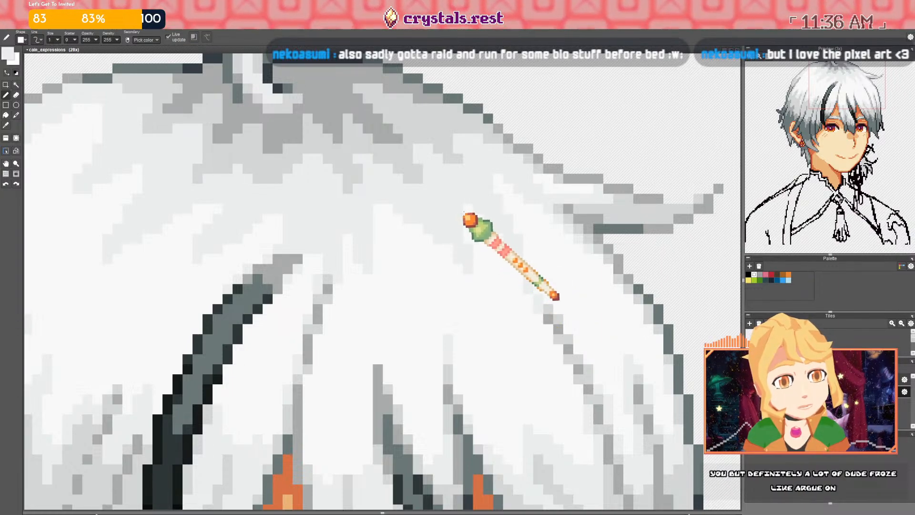
pyautogui.scroll(-8, 458, 208)
pyautogui.scroll(6, 454, 211)
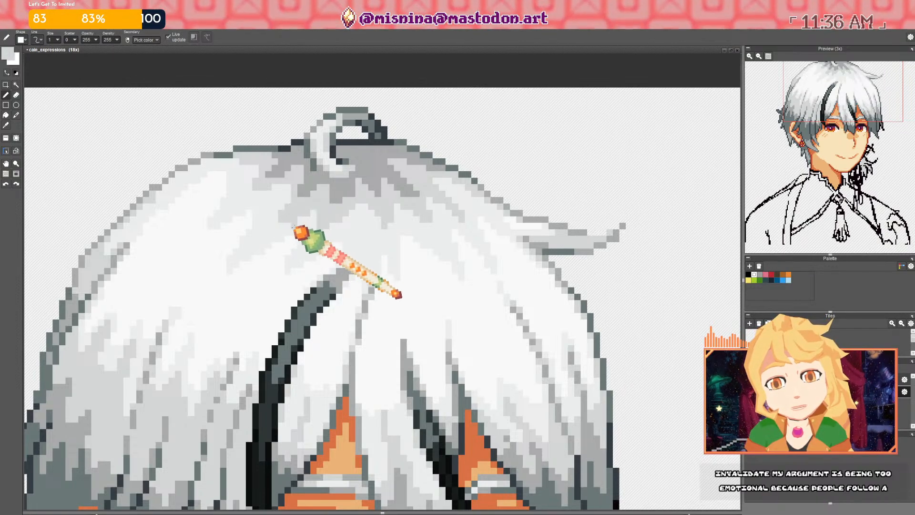
# Refine the medium-grey shadow strands around the base of the hair curl at the crown
pyautogui.scroll(2, 308, 213)
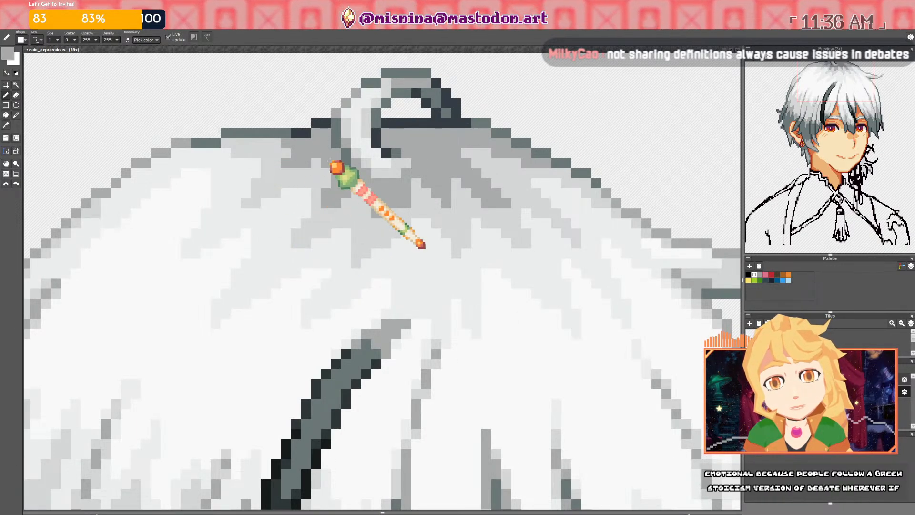
pyautogui.keyDown('space'); pyautogui.moveTo(416, 169); pyautogui.dragTo(358, 180); pyautogui.keyUp('space')
pyautogui.rightClick(328, 221)
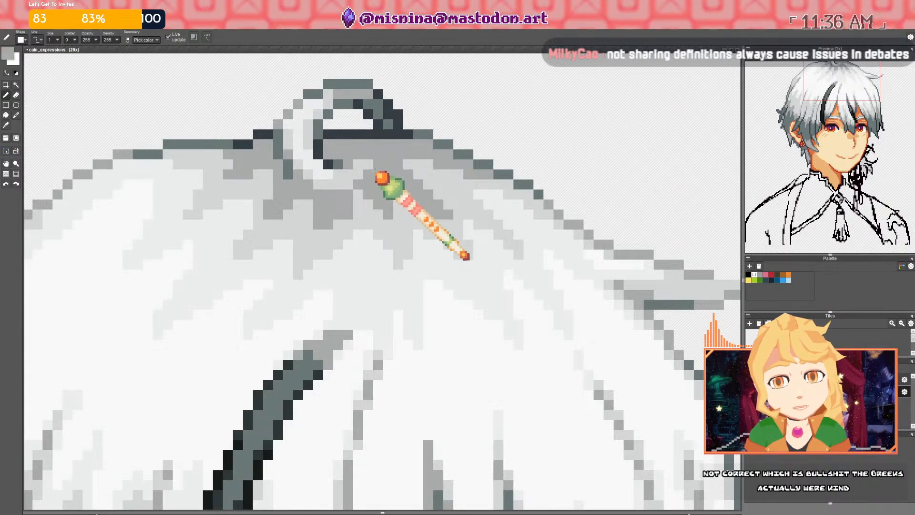
pyautogui.scroll(-6, 366, 181)
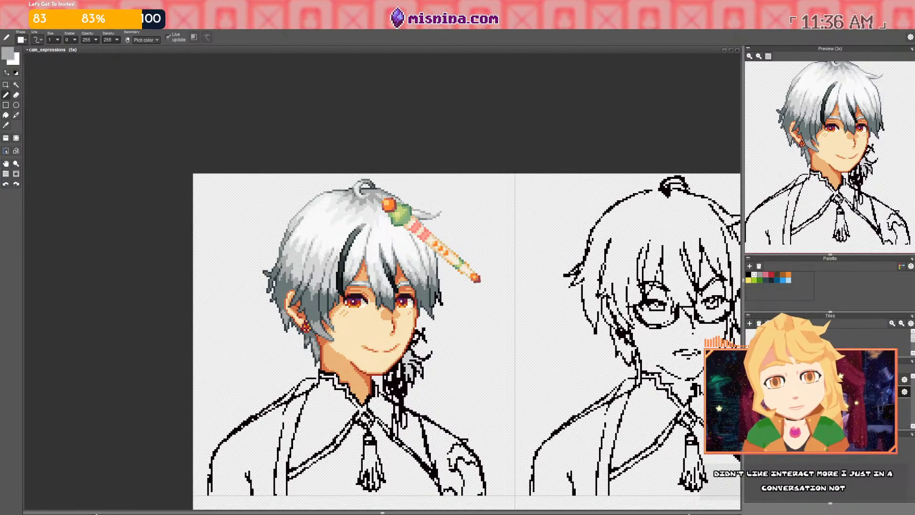
# Extend thin light-grey strands up into the near-white highlight of the right-hand fringe
pyautogui.scroll(6, 388, 204)
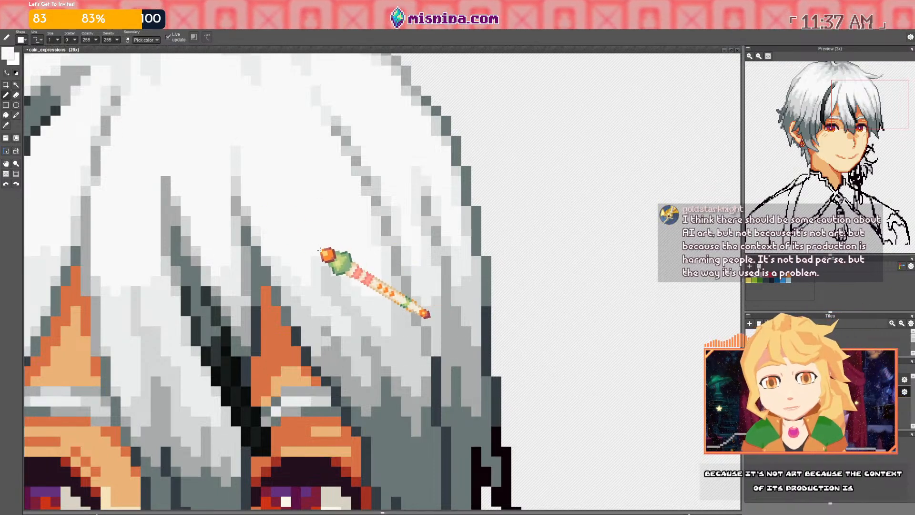
pyautogui.scroll(3, 331, 251)
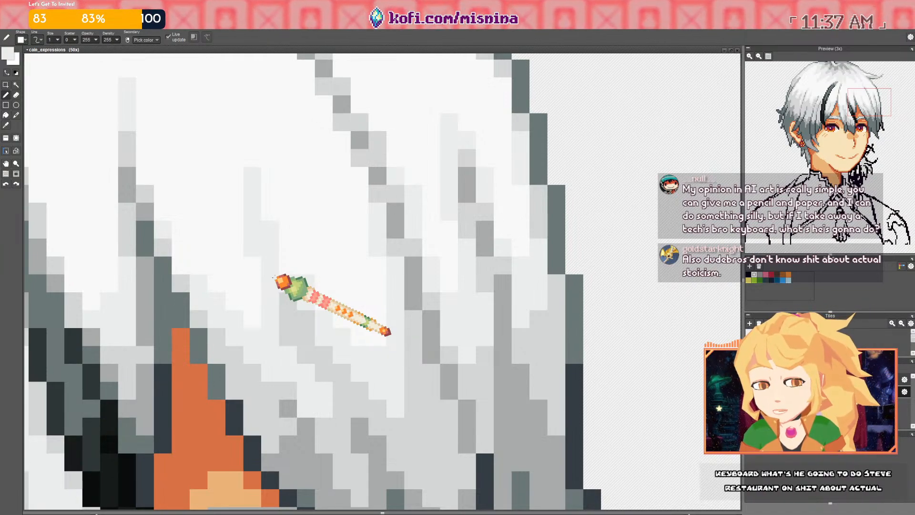
pyautogui.scroll(-5, 333, 272)
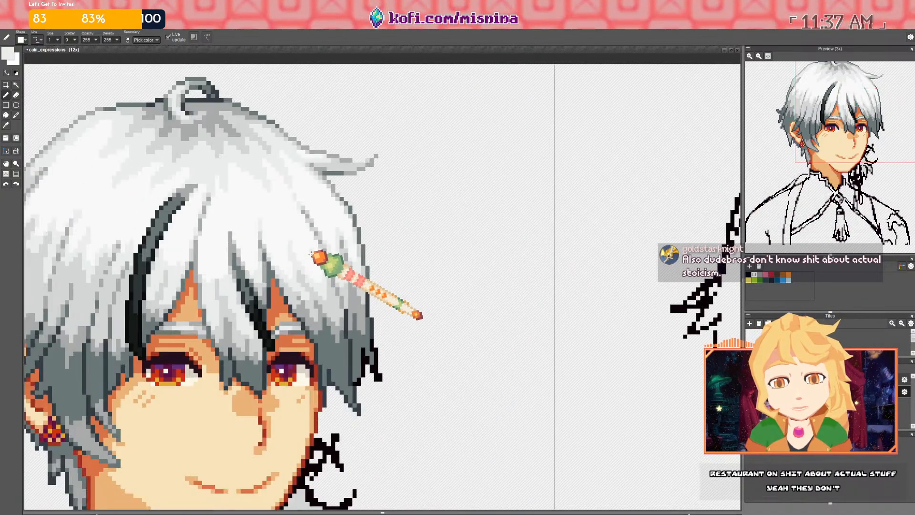
# Feather the strand tips on the left side of the hair into the highlight with light-grey and near-white pixels
pyautogui.scroll(5, 319, 251)
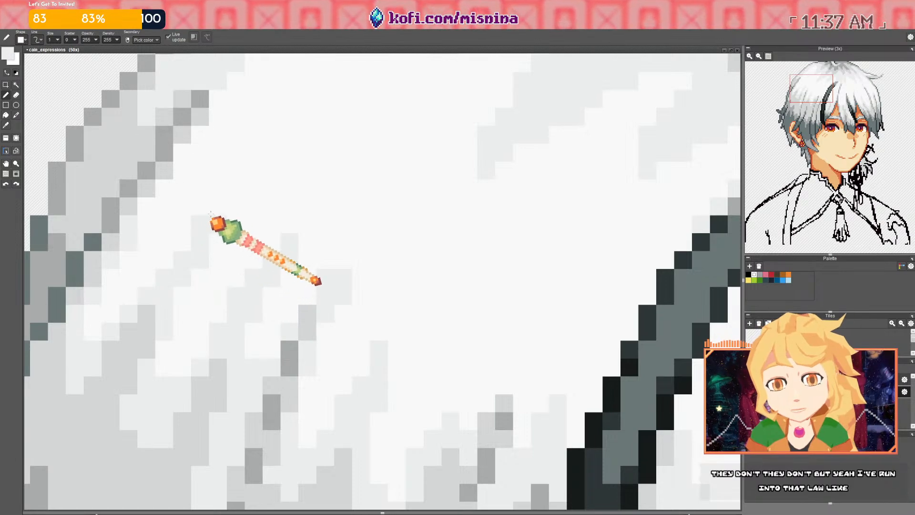
pyautogui.scroll(-2, 213, 256)
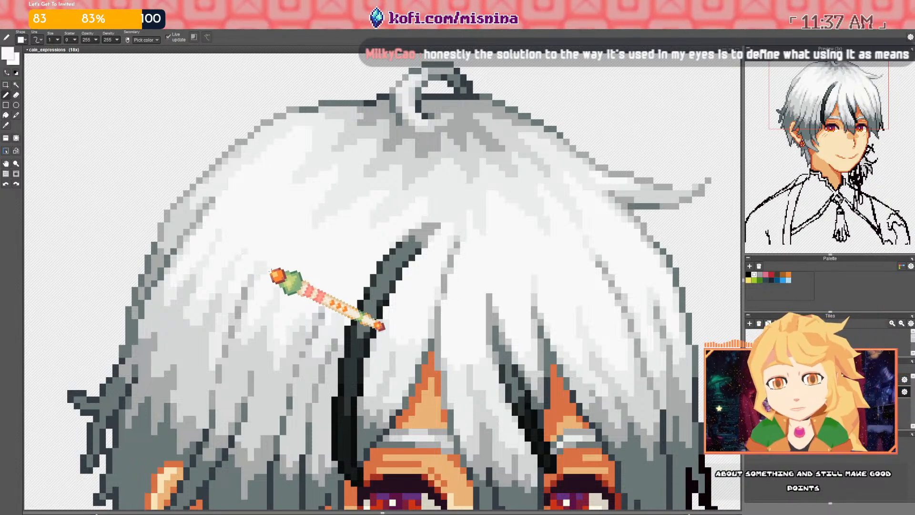
pyautogui.scroll(2, 246, 252)
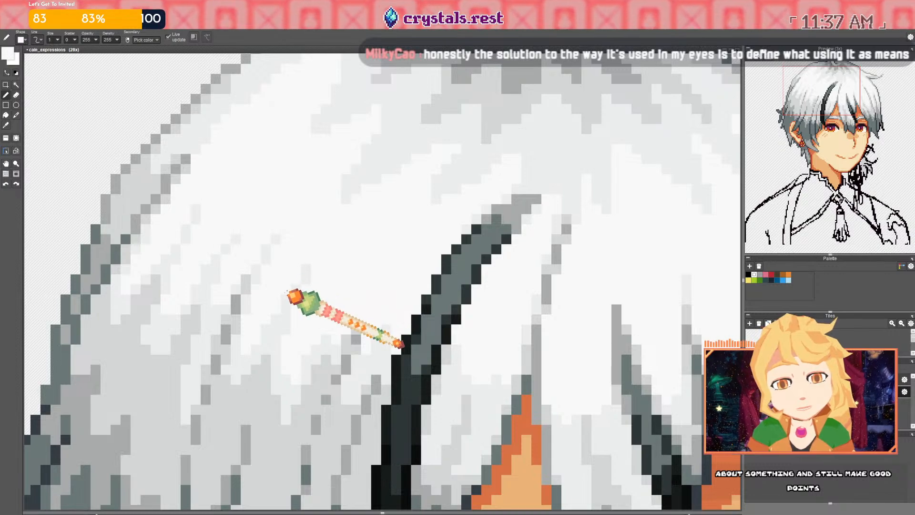
pyautogui.scroll(-2, 302, 272)
pyautogui.scroll(2, 378, 312)
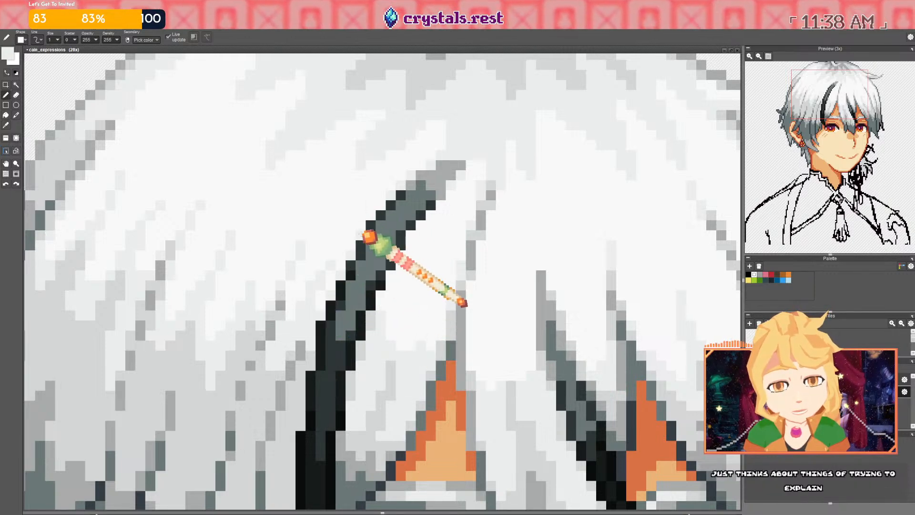
# Refine the near-white and light-grey strands of the centre fringe between the two dark locks
pyautogui.moveTo(387, 310); pyautogui.dragTo(262, 293)
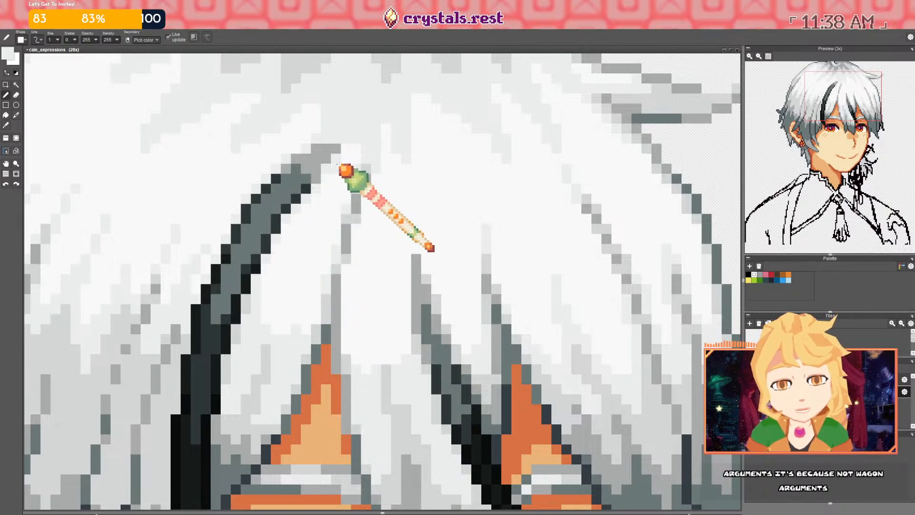
pyautogui.scroll(-3, 346, 200)
pyautogui.scroll(2, 315, 239)
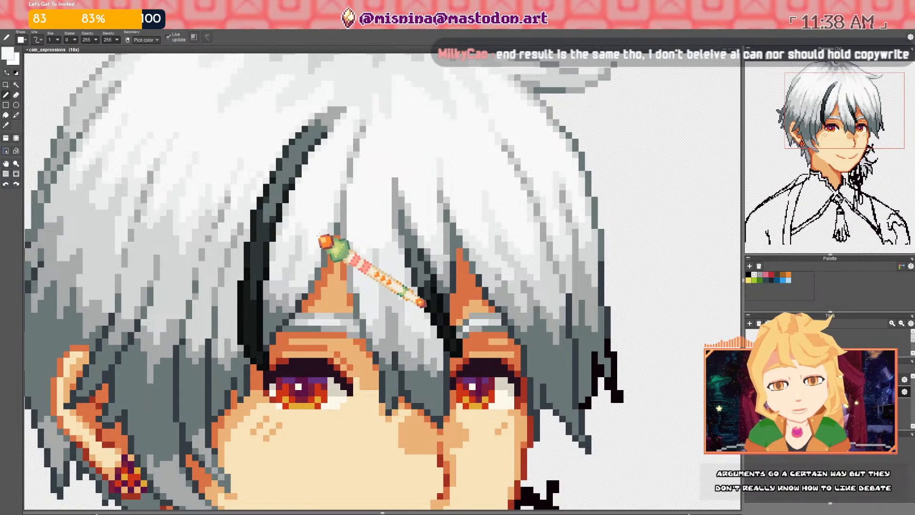
pyautogui.scroll(-3, 318, 236)
pyautogui.scroll(3, 346, 229)
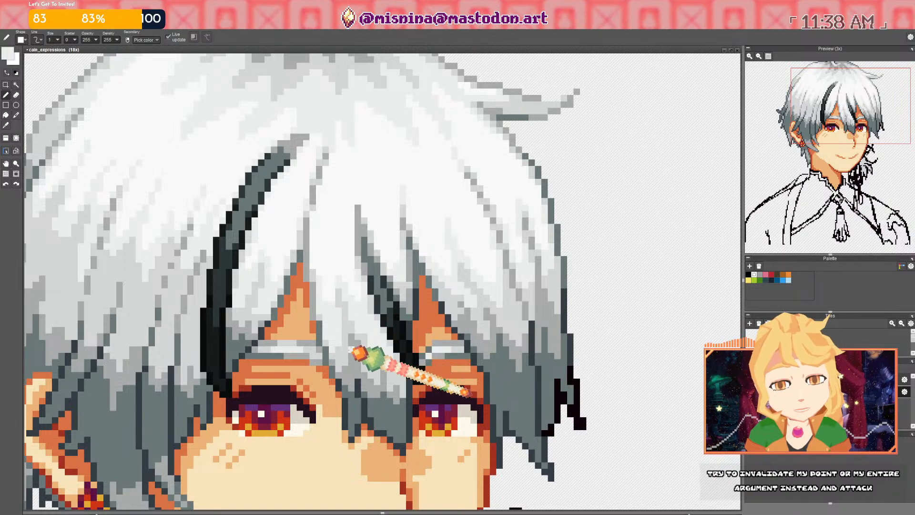
pyautogui.scroll(-4, 372, 336)
pyautogui.scroll(5, 381, 340)
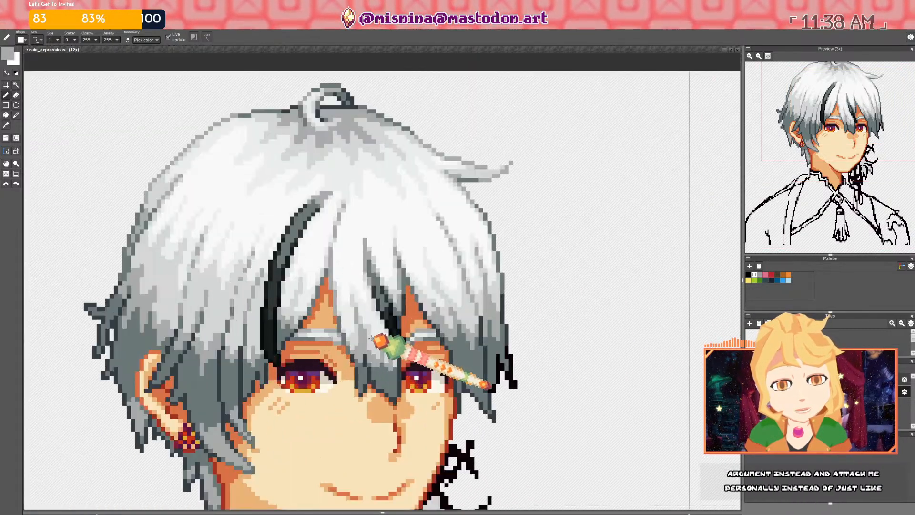
# Blend the light-grey strand shading just left of the long dark lock
pyautogui.scroll(-5, 354, 317)
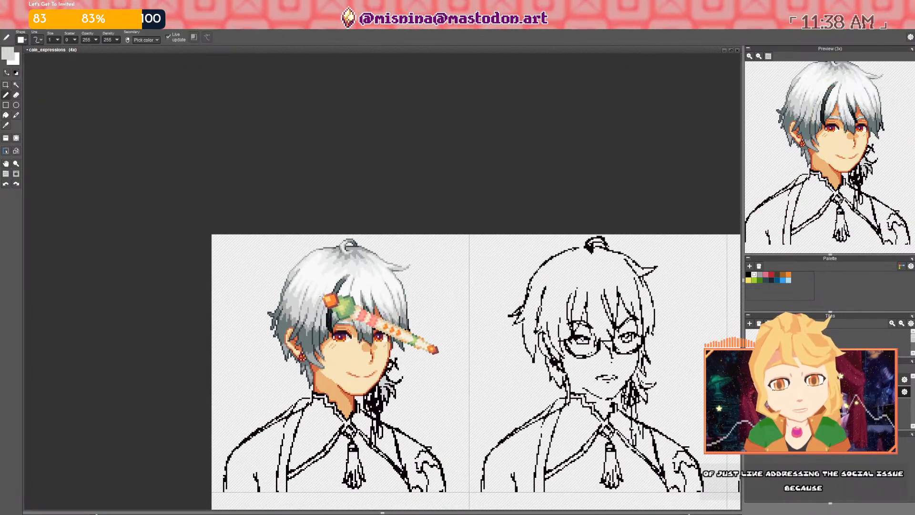
pyautogui.scroll(4, 333, 318)
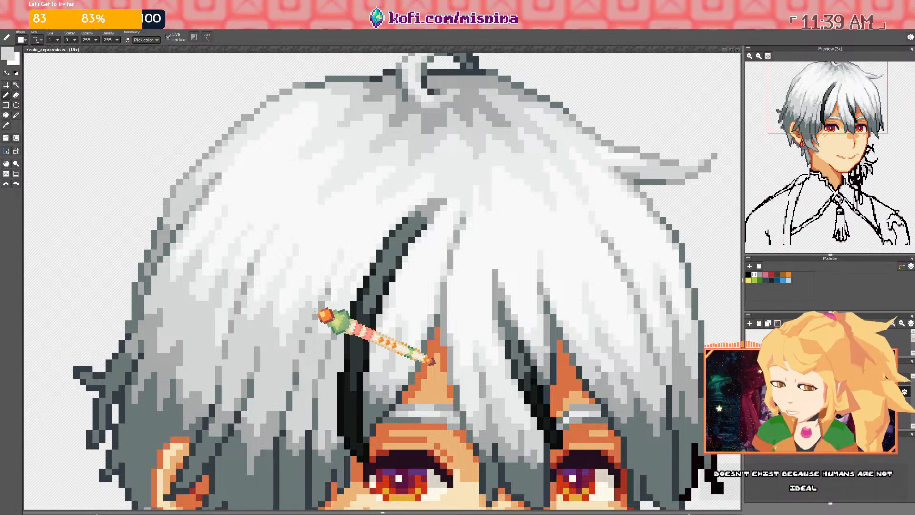
pyautogui.scroll(-5, 318, 311)
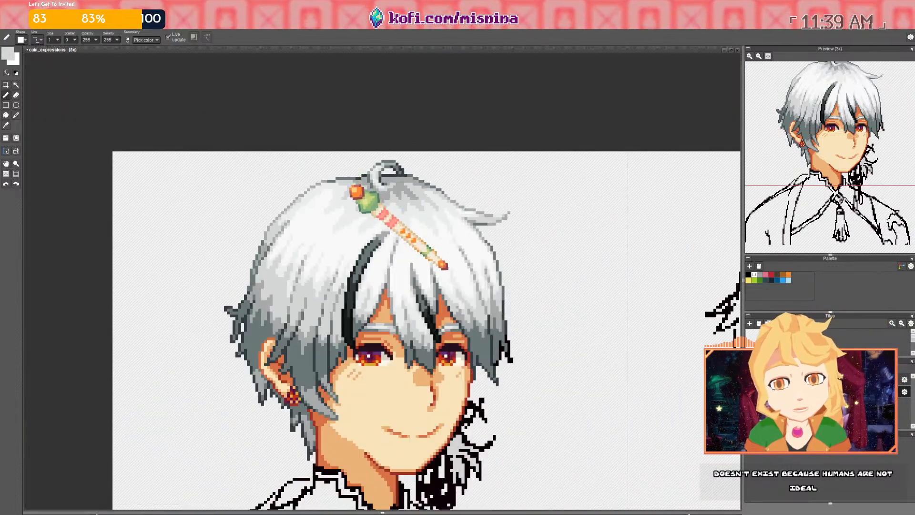
pyautogui.scroll(4, 480, 323)
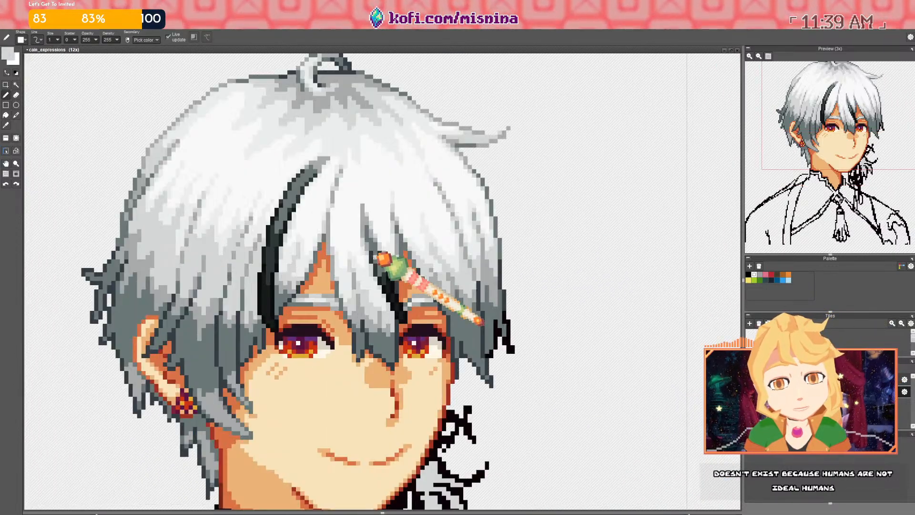
# Extend the dark slate-grey outline around the upper tip of the right-hand forehead gap
pyautogui.scroll(-3, 480, 327)
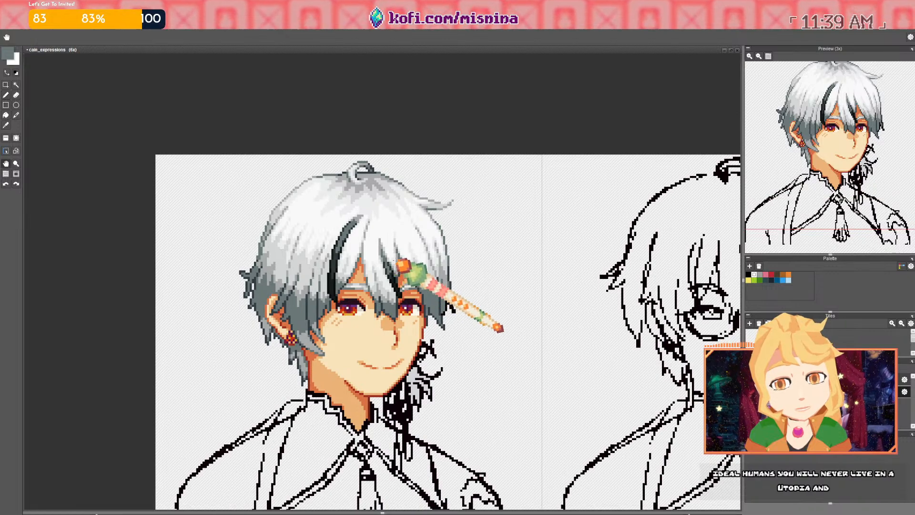
pyautogui.moveTo(423, 261); pyautogui.dragTo(399, 260)
pyautogui.scroll(2, 402, 292)
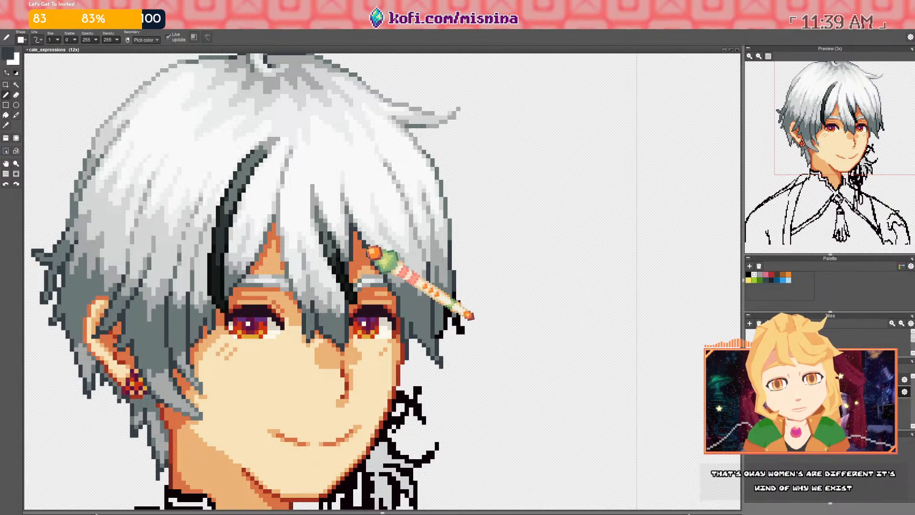
pyautogui.scroll(1, 364, 246)
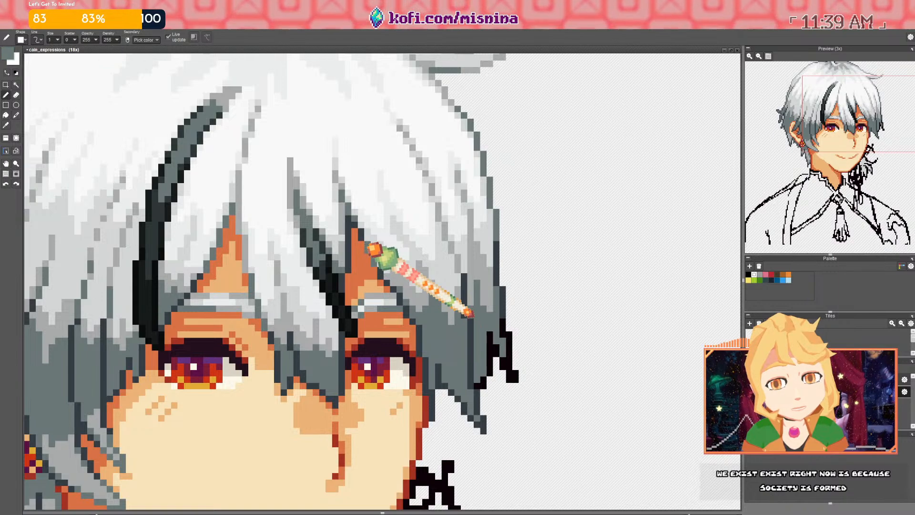
pyautogui.scroll(-3, 385, 276)
# Blend the light-grey and medium-grey shading of the right-hand fringe above its dark-grey ends
pyautogui.scroll(4, 389, 277)
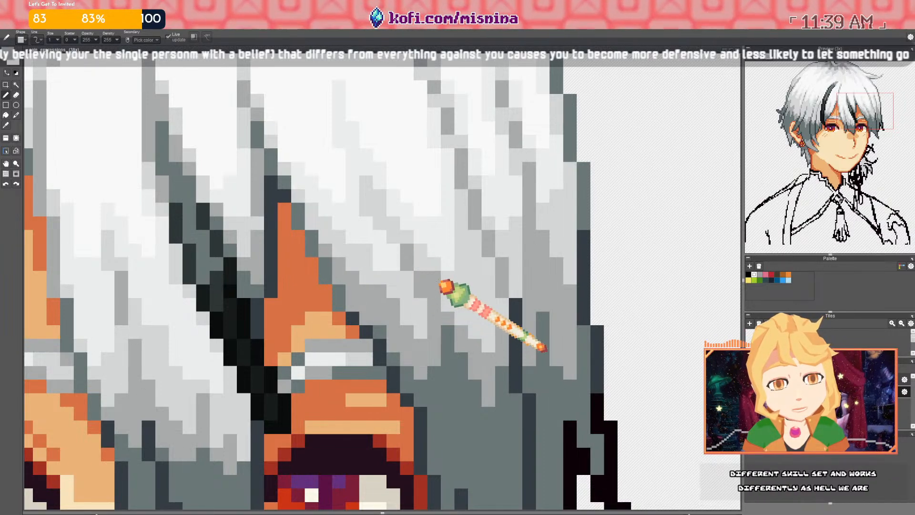
pyautogui.scroll(-3, 465, 298)
pyautogui.scroll(3, 472, 300)
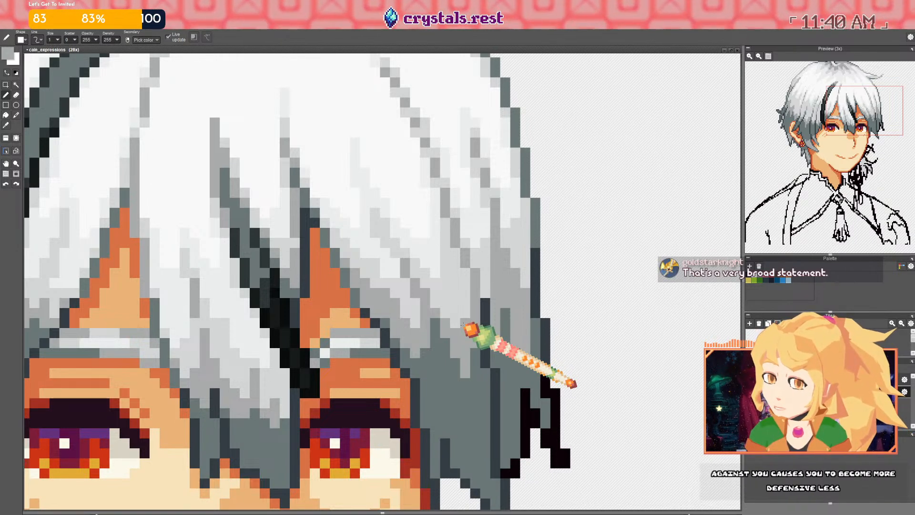
pyautogui.scroll(-5, 524, 187)
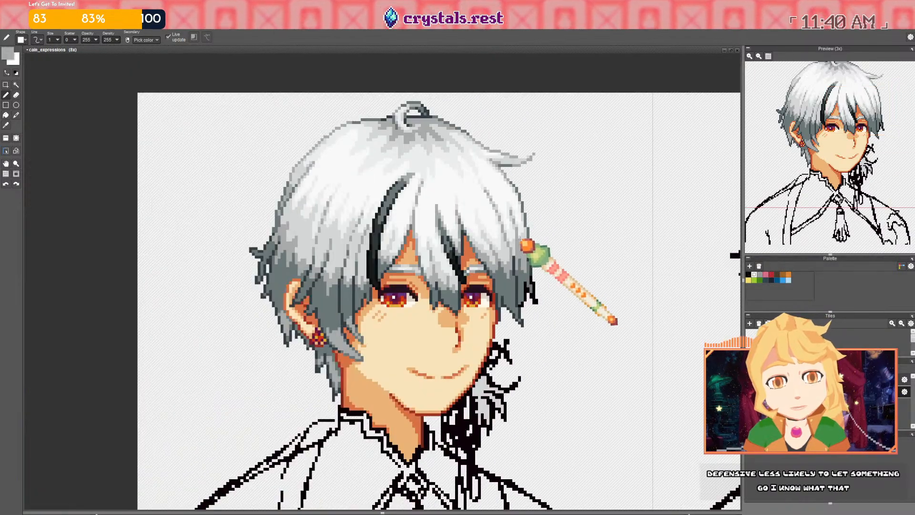
# Sample a light hair tone and paint a short strand highlight left of the long dark lock
pyautogui.scroll(3, 436, 322)
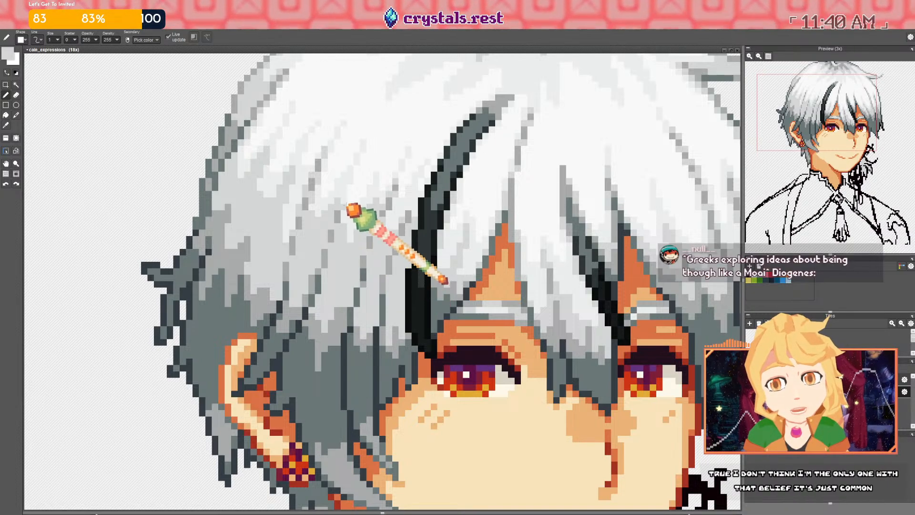
pyautogui.rightClick(352, 213)
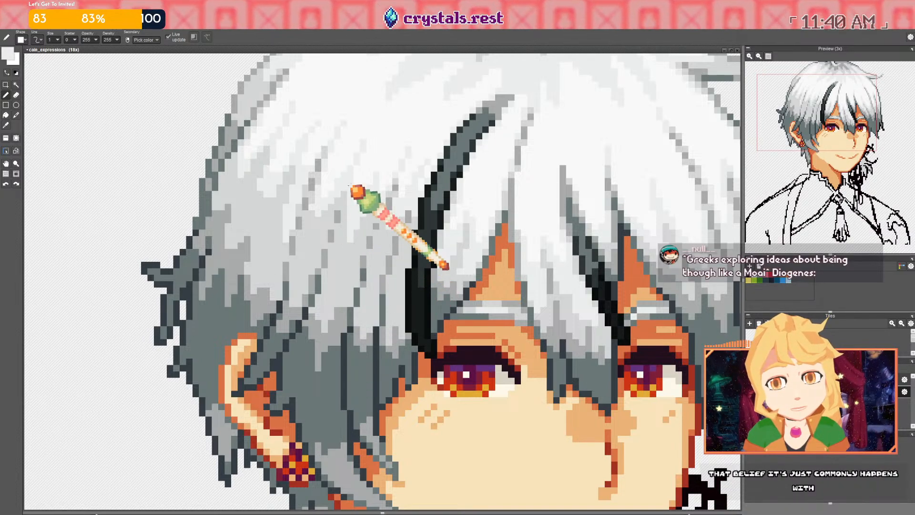
pyautogui.moveTo(353, 175); pyautogui.dragTo(347, 189)
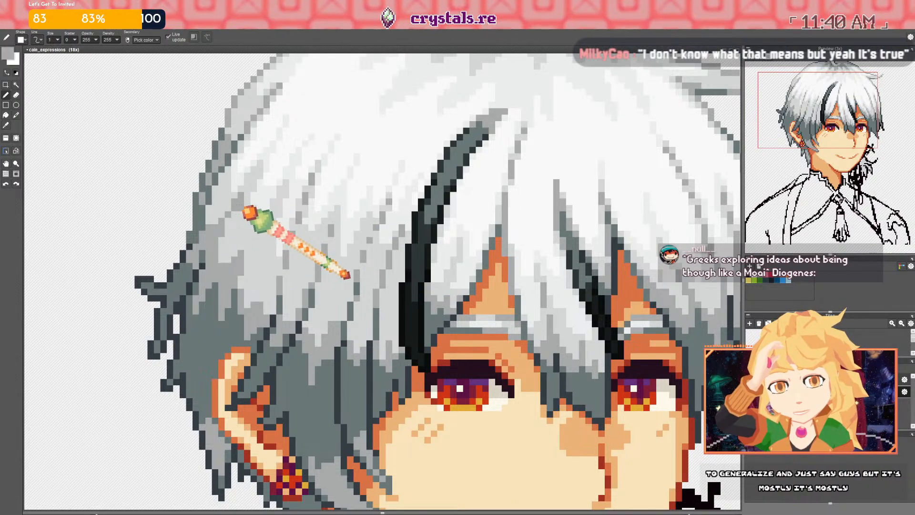
# Sample the grey beside the head's left outline and paint a short upward strand to blend the shading there
pyautogui.rightClick(213, 227)
pyautogui.moveTo(204, 227); pyautogui.dragTo(209, 205)
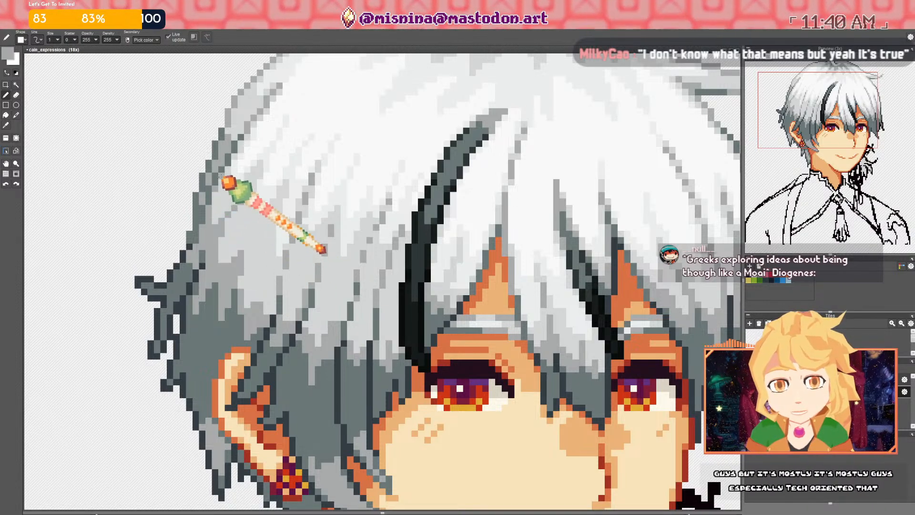
pyautogui.scroll(-3, 224, 200)
pyautogui.scroll(3, 239, 231)
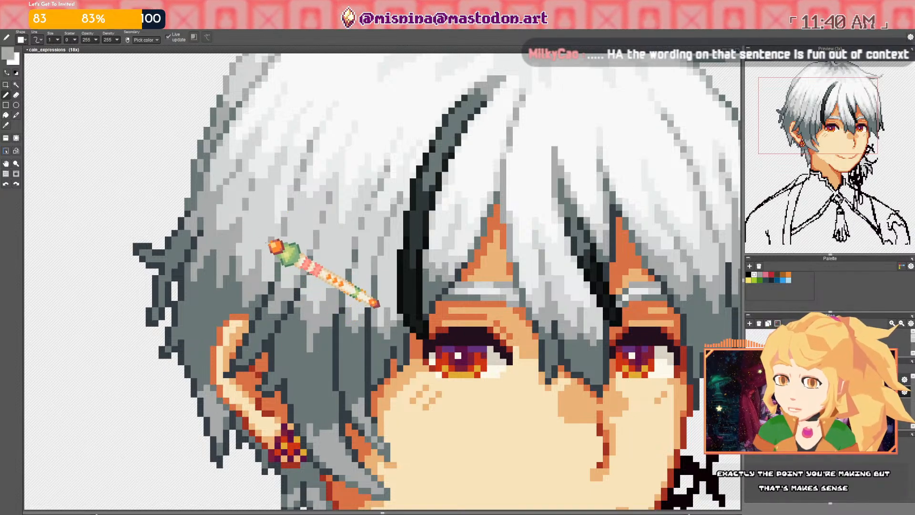
pyautogui.scroll(-4, 270, 254)
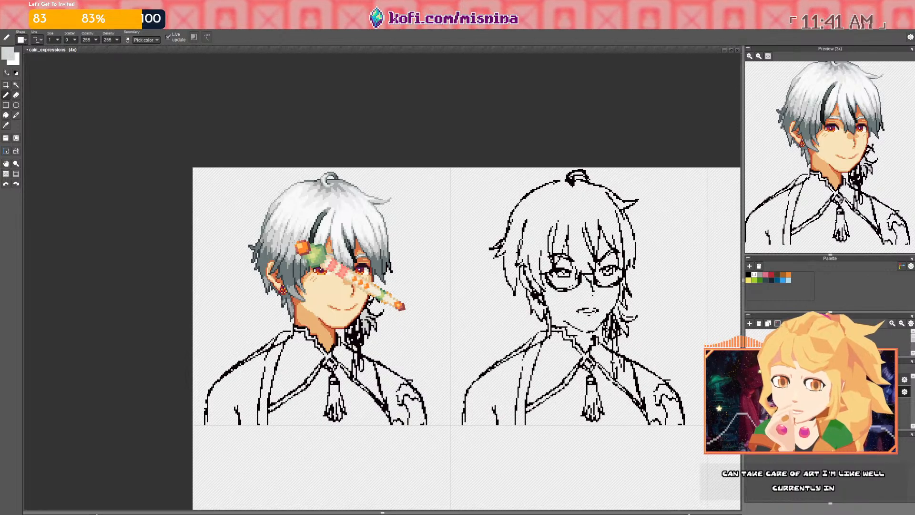
pyautogui.scroll(3, 295, 258)
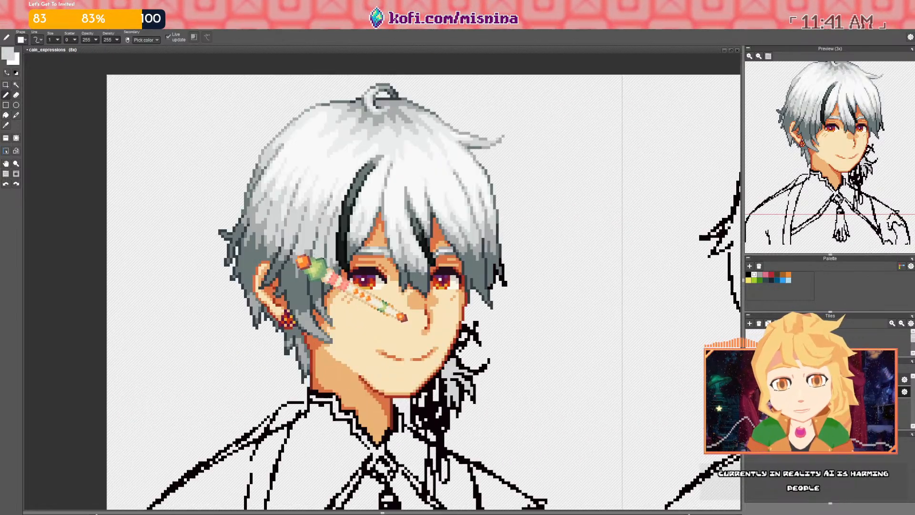
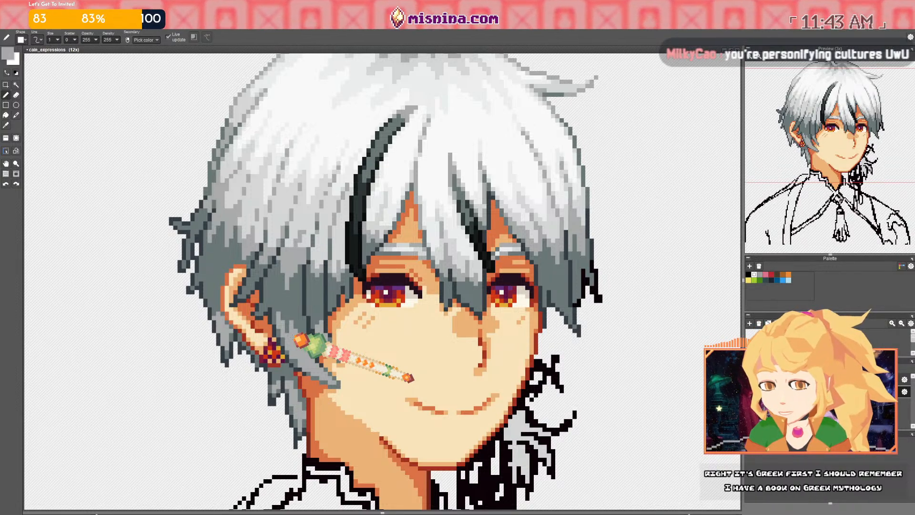
# Save the cain_expressions artwork with the current hair shading
pyautogui.moveTo(386, 269); pyautogui.dragTo(344, 294)
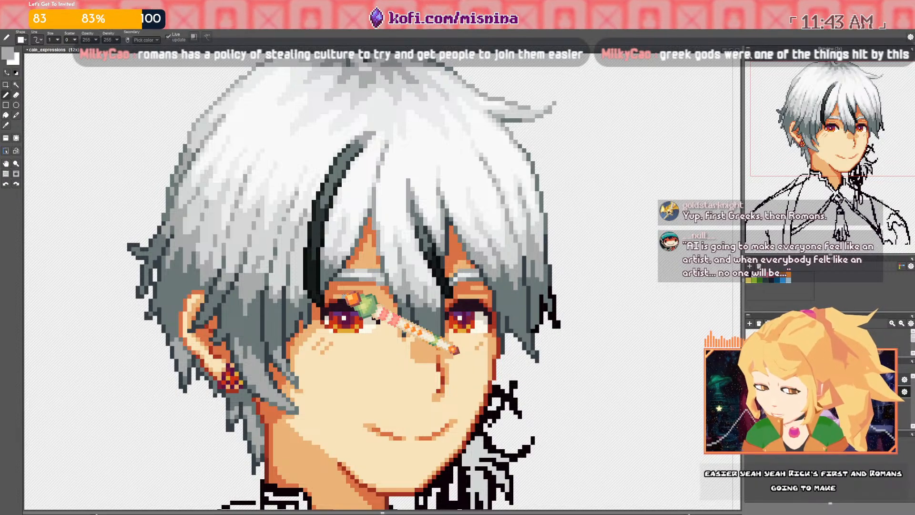
pyautogui.scroll(-4, 183, 292)
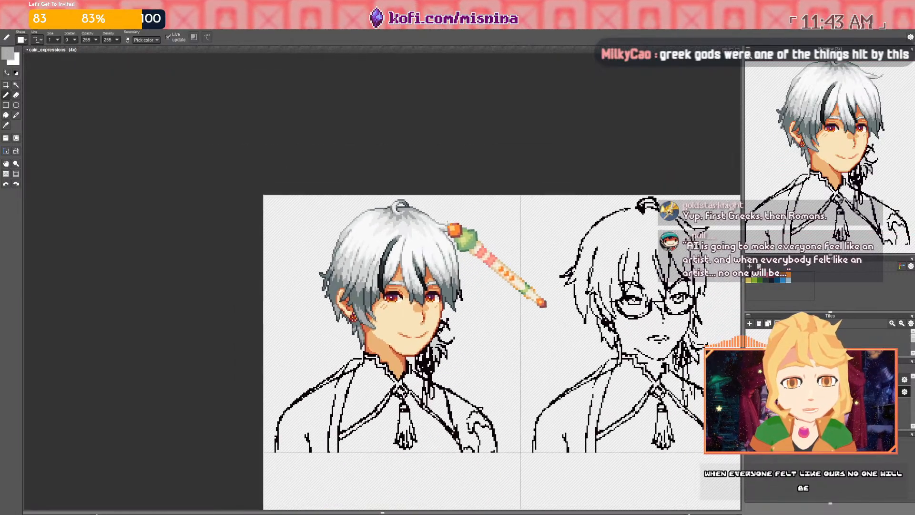
pyautogui.scroll(-2, 543, 305)
pyautogui.hotkey('ctrl', 's')
pyautogui.moveTo(527, 306); pyautogui.dragTo(489, 305)
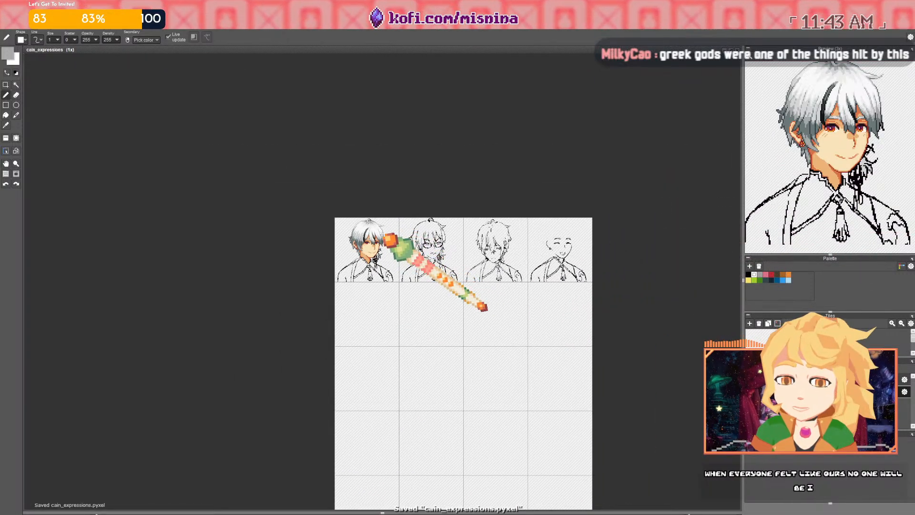
# Touch up the light-grey and white shading around the crown and the flyaway strand on its right-hand side
pyautogui.scroll(6, 387, 235)
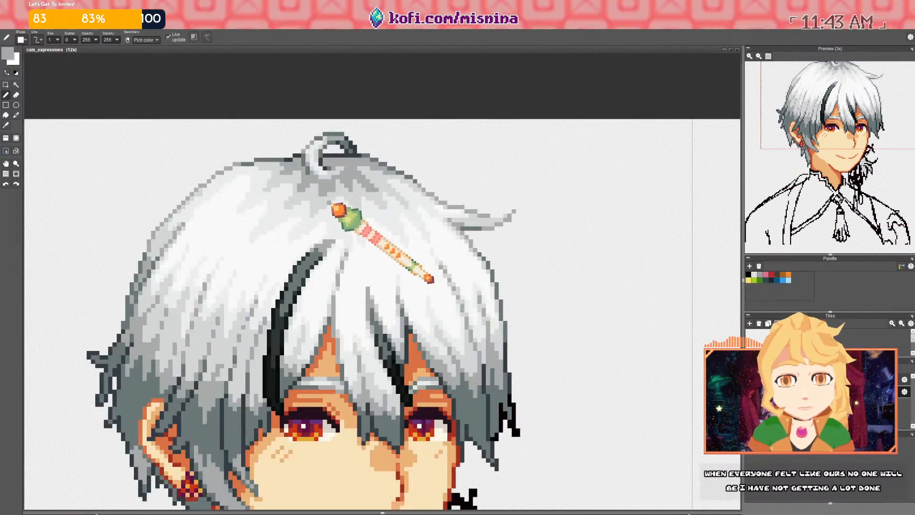
pyautogui.scroll(1, 333, 204)
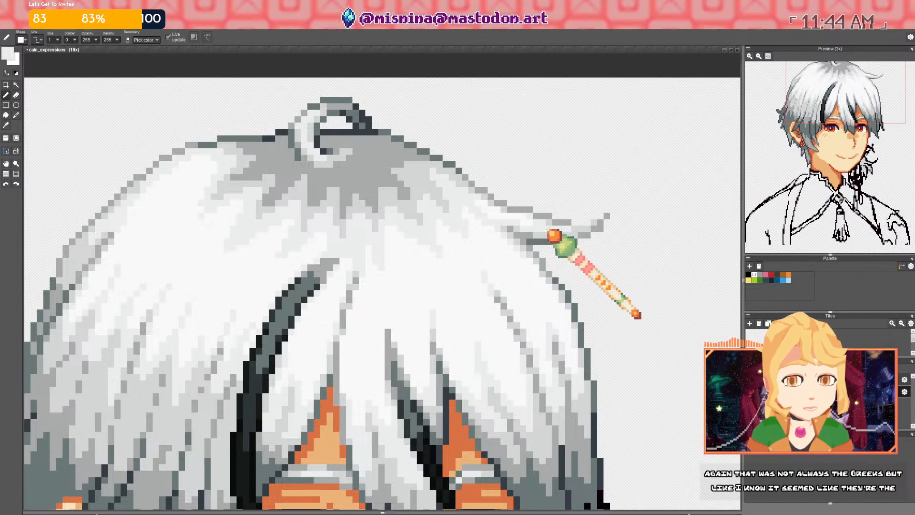
pyautogui.scroll(-2, 514, 225)
pyautogui.scroll(2, 514, 225)
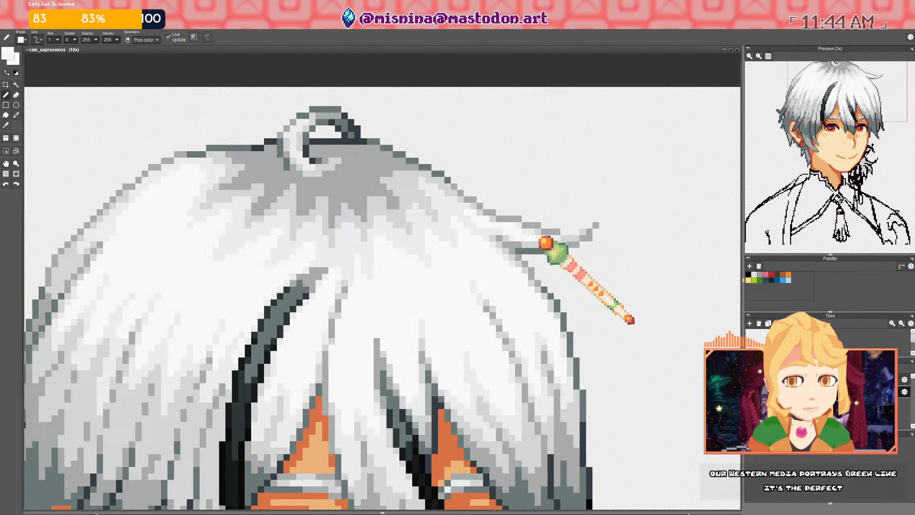
pyautogui.scroll(-4, 524, 238)
pyautogui.scroll(5, 501, 238)
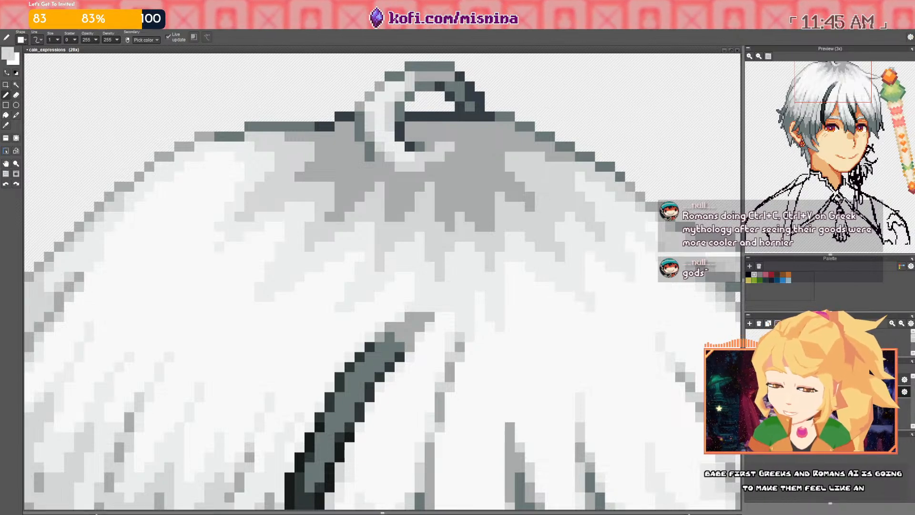
# Recentre the portrait in the preview and save the file with the crown touch-ups
pyautogui.press('space')
pyautogui.moveTo(908, 164)
pyautogui.mouseDown()
pyautogui.moveTo(837, 126)
pyautogui.moveTo(894, 193)
pyautogui.moveTo(889, 184)
pyautogui.mouseUp()
pyautogui.press('space')
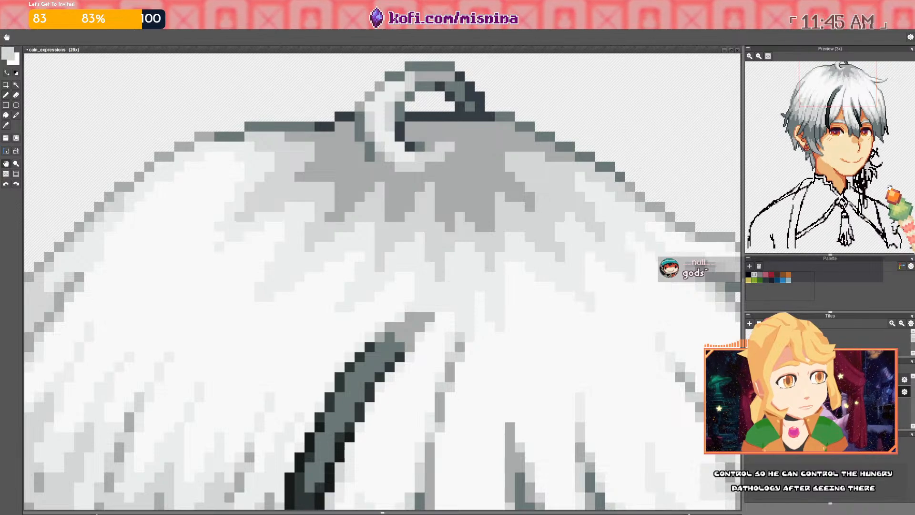
pyautogui.scroll(-5, 507, 178)
pyautogui.press('space')
pyautogui.moveTo(564, 205); pyautogui.dragTo(516, 183)
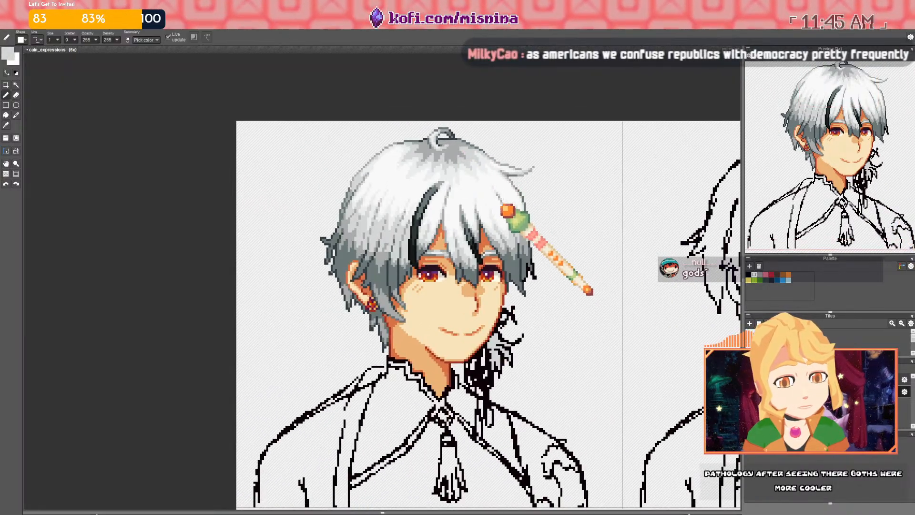
pyautogui.hotkey('ctrl', 's')
# Touch up the grey and slate shading of the fringe tips between the eyes
pyautogui.press('space')
pyautogui.moveTo(512, 233); pyautogui.dragTo(377, 203)
pyautogui.scroll(5, 461, 316)
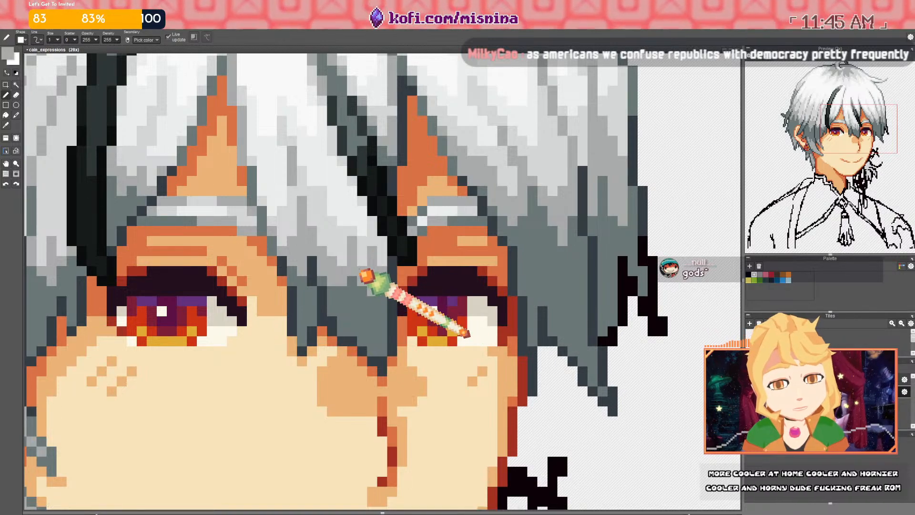
pyautogui.scroll(-3, 366, 273)
pyautogui.scroll(-2, 367, 272)
pyautogui.scroll(4, 367, 279)
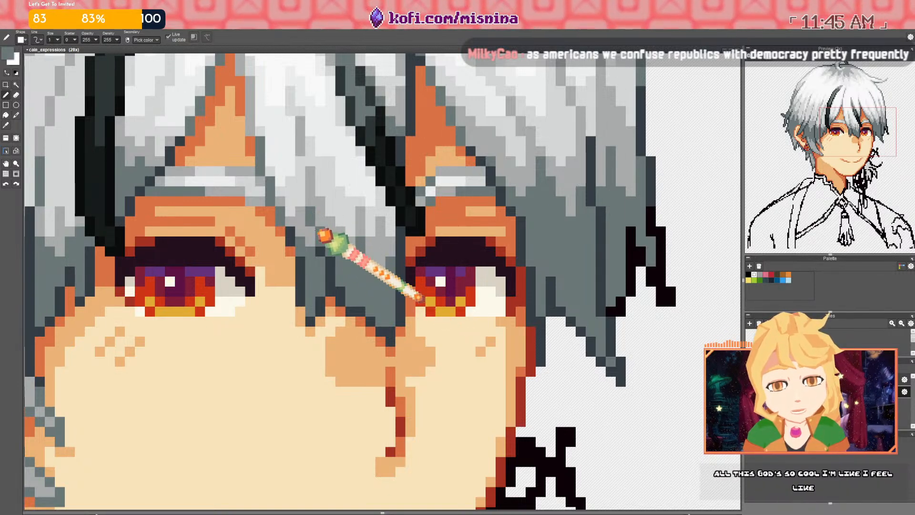
pyautogui.scroll(-4, 341, 257)
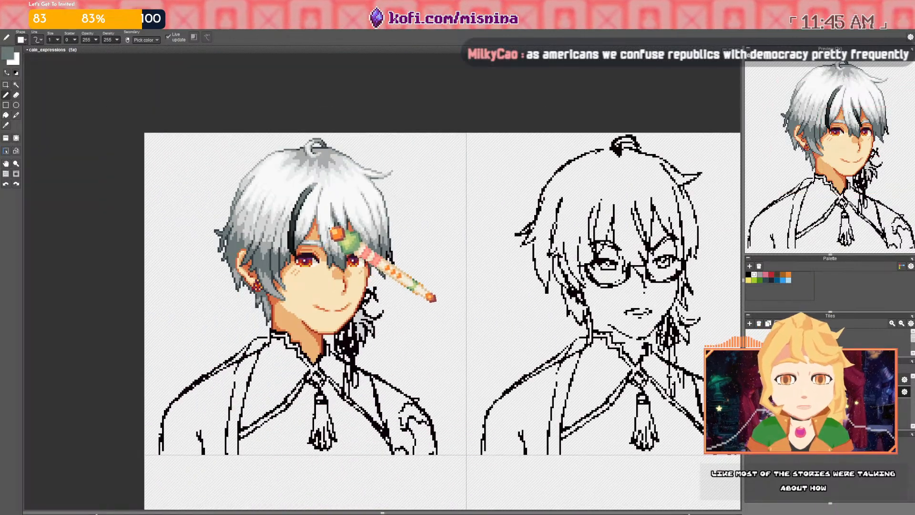
pyautogui.scroll(4, 337, 234)
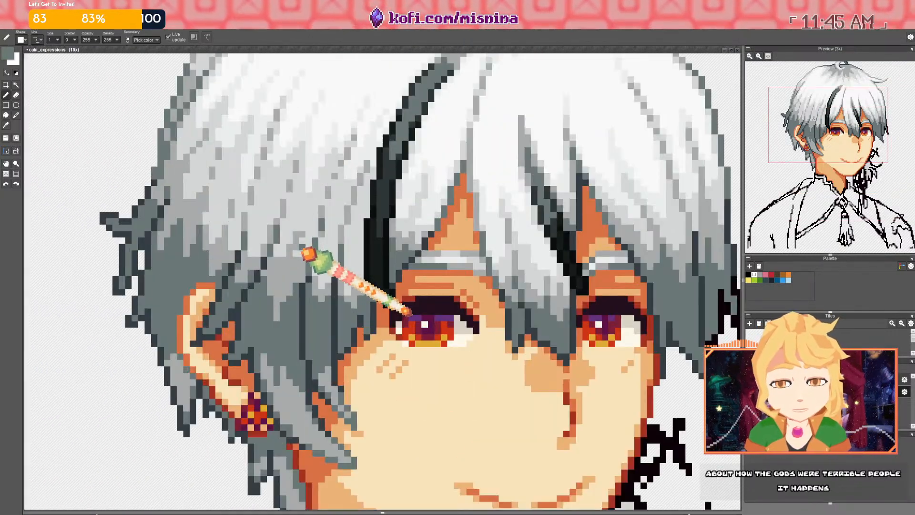
# Sample light-grey tones and paint short upward strands to blend the left-hand fringe into the slate-grey hair above the ear
pyautogui.rightClick(300, 250)
pyautogui.moveTo(290, 257)
pyautogui.mouseDown()
pyautogui.moveTo(279, 278)
pyautogui.moveTo(299, 232)
pyautogui.mouseUp()
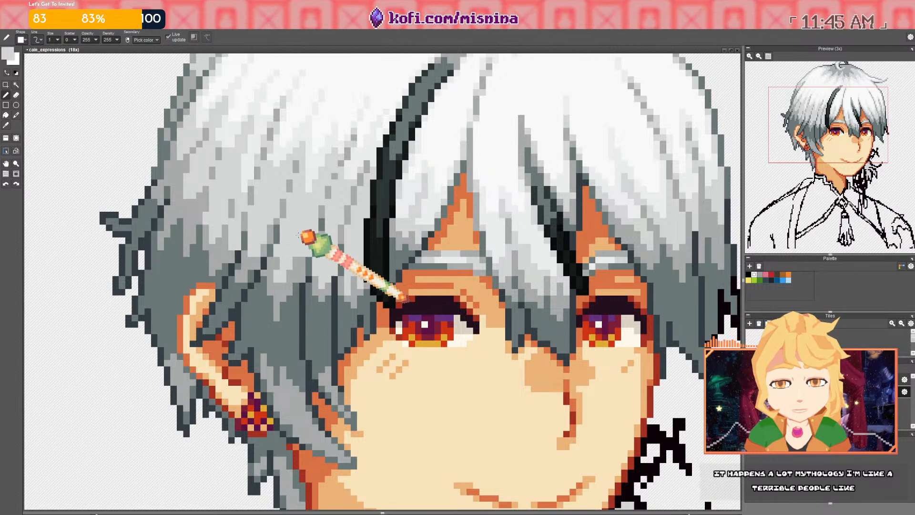
pyautogui.rightClick(276, 273)
pyautogui.moveTo(277, 270); pyautogui.dragTo(281, 255)
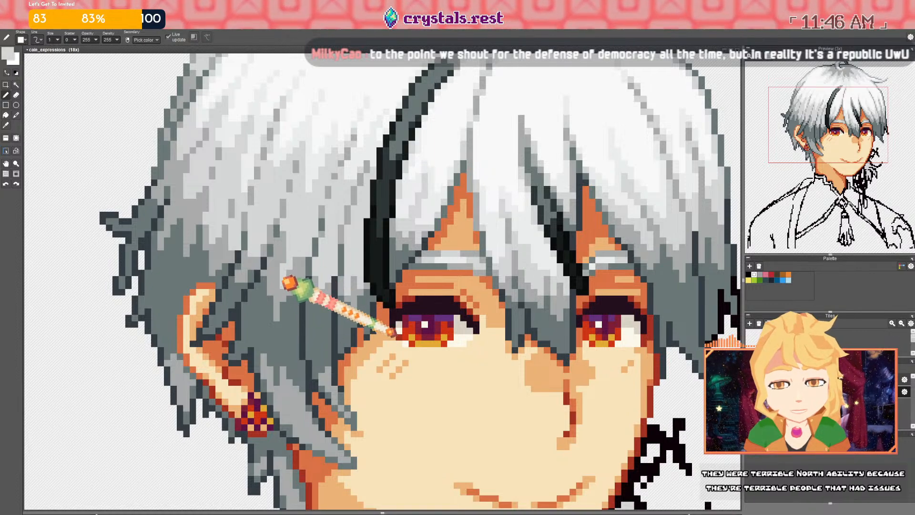
pyautogui.scroll(-3, 282, 310)
pyautogui.scroll(3, 267, 286)
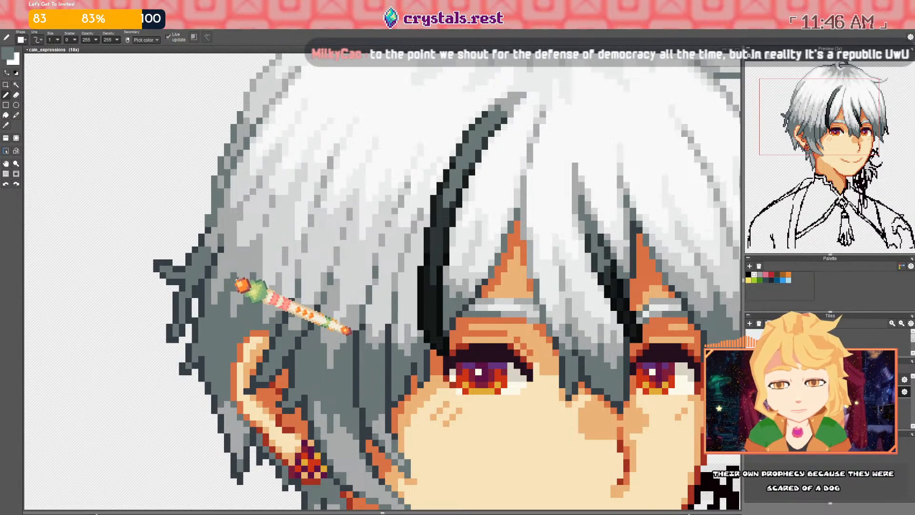
pyautogui.scroll(-5, 238, 297)
pyautogui.scroll(5, 270, 276)
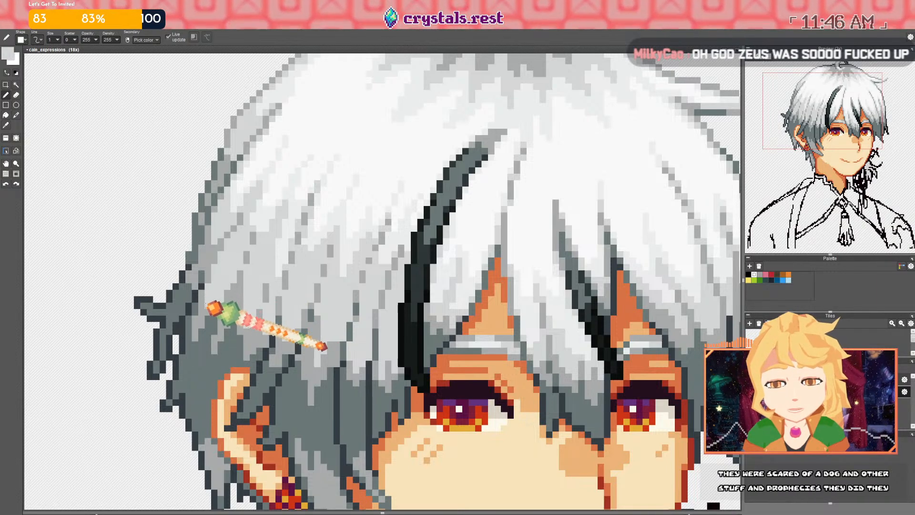
# Examine the blended hair shading up close and across the whole portrait, beside the neighbouring expression sketches
pyautogui.scroll(-6, 237, 285)
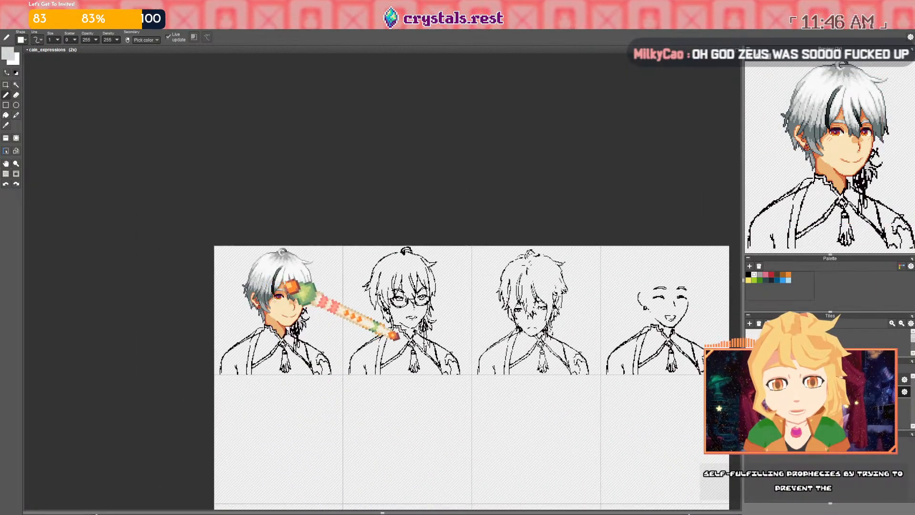
pyautogui.scroll(2, 286, 286)
pyautogui.scroll(4, 303, 278)
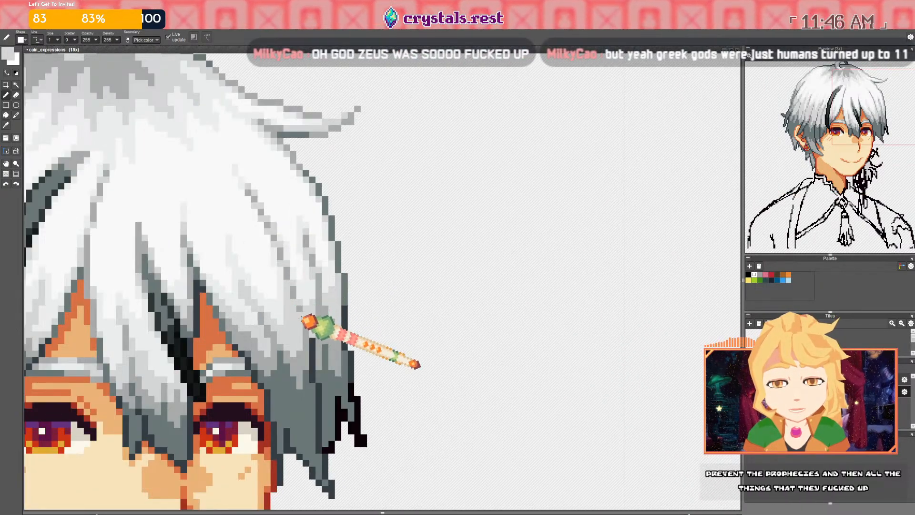
pyautogui.scroll(-5, 329, 311)
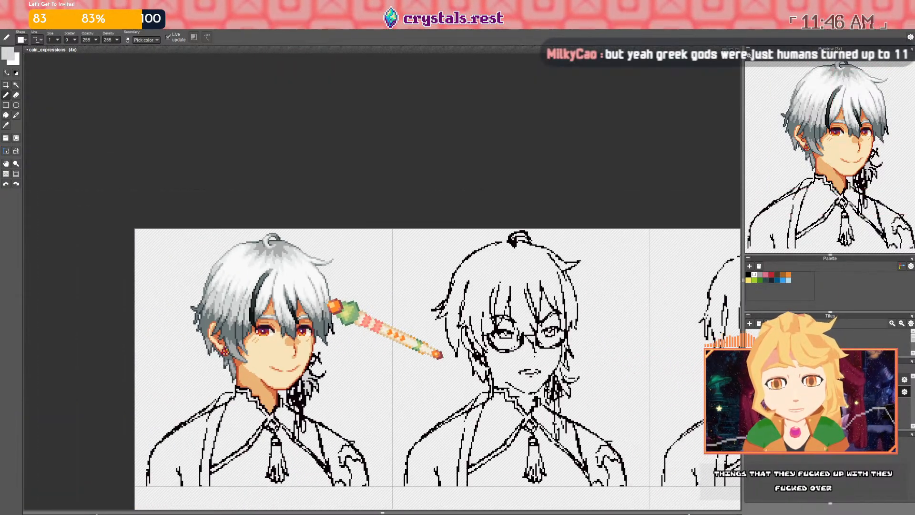
pyautogui.scroll(1, 441, 365)
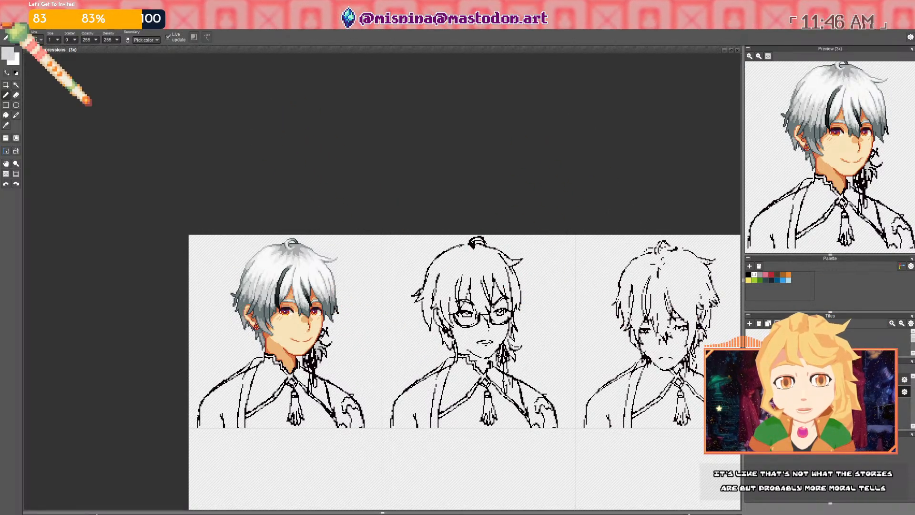
pyautogui.moveTo(425, 281); pyautogui.dragTo(419, 261)
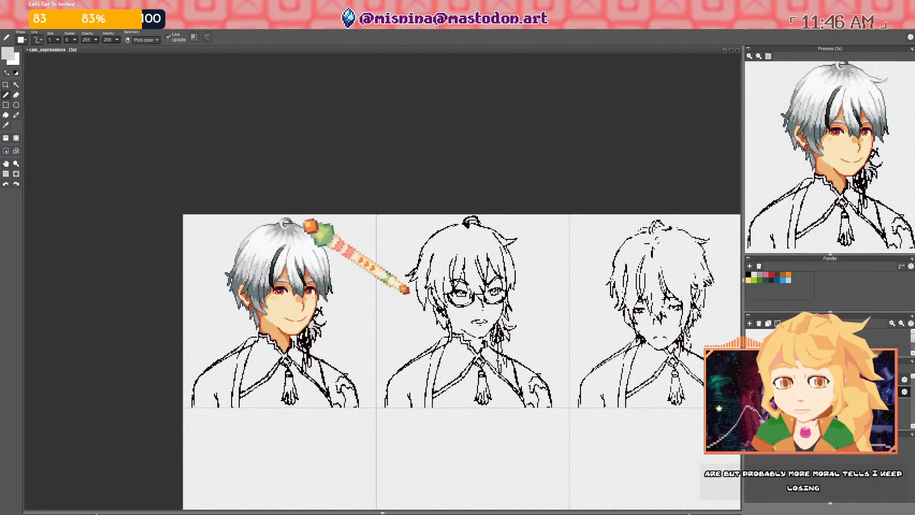
pyautogui.moveTo(329, 297); pyautogui.dragTo(294, 286)
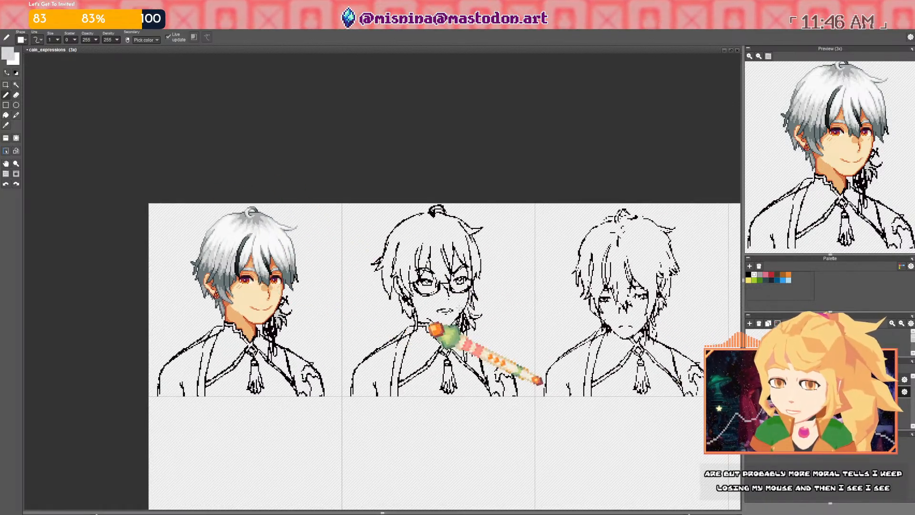
pyautogui.moveTo(310, 329); pyautogui.dragTo(411, 315)
pyautogui.scroll(1, 385, 214)
pyautogui.scroll(8, 387, 215)
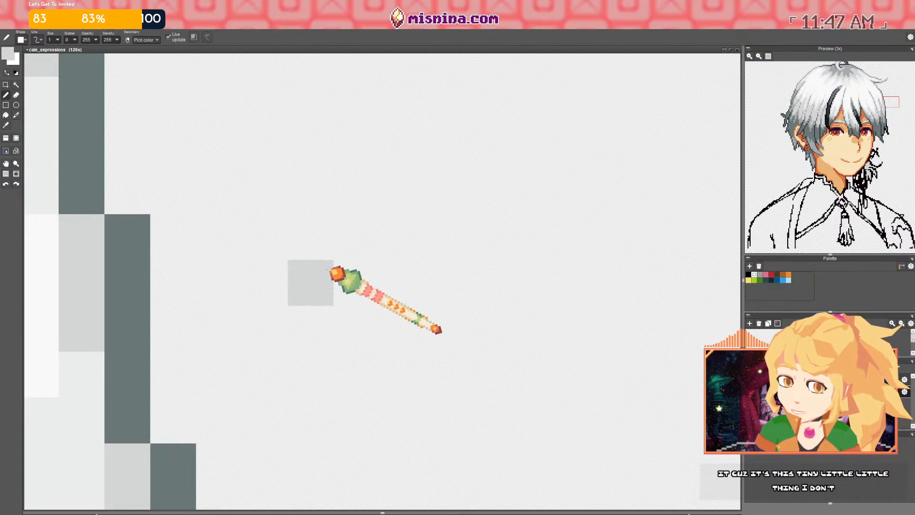
pyautogui.moveTo(321, 285); pyautogui.dragTo(280, 260)
pyautogui.scroll(-7, 281, 261)
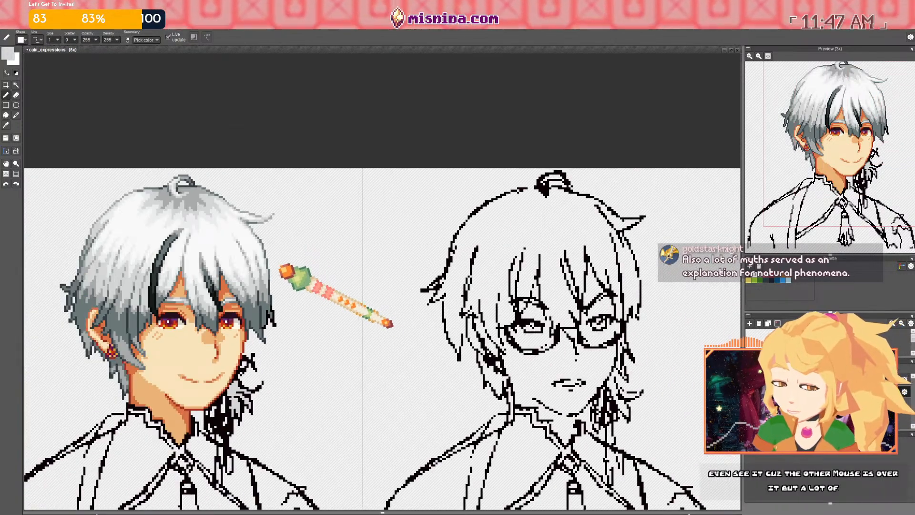
pyautogui.moveTo(278, 401)
pyautogui.mouseDown()
pyautogui.moveTo(303, 294)
pyautogui.moveTo(313, 292)
pyautogui.moveTo(303, 289)
pyautogui.mouseUp()
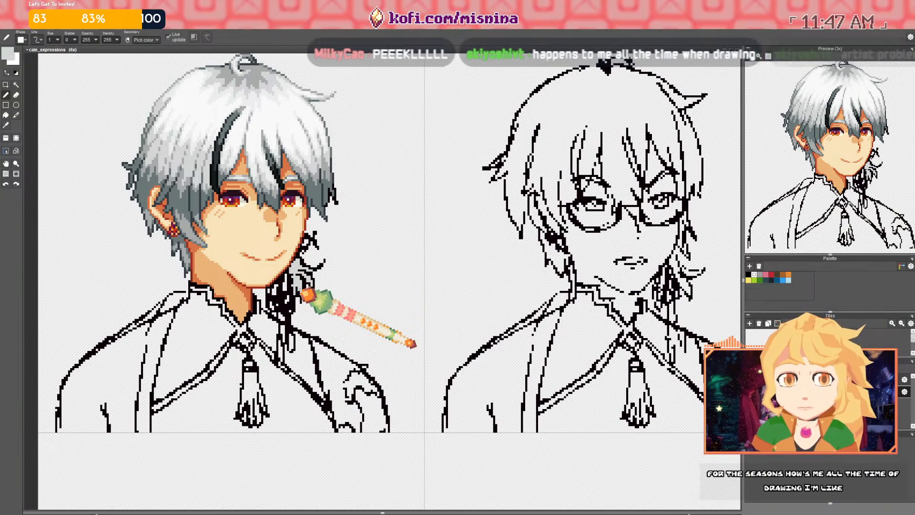
# Save a backup copy of the artwork as cain_expressions_backup and save the main file as cain_expressions.pyxel
pyautogui.hotkey('ctrl', 's')
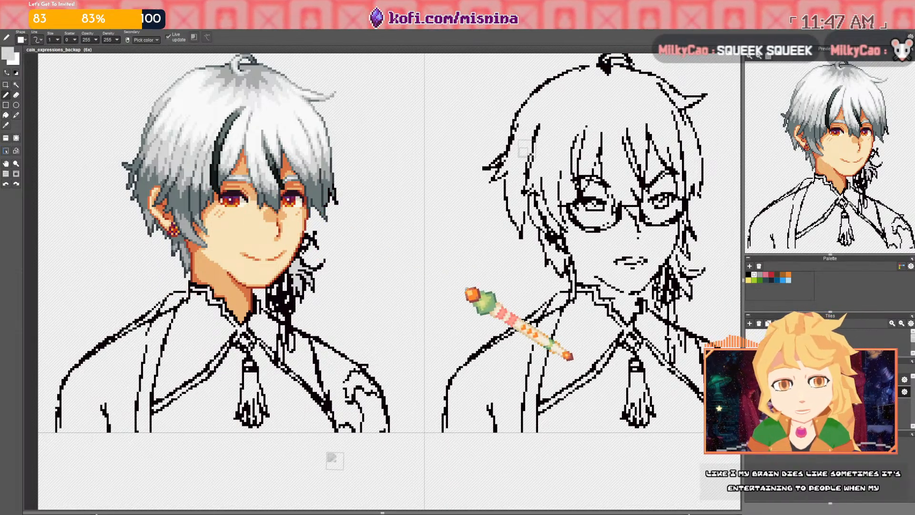
pyautogui.scroll(2, 475, 276)
pyautogui.hotkey('ctrl', 's')
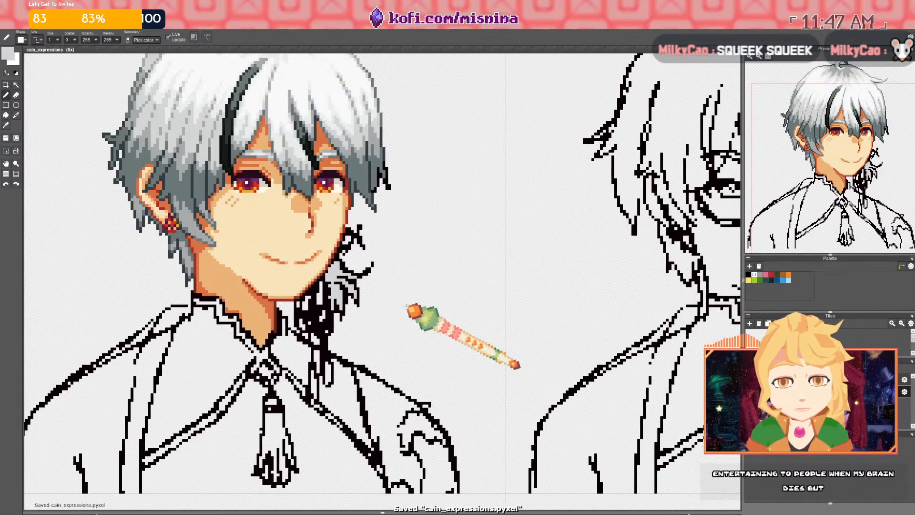
# Redo the right-hand hair edge in slate grey and erase the leftover black sketch pixels beside it
pyautogui.scroll(3, 410, 301)
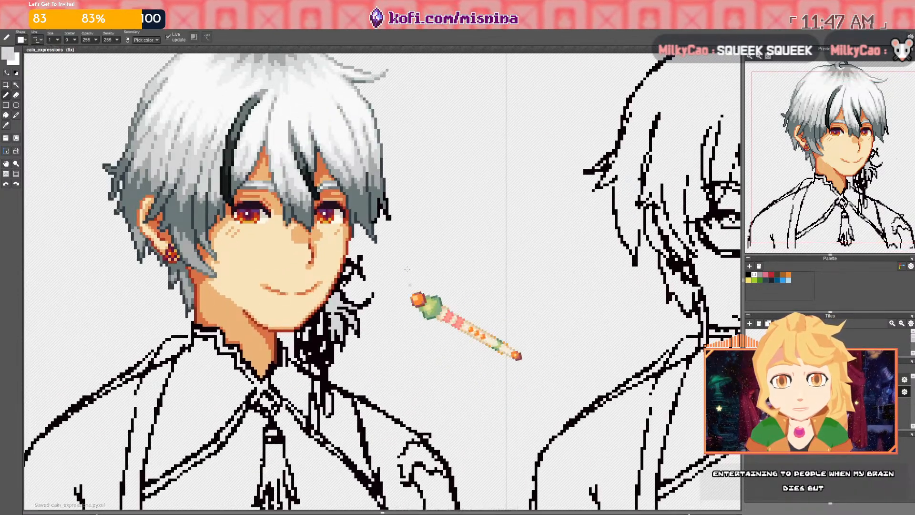
pyautogui.scroll(-7, 419, 287)
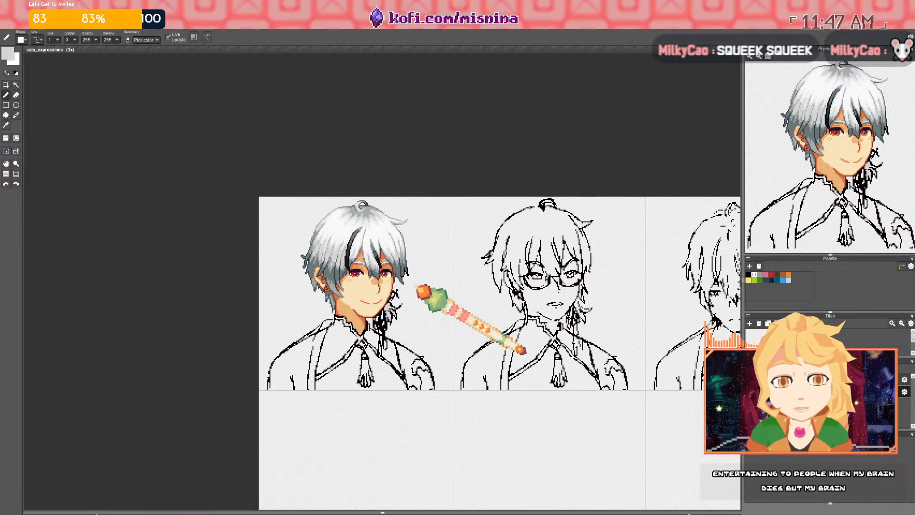
pyautogui.scroll(1, 347, 254)
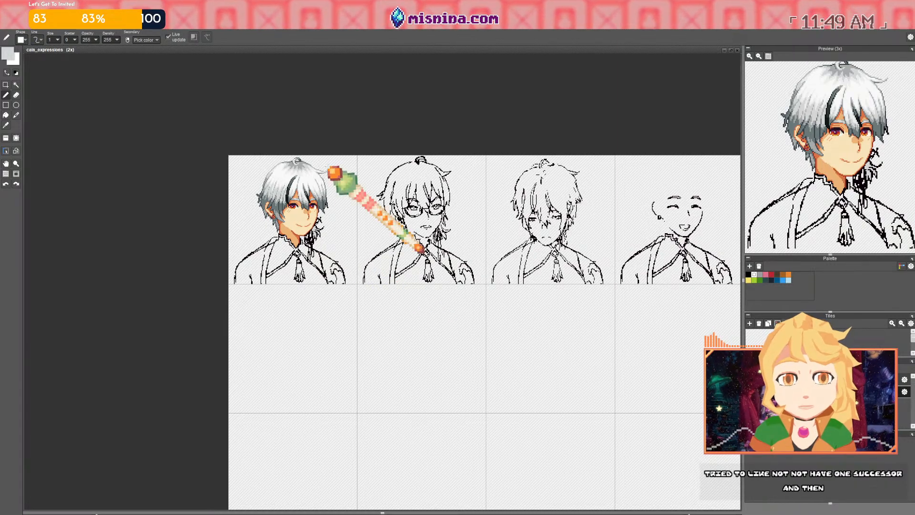
pyautogui.scroll(4, 353, 195)
pyautogui.scroll(3, 333, 215)
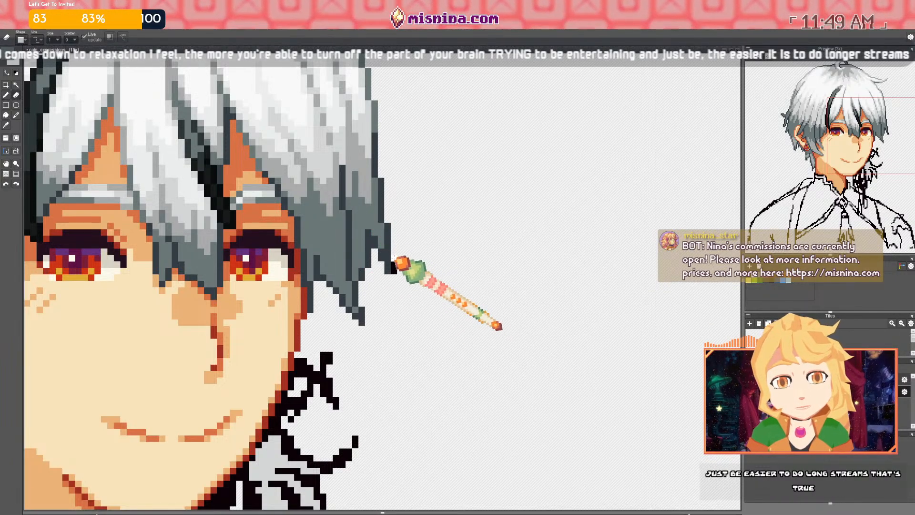
pyautogui.press('e')
pyautogui.scroll(-5, 396, 268)
pyautogui.scroll(-1, 504, 332)
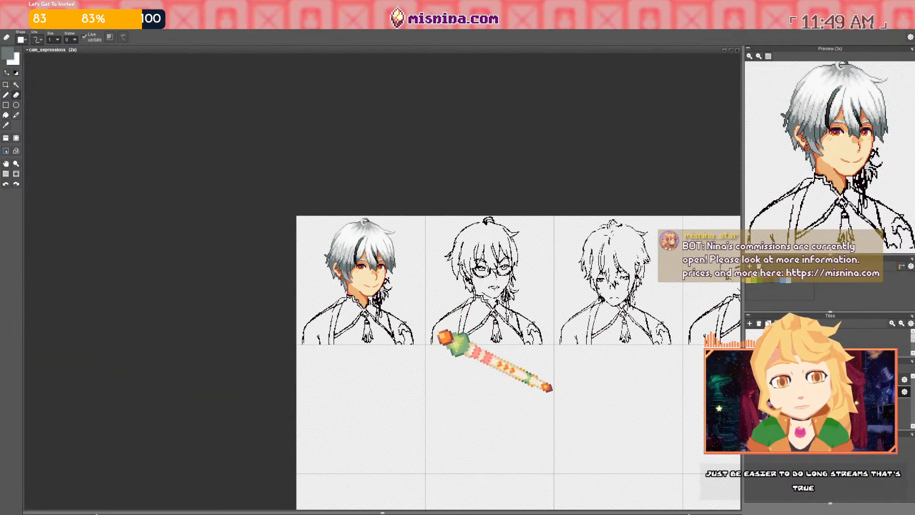
pyautogui.moveTo(549, 388); pyautogui.dragTo(480, 378)
pyautogui.moveTo(332, 314); pyautogui.dragTo(319, 292)
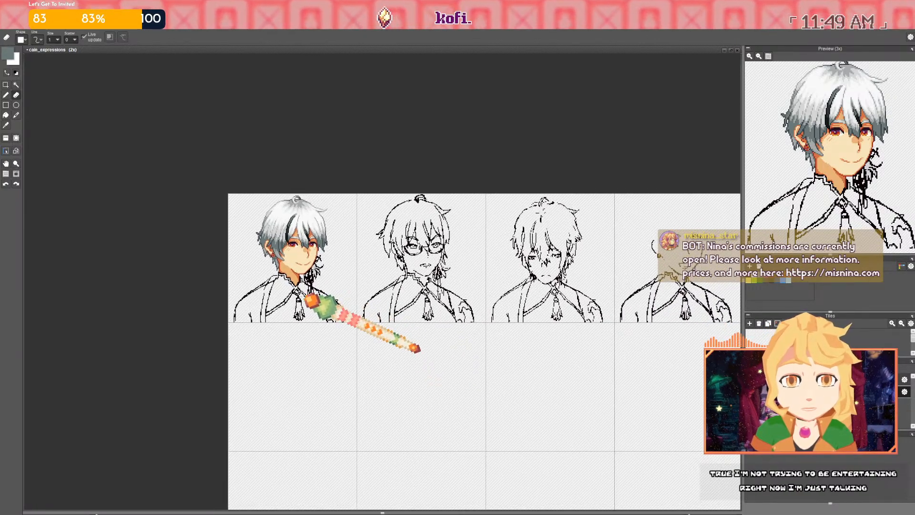
# Examine the white hair and its dark streaks up close and across the whole portrait, beside the neighbouring expression sketches
pyautogui.scroll(1, 313, 299)
pyautogui.moveTo(271, 215); pyautogui.dragTo(271, 236)
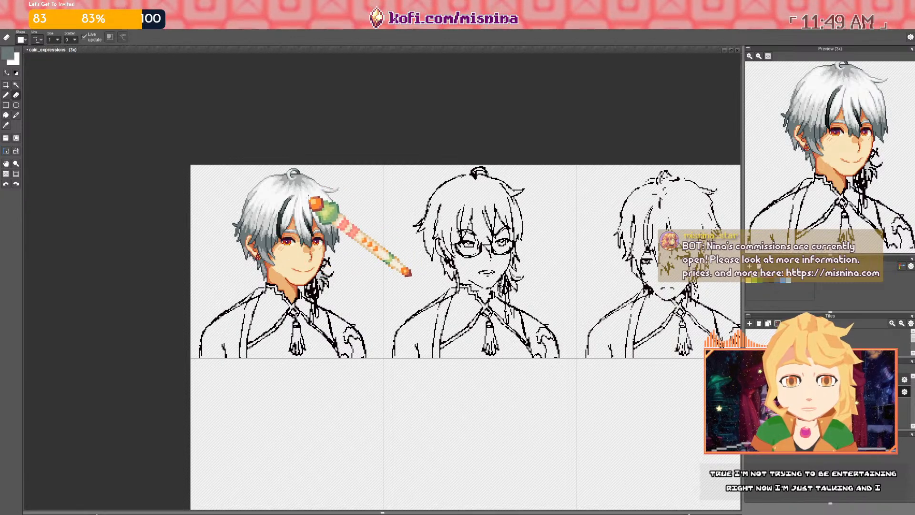
pyautogui.scroll(6, 304, 208)
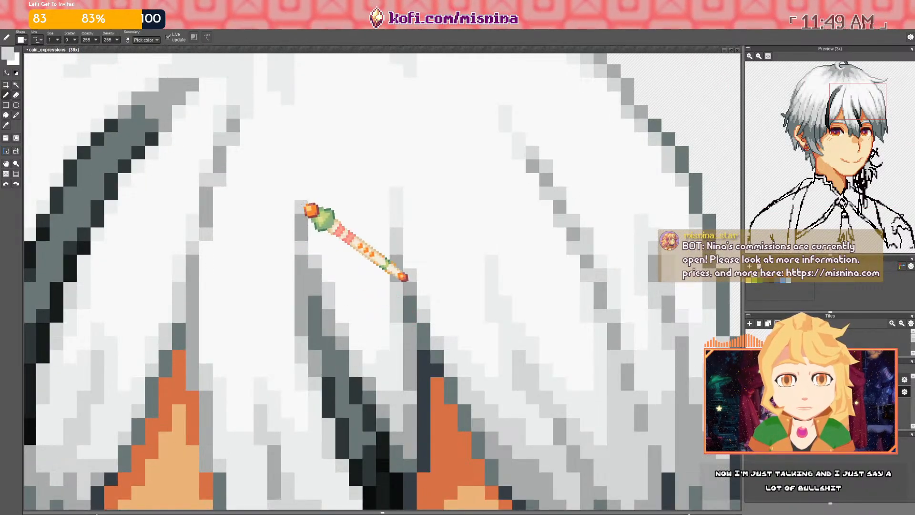
pyautogui.scroll(-6, 324, 196)
pyautogui.scroll(5, 305, 177)
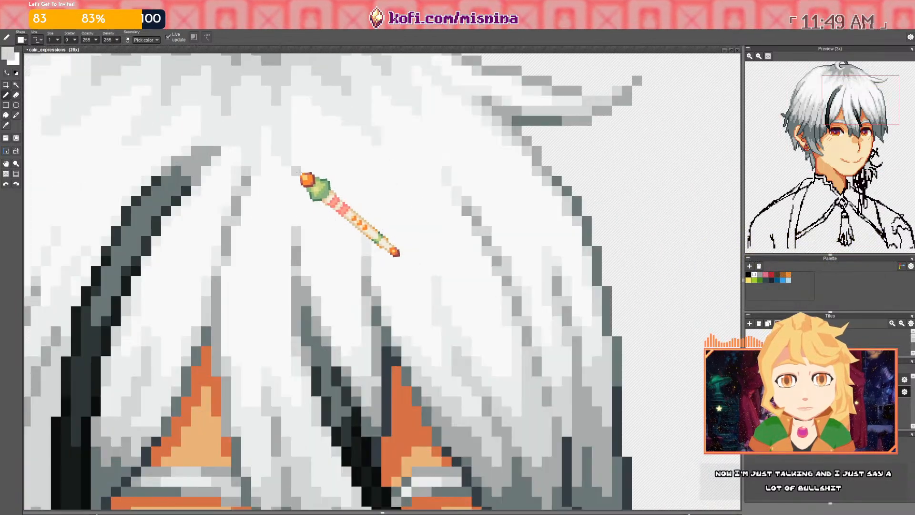
pyautogui.scroll(-4, 381, 200)
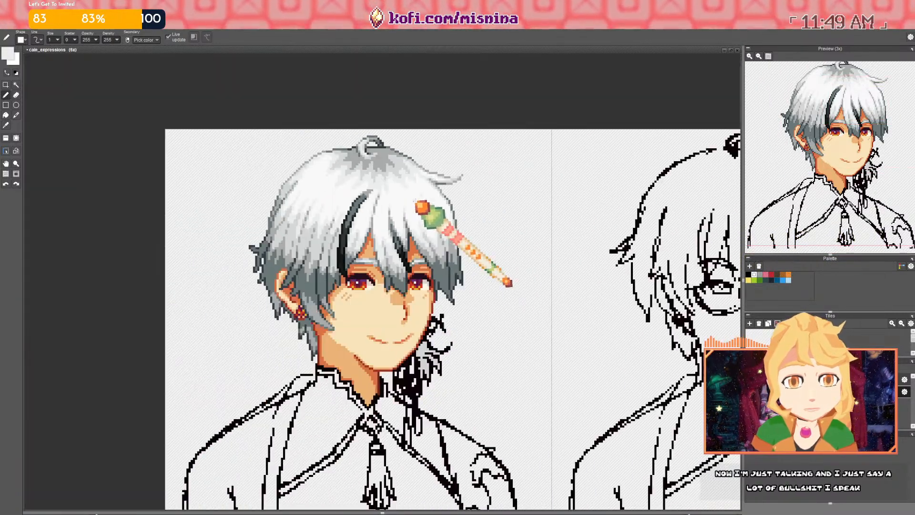
pyautogui.scroll(-5, 422, 207)
pyautogui.moveTo(442, 214); pyautogui.dragTo(314, 198)
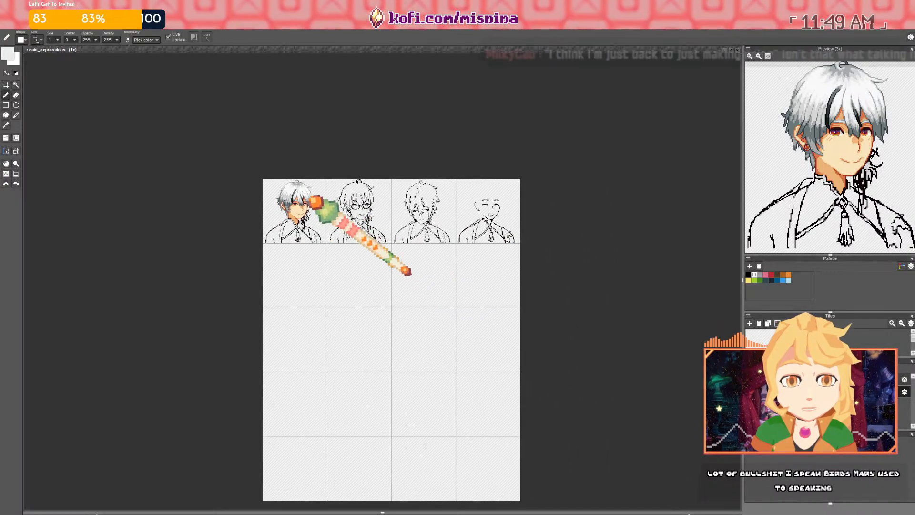
pyautogui.scroll(9, 315, 203)
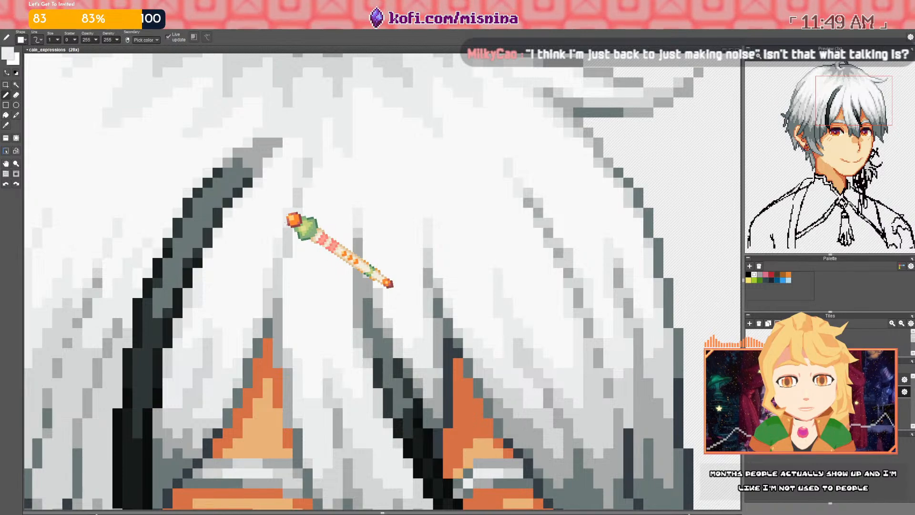
pyautogui.scroll(-10, 288, 249)
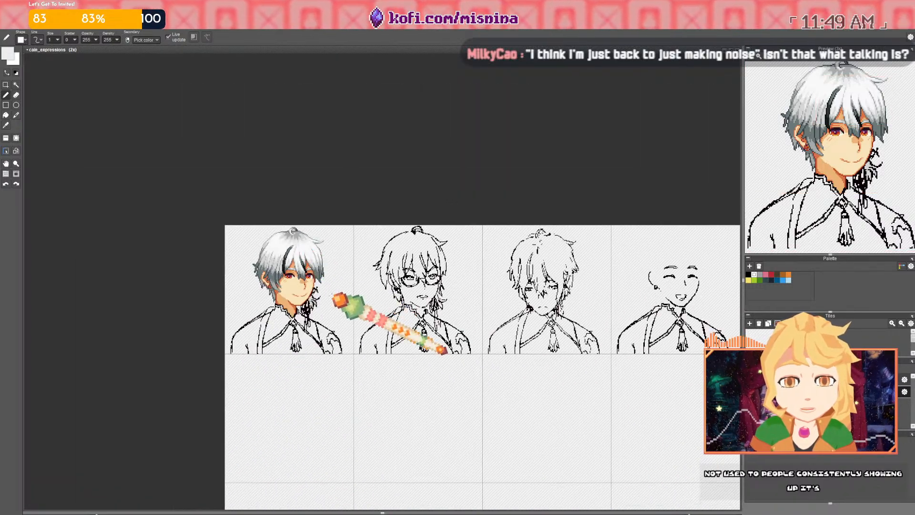
pyautogui.moveTo(343, 280); pyautogui.dragTo(348, 274)
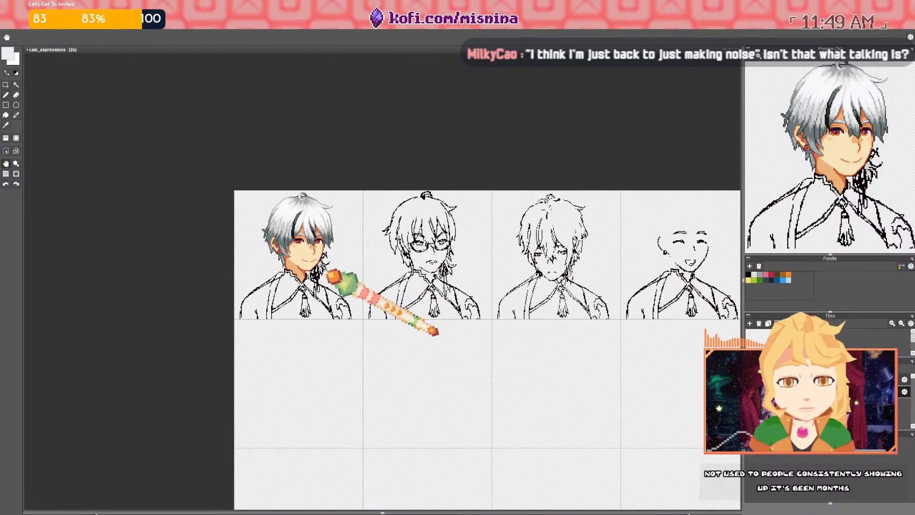
pyautogui.scroll(4, 329, 287)
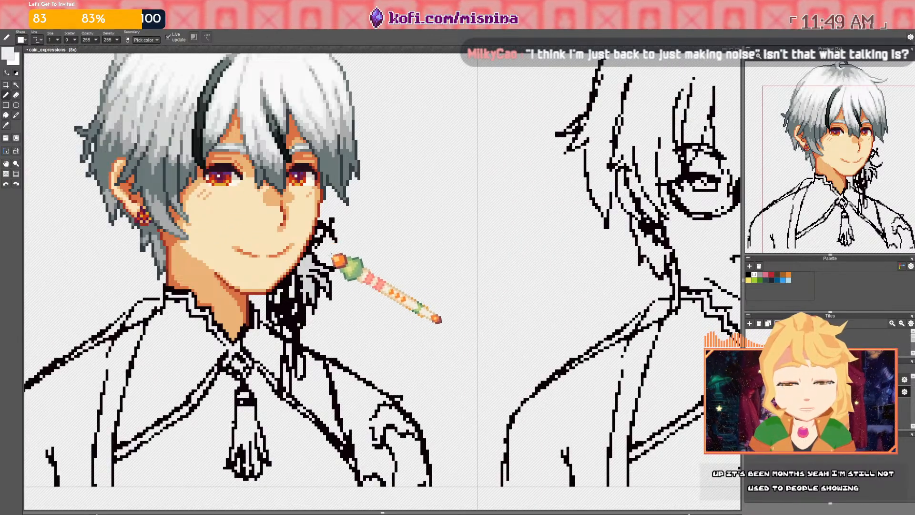
# Draw a thin black outline for a hair lock beside the cheek below the right-hand hair, tidying it with the eraser
pyautogui.moveTo(332, 255); pyautogui.dragTo(336, 267)
pyautogui.scroll(4, 342, 258)
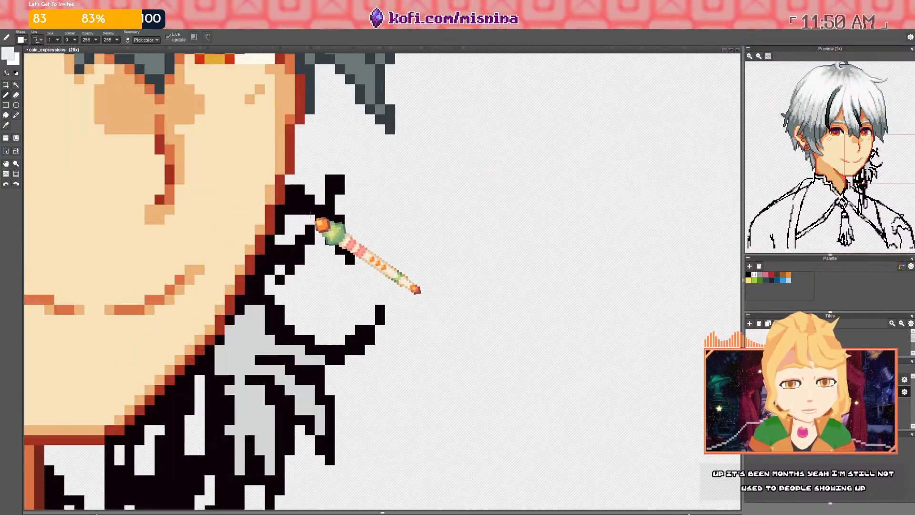
pyautogui.scroll(-4, 347, 237)
pyautogui.scroll(1, 340, 257)
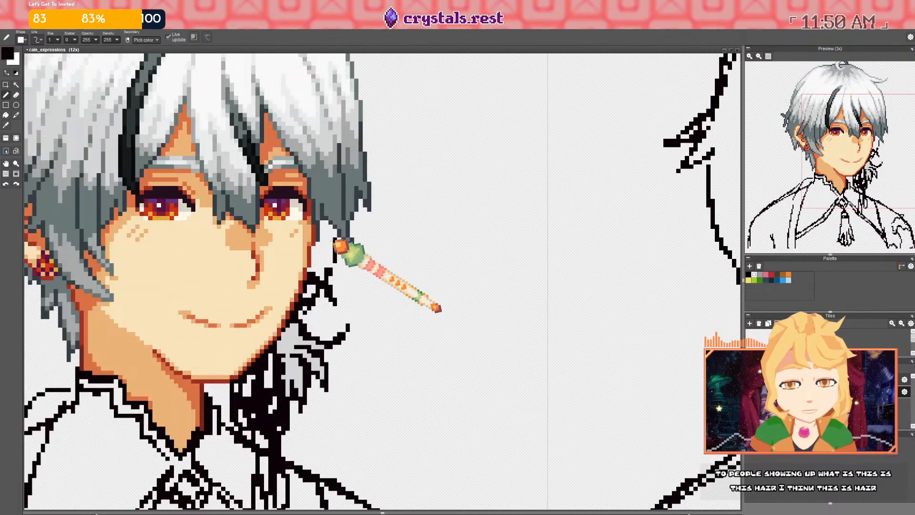
pyautogui.press('e')
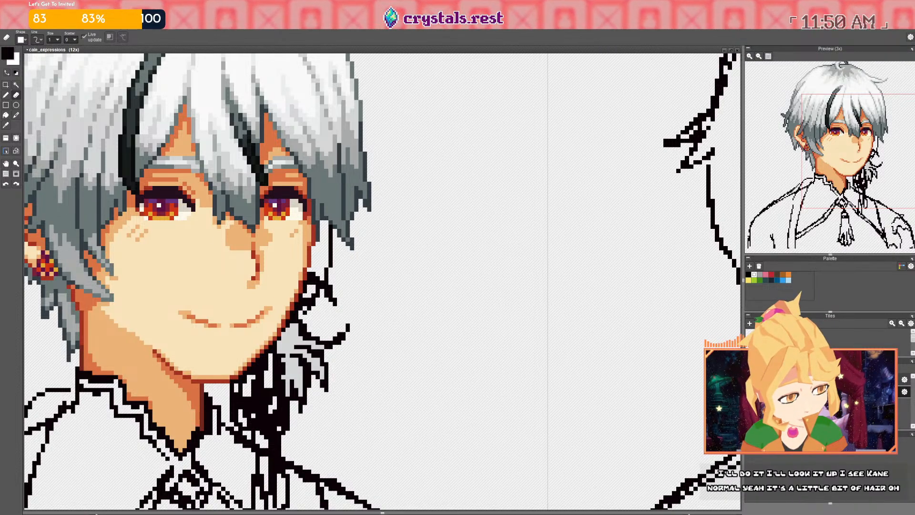
pyautogui.press('b')
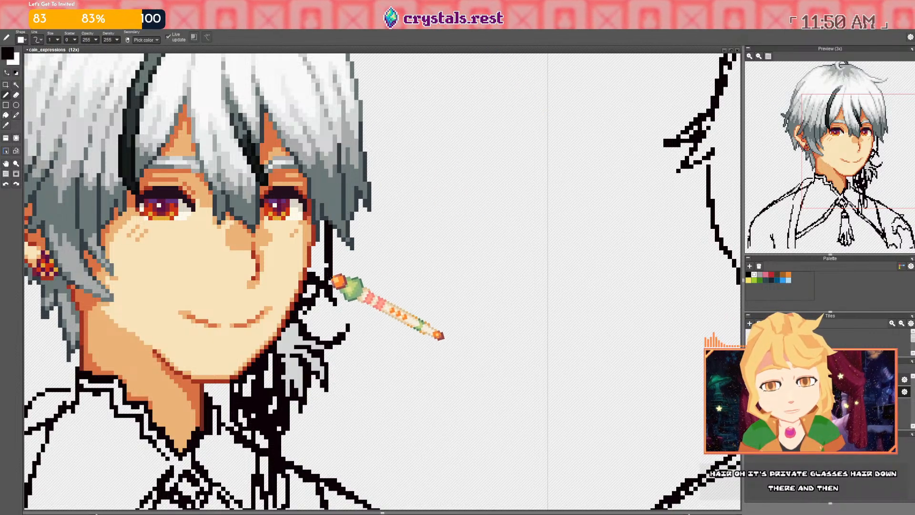
pyautogui.press('e')
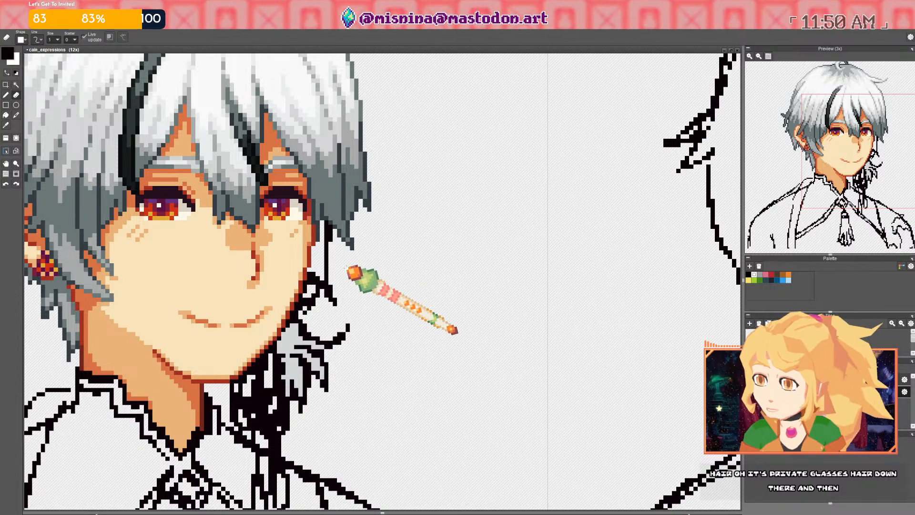
pyautogui.scroll(-2, 350, 277)
pyautogui.scroll(2, 347, 279)
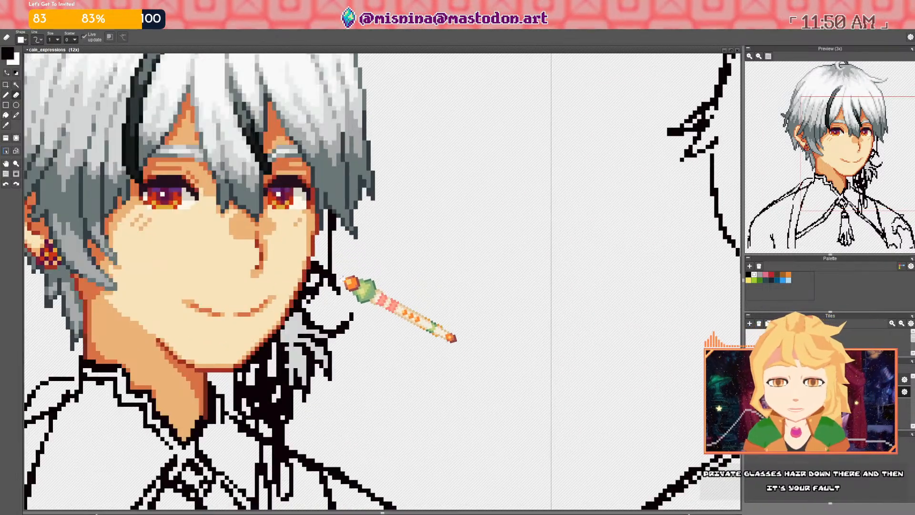
# Extend the lock's outline down to the jaw, fill it with slate grey, and shade its upper part in dark slate
pyautogui.moveTo(287, 254); pyautogui.dragTo(294, 263)
pyautogui.moveTo(285, 220); pyautogui.dragTo(298, 234)
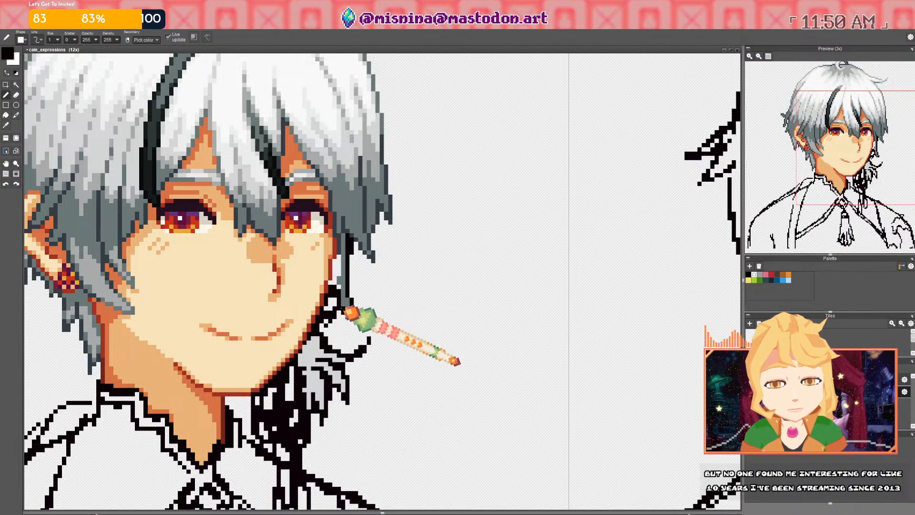
pyautogui.press('e')
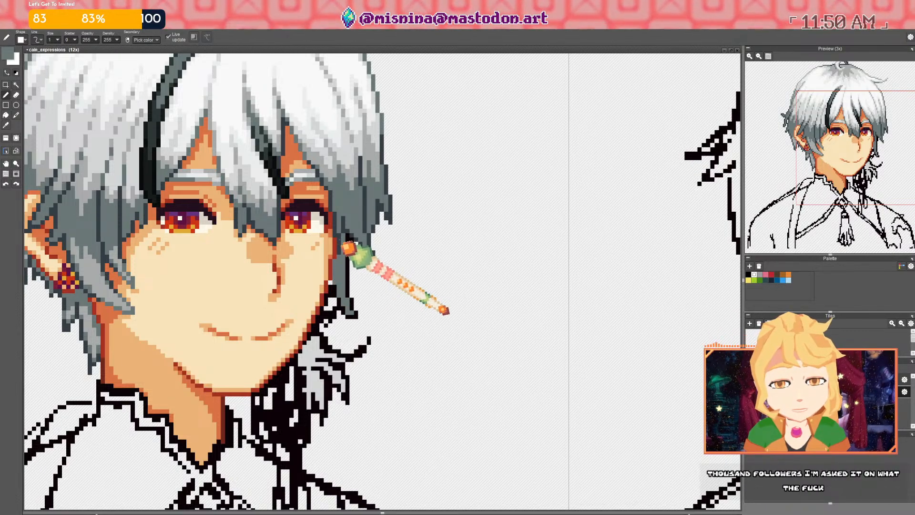
pyautogui.rightClick(339, 237)
pyautogui.moveTo(340, 238)
pyautogui.mouseDown()
pyautogui.moveTo(345, 252)
pyautogui.moveTo(347, 238)
pyautogui.mouseUp()
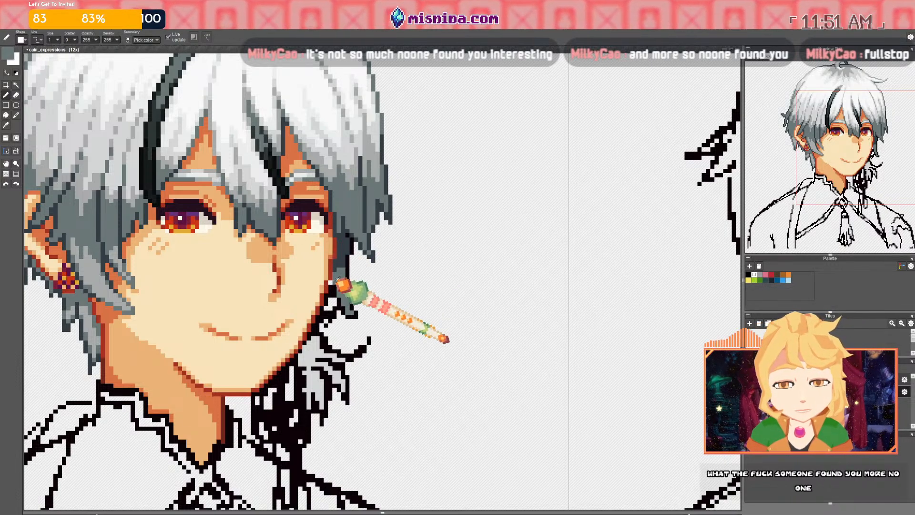
# Shape the lock's lower end into separate pointed tips, erasing stray pixels and filling them with slate grey
pyautogui.scroll(-5, 344, 296)
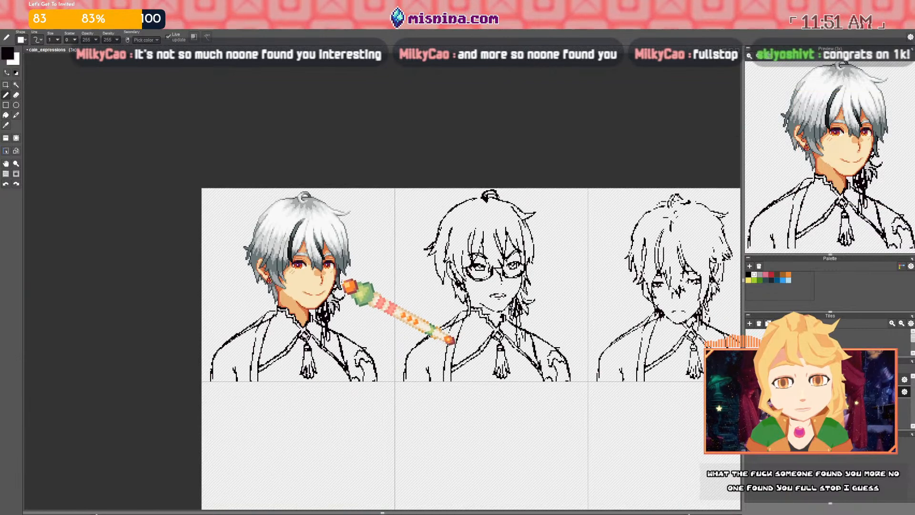
pyautogui.scroll(6, 365, 282)
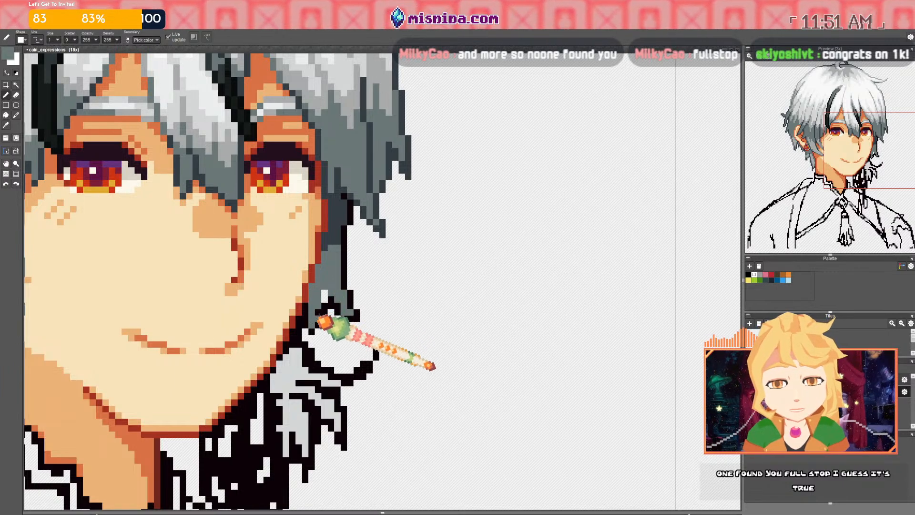
pyautogui.press('e')
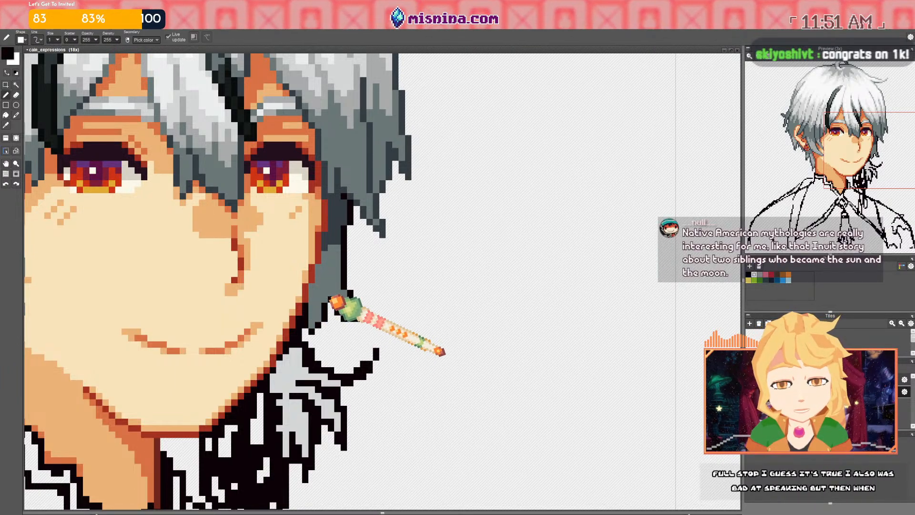
pyautogui.press('b')
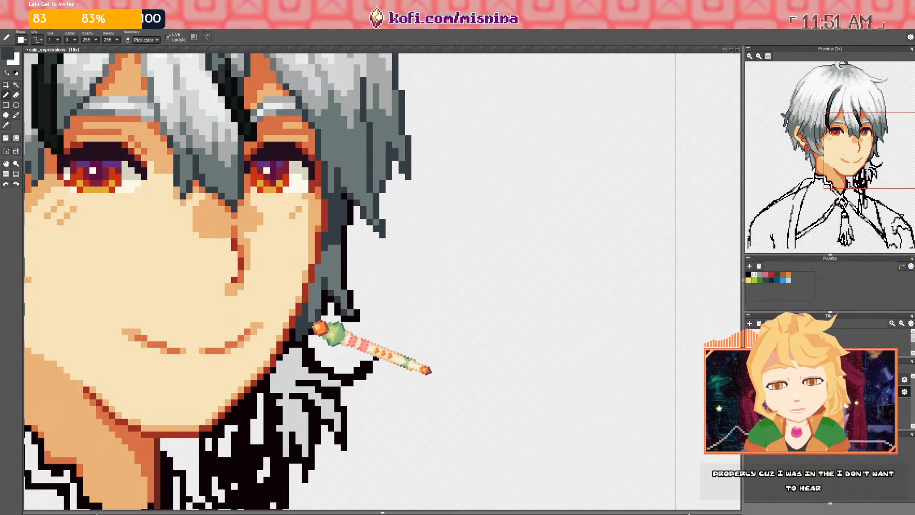
# Repaint the black outline around the lower part of the cheek-side lock in dark slate
pyautogui.scroll(-3, 320, 316)
pyautogui.scroll(2, 353, 286)
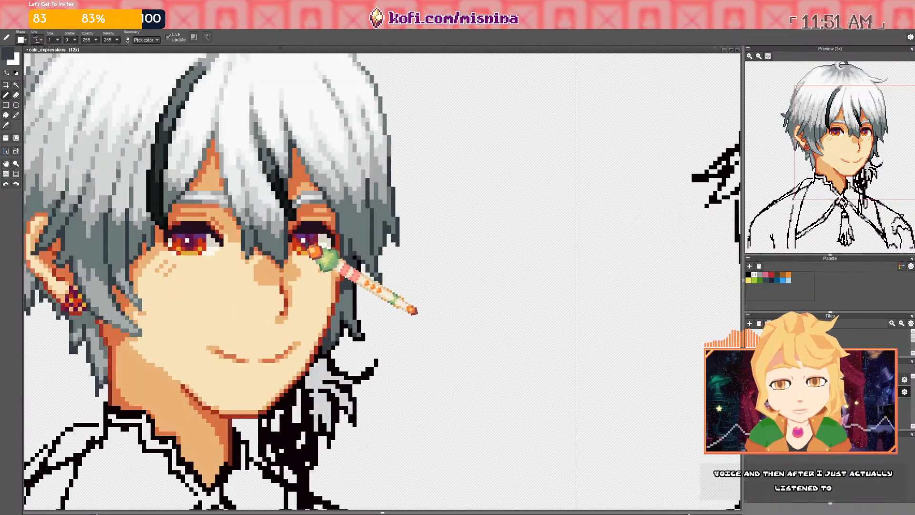
pyautogui.moveTo(319, 317); pyautogui.dragTo(318, 279)
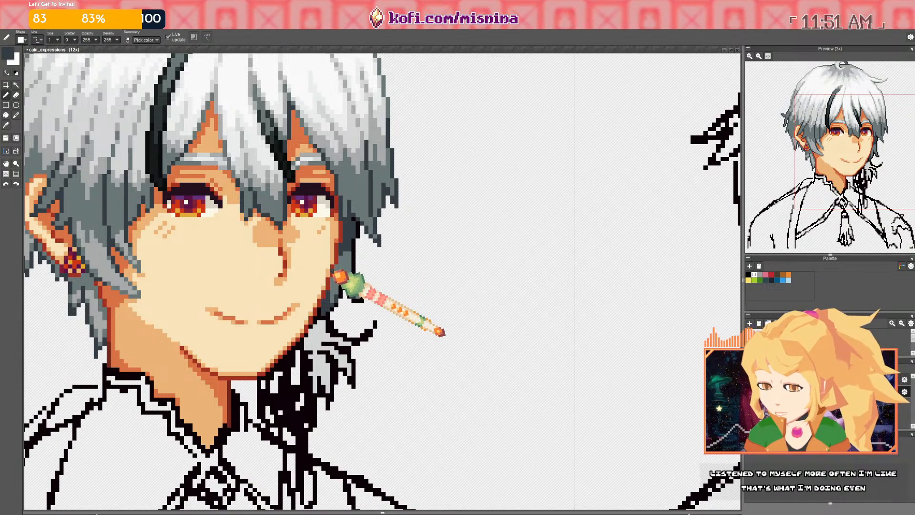
pyautogui.scroll(1, 331, 298)
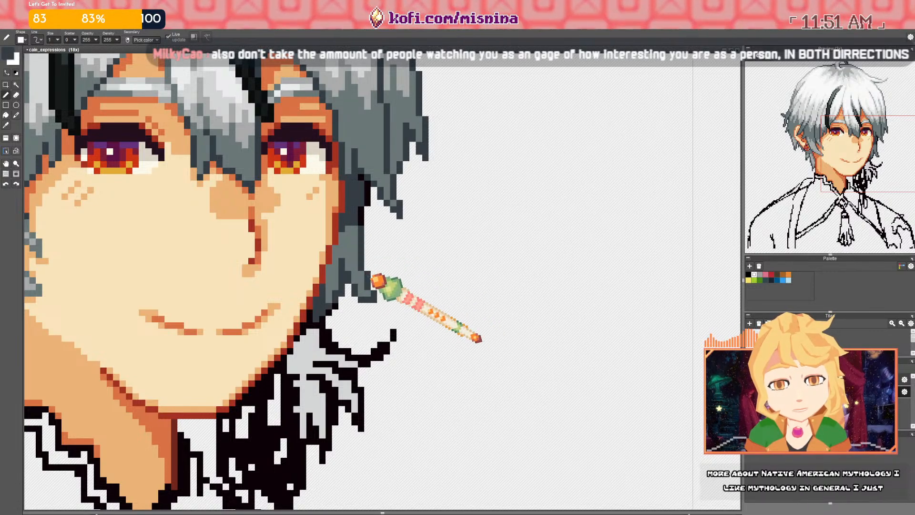
# Sample the dark grey from the black hair streak and test it against the dark slate shading on the cheek-side lock
pyautogui.scroll(-5, 357, 210)
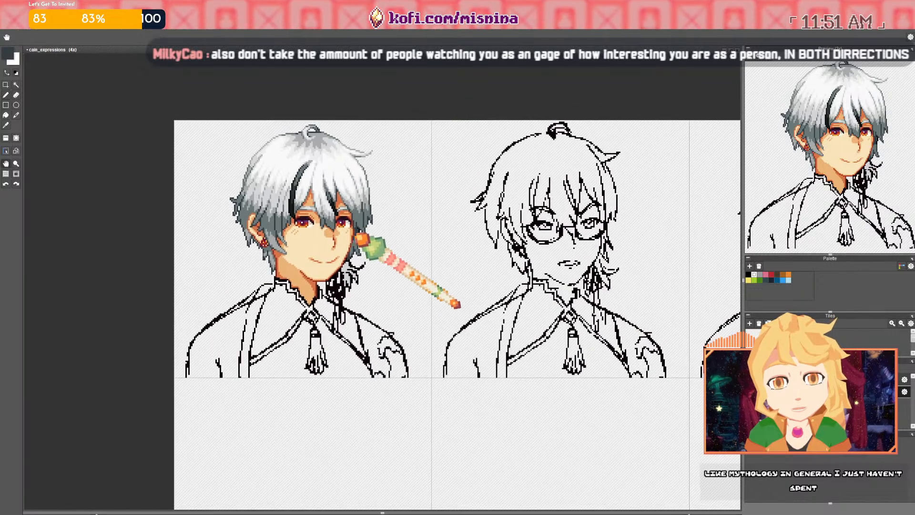
pyautogui.scroll(5, 361, 236)
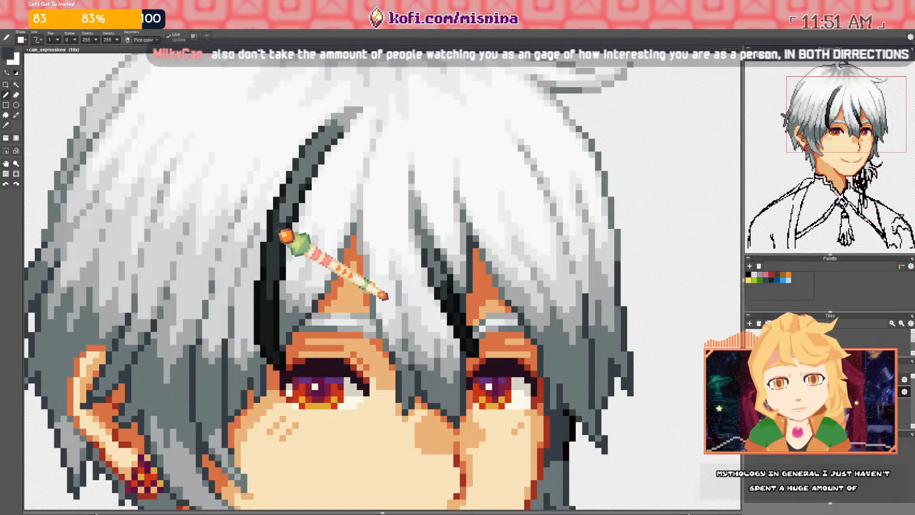
pyautogui.scroll(5, 290, 234)
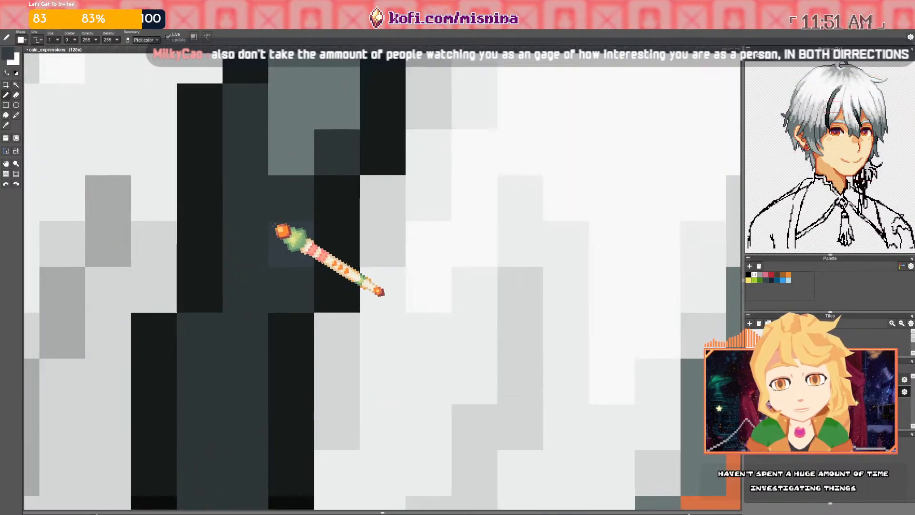
pyautogui.scroll(-9, 296, 212)
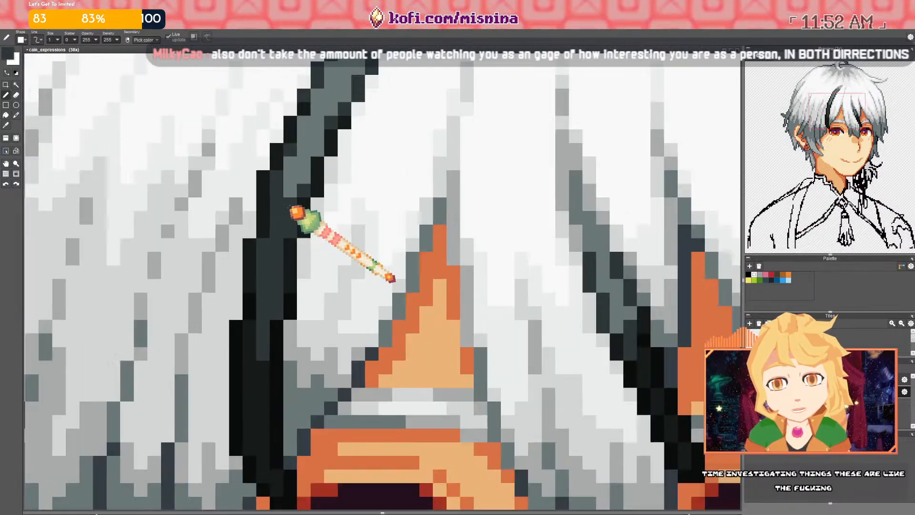
pyautogui.scroll(3, 349, 270)
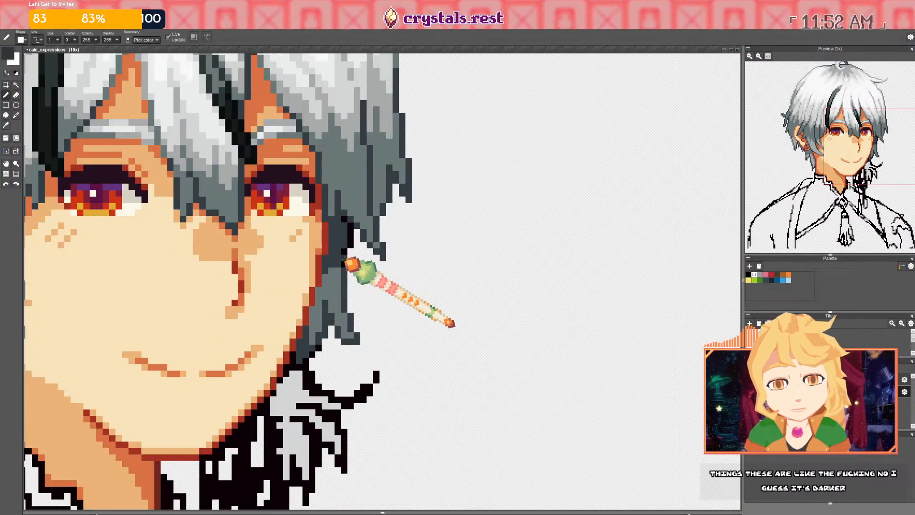
pyautogui.scroll(3, 348, 264)
pyautogui.scroll(-2, 355, 263)
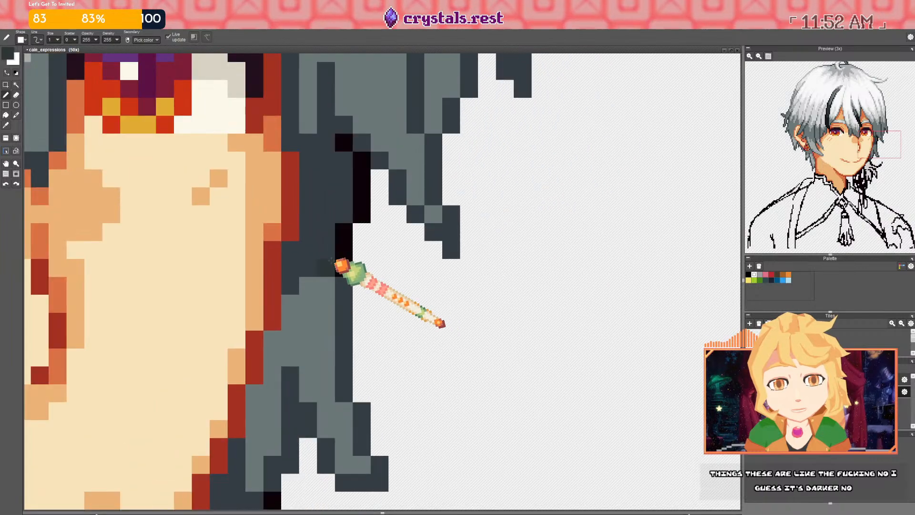
pyautogui.scroll(-1, 334, 261)
pyautogui.scroll(-3, 331, 262)
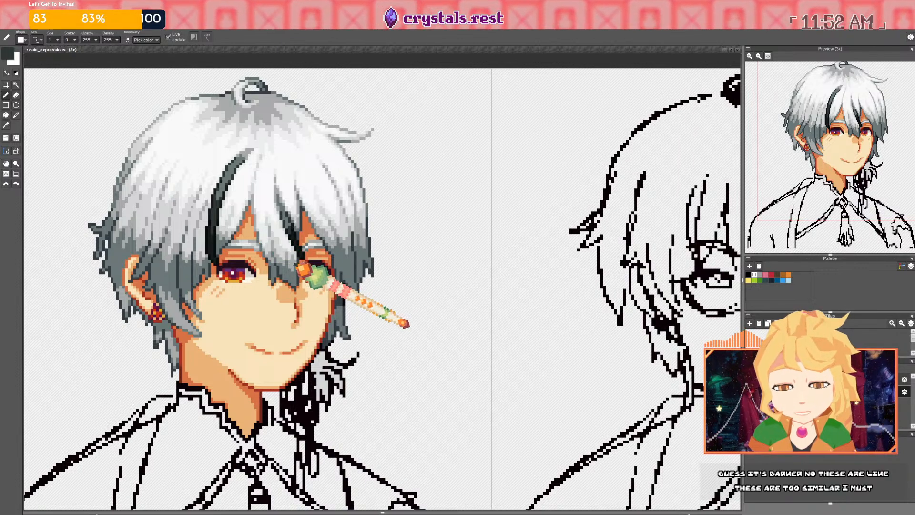
# Replace the bluish dark slate across the portrait's hair with the sampled dark grey, filling with Contiguous turned off
pyautogui.scroll(3, 306, 272)
pyautogui.press('f')
pyautogui.click(104, 37)
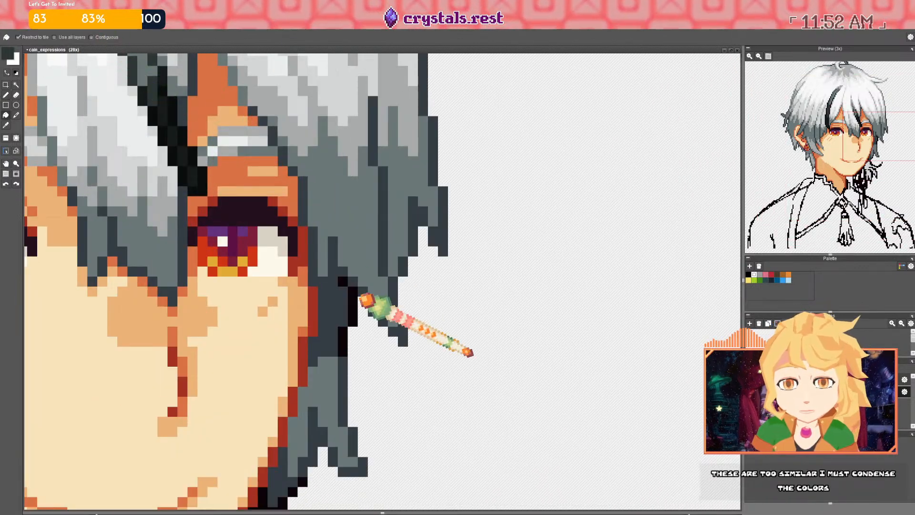
pyautogui.scroll(-5, 336, 301)
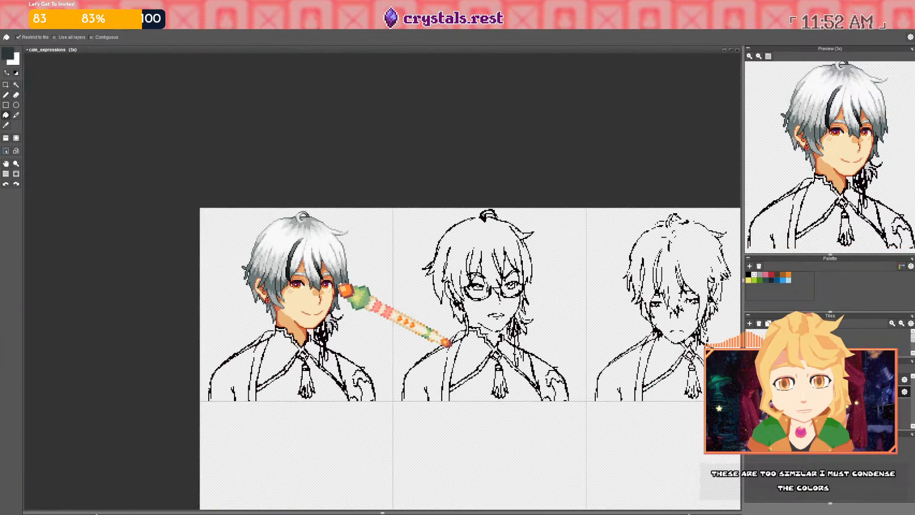
pyautogui.scroll(5, 347, 295)
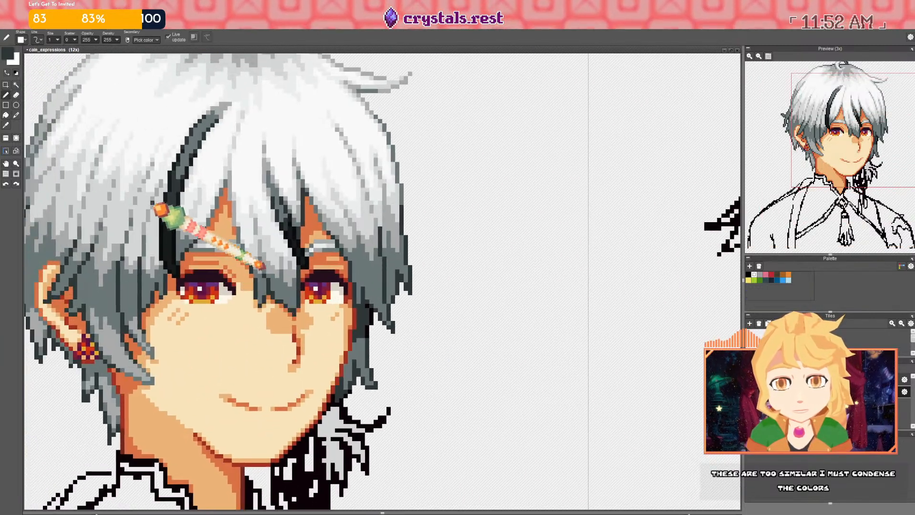
# Replace the pure black pixels on the upper cheek-side lock with the near-black of the hair streak
pyautogui.scroll(-3, 184, 295)
pyautogui.scroll(4, 261, 306)
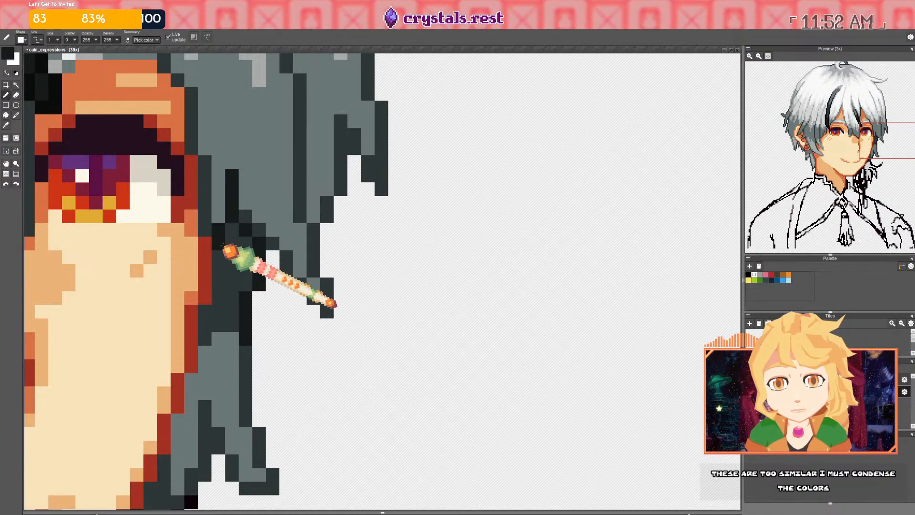
pyautogui.scroll(-5, 252, 233)
pyautogui.scroll(3, 361, 296)
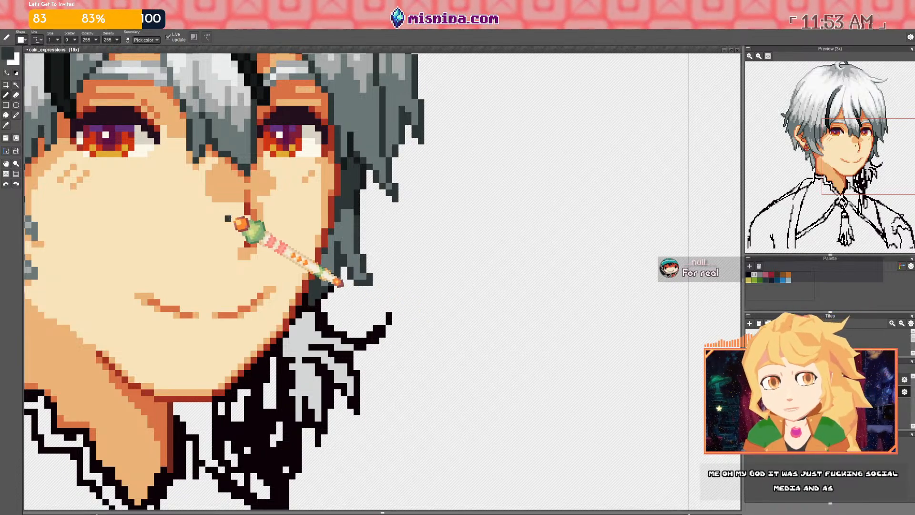
pyautogui.scroll(-6, 370, 257)
pyautogui.moveTo(367, 294); pyautogui.dragTo(336, 284)
pyautogui.scroll(3, 326, 268)
pyautogui.scroll(-2, 298, 238)
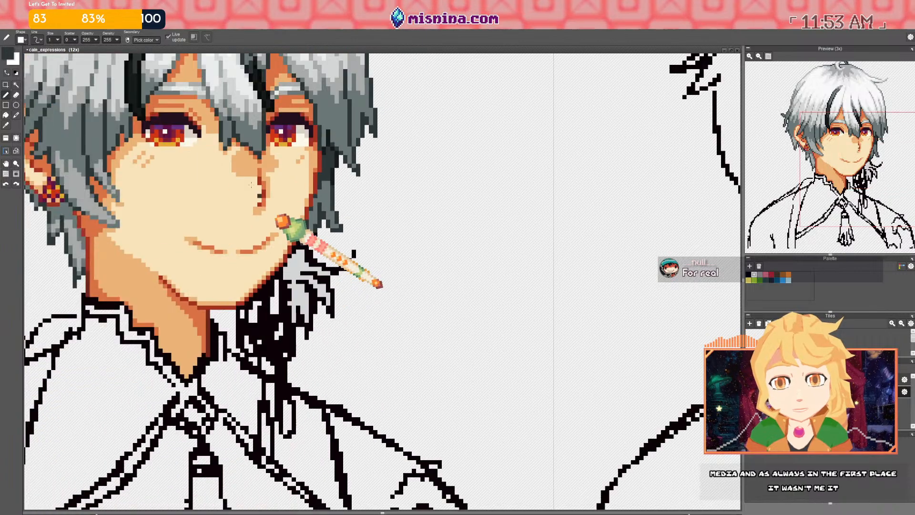
# Repaint the black outline of the curled strand below the cheek-side lock in the near-black hair colour
pyautogui.moveTo(186, 84); pyautogui.dragTo(198, 129)
pyautogui.moveTo(136, 124); pyautogui.dragTo(145, 139)
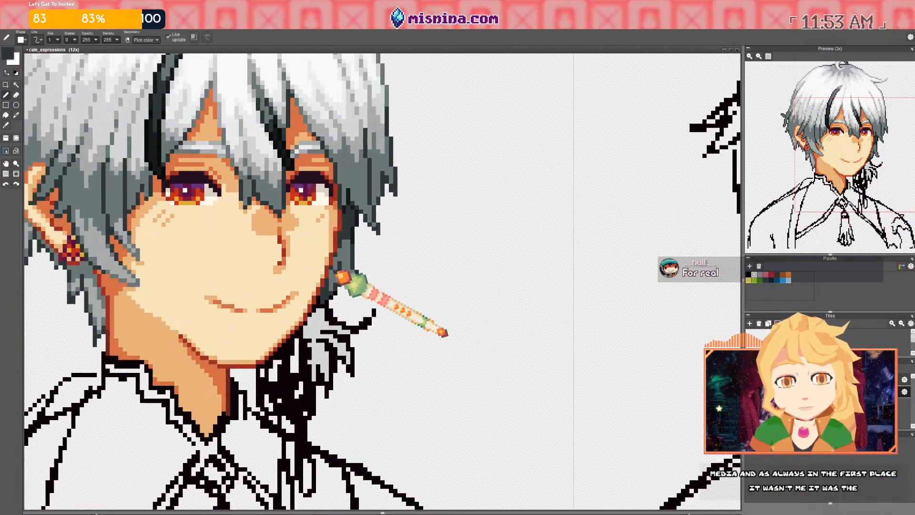
pyautogui.scroll(1, 367, 232)
pyautogui.scroll(2, 343, 313)
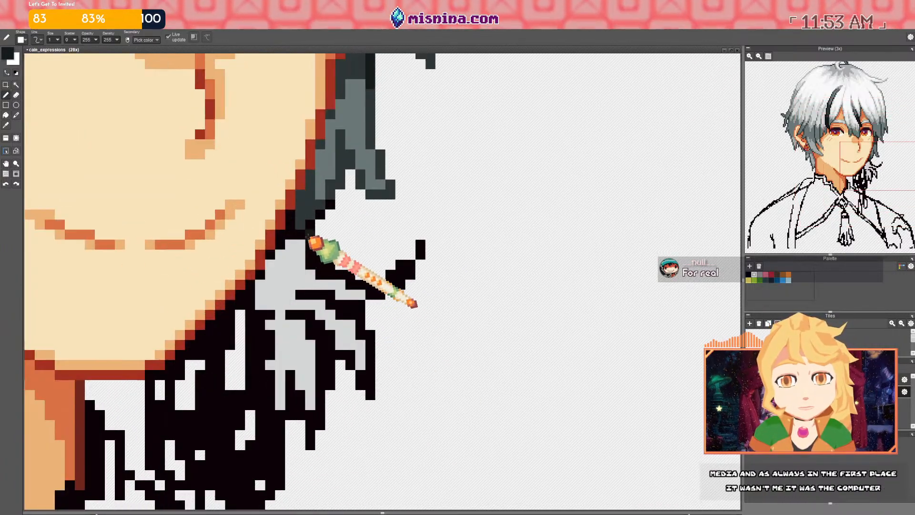
pyautogui.moveTo(324, 260)
pyautogui.mouseDown()
pyautogui.moveTo(378, 286)
pyautogui.moveTo(415, 266)
pyautogui.mouseUp()
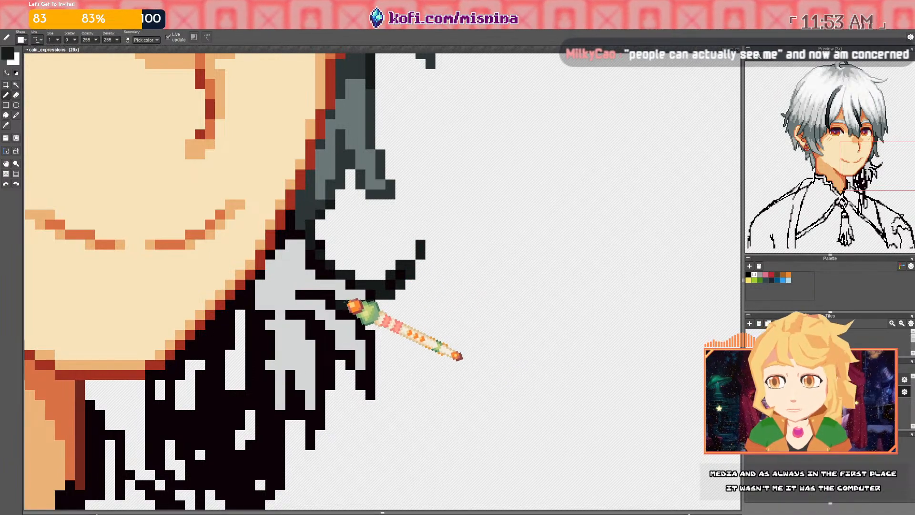
pyautogui.scroll(-3, 353, 305)
pyautogui.scroll(2, 352, 300)
pyautogui.scroll(3, 357, 299)
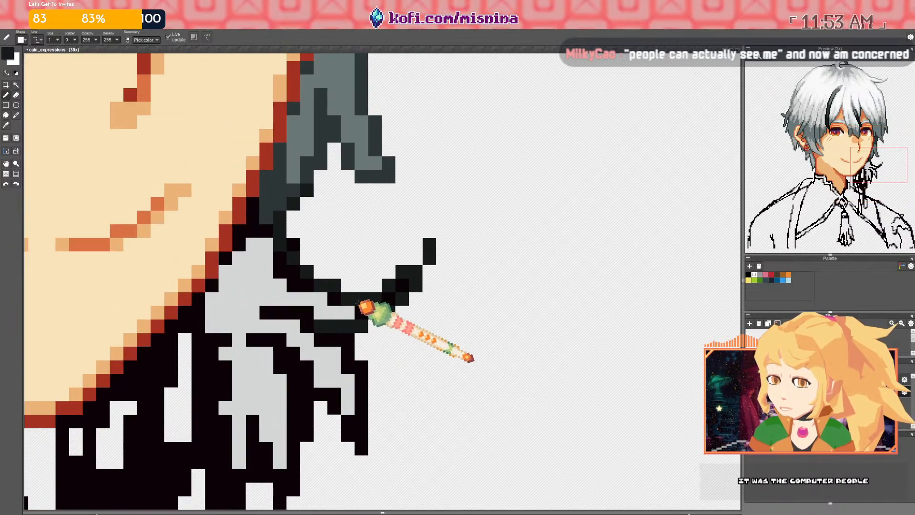
# Thin the curled strand's upper outline, extend its body toward the tip in light grey, and outline its lower edge in near-black
pyautogui.rightClick(296, 287)
pyautogui.moveTo(306, 286); pyautogui.dragTo(280, 258)
pyautogui.press('e')
pyautogui.click(293, 243)
pyautogui.press('b')
pyautogui.moveTo(373, 311)
pyautogui.mouseDown()
pyautogui.moveTo(401, 286)
pyautogui.moveTo(382, 317)
pyautogui.moveTo(389, 312)
pyautogui.mouseUp()
pyautogui.rightClick(363, 326)
pyautogui.scroll(-3, 400, 305)
pyautogui.scroll(4, 401, 300)
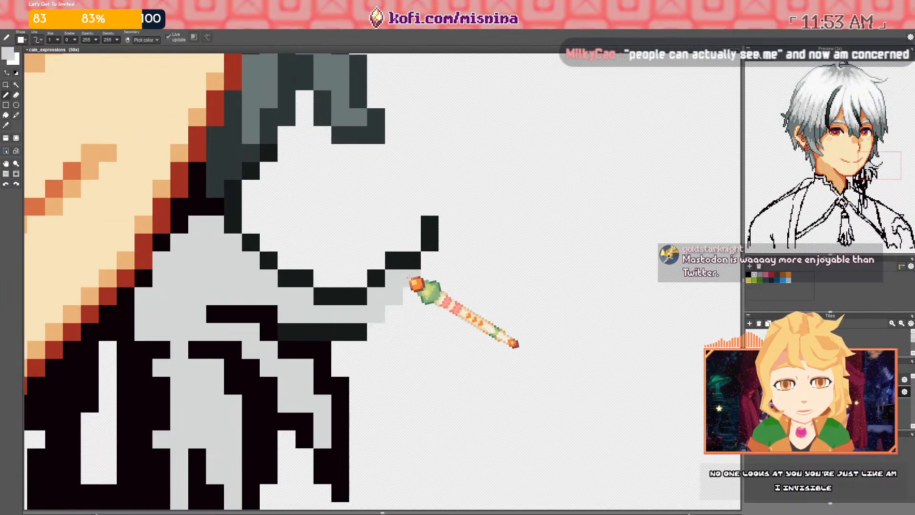
pyautogui.click(412, 260)
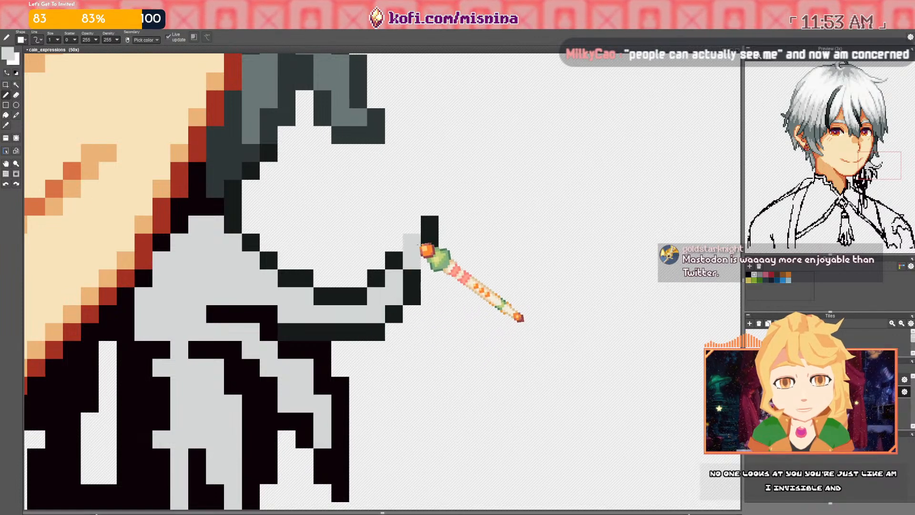
pyautogui.click(429, 241)
# Recolour the curled strand's light grey fill in the slate grey sampled from the cheek-side lock
pyautogui.rightClick(248, 155)
pyautogui.rightClick(250, 129)
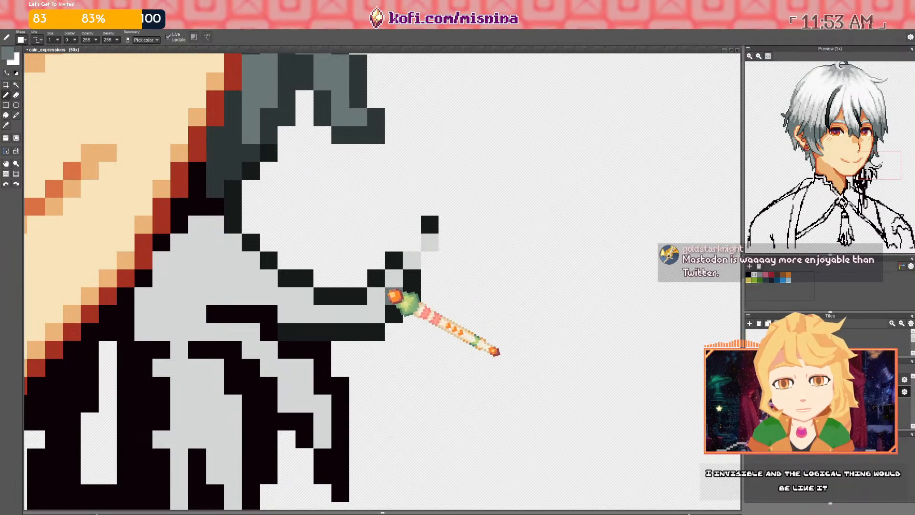
pyautogui.click(391, 292)
pyautogui.click(376, 291)
pyautogui.click(397, 278)
pyautogui.click(410, 262)
pyautogui.click(429, 241)
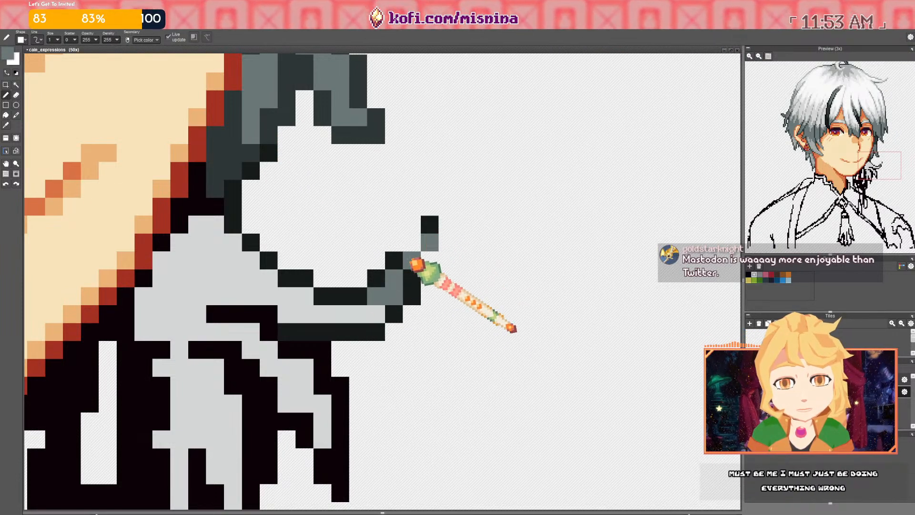
pyautogui.moveTo(379, 309)
pyautogui.mouseDown()
pyautogui.moveTo(298, 314)
pyautogui.moveTo(295, 298)
pyautogui.moveTo(306, 300)
pyautogui.moveTo(255, 297)
pyautogui.moveTo(256, 280)
pyautogui.moveTo(272, 281)
pyautogui.moveTo(222, 270)
pyautogui.moveTo(201, 223)
pyautogui.moveTo(244, 259)
pyautogui.mouseUp()
# Extend slate grey into the curled strand's base and cover the black along the jaw with dark slate shading
pyautogui.click(213, 205)
pyautogui.moveTo(204, 189)
pyautogui.mouseDown()
pyautogui.moveTo(197, 220)
pyautogui.moveTo(214, 193)
pyautogui.moveTo(185, 218)
pyautogui.moveTo(181, 204)
pyautogui.moveTo(180, 251)
pyautogui.moveTo(198, 179)
pyautogui.moveTo(170, 282)
pyautogui.mouseUp()
pyautogui.rightClick(214, 191)
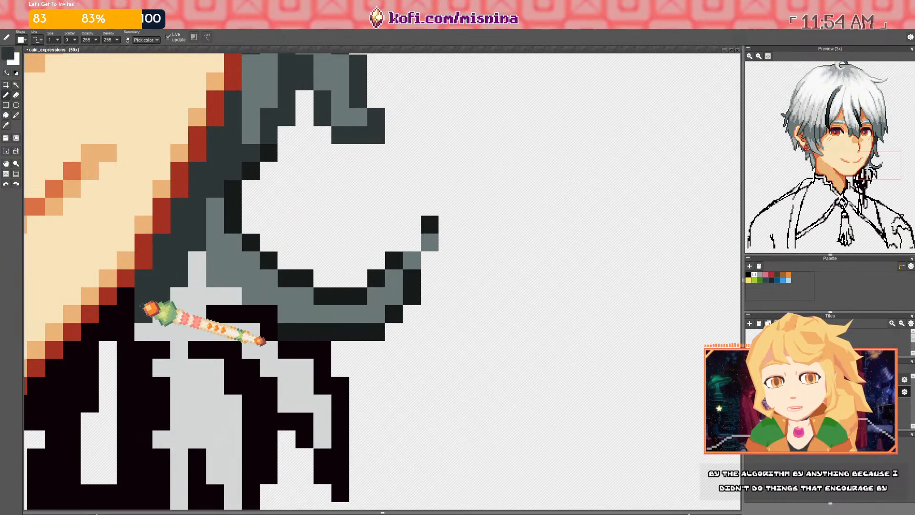
pyautogui.scroll(-8, 169, 284)
pyautogui.scroll(1, 265, 296)
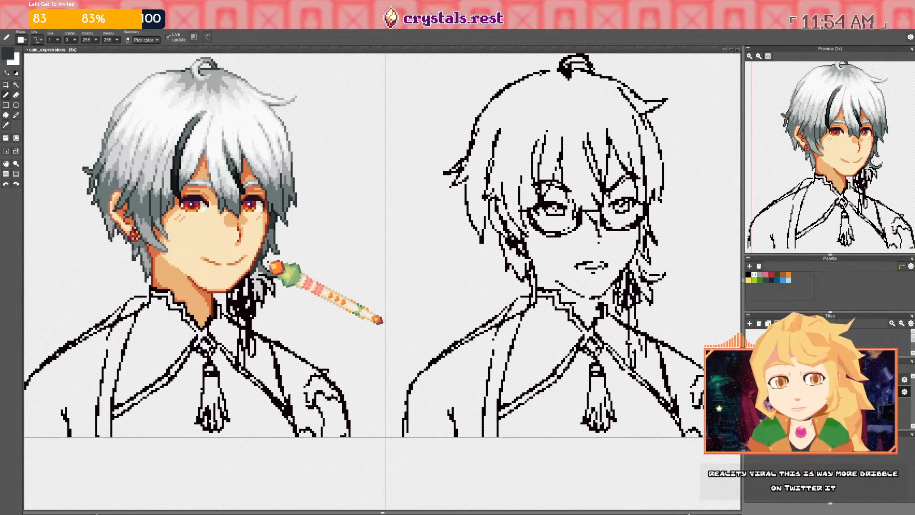
# Paint slate grey over the base and the underside of the short strand beneath the curl
pyautogui.scroll(5, 262, 276)
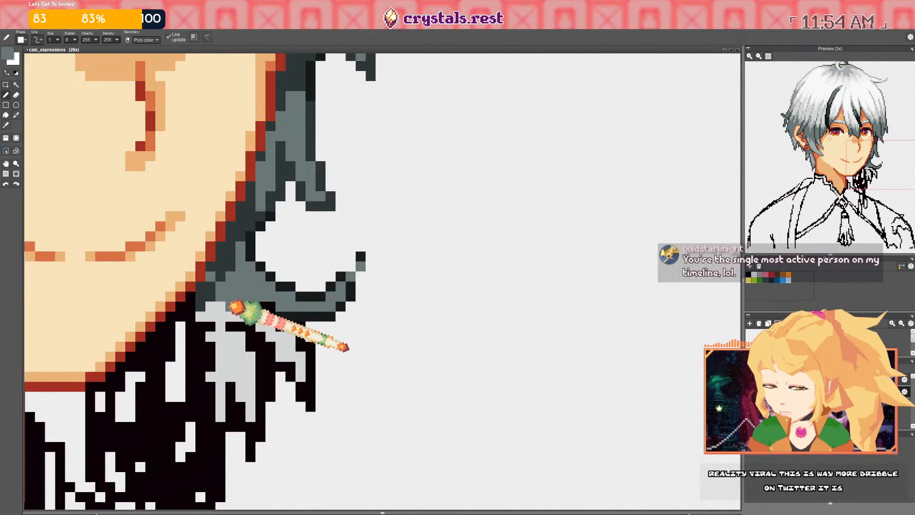
pyautogui.moveTo(233, 300); pyautogui.dragTo(227, 287)
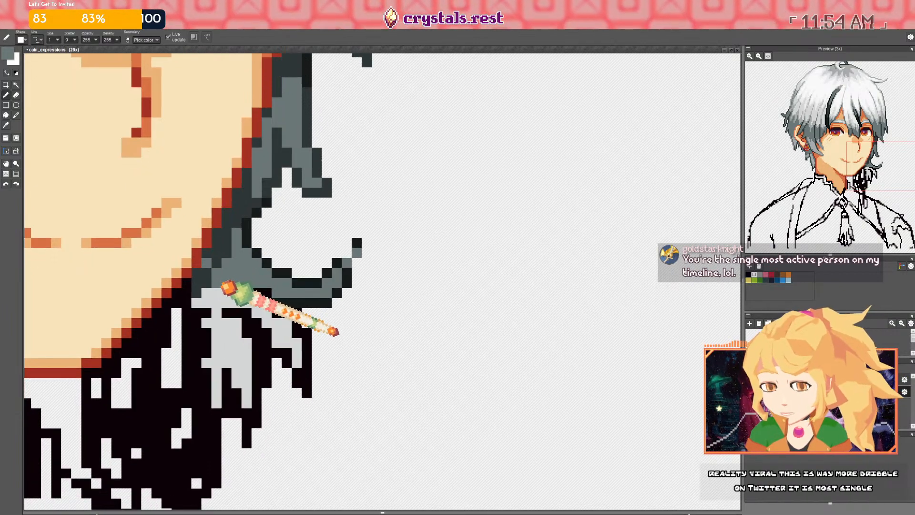
pyautogui.scroll(-3, 257, 286)
pyautogui.scroll(4, 324, 310)
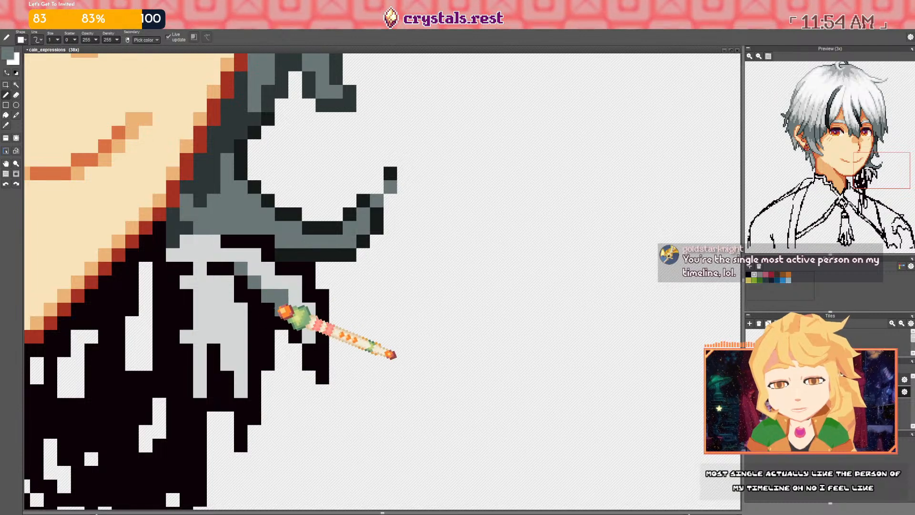
pyautogui.click(298, 315)
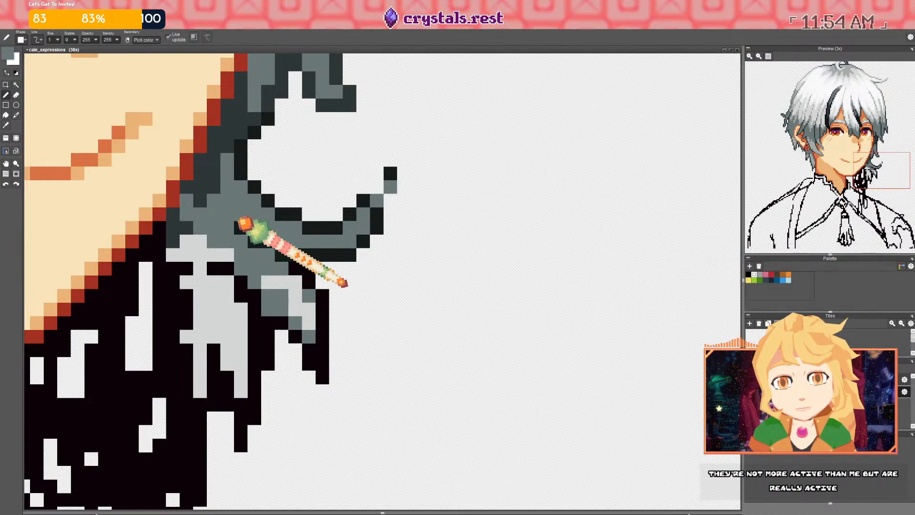
# Sample the mid grey from the upper hair and paint it over the light grey of the short strand
pyautogui.scroll(-5, 238, 222)
pyautogui.scroll(2, 256, 228)
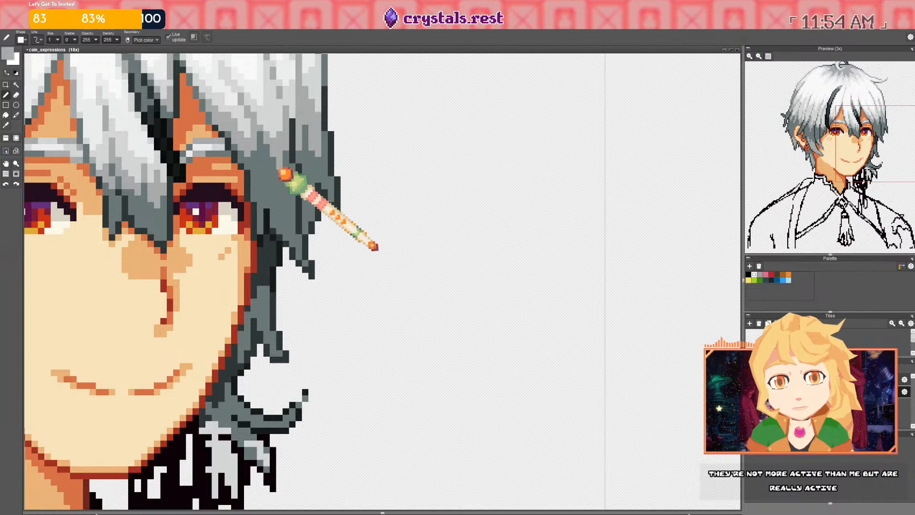
pyautogui.scroll(-2, 282, 172)
pyautogui.scroll(5, 280, 341)
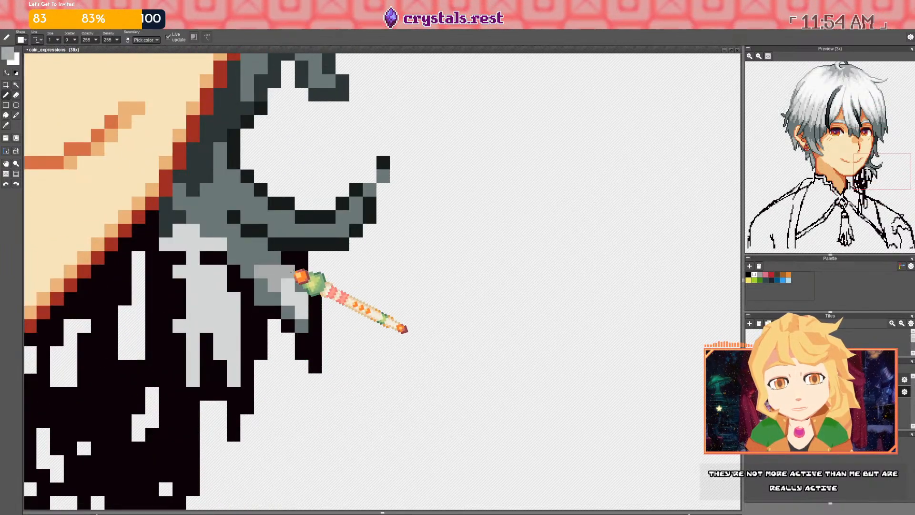
# Draw dark slate separation lines at the base of the curled strand and shade the hair beneath in slate grey
pyautogui.scroll(-2, 308, 318)
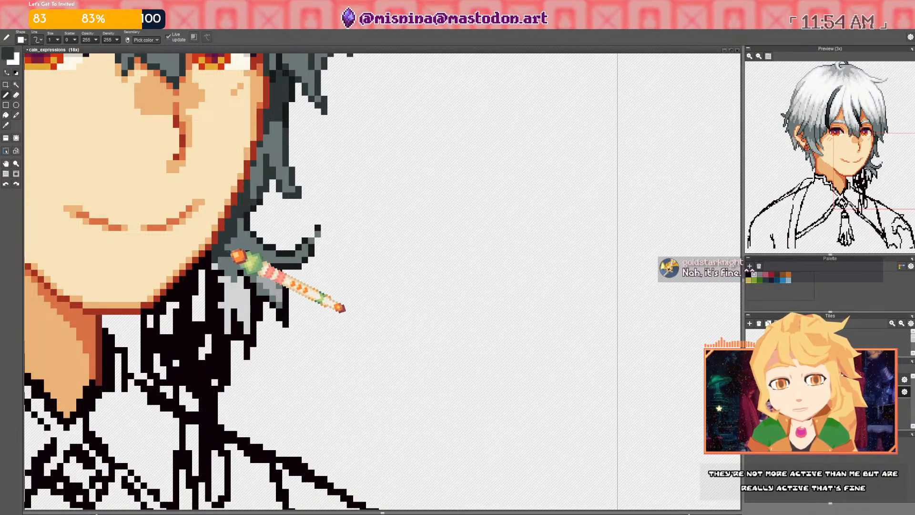
pyautogui.scroll(-3, 235, 252)
pyautogui.scroll(4, 241, 251)
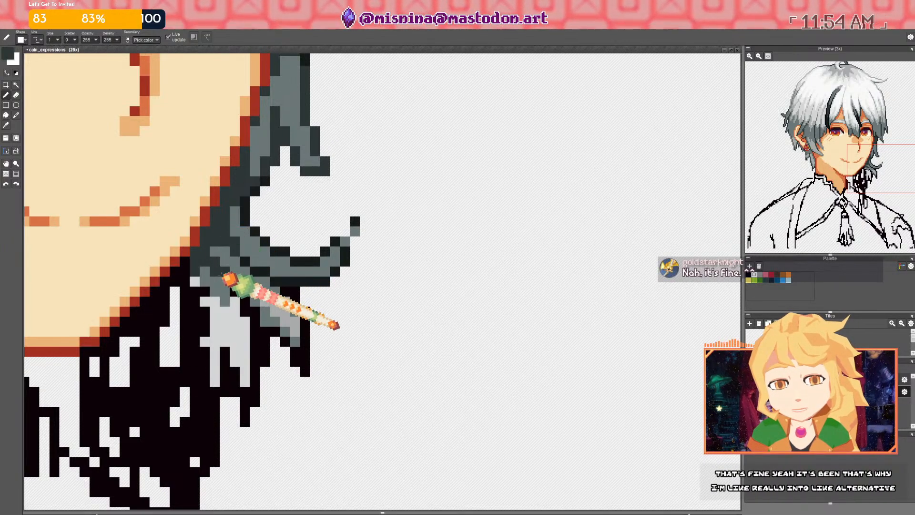
pyautogui.scroll(-5, 220, 289)
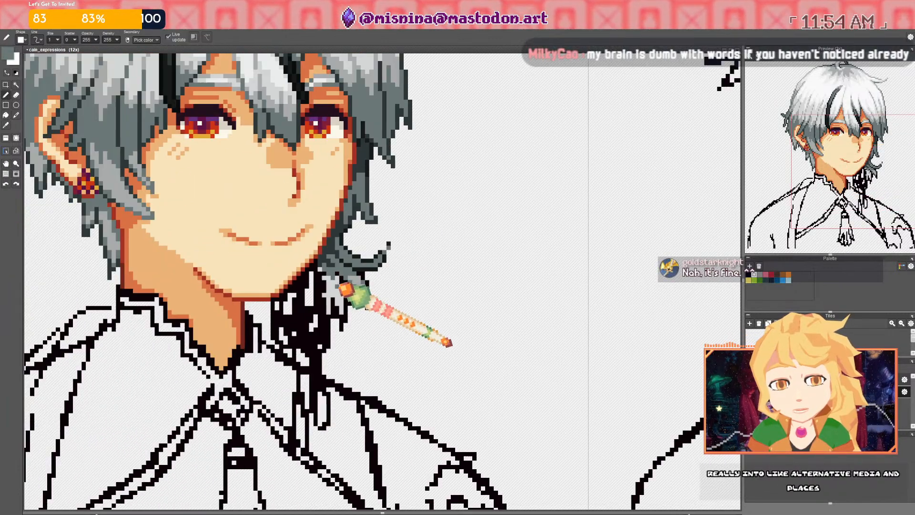
# Erase the black sketch lines of the long strands hanging over the collar and shoulder
pyautogui.scroll(3, 310, 310)
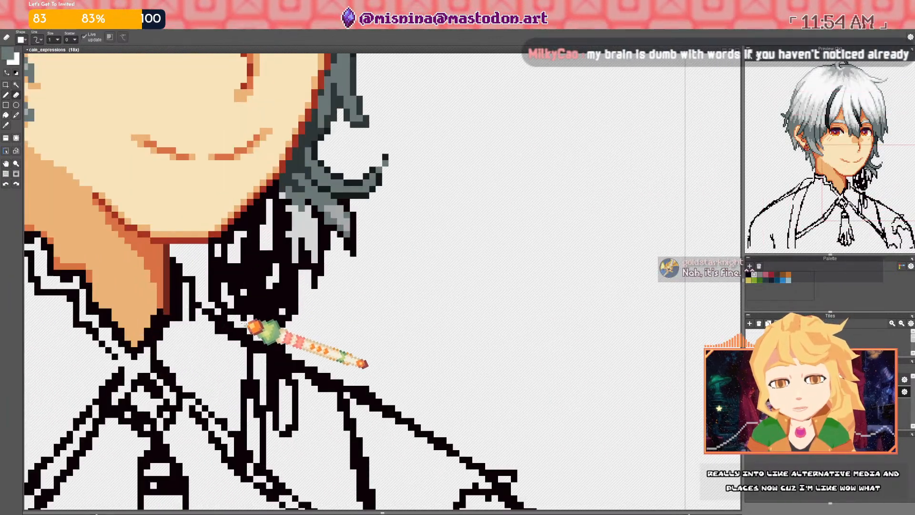
pyautogui.press('e')
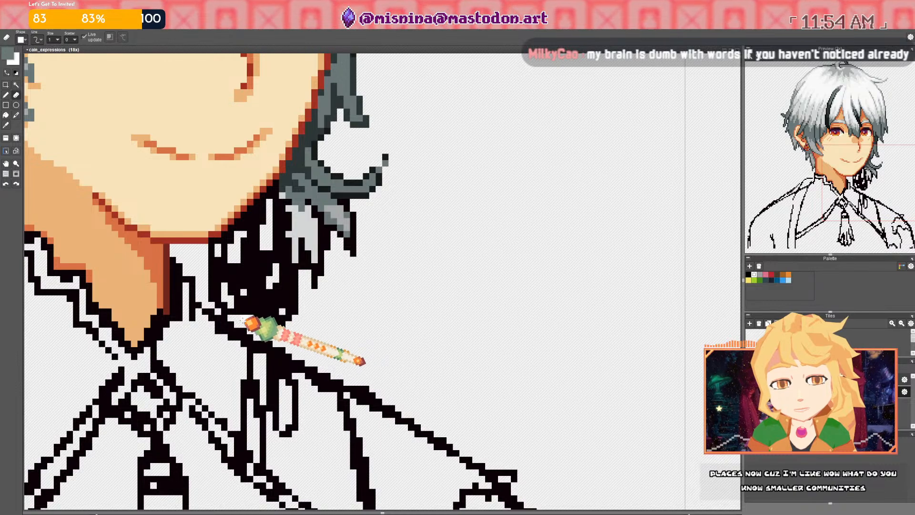
pyautogui.scroll(-3, 305, 377)
pyautogui.scroll(3, 300, 372)
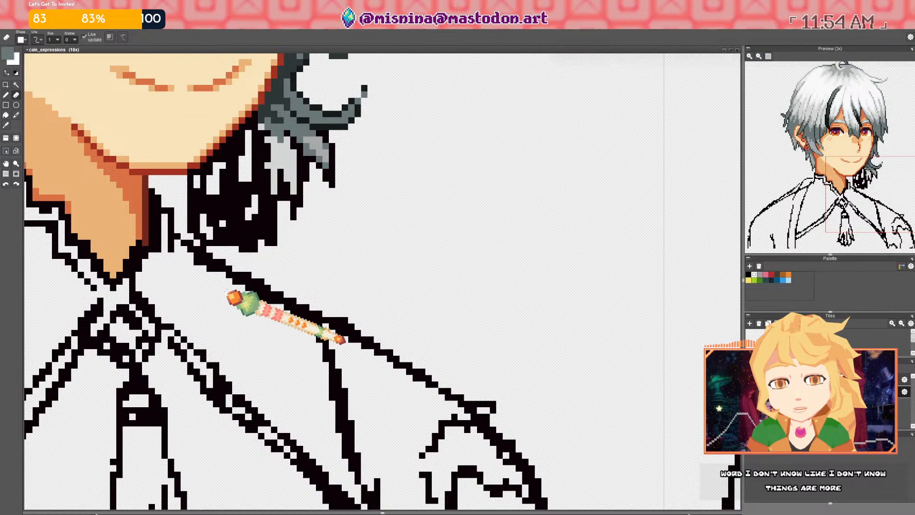
pyautogui.scroll(-3, 234, 298)
# Repaint the remaining light grey strands below the jaw in mid grey, extend them over the black, and shade them with slate grey
pyautogui.scroll(5, 272, 205)
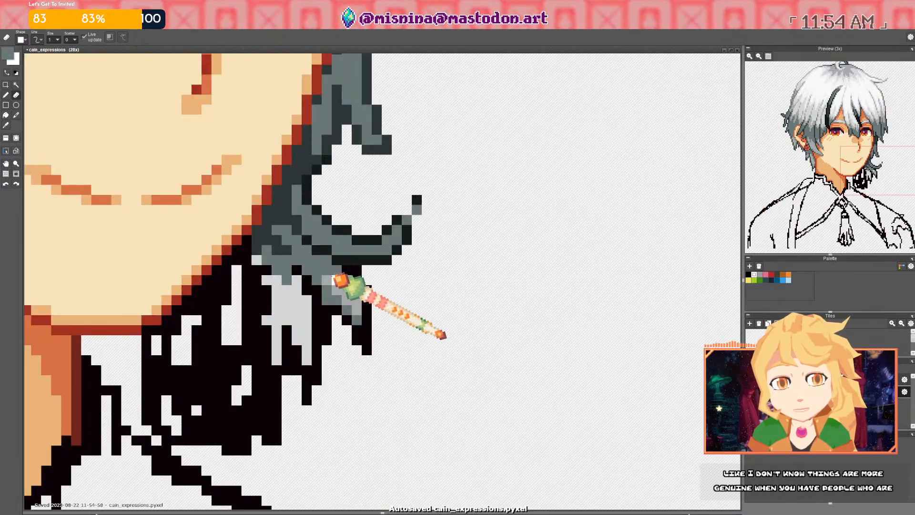
pyautogui.press('b')
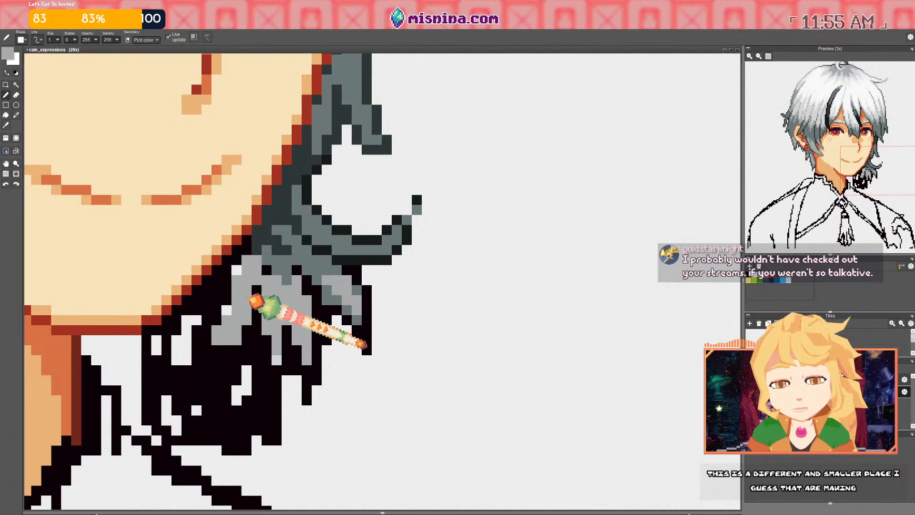
pyautogui.rightClick(254, 241)
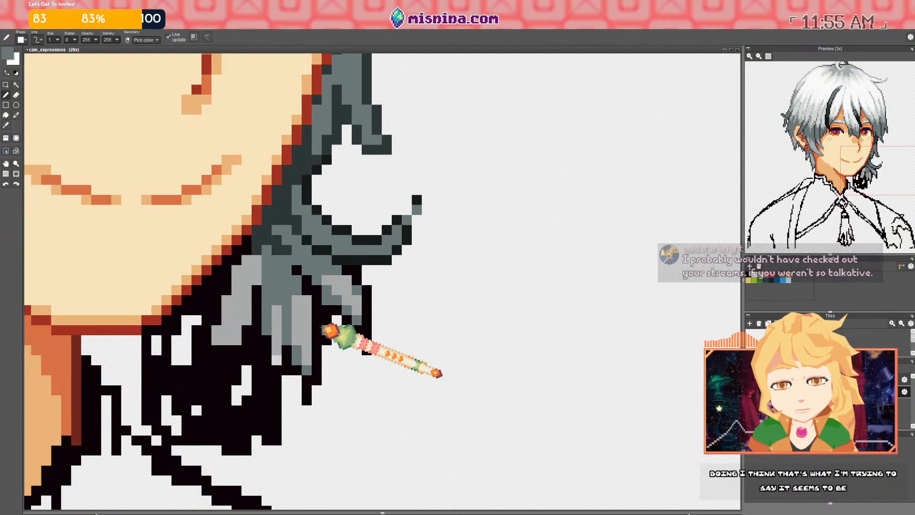
pyautogui.scroll(-5, 321, 301)
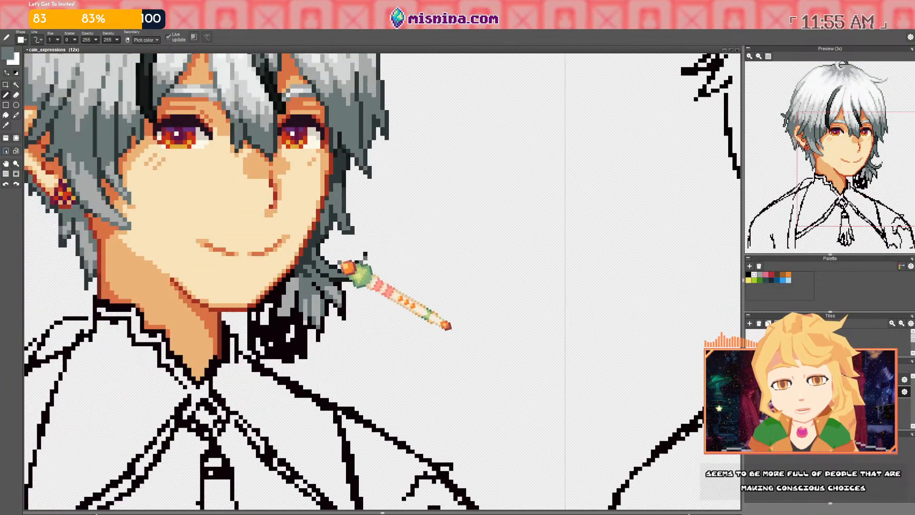
pyautogui.scroll(3, 362, 238)
pyautogui.scroll(3, 339, 274)
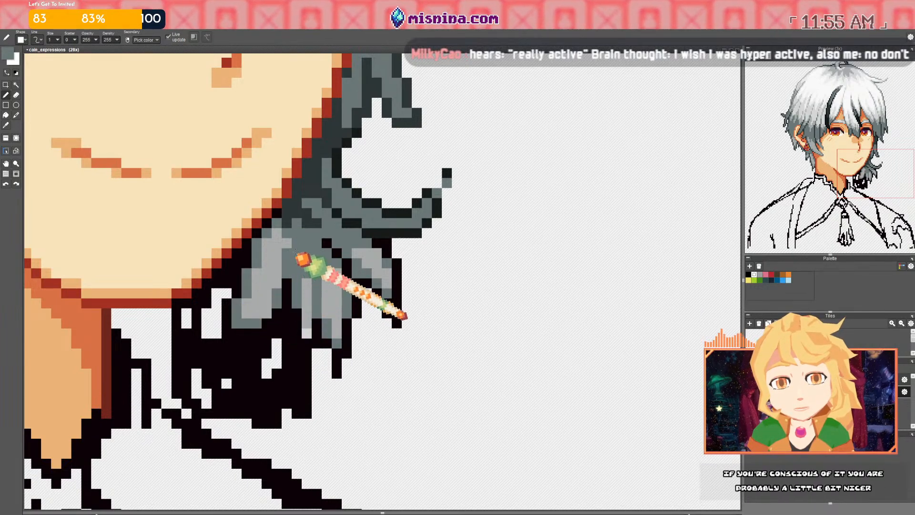
# Shade the outer and inner edges of the lock nearest the jaw with sampled slate grey over the black sketch
pyautogui.rightClick(305, 221)
pyautogui.moveTo(286, 273); pyautogui.dragTo(286, 305)
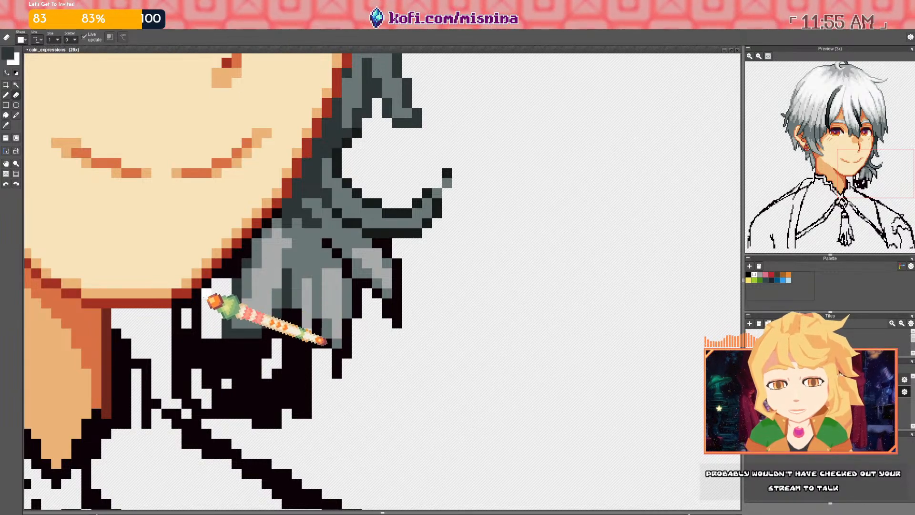
pyautogui.scroll(-3, 208, 298)
pyautogui.scroll(2, 222, 298)
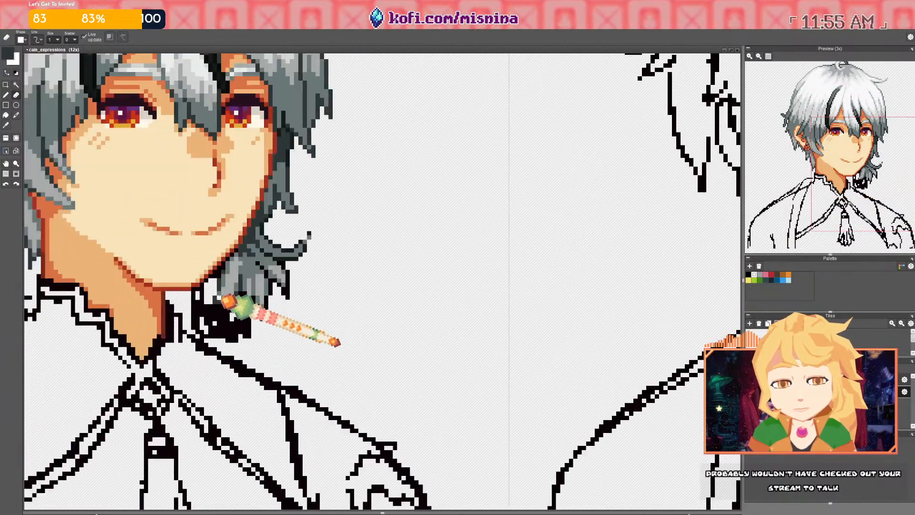
pyautogui.scroll(3, 220, 298)
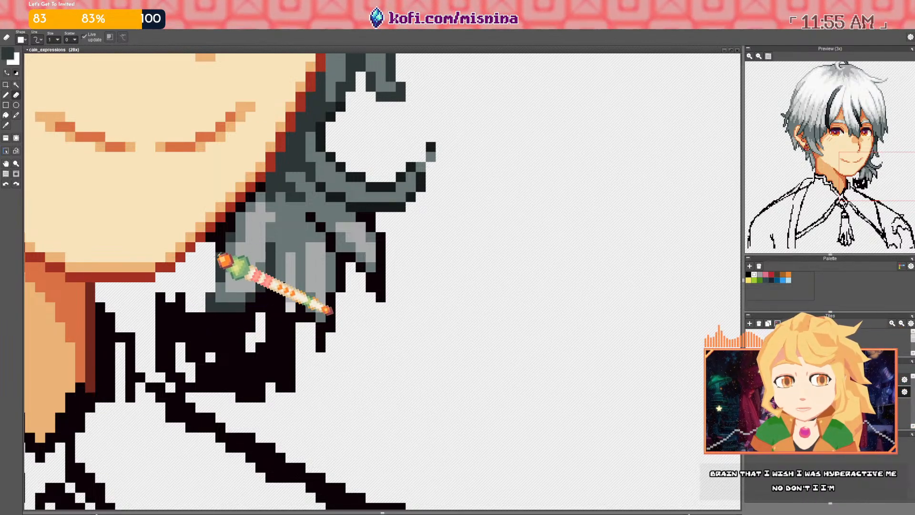
pyautogui.press('b')
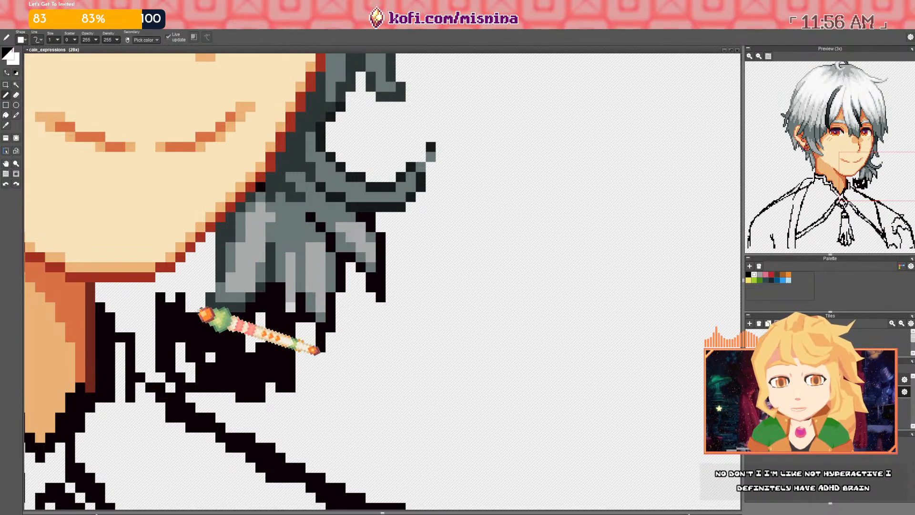
# Erase the solid black sketch area below the grey locks with a wider eraser, then reduce the eraser to 1 pixel
pyautogui.press('e')
pyautogui.moveTo(204, 338)
pyautogui.mouseDown()
pyautogui.moveTo(172, 341)
pyautogui.moveTo(191, 372)
pyautogui.moveTo(178, 369)
pyautogui.moveTo(251, 400)
pyautogui.moveTo(220, 376)
pyautogui.moveTo(265, 367)
pyautogui.moveTo(207, 327)
pyautogui.moveTo(259, 343)
pyautogui.moveTo(303, 375)
pyautogui.moveTo(322, 351)
pyautogui.moveTo(290, 348)
pyautogui.moveTo(272, 396)
pyautogui.mouseUp()
pyautogui.moveTo(283, 341); pyautogui.dragTo(262, 327)
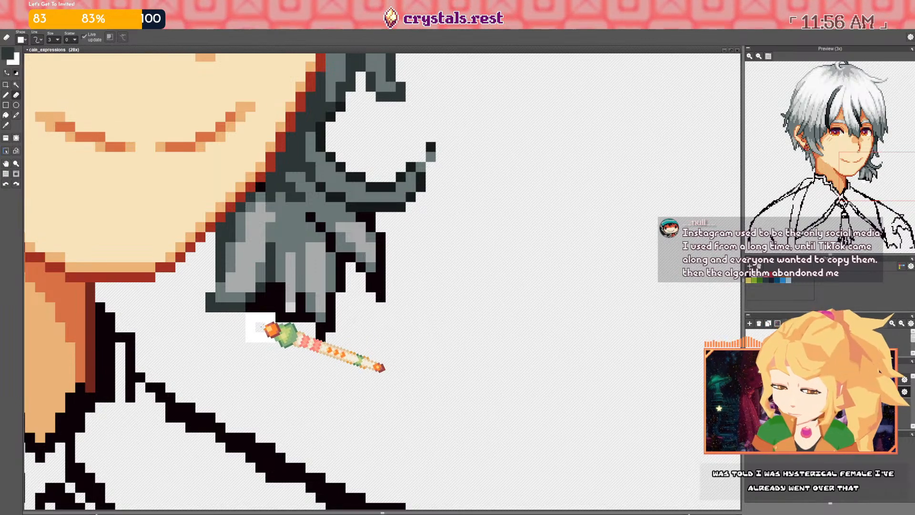
pyautogui.press('1')
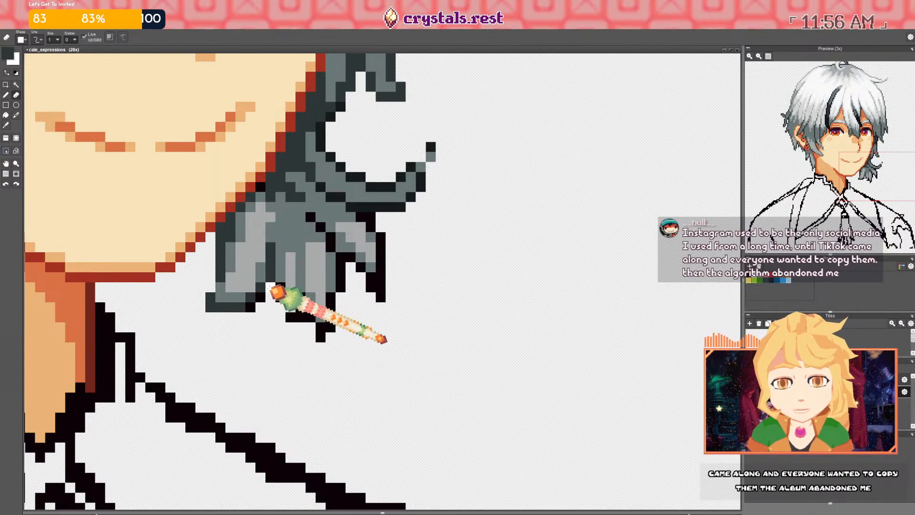
# Outline the tips of the middle locks in slate grey and remove the remaining black sketch pixels around them
pyautogui.press('b')
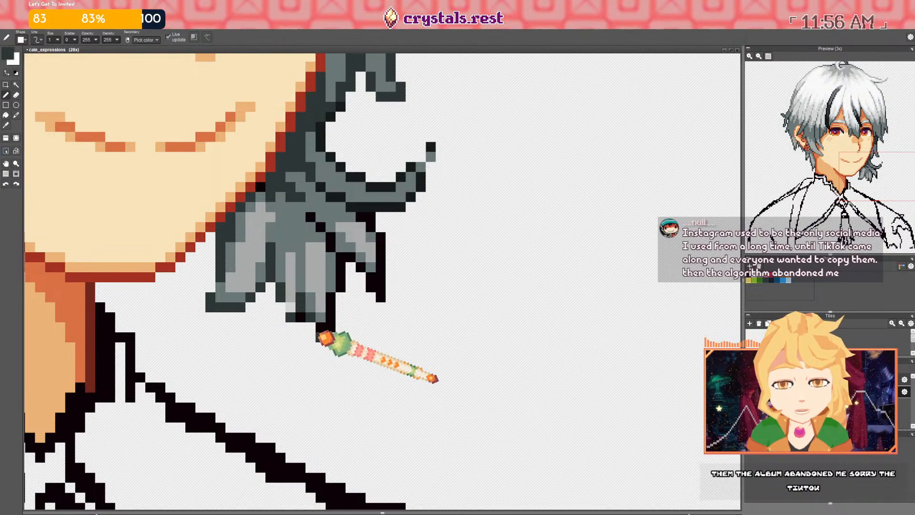
pyautogui.moveTo(329, 318)
pyautogui.mouseDown()
pyautogui.moveTo(329, 300)
pyautogui.moveTo(305, 316)
pyautogui.moveTo(280, 307)
pyautogui.moveTo(281, 284)
pyautogui.mouseUp()
pyautogui.press('e')
pyautogui.press('b')
pyautogui.rightClick(285, 275)
pyautogui.moveTo(318, 180); pyautogui.dragTo(306, 212)
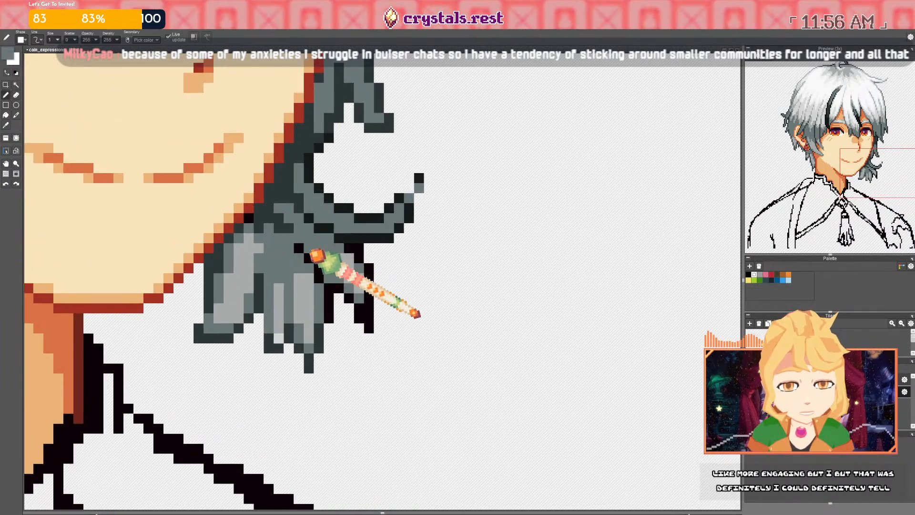
# Repaint the black sketch lines around the short outer lock of the ponytail in slate and dark slate
pyautogui.click(308, 256)
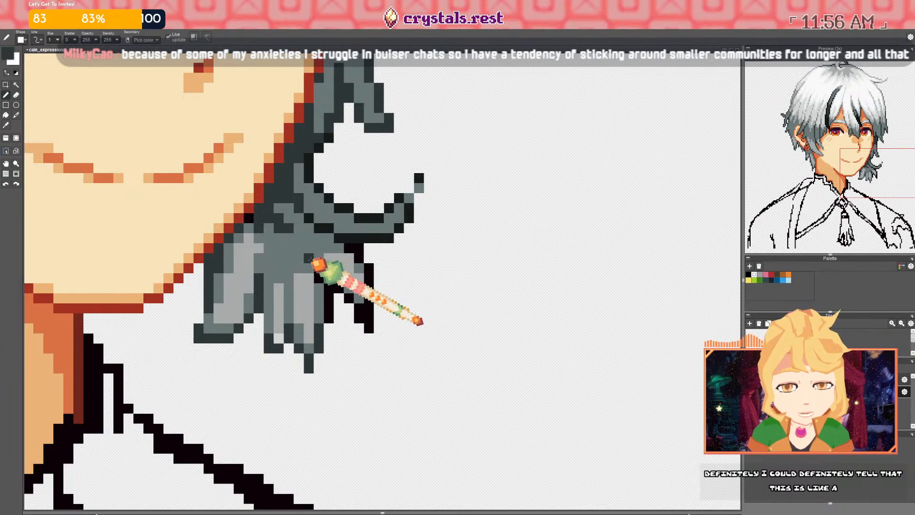
pyautogui.moveTo(315, 263); pyautogui.dragTo(329, 307)
pyautogui.click(337, 288)
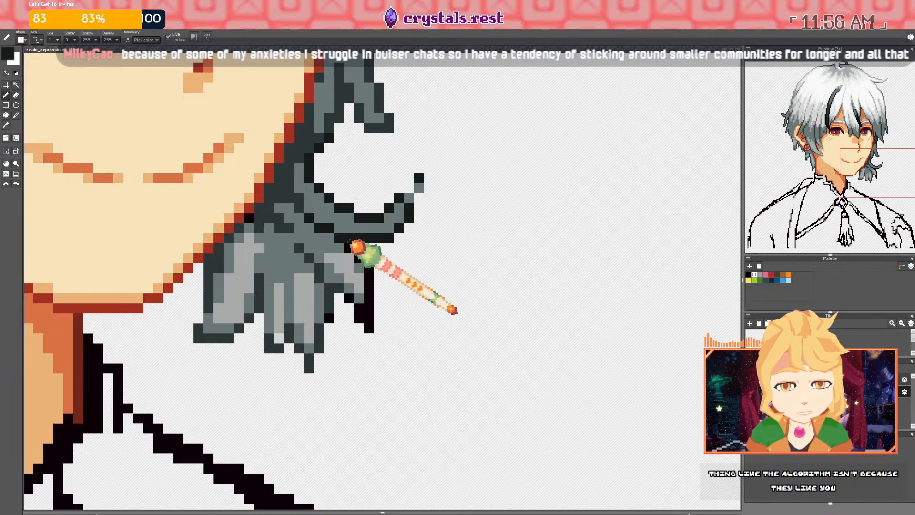
pyautogui.rightClick(329, 290)
pyautogui.moveTo(348, 248); pyautogui.dragTo(365, 286)
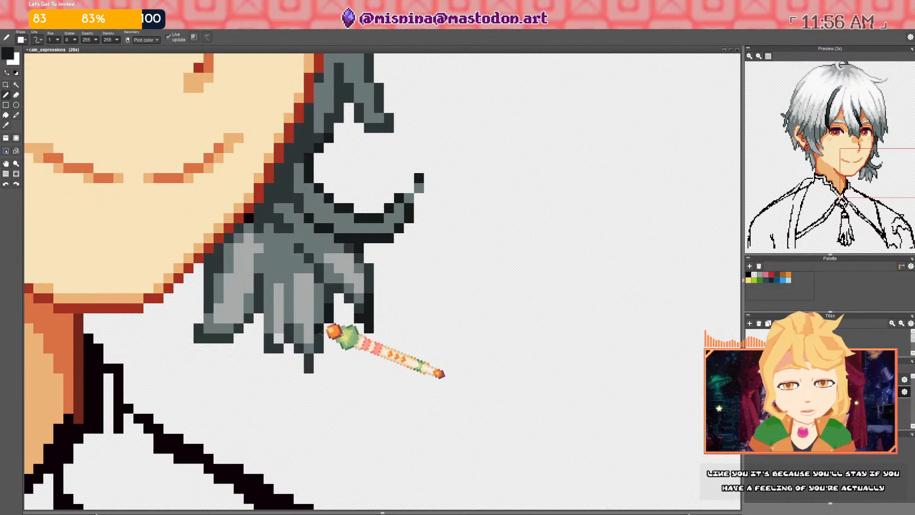
# Extend the tips of the middle locks with slate grey outlines and fill inside them with mid grey
pyautogui.moveTo(306, 361)
pyautogui.mouseDown()
pyautogui.moveTo(325, 343)
pyautogui.moveTo(307, 360)
pyautogui.moveTo(307, 349)
pyautogui.moveTo(314, 361)
pyautogui.moveTo(298, 368)
pyautogui.moveTo(301, 342)
pyautogui.moveTo(295, 352)
pyautogui.moveTo(261, 341)
pyautogui.mouseUp()
pyautogui.click(316, 355)
pyautogui.rightClick(320, 339)
pyautogui.rightClick(310, 349)
pyautogui.rightClick(316, 352)
pyautogui.rightClick(292, 339)
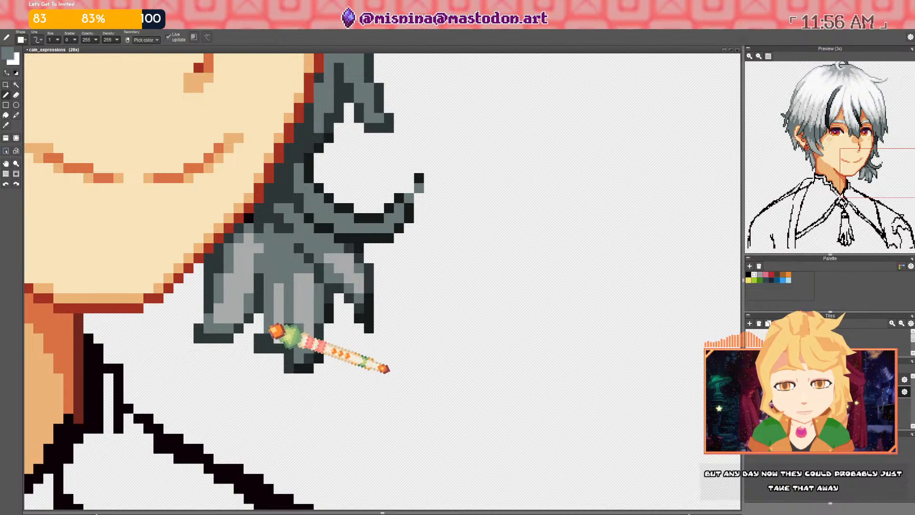
pyautogui.rightClick(279, 334)
pyautogui.rightClick(274, 333)
pyautogui.moveTo(279, 335); pyautogui.dragTo(280, 328)
# Flick the longest middle lock's tip outward in slate and continue its light grey highlight down the strand
pyautogui.rightClick(292, 341)
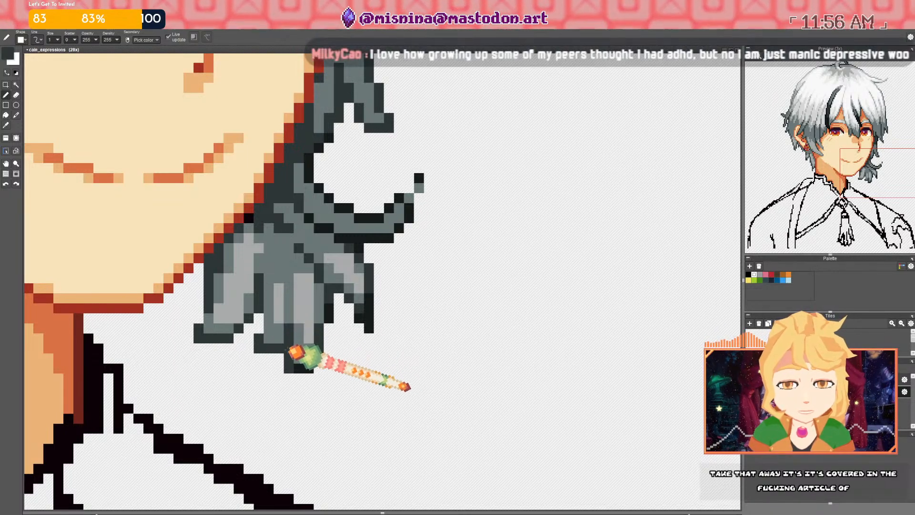
pyautogui.click(281, 366)
pyautogui.rightClick(298, 355)
pyautogui.click(290, 367)
pyautogui.rightClick(302, 317)
pyautogui.moveTo(298, 327); pyautogui.dragTo(296, 345)
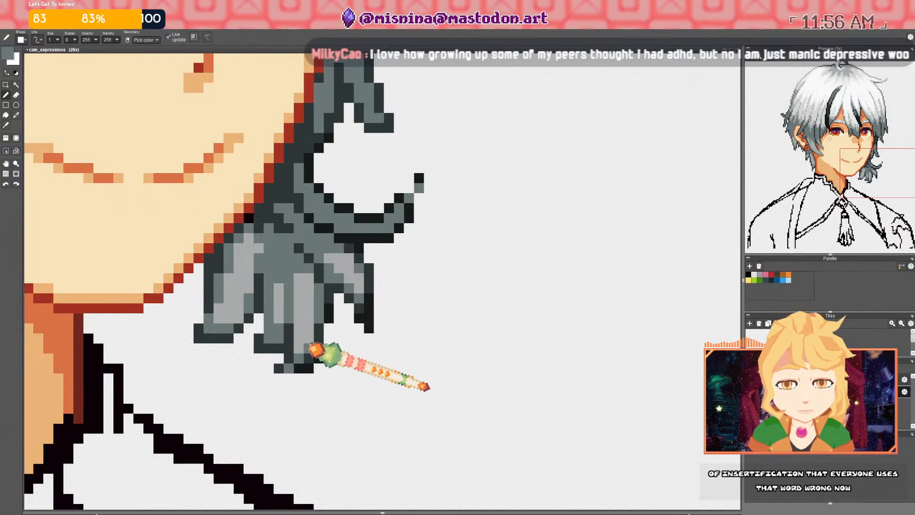
# Clean up the gap between the jaw-side hair and the curled strand by erasing stray pixels and adding a dark pixel
pyautogui.scroll(-3, 312, 333)
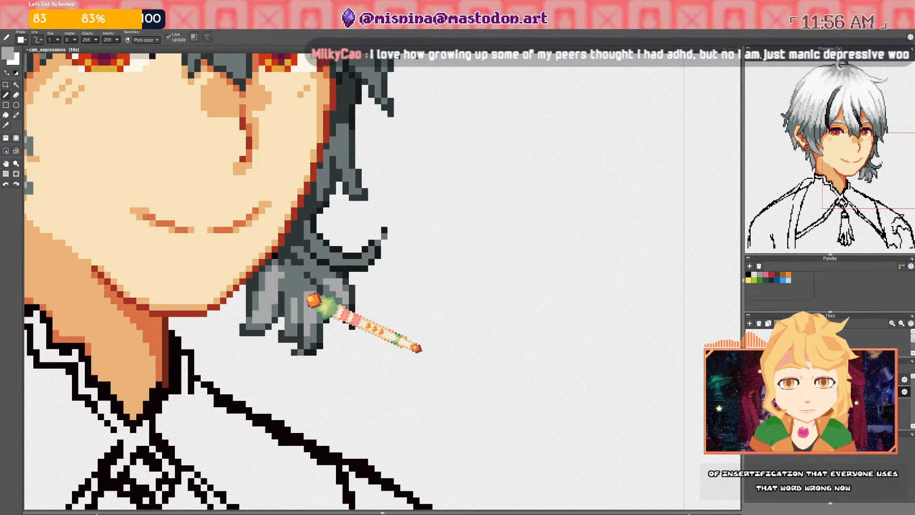
pyautogui.scroll(-2, 310, 290)
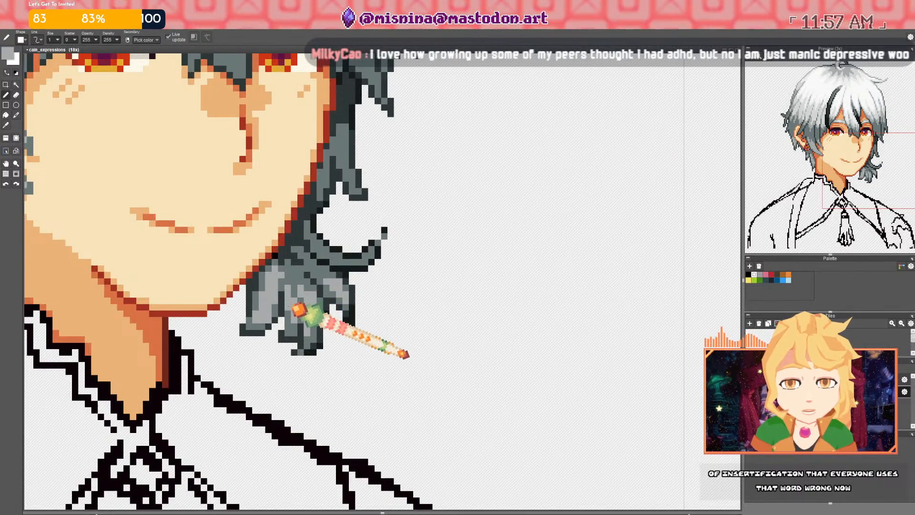
pyautogui.scroll(-2, 312, 301)
pyautogui.scroll(-1, 311, 303)
pyautogui.scroll(3, 311, 303)
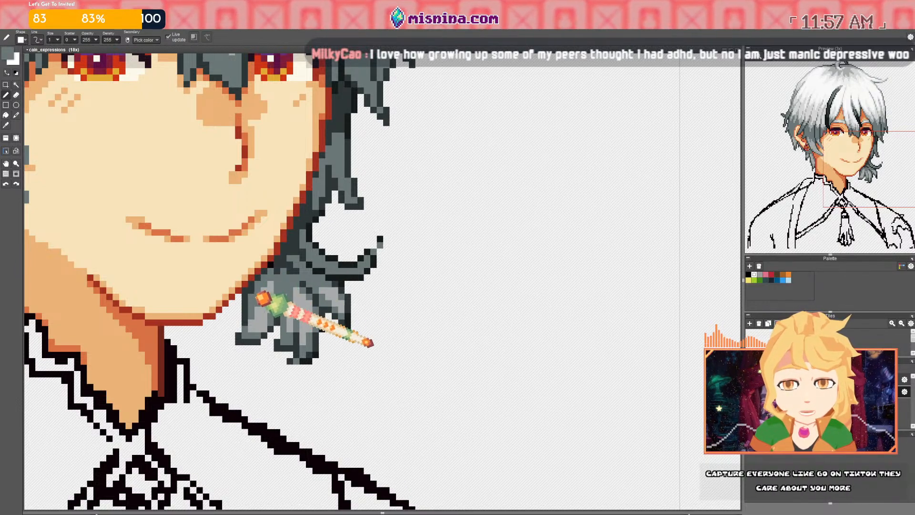
pyautogui.scroll(-5, 262, 282)
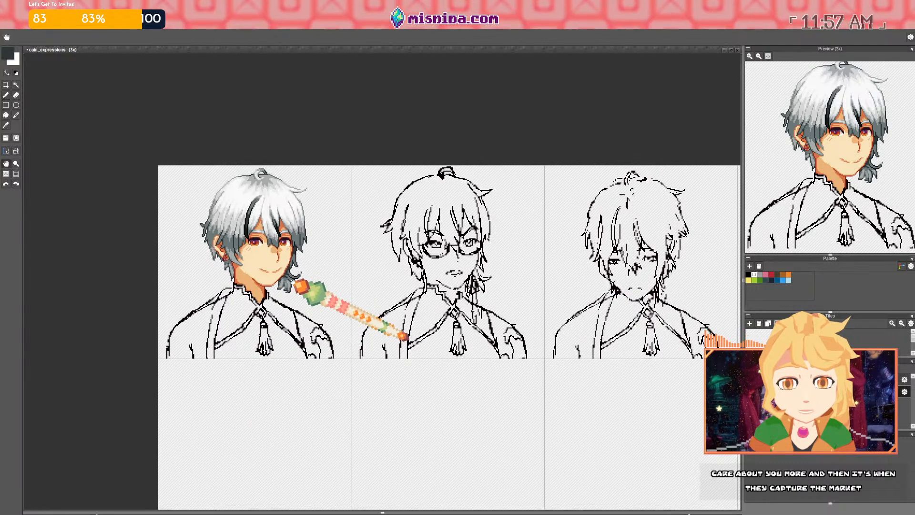
pyautogui.scroll(5, 305, 278)
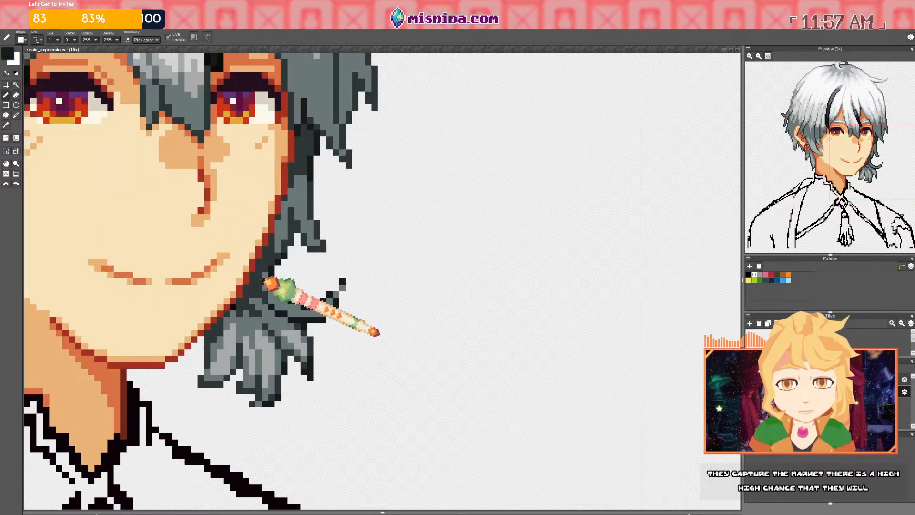
pyautogui.press('e')
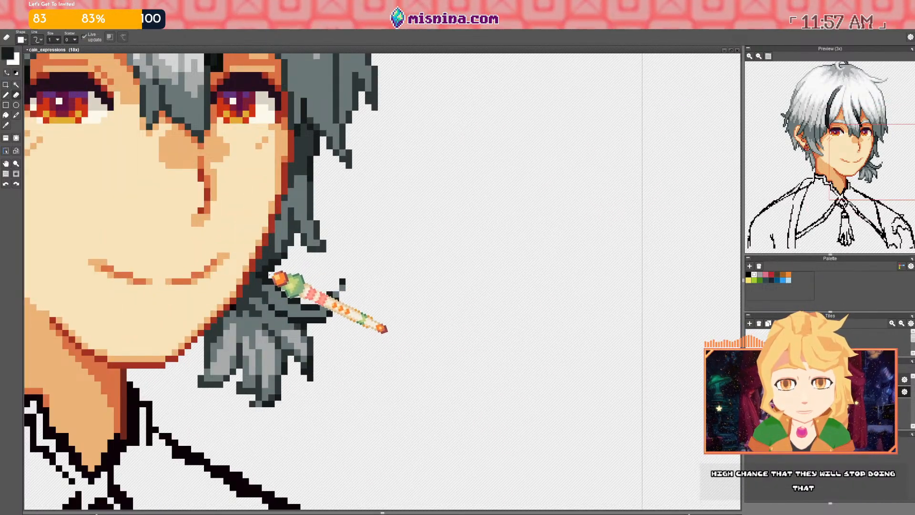
pyautogui.moveTo(271, 275); pyautogui.dragTo(269, 270)
pyautogui.press('b')
pyautogui.click(279, 262)
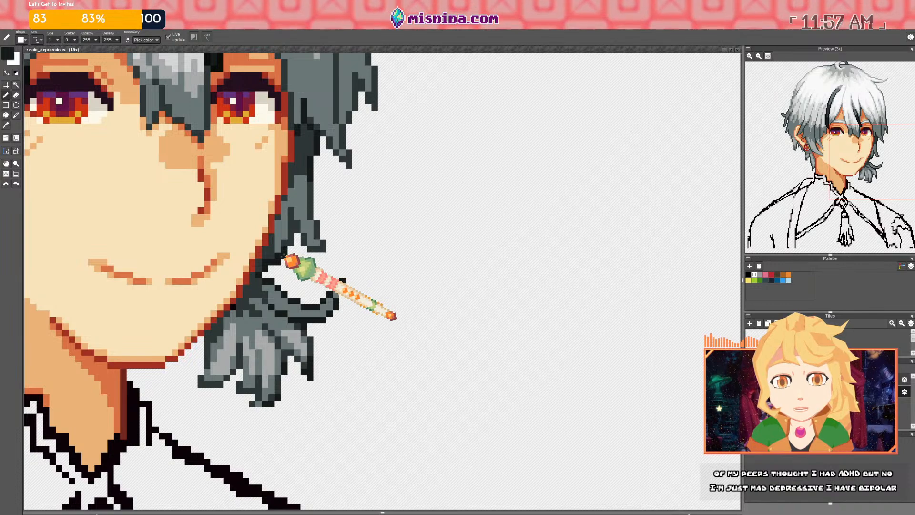
# Round off the longest lock's tip and repaint the edge pixels of the short outer lock in slate
pyautogui.press('e')
pyautogui.scroll(-4, 288, 272)
pyautogui.scroll(-2, 295, 296)
pyautogui.scroll(6, 276, 352)
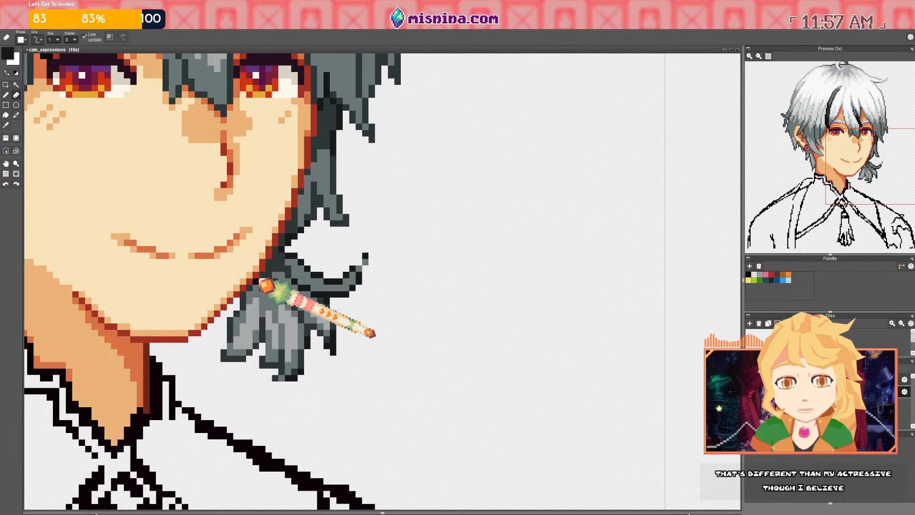
pyautogui.press('b')
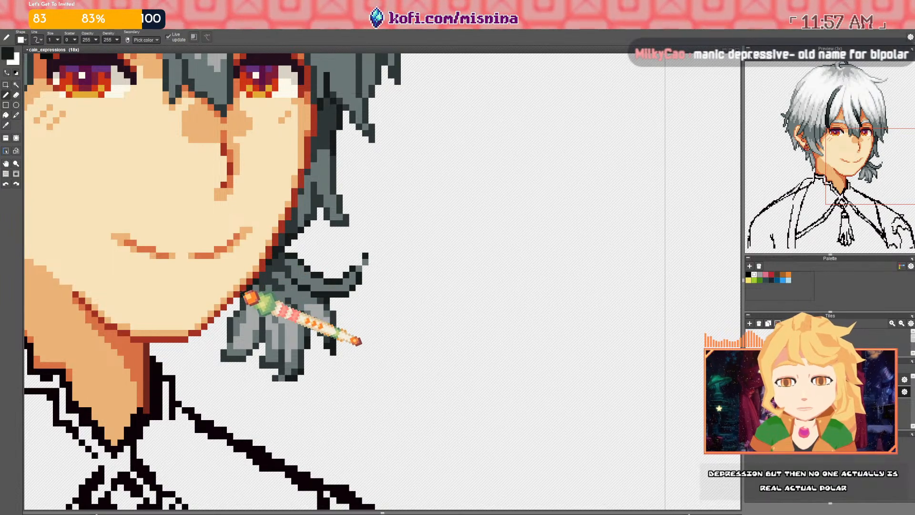
pyautogui.scroll(-3, 260, 285)
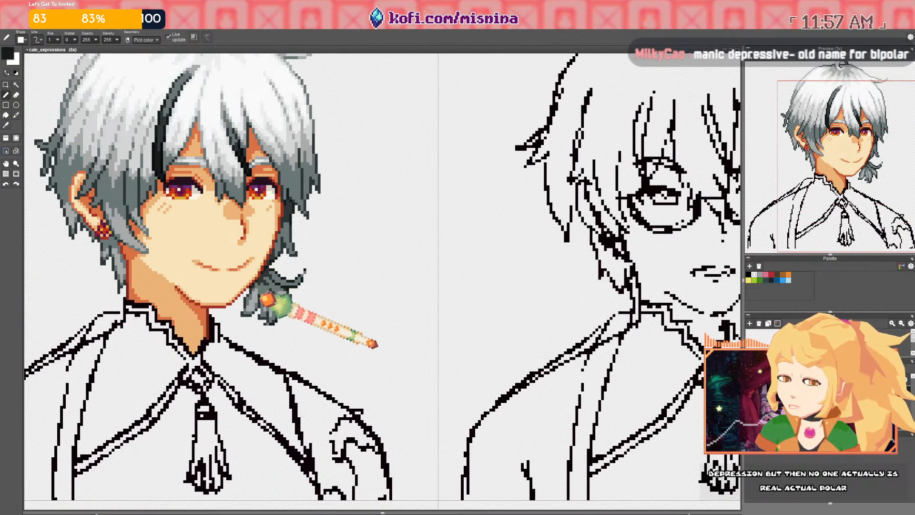
pyautogui.scroll(4, 272, 284)
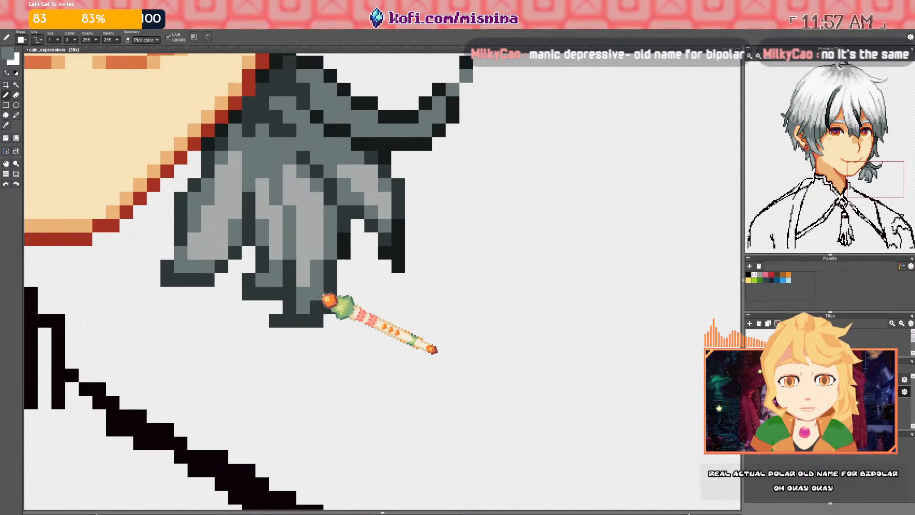
pyautogui.moveTo(317, 320); pyautogui.dragTo(328, 307)
pyautogui.rightClick(346, 224)
pyautogui.moveTo(344, 239); pyautogui.dragTo(344, 253)
pyautogui.click(387, 251)
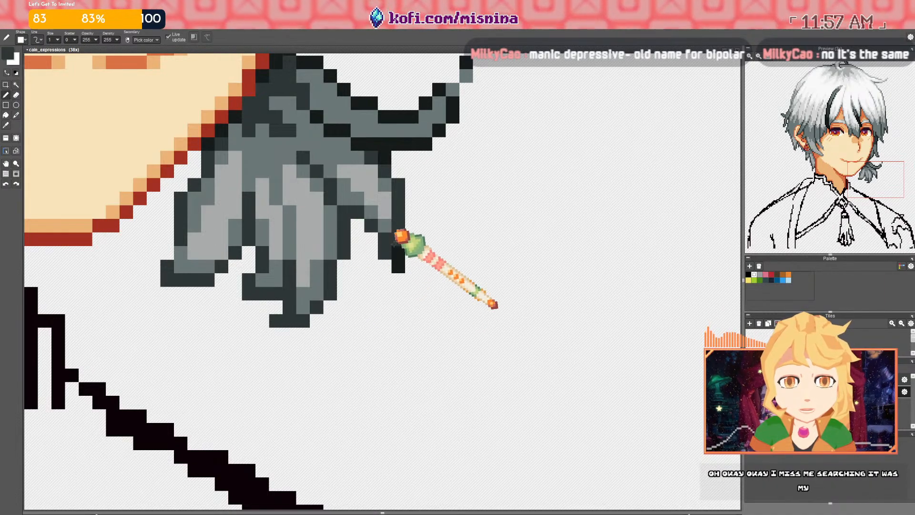
# Examine the shaded ponytail up close and within the whole portrait beside the other expression sketches
pyautogui.scroll(-8, 405, 257)
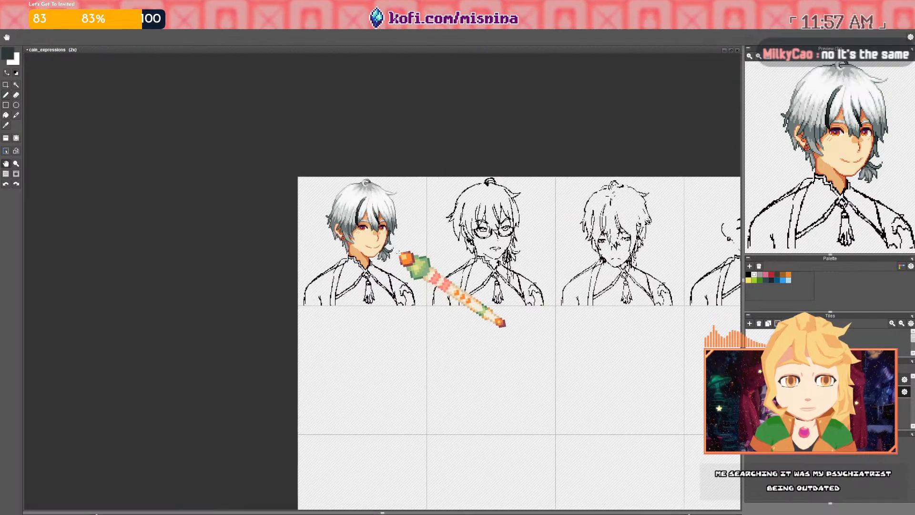
pyautogui.scroll(5, 413, 257)
pyautogui.scroll(-6, 394, 250)
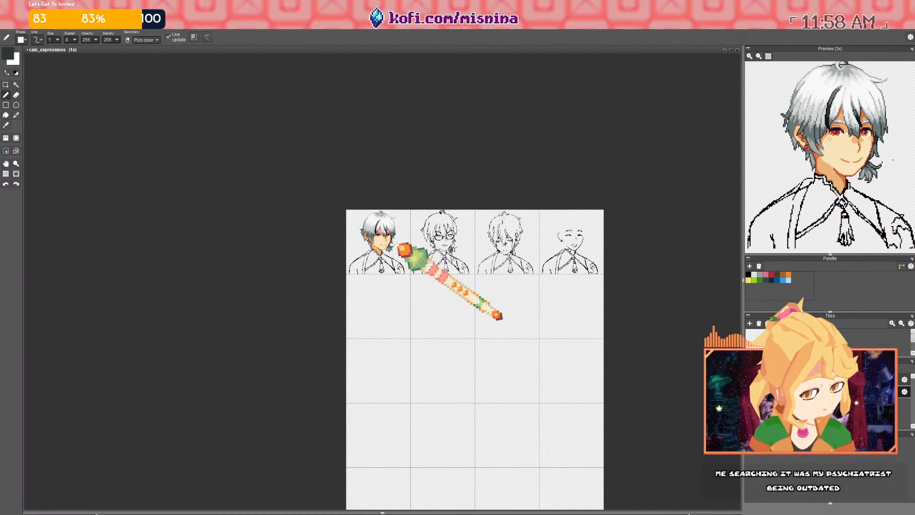
pyautogui.scroll(9, 402, 248)
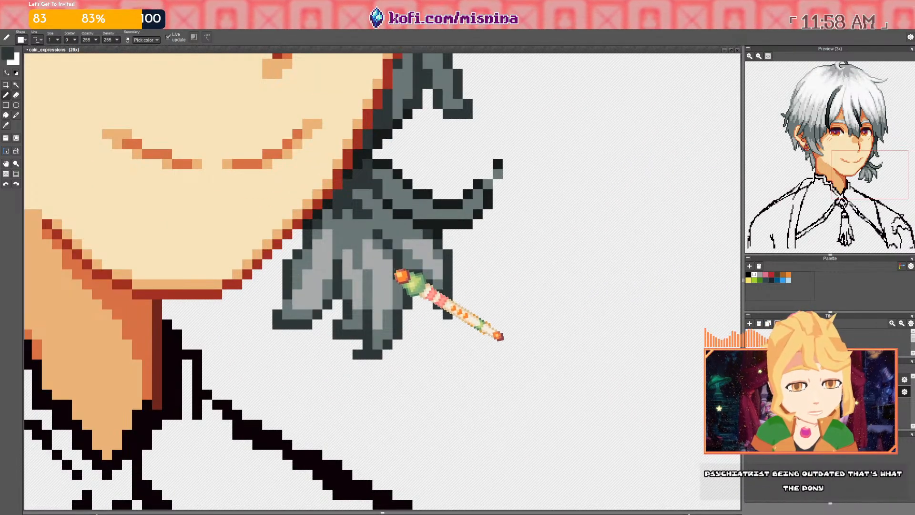
pyautogui.rightClick(395, 267)
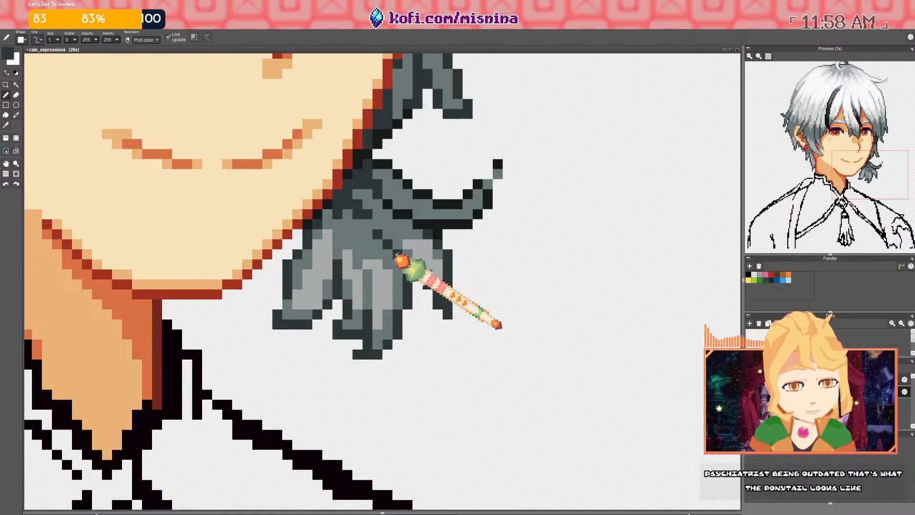
pyautogui.scroll(-7, 405, 265)
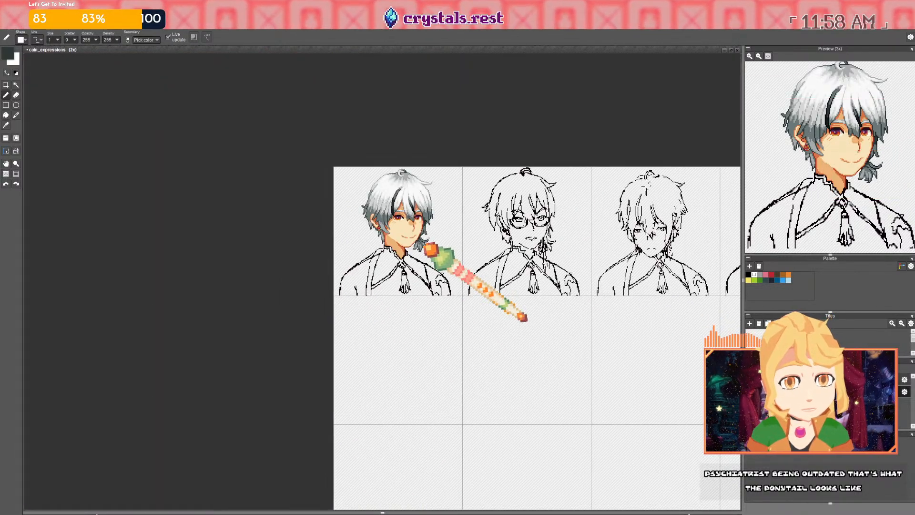
pyautogui.scroll(-1, 522, 318)
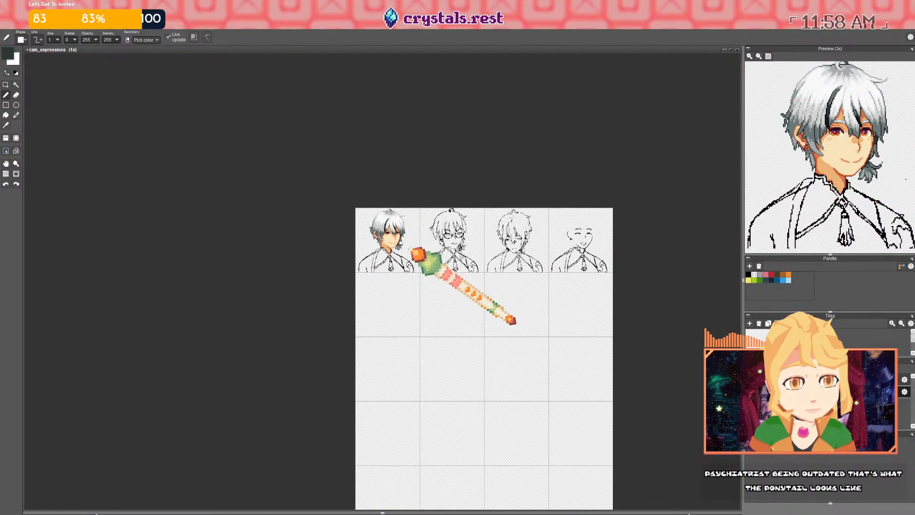
pyautogui.scroll(2, 511, 321)
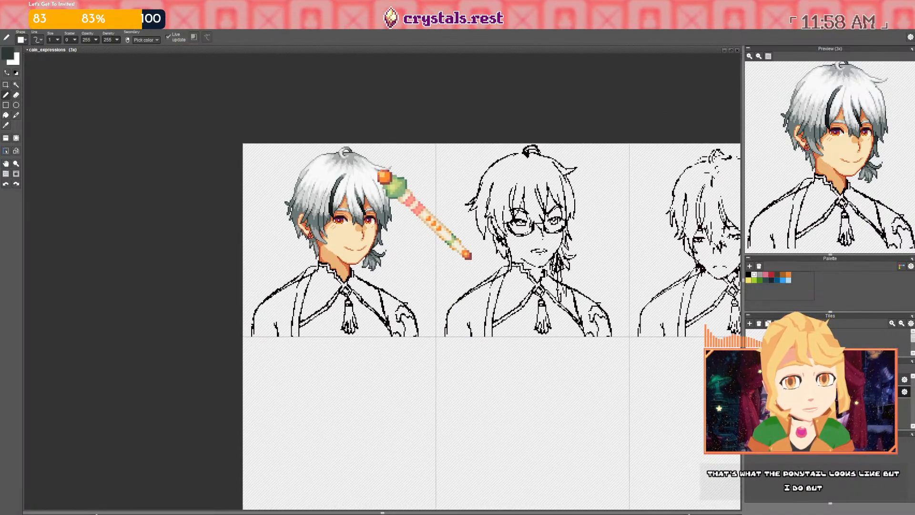
pyautogui.scroll(1, 387, 193)
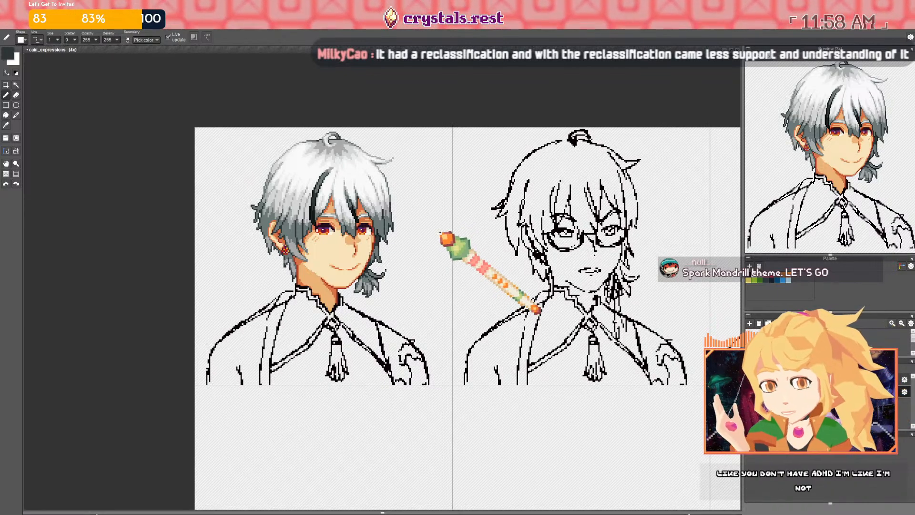
# Save the cain_expressions.pyxel file
pyautogui.moveTo(433, 236); pyautogui.dragTo(397, 234)
pyautogui.moveTo(289, 299); pyautogui.dragTo(330, 297)
pyautogui.hotkey('ctrl', 's')
pyautogui.scroll(1, 314, 289)
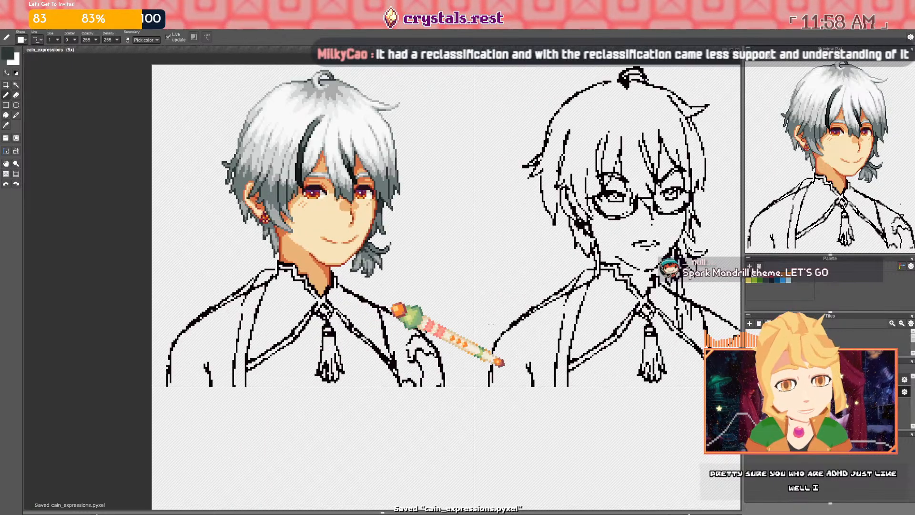
# Draw a red ribbon loop hanging from the ponytail's base below the jaw, over the grey hair
pyautogui.scroll(4, 425, 250)
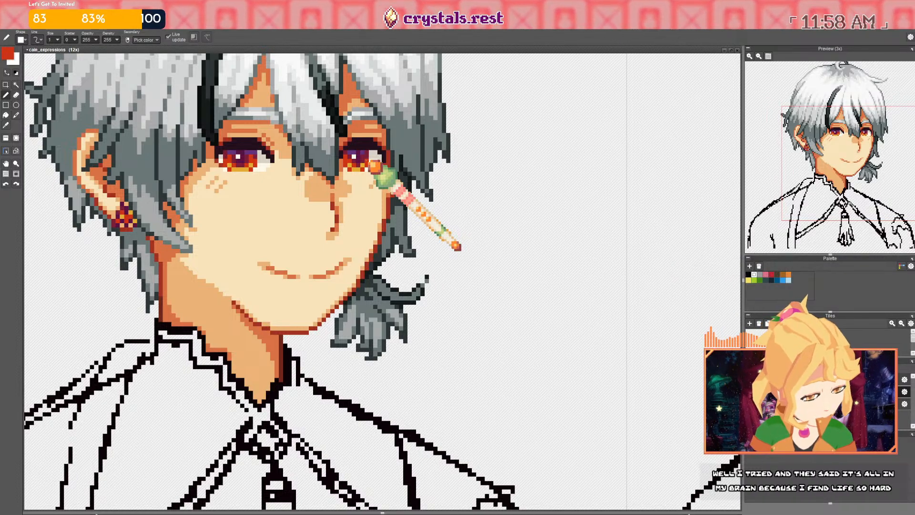
pyautogui.moveTo(369, 300)
pyautogui.mouseDown()
pyautogui.moveTo(362, 256)
pyautogui.moveTo(350, 281)
pyautogui.moveTo(368, 308)
pyautogui.moveTo(357, 290)
pyautogui.mouseUp()
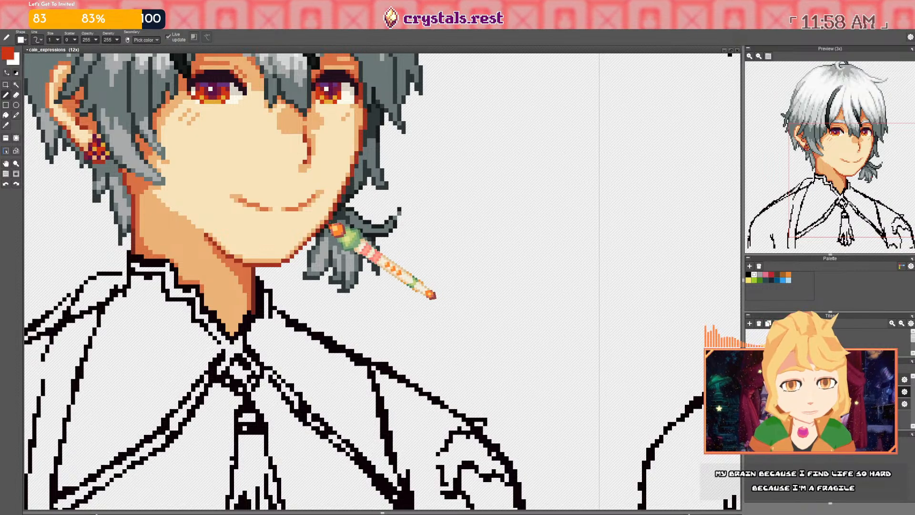
pyautogui.moveTo(334, 230); pyautogui.dragTo(351, 295)
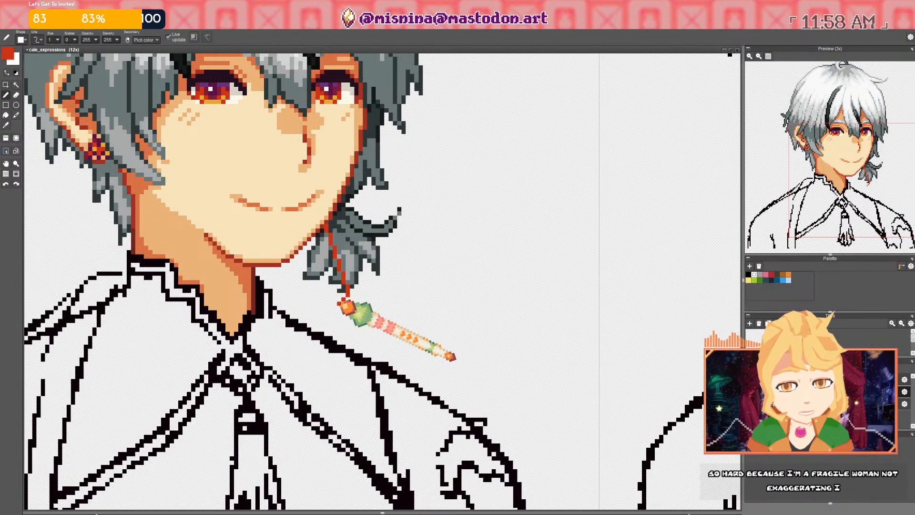
pyautogui.moveTo(337, 304)
pyautogui.mouseDown()
pyautogui.moveTo(319, 292)
pyautogui.moveTo(329, 240)
pyautogui.moveTo(326, 263)
pyautogui.mouseUp()
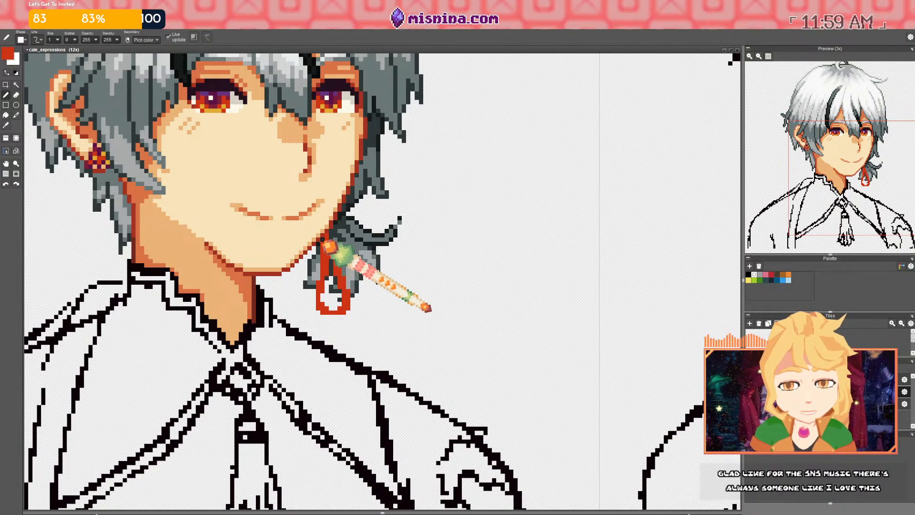
# Draw a second red loop under the jaw beside the first one and close it at the knot to form a bow
pyautogui.scroll(-3, 318, 281)
pyautogui.scroll(4, 315, 285)
pyautogui.scroll(-2, 313, 302)
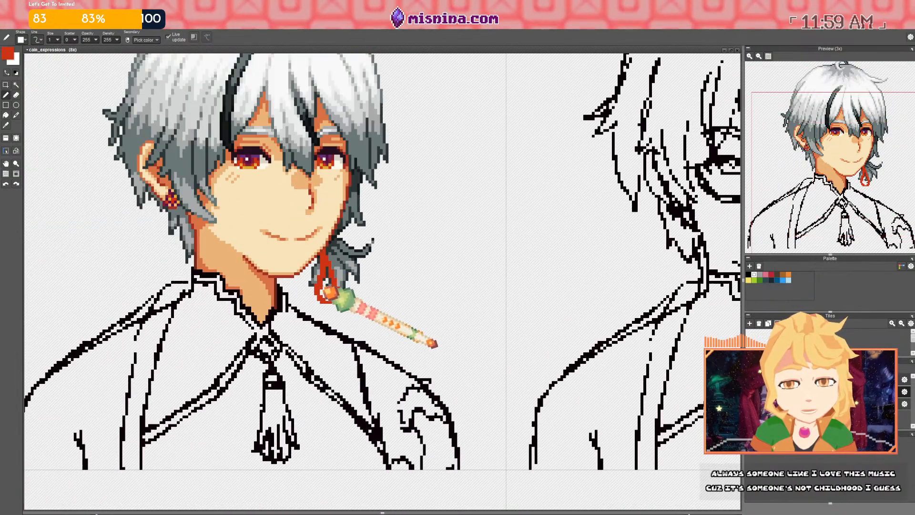
pyautogui.scroll(3, 307, 307)
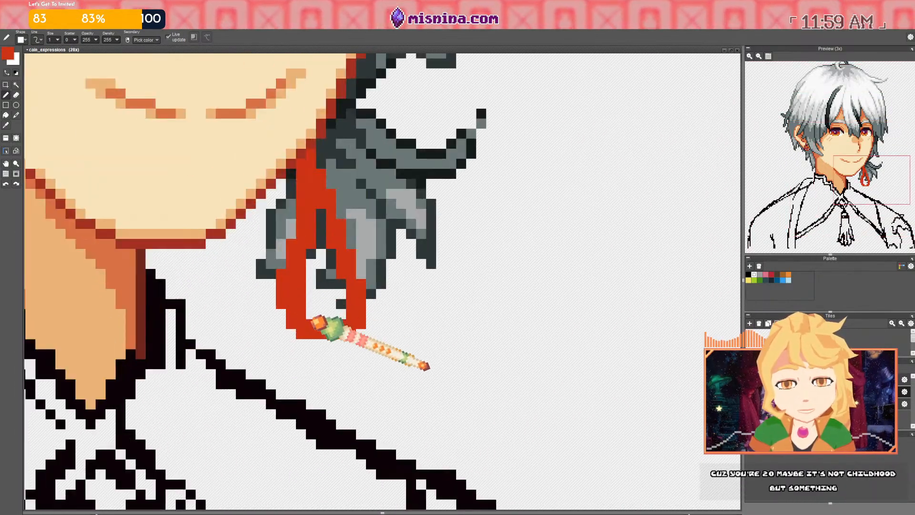
pyautogui.scroll(-6, 346, 328)
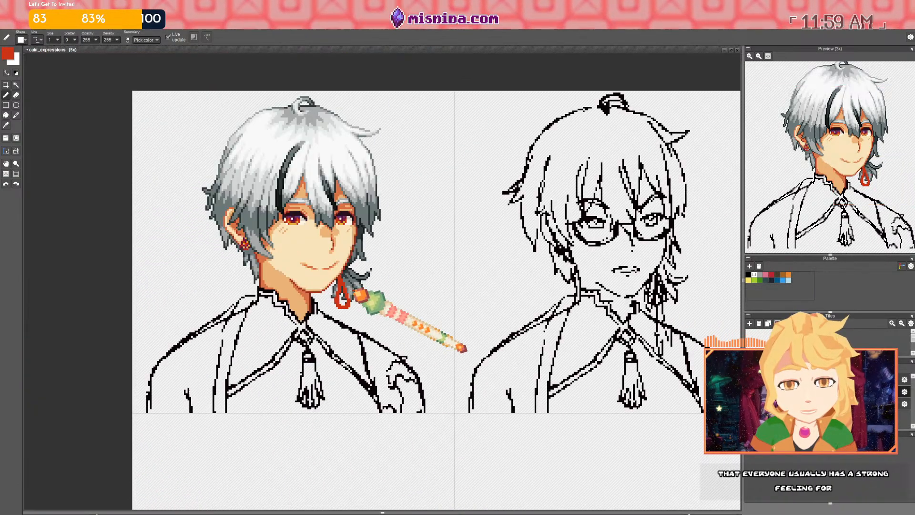
pyautogui.moveTo(353, 304); pyautogui.dragTo(359, 294)
pyautogui.scroll(3, 362, 289)
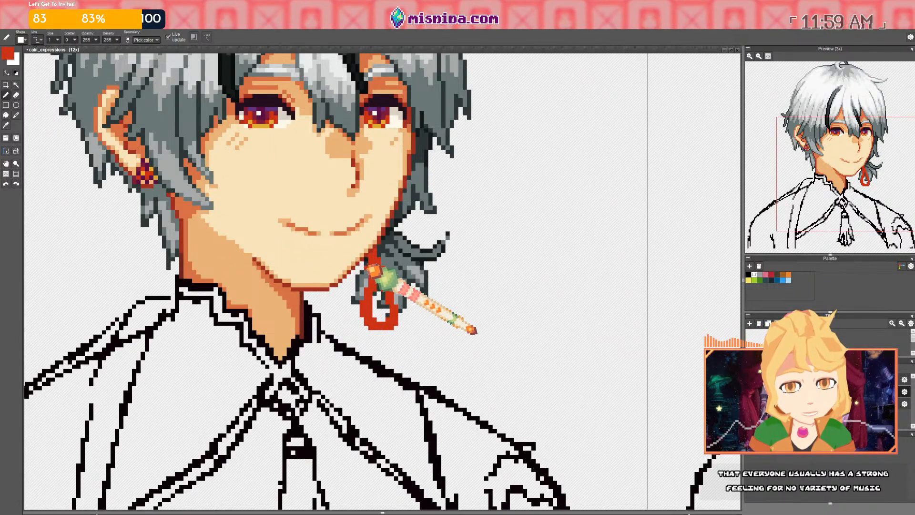
pyautogui.moveTo(329, 310)
pyautogui.mouseDown()
pyautogui.moveTo(341, 290)
pyautogui.moveTo(332, 314)
pyautogui.moveTo(344, 320)
pyautogui.moveTo(362, 293)
pyautogui.mouseUp()
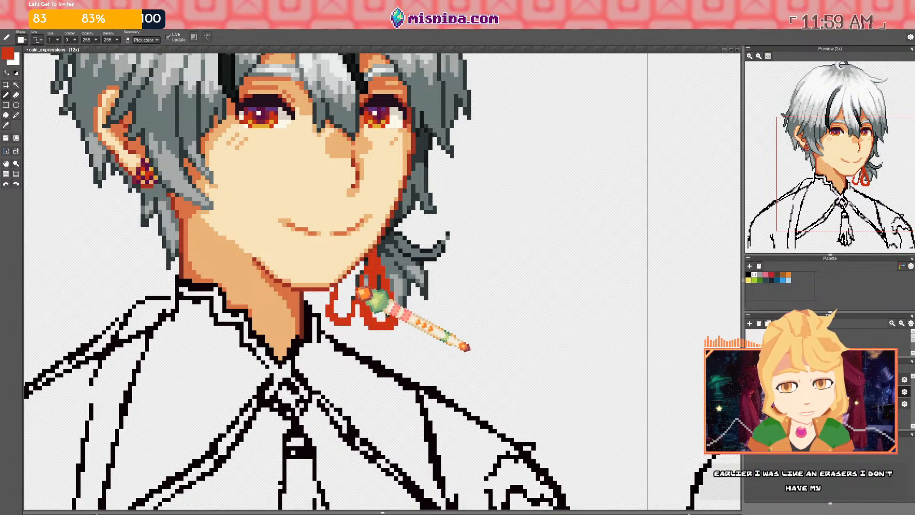
pyautogui.moveTo(366, 261); pyautogui.dragTo(352, 310)
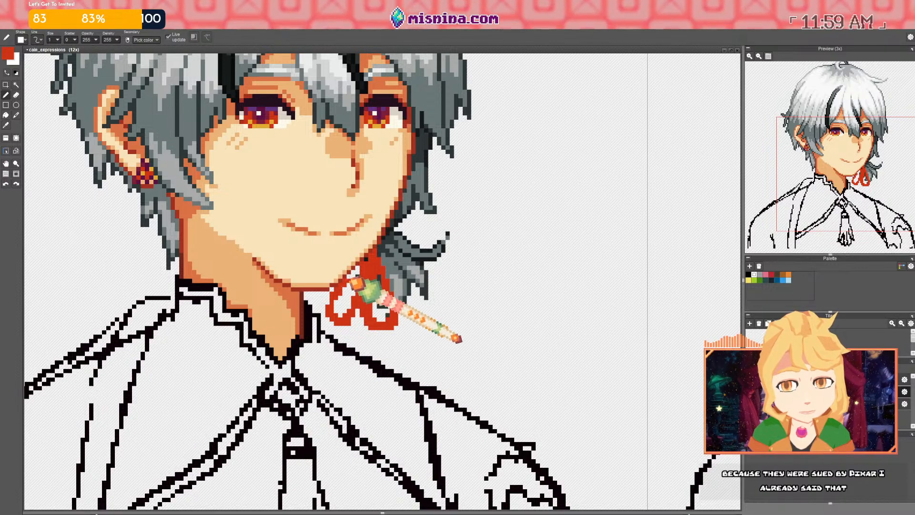
# Touch up the hair pixels around the outer red loop with dark slate and the eraser, and undo the last grey stroke
pyautogui.scroll(-5, 364, 273)
pyautogui.scroll(6, 377, 267)
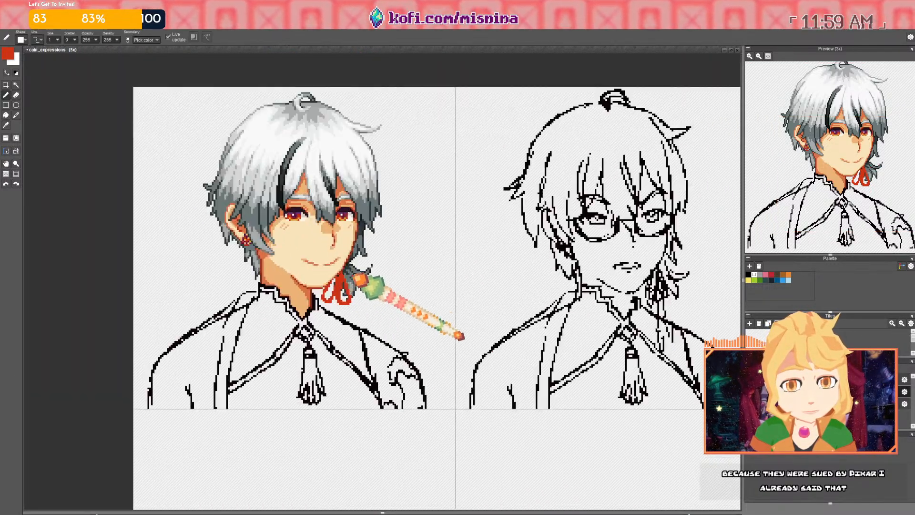
pyautogui.moveTo(322, 310); pyautogui.dragTo(320, 281)
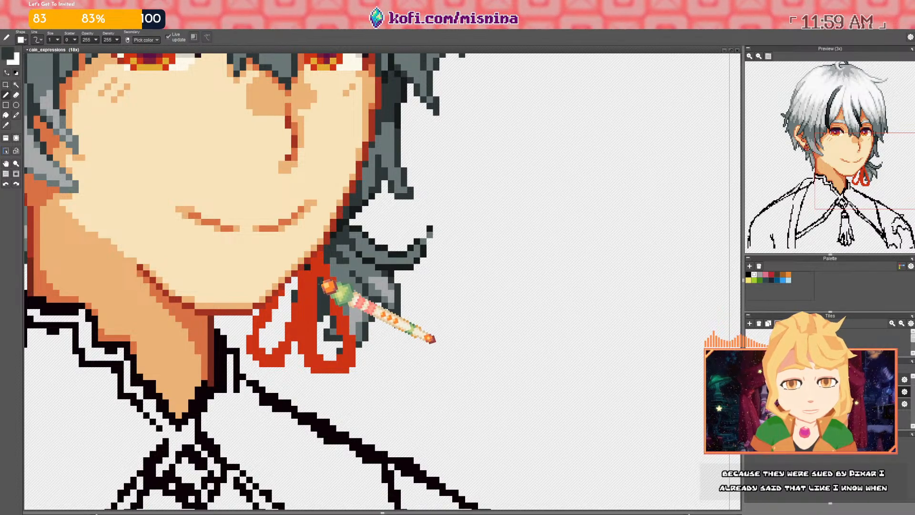
pyautogui.press('e')
pyautogui.click(316, 334)
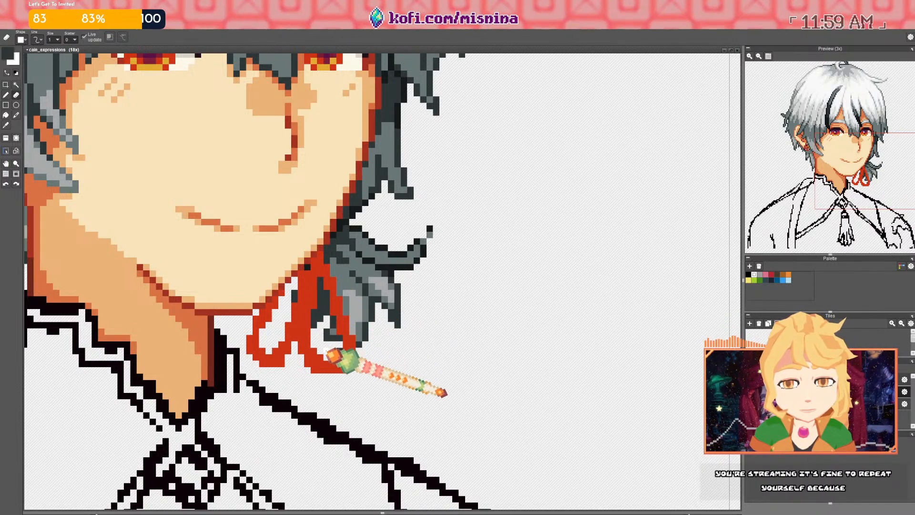
pyautogui.press('b')
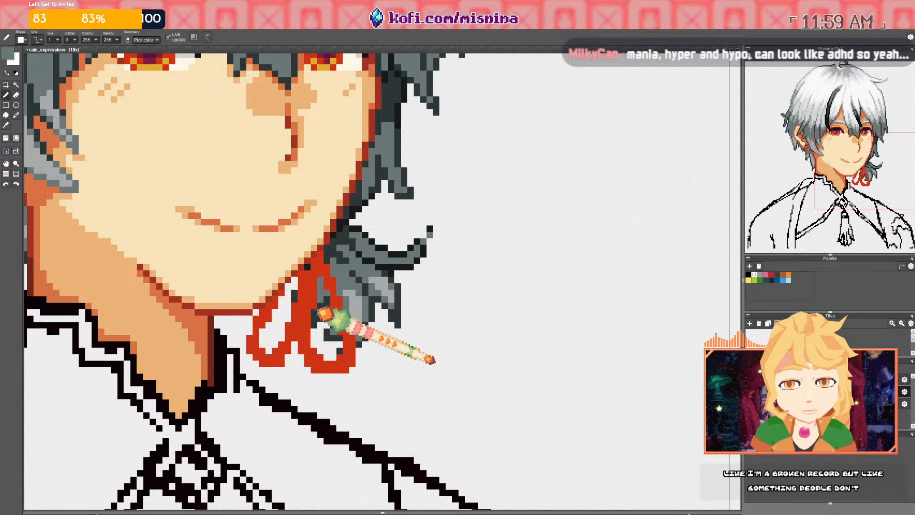
pyautogui.hotkey('ctrl', 'z')
pyautogui.scroll(-4, 434, 358)
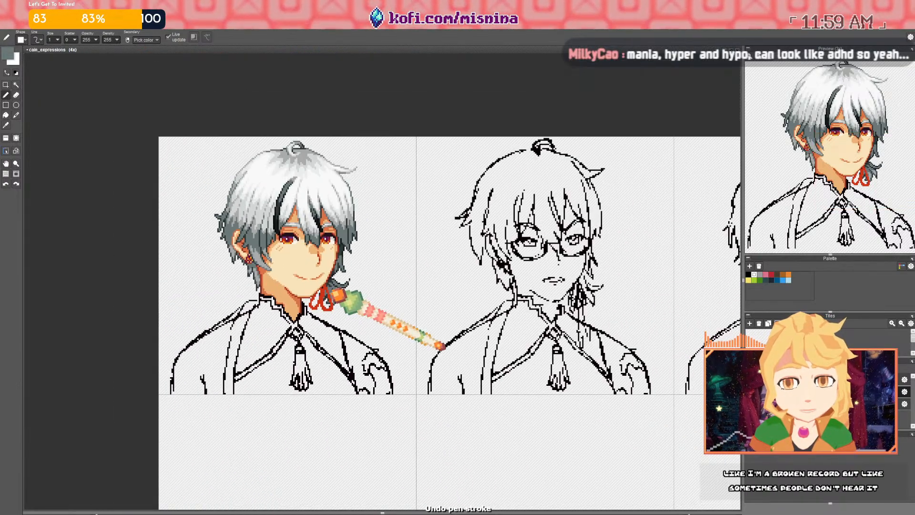
# Pick up the ribbon red again and refine the outline of the loop under the jaw
pyautogui.scroll(5, 336, 294)
pyautogui.rightClick(293, 282)
pyautogui.click(310, 262)
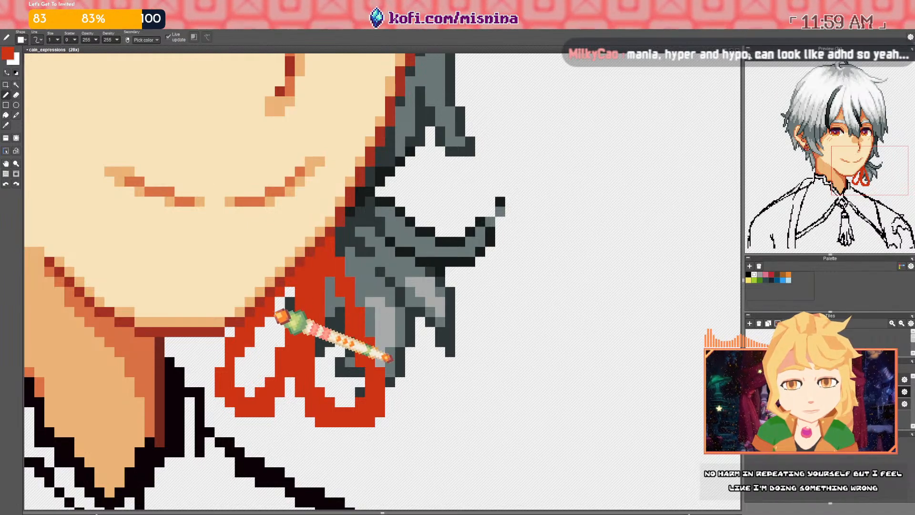
pyautogui.scroll(-6, 280, 316)
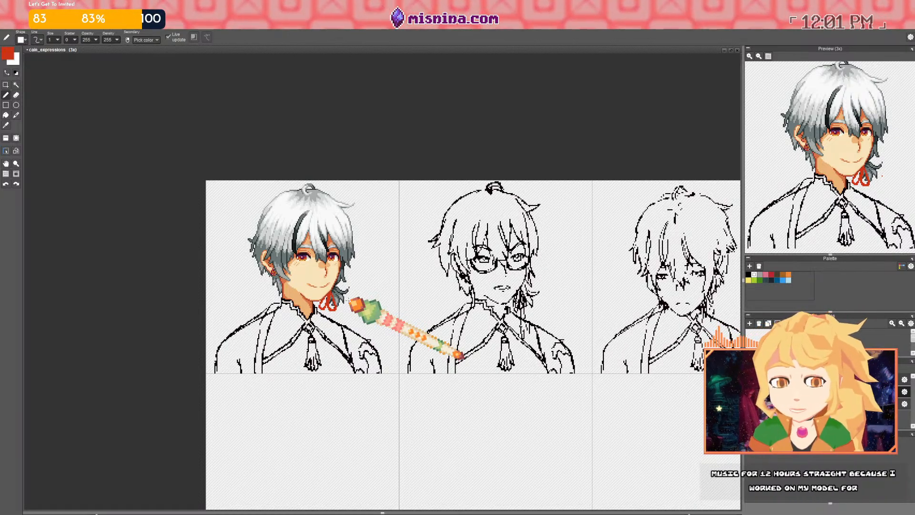
pyautogui.scroll(6, 369, 299)
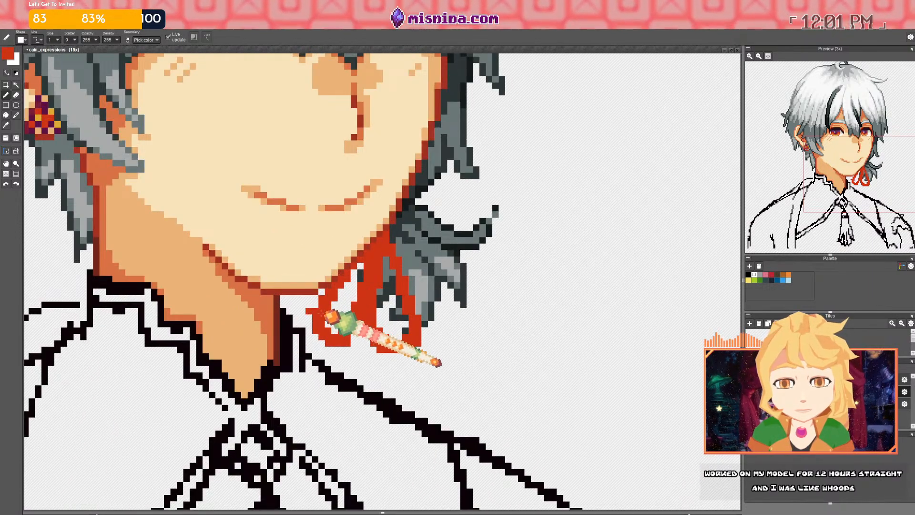
pyautogui.press('e')
pyautogui.scroll(-5, 308, 304)
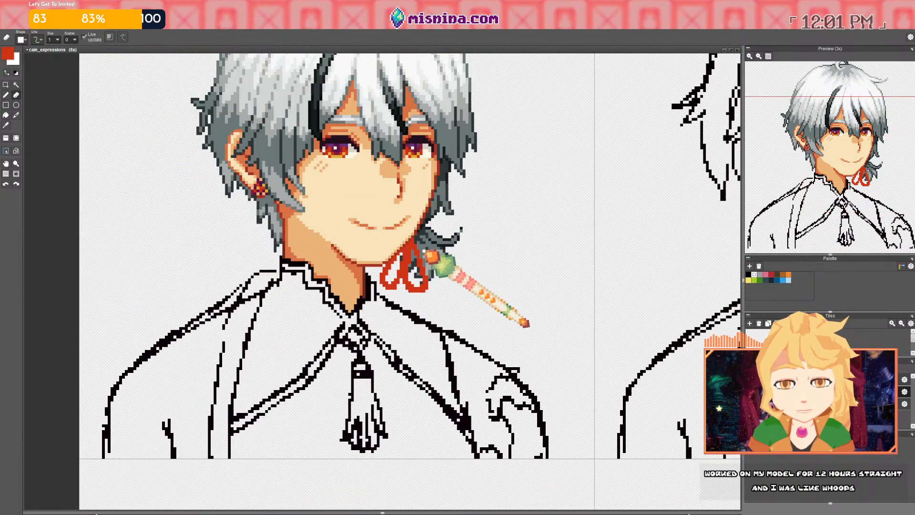
# Draw a short red ribbon tail hanging from the bow's knot down to the shoulder line
pyautogui.press('b')
pyautogui.scroll(4, 328, 260)
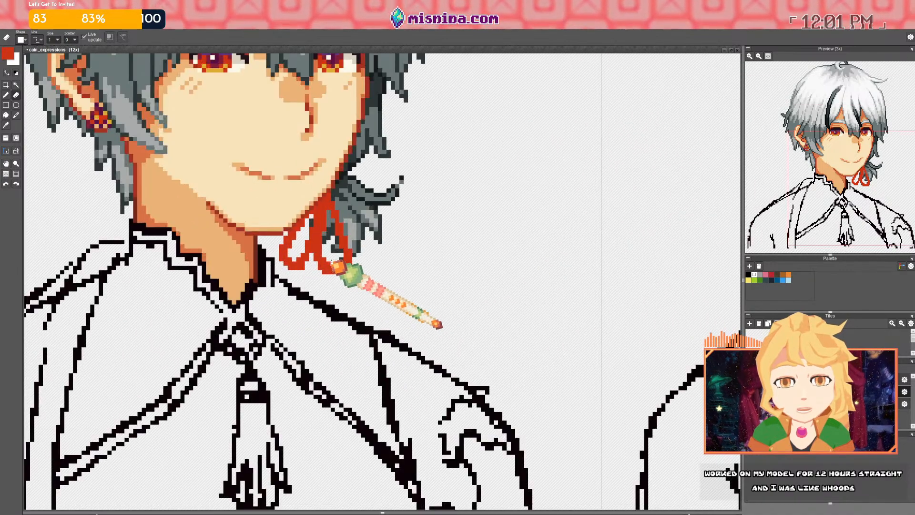
pyautogui.moveTo(316, 261); pyautogui.dragTo(320, 326)
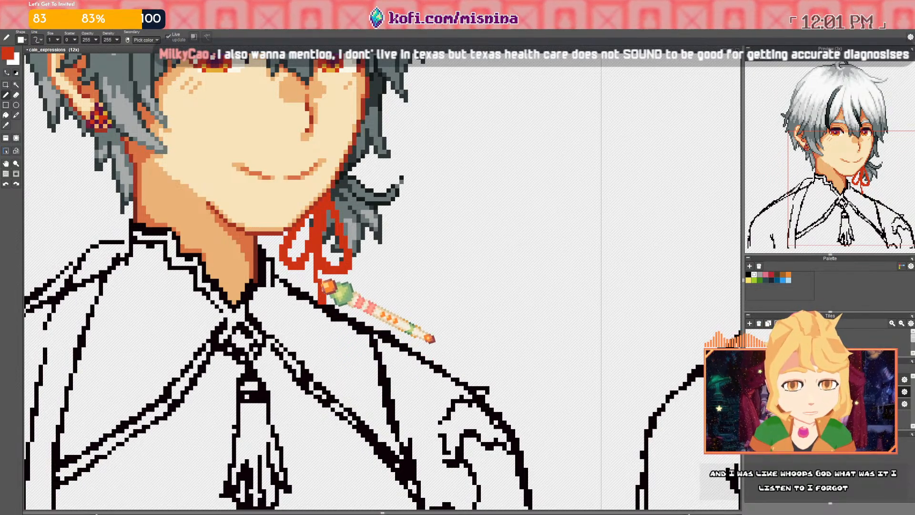
pyautogui.press('e')
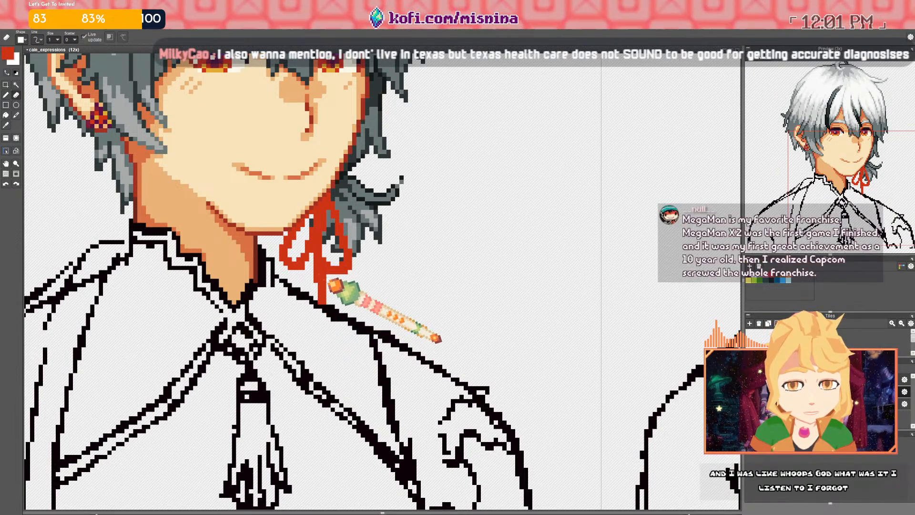
pyautogui.press('b')
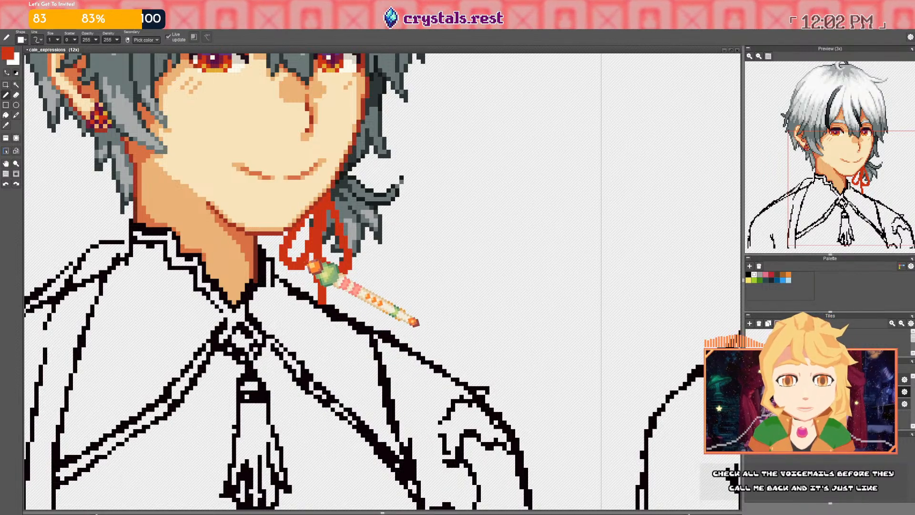
# Draw a longer red ribbon tail beside the short one, undoing and redrawing the stroke past the shoulder line
pyautogui.moveTo(306, 263); pyautogui.dragTo(307, 320)
pyautogui.hotkey('ctrl', 'z')
pyautogui.moveTo(302, 289)
pyautogui.mouseDown()
pyautogui.moveTo(303, 319)
pyautogui.moveTo(299, 290)
pyautogui.mouseUp()
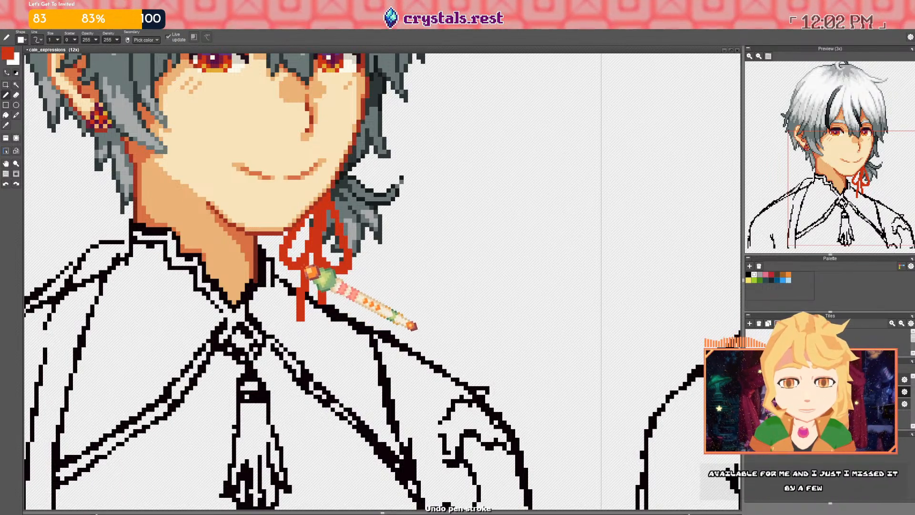
# Outline a narrow rectangular tassel at the end of the longer ribbon tail and fill it with red
pyautogui.scroll(-2, 310, 269)
pyautogui.scroll(-1, 297, 289)
pyautogui.scroll(2, 298, 288)
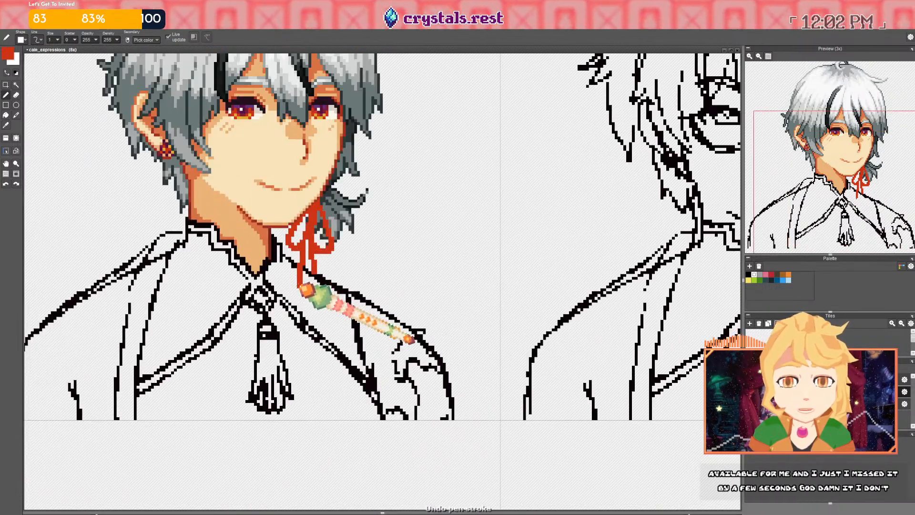
pyautogui.scroll(2, 298, 289)
pyautogui.moveTo(291, 288)
pyautogui.mouseDown()
pyautogui.moveTo(292, 307)
pyautogui.moveTo(309, 309)
pyautogui.moveTo(310, 289)
pyautogui.moveTo(292, 329)
pyautogui.moveTo(300, 363)
pyautogui.moveTo(308, 352)
pyautogui.mouseUp()
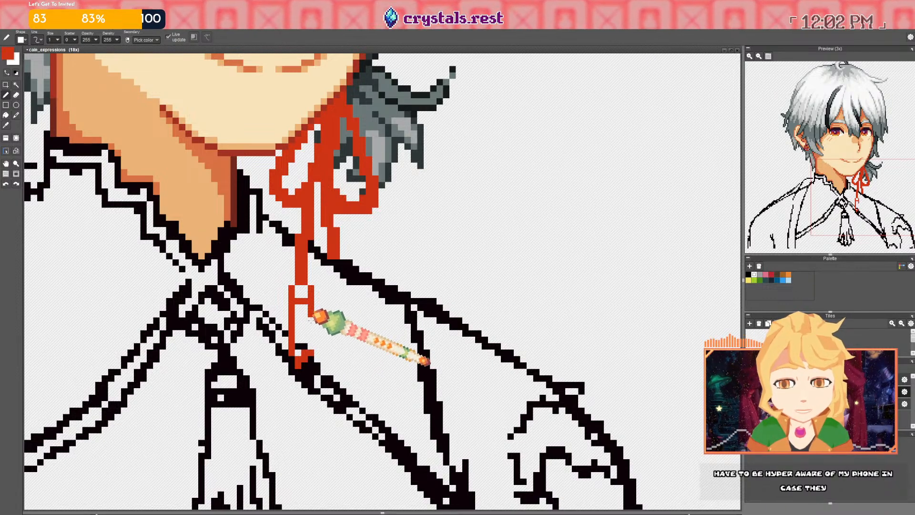
pyautogui.moveTo(306, 362); pyautogui.dragTo(302, 291)
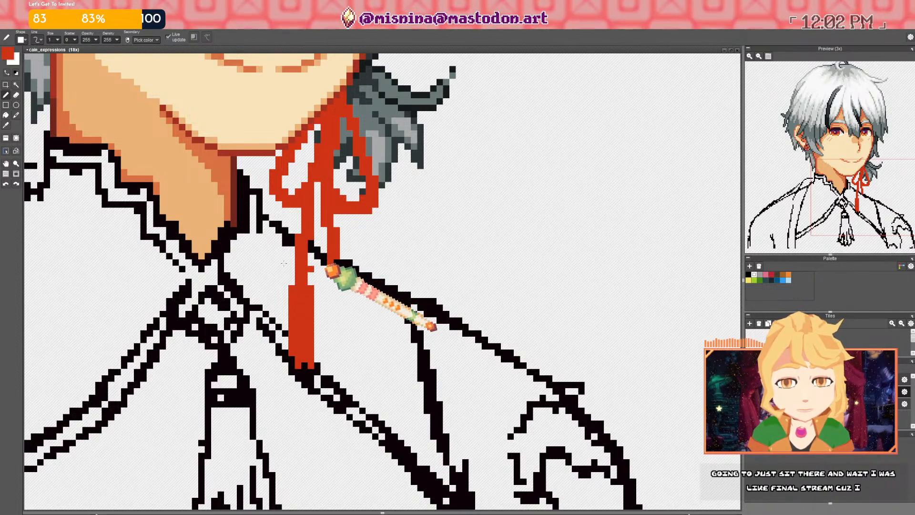
# Sample dark maroon from the eye and shade the inner loop's base and the bow's centre, undoing the stray stroke
pyautogui.scroll(-7, 395, 230)
pyautogui.moveTo(395, 231)
pyautogui.mouseDown()
pyautogui.moveTo(358, 236)
pyautogui.moveTo(332, 276)
pyautogui.mouseUp()
pyautogui.scroll(2, 340, 252)
pyautogui.scroll(1, 331, 274)
pyautogui.scroll(1, 317, 244)
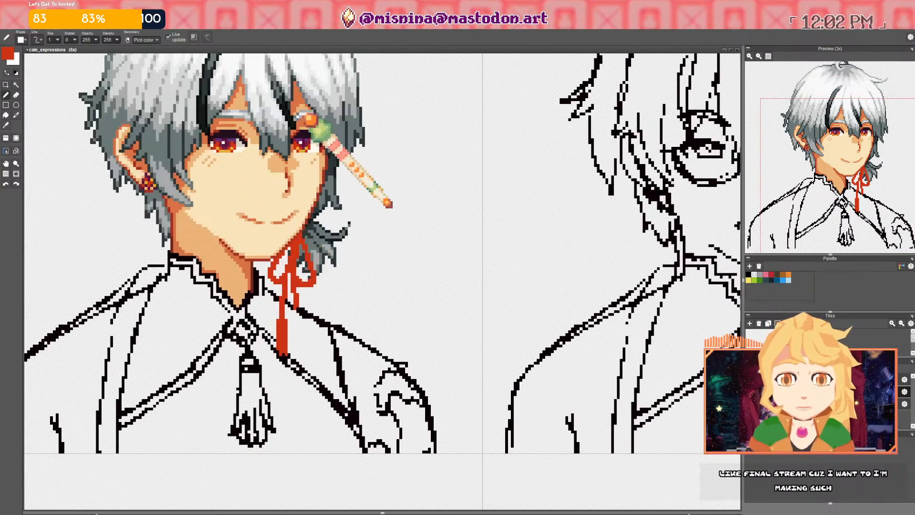
pyautogui.scroll(1, 300, 127)
pyautogui.scroll(1, 305, 144)
pyautogui.rightClick(309, 150)
pyautogui.moveTo(294, 431); pyautogui.dragTo(295, 277)
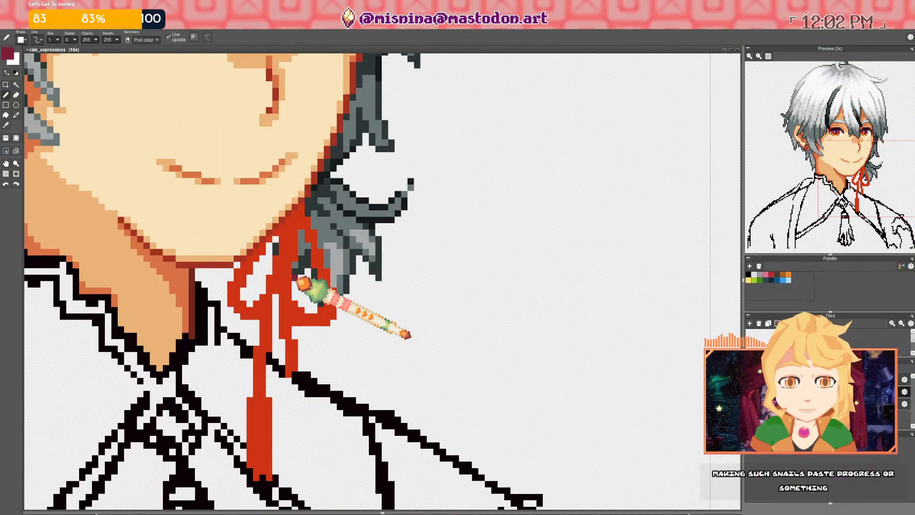
pyautogui.moveTo(257, 316); pyautogui.dragTo(281, 271)
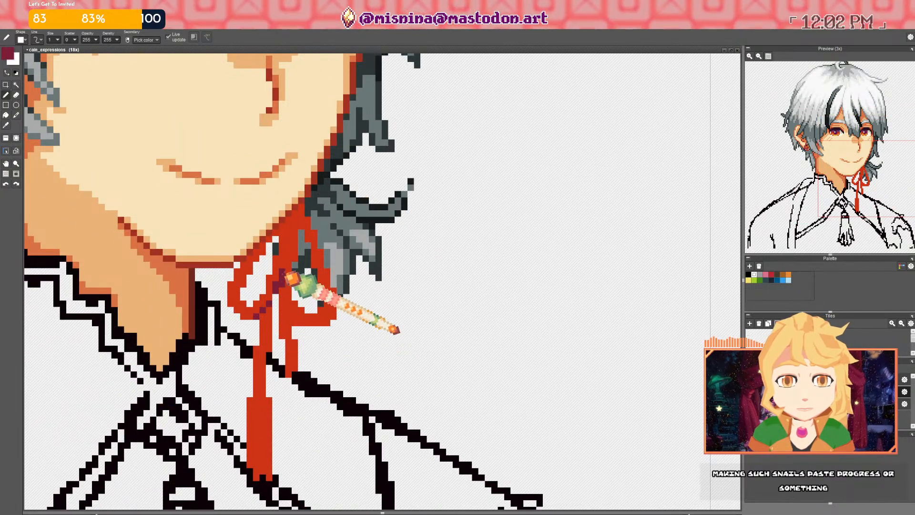
pyautogui.hotkey('ctrl', 'z')
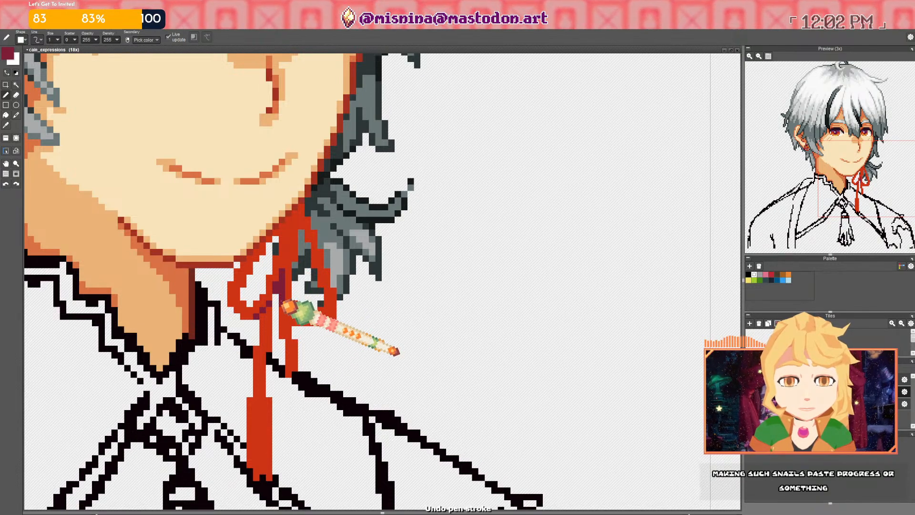
# Shade the outer edges of both bow loops and the tops of the ribbon tails in maroon, undoing the last stroke
pyautogui.moveTo(288, 312); pyautogui.dragTo(327, 323)
pyautogui.rightClick(292, 306)
pyautogui.rightClick(295, 322)
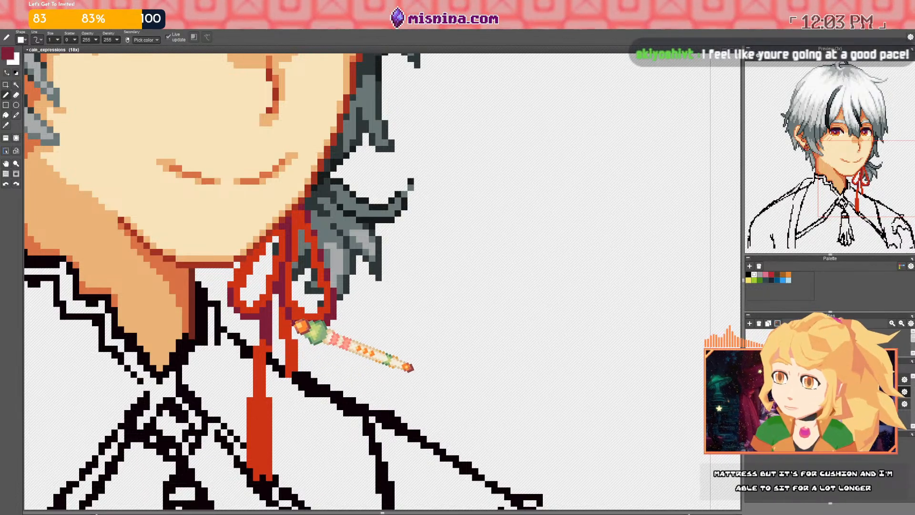
pyautogui.press('space')
pyautogui.moveTo(313, 329); pyautogui.dragTo(297, 327)
pyautogui.hotkey('ctrl', 'z')
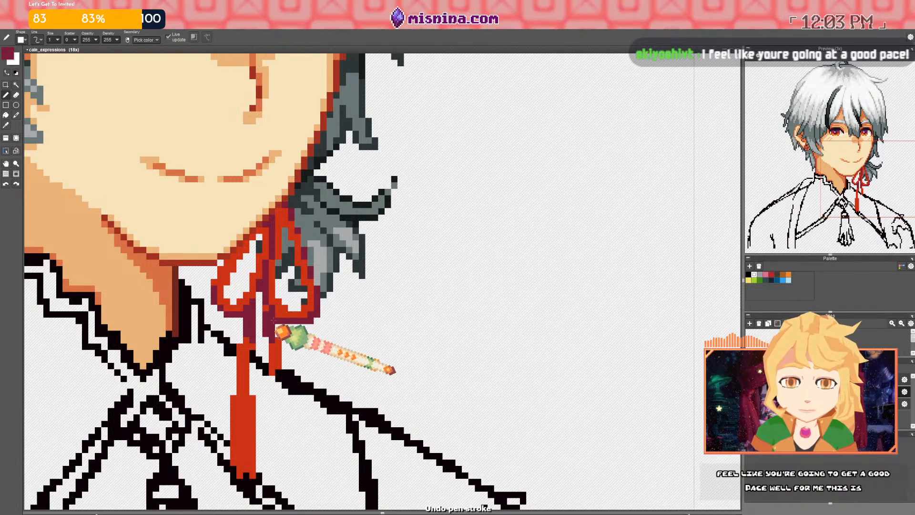
# Sample dark purple from the eye and deepen the bow's centre and the spots where the loops meet the tails
pyautogui.scroll(-4, 283, 338)
pyautogui.scroll(4, 323, 299)
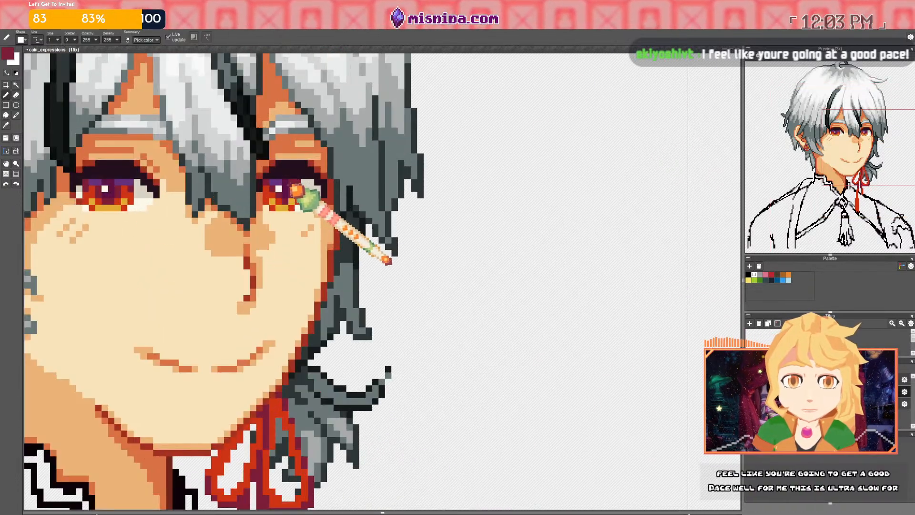
pyautogui.scroll(-3, 303, 200)
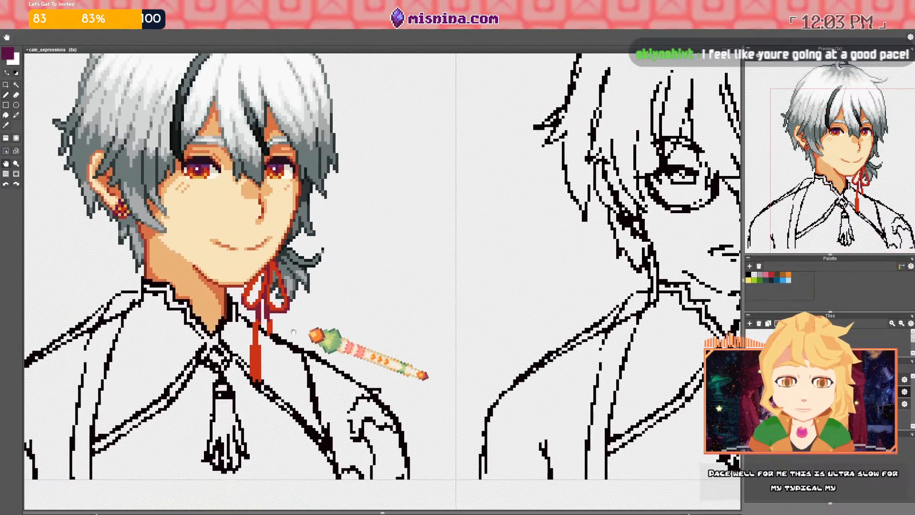
pyautogui.scroll(5, 308, 331)
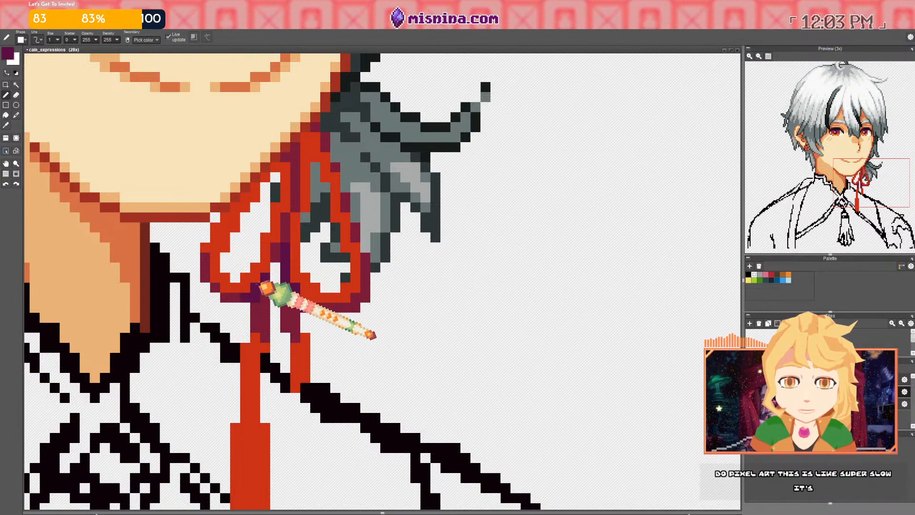
pyautogui.scroll(-4, 267, 286)
pyautogui.scroll(5, 286, 306)
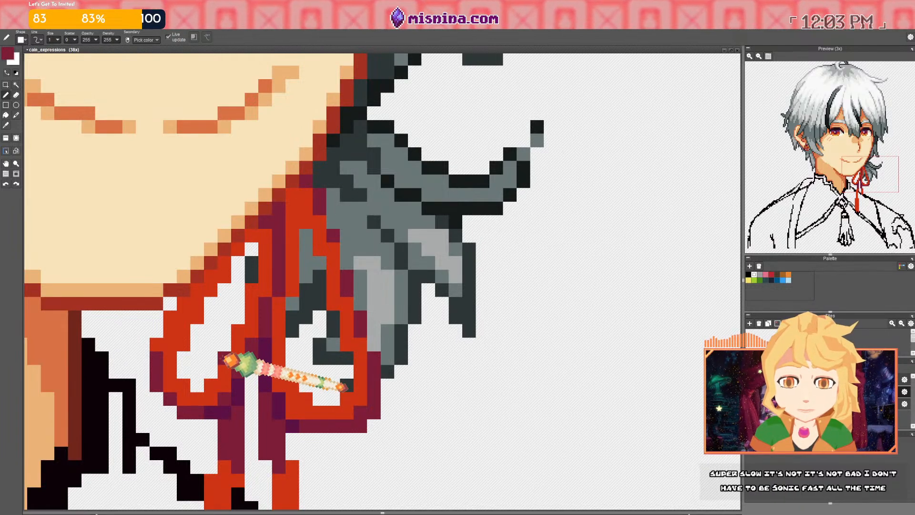
# Shade the inner corners of both bow loops and the upper edge of the loop nearest the neck in maroon
pyautogui.click(214, 382)
pyautogui.click(185, 383)
pyautogui.click(184, 344)
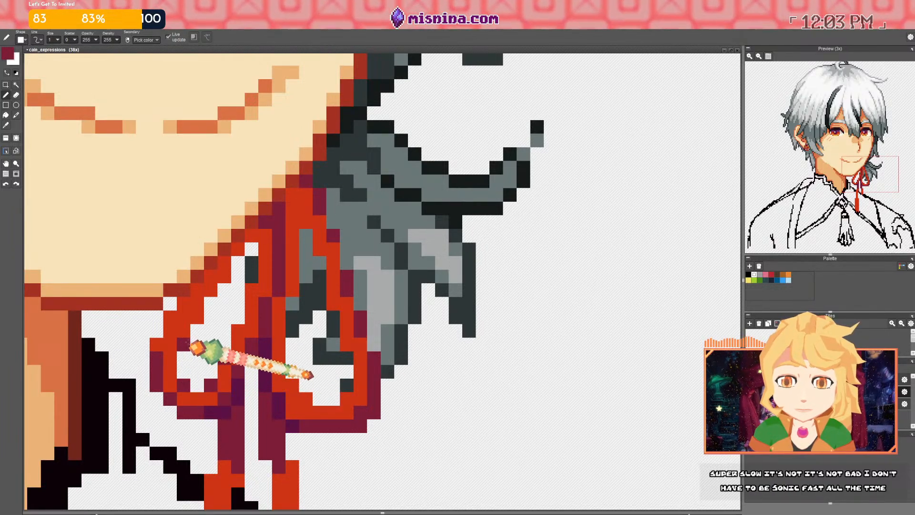
pyautogui.scroll(-4, 231, 284)
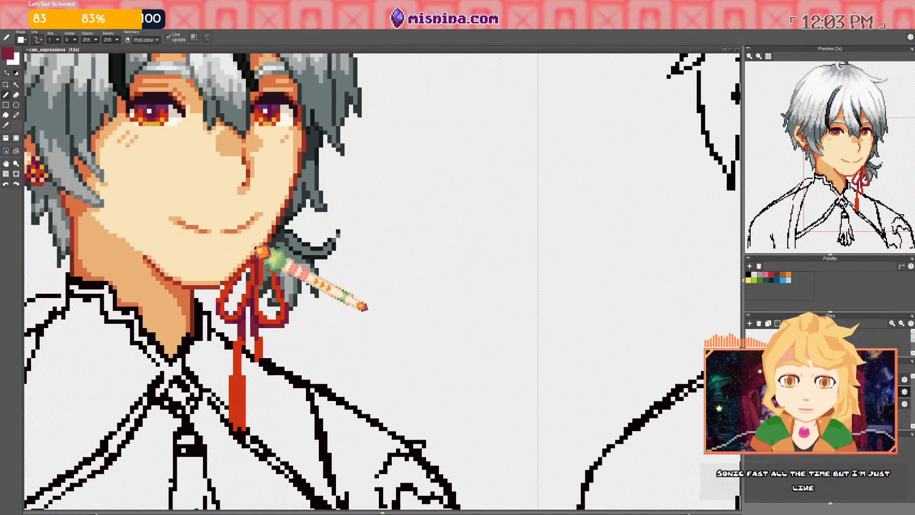
pyautogui.scroll(2, 258, 179)
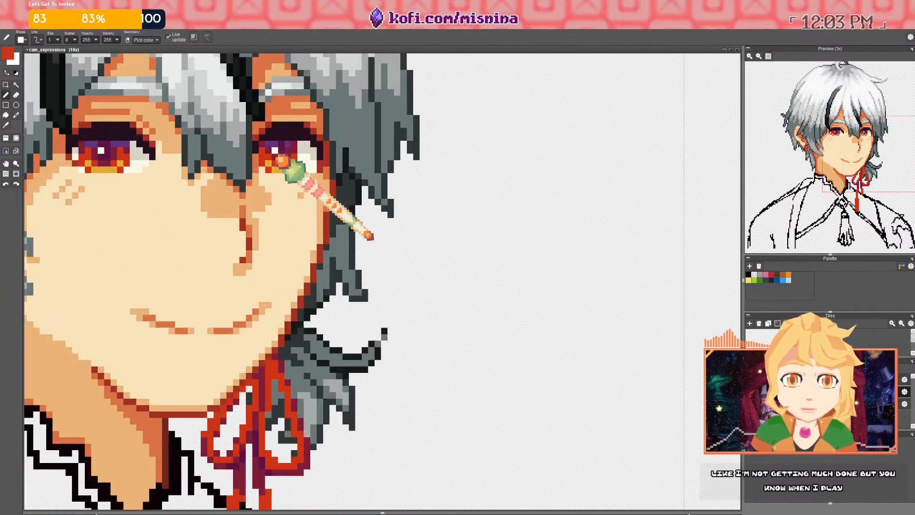
pyautogui.scroll(-2, 283, 162)
pyautogui.scroll(3, 277, 279)
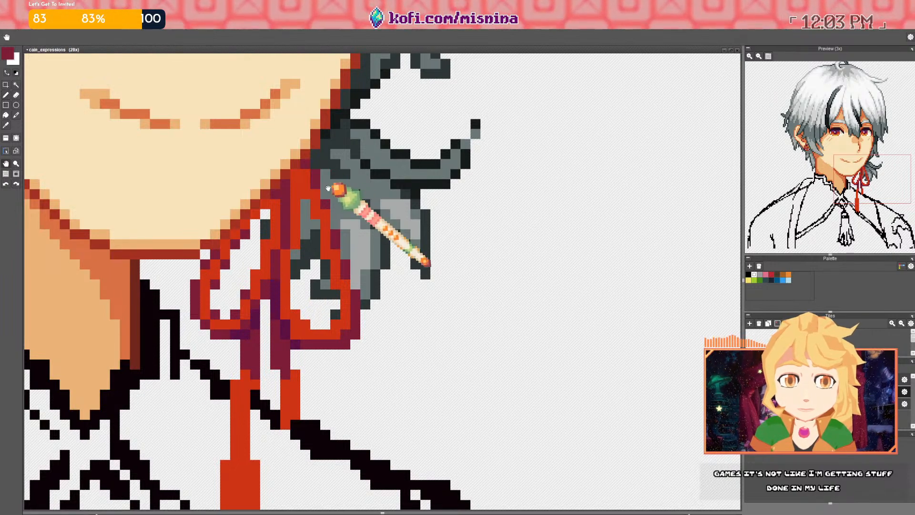
pyautogui.moveTo(335, 175); pyautogui.dragTo(311, 204)
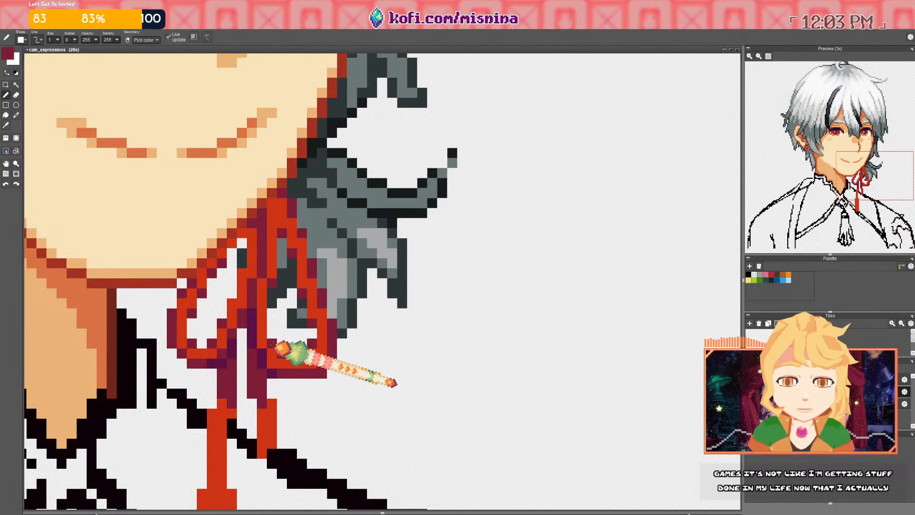
pyautogui.scroll(-2, 273, 338)
# Outline the tassel's cap with a maroon band and extend the maroon shadow down the edge of the longer ribbon tail
pyautogui.moveTo(274, 350); pyautogui.dragTo(263, 285)
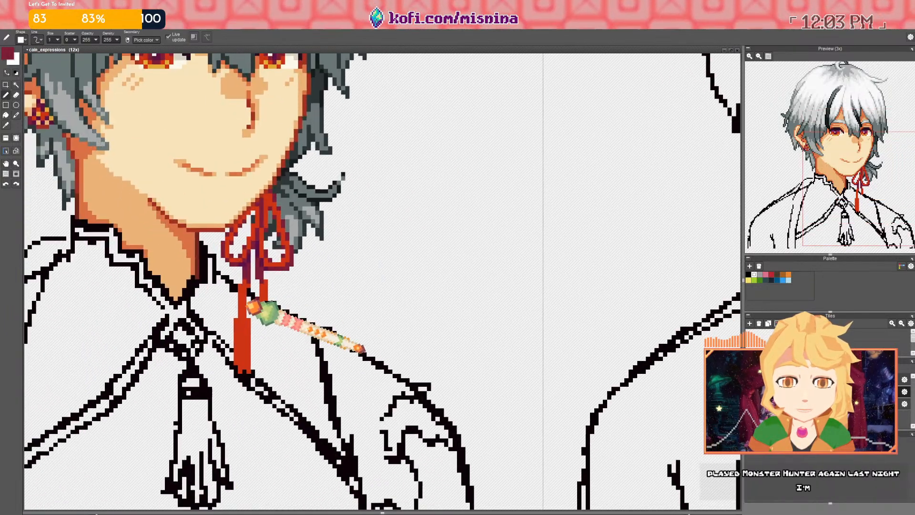
pyautogui.scroll(1, 246, 316)
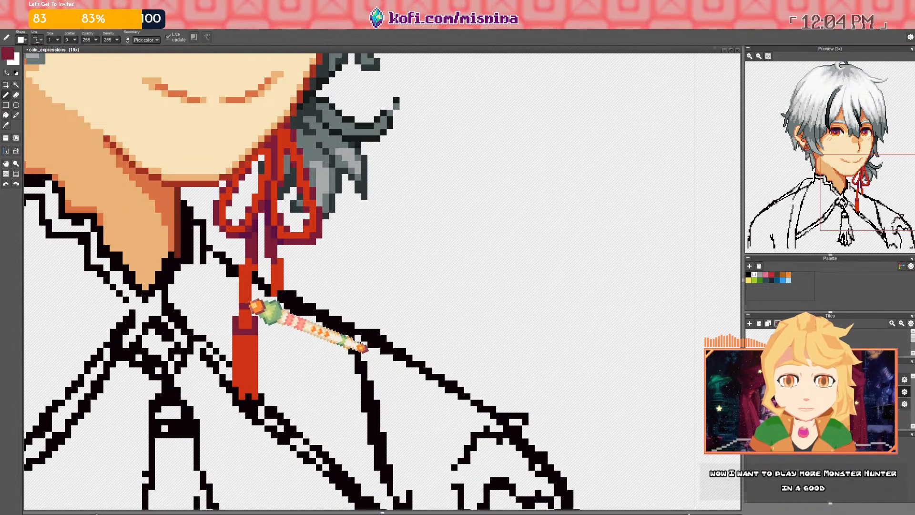
pyautogui.scroll(-1, 251, 303)
pyautogui.scroll(3, 246, 306)
pyautogui.rightClick(238, 288)
pyautogui.moveTo(233, 302); pyautogui.dragTo(247, 303)
pyautogui.scroll(-3, 249, 293)
pyautogui.moveTo(253, 249)
pyautogui.mouseDown()
pyautogui.moveTo(258, 261)
pyautogui.moveTo(239, 287)
pyautogui.mouseUp()
pyautogui.scroll(1, 258, 262)
pyautogui.rightClick(256, 260)
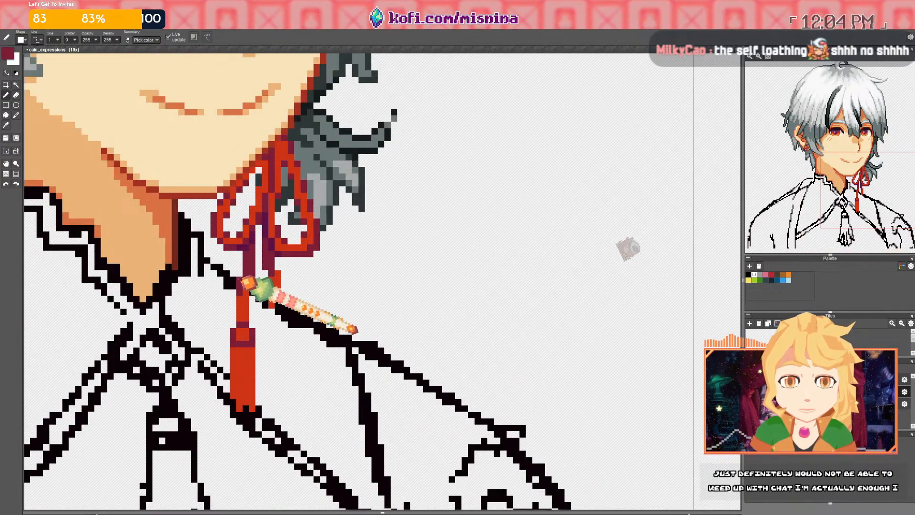
# Lower the pen opacity to 132 to blend darker mid-tones along the base of the loop nearest the neck, undoing stray strokes
pyautogui.scroll(2, 246, 282)
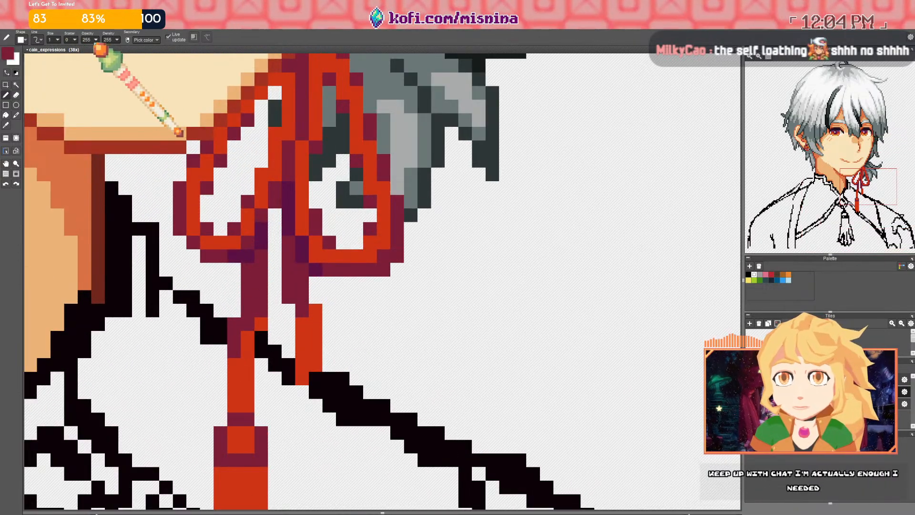
pyautogui.moveTo(95, 41); pyautogui.dragTo(79, 41)
pyautogui.click(234, 242)
pyautogui.rightClick(233, 242)
pyautogui.click(220, 242)
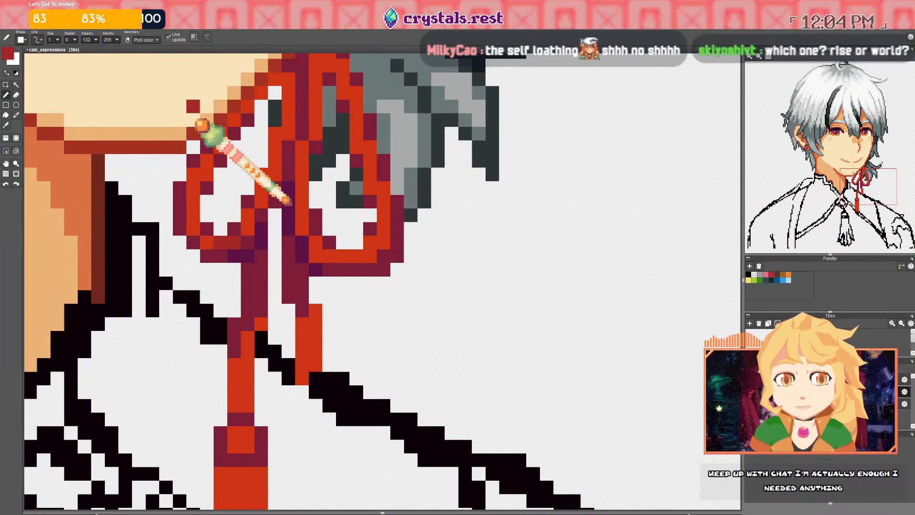
pyautogui.rightClick(252, 248)
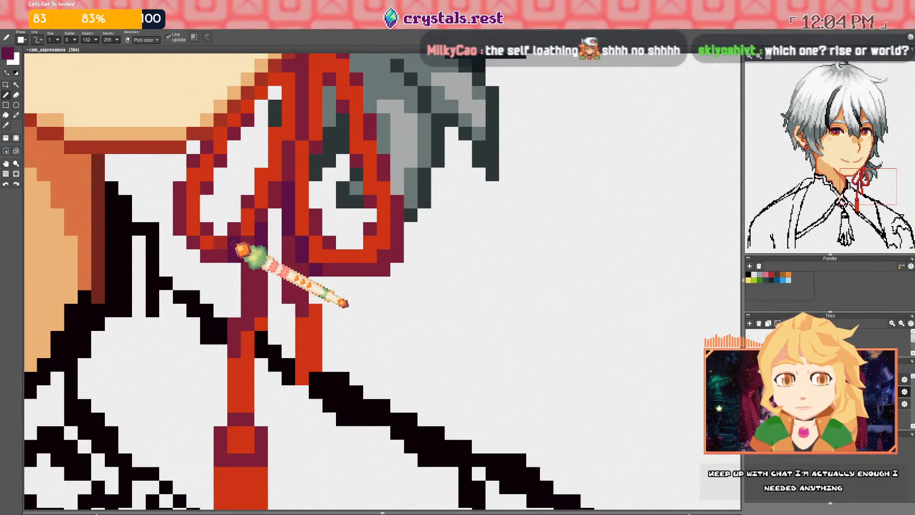
pyautogui.moveTo(237, 245); pyautogui.dragTo(274, 247)
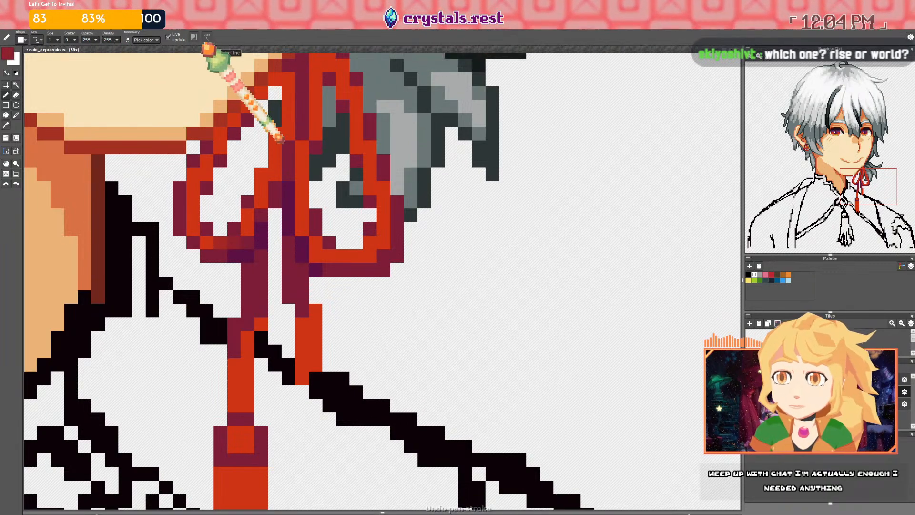
pyautogui.moveTo(282, 141); pyautogui.dragTo(279, 151)
pyautogui.hotkey('ctrl', 'z')
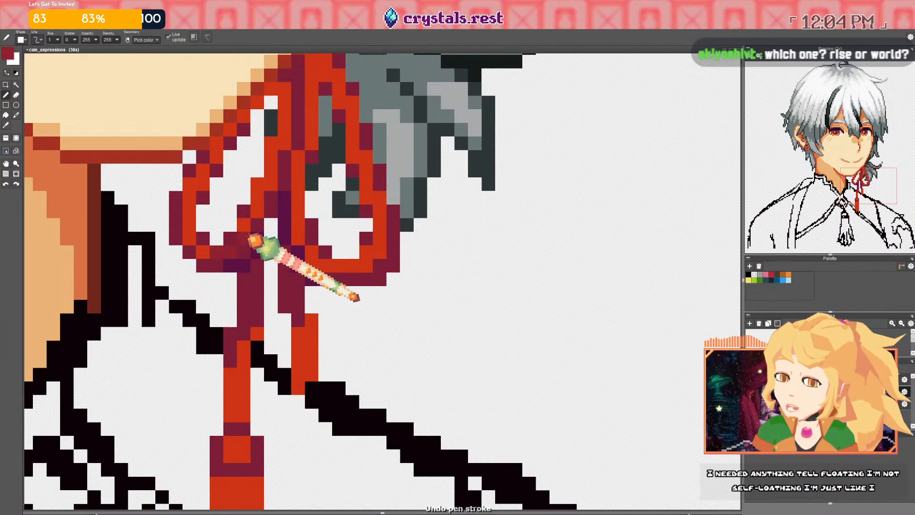
# Set the foreground colour to hex a22431 and add crimson mid-tones along both bow loops and the top of the bow
pyautogui.scroll(3, 274, 199)
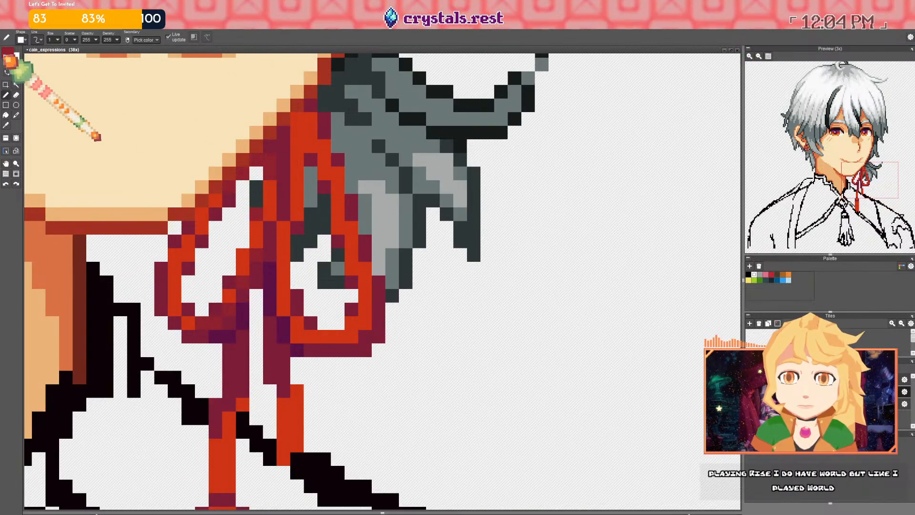
pyautogui.click(12, 54)
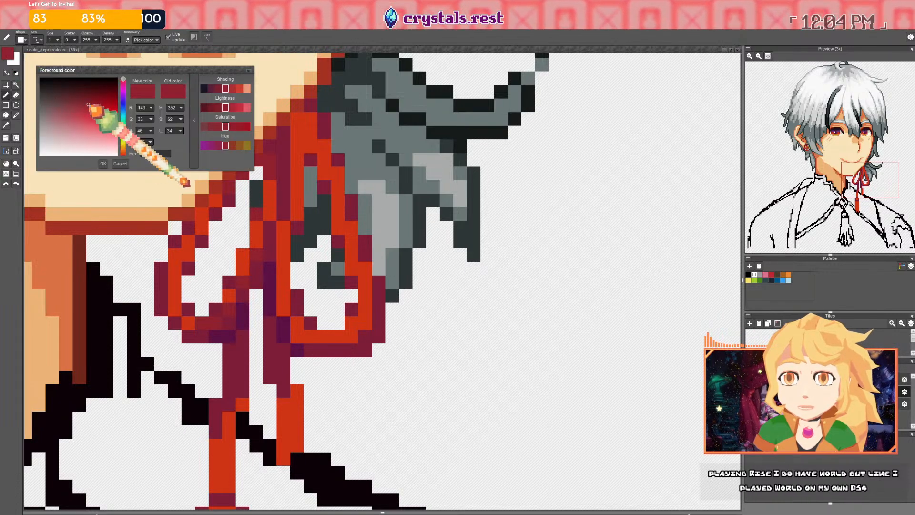
pyautogui.press('f')
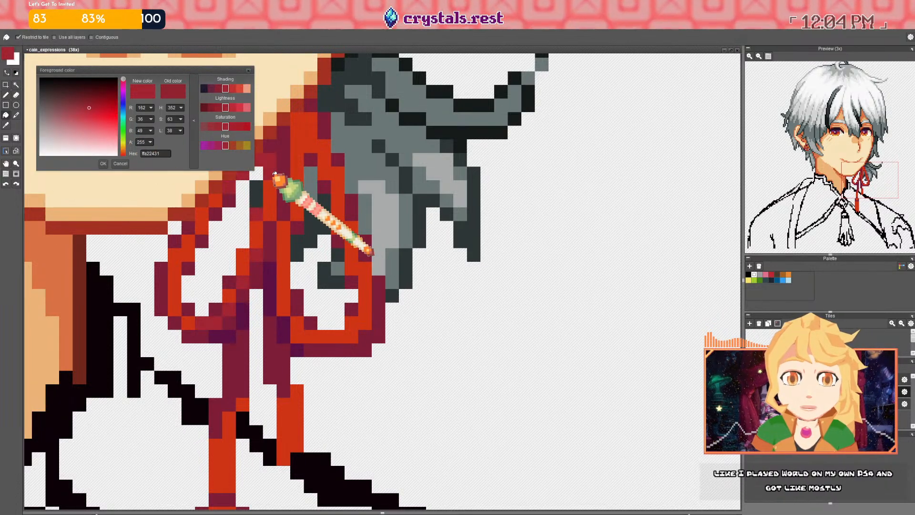
pyautogui.press('b')
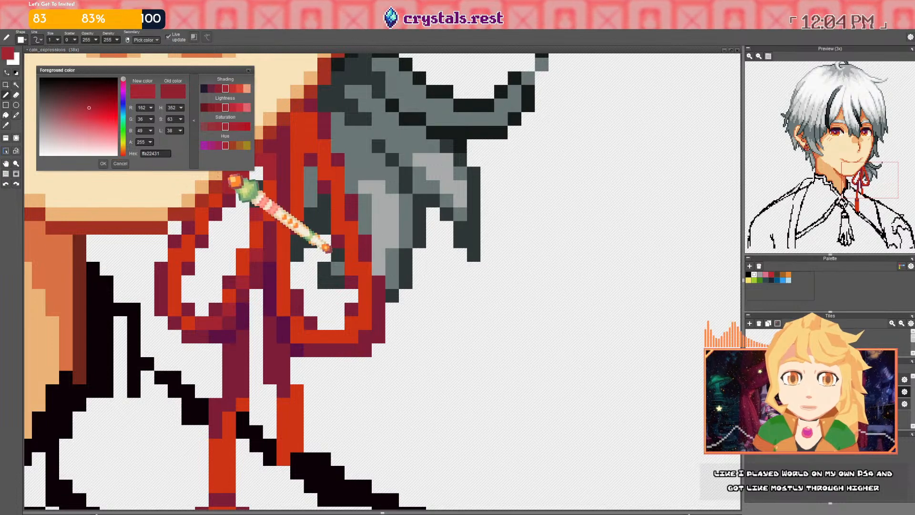
pyautogui.click(104, 163)
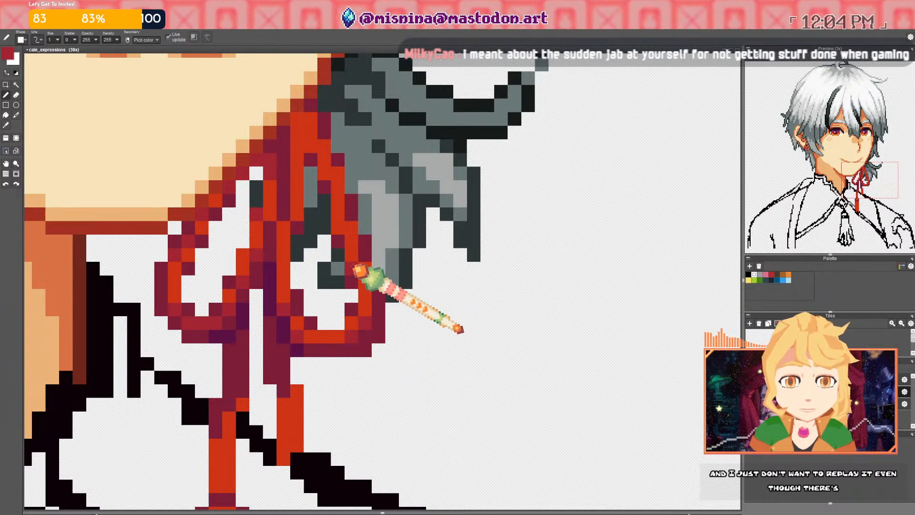
pyautogui.moveTo(311, 116)
pyautogui.mouseDown()
pyautogui.moveTo(300, 123)
pyautogui.moveTo(299, 150)
pyautogui.moveTo(308, 131)
pyautogui.mouseUp()
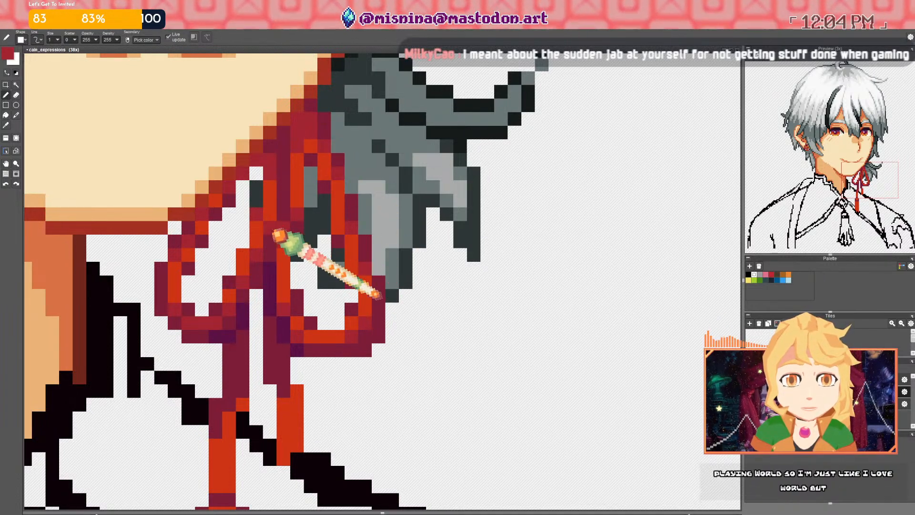
pyautogui.scroll(-5, 273, 217)
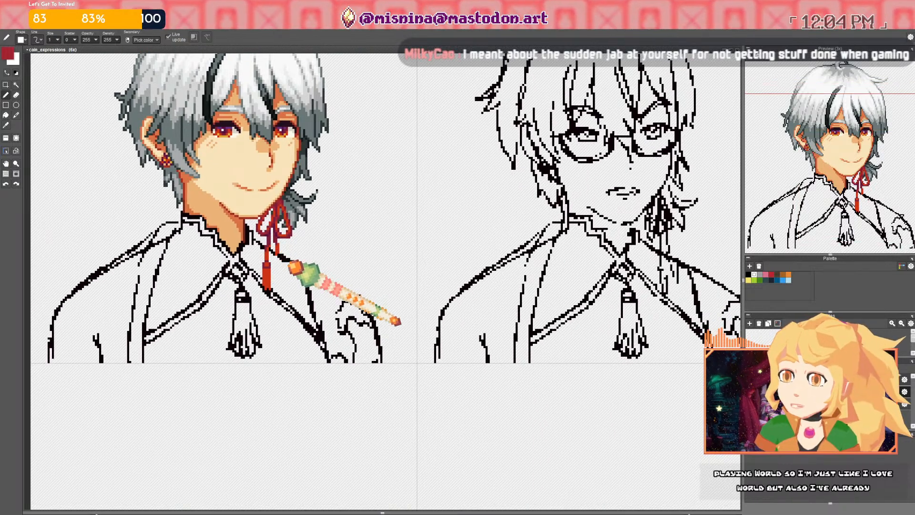
# Blend crimson mid-tones into the tassel's cap and the upper parts of both ribbon tails
pyautogui.moveTo(284, 256); pyautogui.dragTo(288, 262)
pyautogui.scroll(5, 281, 265)
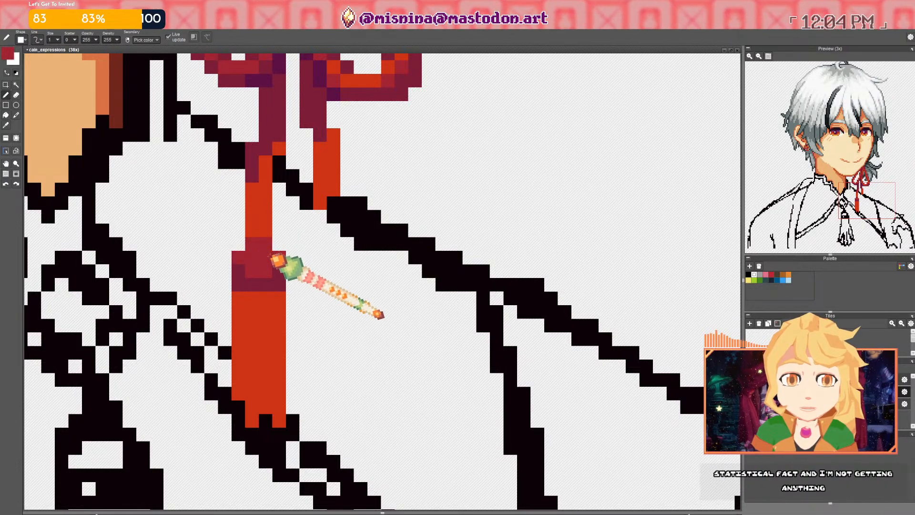
pyautogui.moveTo(262, 174); pyautogui.dragTo(255, 193)
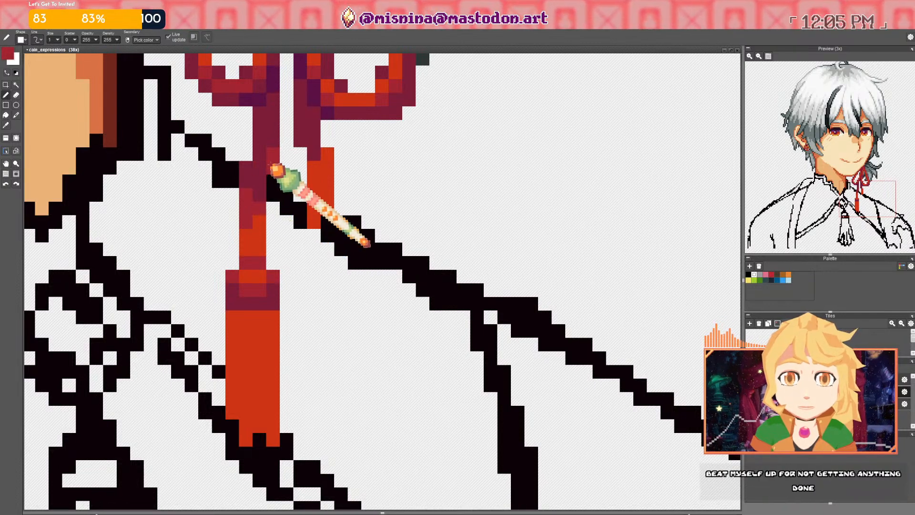
pyautogui.scroll(-5, 275, 169)
pyautogui.scroll(5, 306, 193)
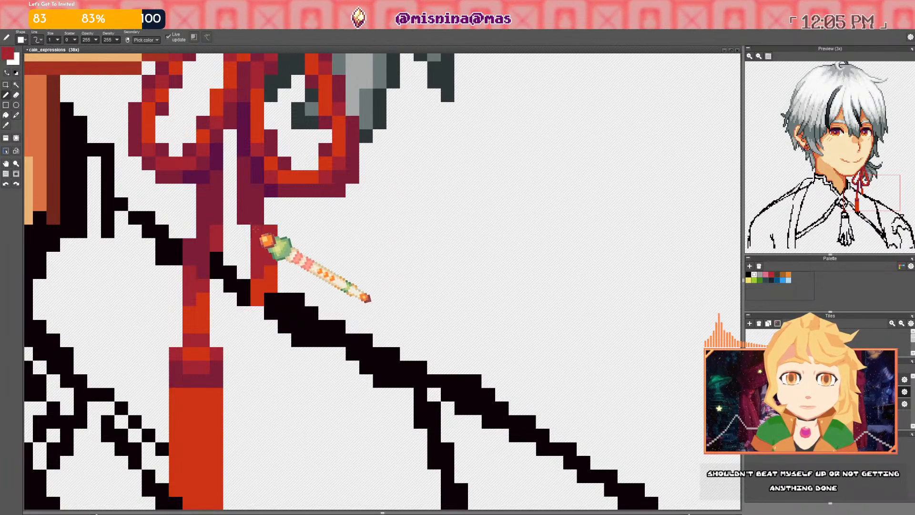
pyautogui.scroll(-2, 261, 250)
pyautogui.scroll(3, 262, 248)
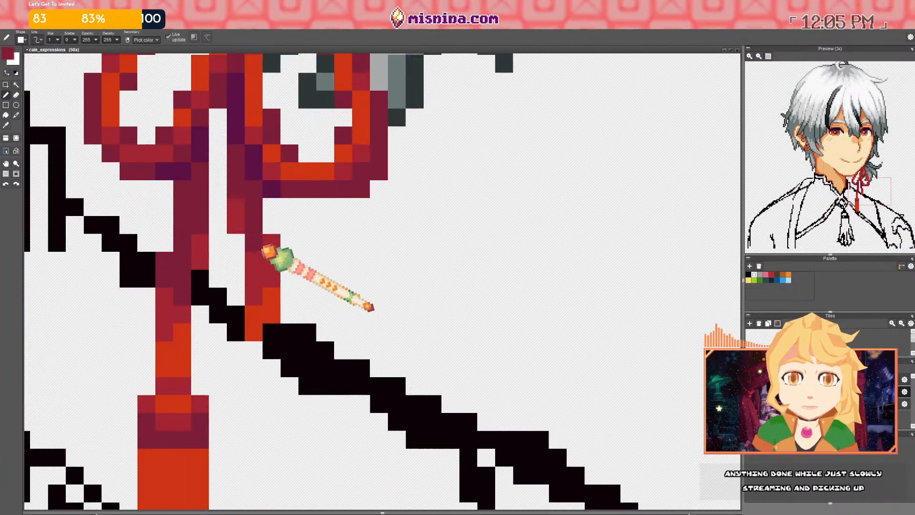
# Shade both side edges of the tassel below its cap with crimson
pyautogui.scroll(-4, 277, 237)
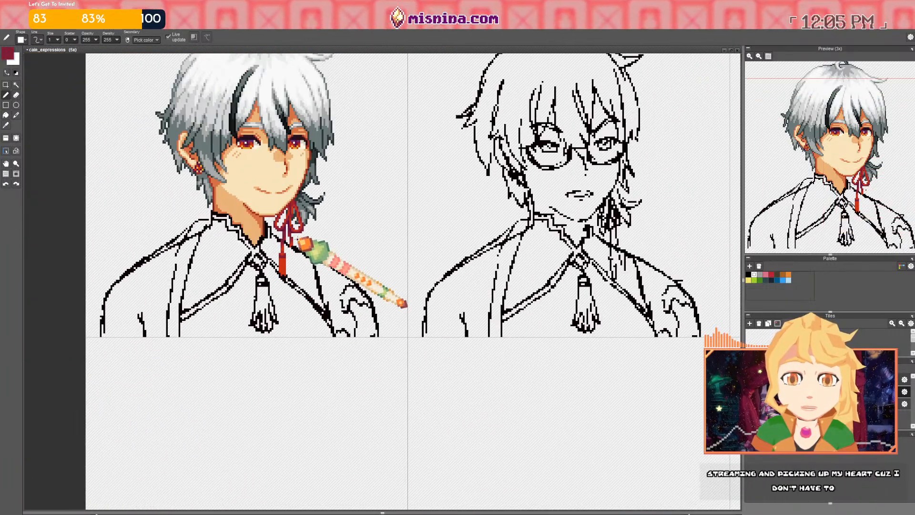
pyautogui.scroll(4, 284, 229)
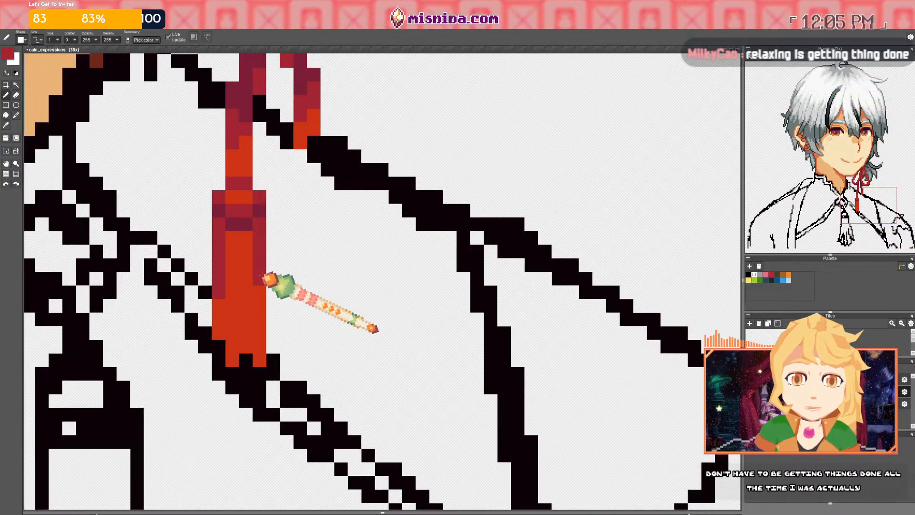
pyautogui.scroll(-3, 267, 224)
pyautogui.scroll(3, 283, 190)
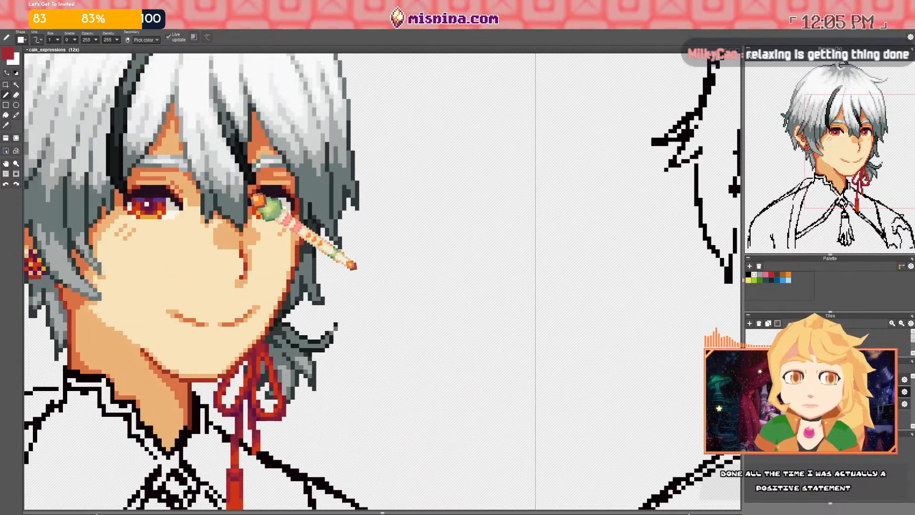
pyautogui.scroll(1, 282, 220)
pyautogui.scroll(-4, 249, 210)
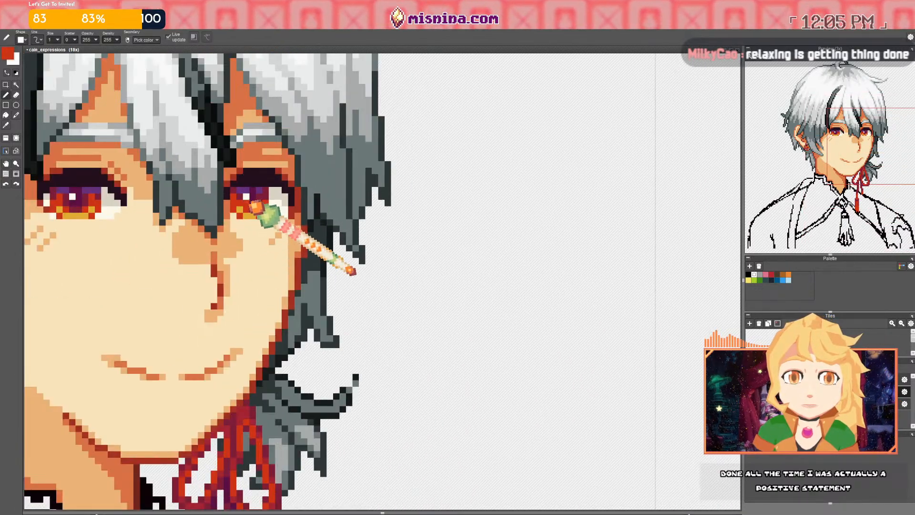
# Add maroon shading beneath the tassel's cap and a darker streak down the middle of the tassel
pyautogui.scroll(5, 234, 286)
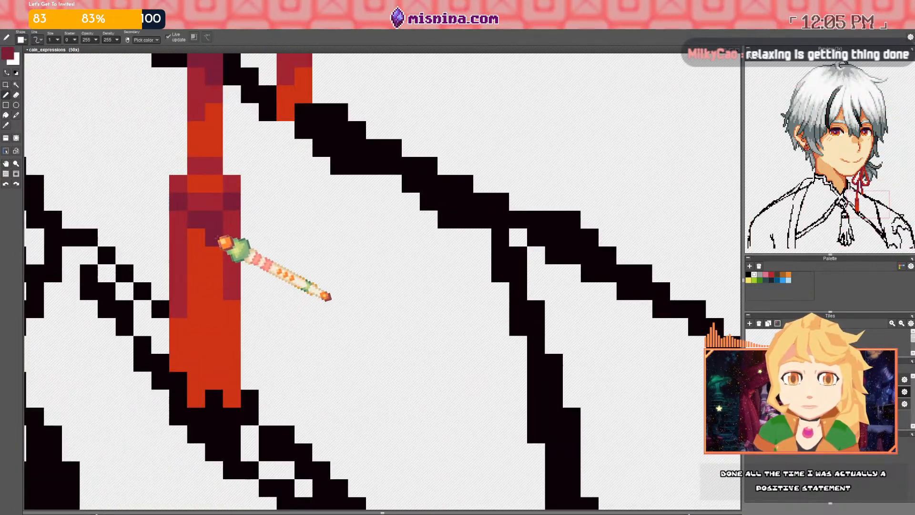
pyautogui.scroll(-3, 200, 281)
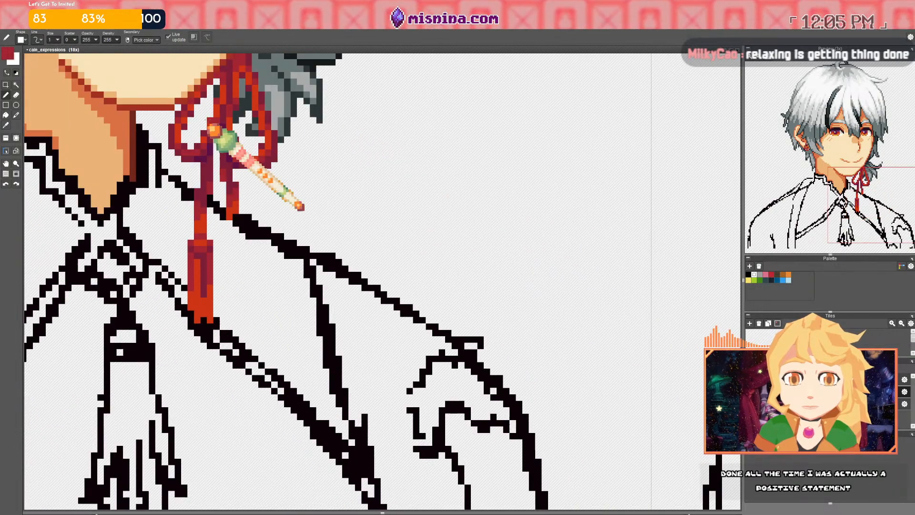
pyautogui.scroll(3, 231, 143)
pyautogui.scroll(-3, 247, 218)
pyautogui.scroll(2, 235, 306)
pyautogui.scroll(-1, 234, 309)
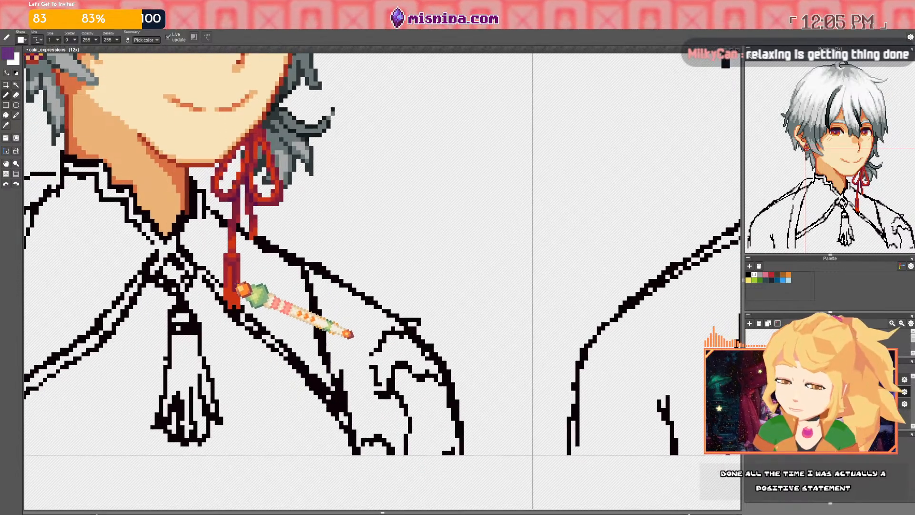
# Paint purple streaks down the tassel's middle and left edge, and shade its bottom fringe purple
pyautogui.scroll(3, 241, 307)
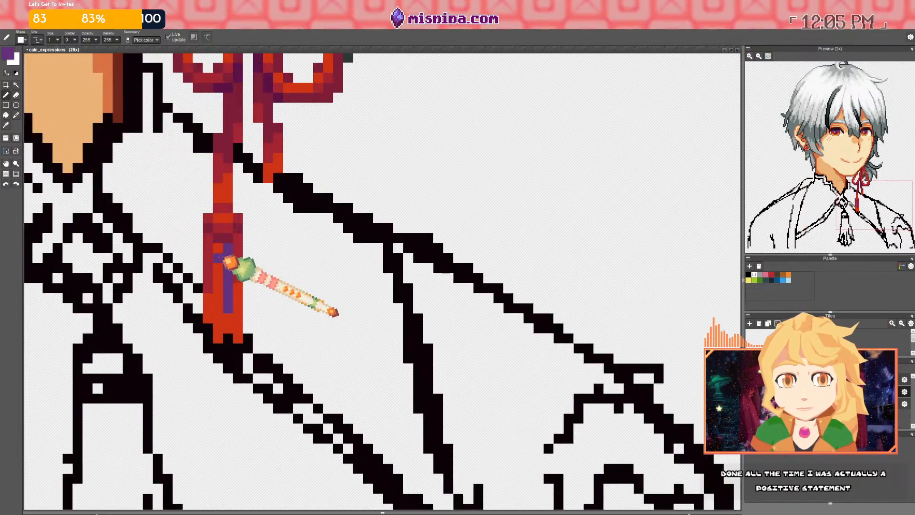
pyautogui.rightClick(238, 248)
pyautogui.moveTo(218, 249); pyautogui.dragTo(219, 297)
pyautogui.rightClick(228, 263)
pyautogui.moveTo(209, 236); pyautogui.dragTo(211, 282)
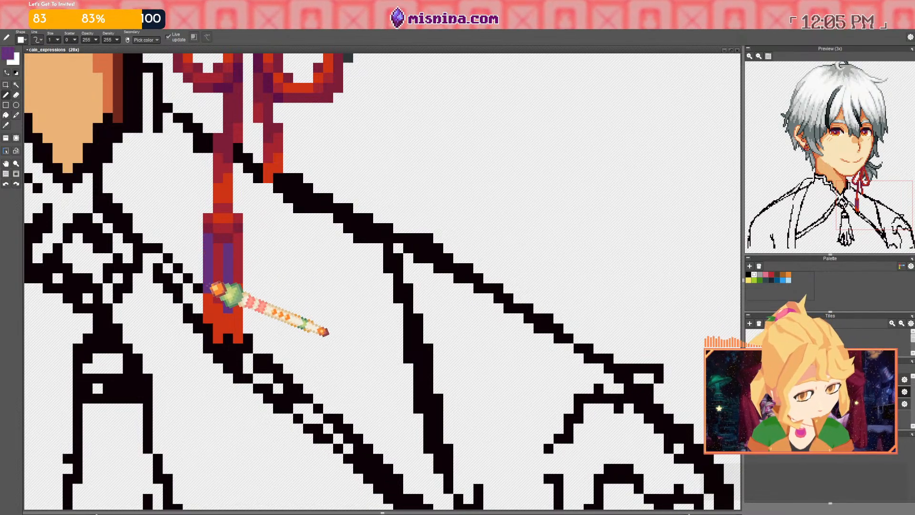
pyautogui.moveTo(219, 317)
pyautogui.mouseDown()
pyautogui.moveTo(244, 318)
pyautogui.moveTo(245, 339)
pyautogui.moveTo(242, 304)
pyautogui.moveTo(228, 318)
pyautogui.mouseUp()
# Add crimson strands to the lower half of the tassel, running down from the purple middle streak into the fringe
pyautogui.rightClick(219, 297)
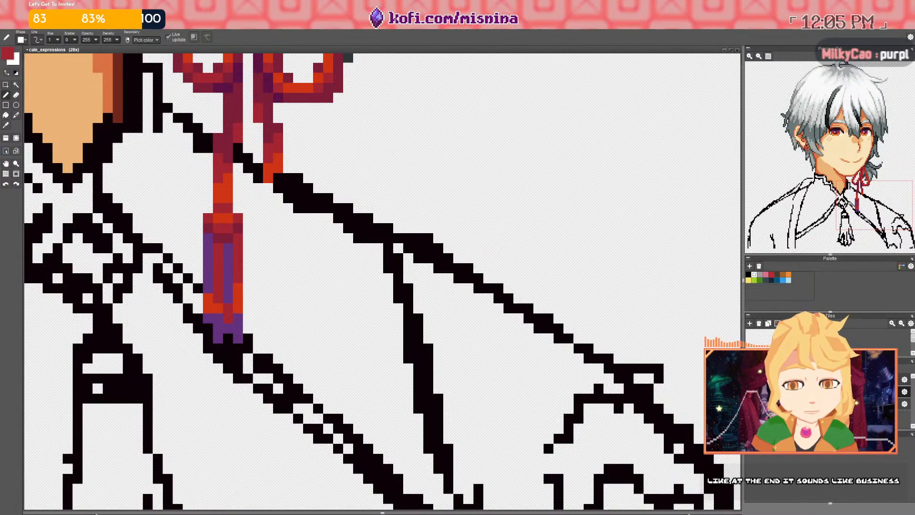
pyautogui.moveTo(229, 308); pyautogui.dragTo(232, 331)
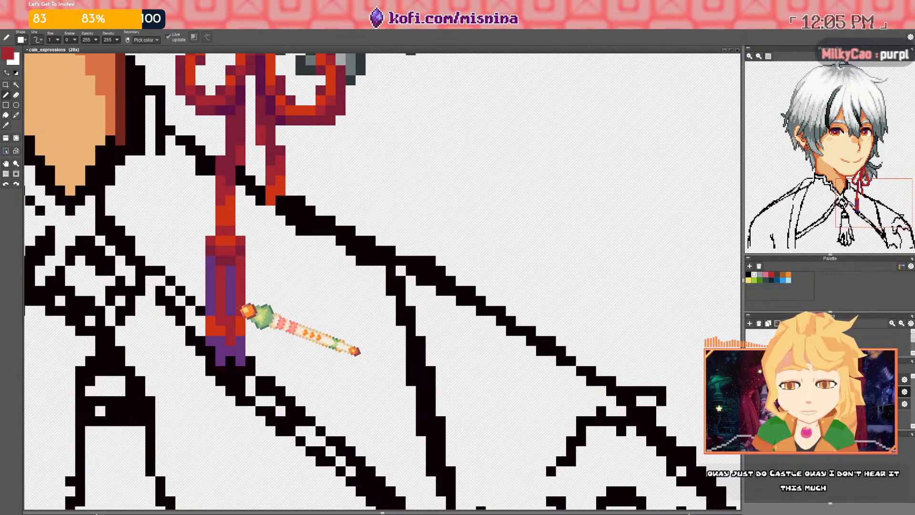
pyautogui.moveTo(236, 273); pyautogui.dragTo(240, 275)
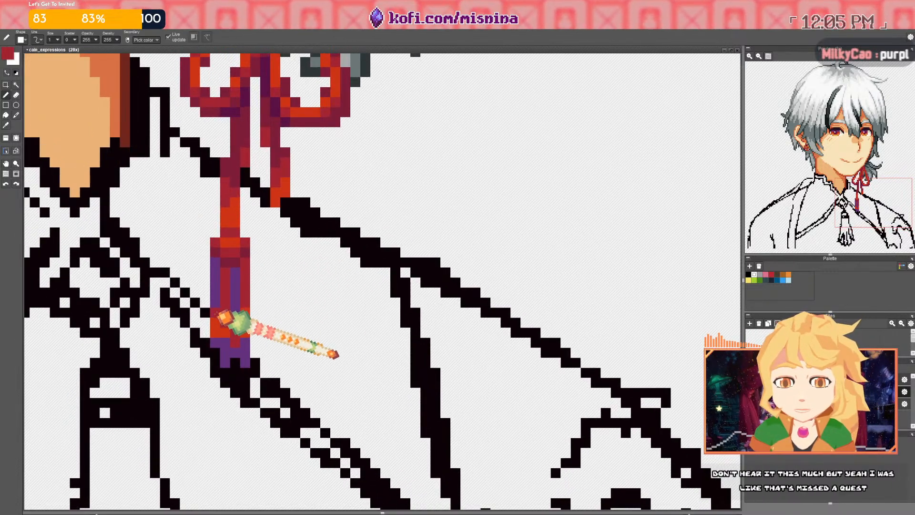
pyautogui.moveTo(216, 311); pyautogui.dragTo(218, 303)
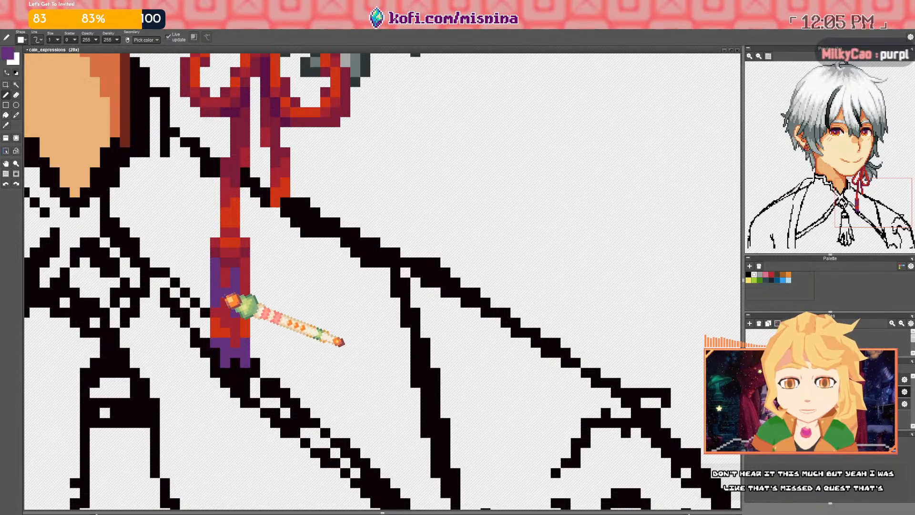
pyautogui.scroll(-2, 229, 307)
pyautogui.scroll(3, 229, 306)
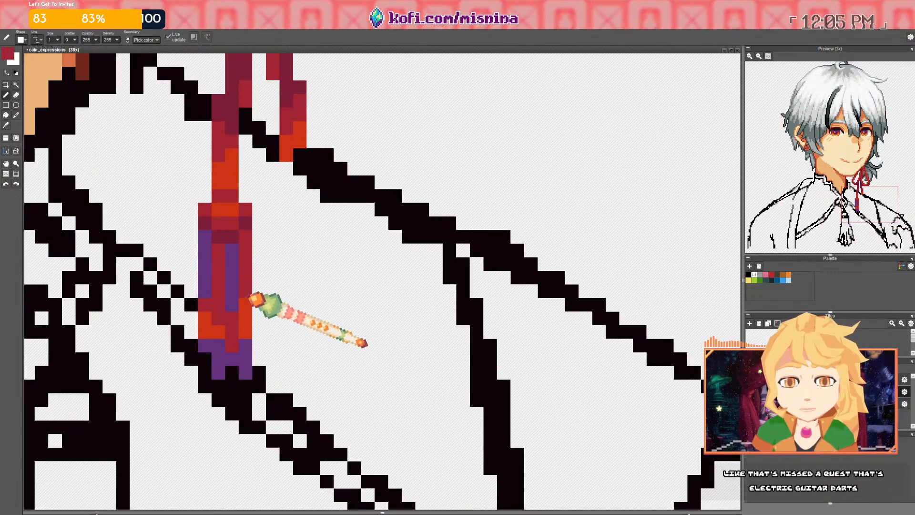
pyautogui.scroll(-2, 236, 318)
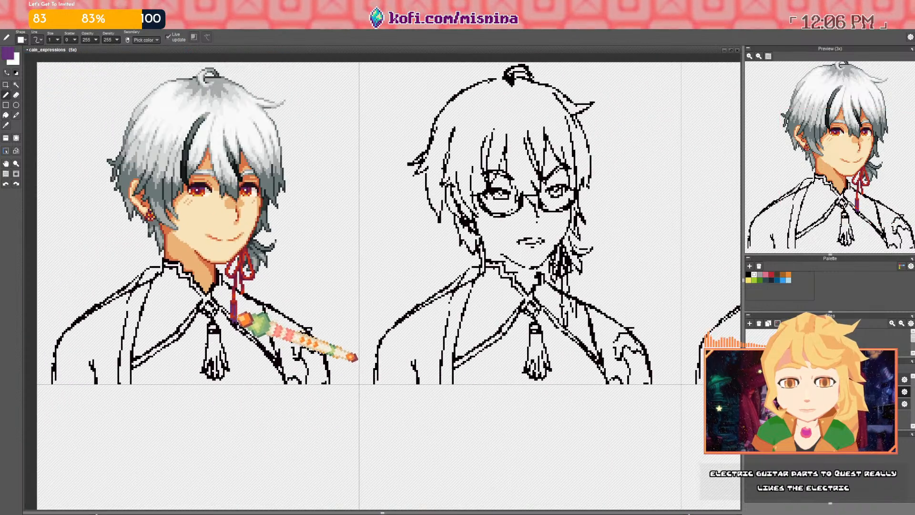
# Lower the pen opacity to 122 and blend translucent crimson into the strands just above the tassel's purple tips
pyautogui.scroll(3, 229, 319)
pyautogui.click(227, 351)
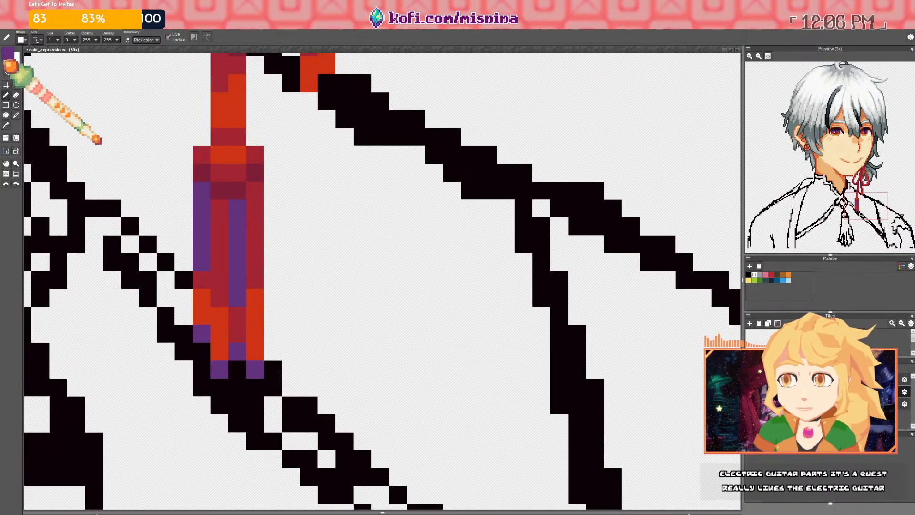
pyautogui.click(8, 54)
pyautogui.click(110, 156)
pyautogui.moveTo(97, 41); pyautogui.dragTo(80, 43)
pyautogui.moveTo(218, 352); pyautogui.dragTo(218, 332)
pyautogui.rightClick(217, 332)
pyautogui.click(77, 41)
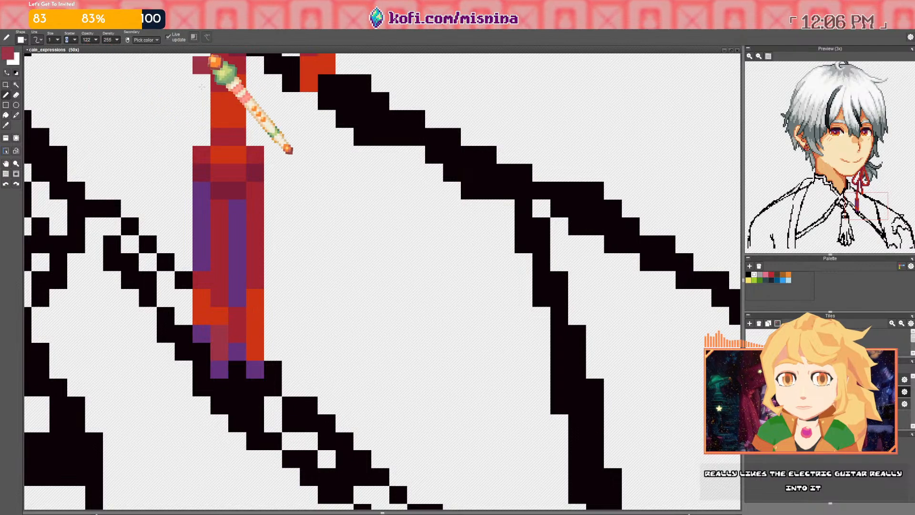
pyautogui.moveTo(256, 355); pyautogui.dragTo(256, 333)
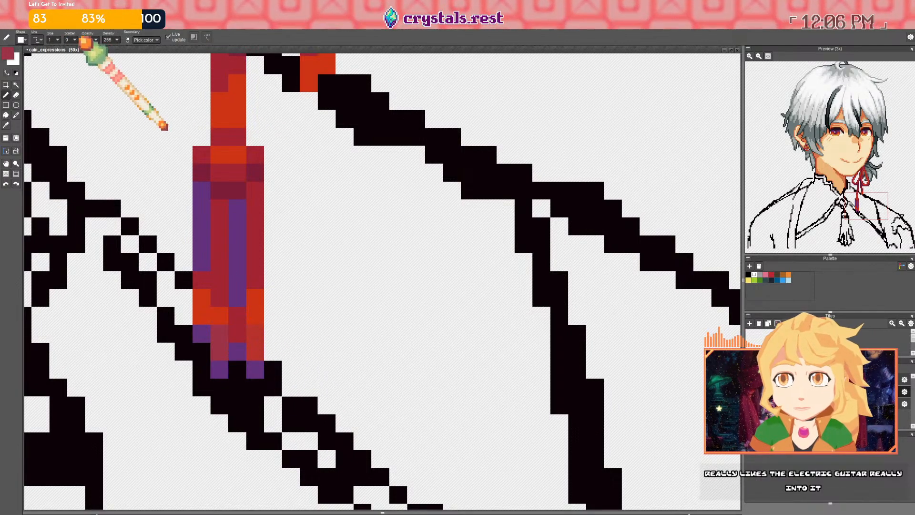
pyautogui.moveTo(82, 39); pyautogui.dragTo(98, 42)
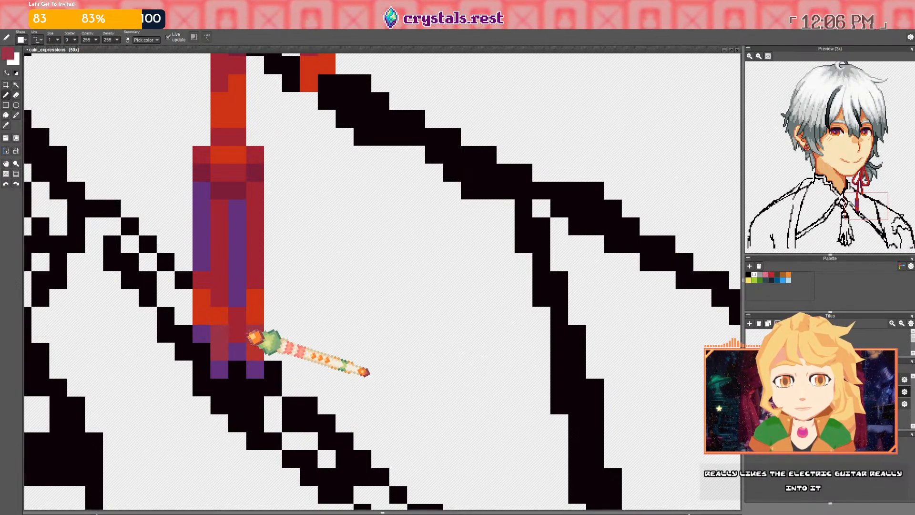
pyautogui.click(192, 309)
pyautogui.scroll(-10, 200, 310)
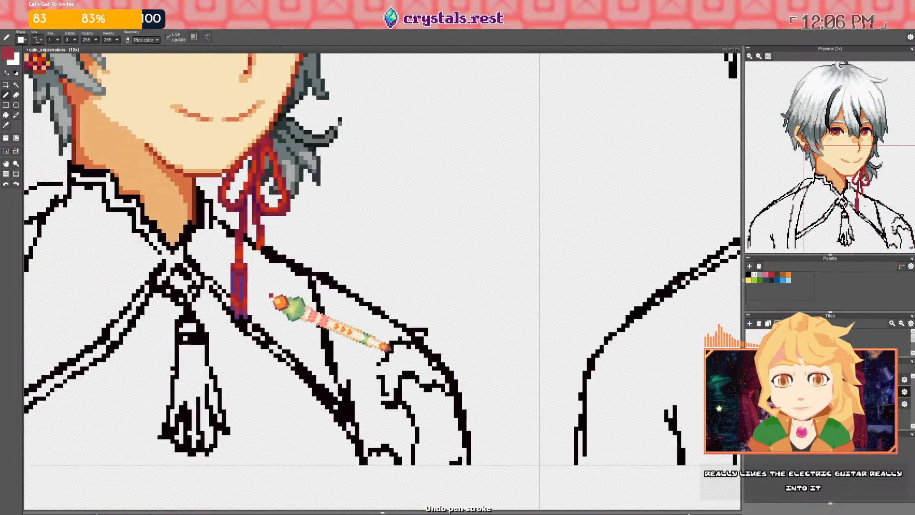
# Copy the finished tassel onto the end of the second, shorter ribbon tail and return to the Pen tool
pyautogui.moveTo(278, 295); pyautogui.dragTo(281, 308)
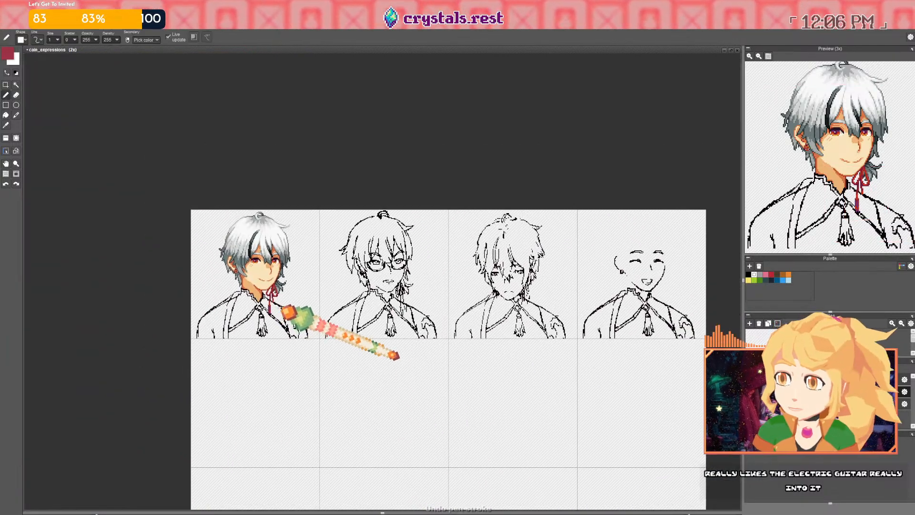
pyautogui.scroll(6, 403, 356)
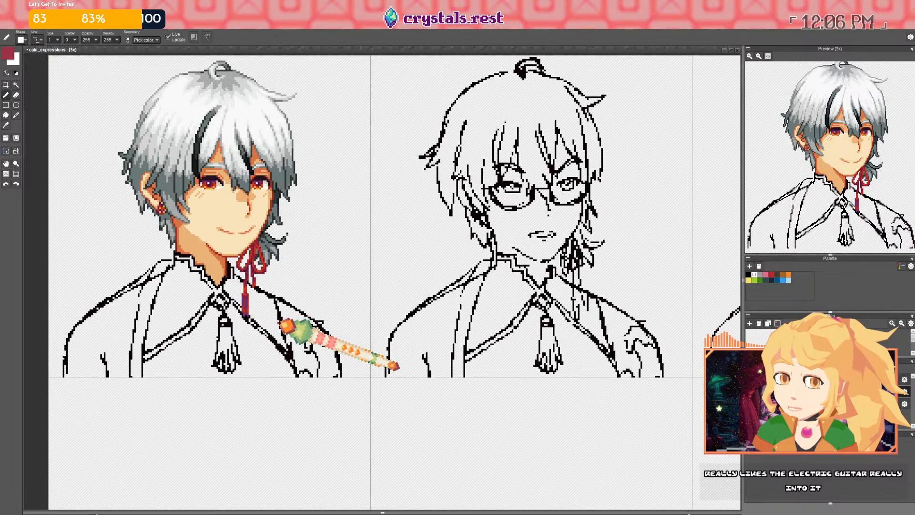
pyautogui.click(6, 85)
pyautogui.scroll(1, 162, 198)
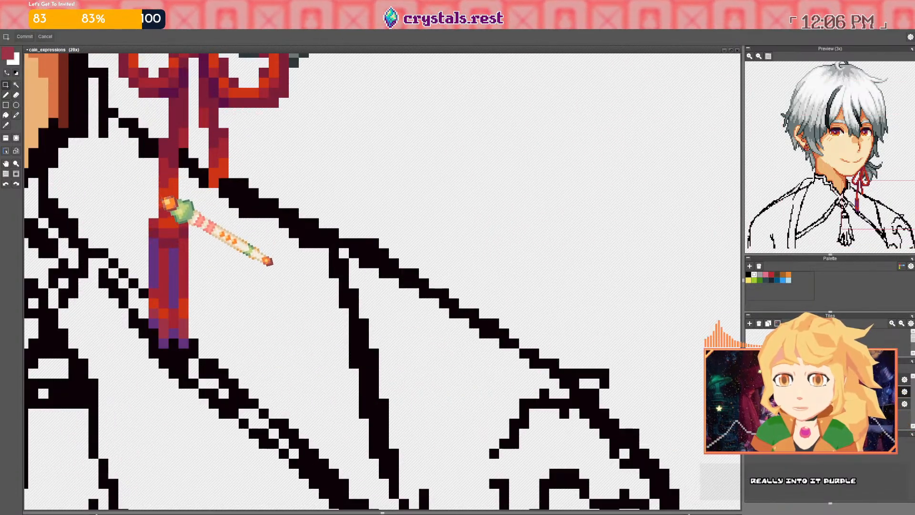
pyautogui.moveTo(151, 222); pyautogui.dragTo(184, 342)
pyautogui.moveTo(165, 215); pyautogui.dragTo(231, 204)
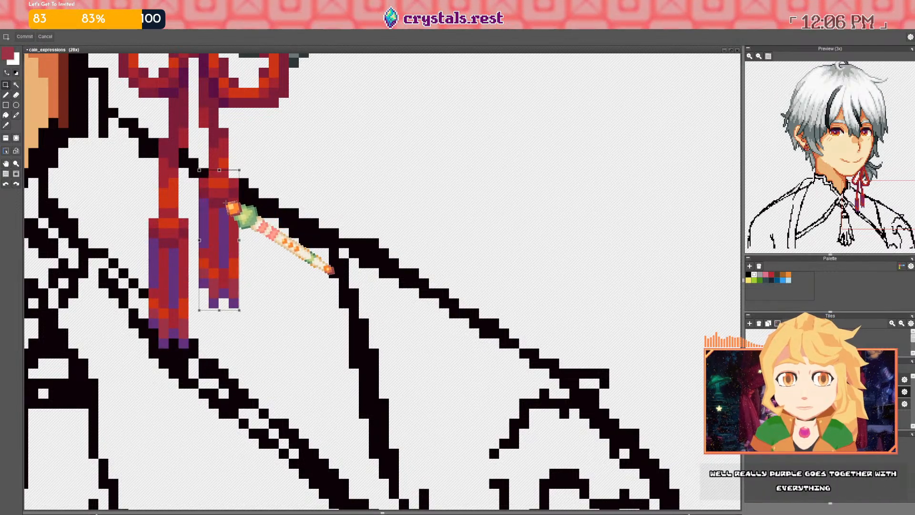
pyautogui.scroll(-8, 325, 203)
pyautogui.scroll(-1, 329, 190)
pyautogui.moveTo(329, 191); pyautogui.dragTo(273, 305)
pyautogui.scroll(2, 267, 287)
pyautogui.press('b')
pyautogui.scroll(7, 267, 284)
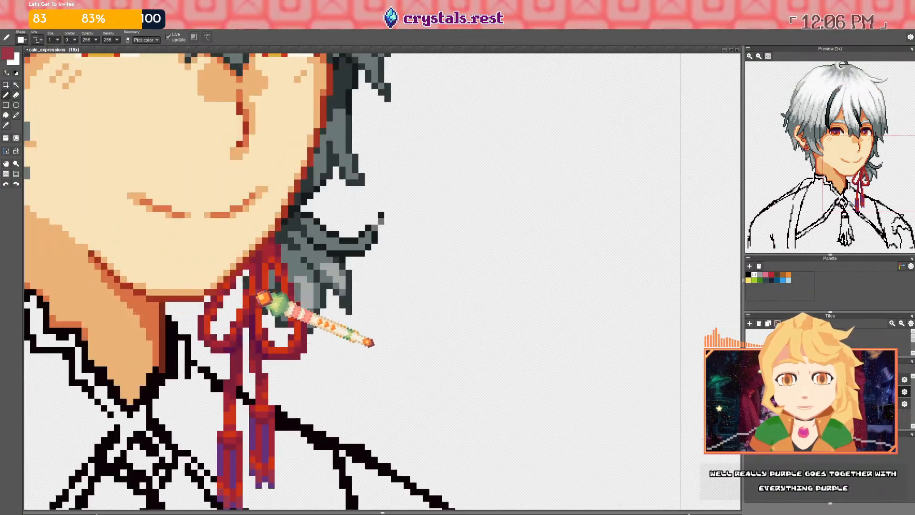
# Undo the last pen stroke on the bow and touch up its loops with sampled crimson
pyautogui.scroll(-4, 248, 260)
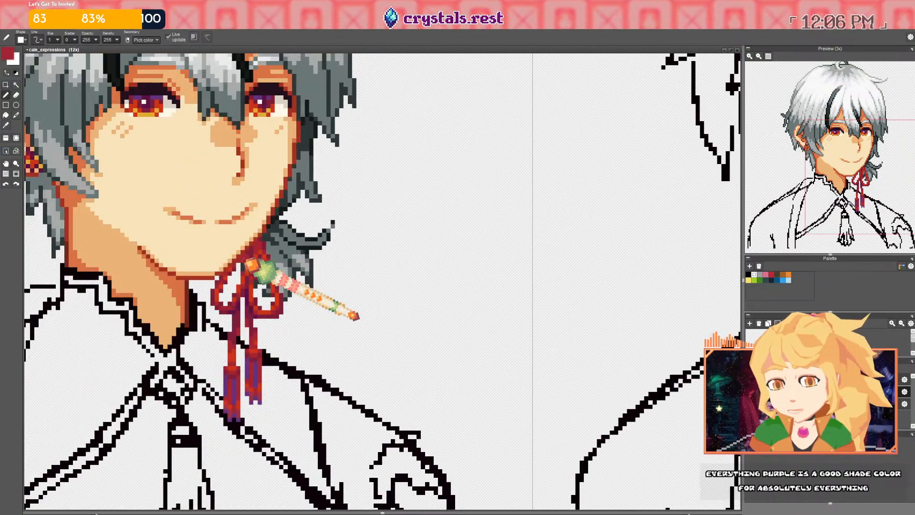
pyautogui.scroll(-1, 248, 267)
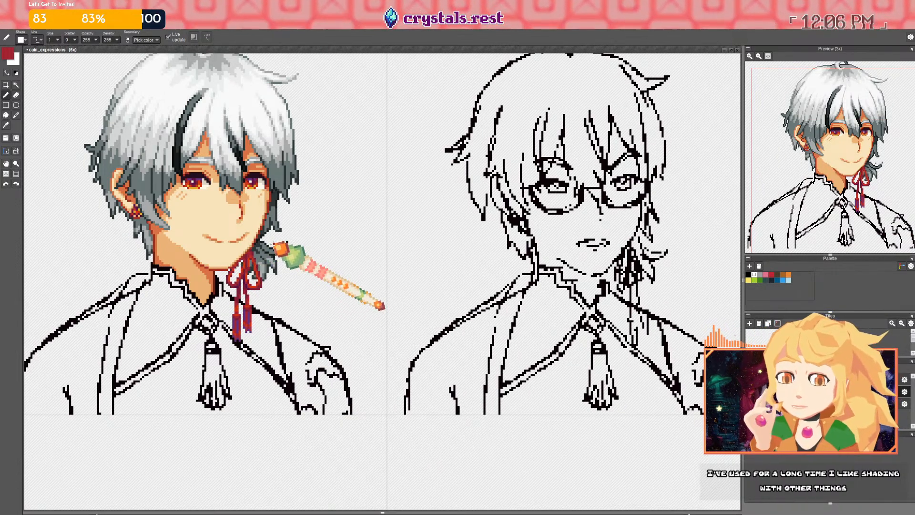
pyautogui.moveTo(271, 279); pyautogui.dragTo(278, 278)
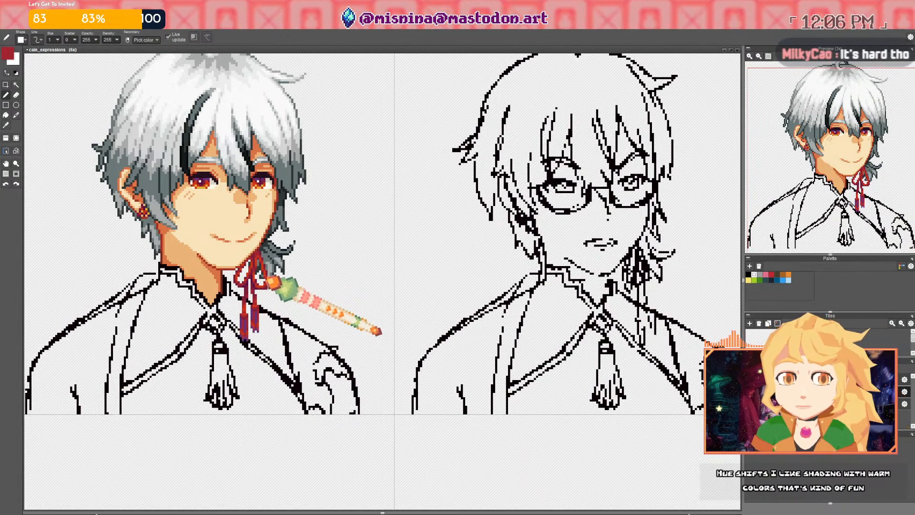
pyautogui.scroll(5, 267, 282)
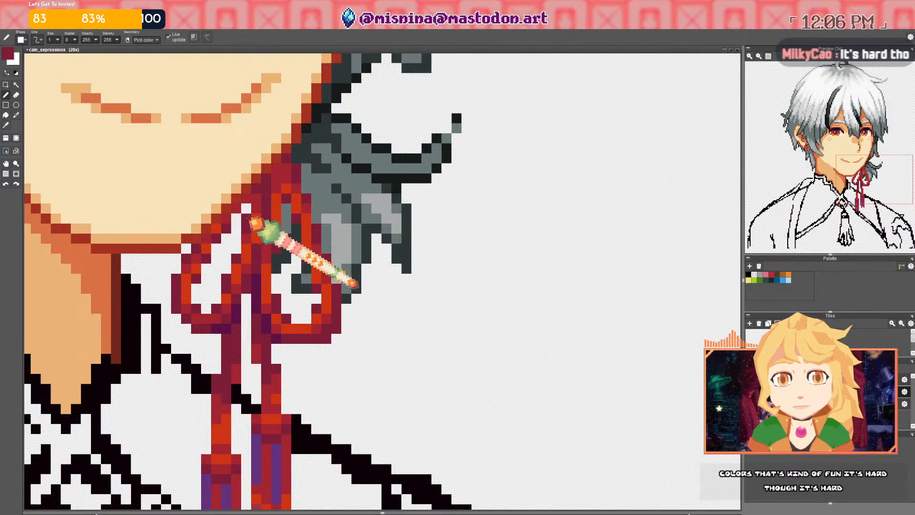
pyautogui.hotkey('ctrl', 'z')
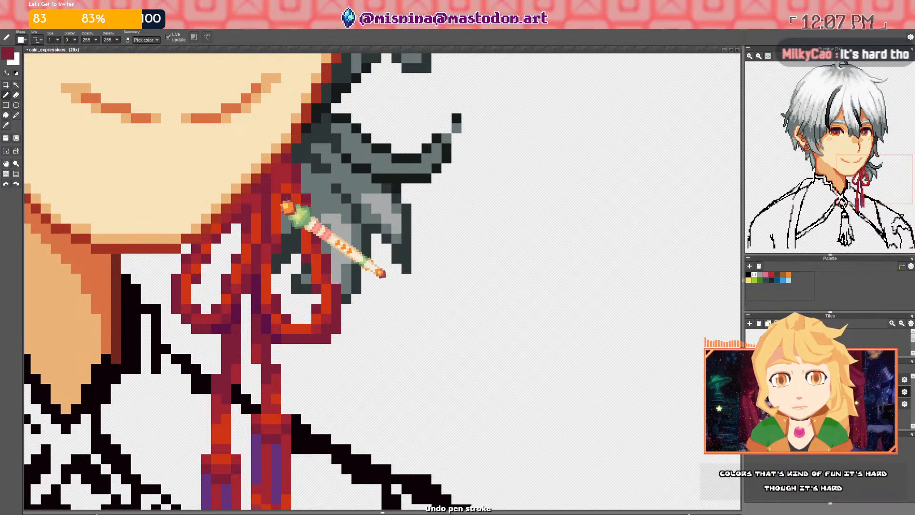
pyautogui.rightClick(281, 240)
pyautogui.scroll(-6, 282, 228)
pyautogui.scroll(7, 271, 230)
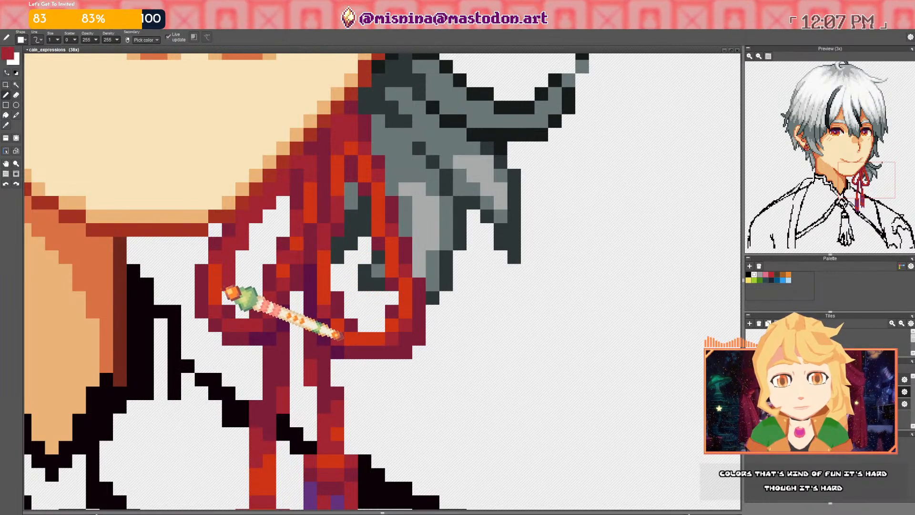
pyautogui.moveTo(369, 186); pyautogui.dragTo(332, 219)
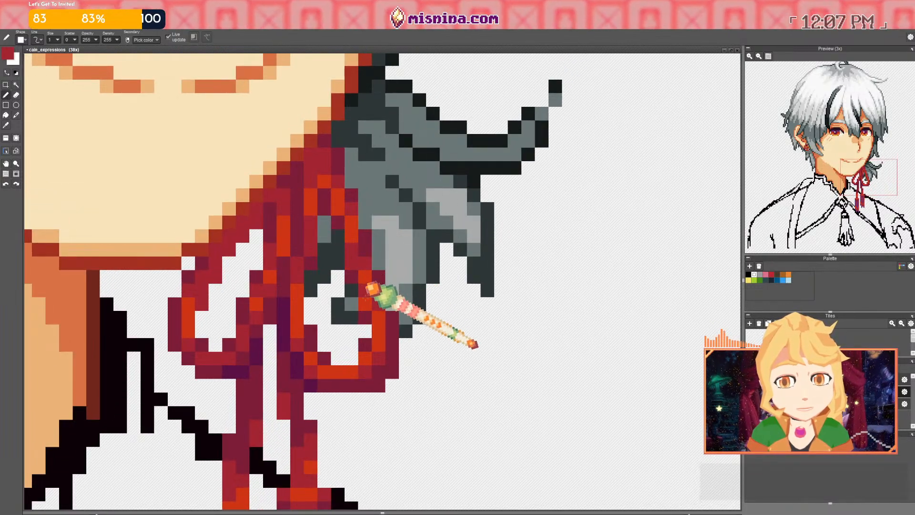
# Save the expression sheet with the shaded ribbon and both tassels
pyautogui.scroll(-6, 377, 296)
pyautogui.scroll(1, 428, 282)
pyautogui.moveTo(431, 285); pyautogui.dragTo(351, 302)
pyautogui.hotkey('ctrl', 's')
pyautogui.scroll(1, 335, 299)
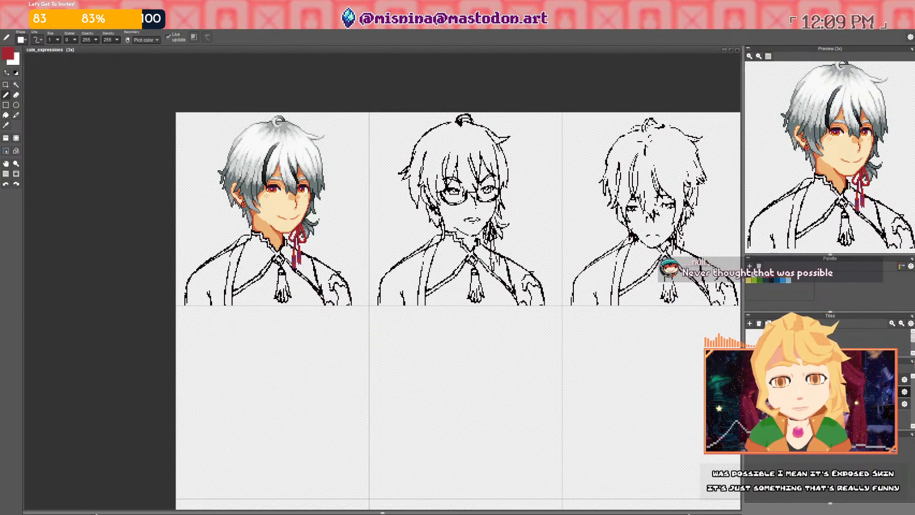
pyautogui.moveTo(305, 271); pyautogui.dragTo(299, 291)
pyautogui.hotkey('ctrl', 's')
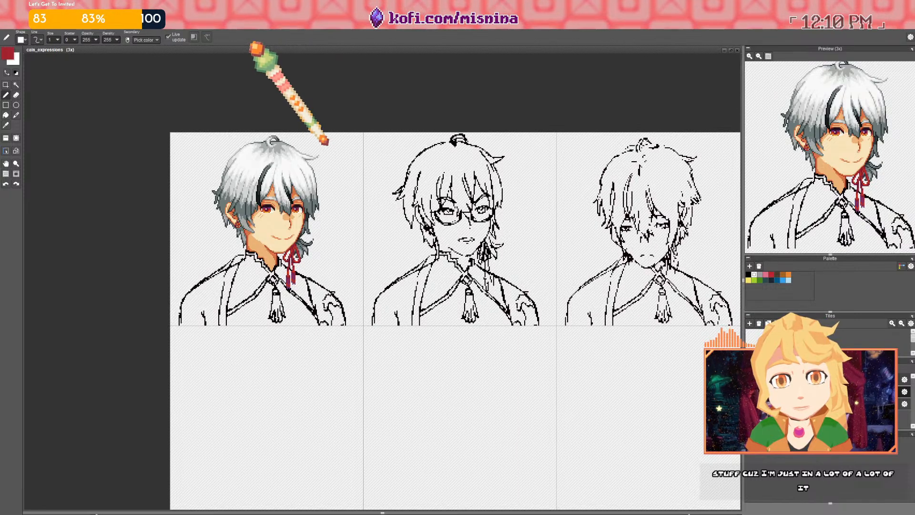
# Review the coloured portrait beside the uncoloured line-art expressions across the sheet
pyautogui.moveTo(443, 250); pyautogui.dragTo(288, 233)
pyautogui.scroll(1, 439, 242)
pyautogui.scroll(-2, 482, 222)
pyautogui.moveTo(500, 221); pyautogui.dragTo(378, 225)
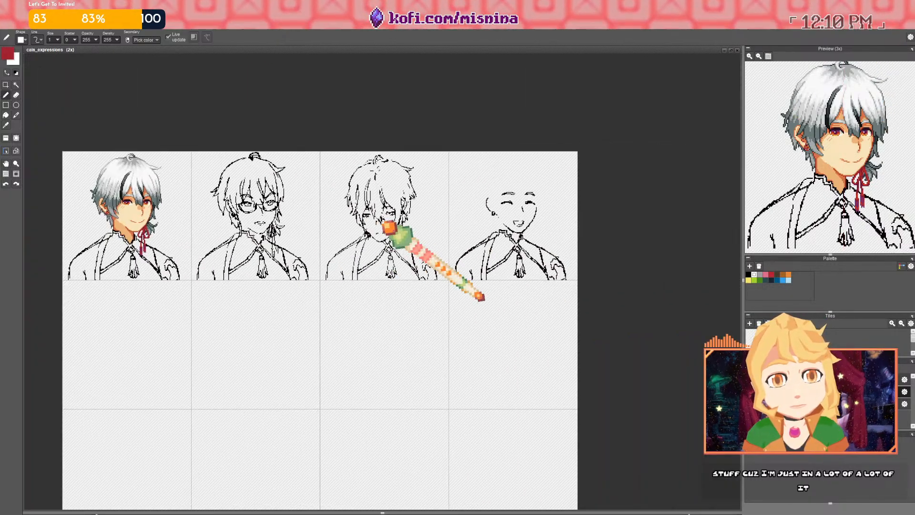
pyautogui.scroll(1, 379, 225)
pyautogui.moveTo(292, 236); pyautogui.dragTo(447, 236)
pyautogui.moveTo(265, 240); pyautogui.dragTo(315, 239)
pyautogui.moveTo(606, 228); pyautogui.dragTo(663, 243)
pyautogui.scroll(2, 336, 233)
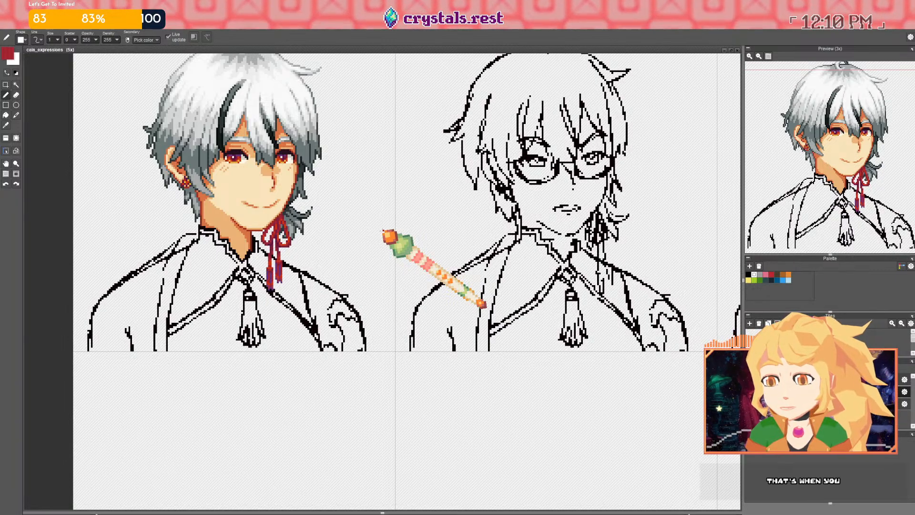
pyautogui.scroll(-2, 485, 313)
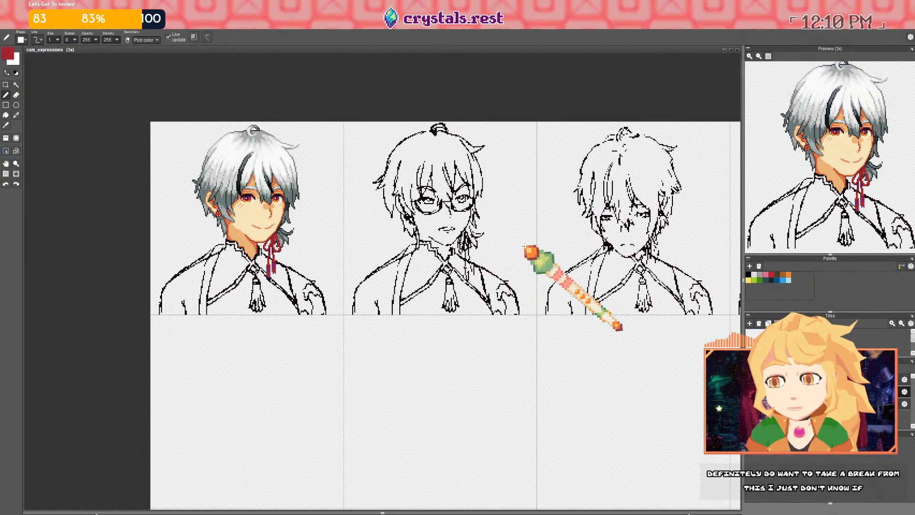
pyautogui.moveTo(502, 245); pyautogui.dragTo(485, 245)
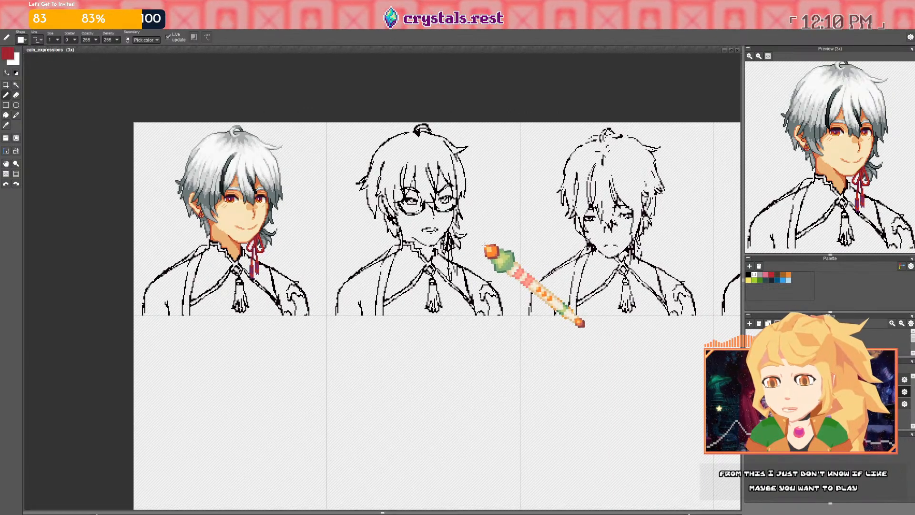